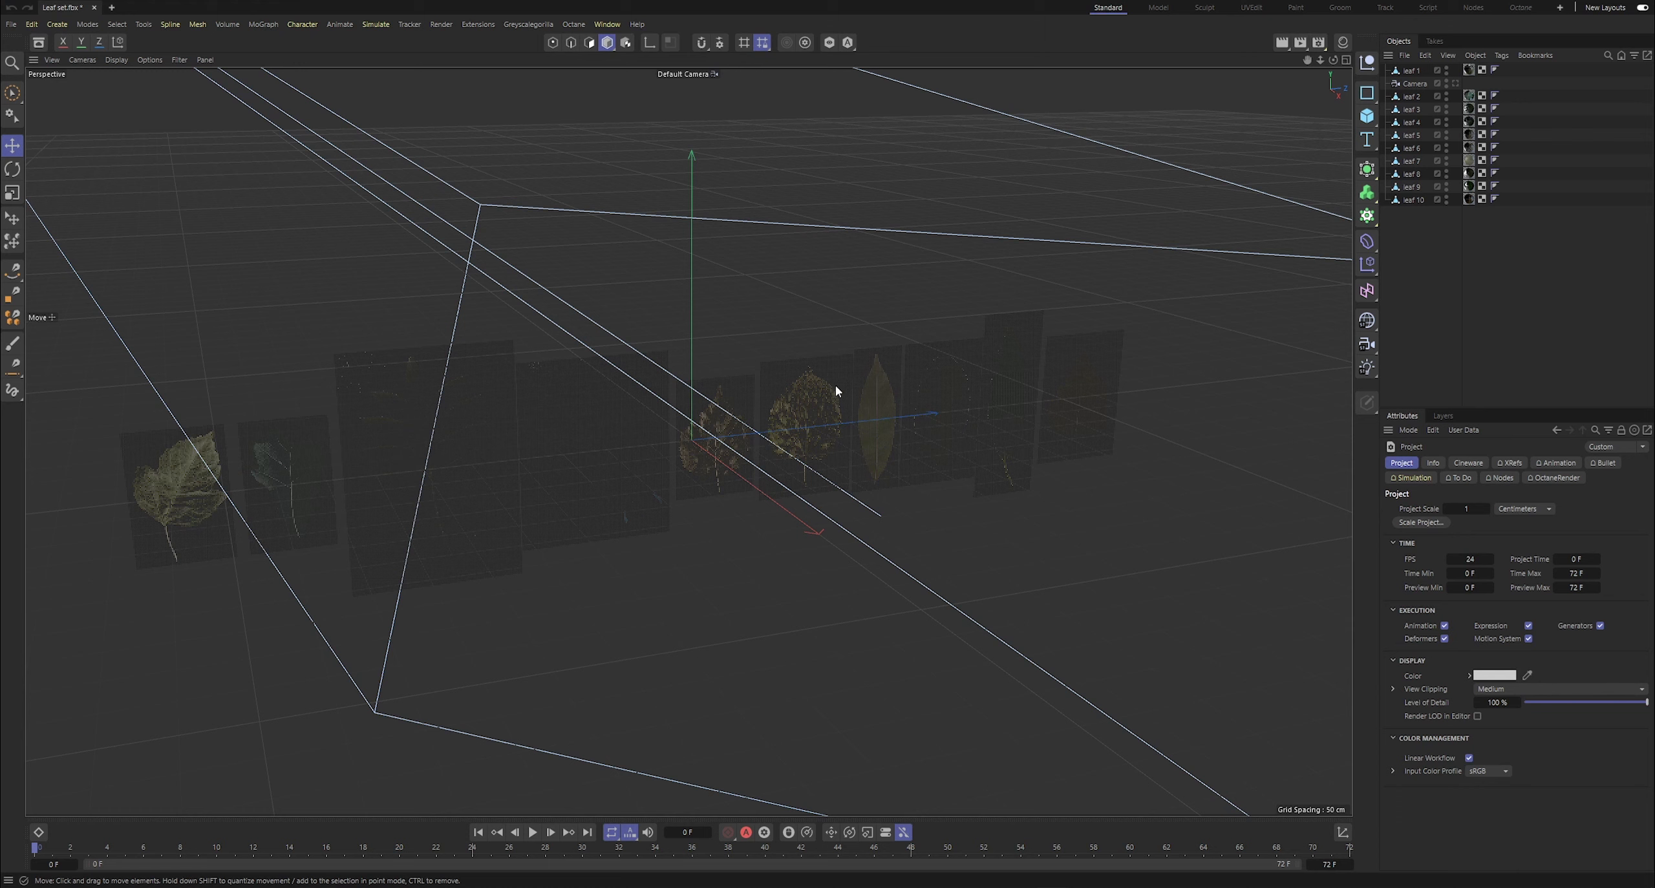
- Try Hidden Line shading in the viewport, display and select all leaf materials, and return to Gouraud Shading
left_click(117, 59)
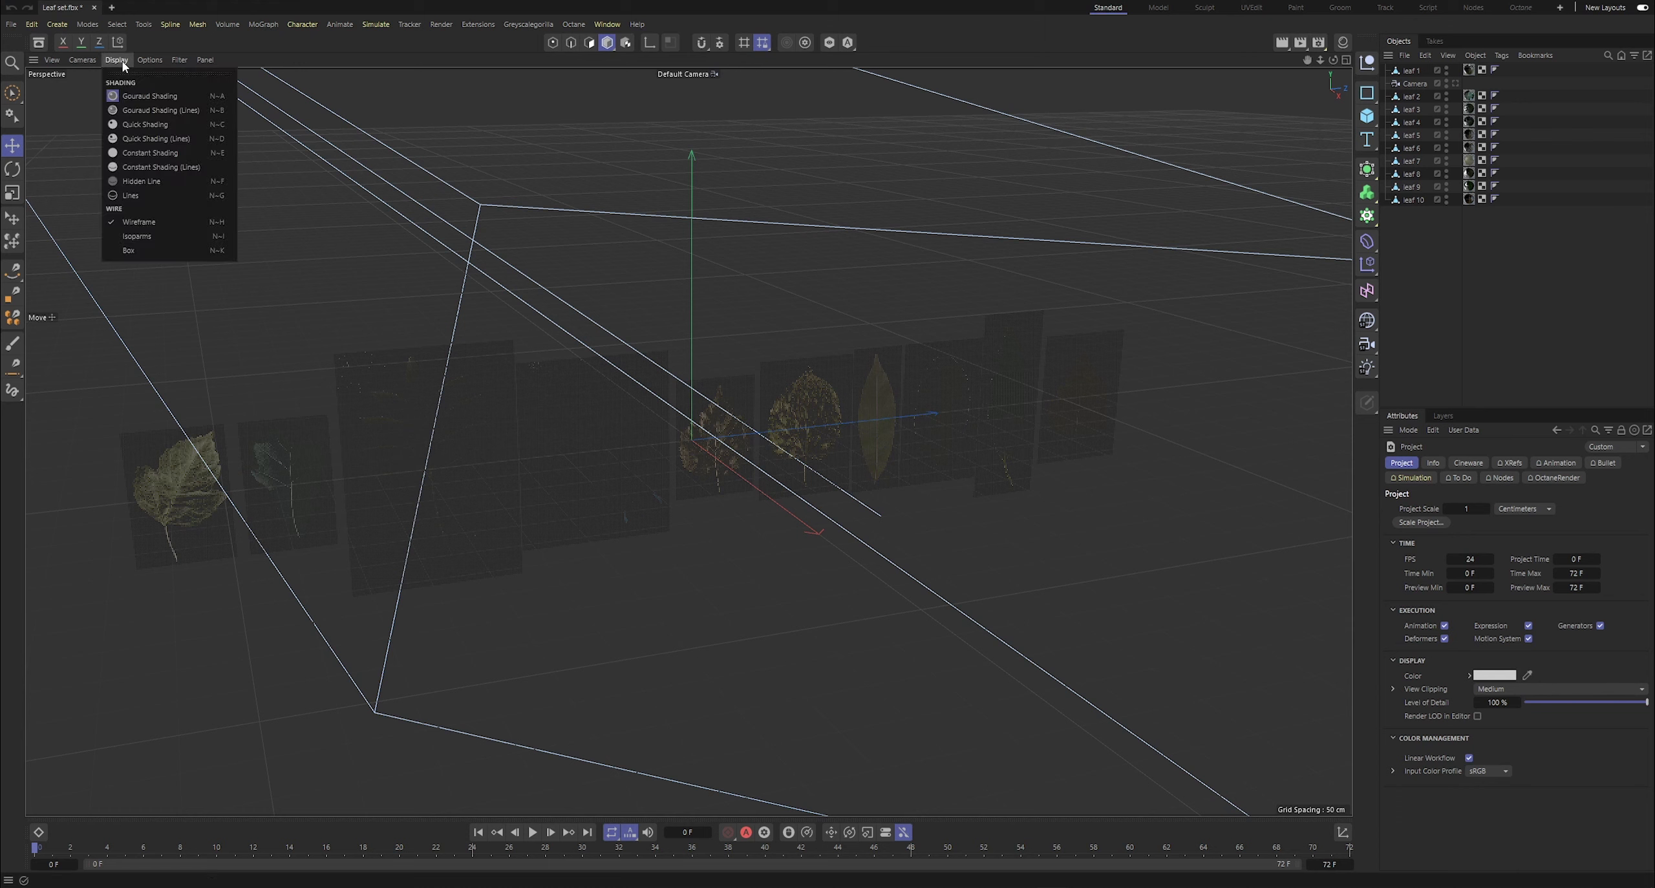
left_click(152, 181)
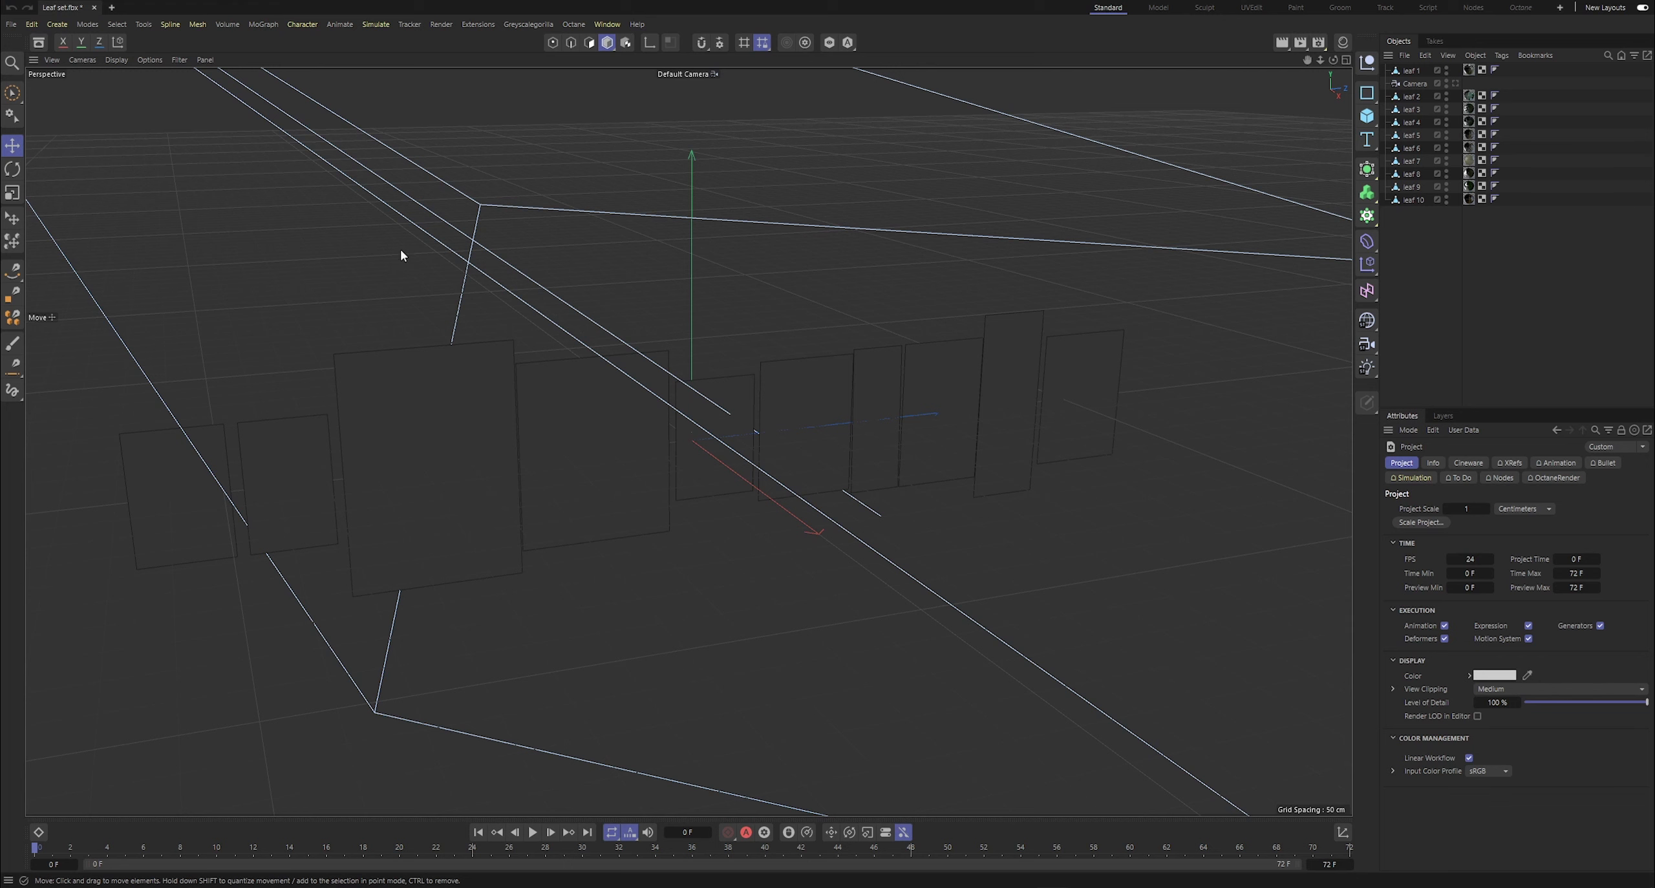
left_click(1343, 42)
left_click_drag(1216, 533, 1189, 73)
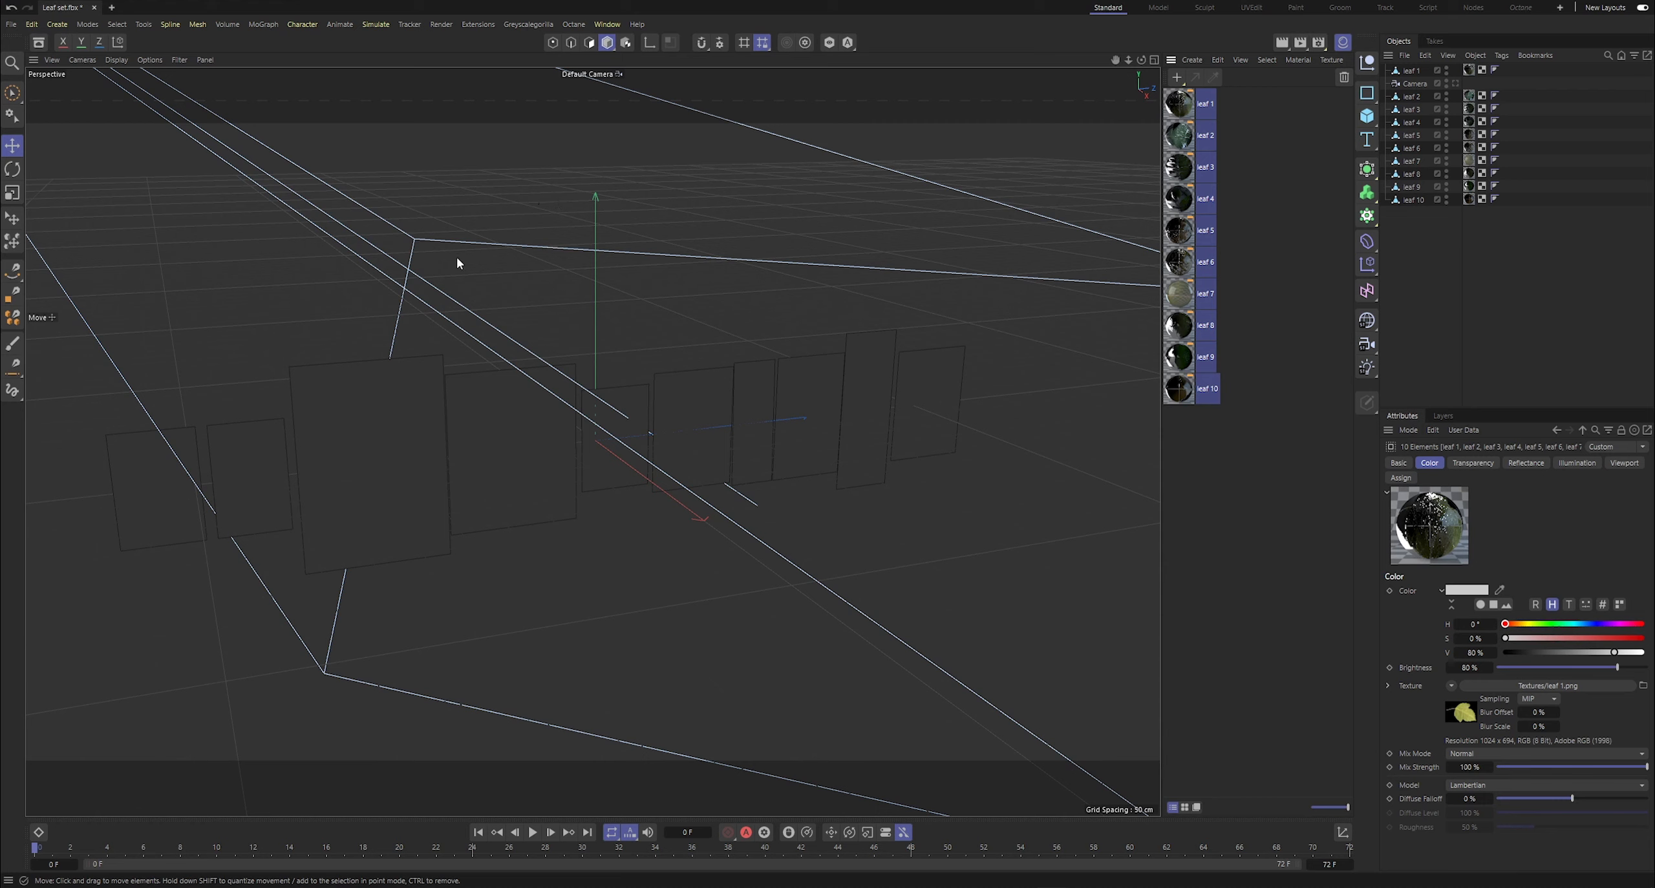
left_click(123, 59)
left_click(132, 97)
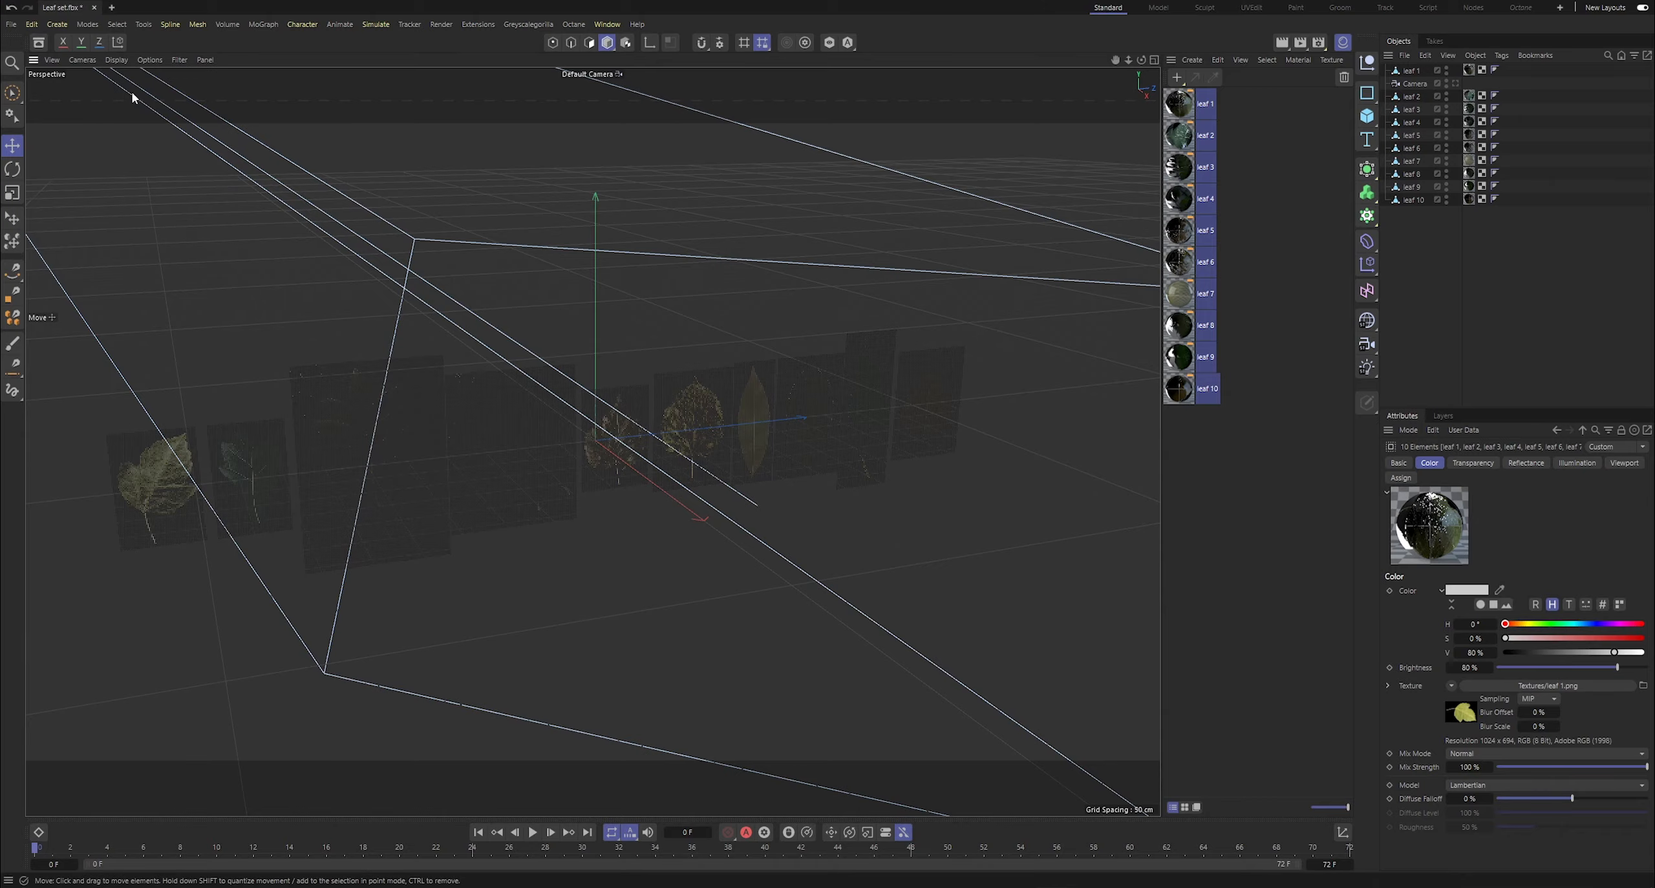
left_click_drag(1142, 62, 1124, 76)
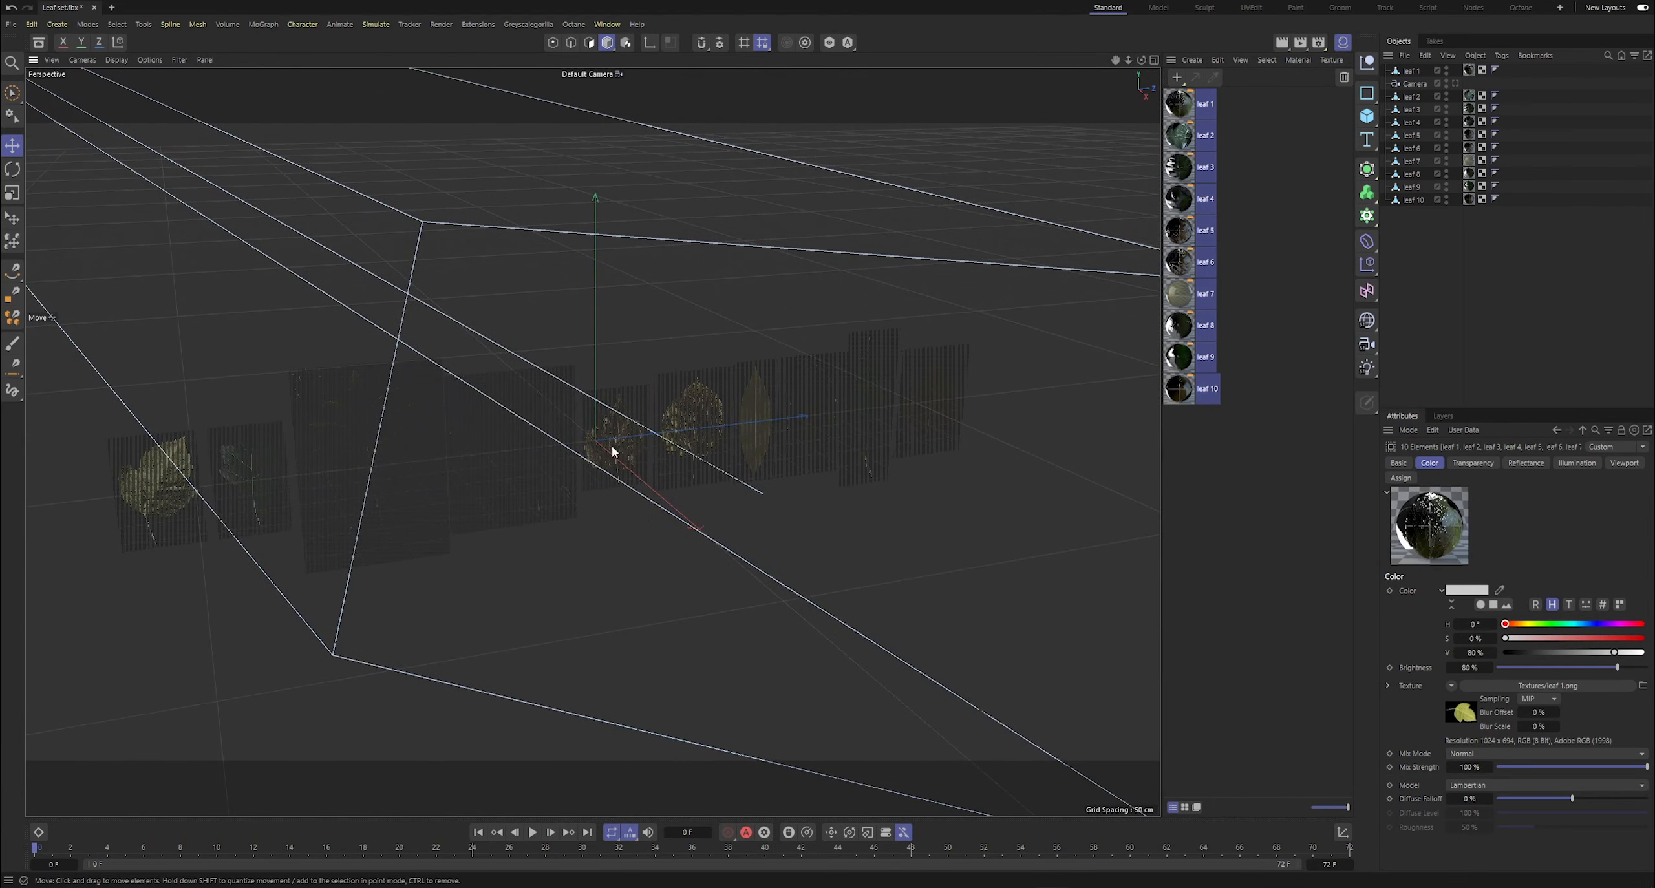
mouse_move(614, 451)
left_mouse_down("alt")
mouse_move(620, 478)
mouse_move(613, 425)
mouse_move(705, 437)
mouse_move(634, 454)
left_mouse_up("alt")
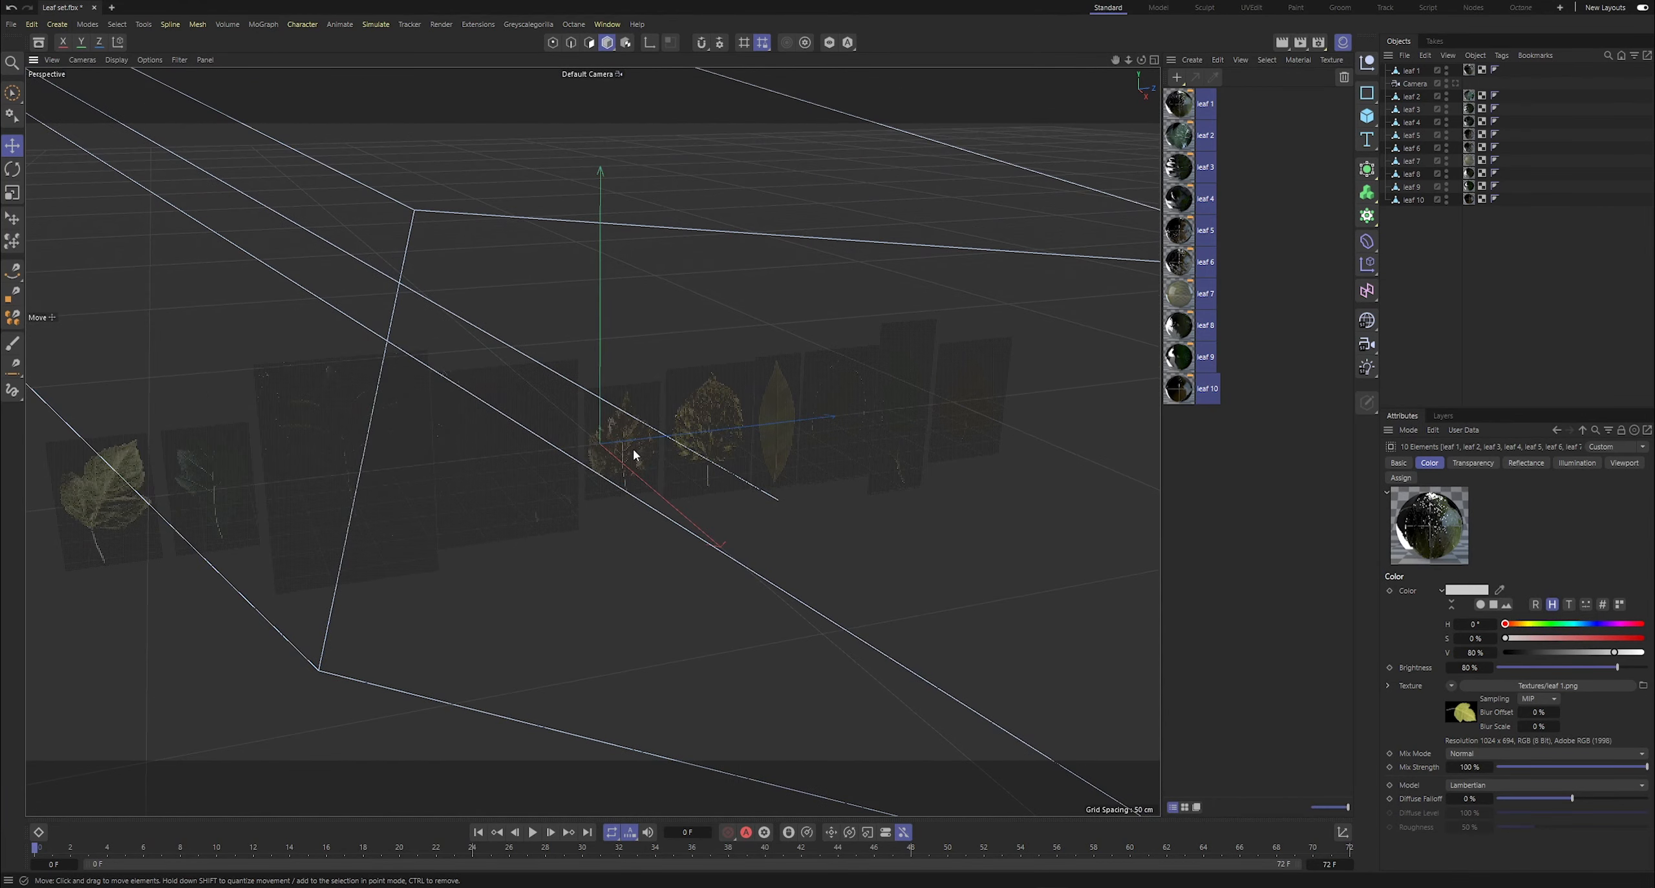
left_click_drag(780, 451, 625, 451, "alt")
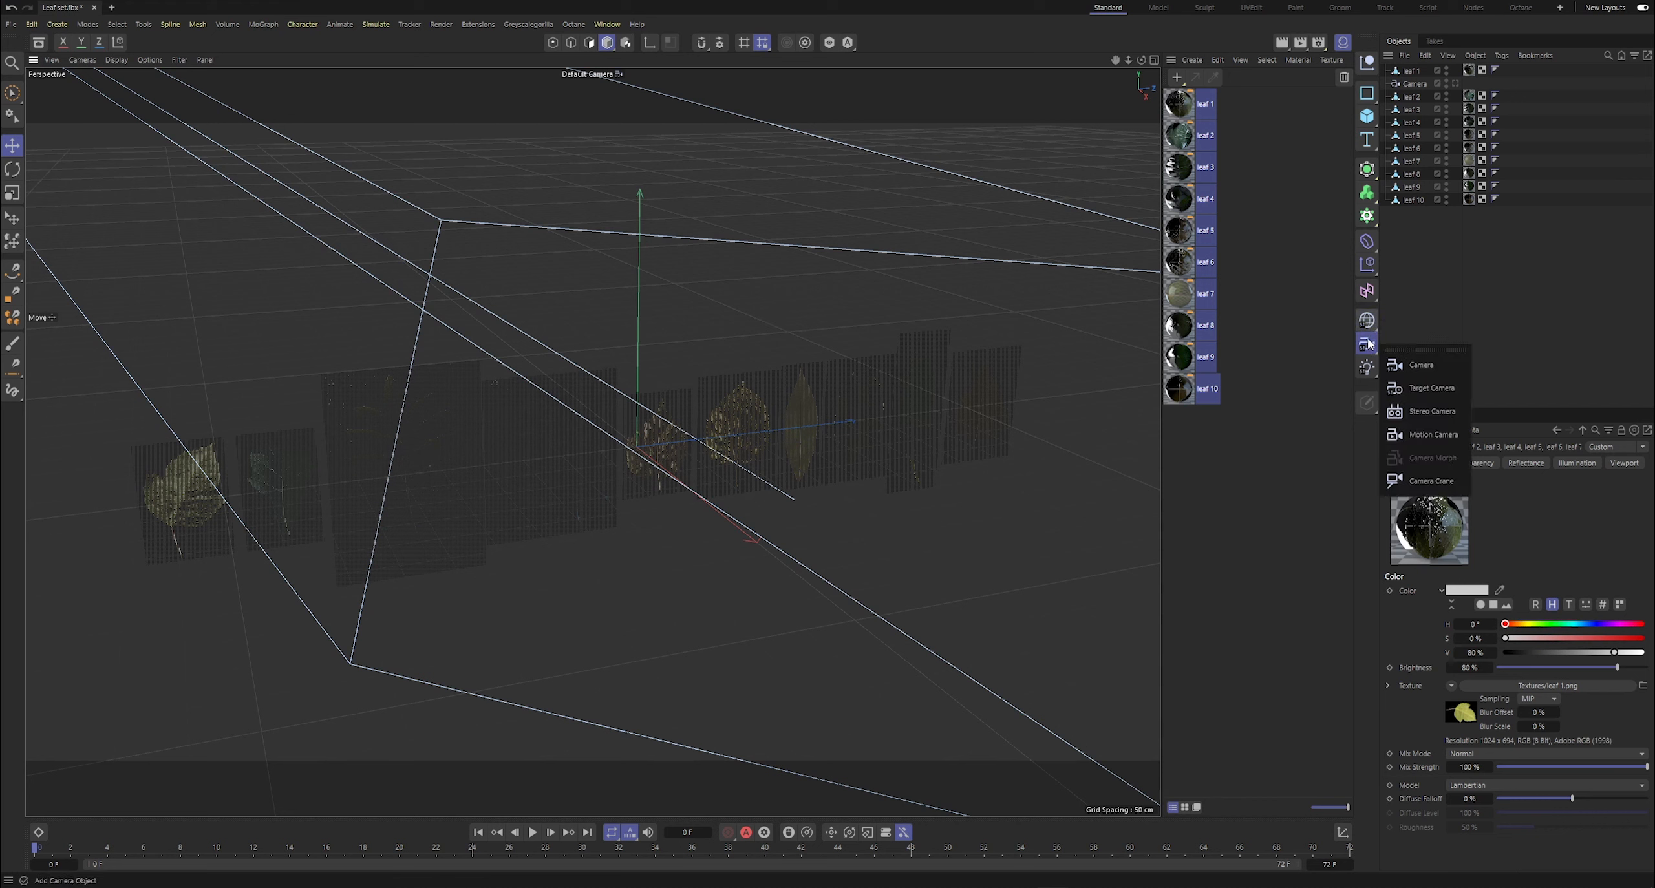
left_click_drag(1279, 476, 1196, 115)
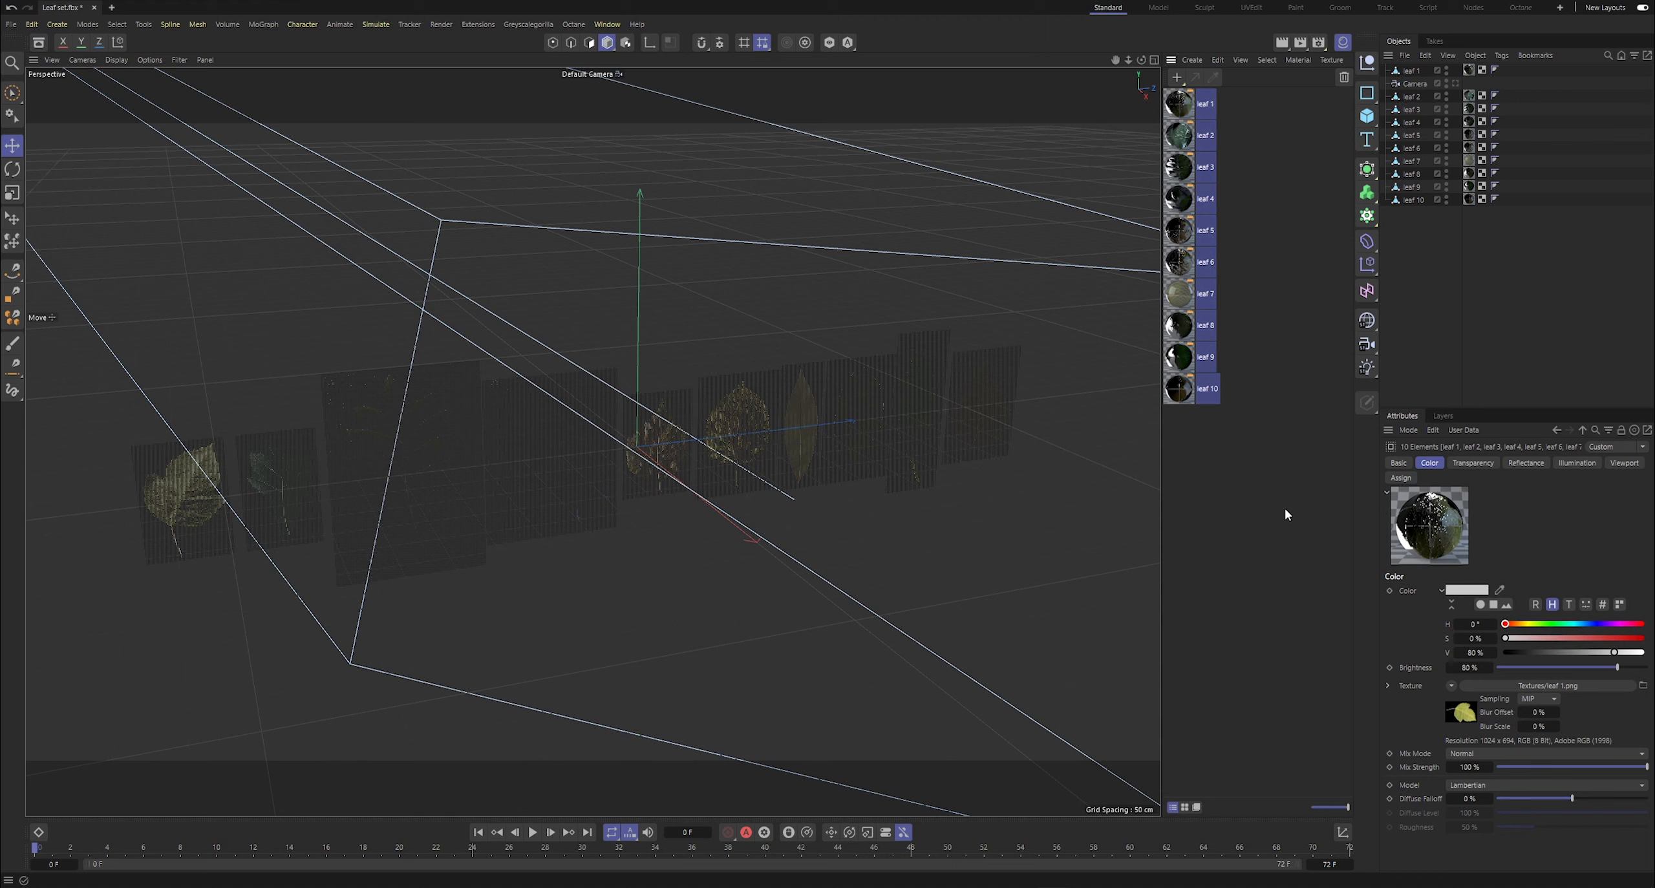
left_click(1266, 463)
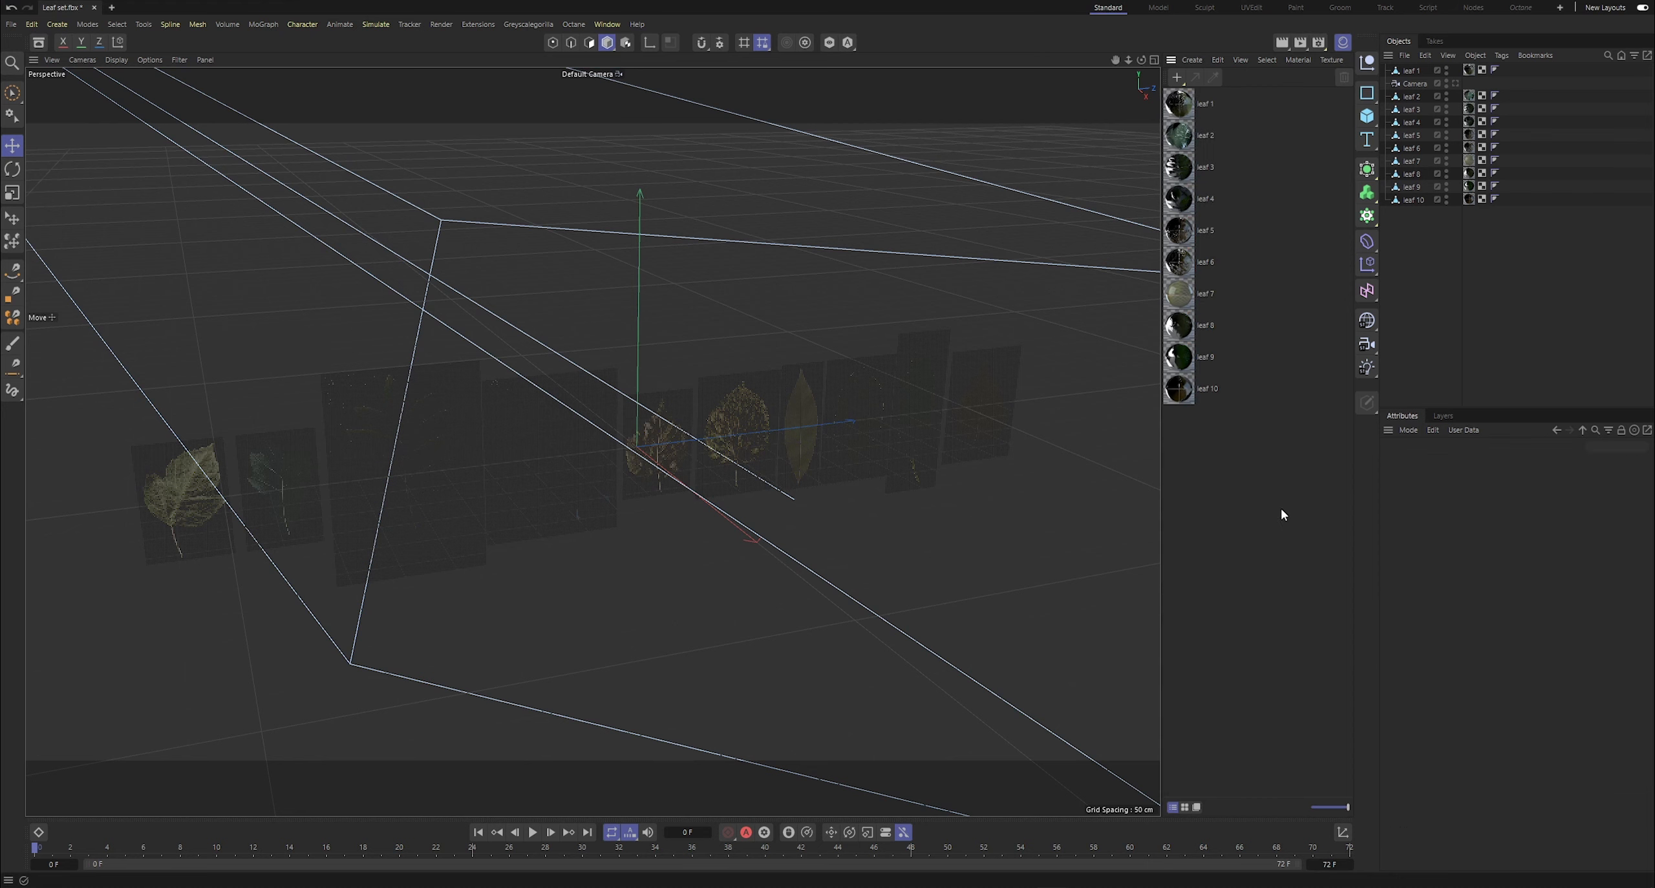
- Switch to the Octane layout and convert all ten leaf materials to Octane materials
left_click(1521, 7)
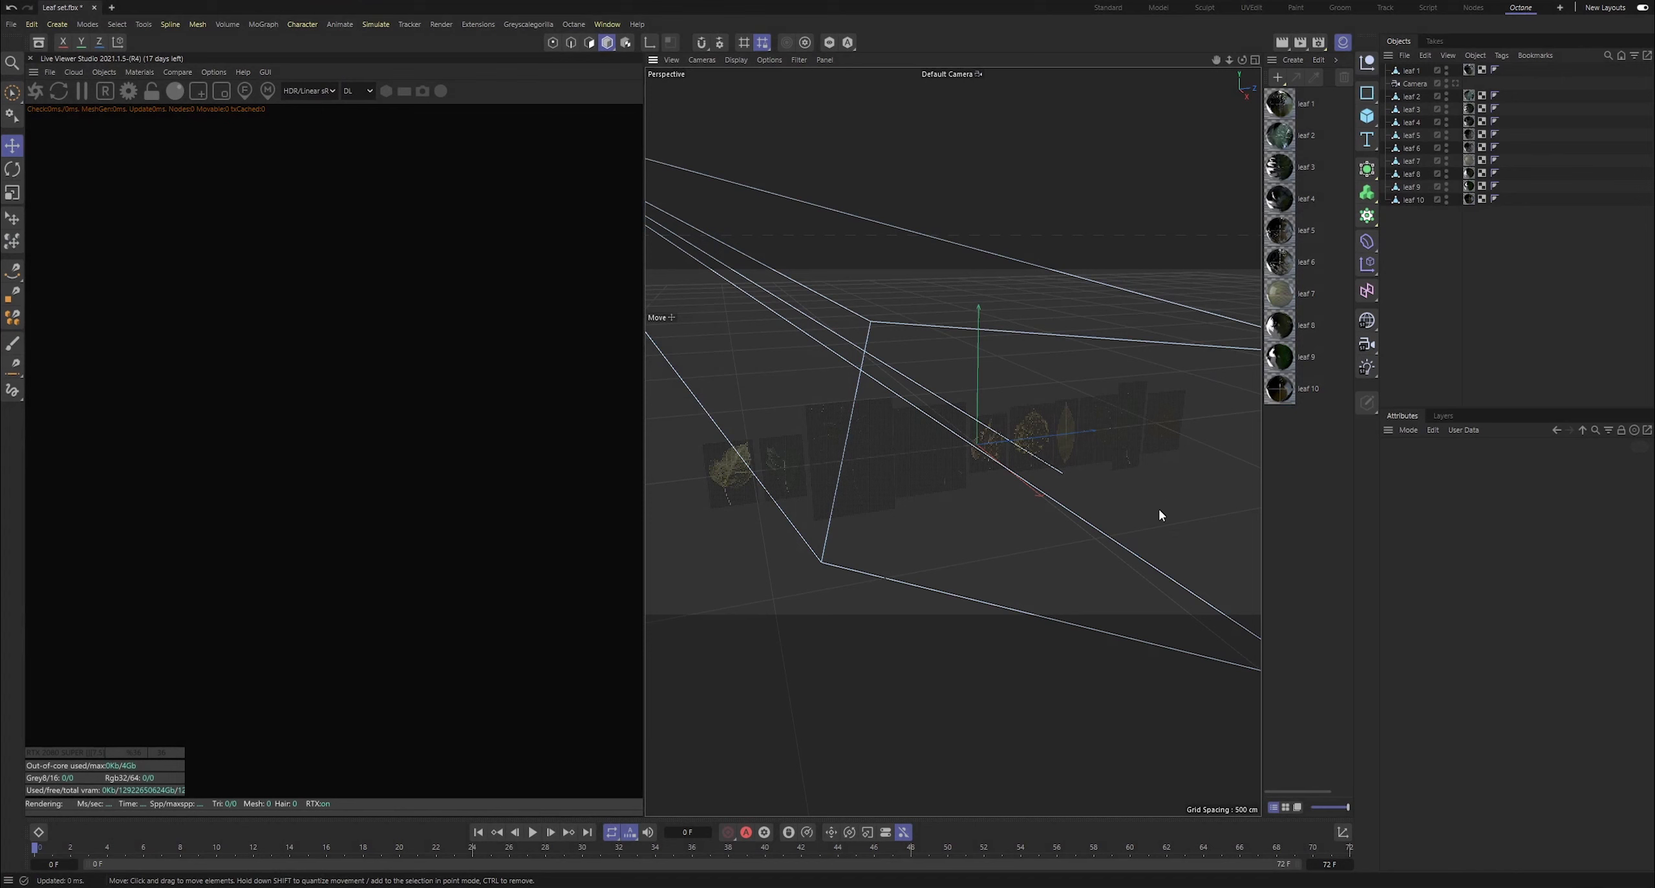
left_click_drag(1311, 479, 1272, 88)
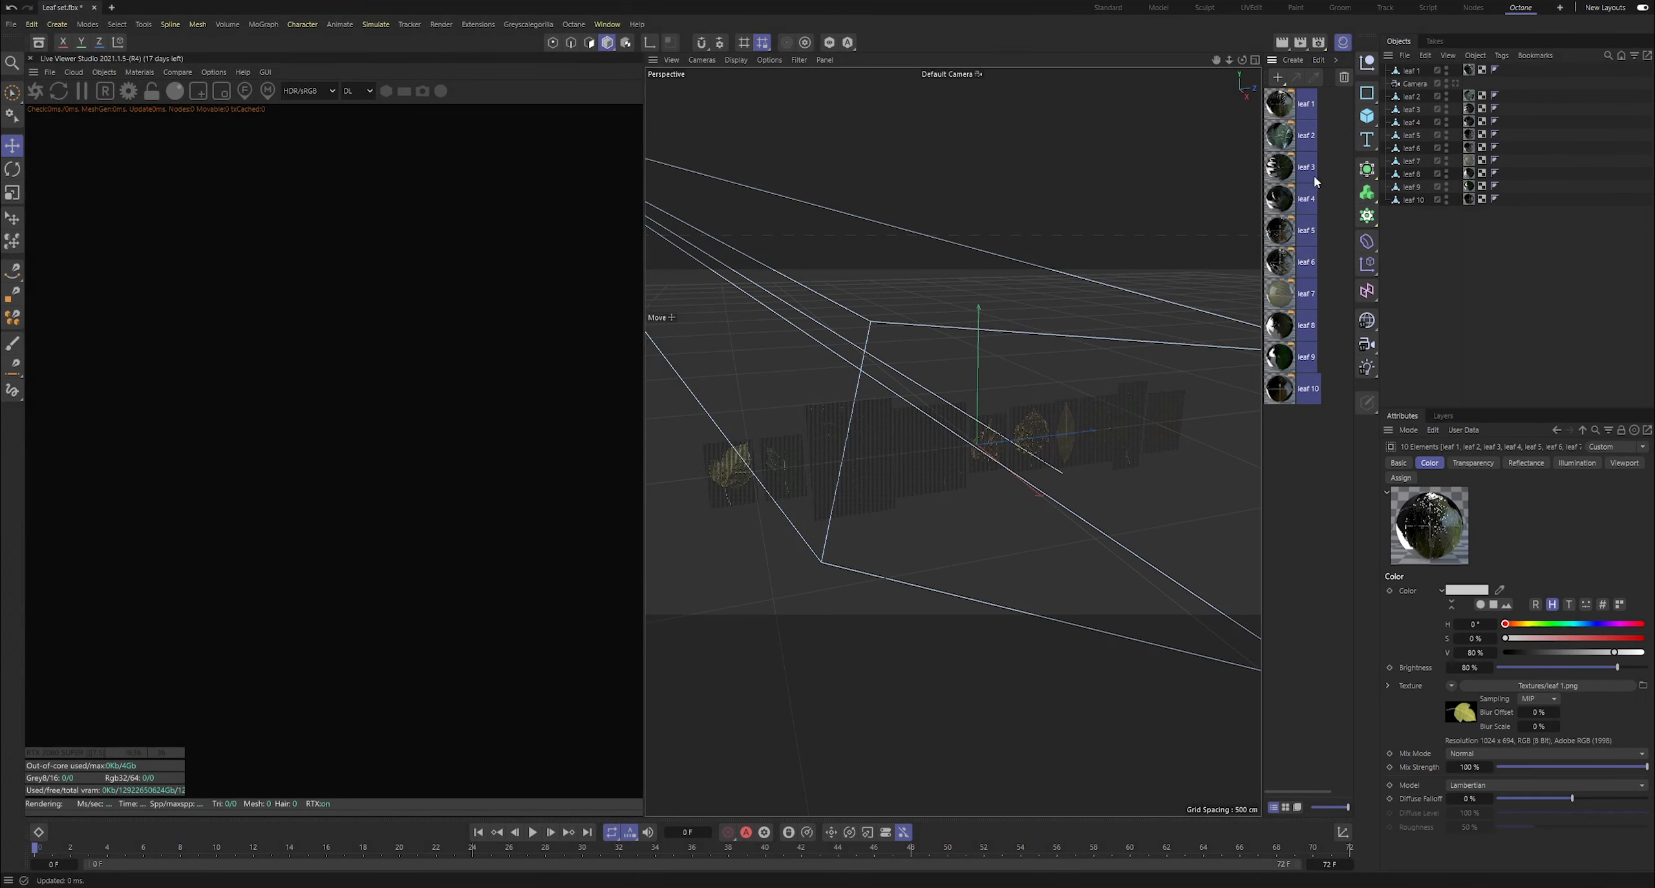
left_click(139, 72)
left_click(174, 155)
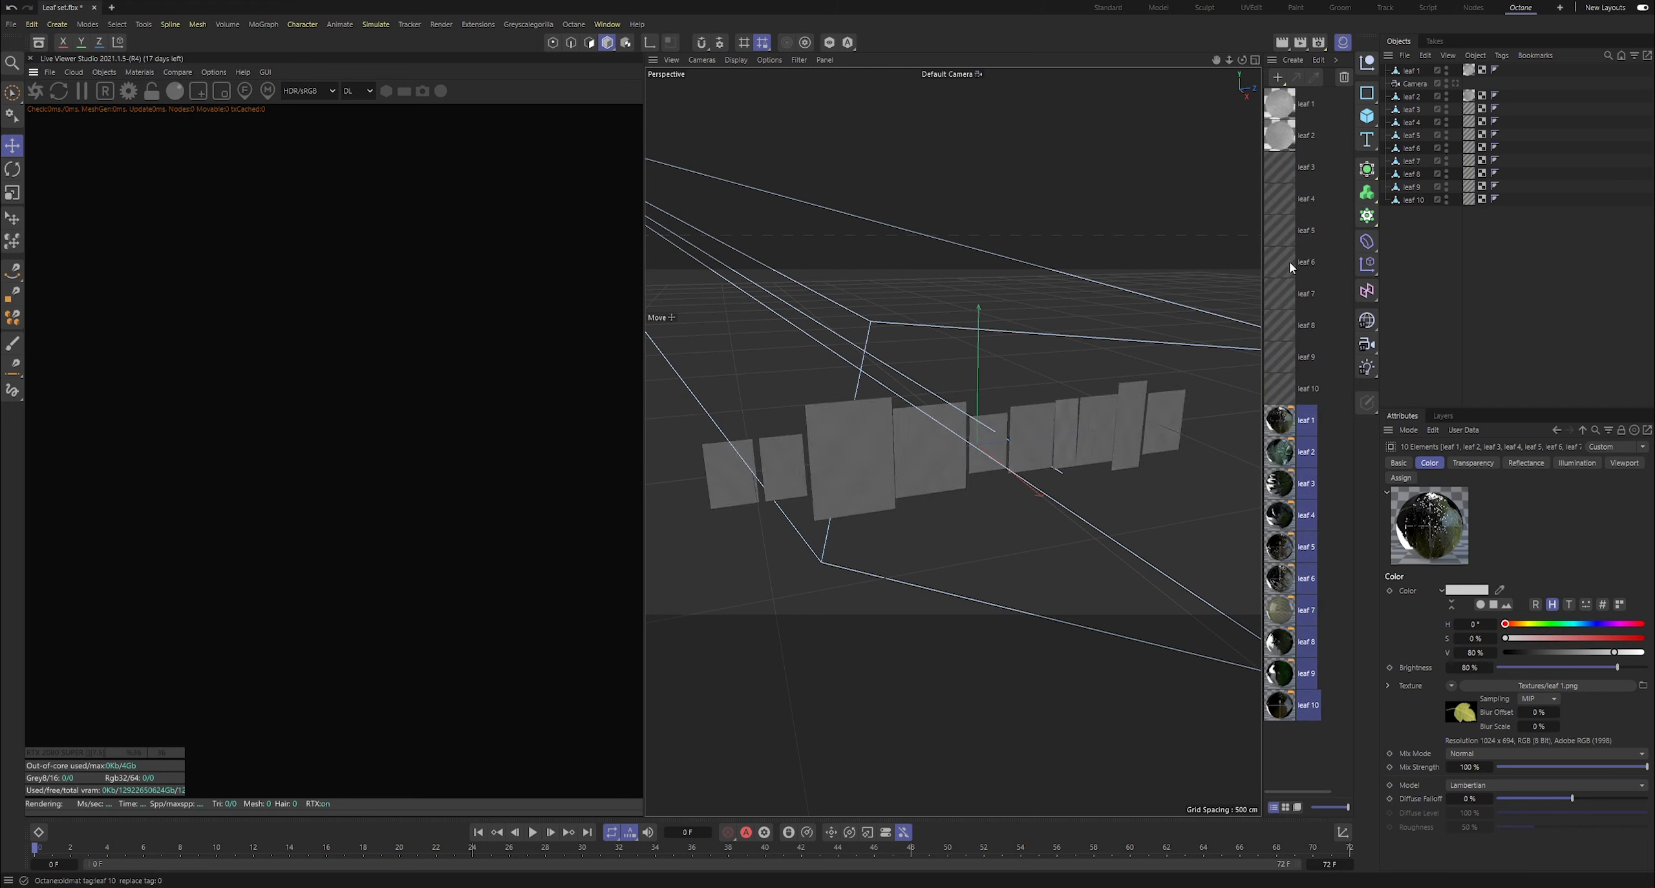
- Set the material type of the converted materials leaf 1 to leaf 10 to Glossy
left_click(1290, 105)
left_click(1275, 386, "shift")
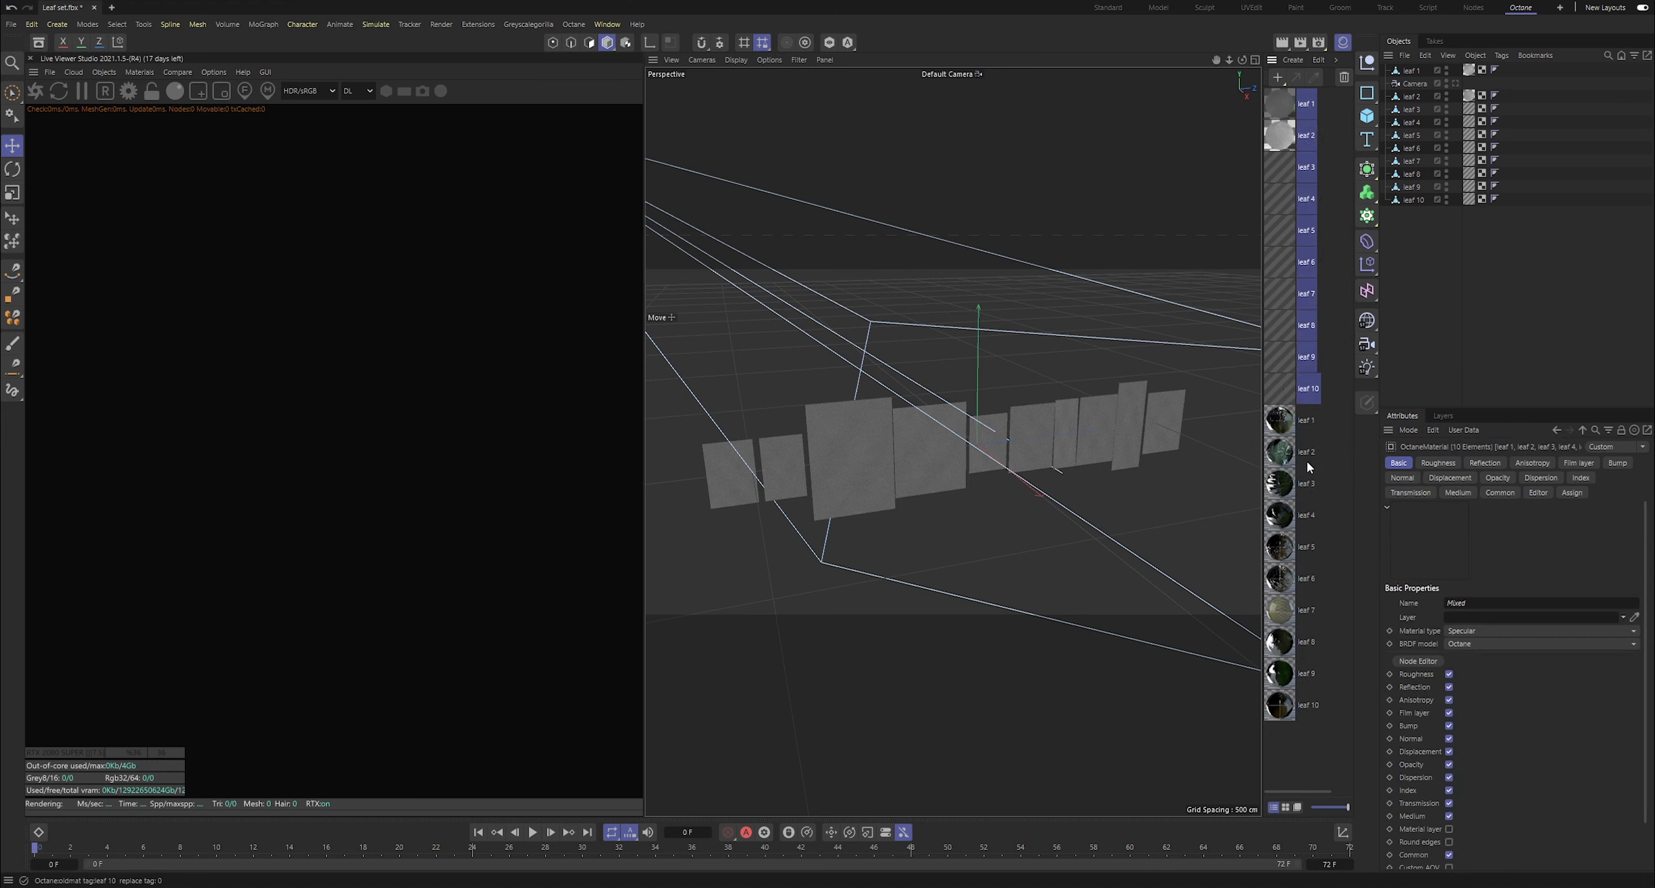
left_click(1463, 631)
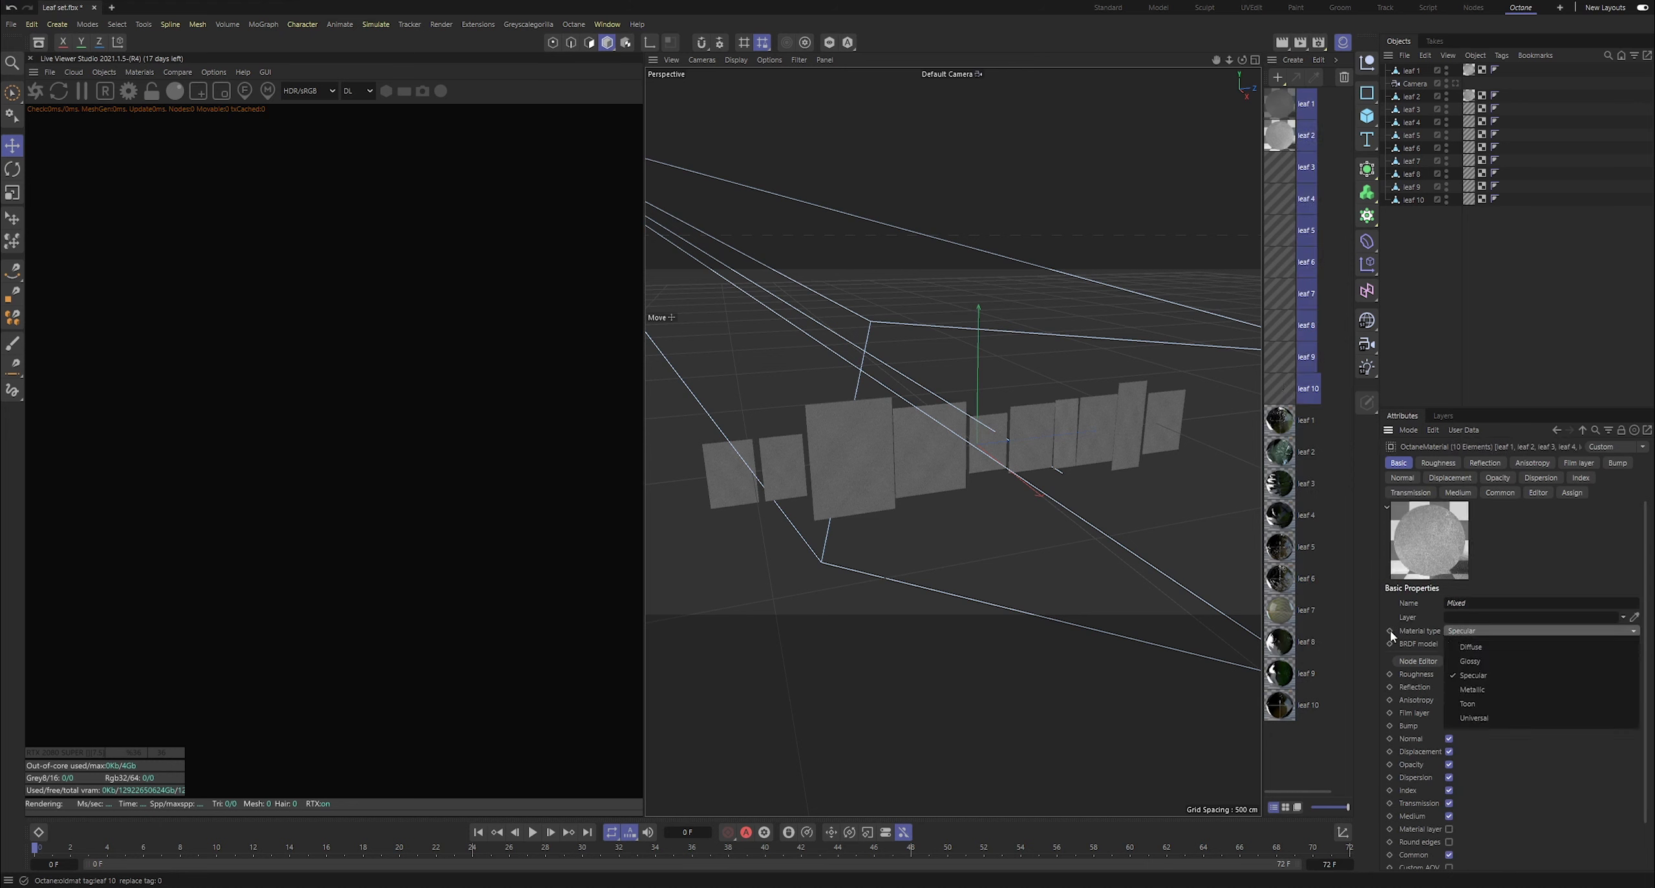
left_click(1495, 663)
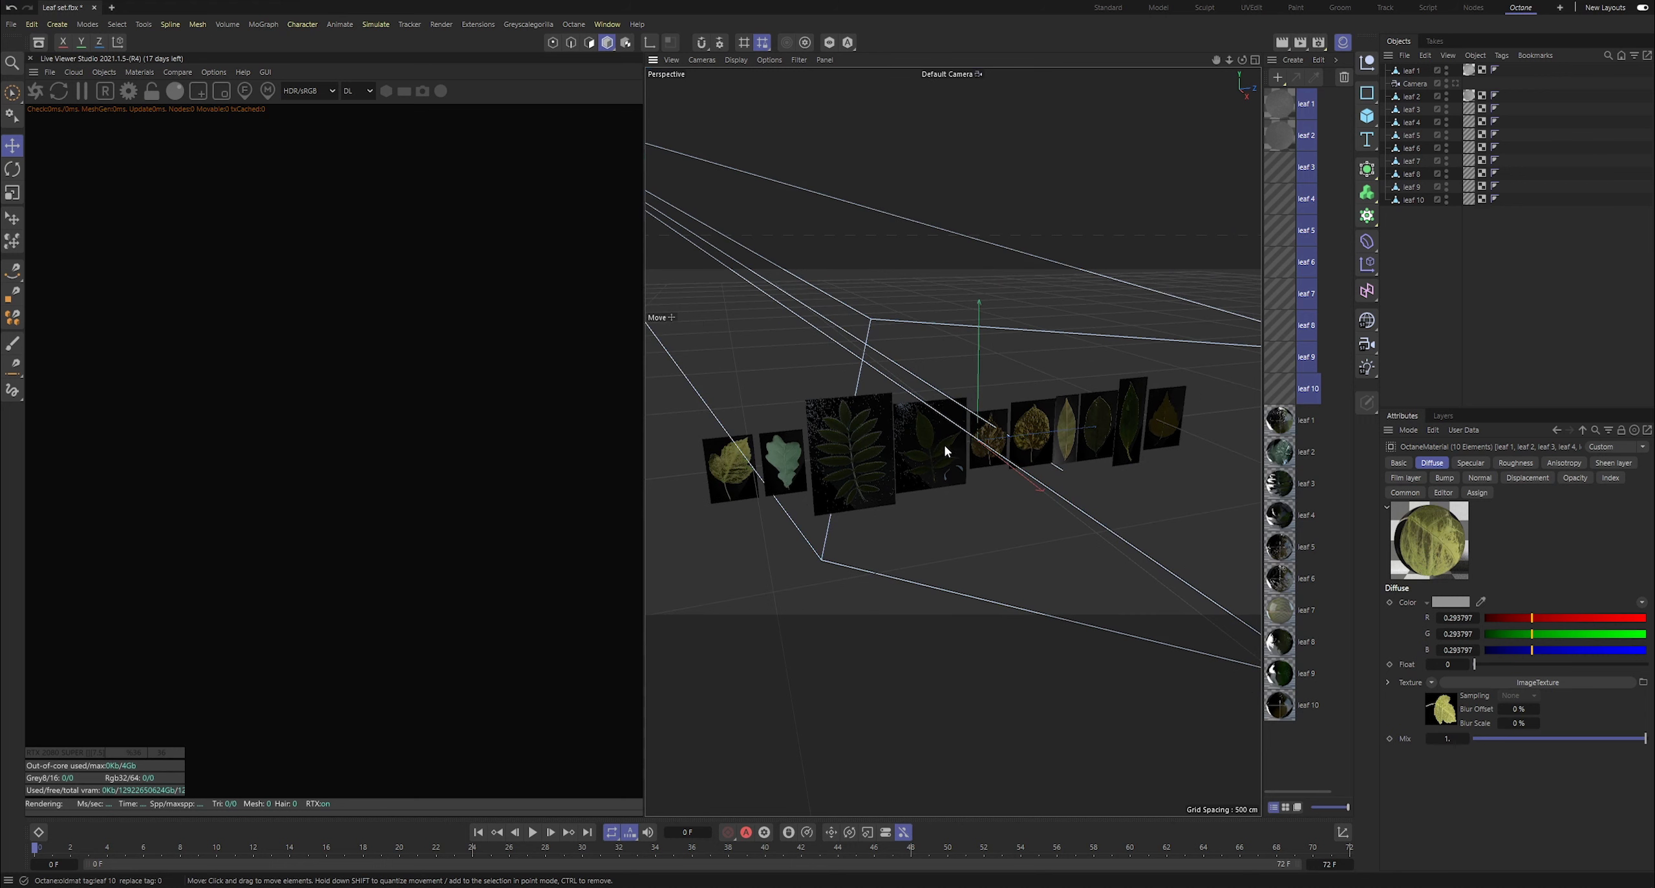
- Delete the two large dark leaf planes, leaf 3 and leaf 4, from the scene
scroll(942, 446, "up", 2)
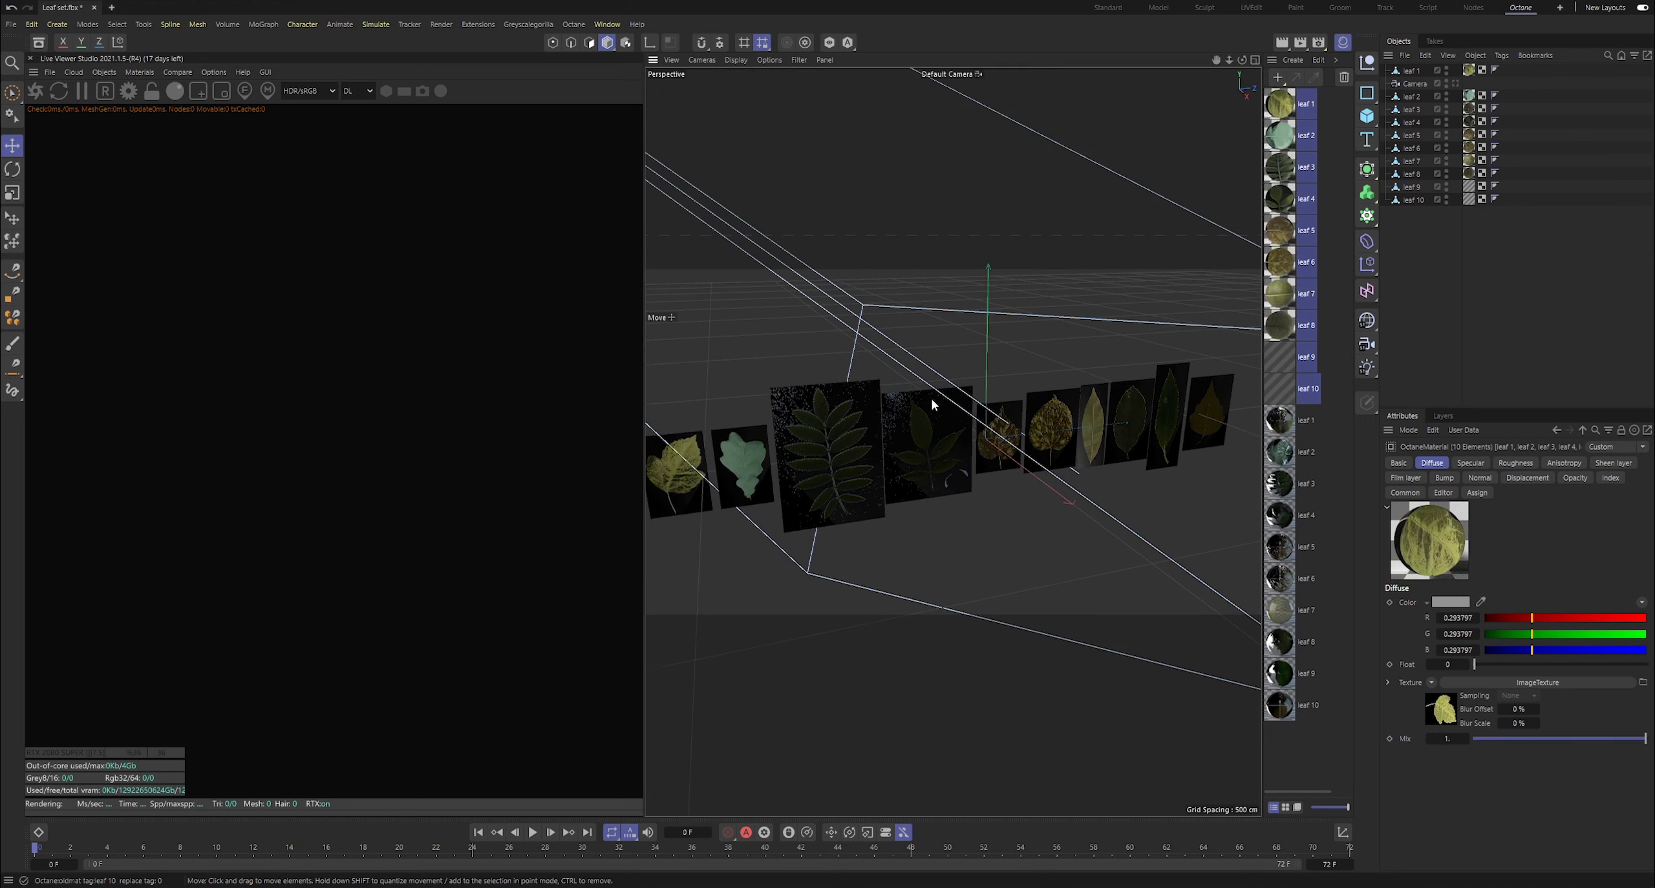
left_click(845, 443)
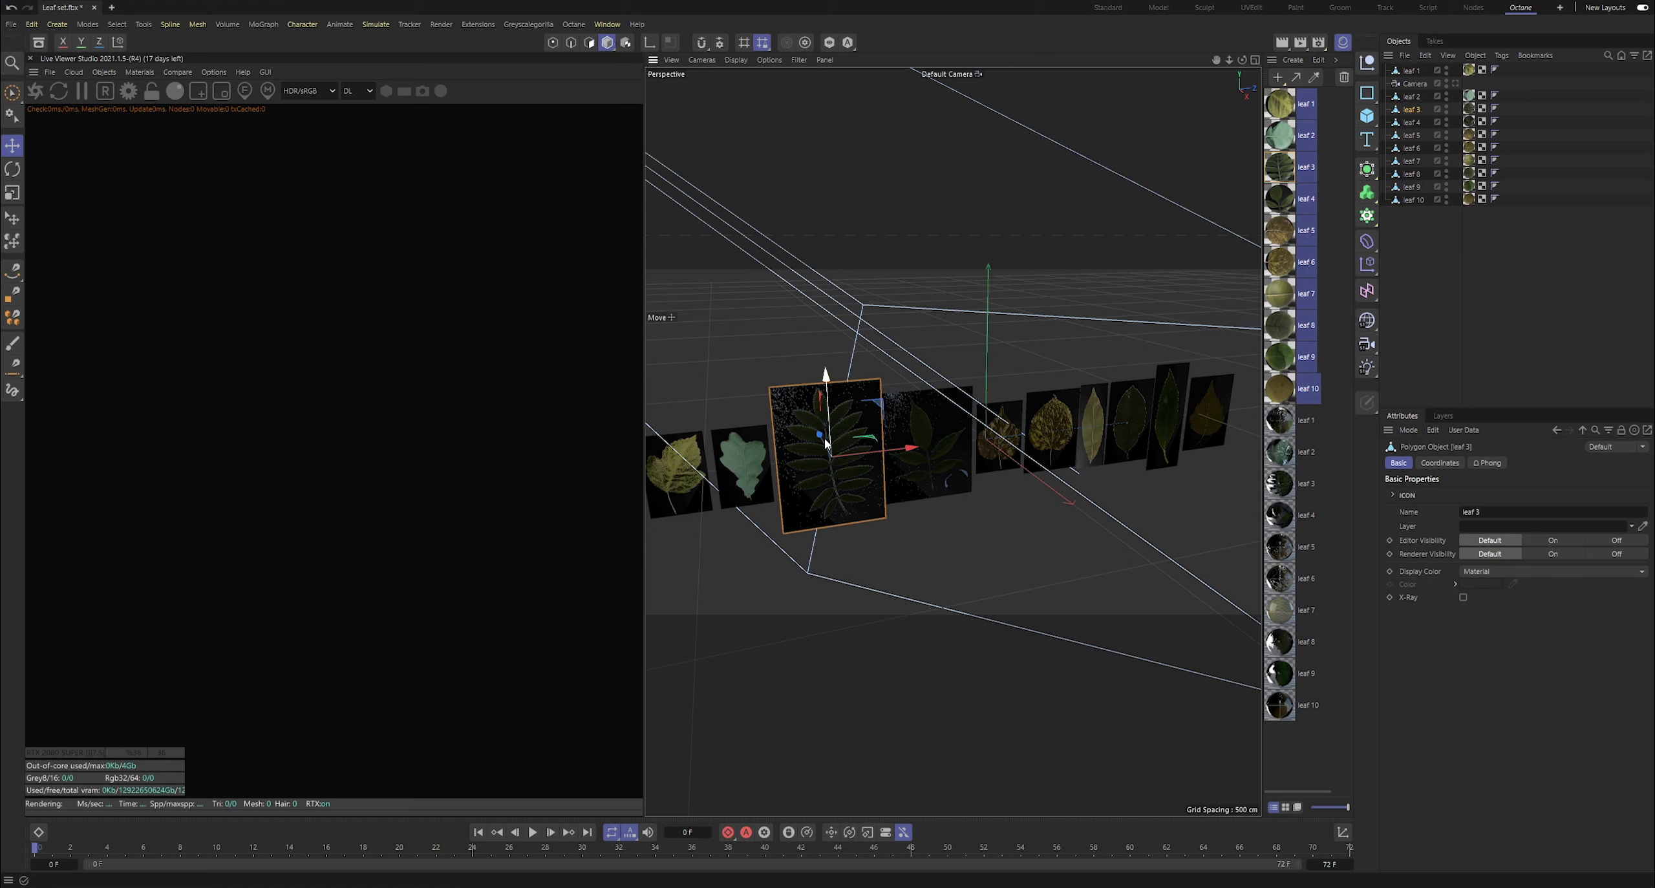
key("Delete")
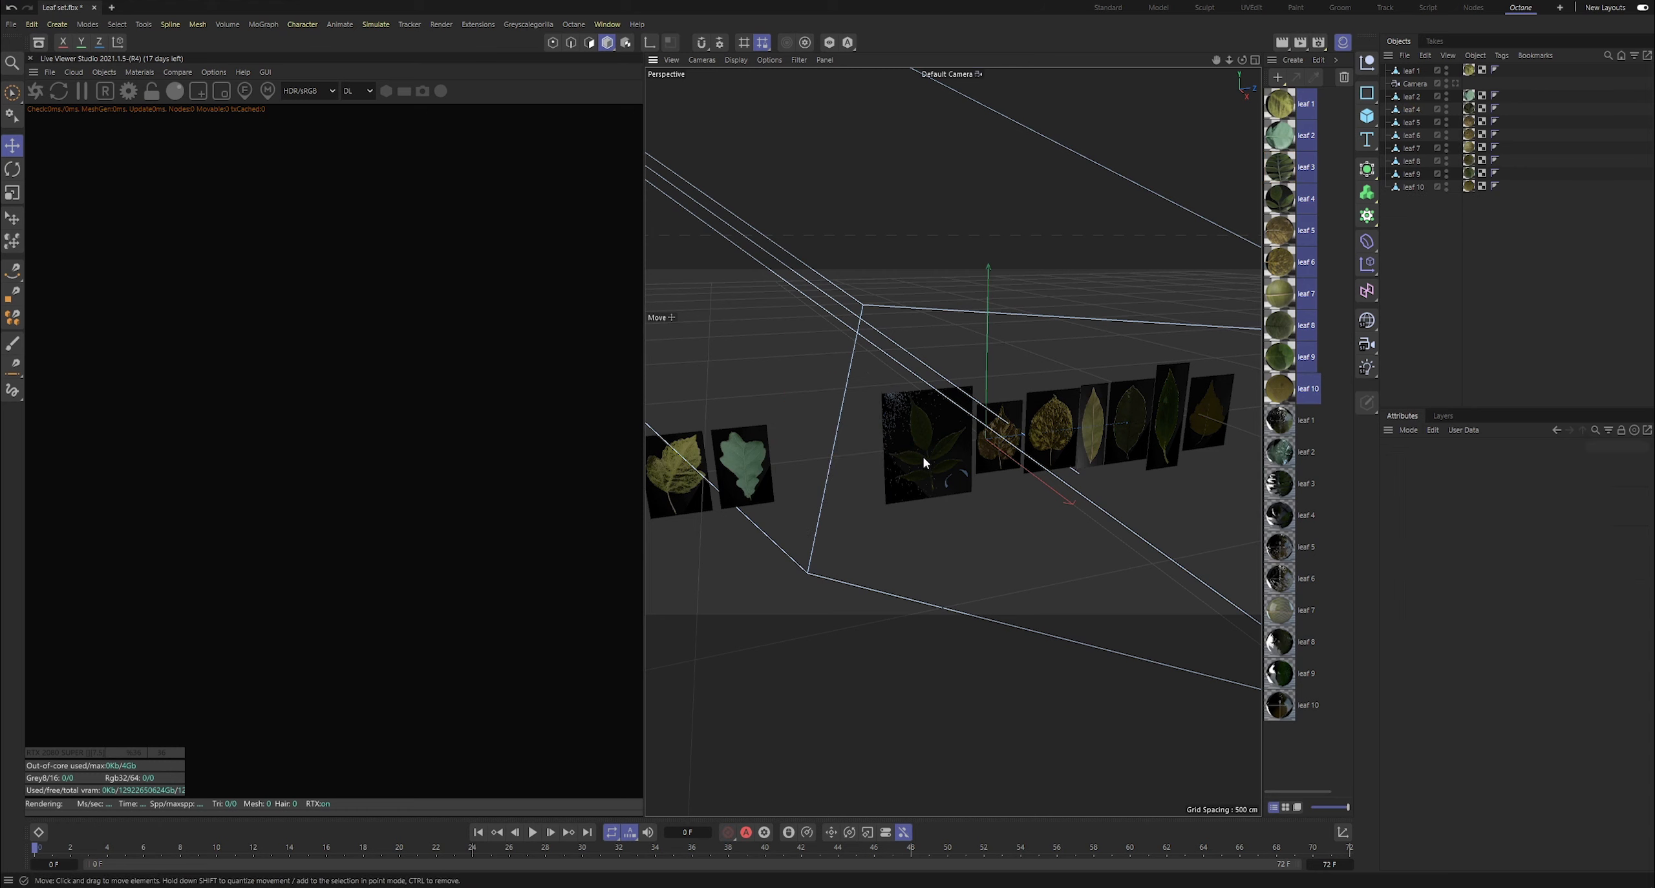
left_click(923, 457)
key("Delete")
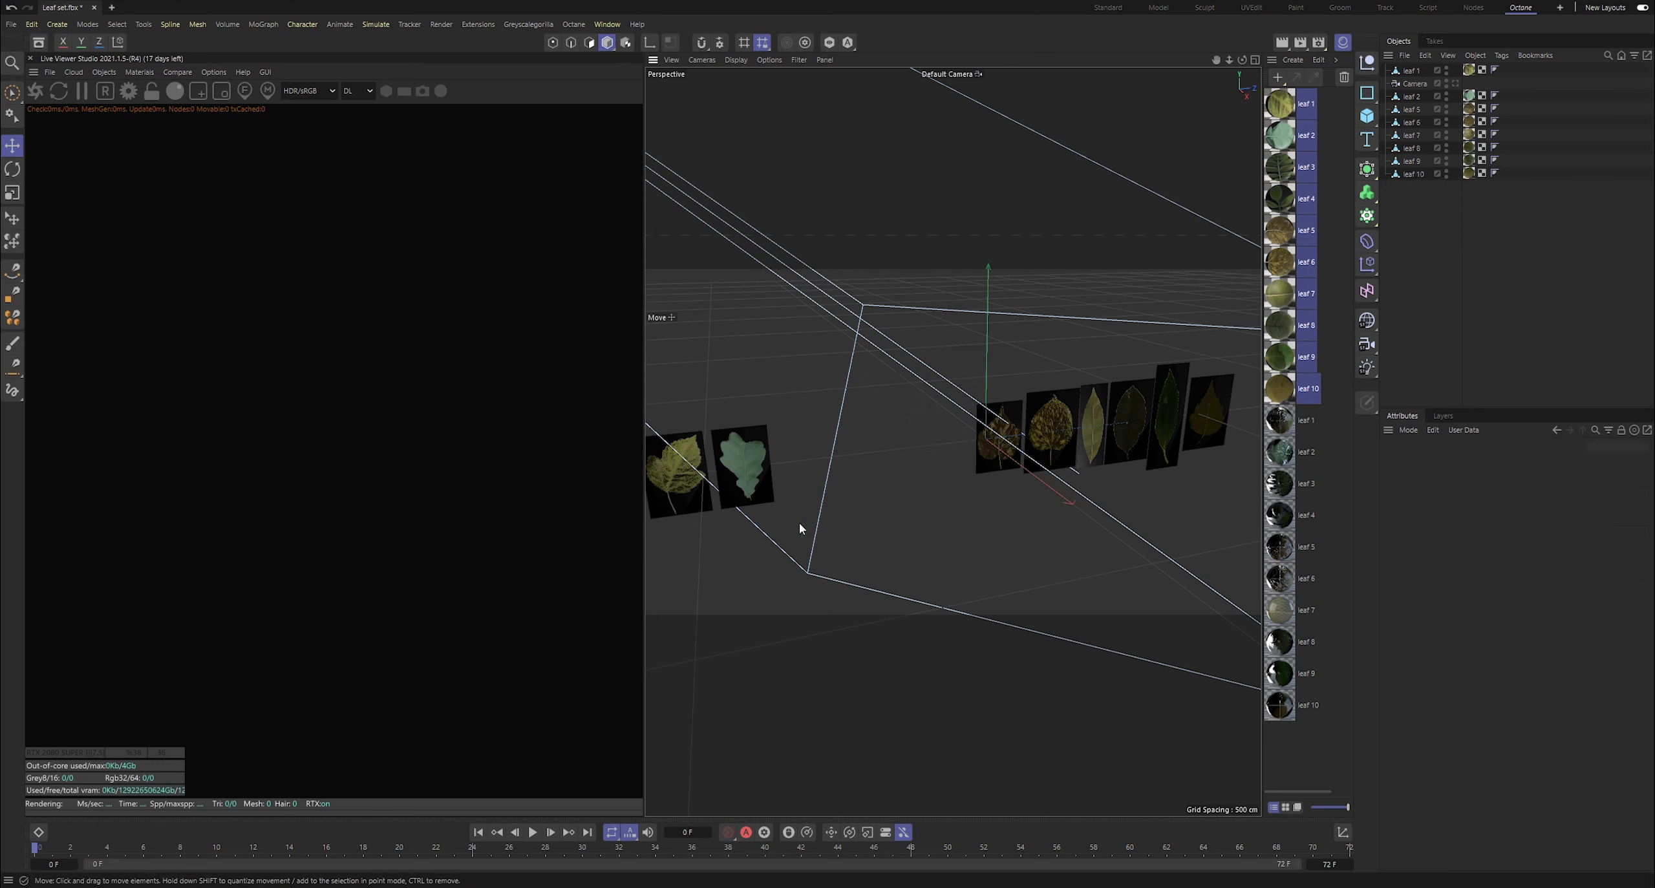
- Move the leaf 1 and leaf 2 planes together along the row to sit beside leaf 5
left_click(727, 450)
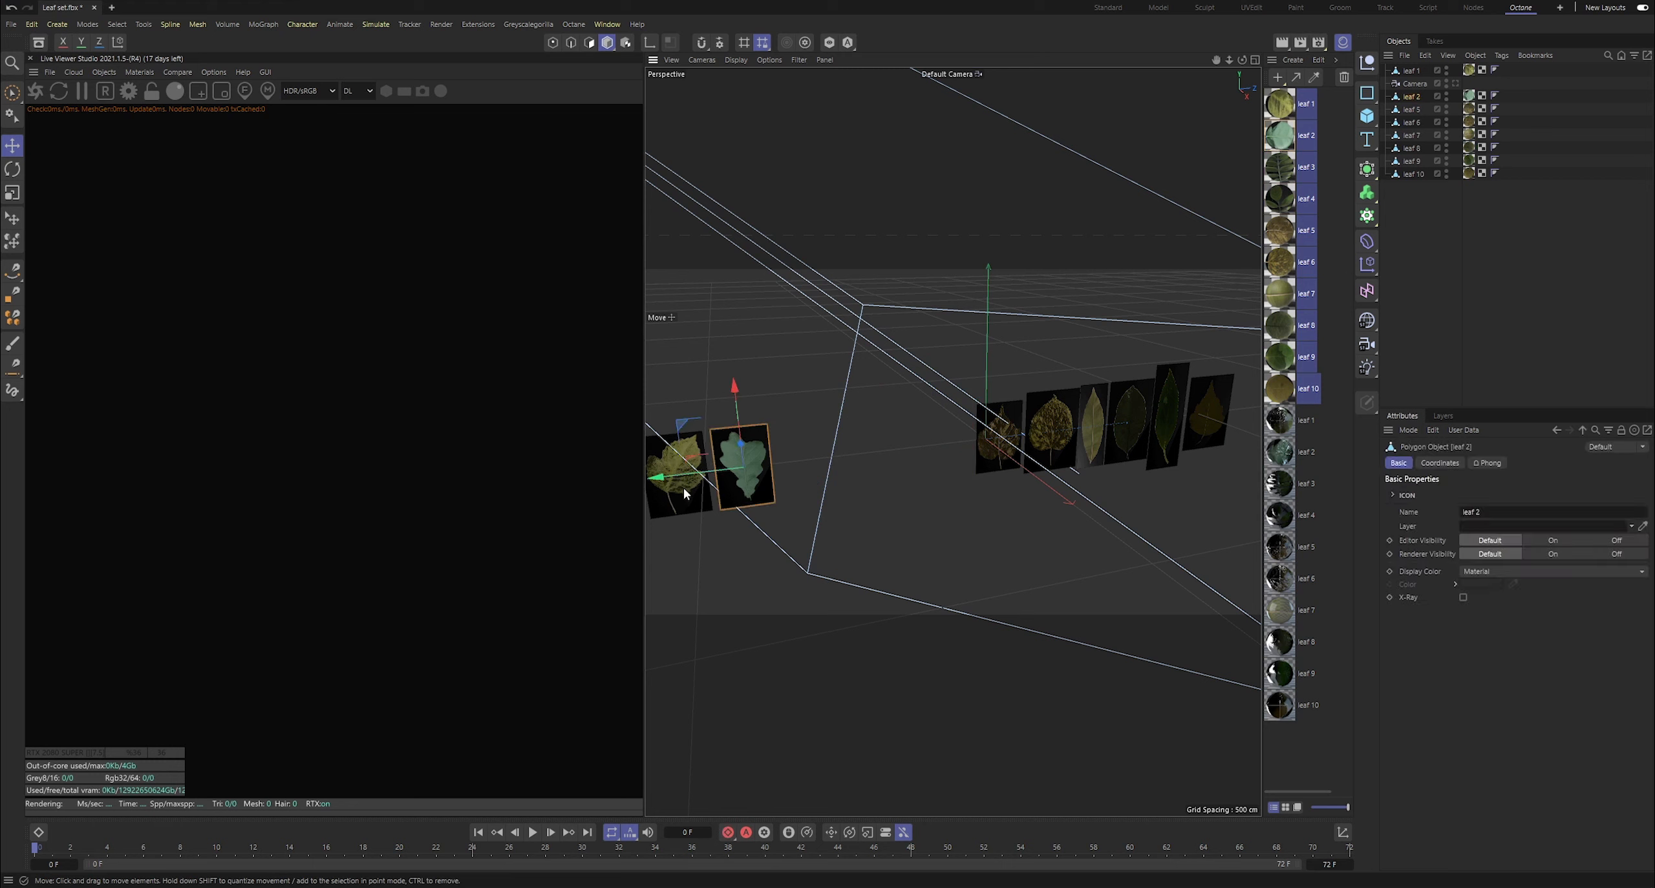
left_click(677, 480, "shift")
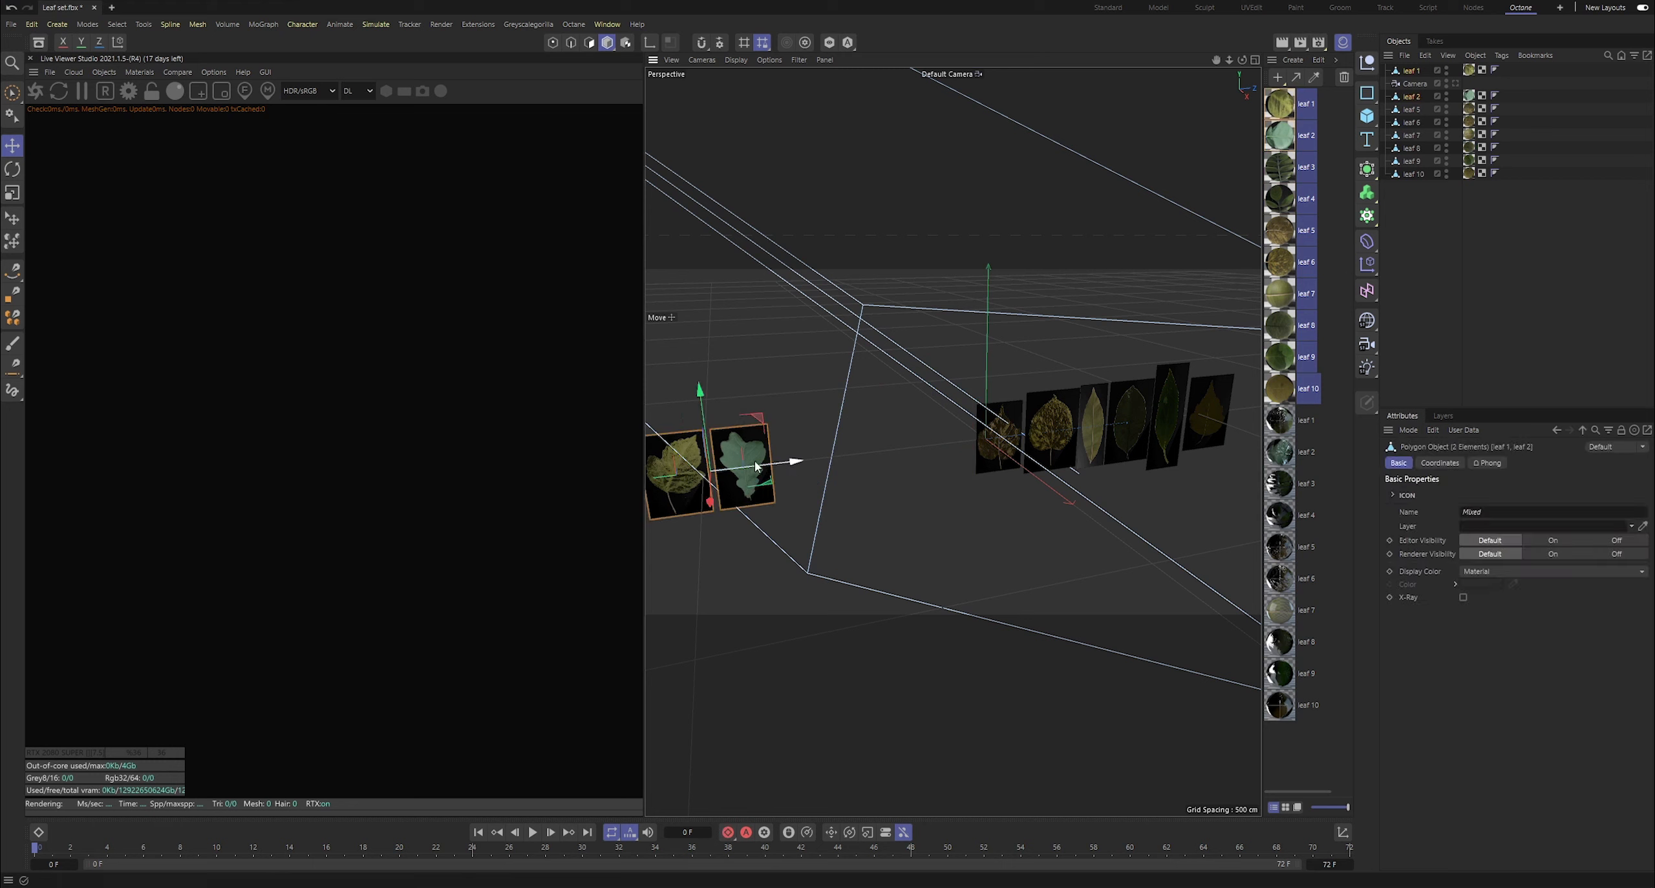
left_click_drag(797, 467, 991, 453)
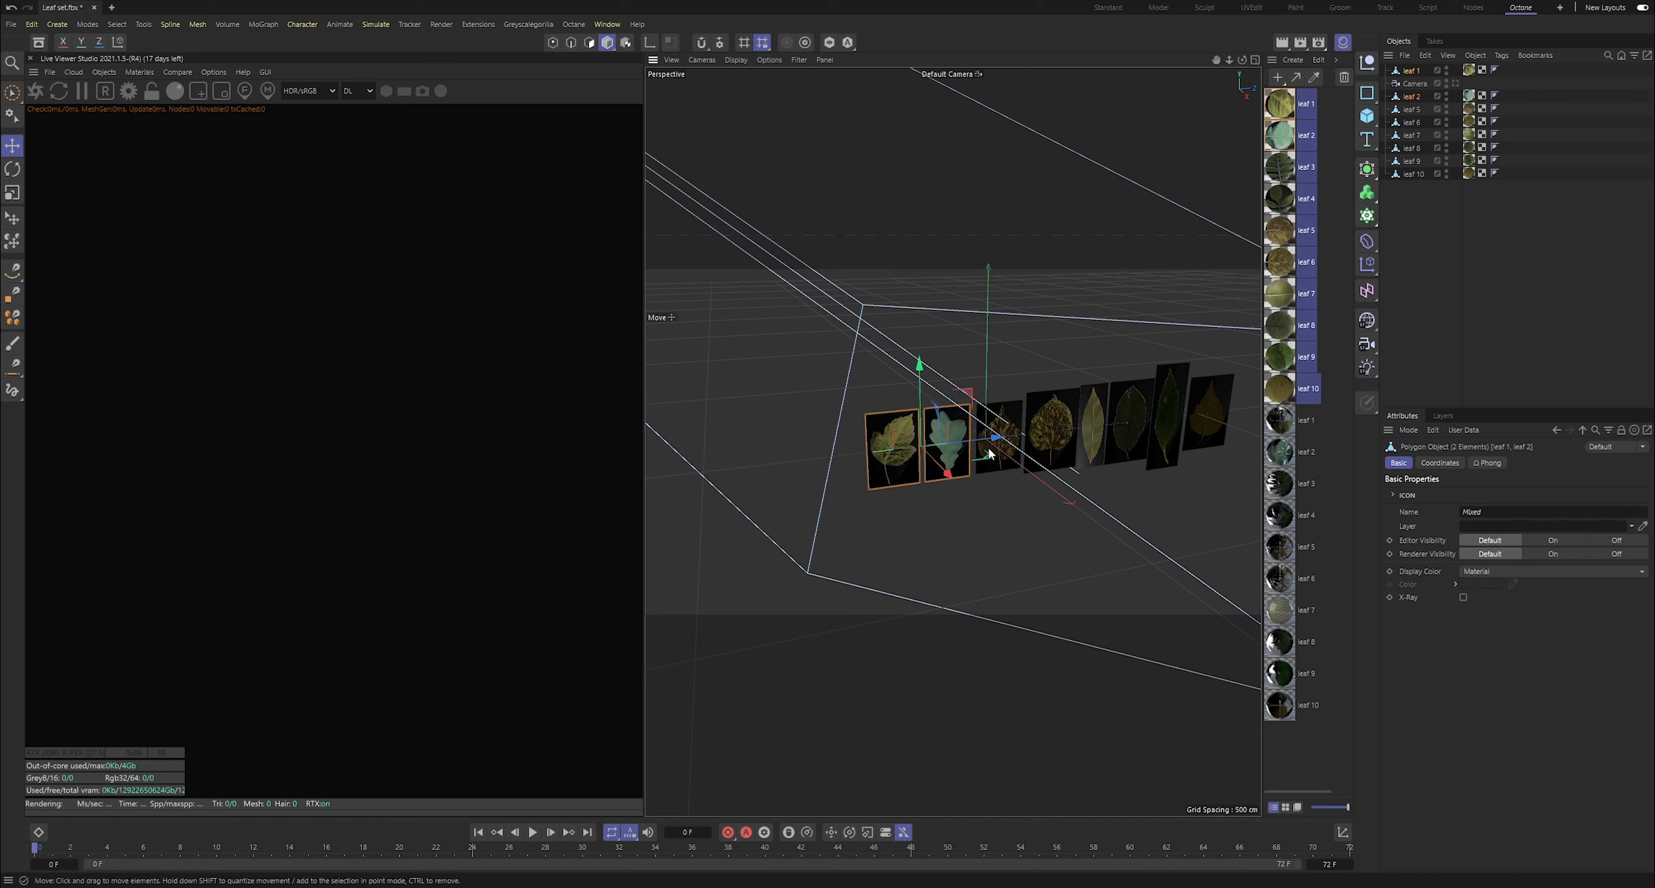
- Nudge the leaf 6 plane slightly toward leaf 5 and deselect it
left_click_drag(1243, 59, 1190, 65)
left_click(952, 442)
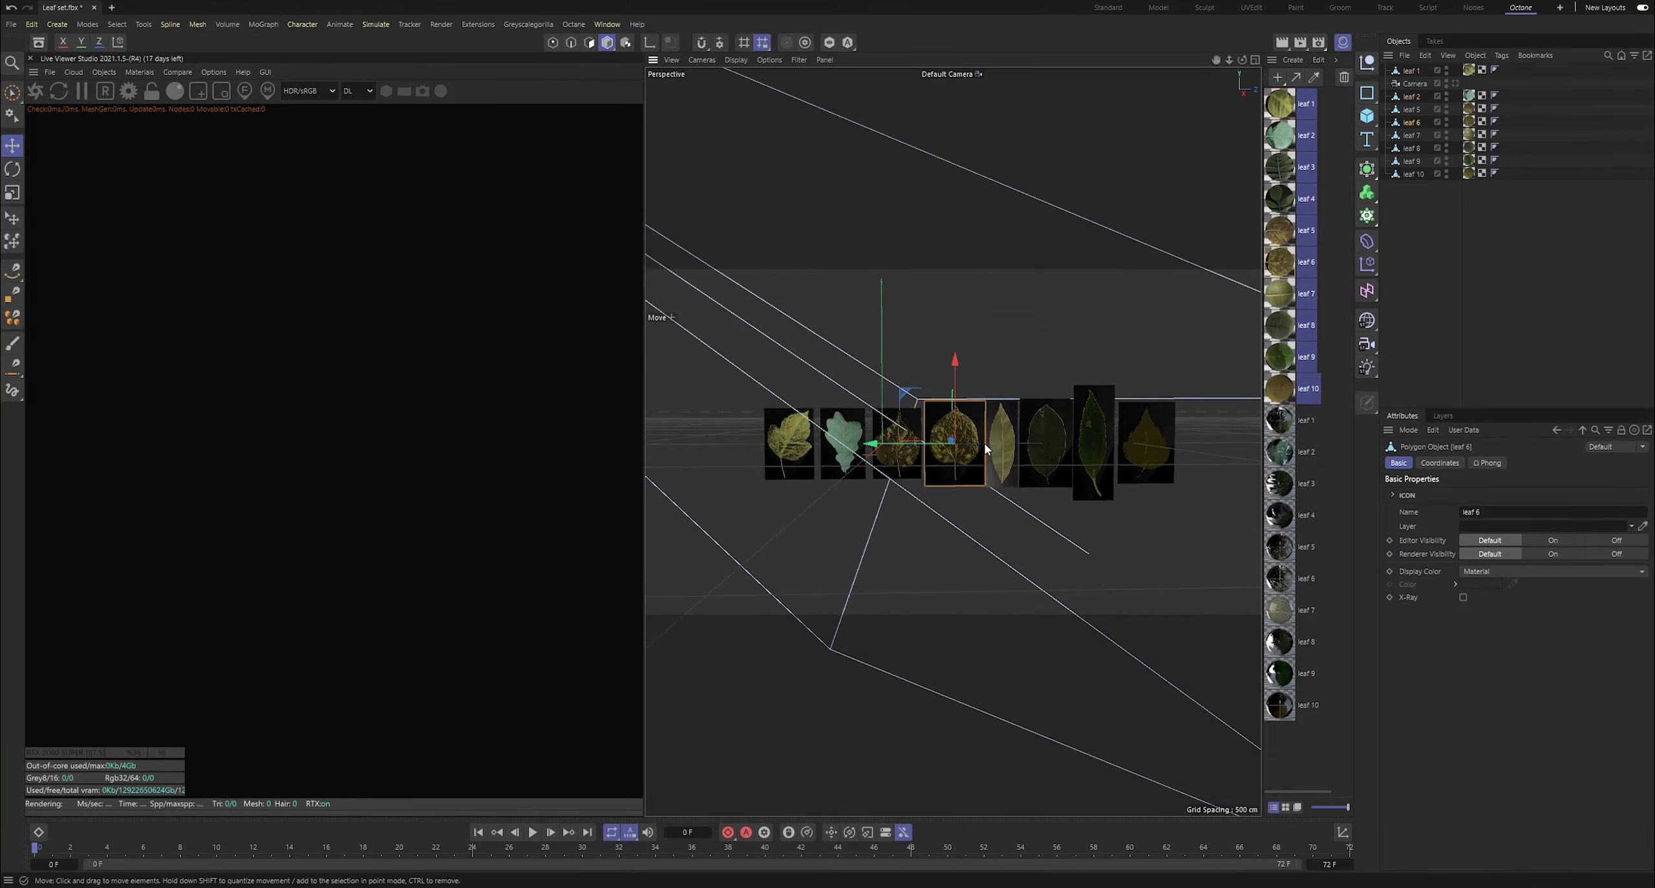
left_click_drag(905, 445, 904, 450)
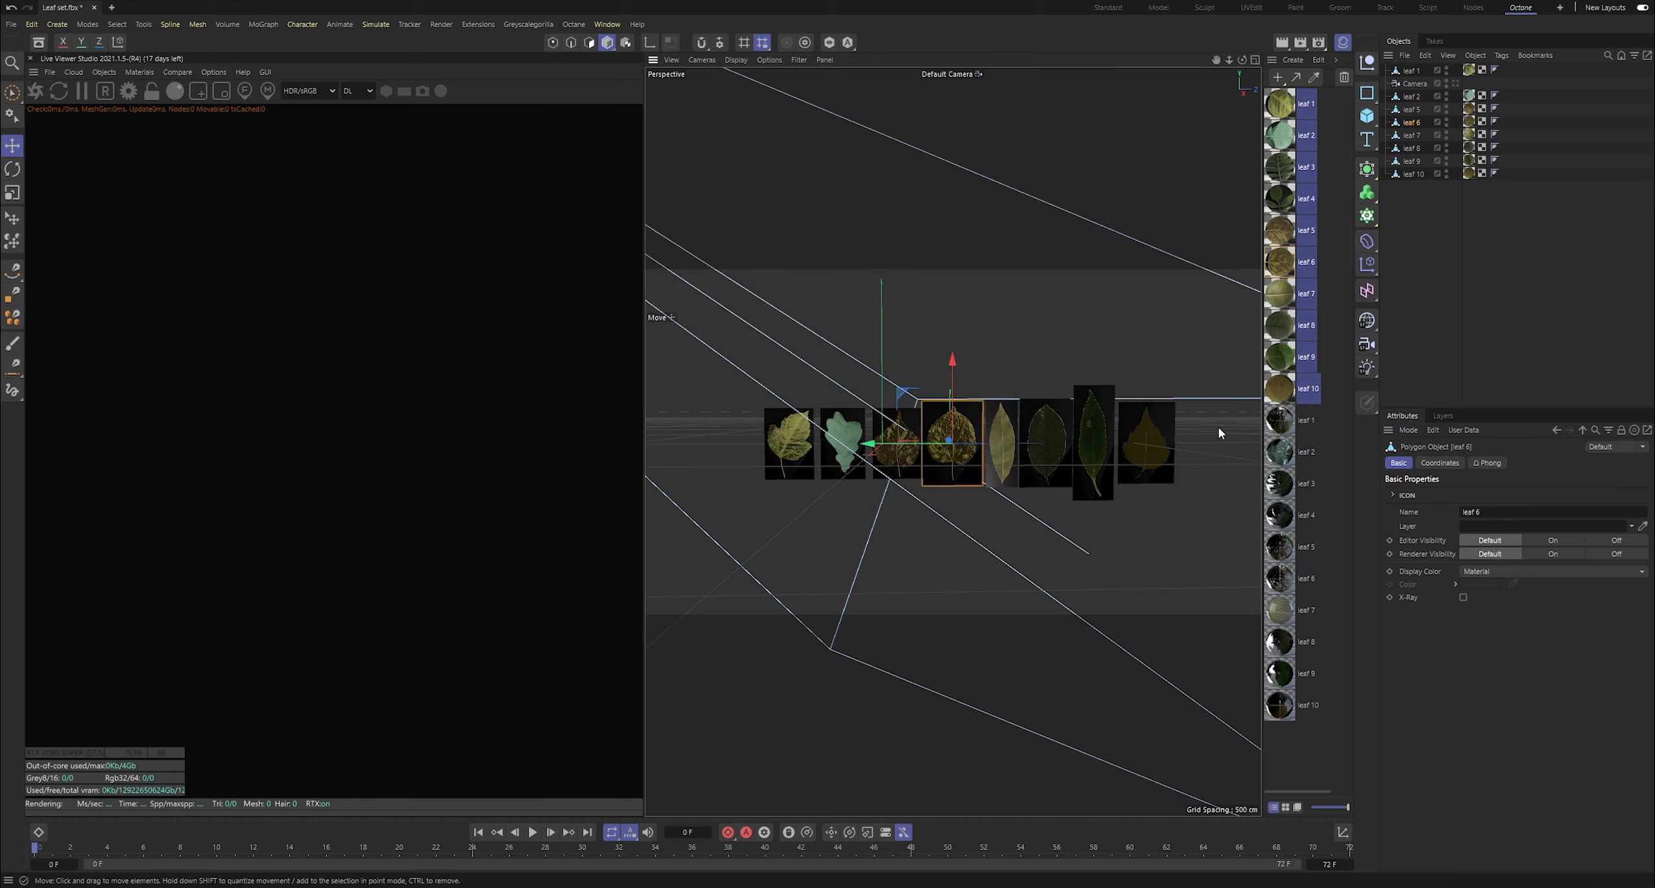
left_click(1470, 318)
mouse_move(1242, 59)
left_mouse_down()
mouse_move(1258, 63)
mouse_move(1190, 61)
mouse_move(1257, 62)
left_mouse_up()
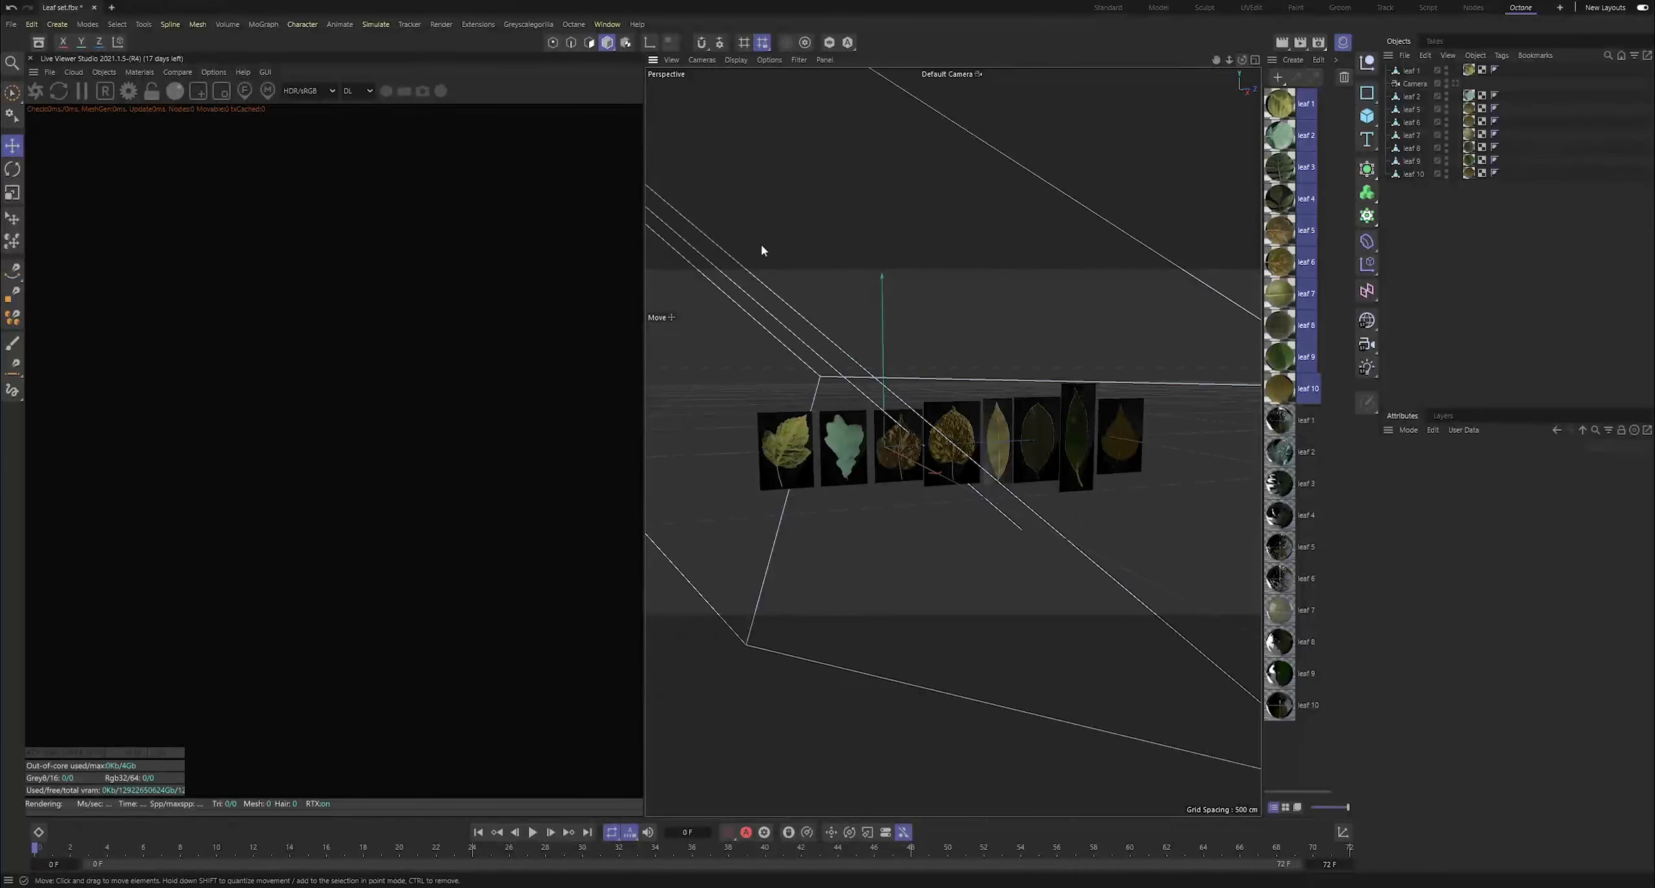
- Start the Octane Live Viewer render of the leaf planes and save the project as leaftut
left_click(35, 90)
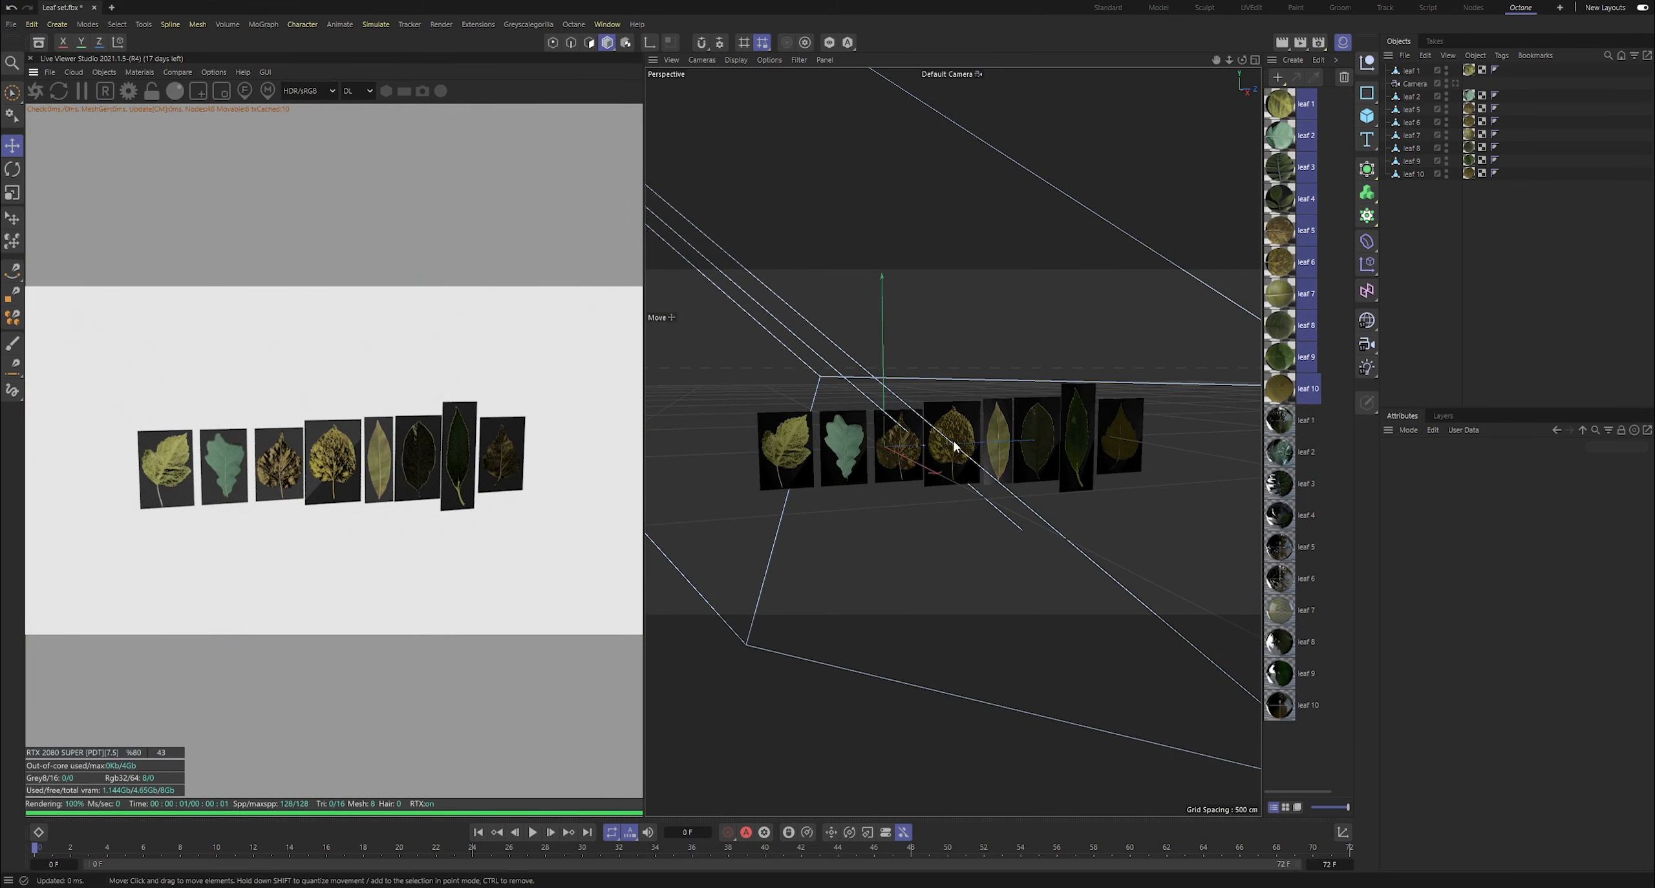
key("ctrl+s")
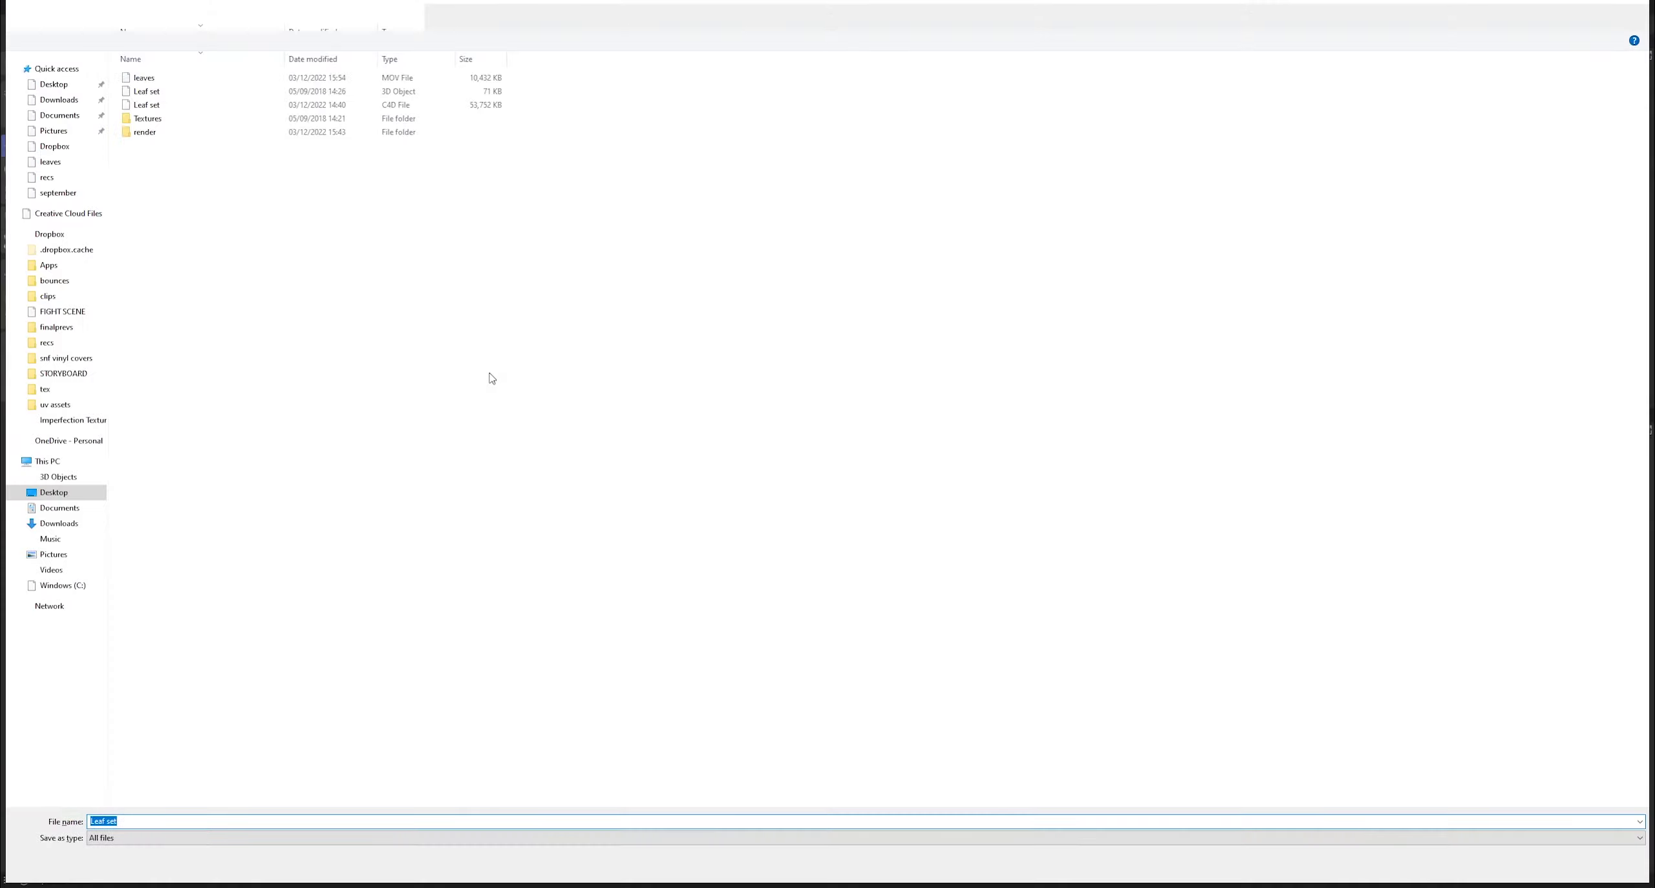
type("leaftut")
key("Return")
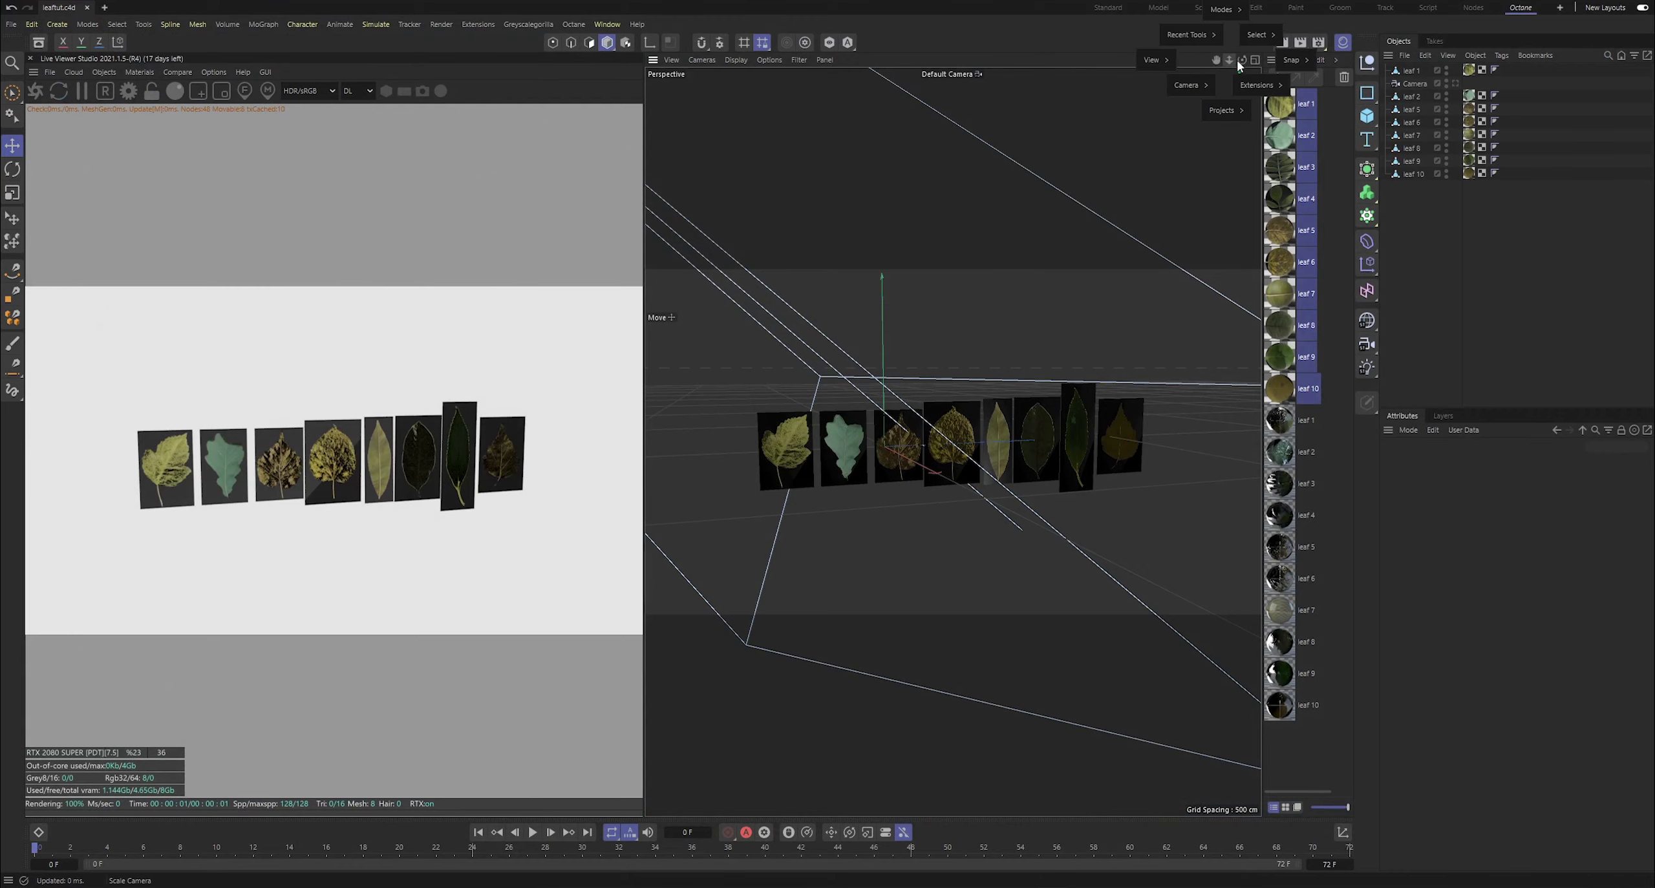
left_click_drag(1228, 59, 1226, 62)
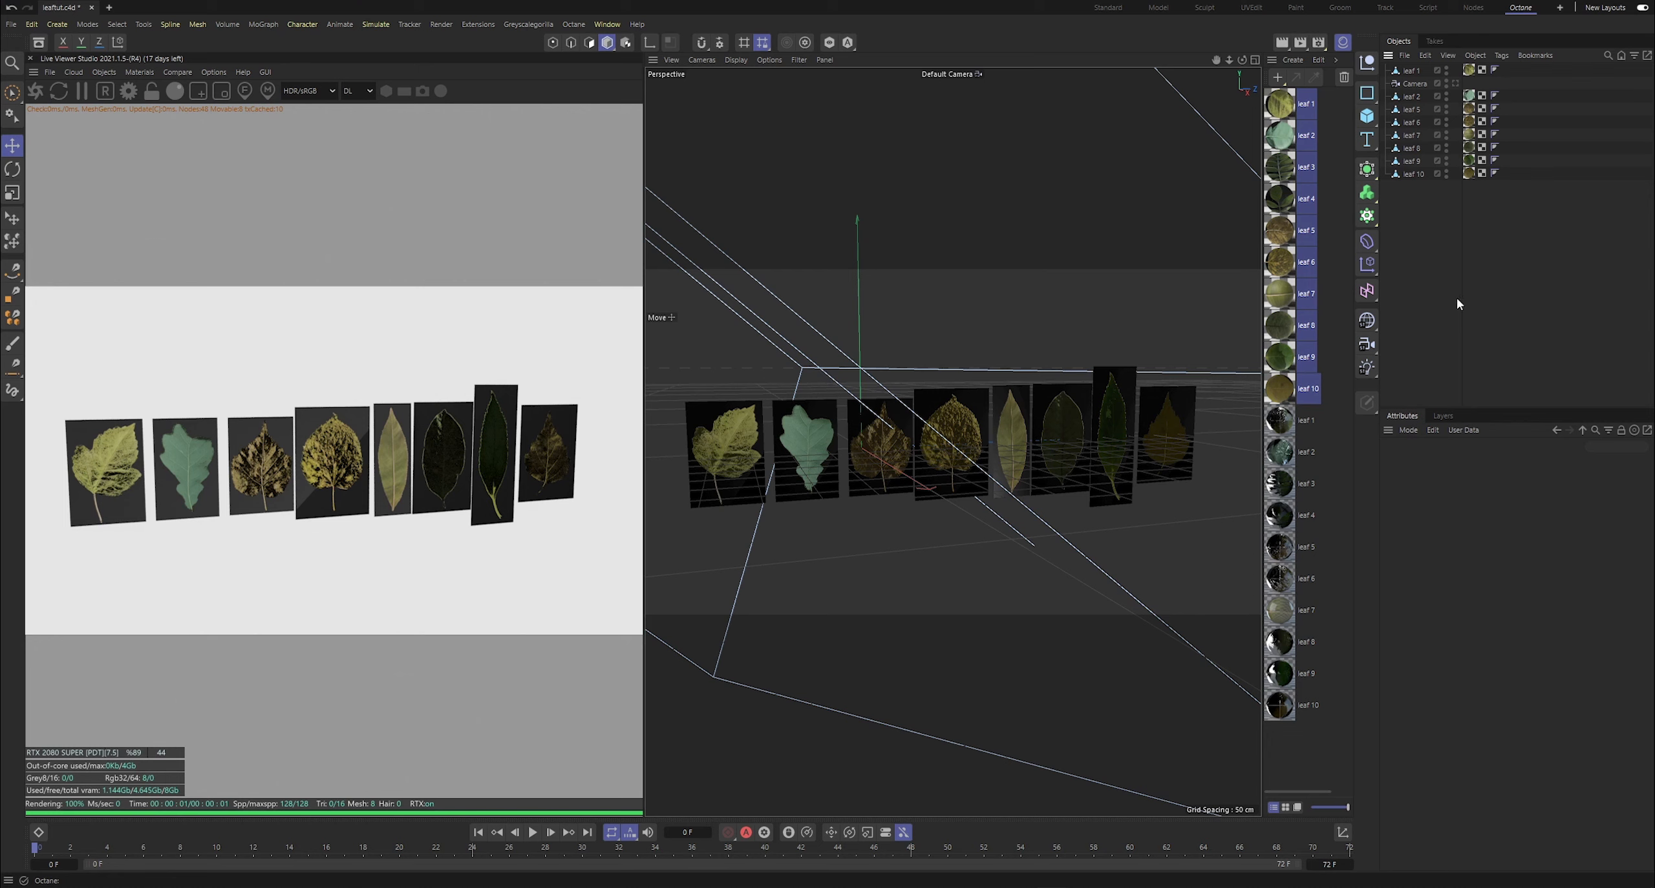
key("ctrl+s")
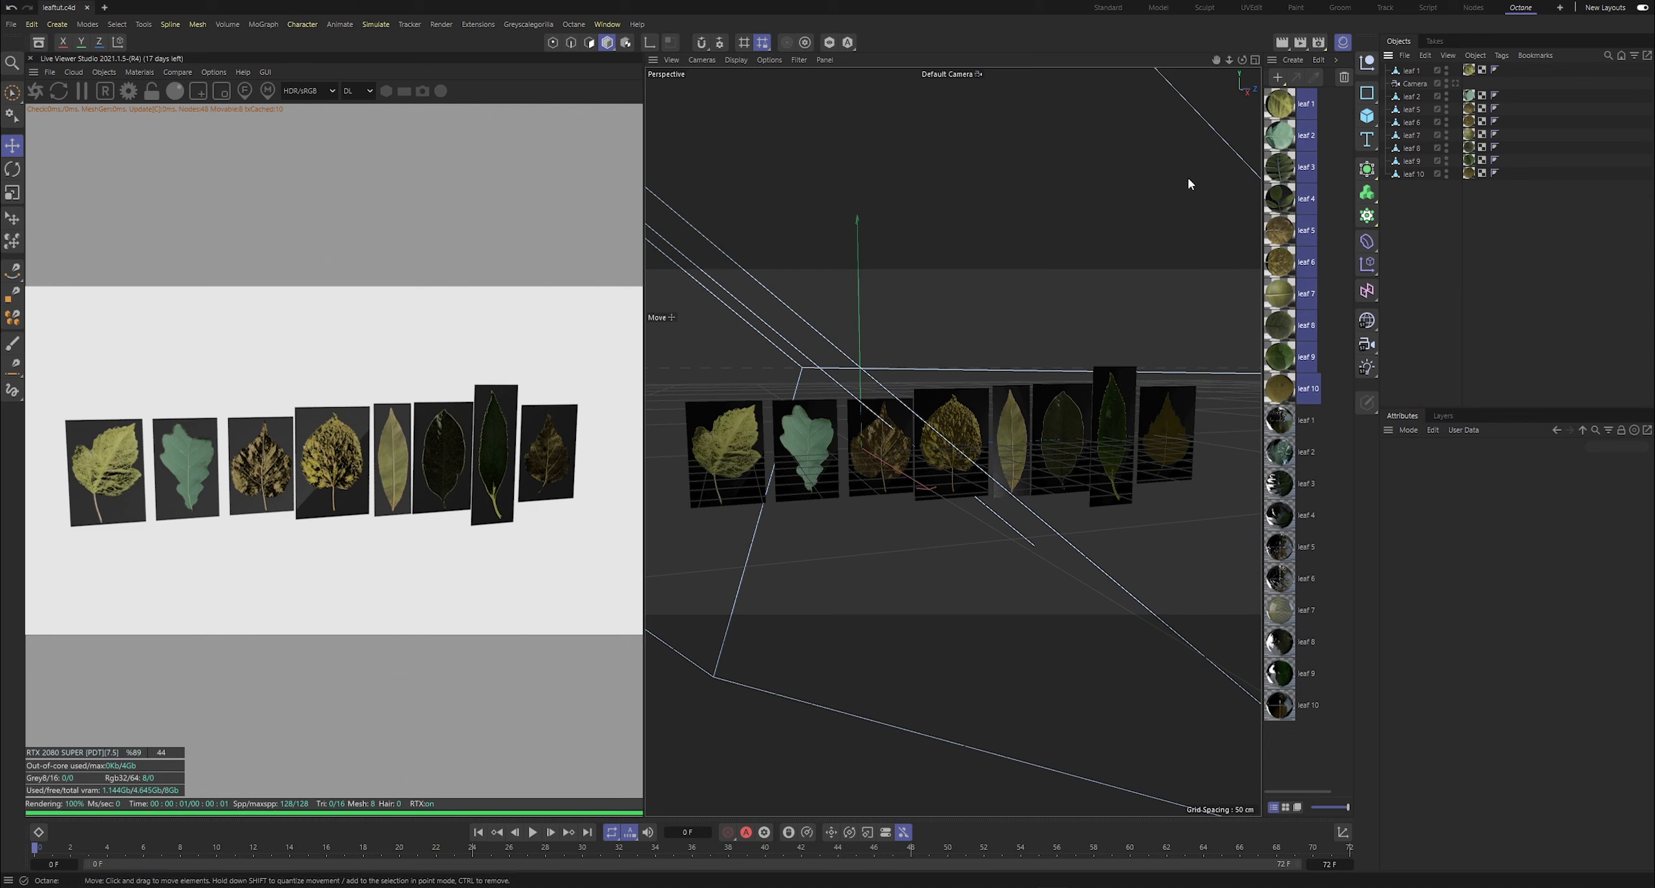
- Open the leaf 1 material's node graph in the Octane Node Editor
double_click(1280, 116)
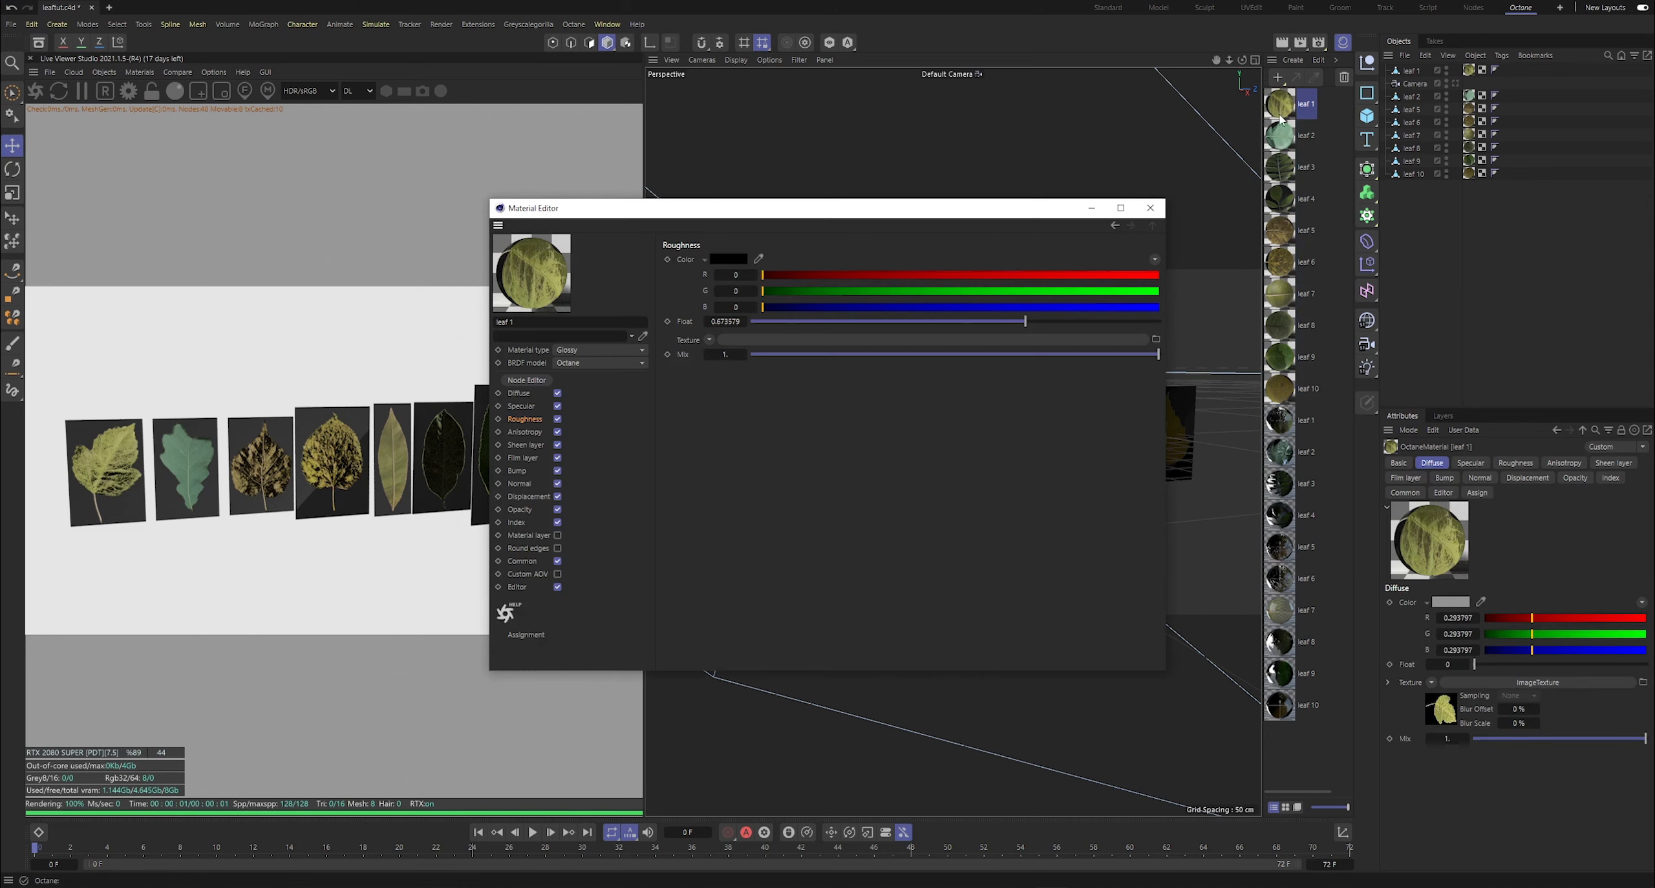
left_click(527, 380)
scroll(931, 414, "up", 5)
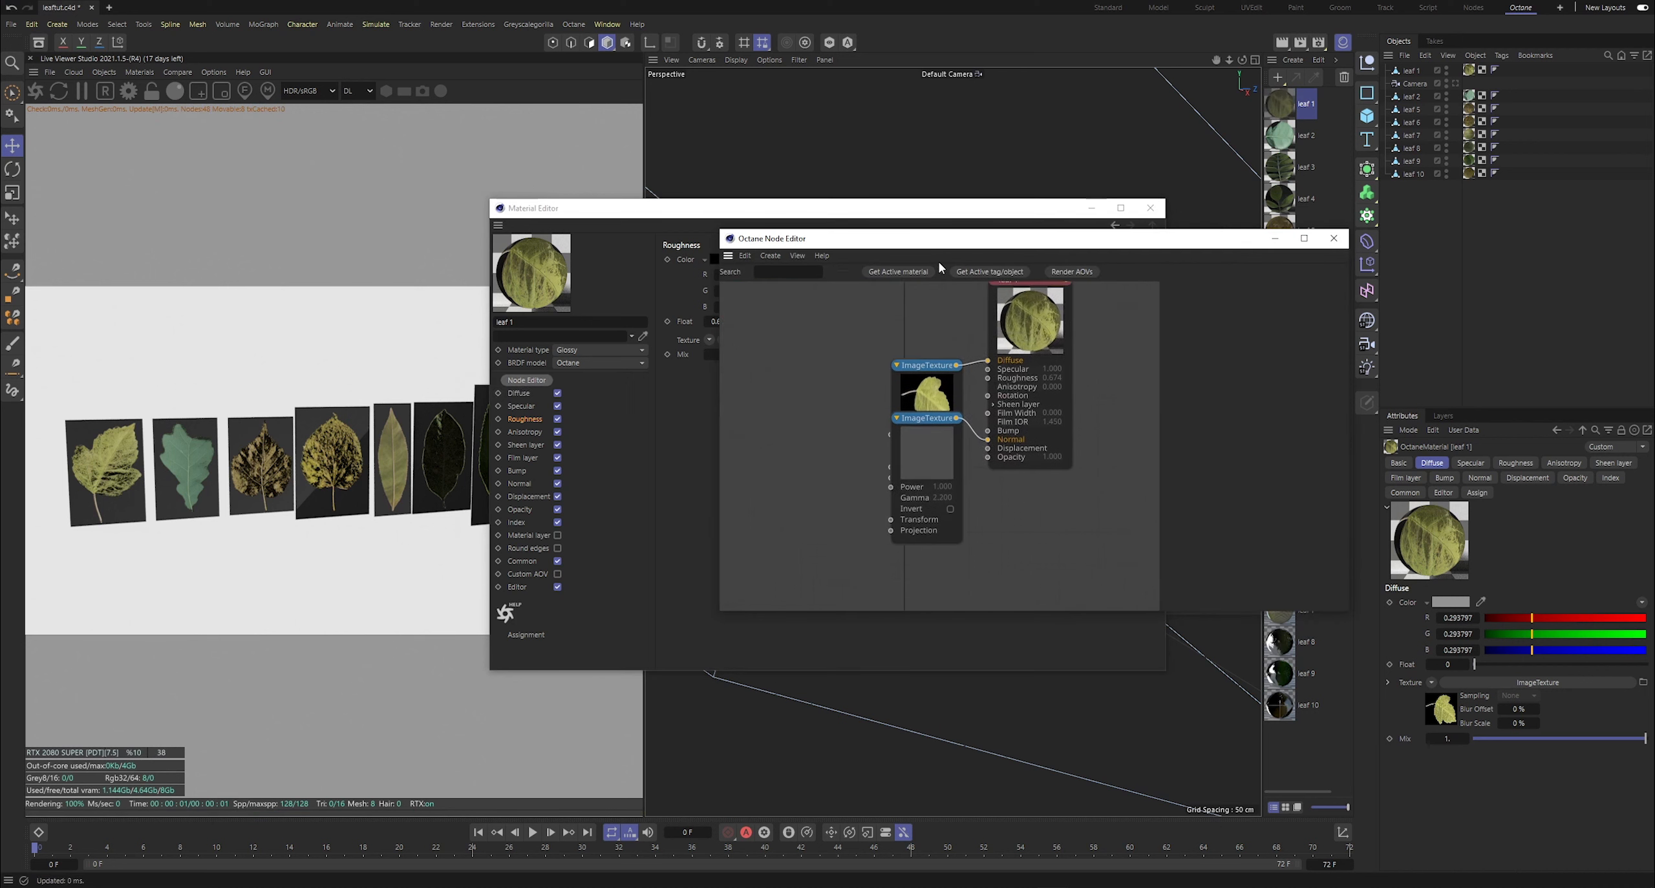
- Spread the diffuse and normal ImageTexture nodes apart in the leaf 1 graph and reposition the Octane Node Editor window
left_click_drag(938, 413, 889, 510)
left_click_drag(954, 342, 853, 305)
left_click_drag(881, 493, 888, 479)
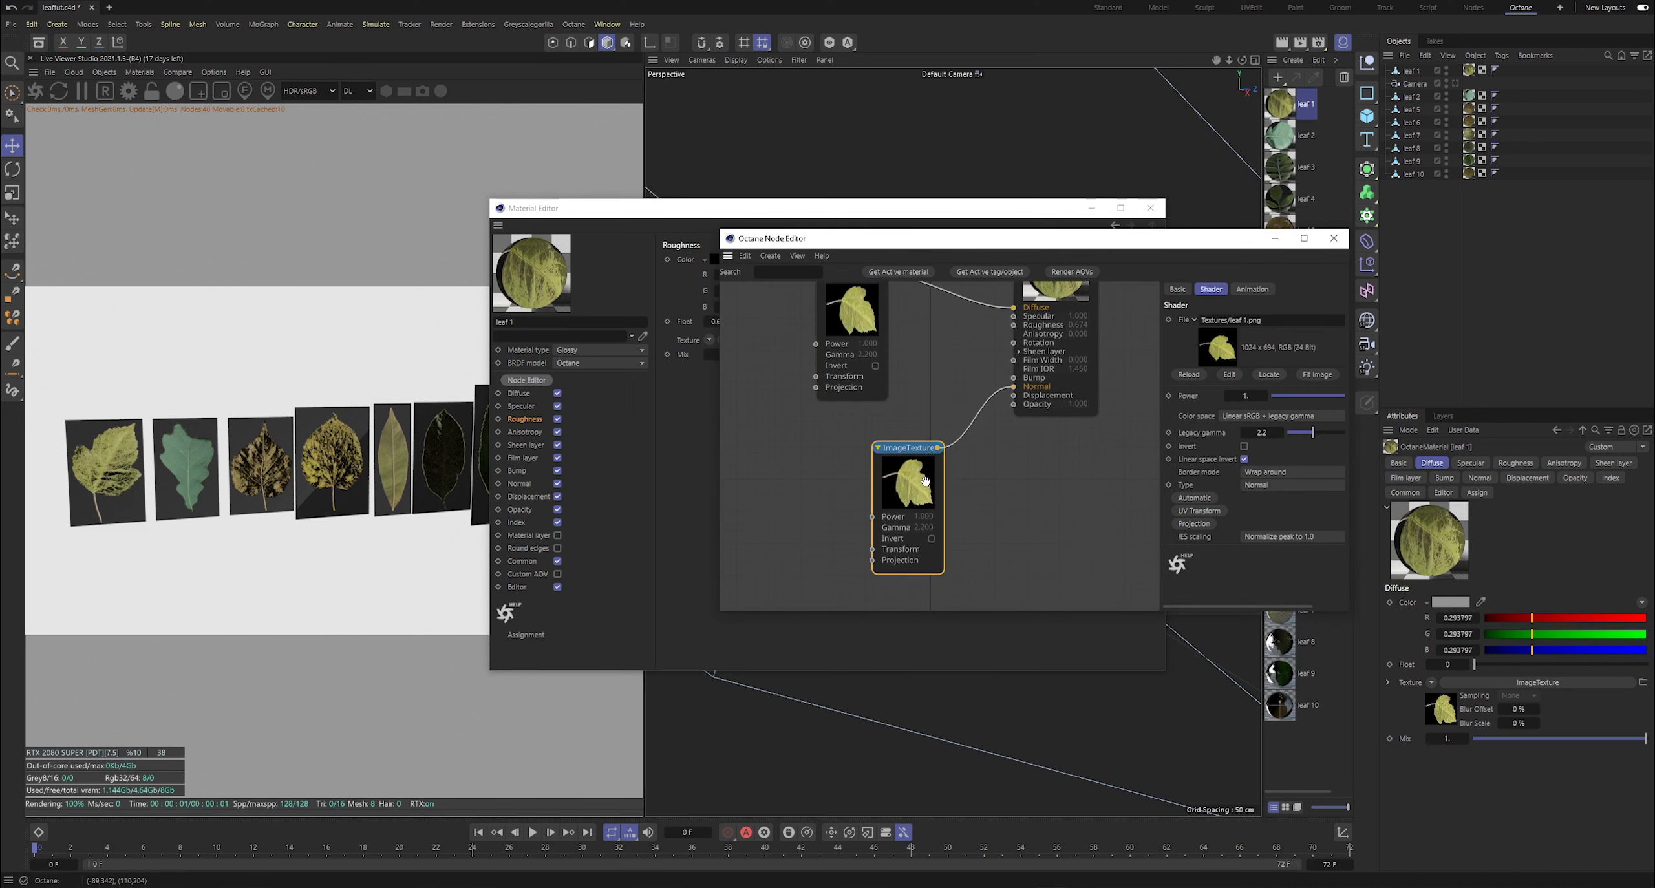
left_click(850, 308)
left_click(918, 446)
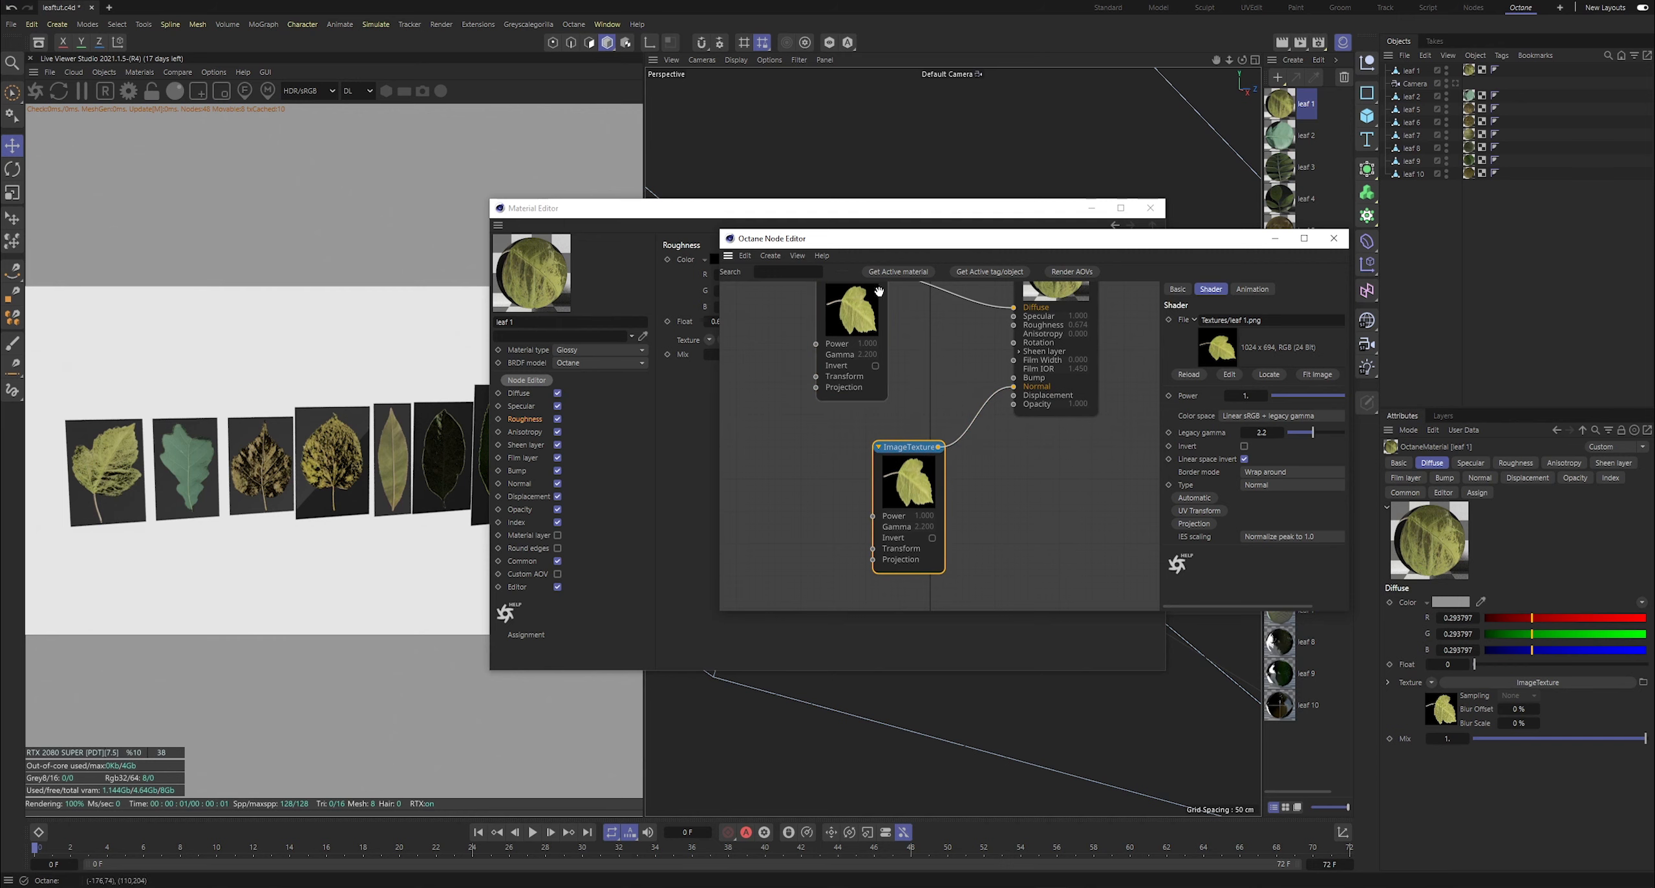
mouse_move(869, 239)
left_mouse_down()
mouse_move(996, 302)
mouse_move(745, 223)
left_mouse_up()
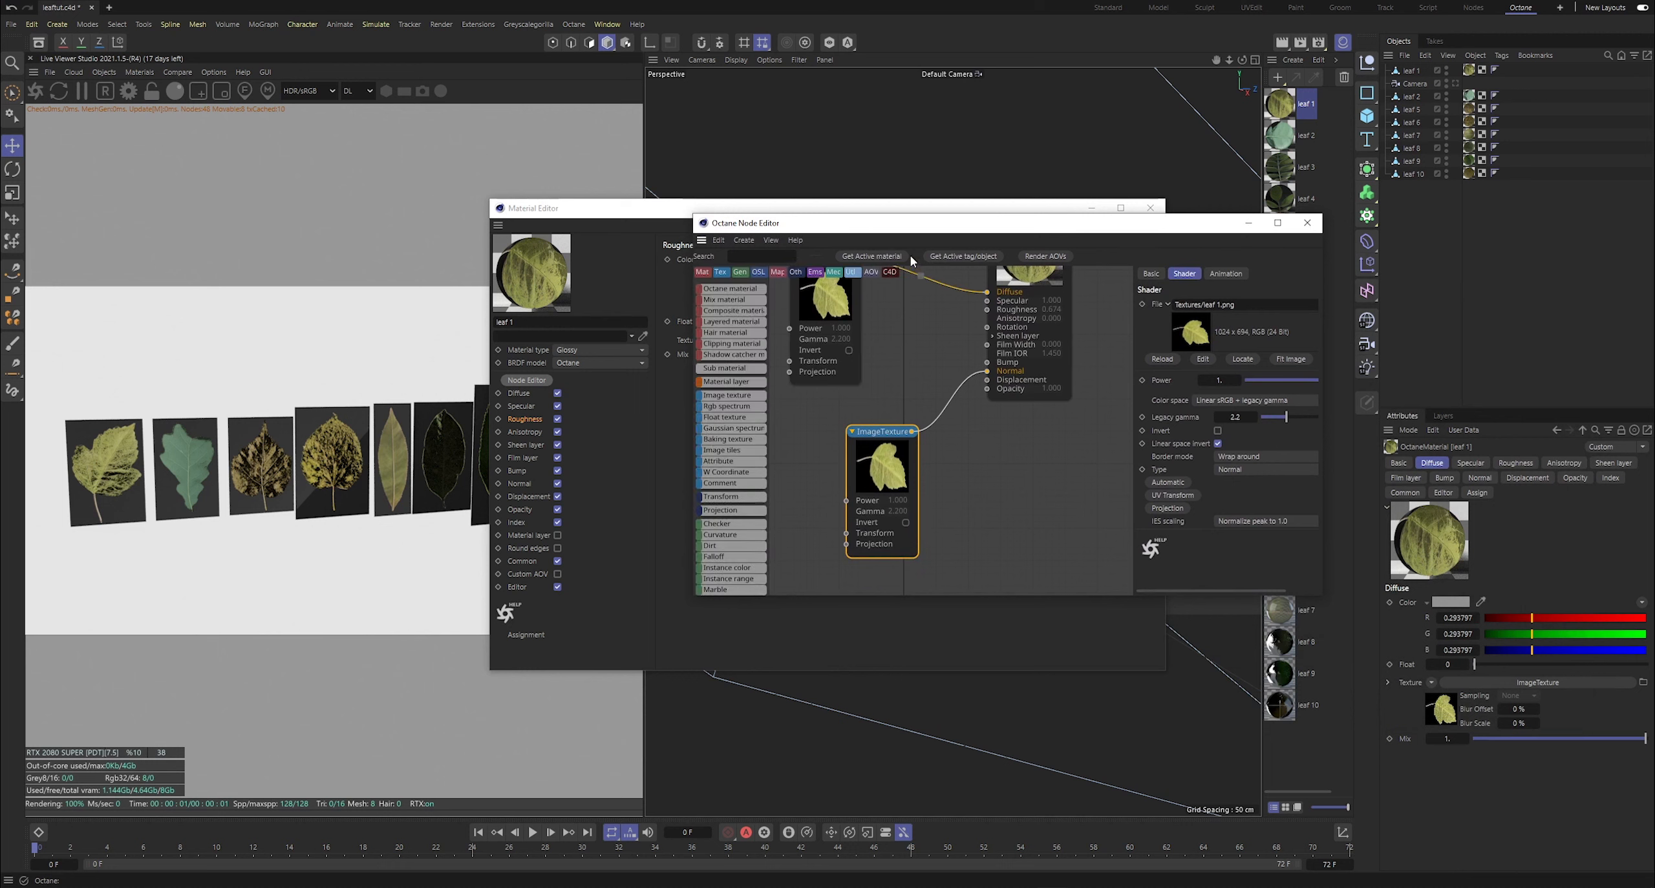
- Move the diffuse ImageTexture node away from the normal one, shift the Octane Node Editor window and minimize the Material Editor
mouse_move(903, 231)
left_mouse_down()
mouse_move(924, 246)
mouse_move(912, 404)
mouse_move(883, 251)
left_mouse_up()
middle_click_drag(921, 407, 977, 457)
left_click_drag(858, 364, 809, 343)
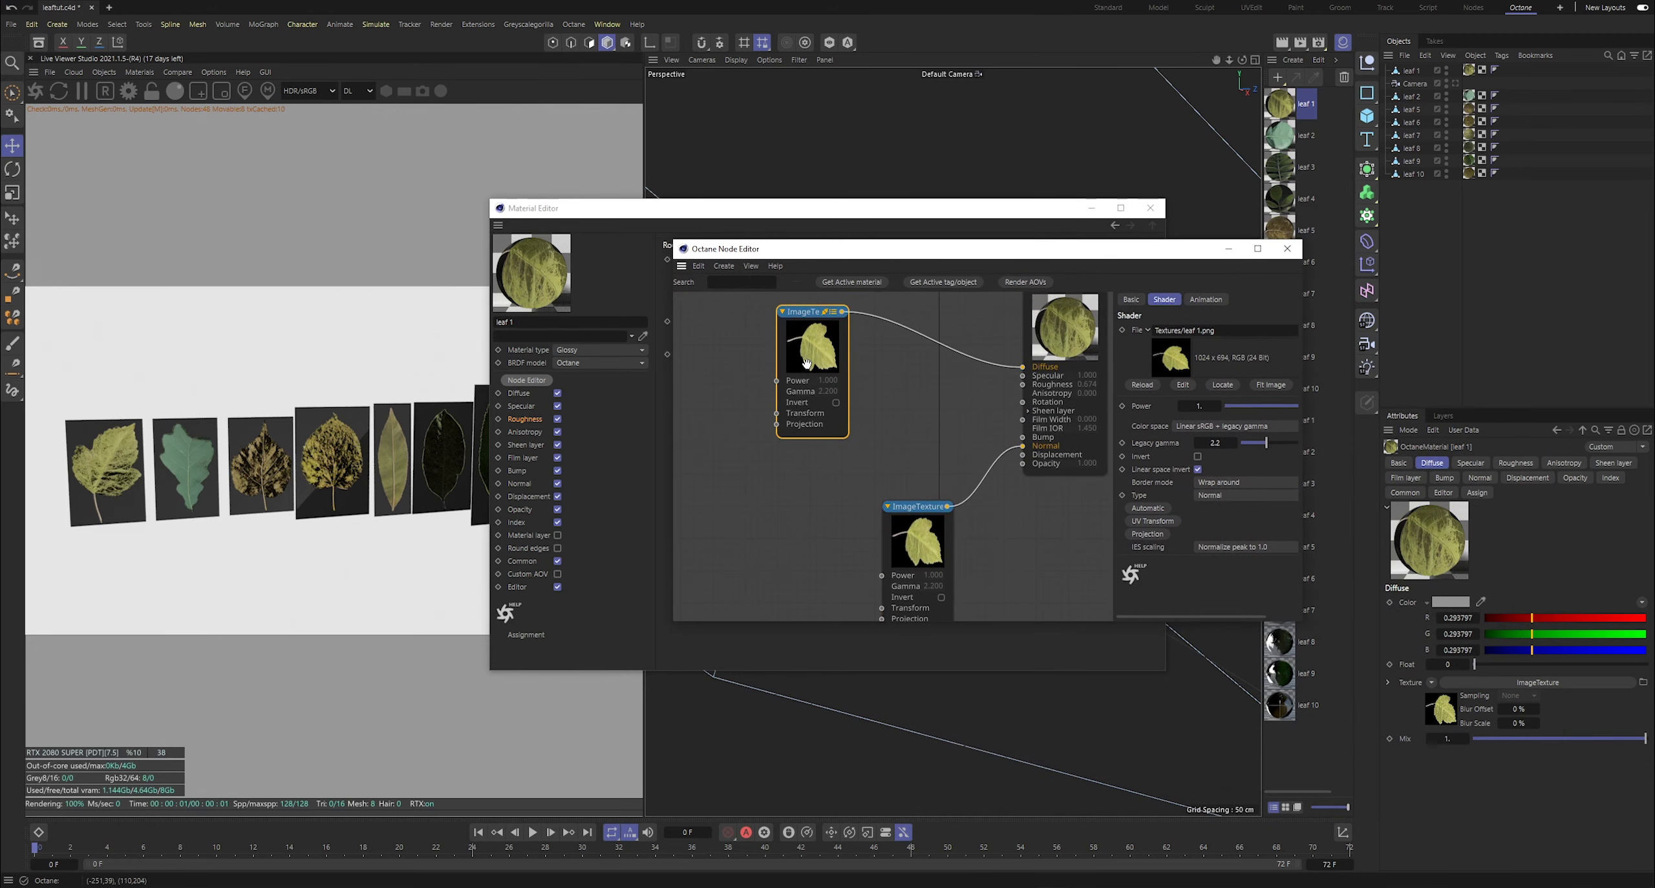
left_click_drag(741, 254, 1059, 222)
left_click(691, 212)
left_click(1091, 208)
- Duplicate the diffuse ImageTexture node in the leaf 1 graph and connect the copy to the material's Opacity input
left_click_drag(1065, 285, 1247, 436)
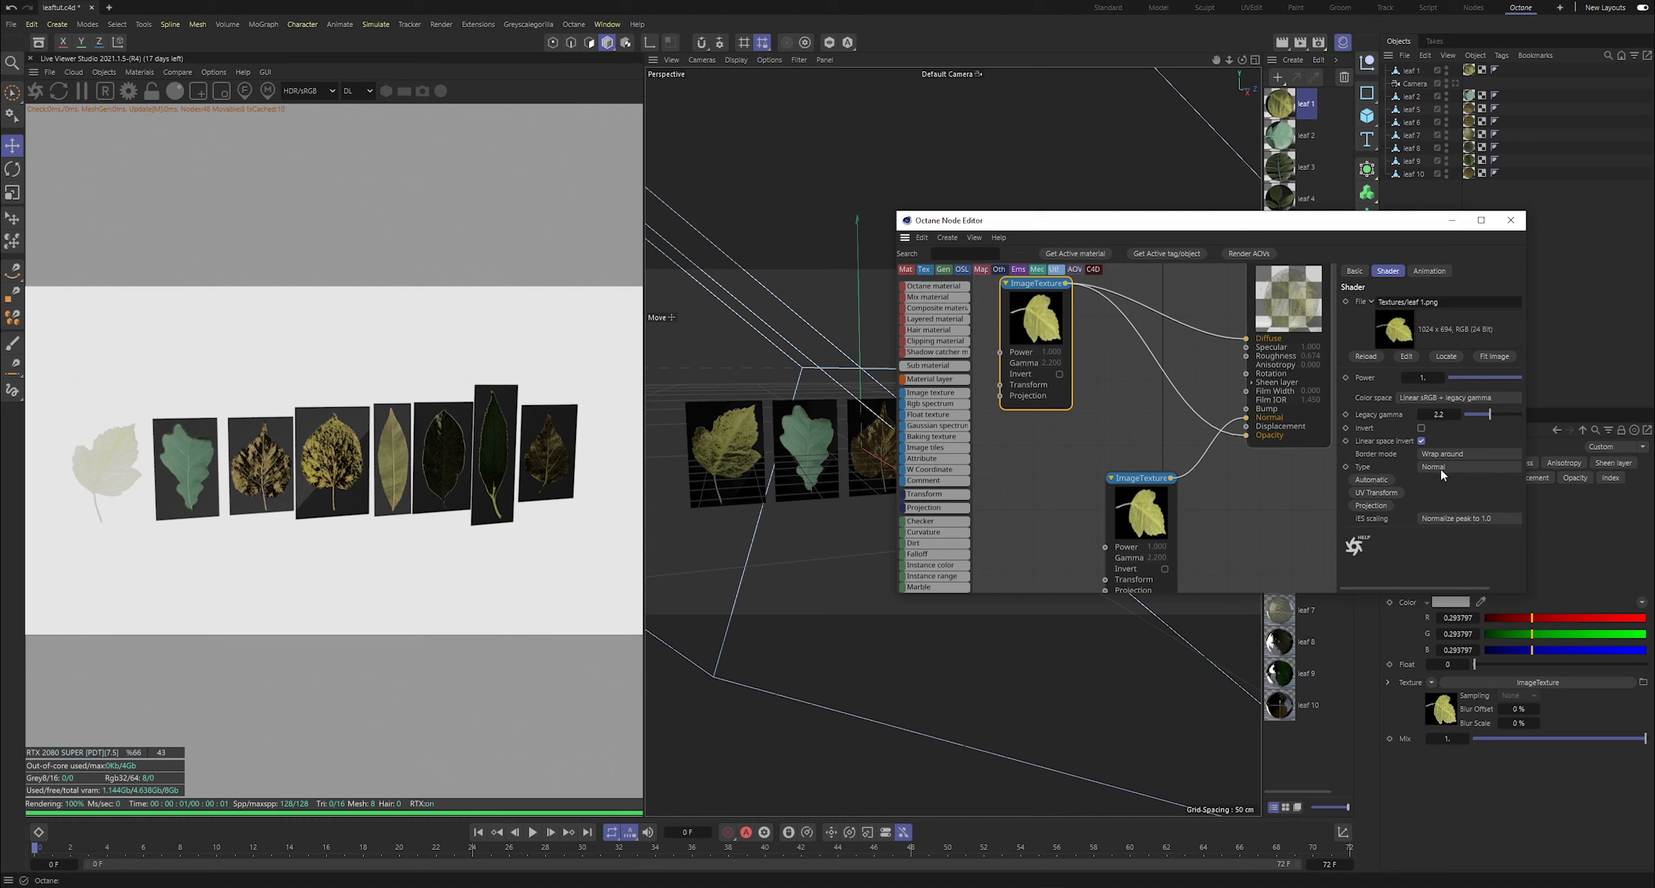
left_click_drag(1037, 329, 977, 299, "ctrl")
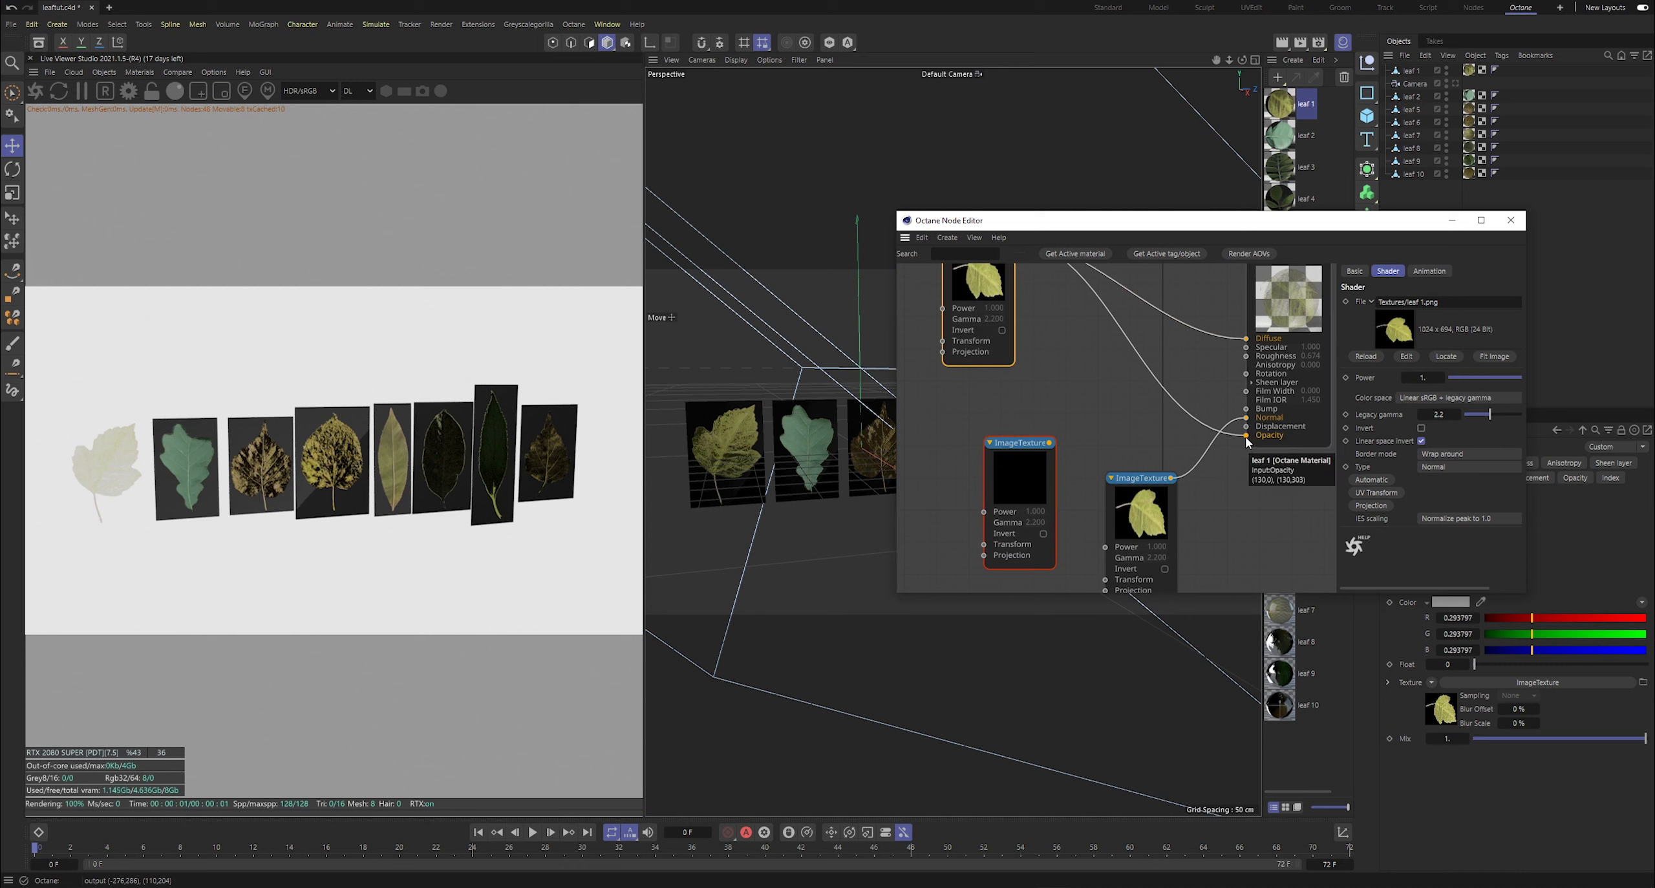
left_click_drag(1049, 443, 1246, 436)
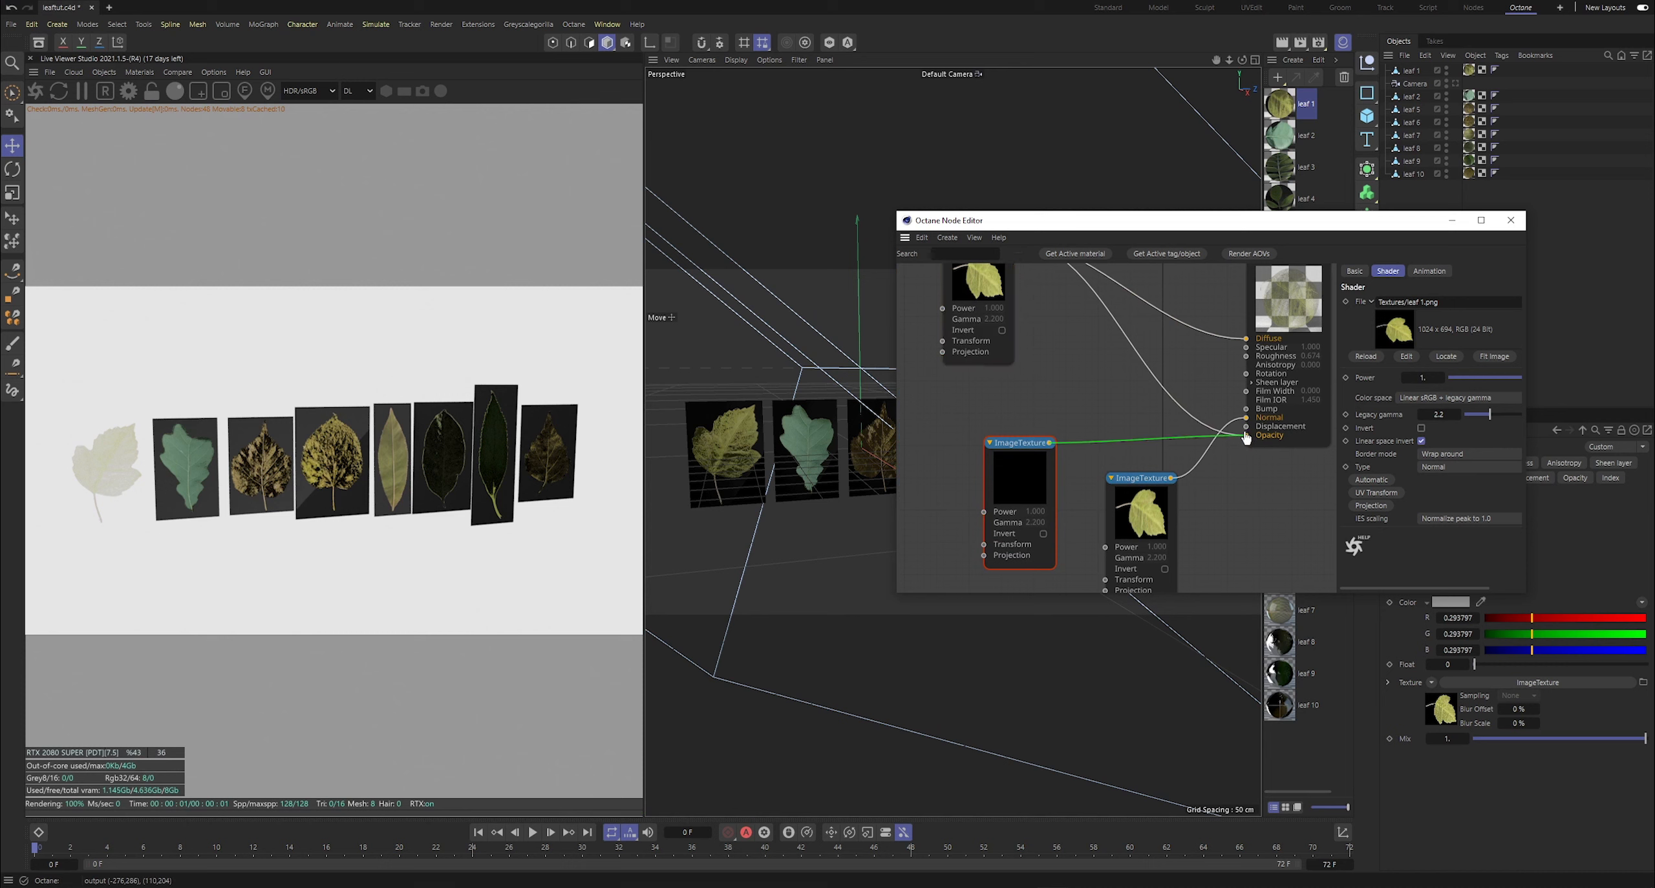
left_click_drag(1022, 459, 1052, 398)
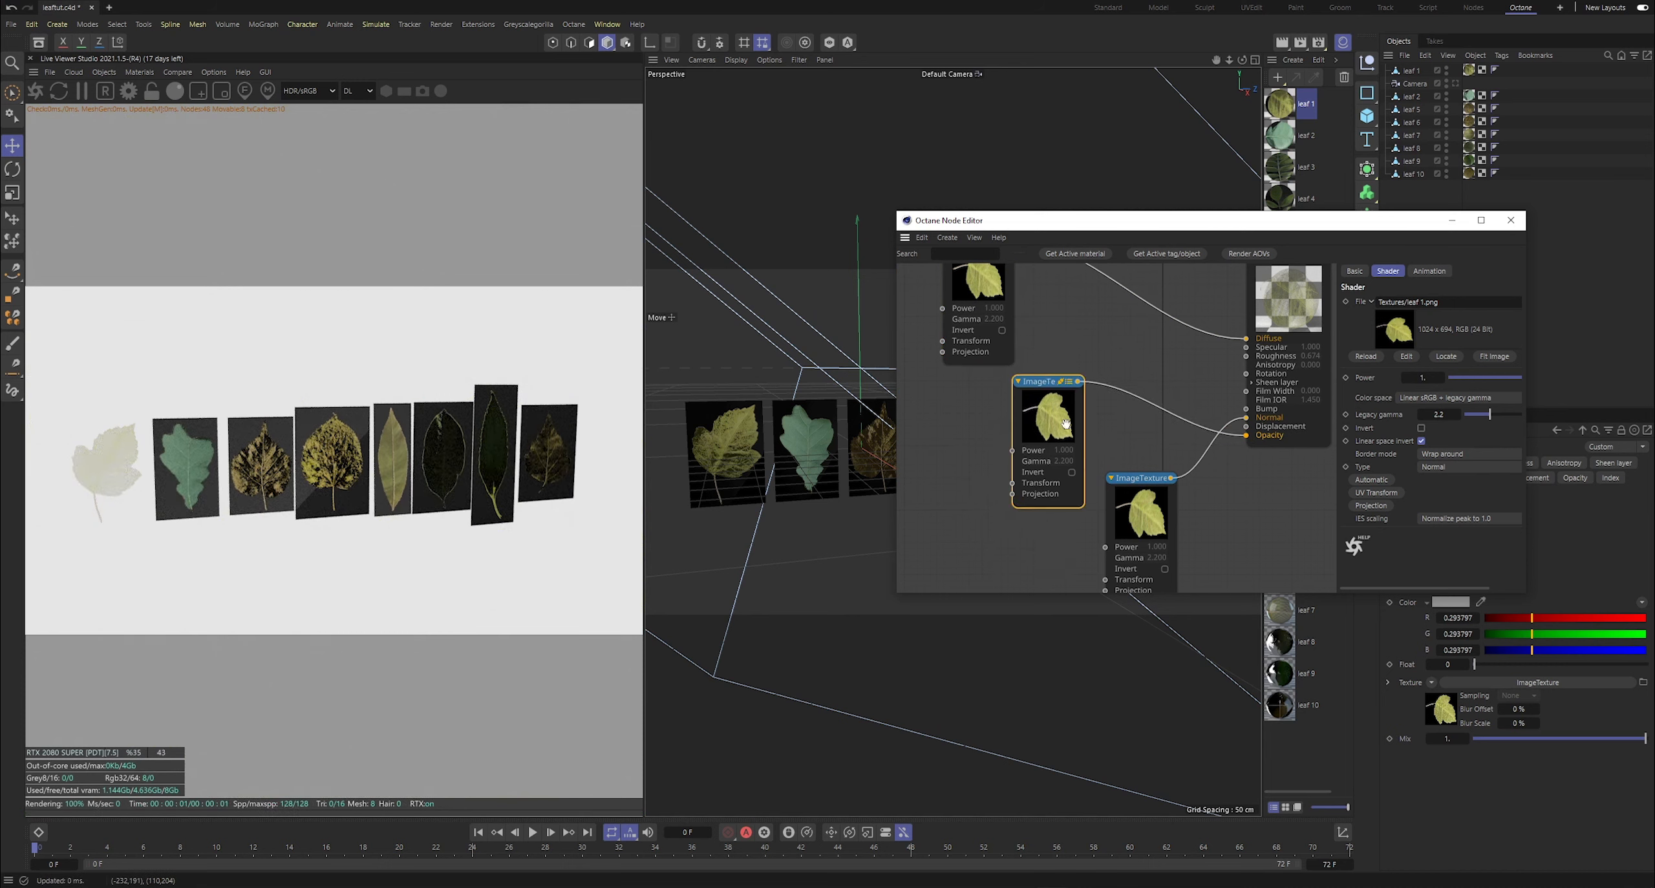
- Try to adjust the opacity texture with Invert and a Color correction node at gamma 0.01, and delete that node
left_click(1421, 428)
left_click(1421, 428)
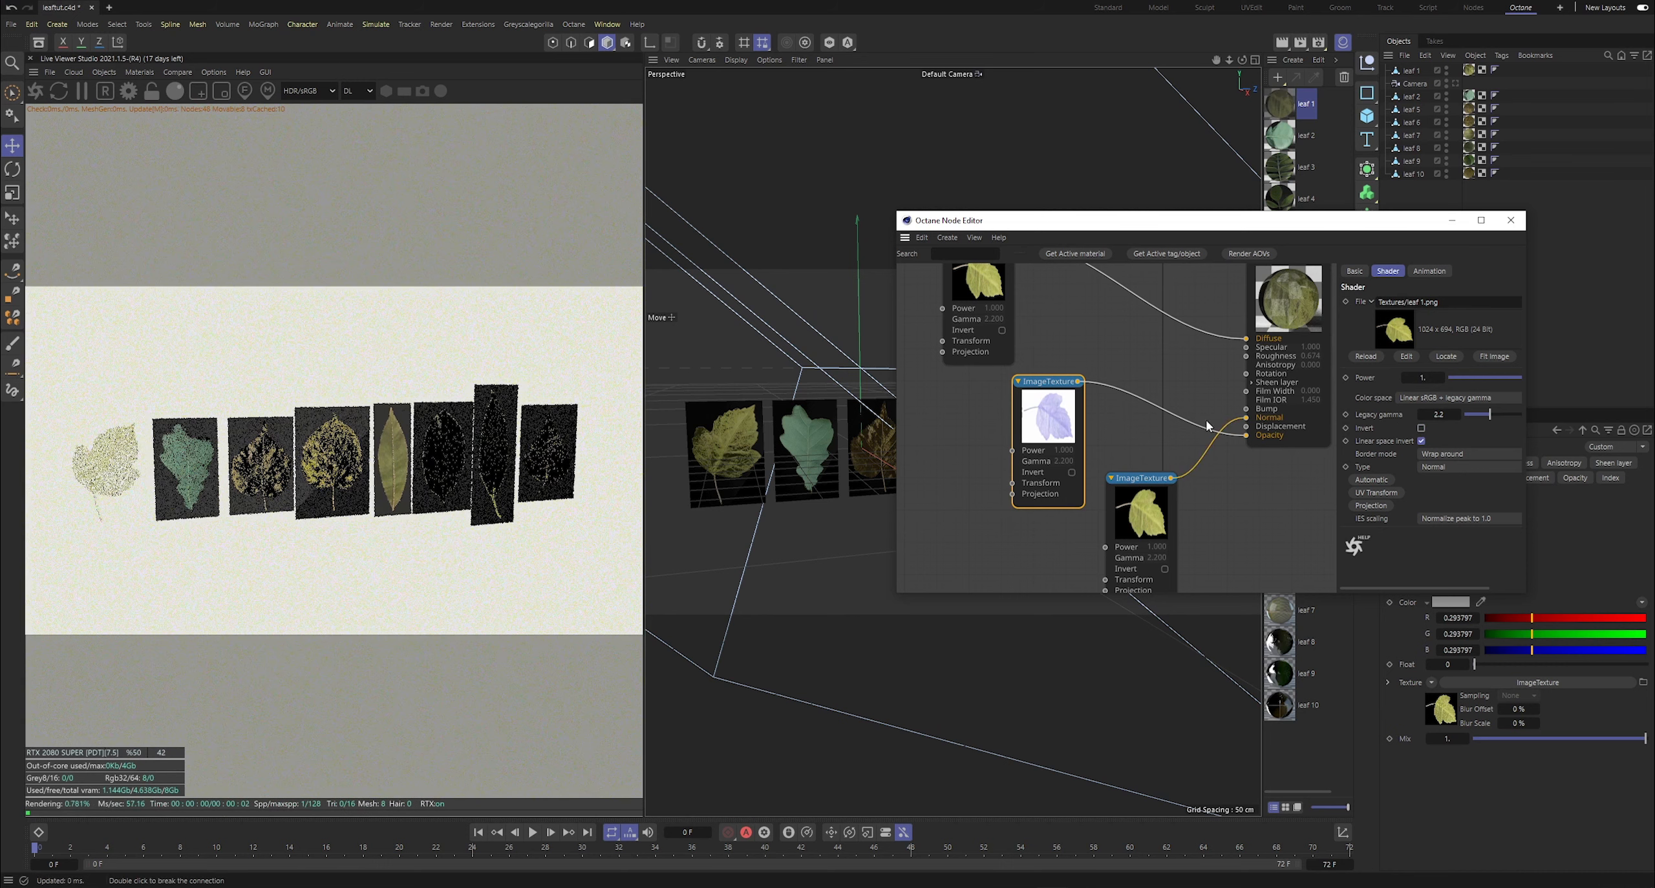
left_click(960, 253)
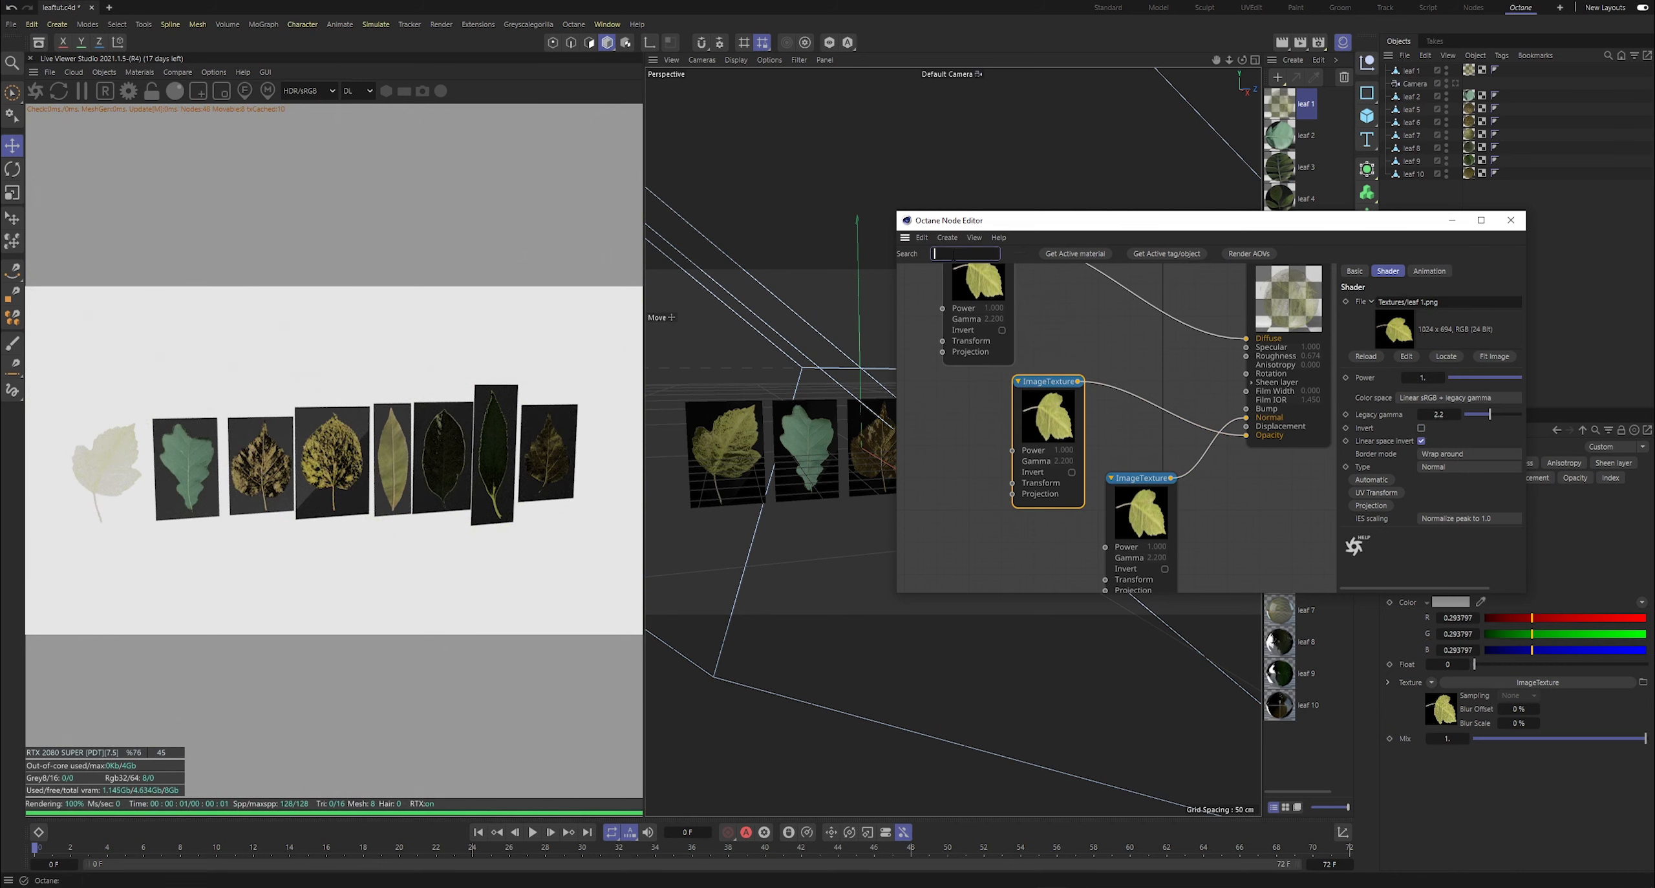
type("c")
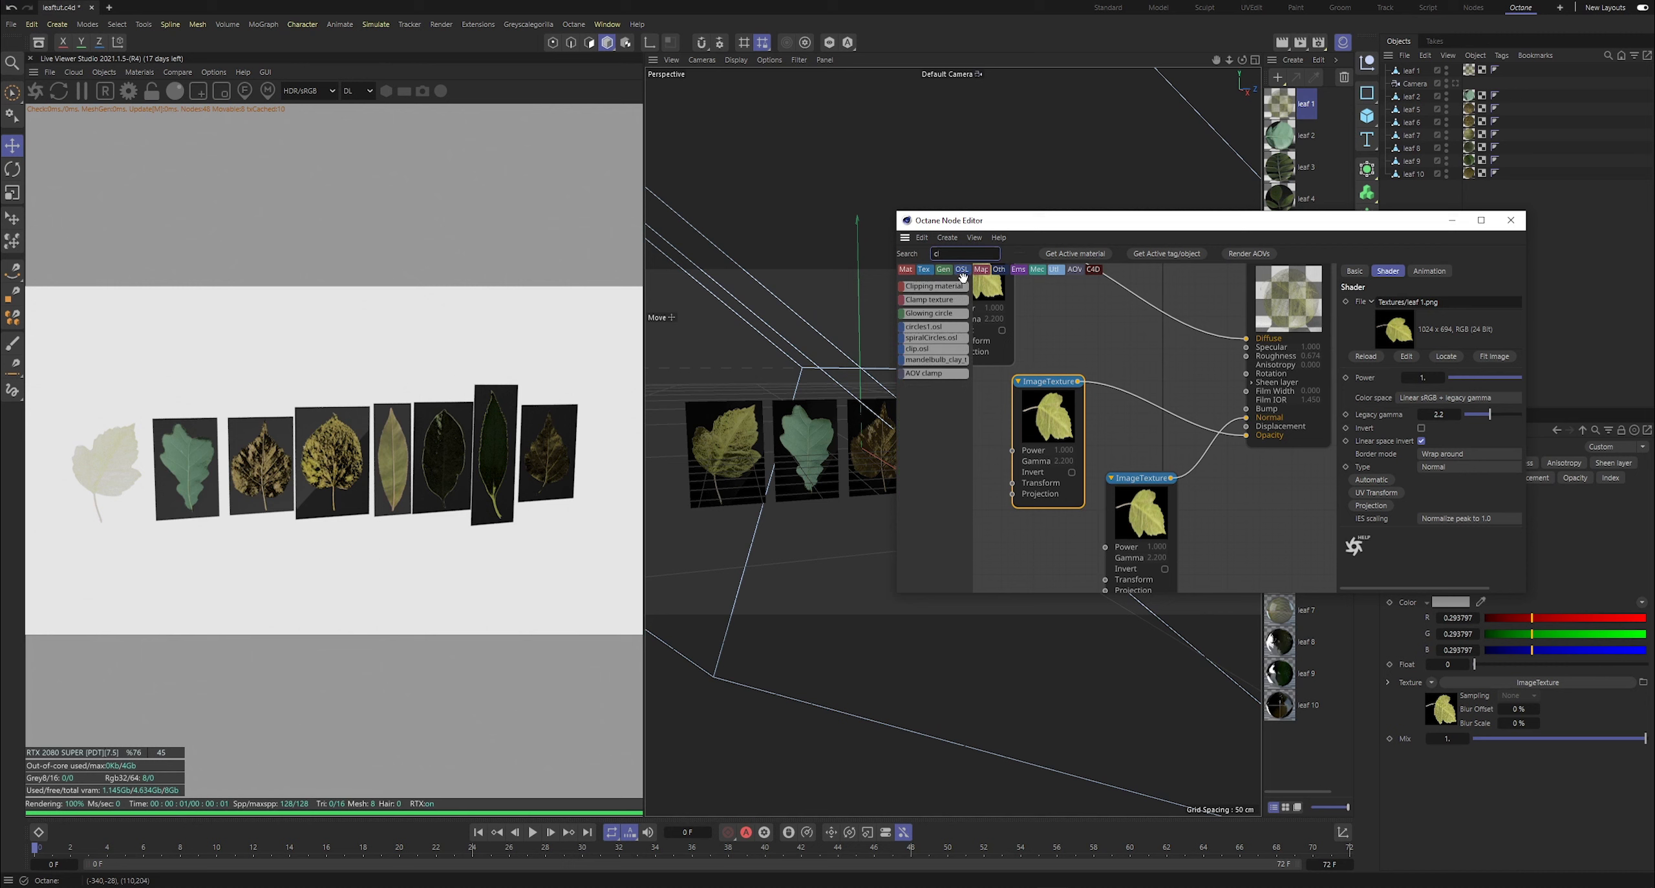
type("olo")
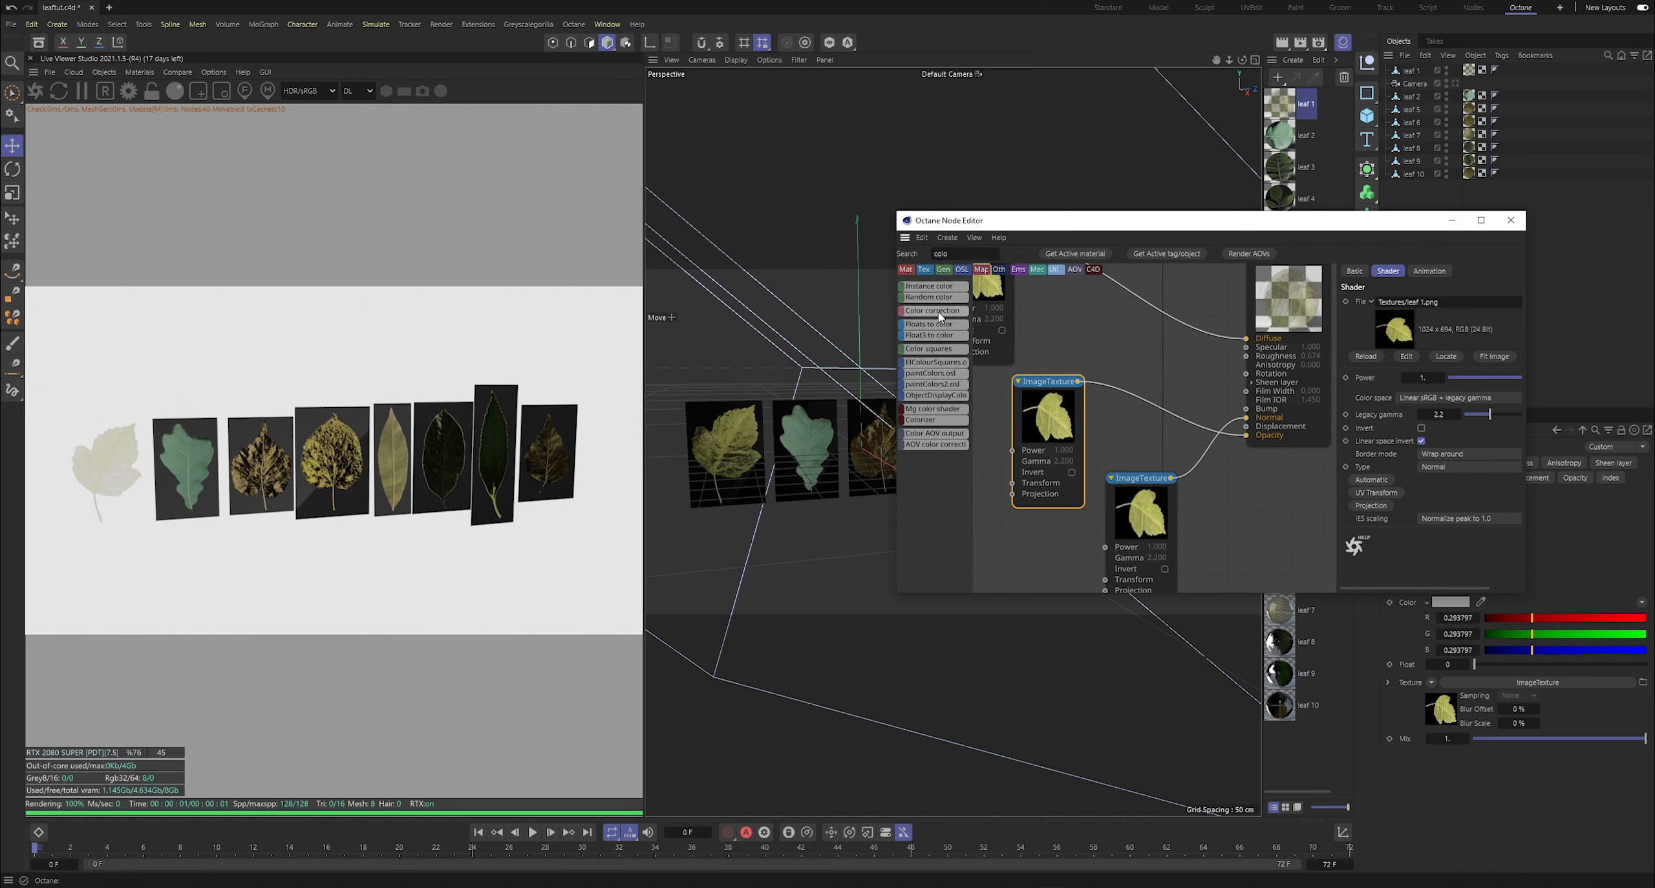
left_click_drag(1156, 409, 1160, 407)
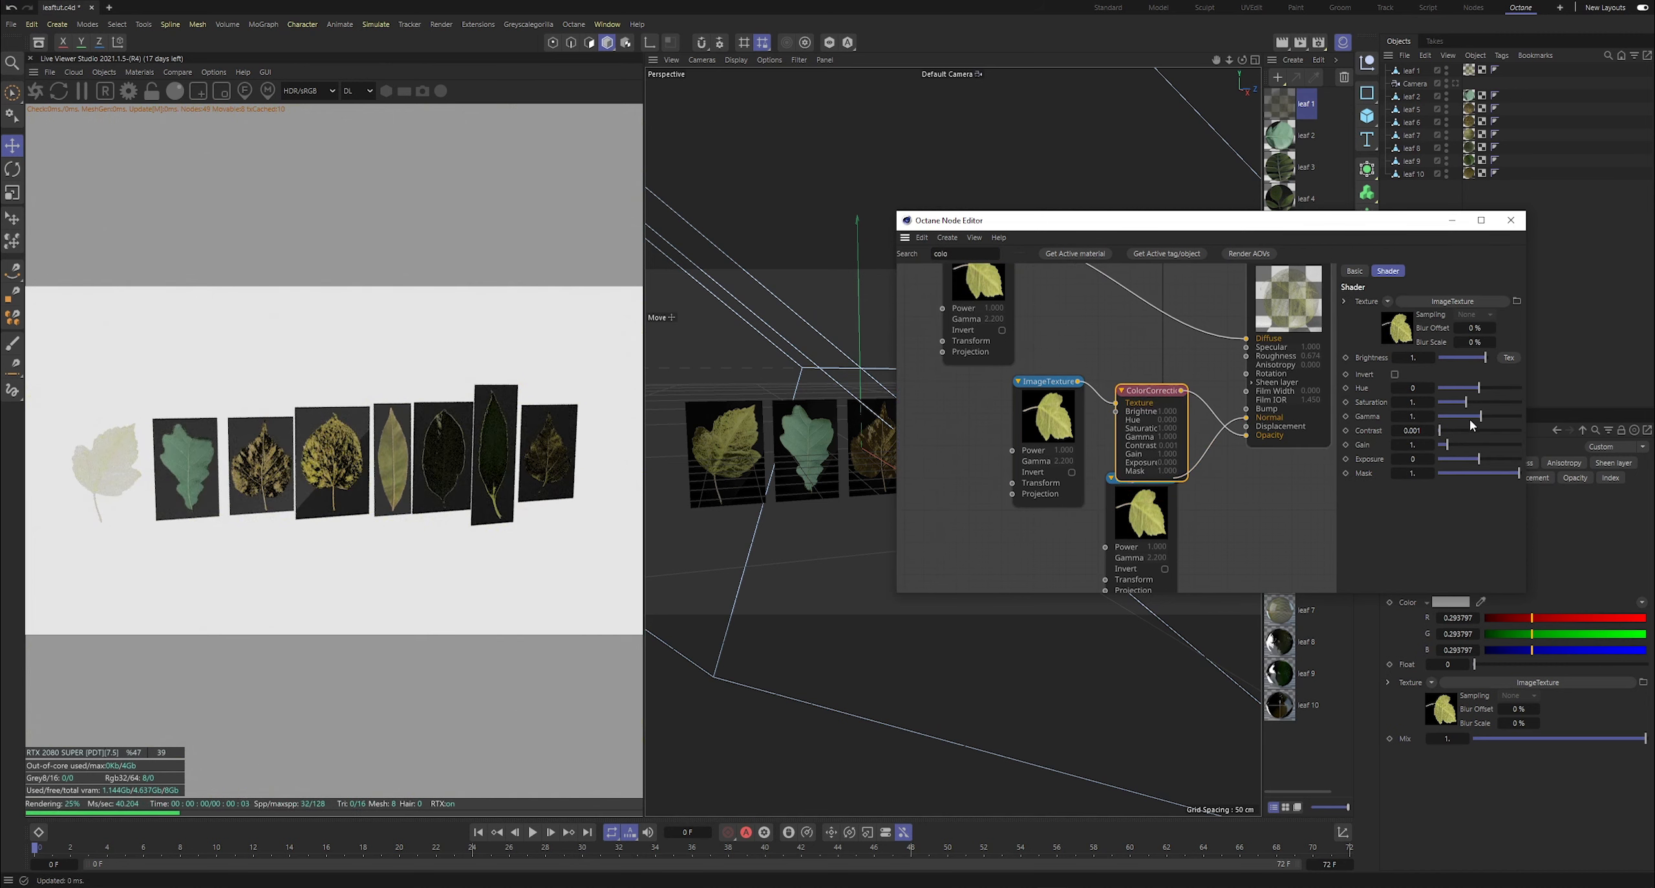
left_click_drag(1474, 417, 1440, 419)
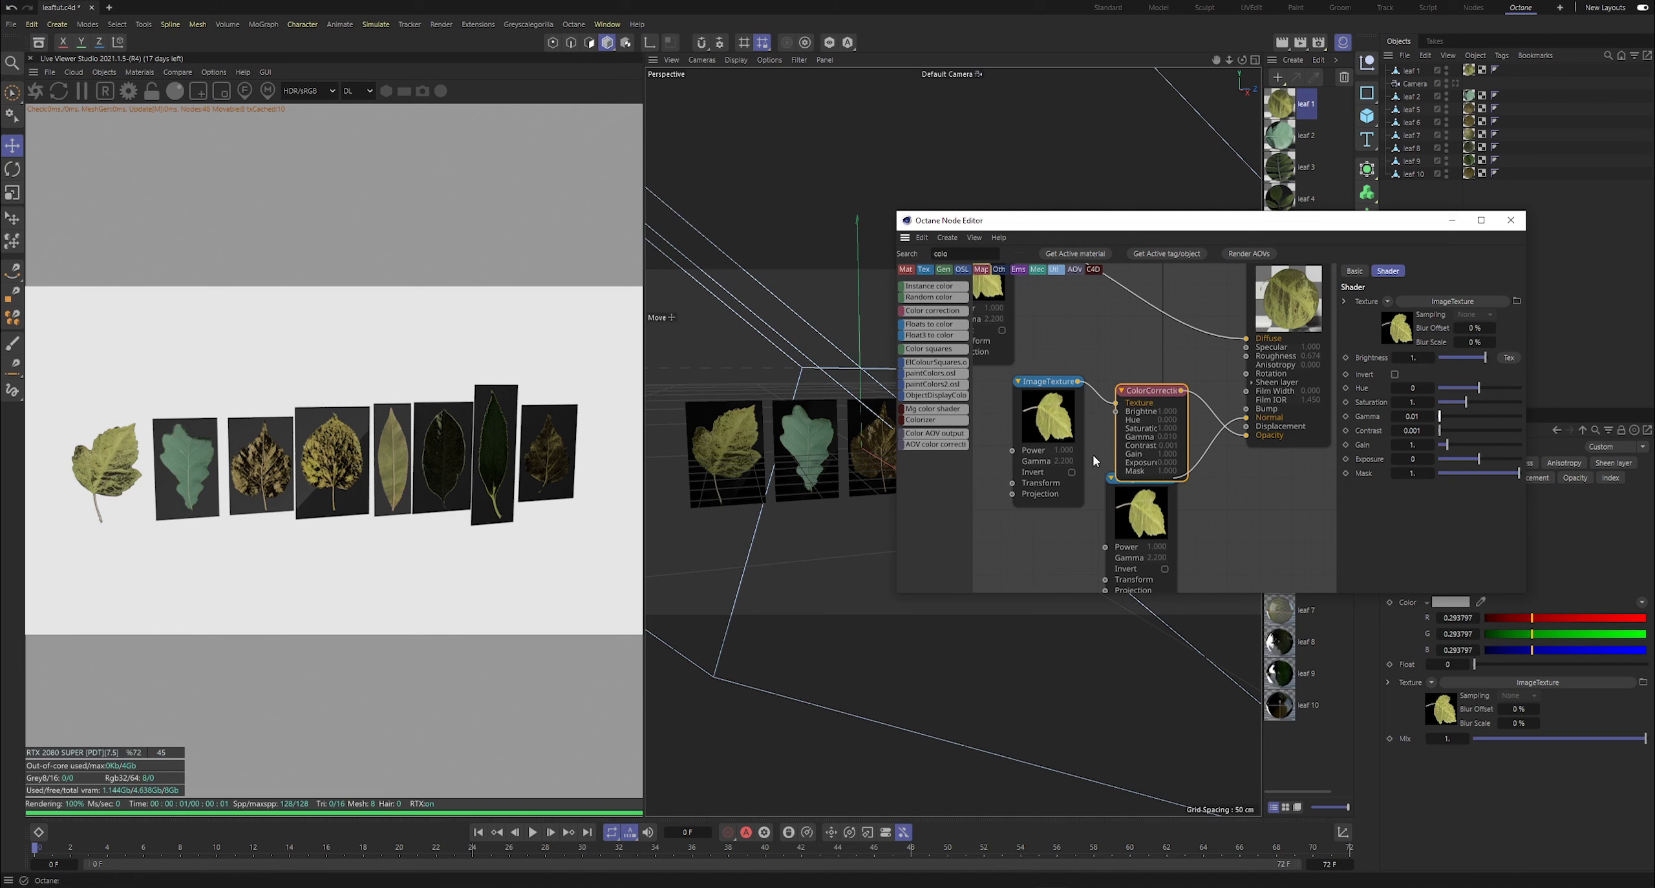
key("Delete")
- Set the type of the ImageTexture node feeding Opacity to Alpha
left_click_drag(1071, 404, 1113, 379)
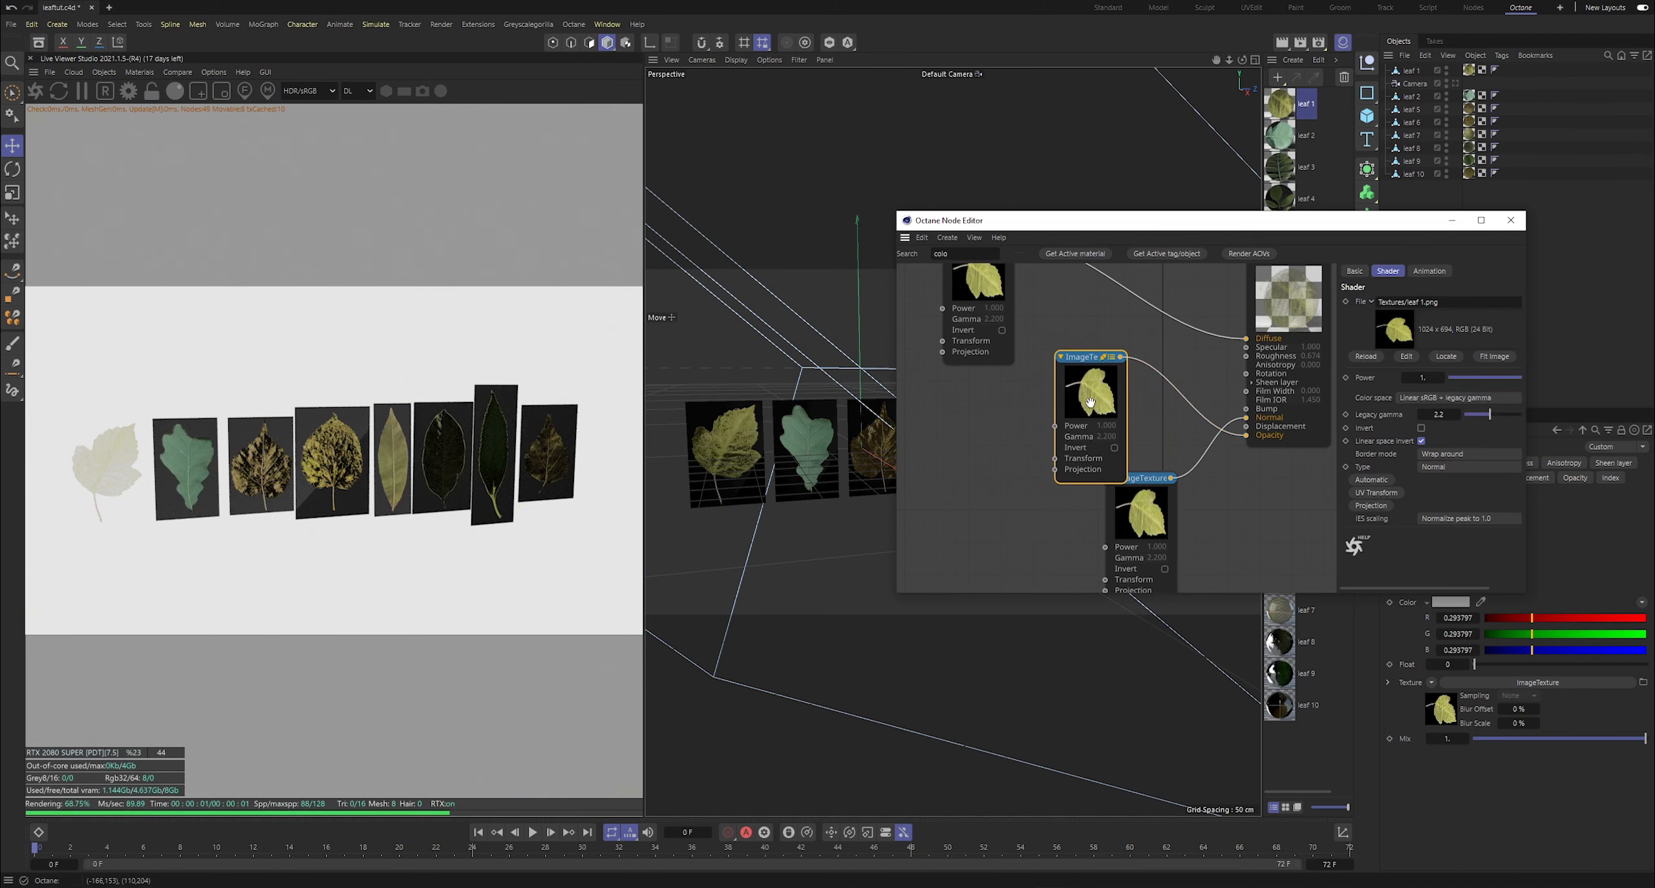
left_click(1433, 463)
left_click(1434, 514)
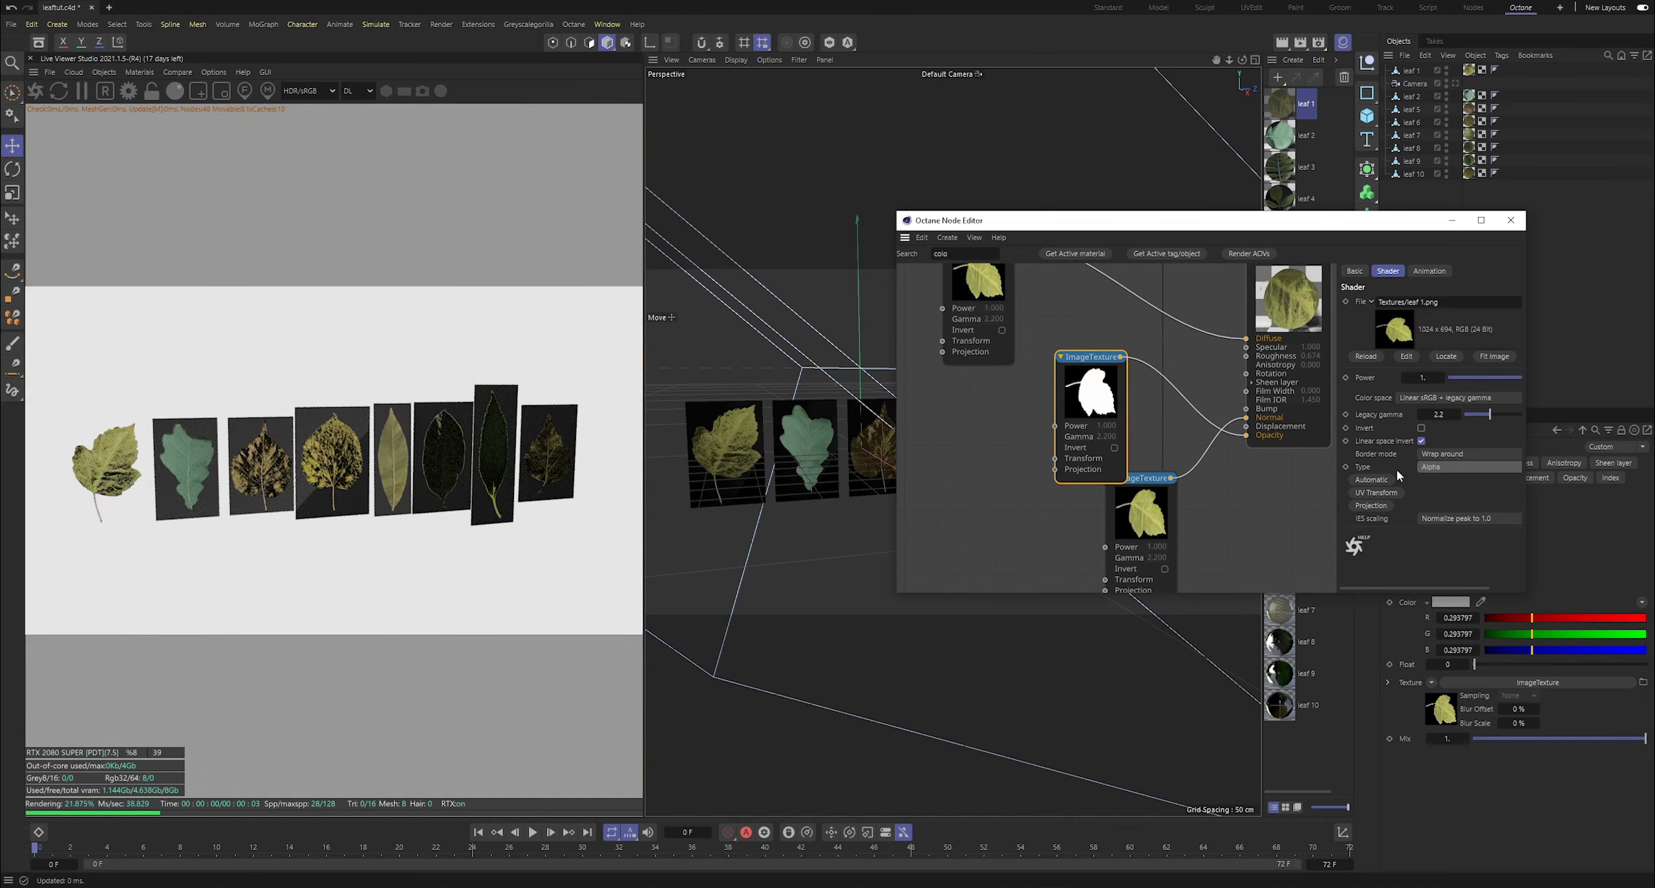
- Rearrange the opacity and normal ImageTexture nodes and move the Octane Node Editor window clear of the leaf 1 viewport preview
left_click_drag(1243, 60, 1391, 61)
scroll(808, 426, "up", 5)
left_click_drag(1090, 357, 1073, 298)
left_click_drag(1148, 478, 1046, 443)
left_click_drag(970, 220, 809, 263)
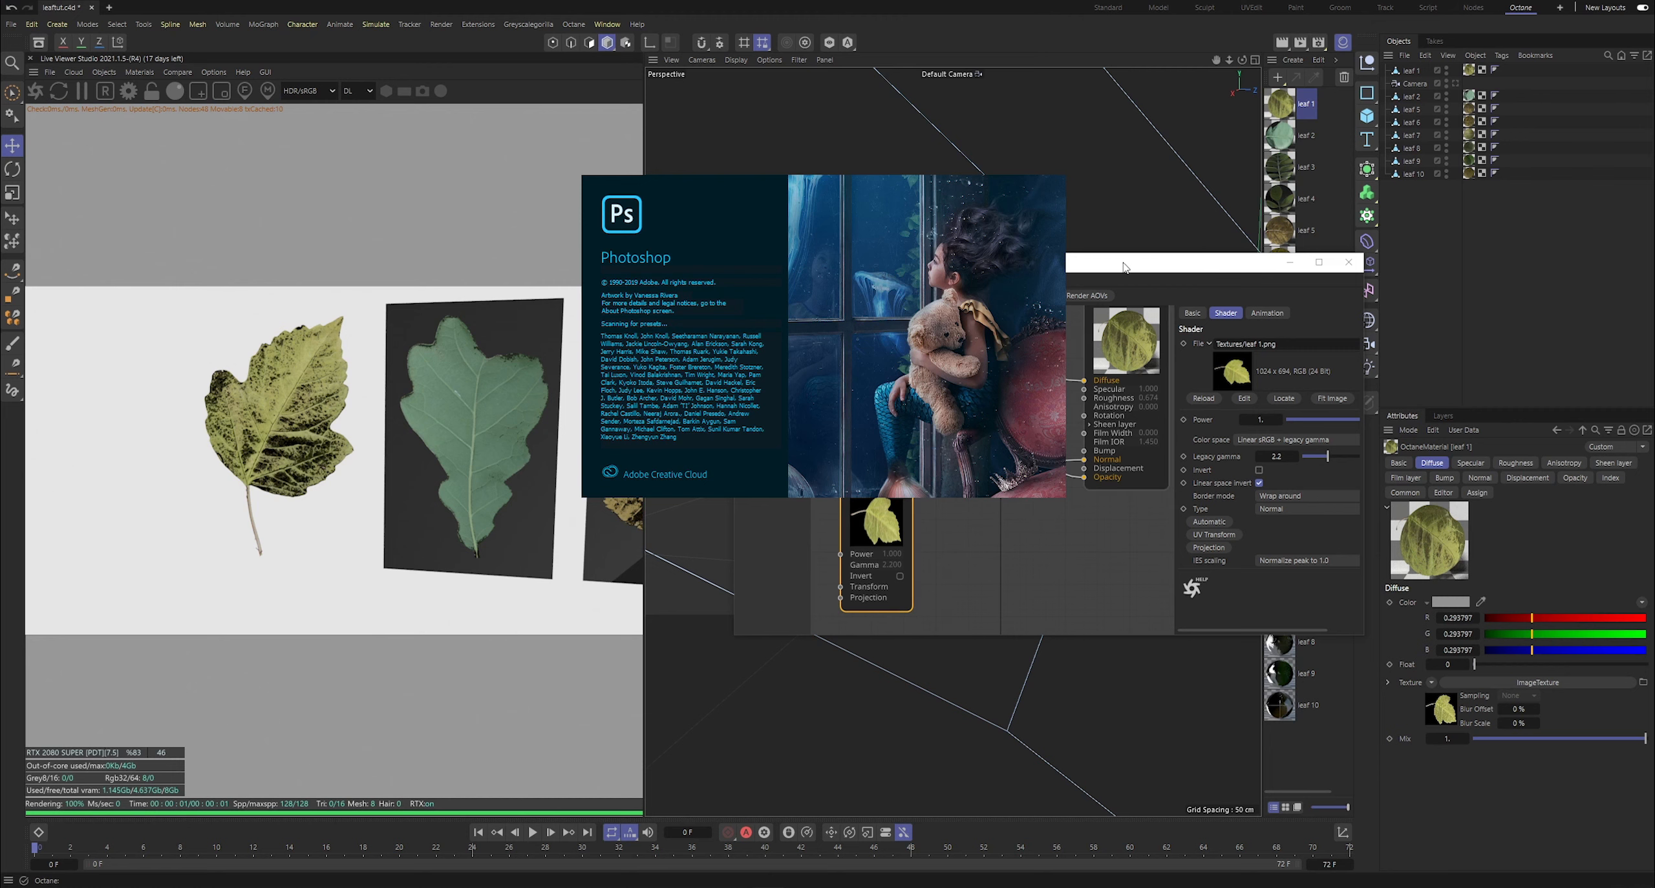
left_click_drag(1131, 262, 1422, 295)
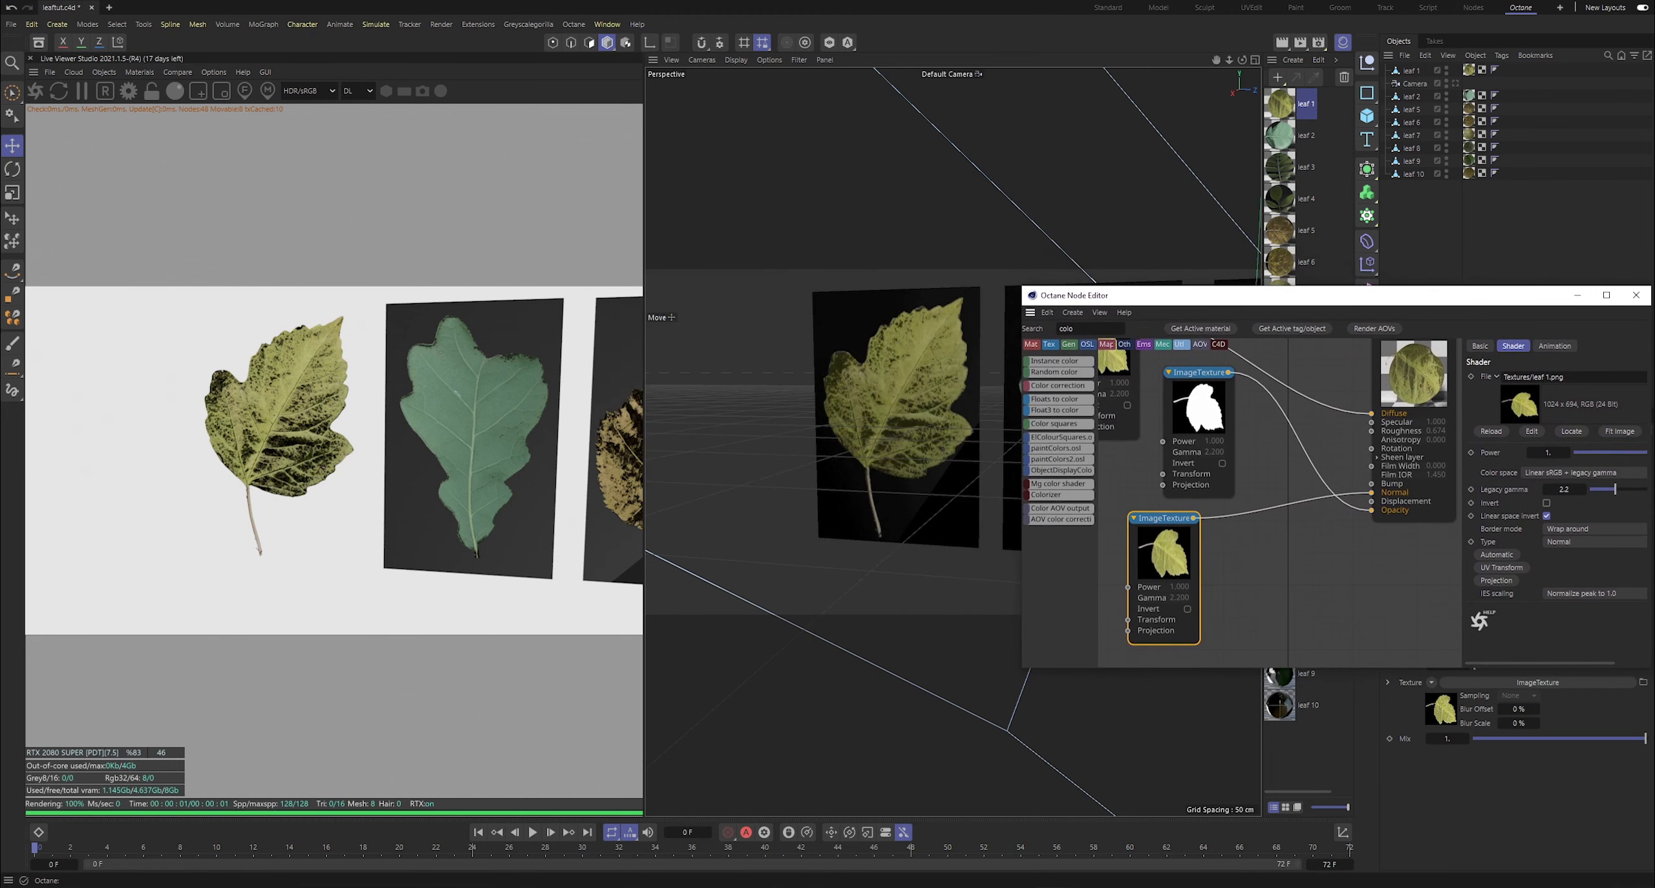
- Switch to Photoshop and open the leaf 1 image from the Textures folder
mouse_move(769, 885)
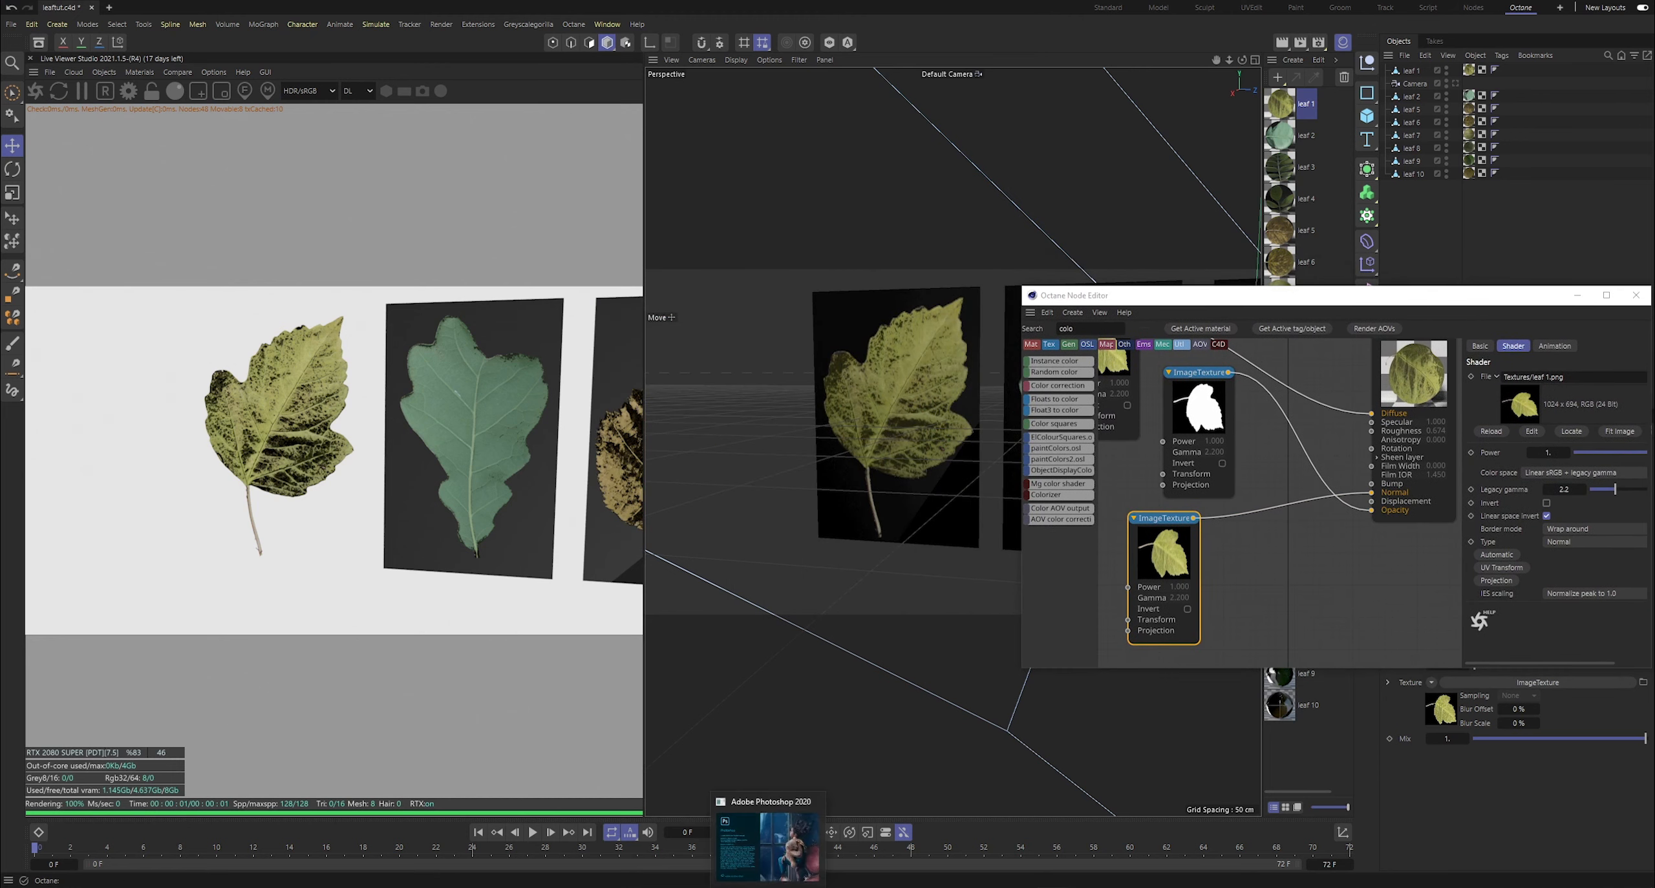
left_click(769, 847)
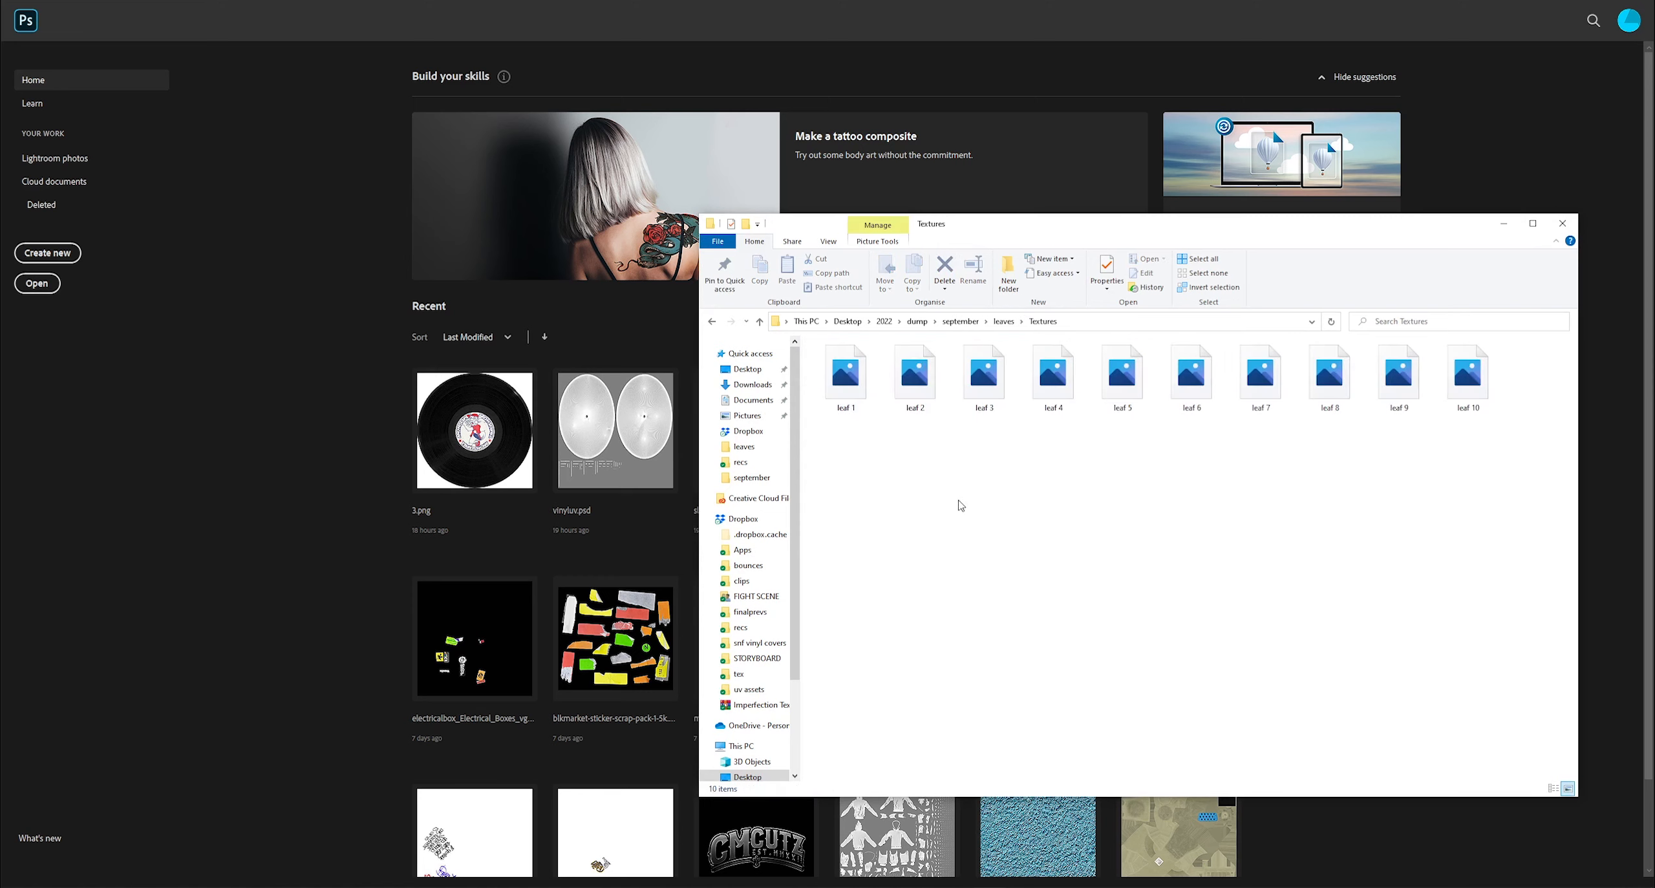
left_click(864, 386)
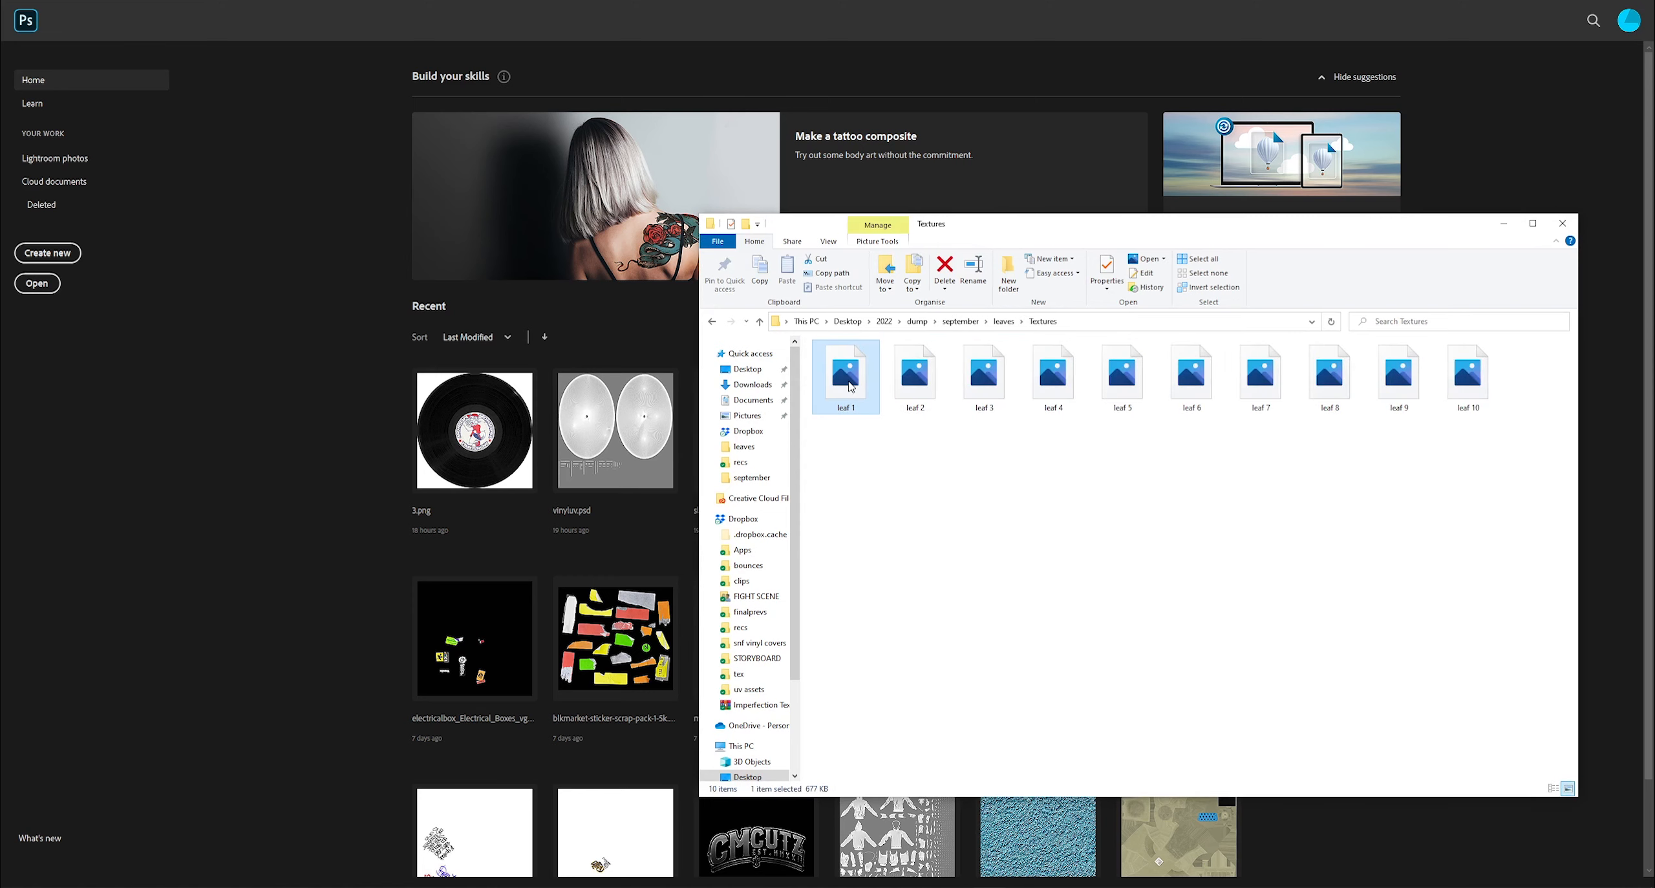
left_click_drag(849, 387, 252, 458)
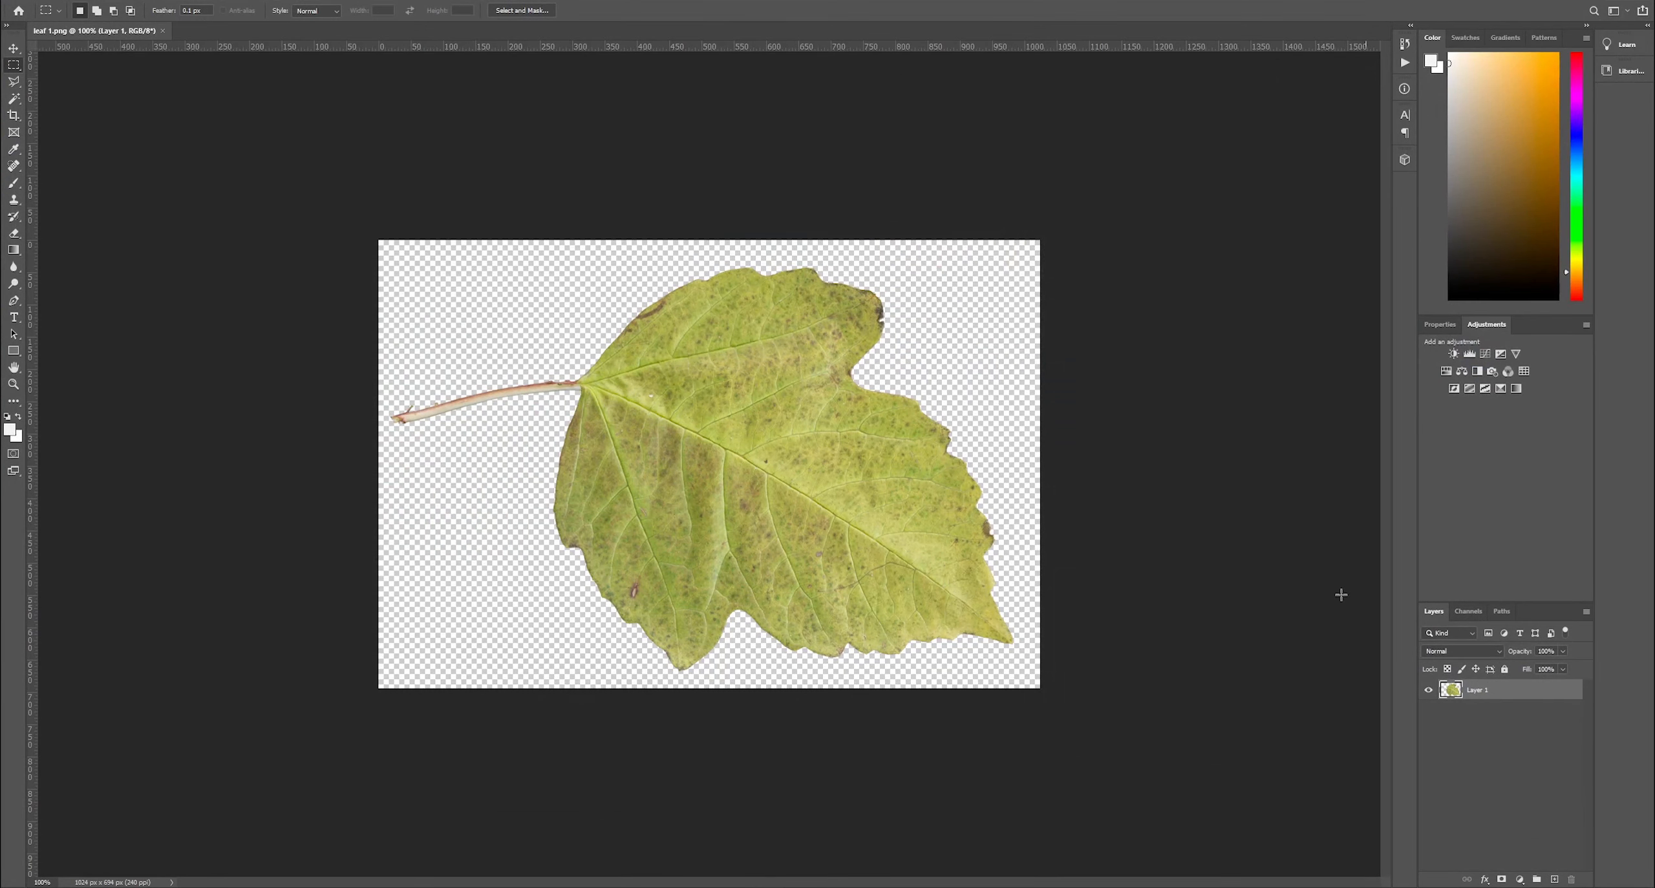
- Run the Generate Normal Map filter on the leaf 1 layer and rotate the sphere preview to inspect the relief
left_click(1429, 690)
left_click(1428, 691)
left_click(193, 1)
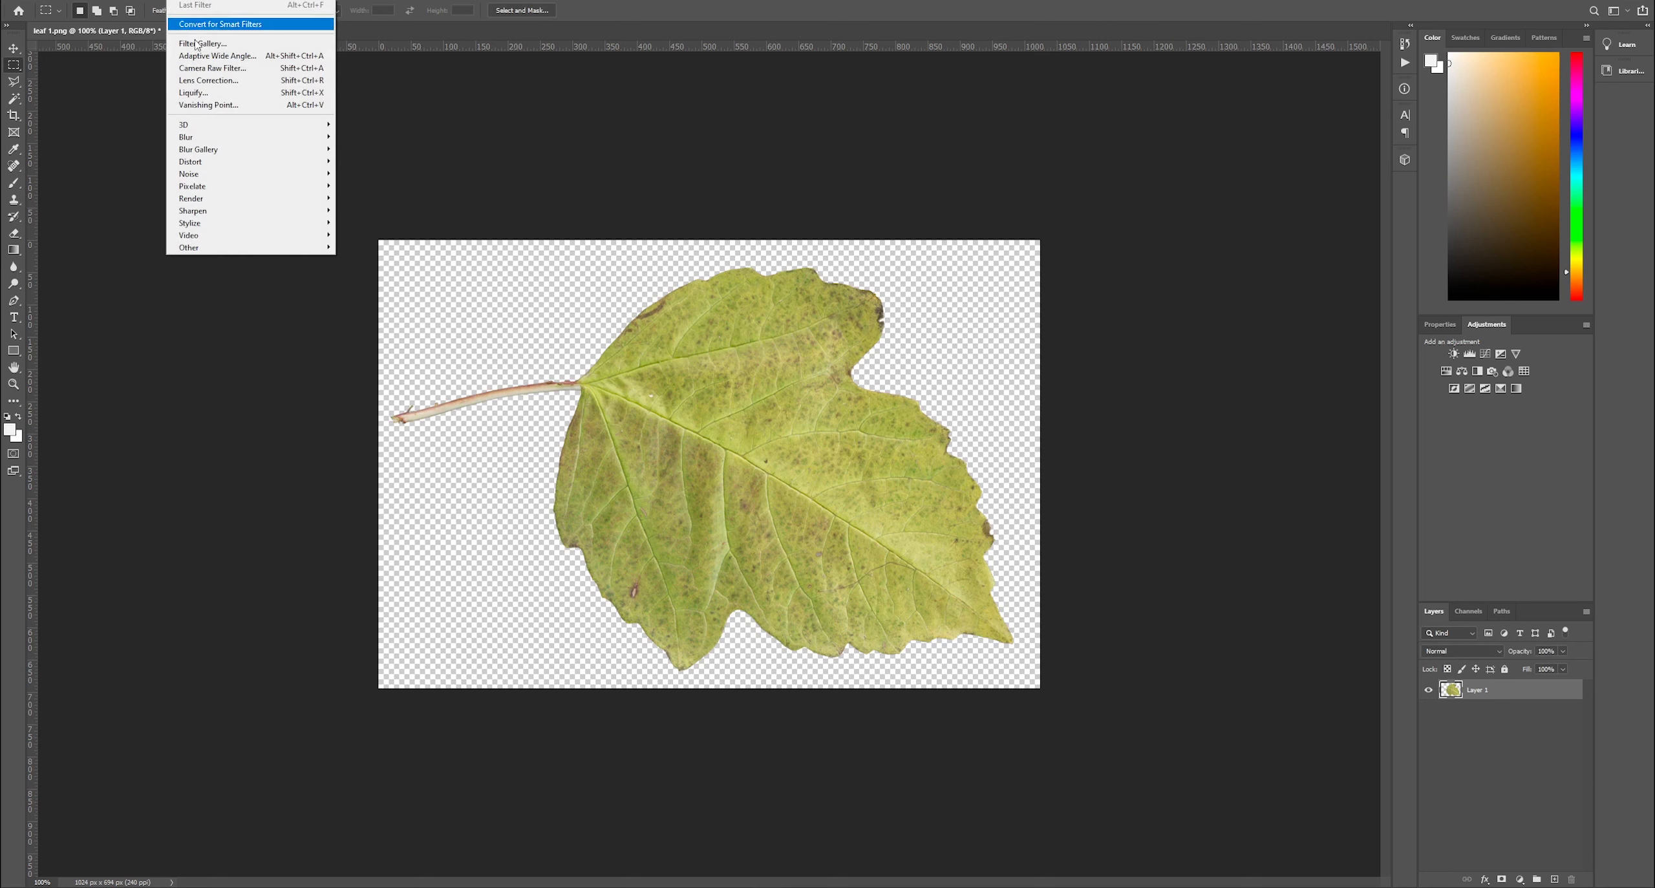
mouse_move(311, 125)
left_click(390, 137)
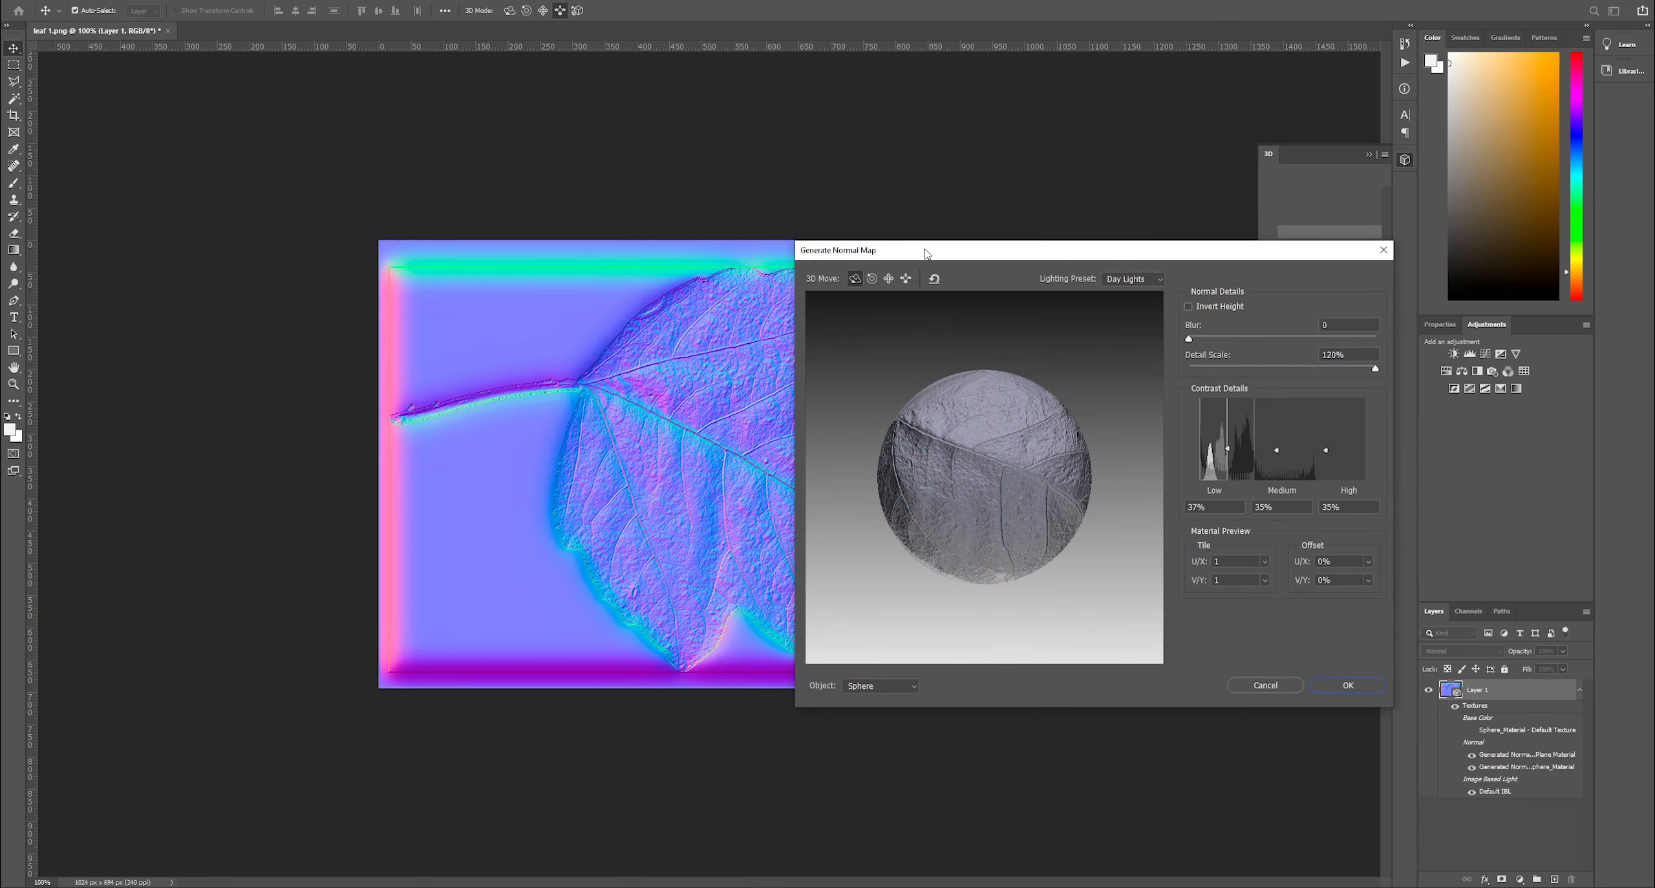
left_click_drag(925, 253, 1068, 245)
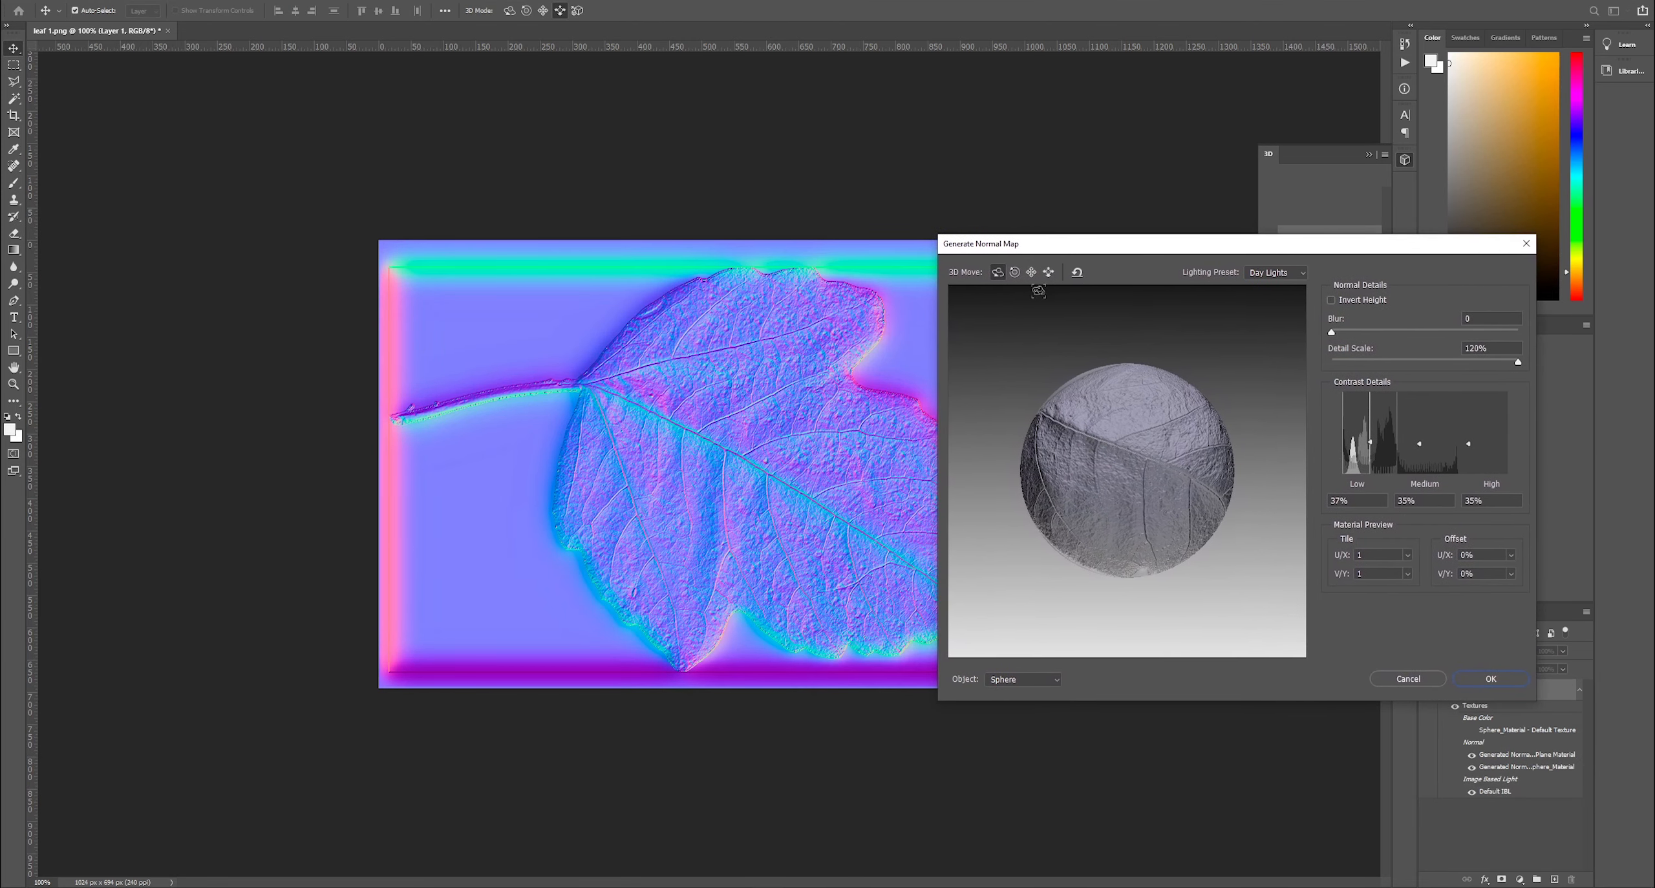
left_click_drag(1079, 483, 1112, 452)
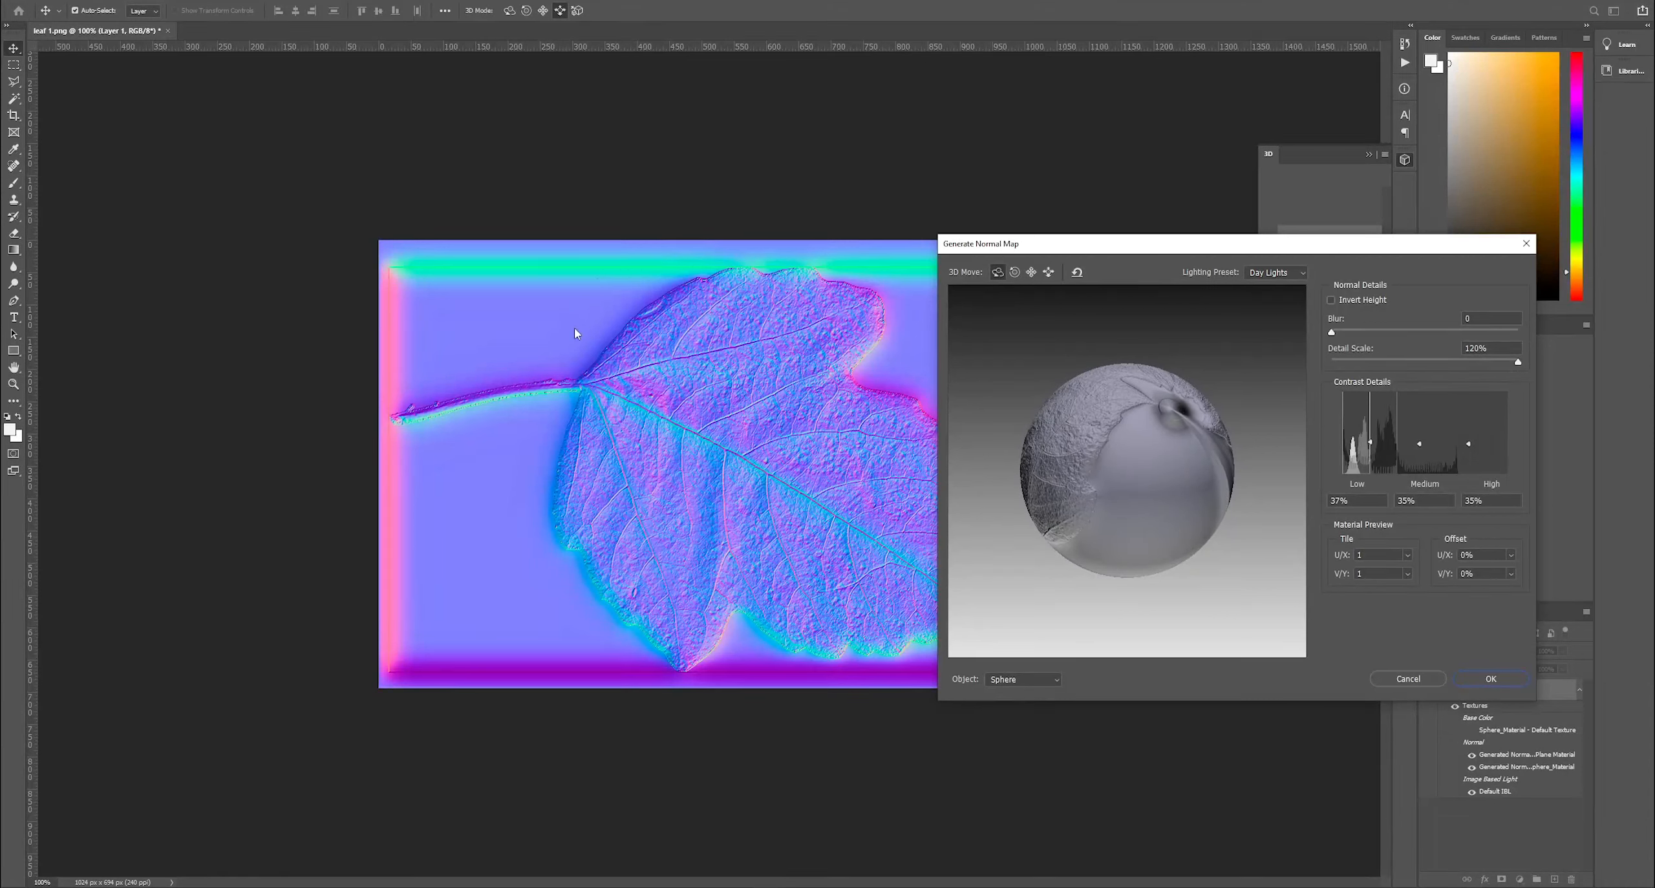
left_click_drag(1076, 442, 1068, 480)
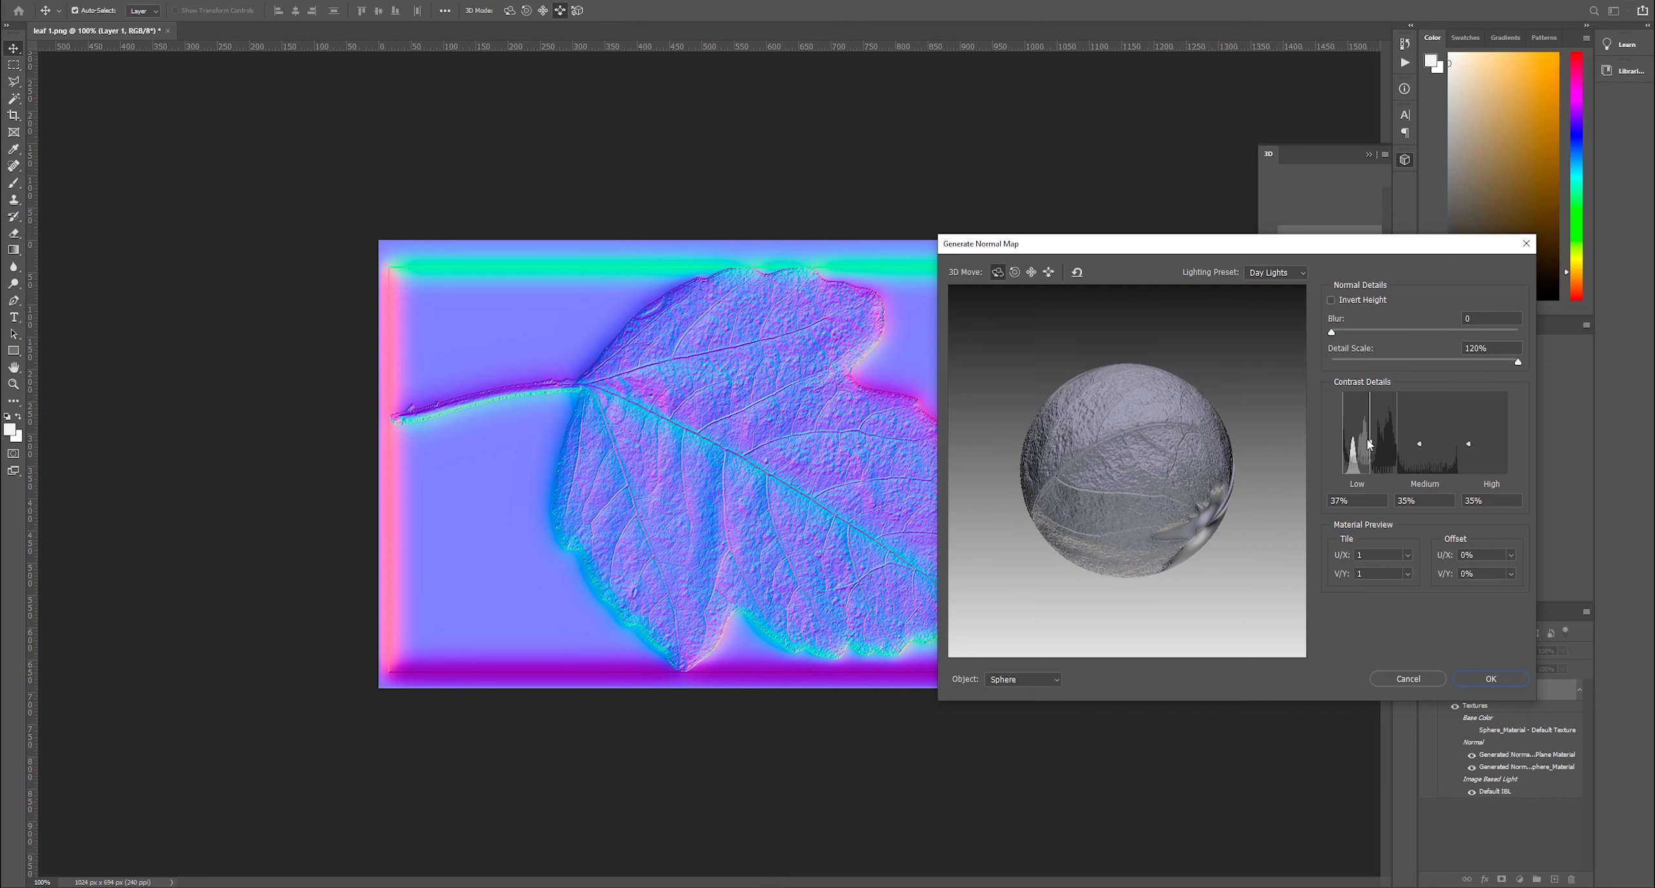
- Adjust the normal map's medium and high contrast details and apply it to the leaf 1 layer
left_click_drag(1369, 444, 1411, 467)
left_click_drag(1422, 401, 1480, 448)
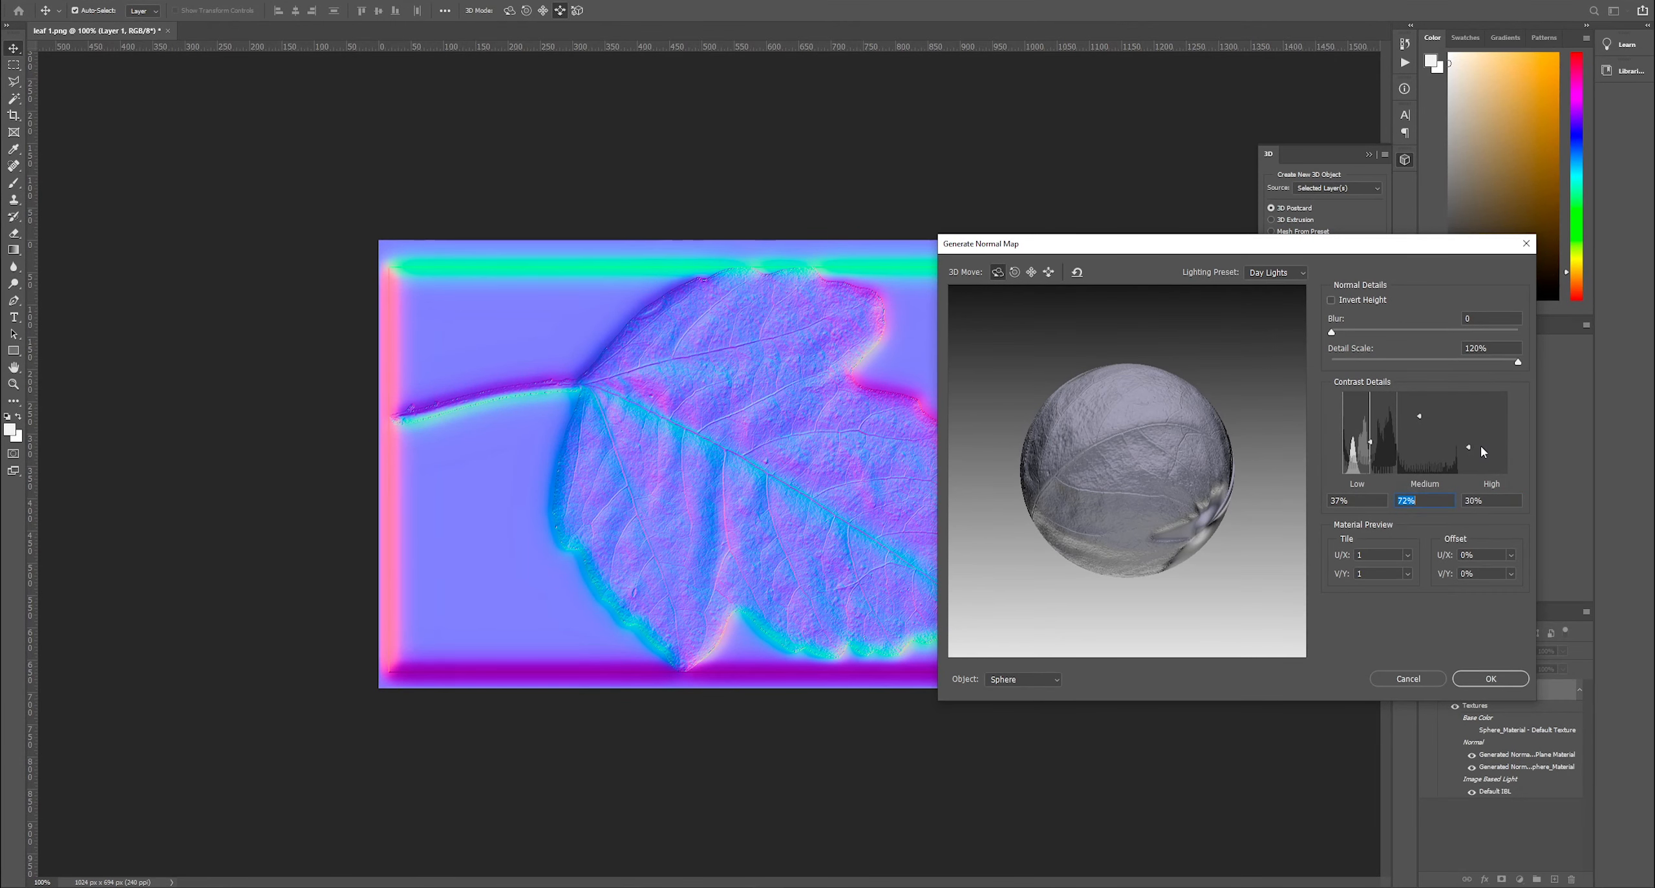
key("Tab")
mouse_move(1420, 450)
left_mouse_down()
mouse_move(1435, 394)
mouse_move(1426, 434)
left_mouse_up()
left_click(1426, 432)
left_click(1486, 681)
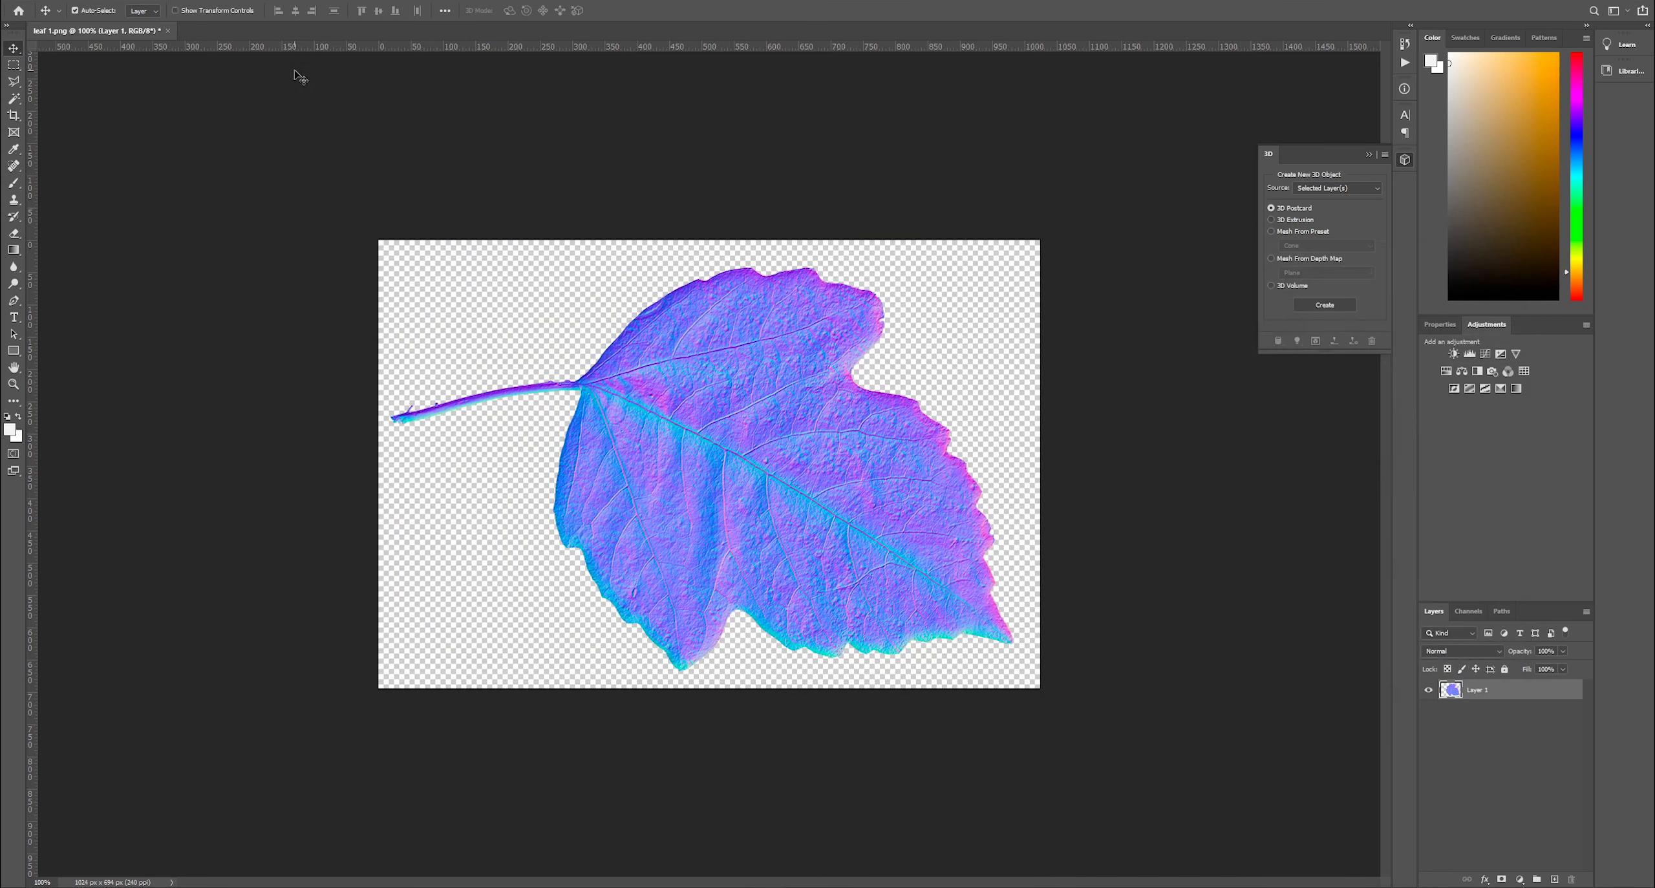
- Quick-export the normal map as PNG named leaf 1 into a new folder named normals inside Textures
left_click(29, 1)
mouse_move(141, 183)
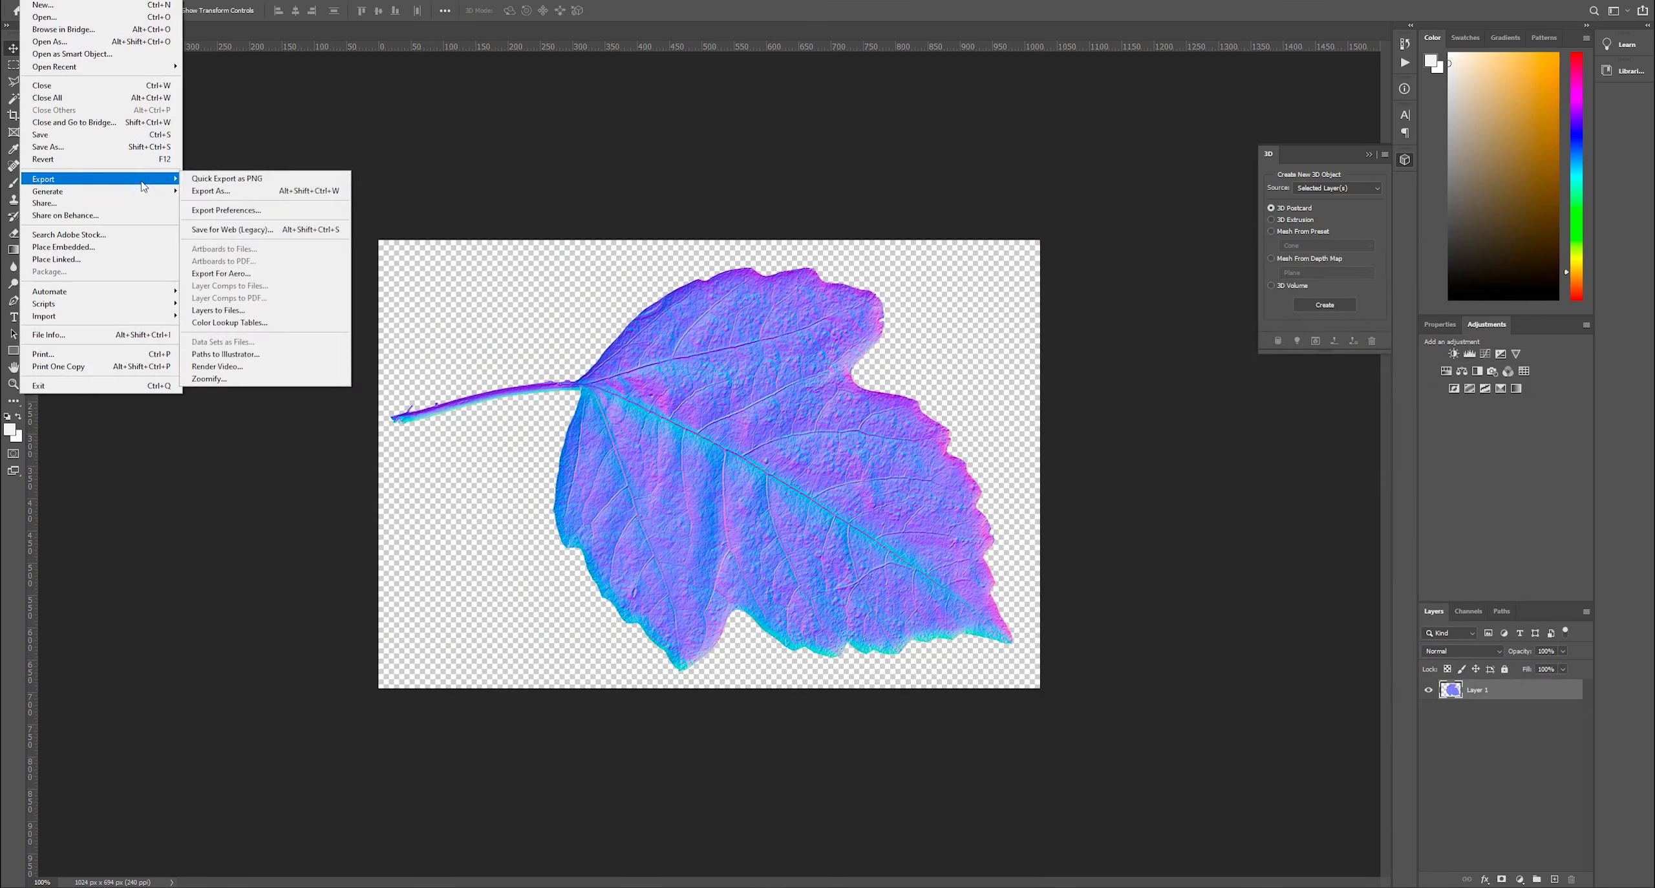
left_click(276, 183)
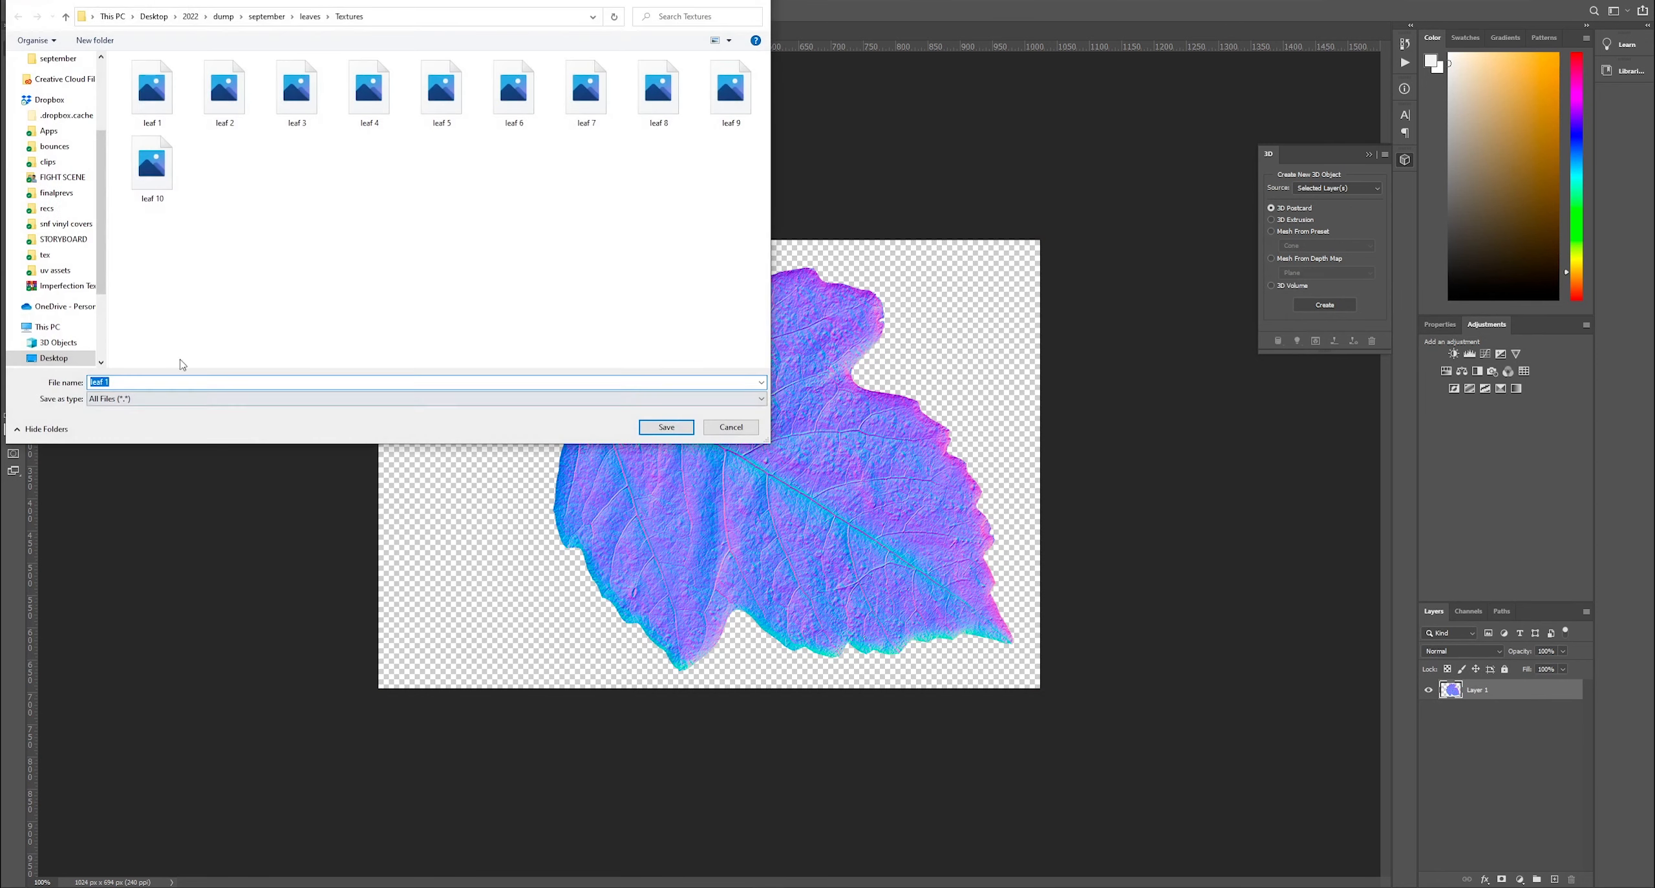
left_click(95, 40)
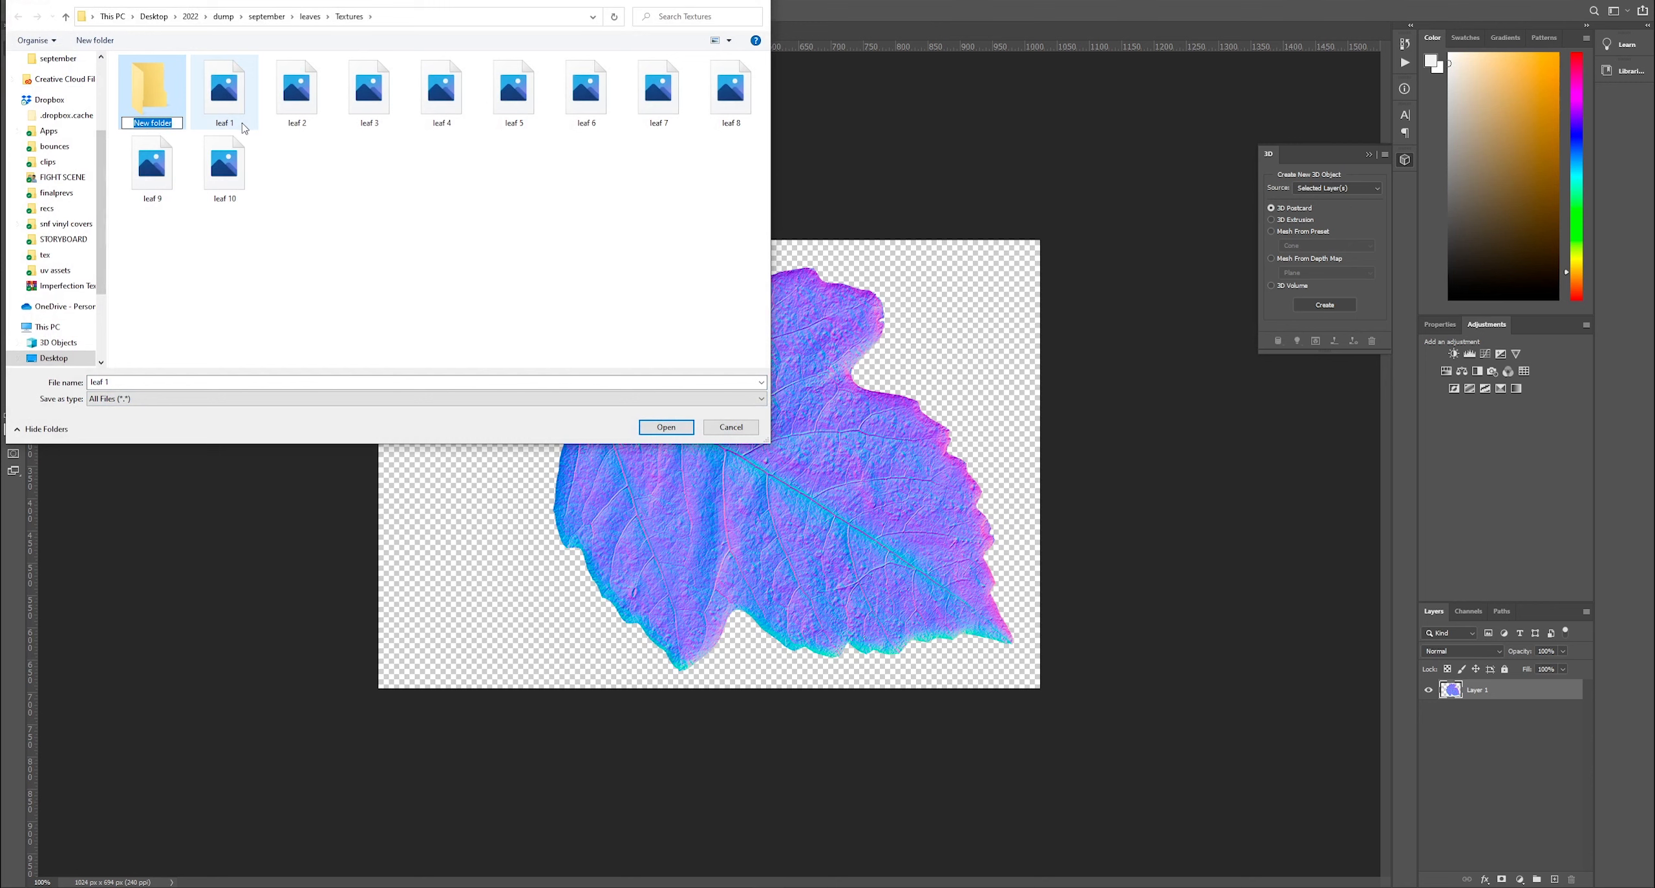
type("normals")
key("Return")
double_click(155, 94)
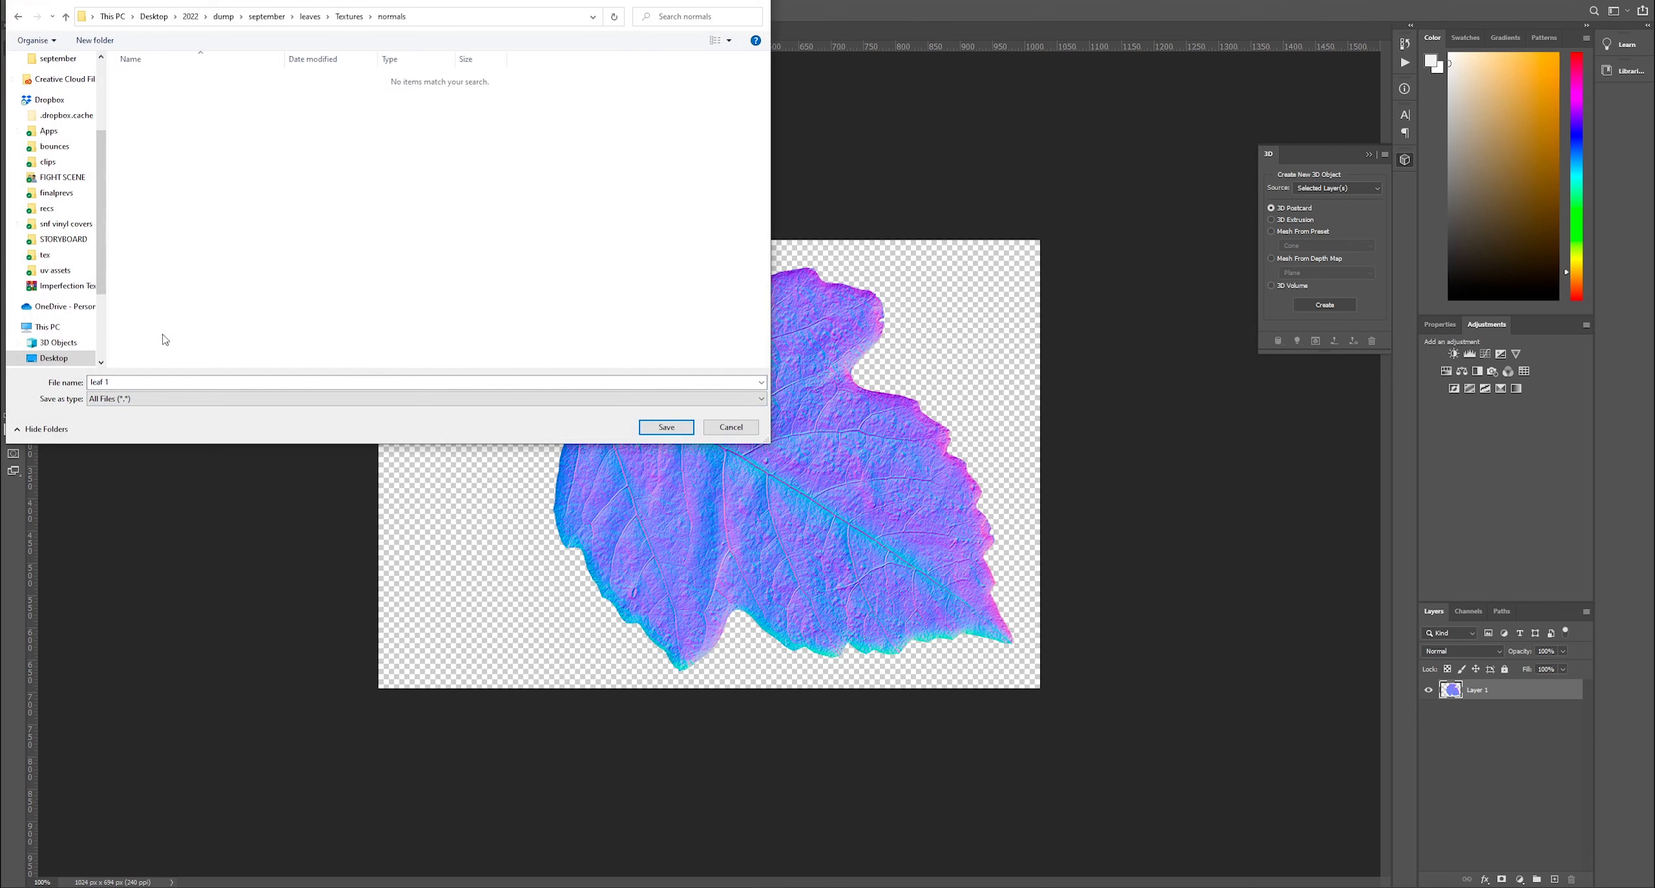
left_click(666, 428)
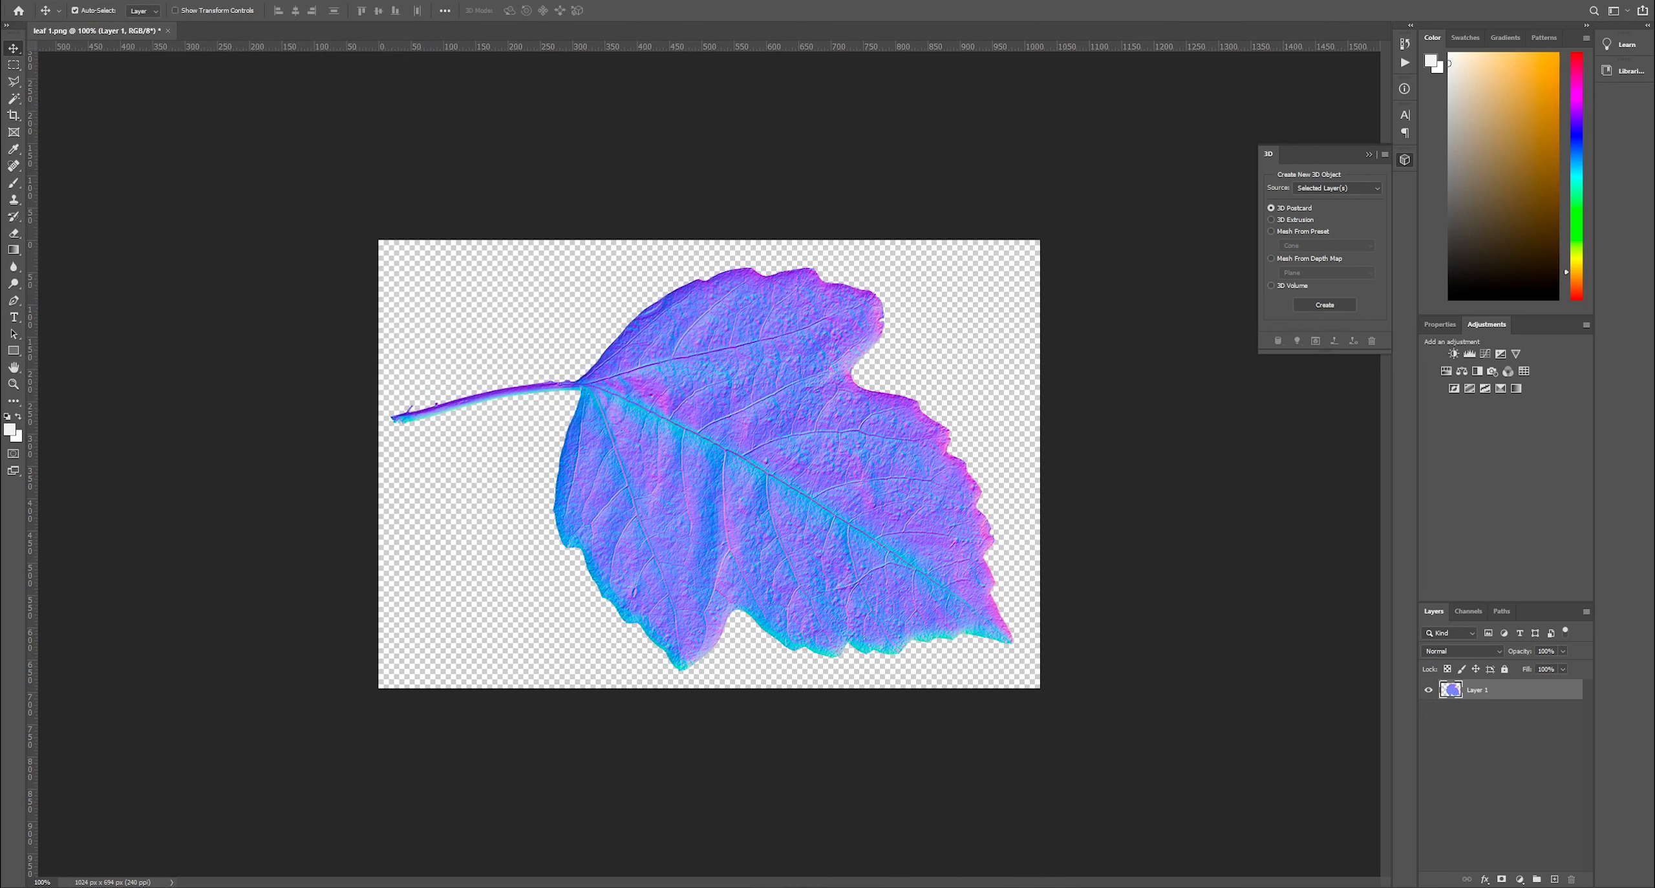
- Switch back to Cinema 4D and open the normals folder inside Textures in File Explorer
left_click(919, 846)
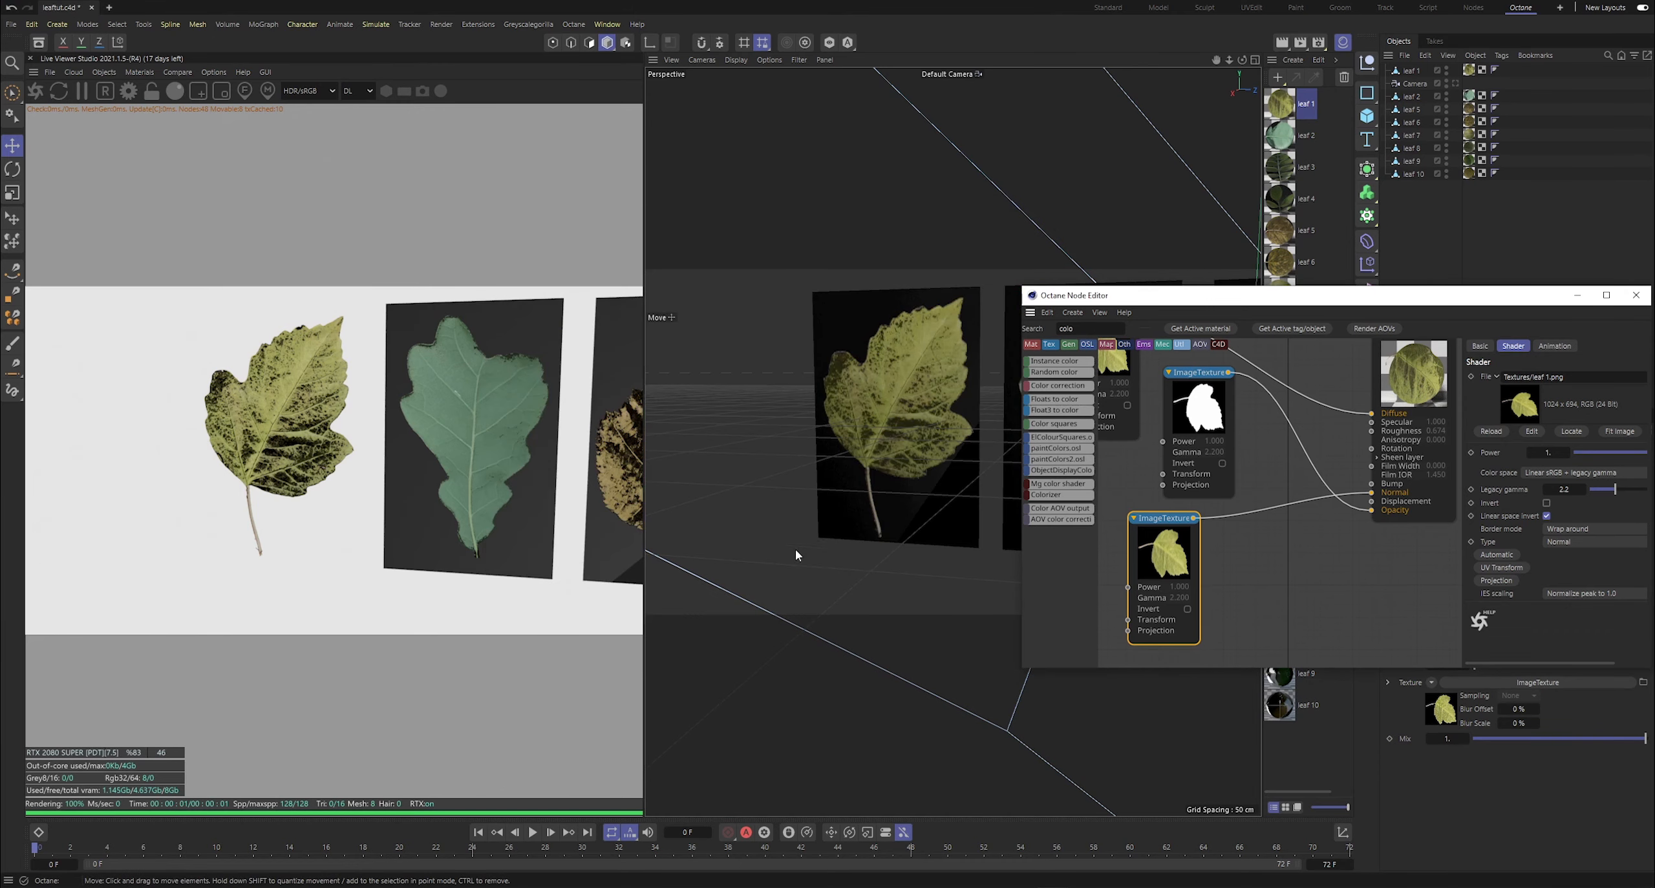
left_click(1020, 883)
key("alt+Left")
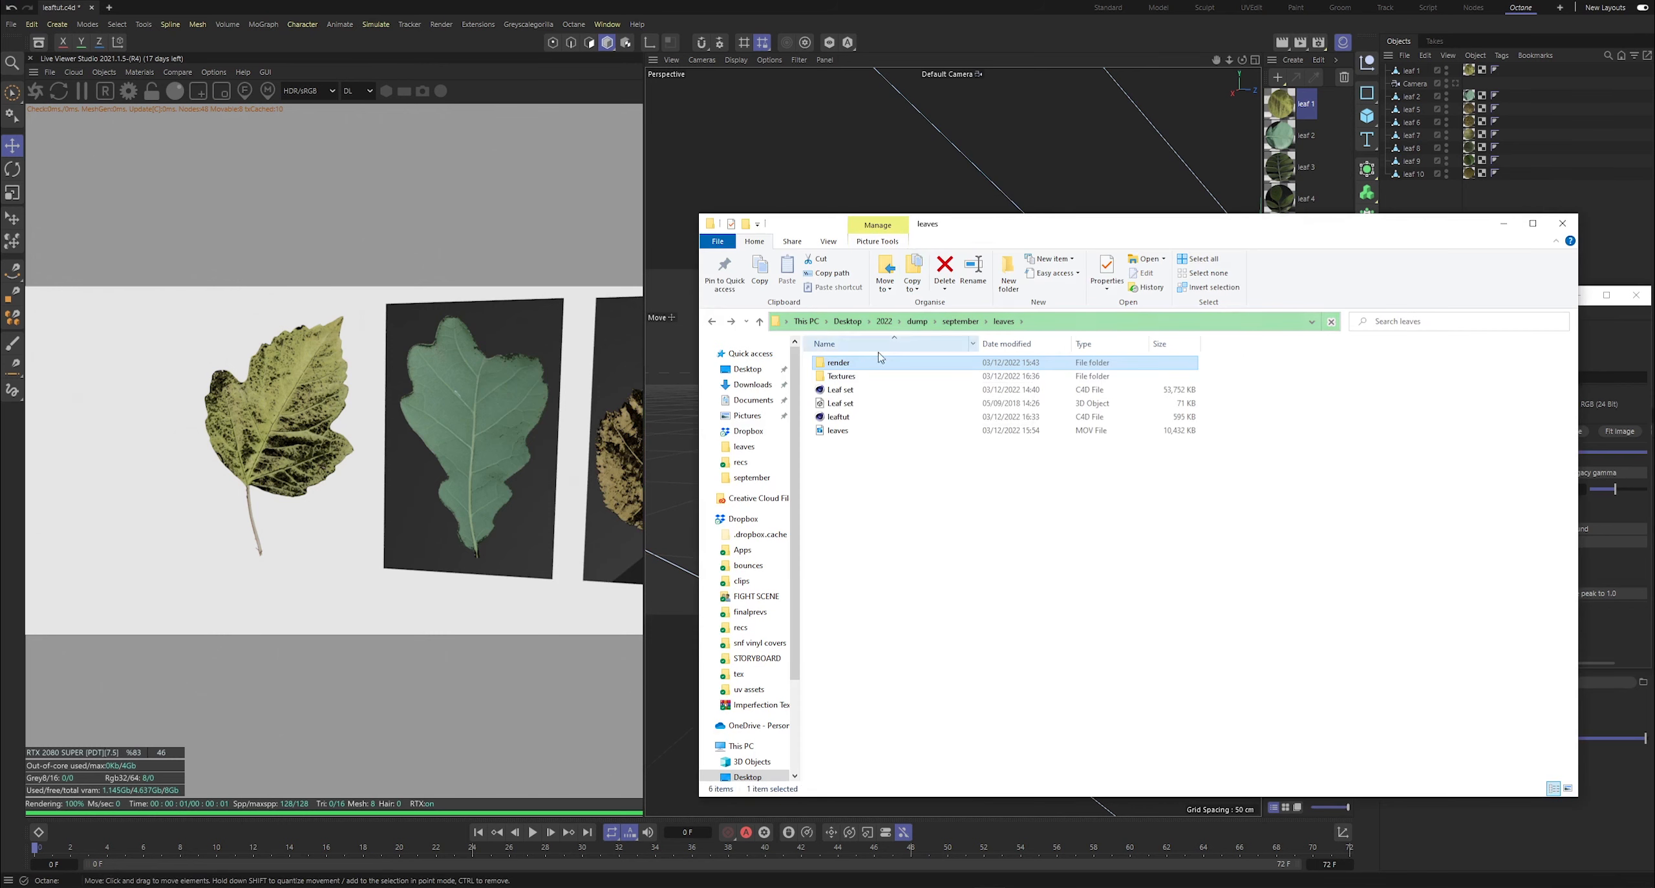
double_click(862, 377)
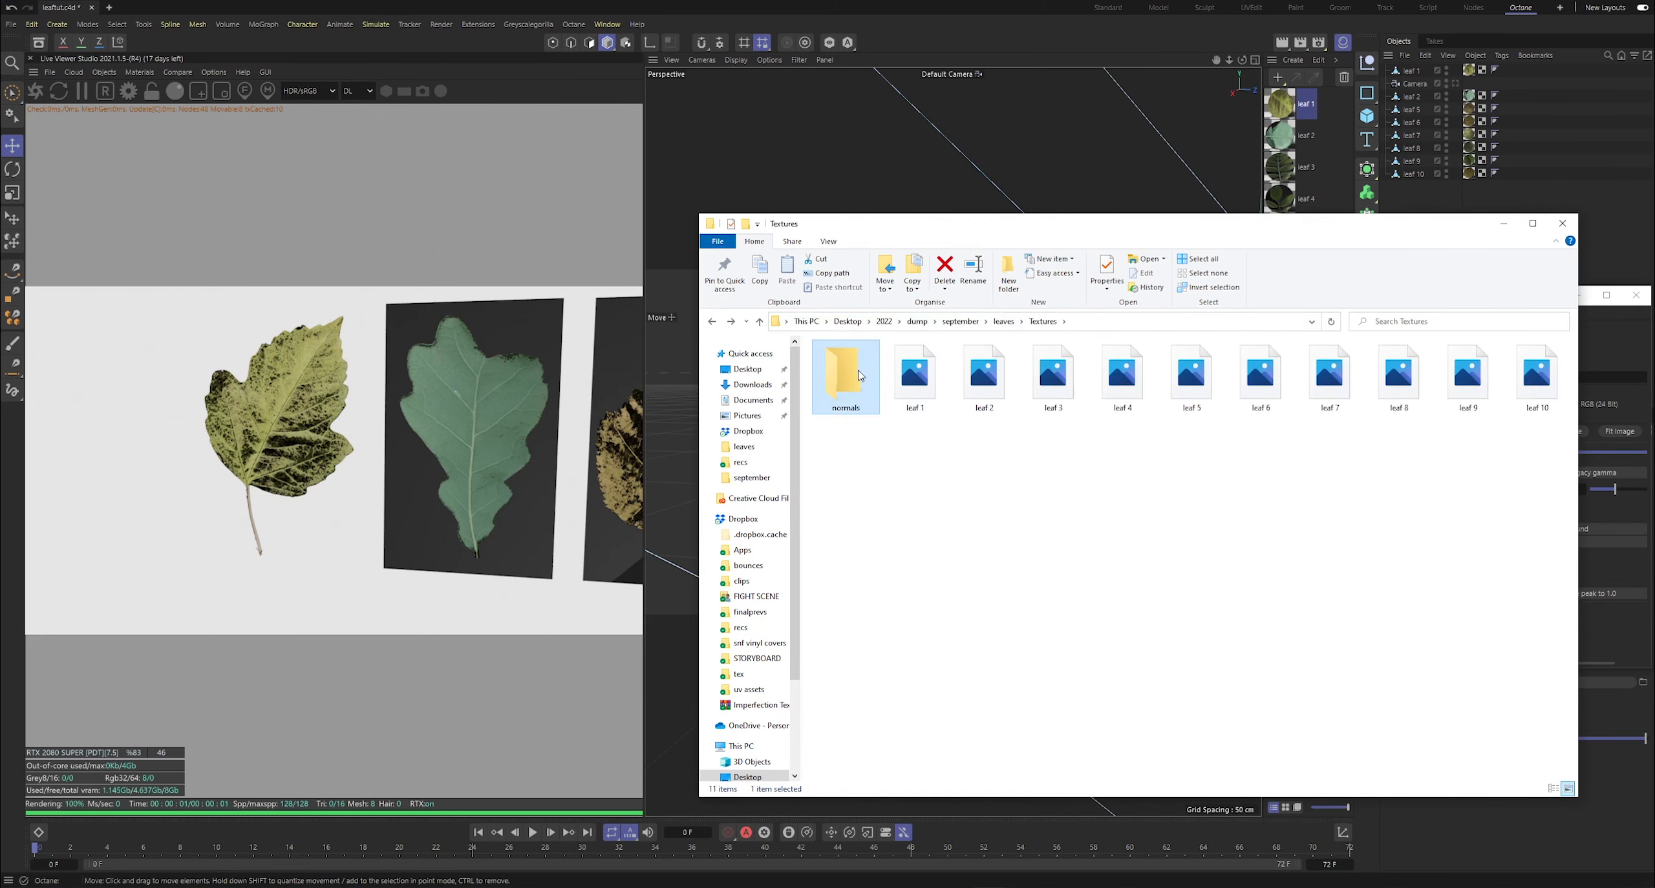
double_click(859, 376)
key("alt+Left")
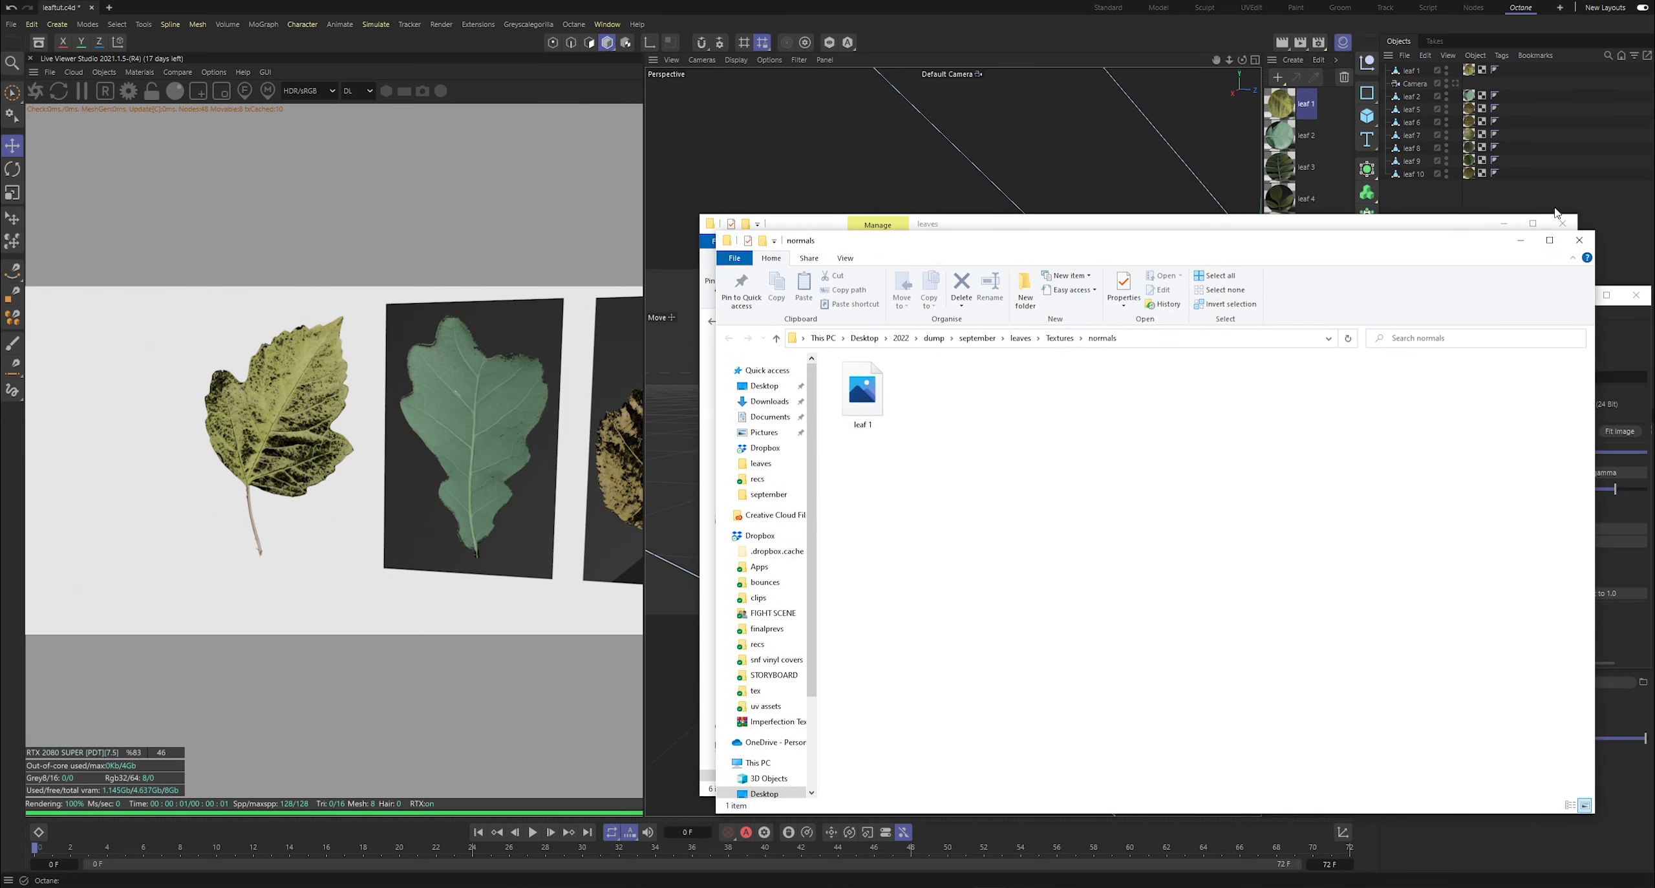
- Add the leaf 1 normal map from the Textures/normals folder to the leaf 1 material graph and connect it to Normal
left_click(1555, 208)
key("alt+Tab")
left_click(841, 393)
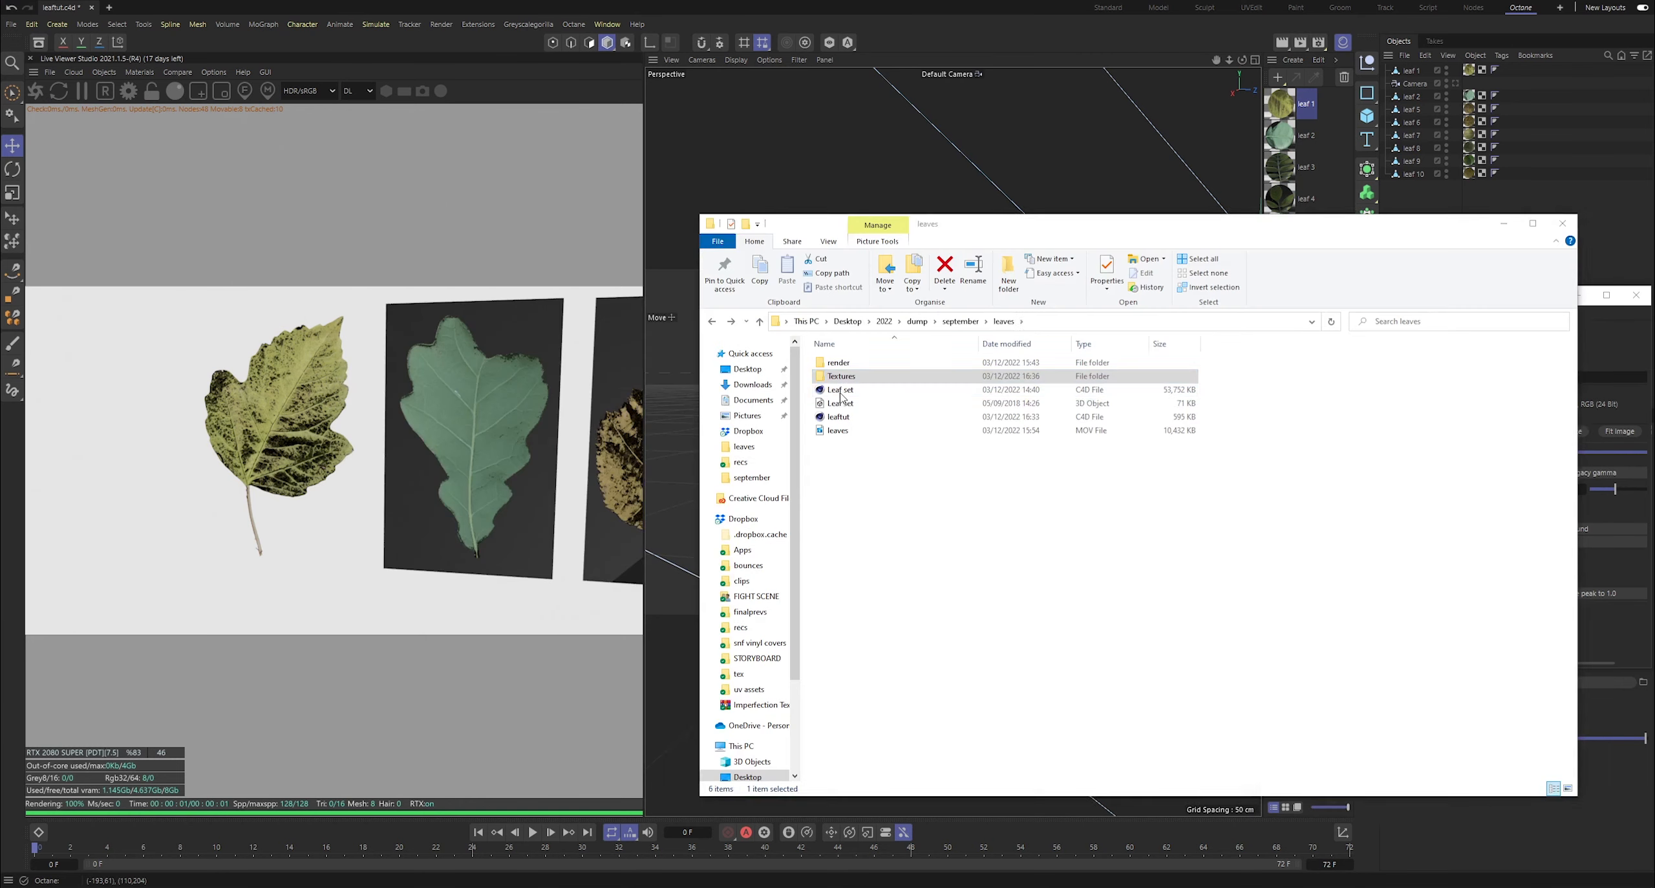
double_click(841, 376)
double_click(845, 381)
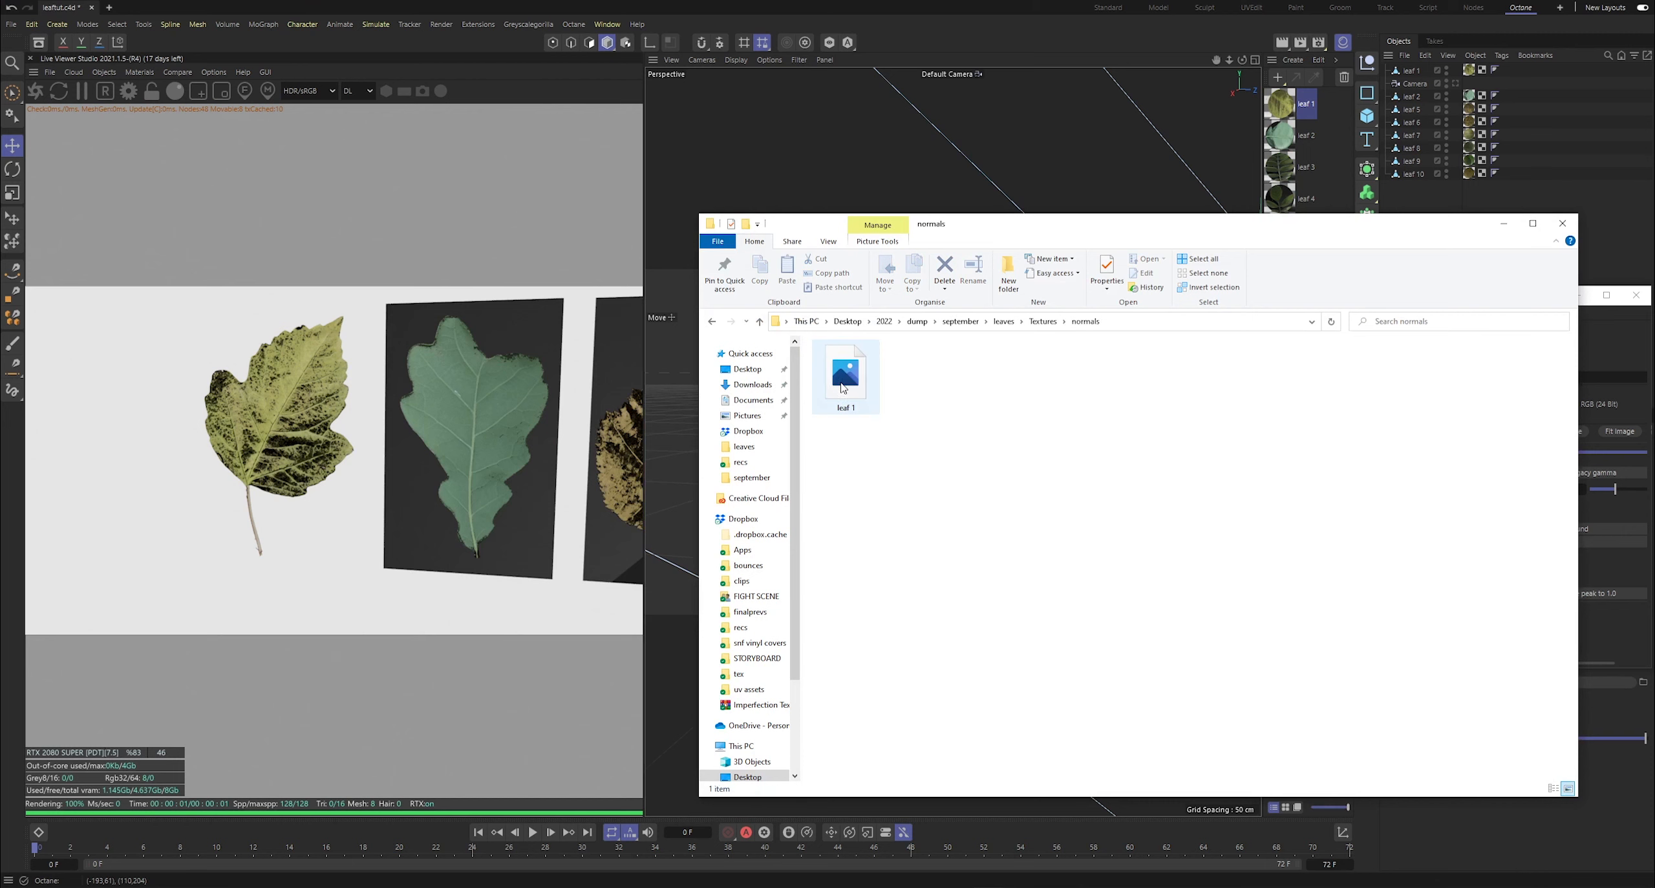
left_click_drag(940, 228, 1455, 462)
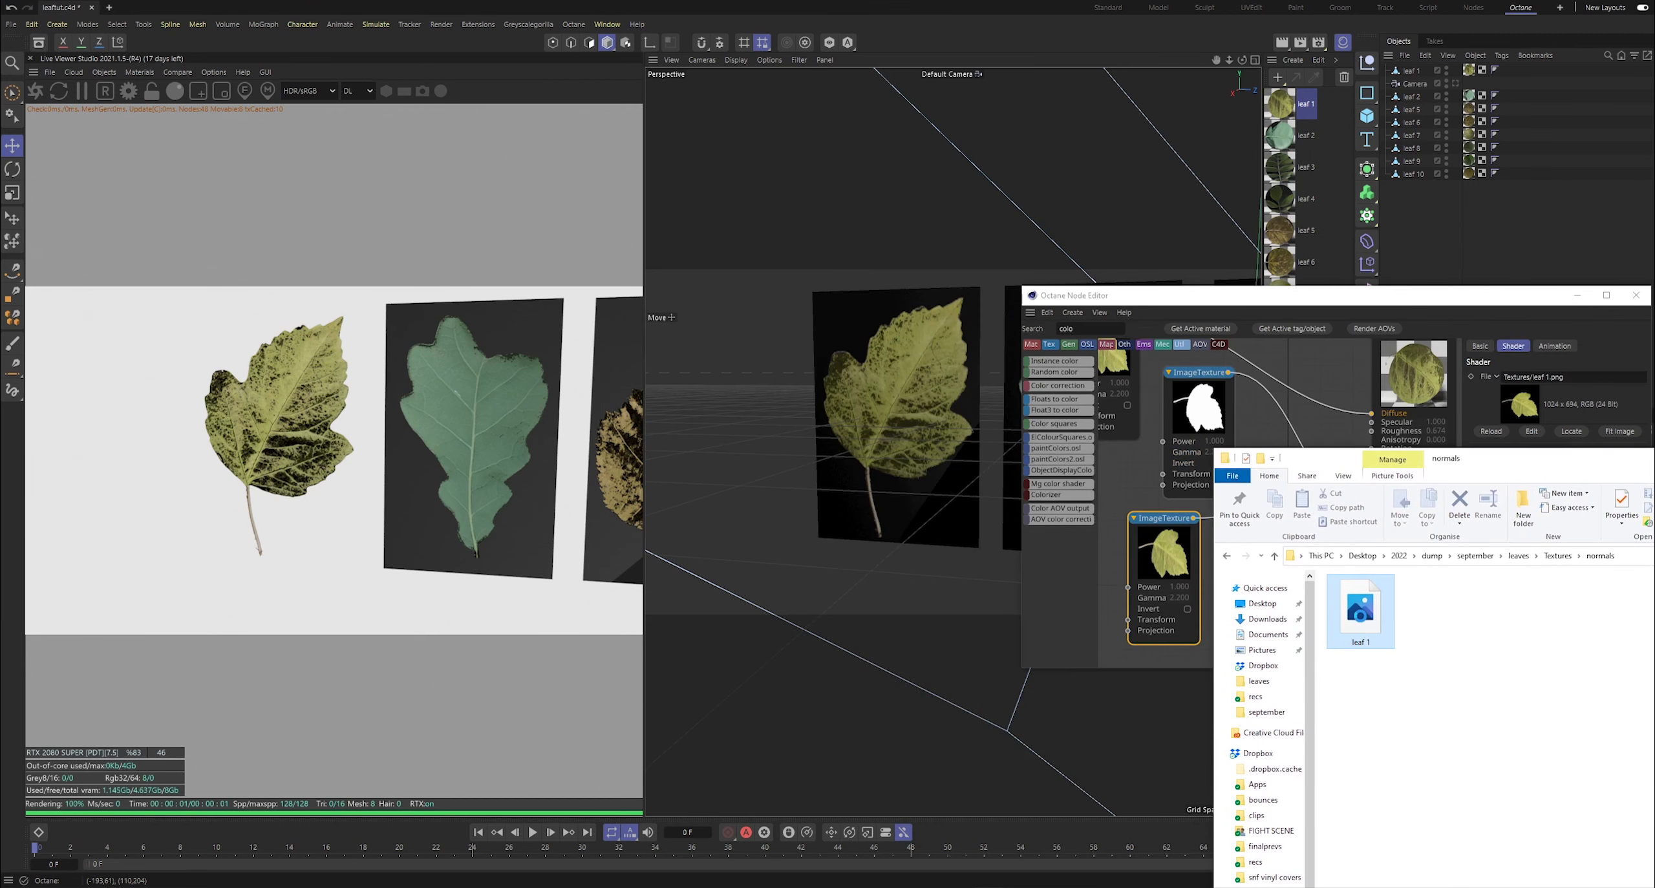
left_click_drag(1360, 616, 1371, 493)
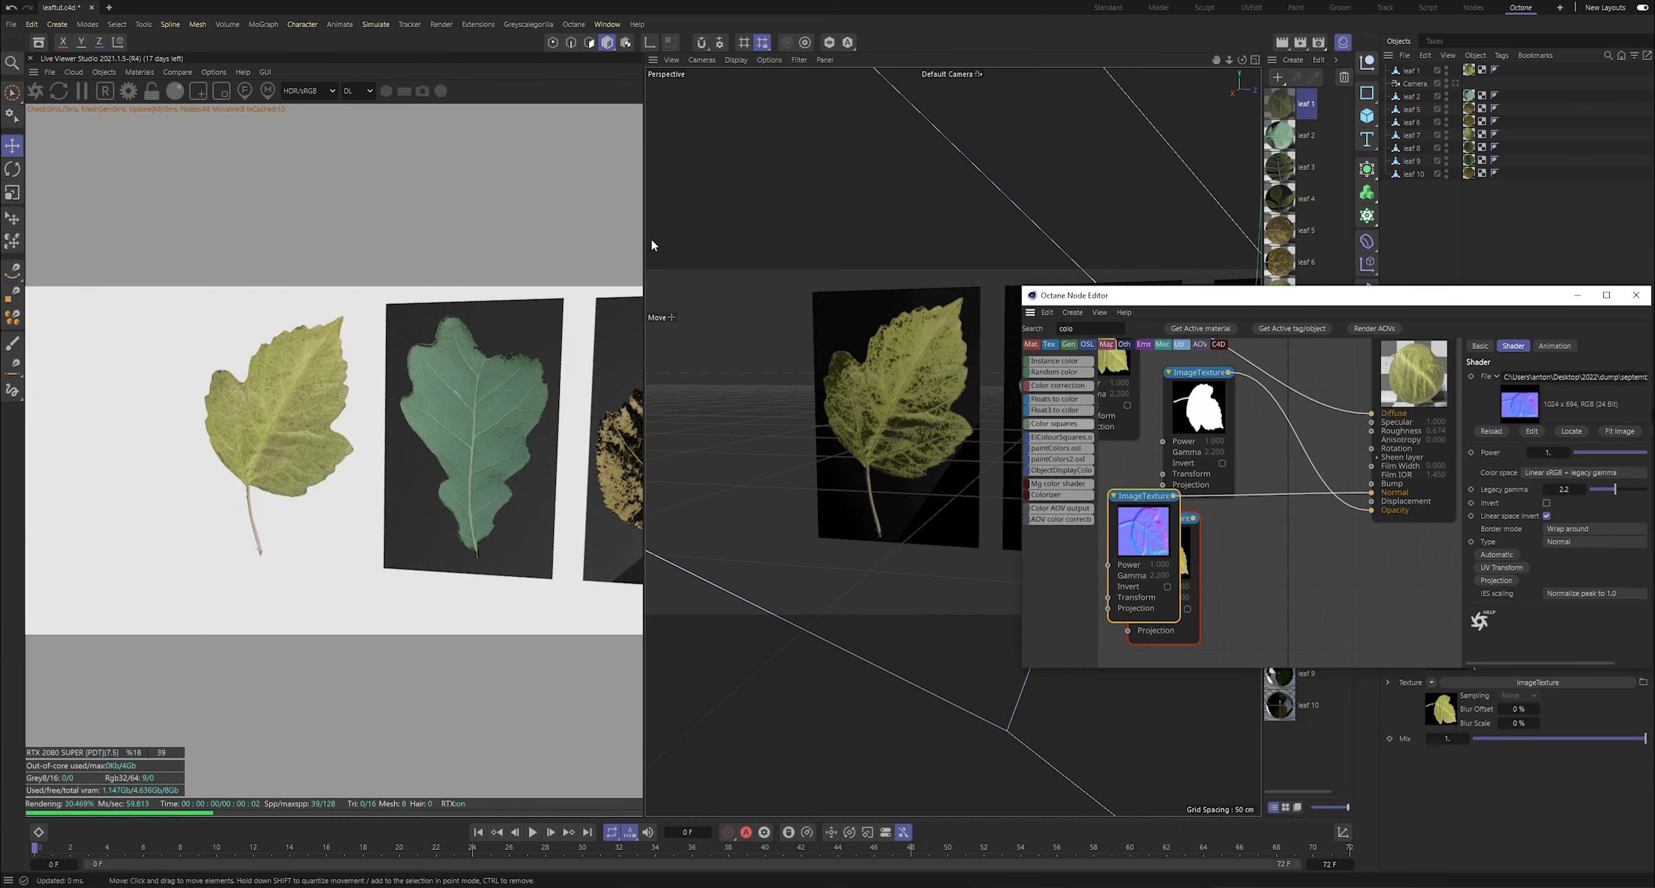
- Inspect the relief on leaf 1 and frame the whole row of leaf planes
left_click_drag(905, 439, 952, 442, "alt")
left_click_drag(1229, 295, 946, 323)
left_click(1296, 323)
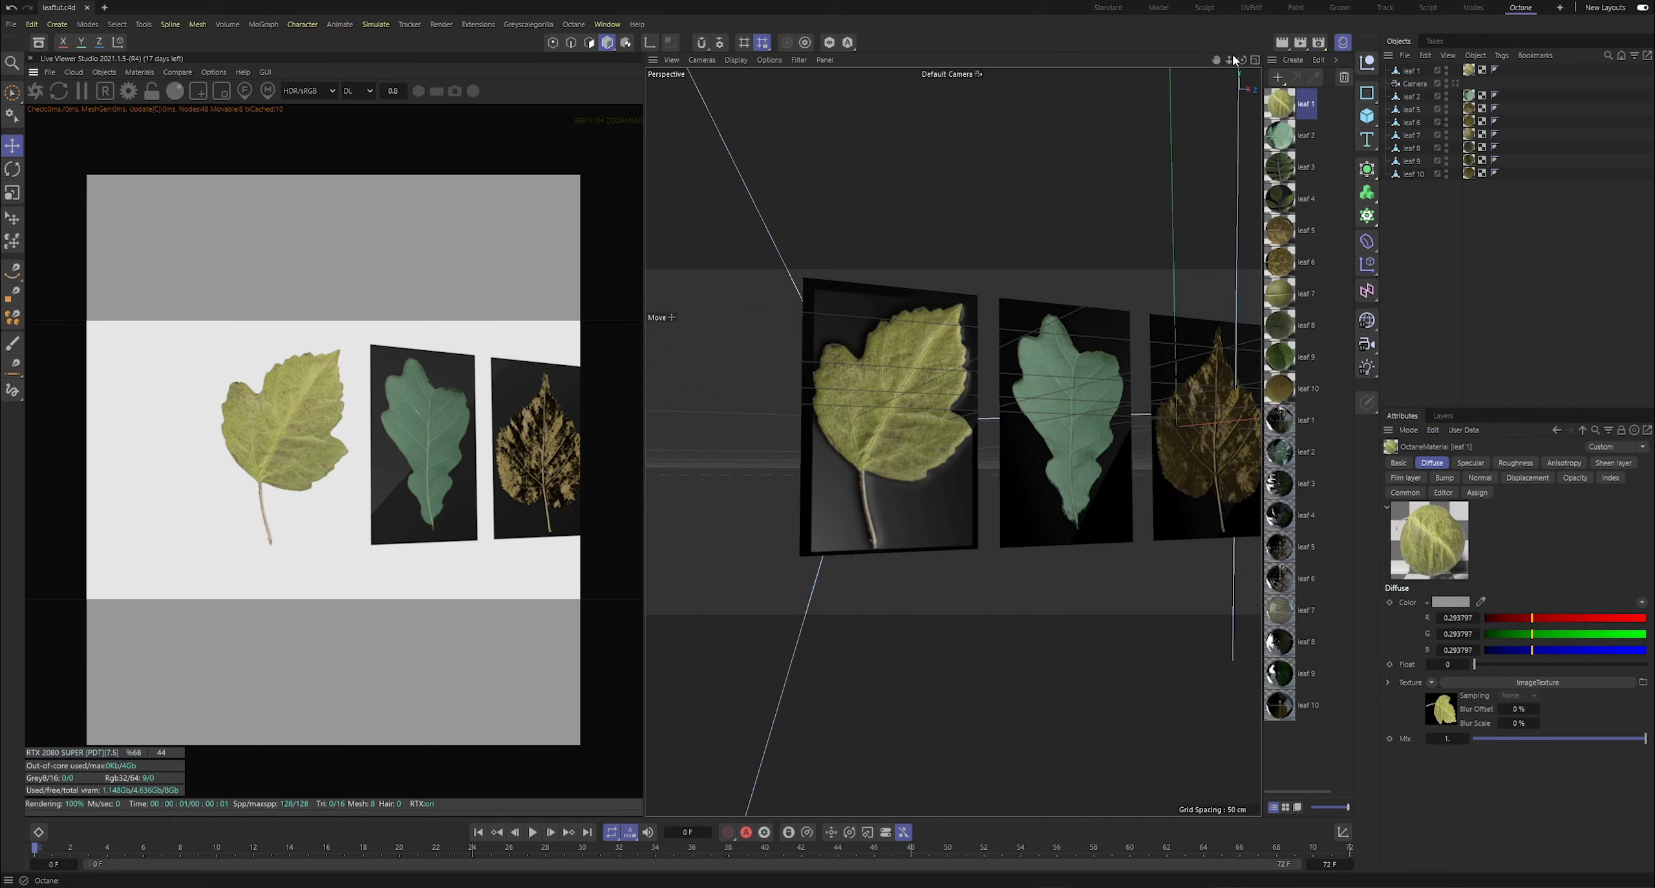
left_click_drag(1233, 55, 1221, 63)
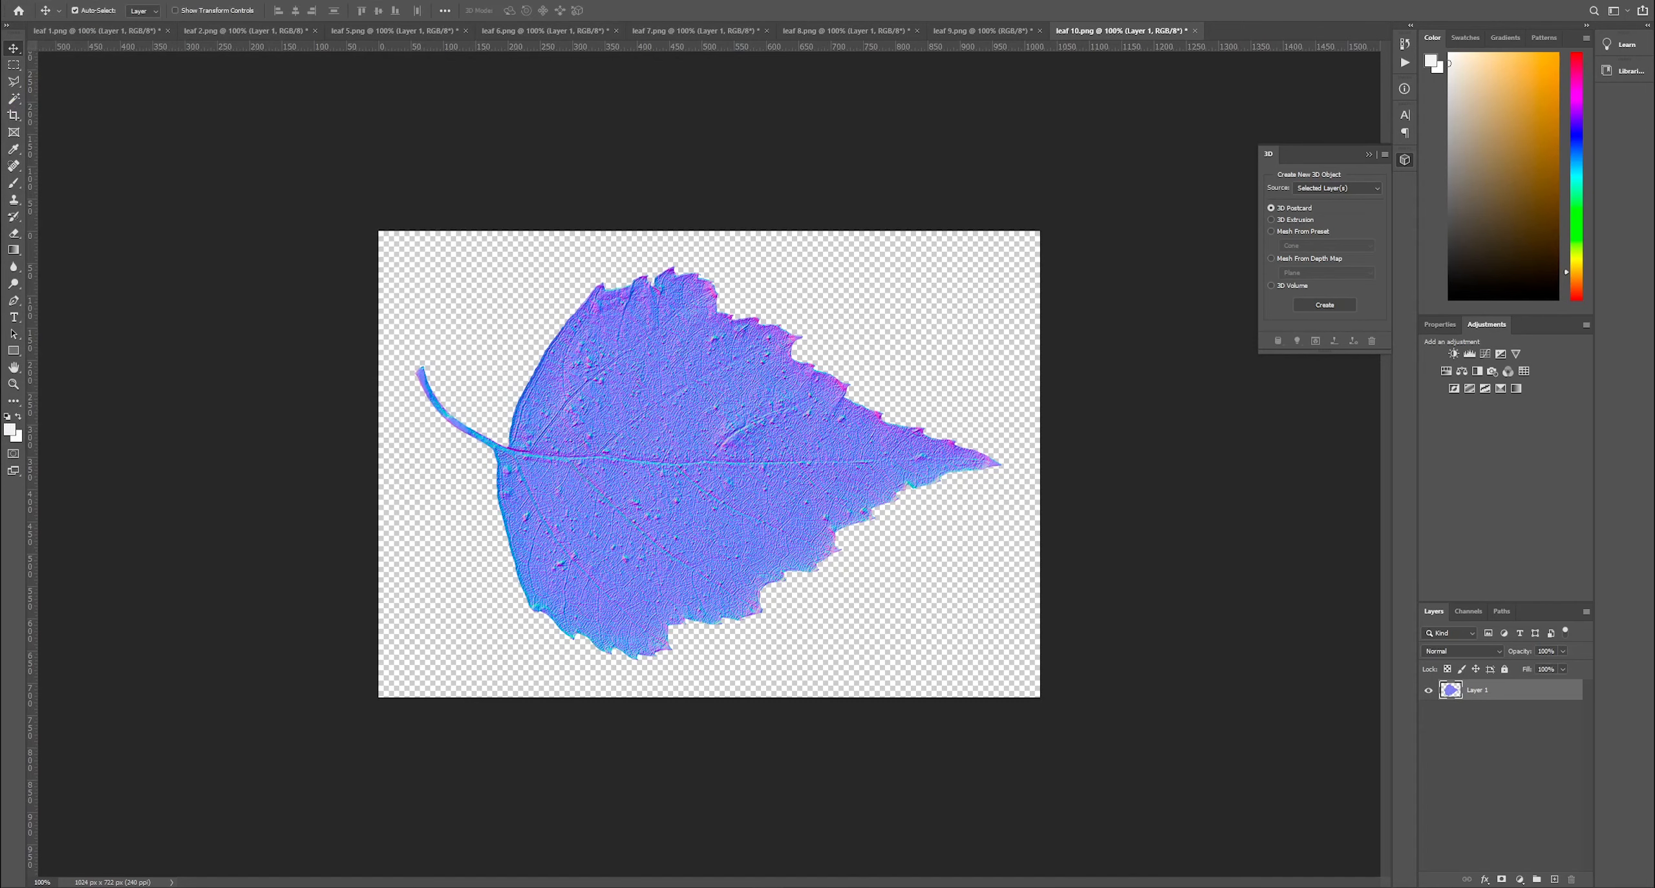
left_click(954, 840)
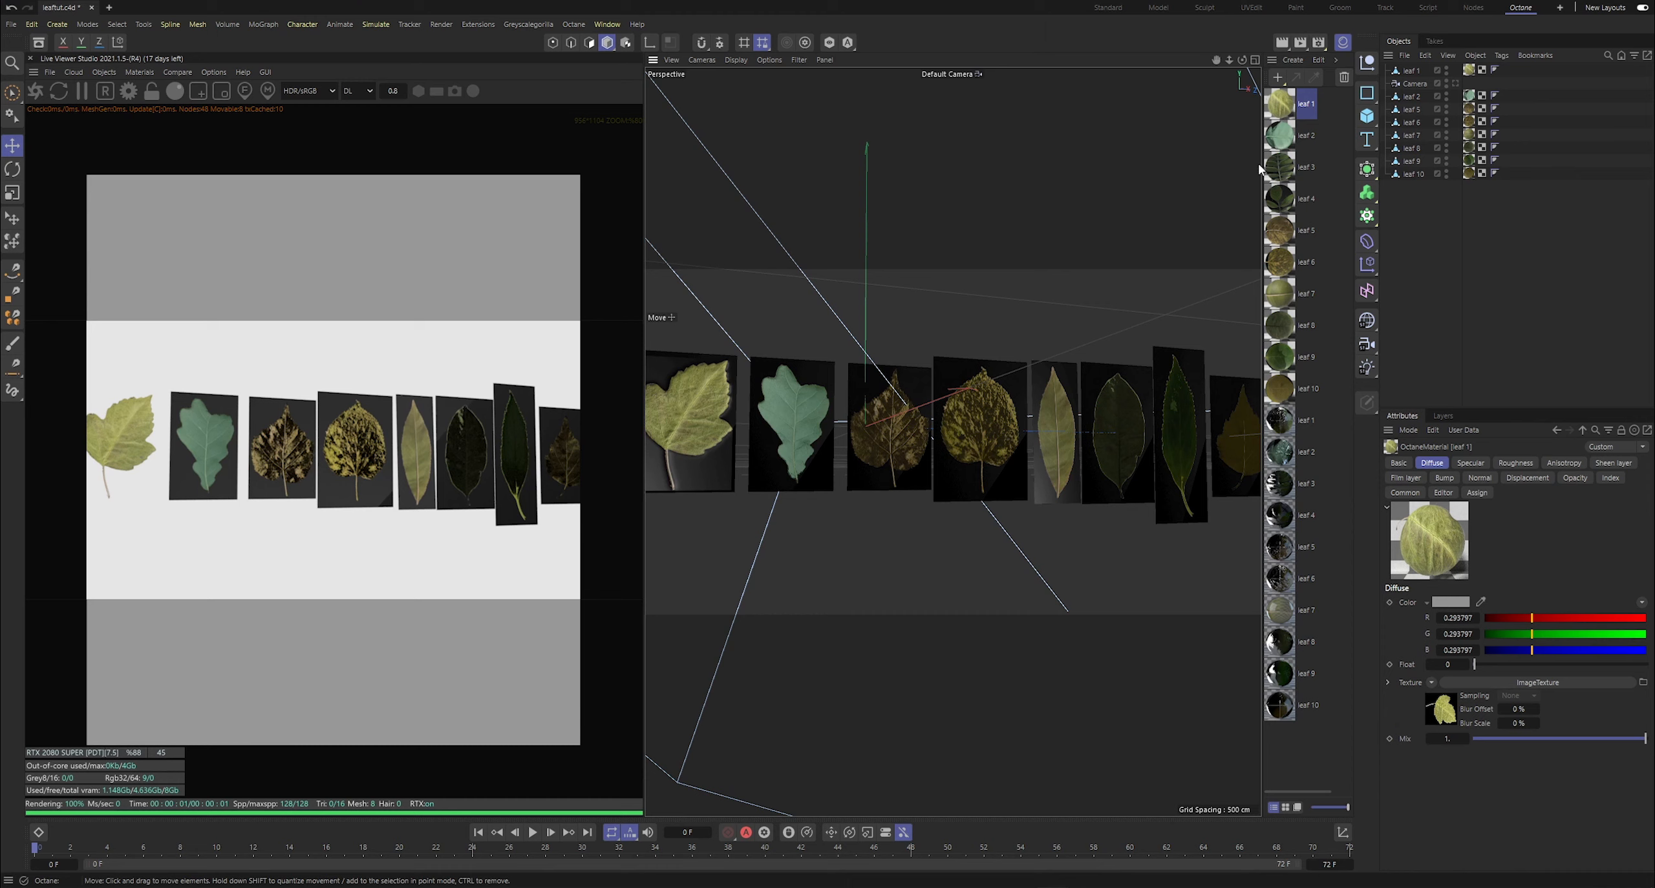
- Open the leaf 2 material in the Octane Node Editor and spread out its image texture nodes
double_click(1281, 135)
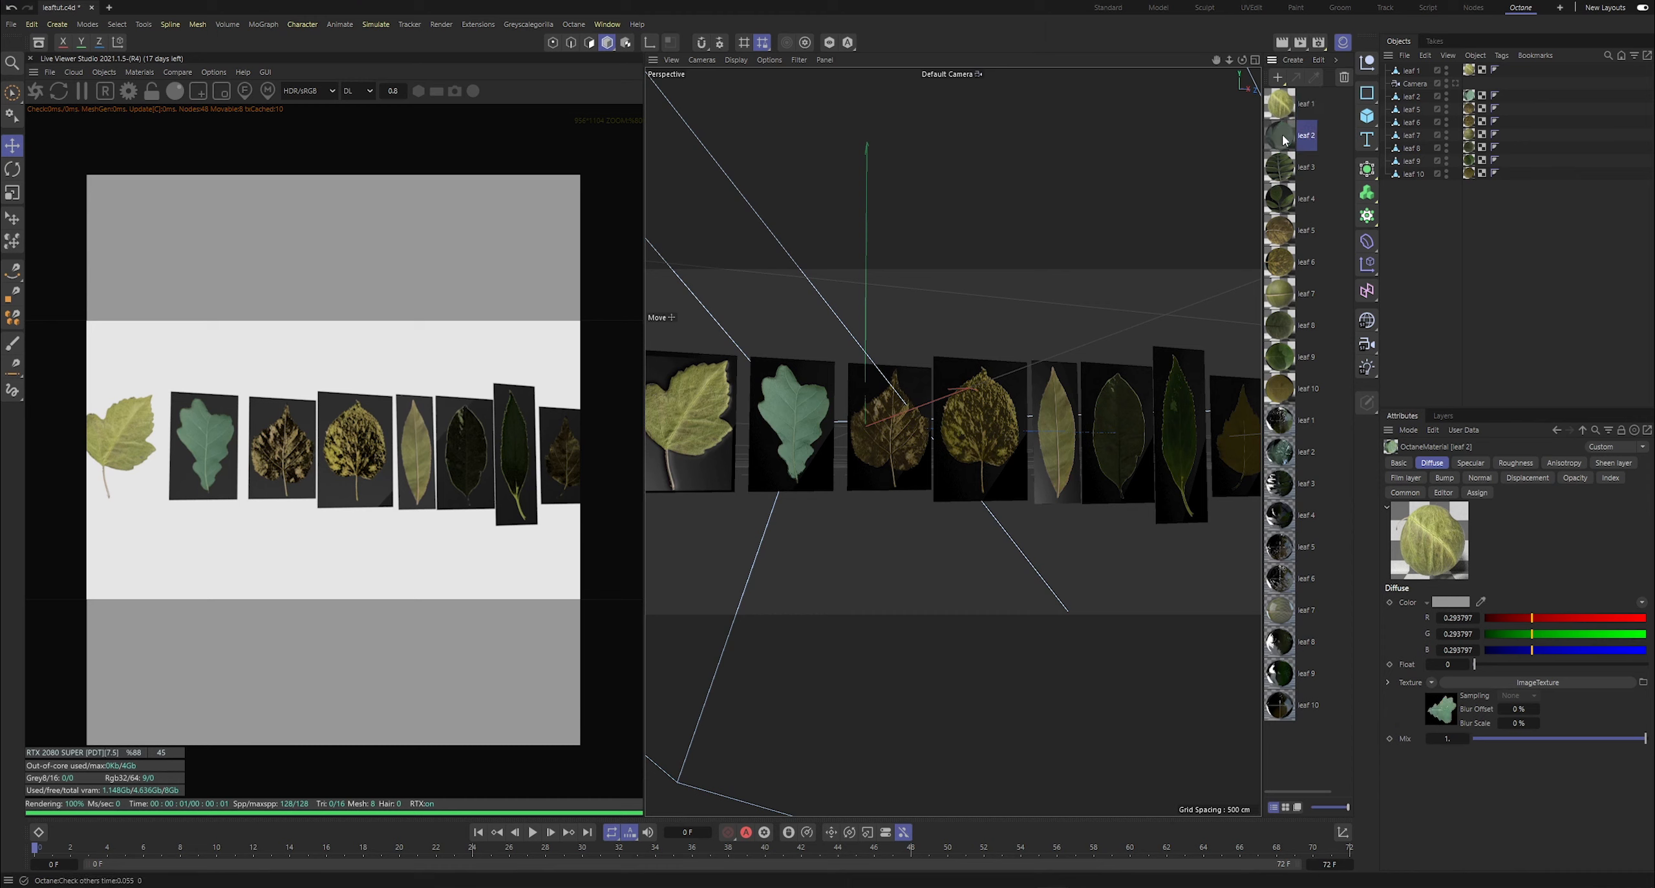
left_click(524, 381)
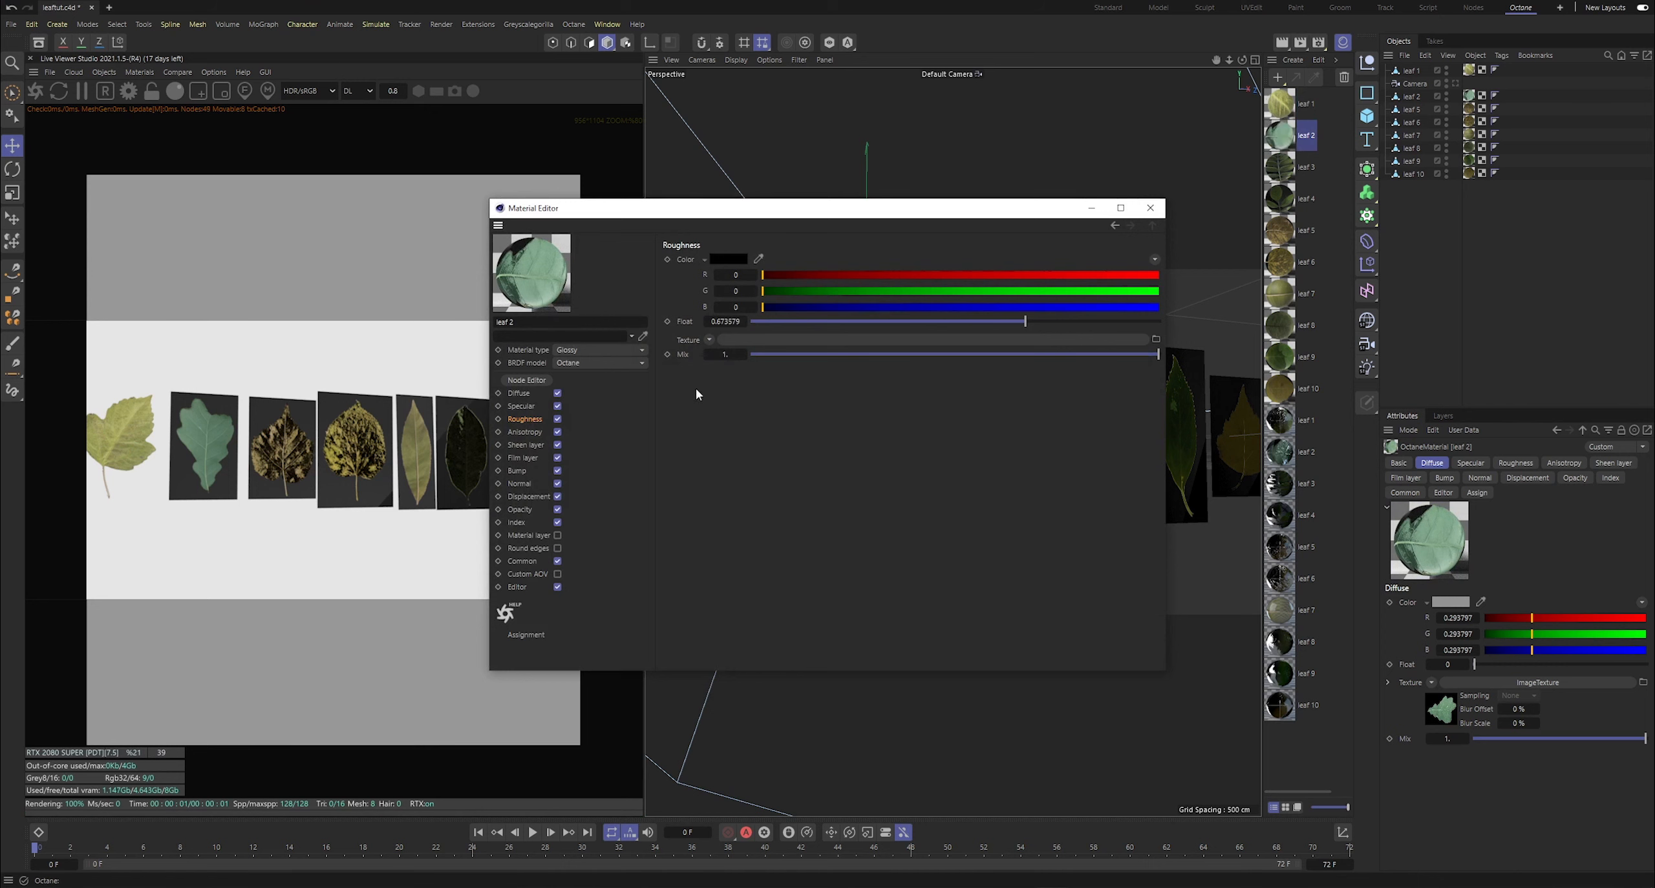
left_click_drag(999, 510, 891, 457)
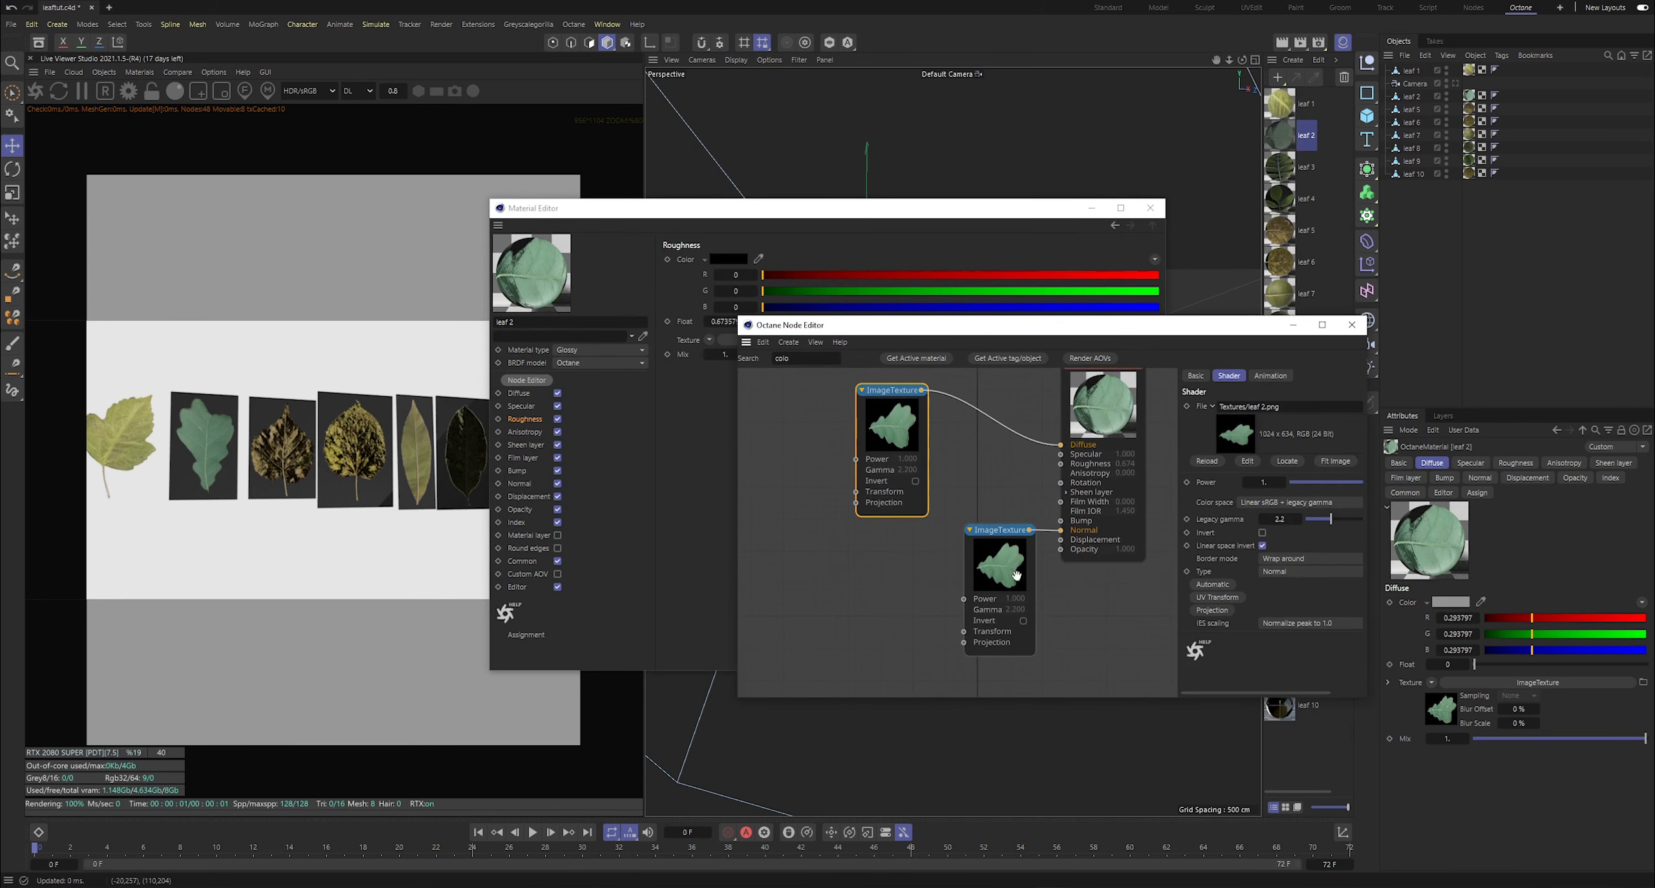
left_click_drag(1028, 563, 863, 586)
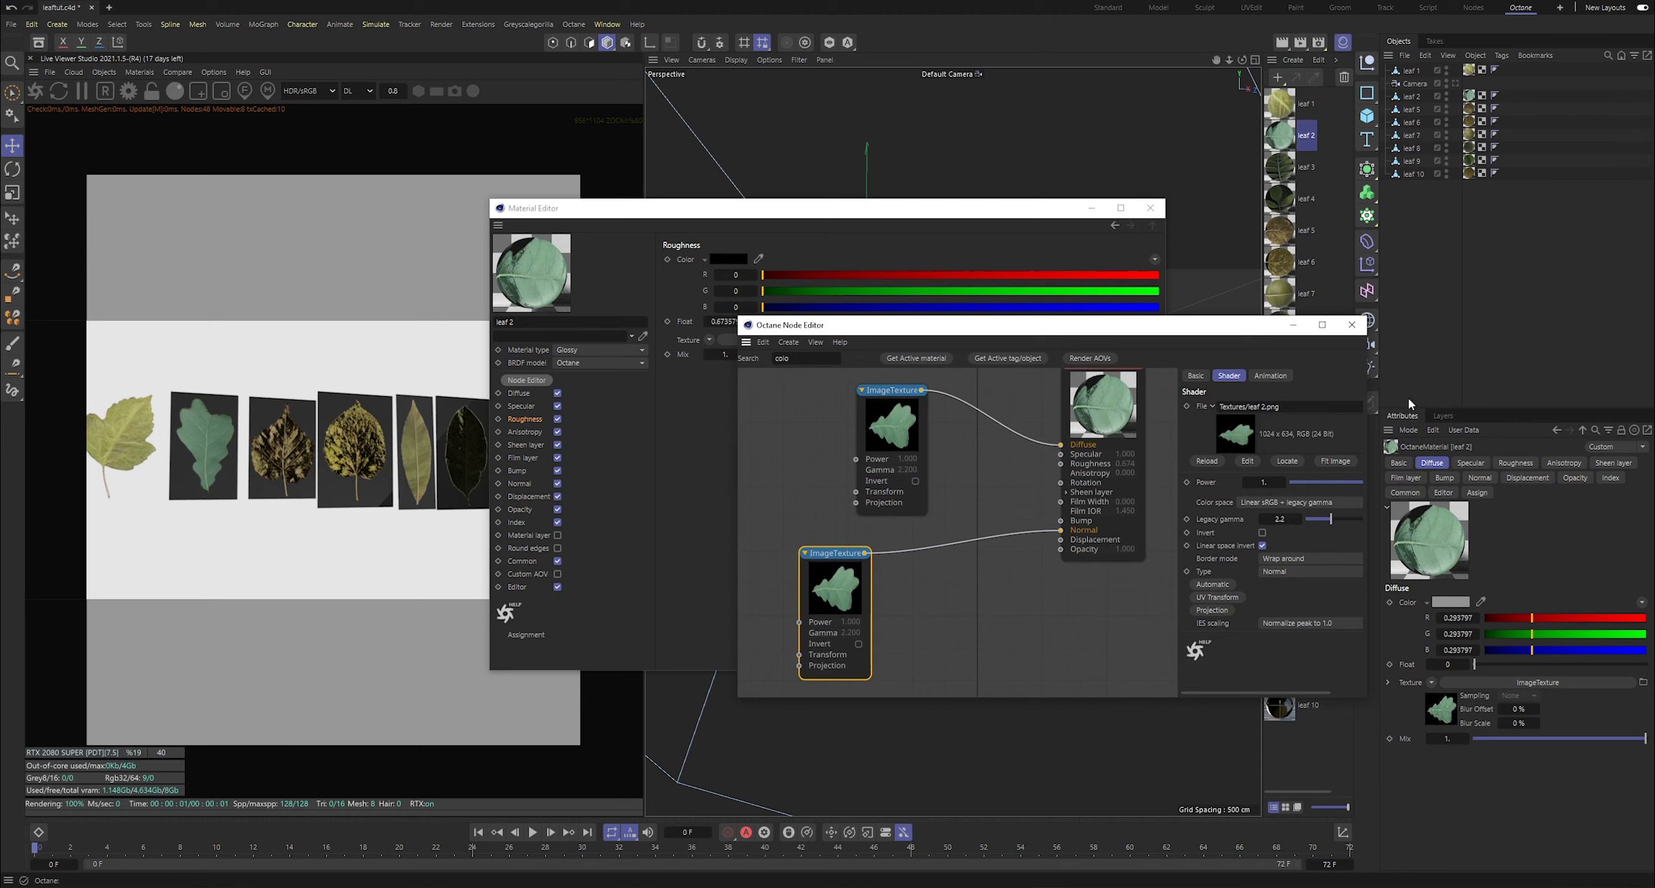
left_click_drag(1368, 384, 1545, 383)
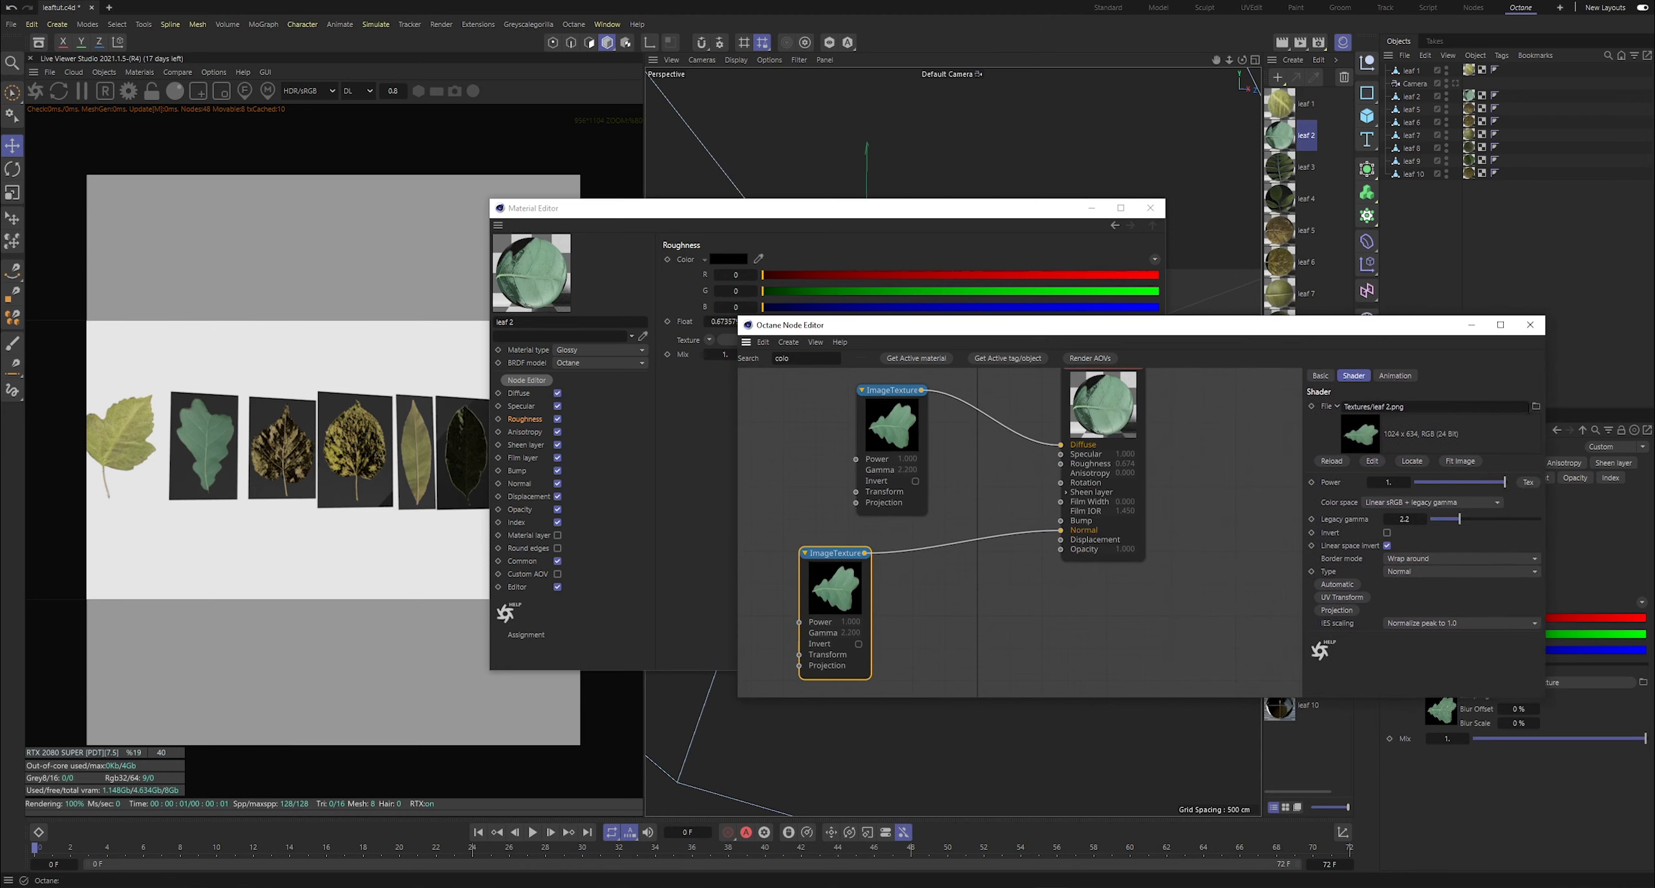
- Load leaf 2 from the Textures/normals folder into the texture feeding Normal, copying the image to the project location
left_click(1536, 406)
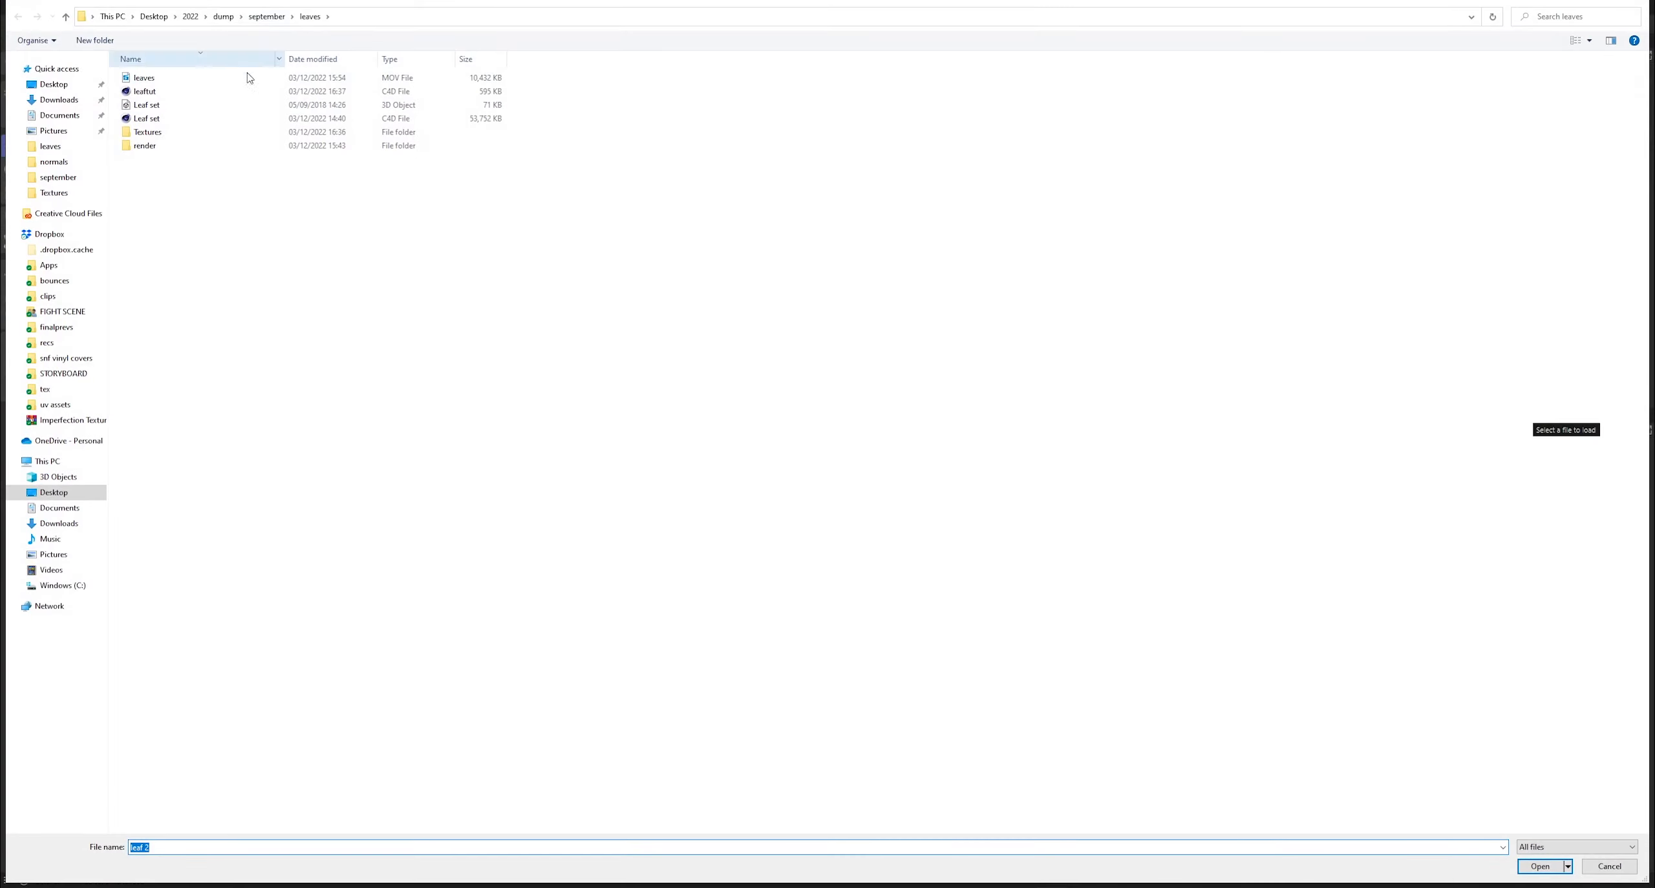
left_click(208, 135)
double_click(209, 136)
double_click(156, 91)
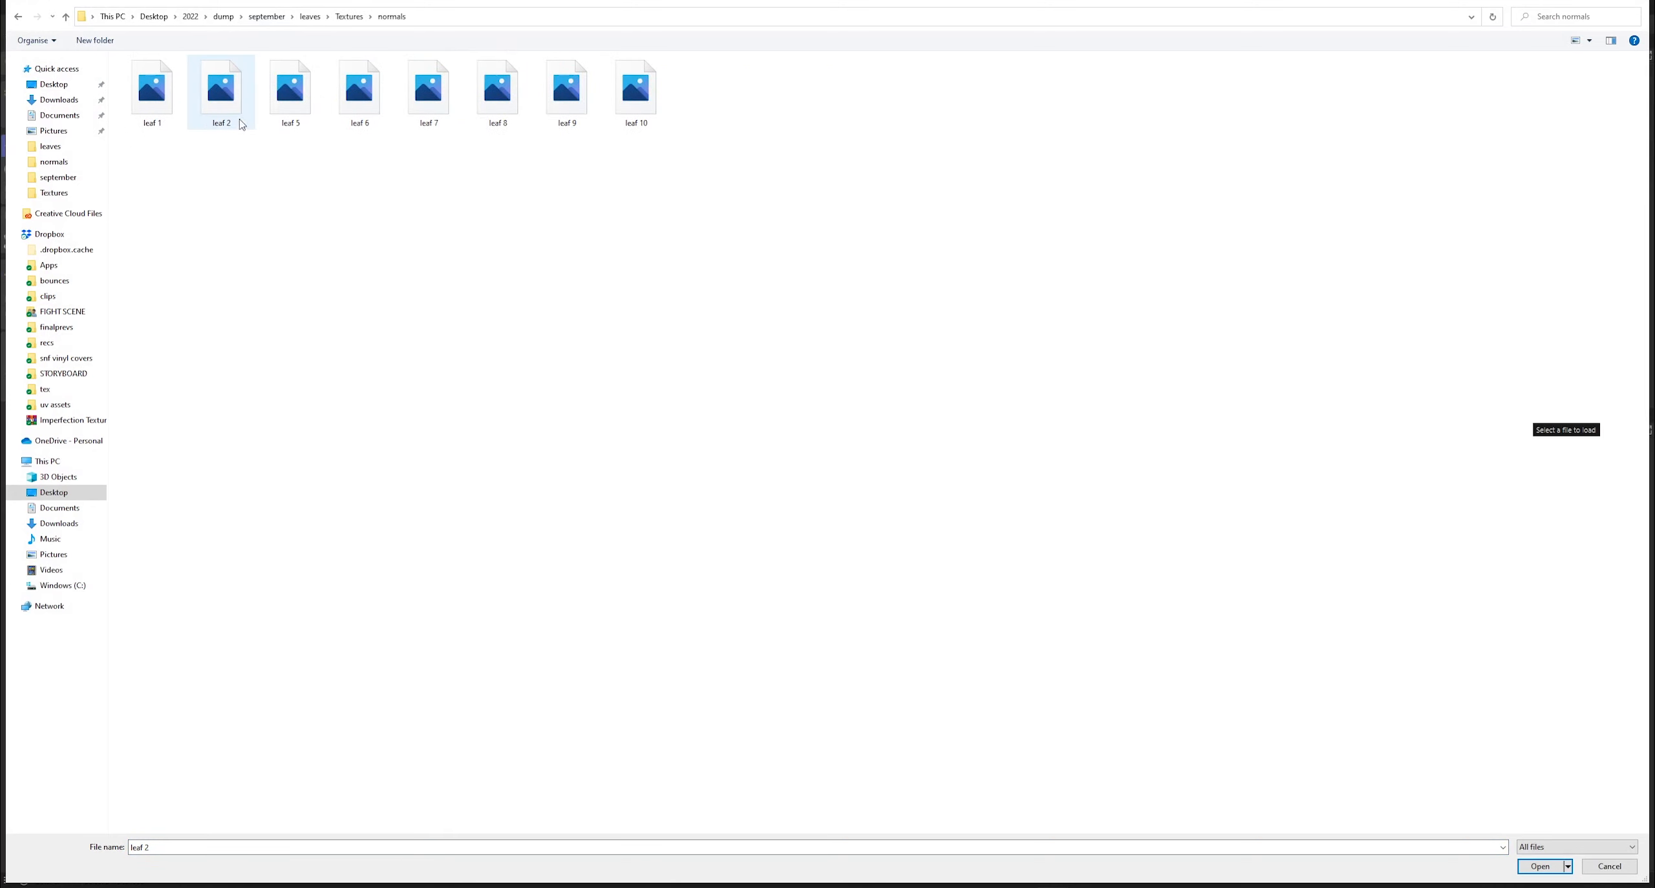
left_click(220, 107)
key("Return")
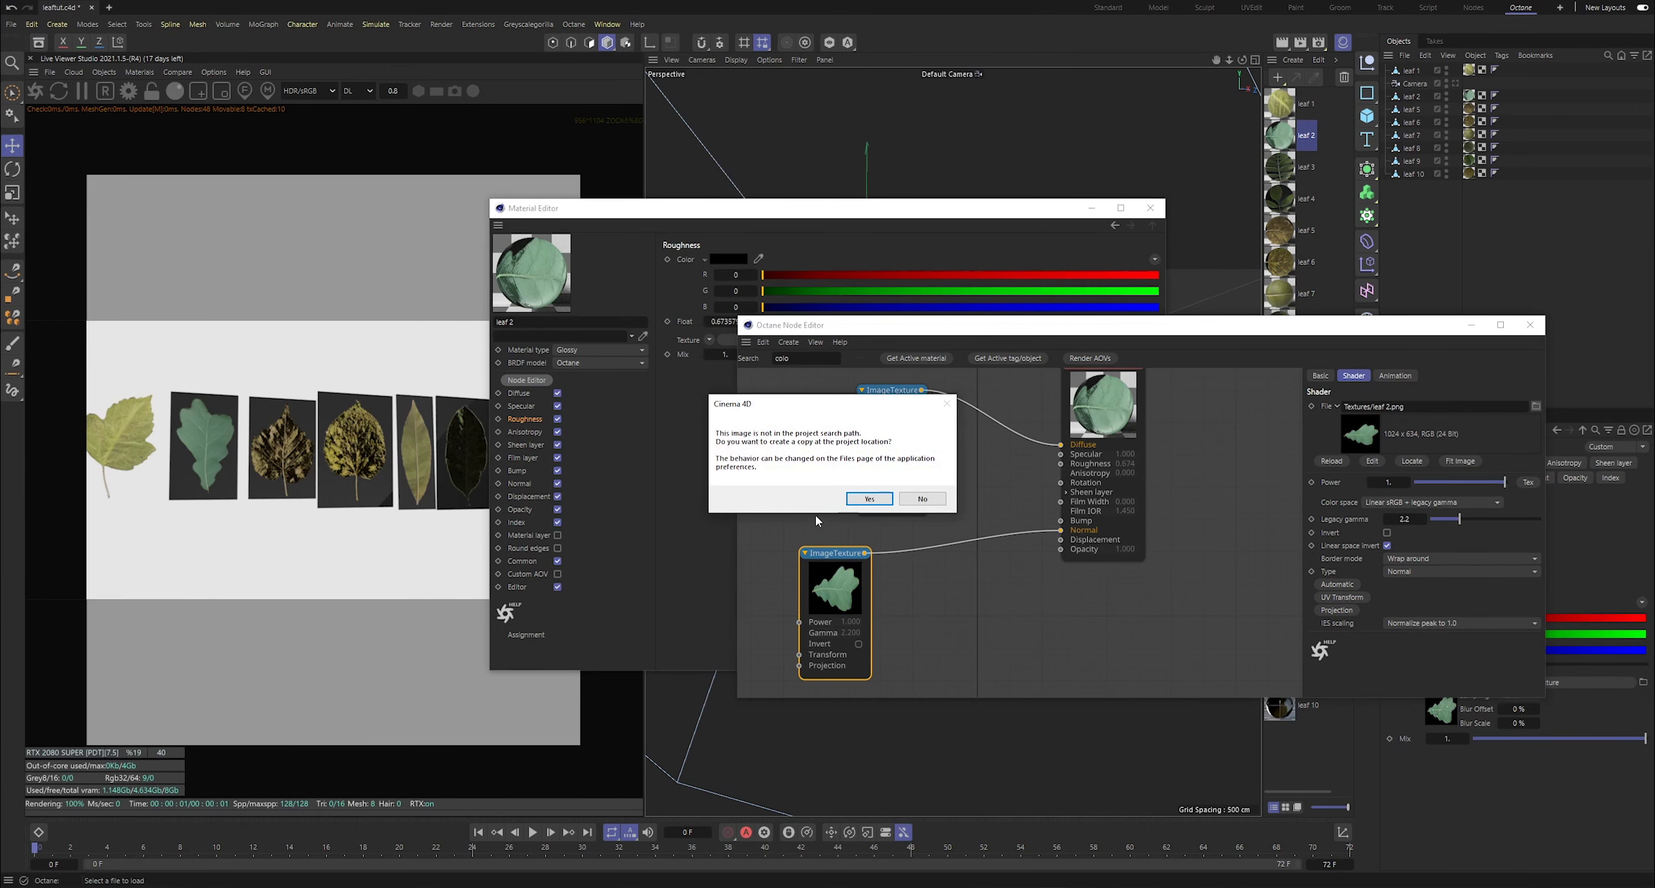
left_click(858, 493)
- Duplicate leaf 2's diffuse texture node, connect the copy to Opacity with its type set to Alpha, and arrange the texture nodes
left_click_drag(838, 587, 889, 568)
left_click(905, 434)
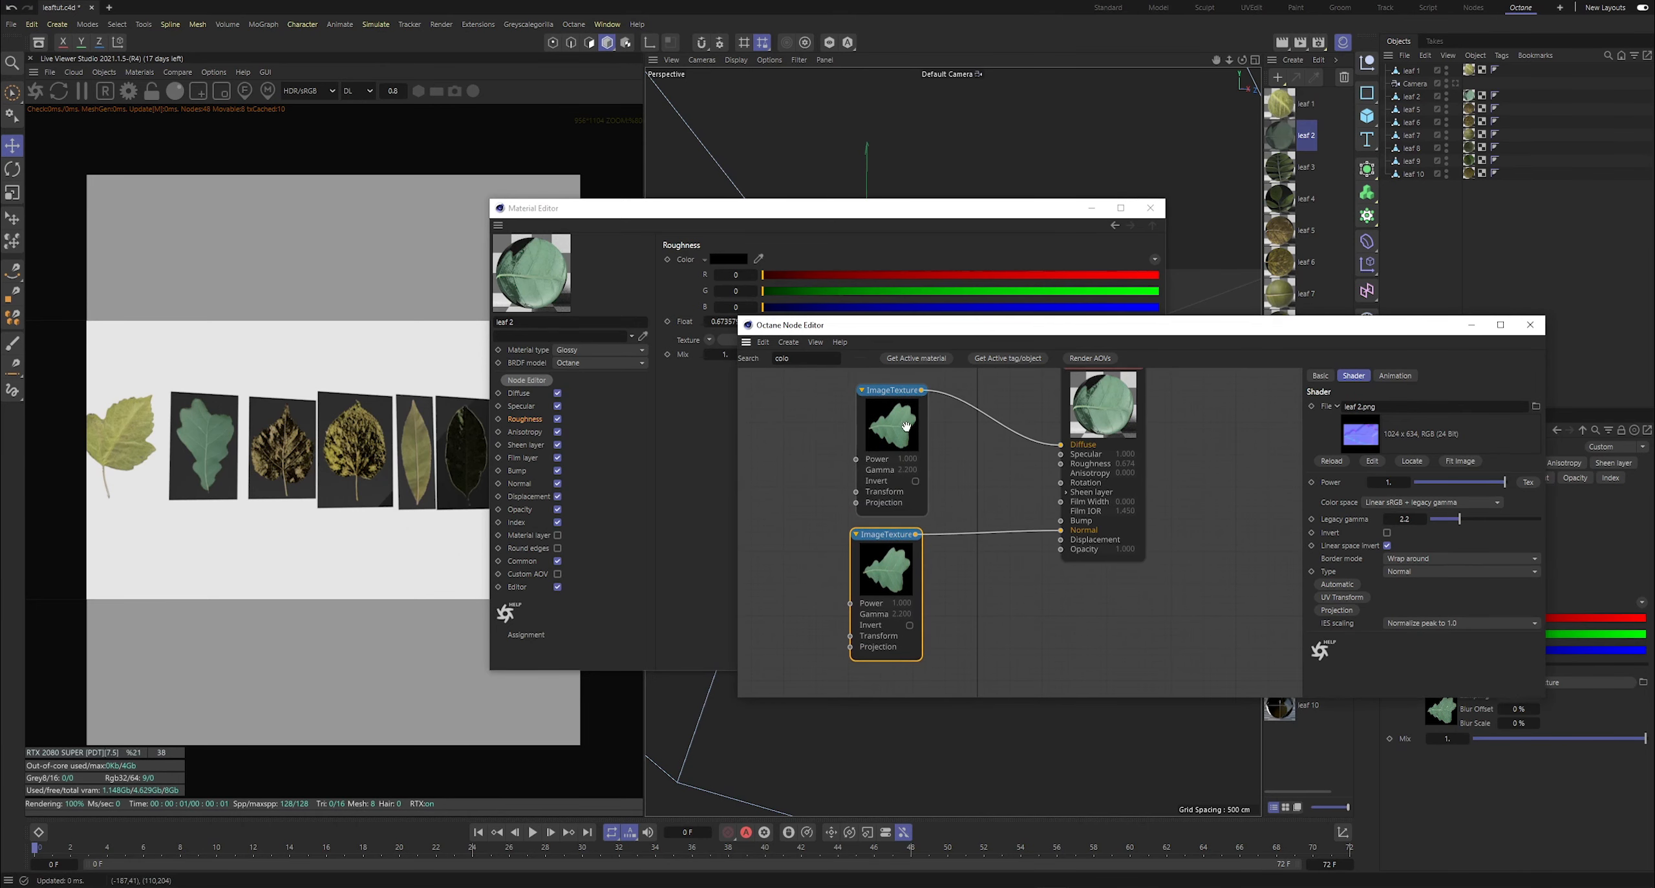
left_click_drag(905, 434, 1060, 549)
left_click(1455, 571)
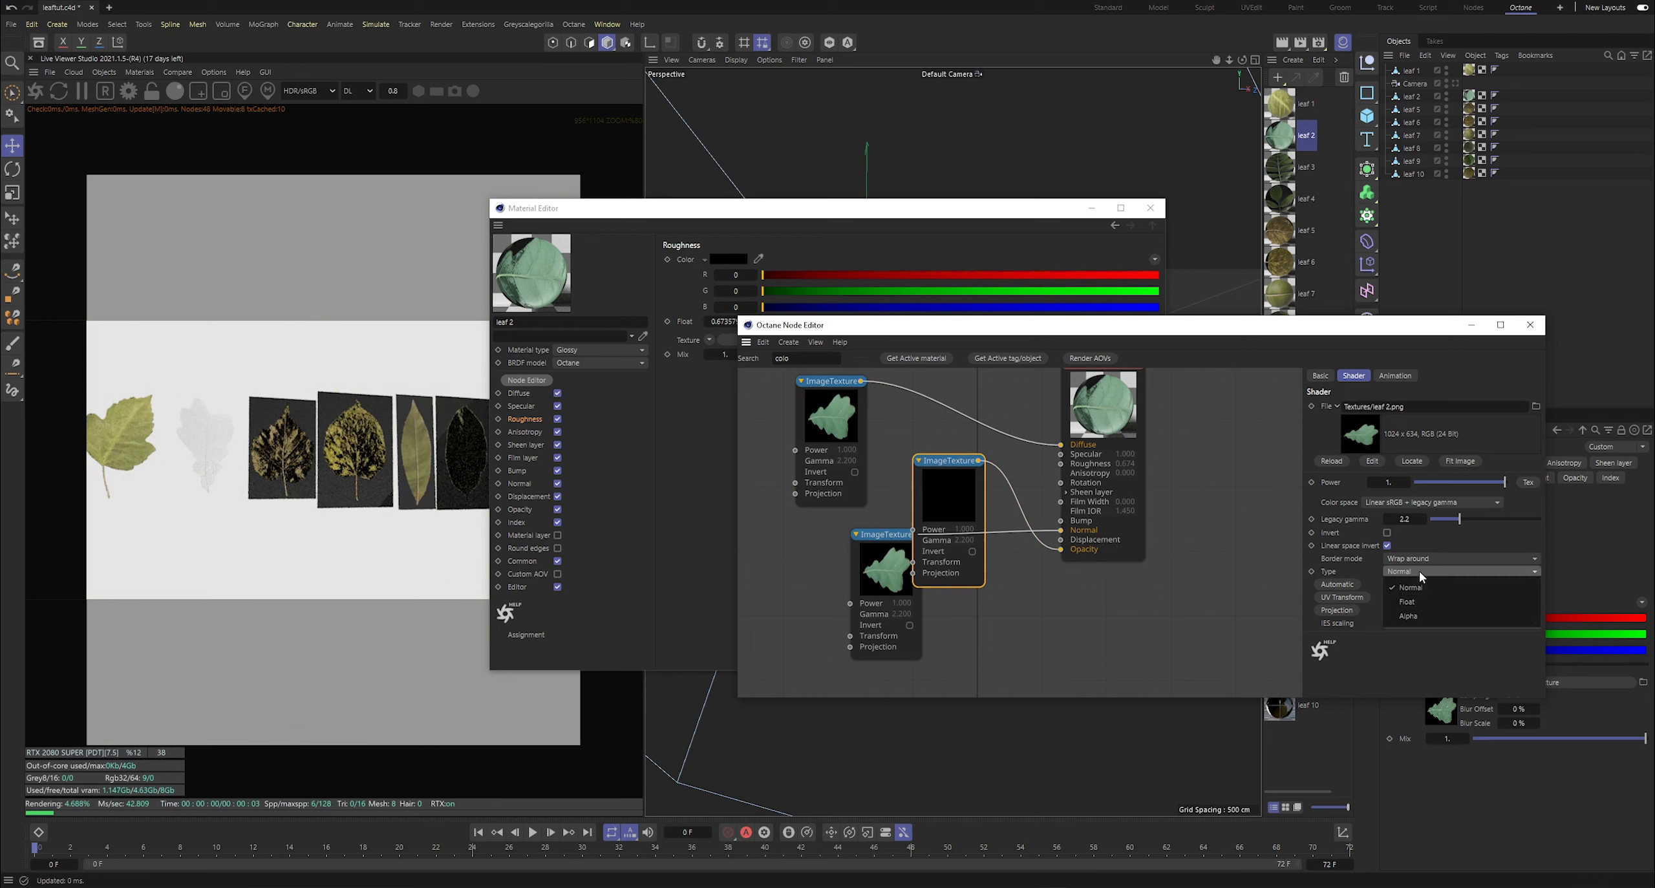
left_click(1417, 617)
left_click_drag(954, 493, 946, 479)
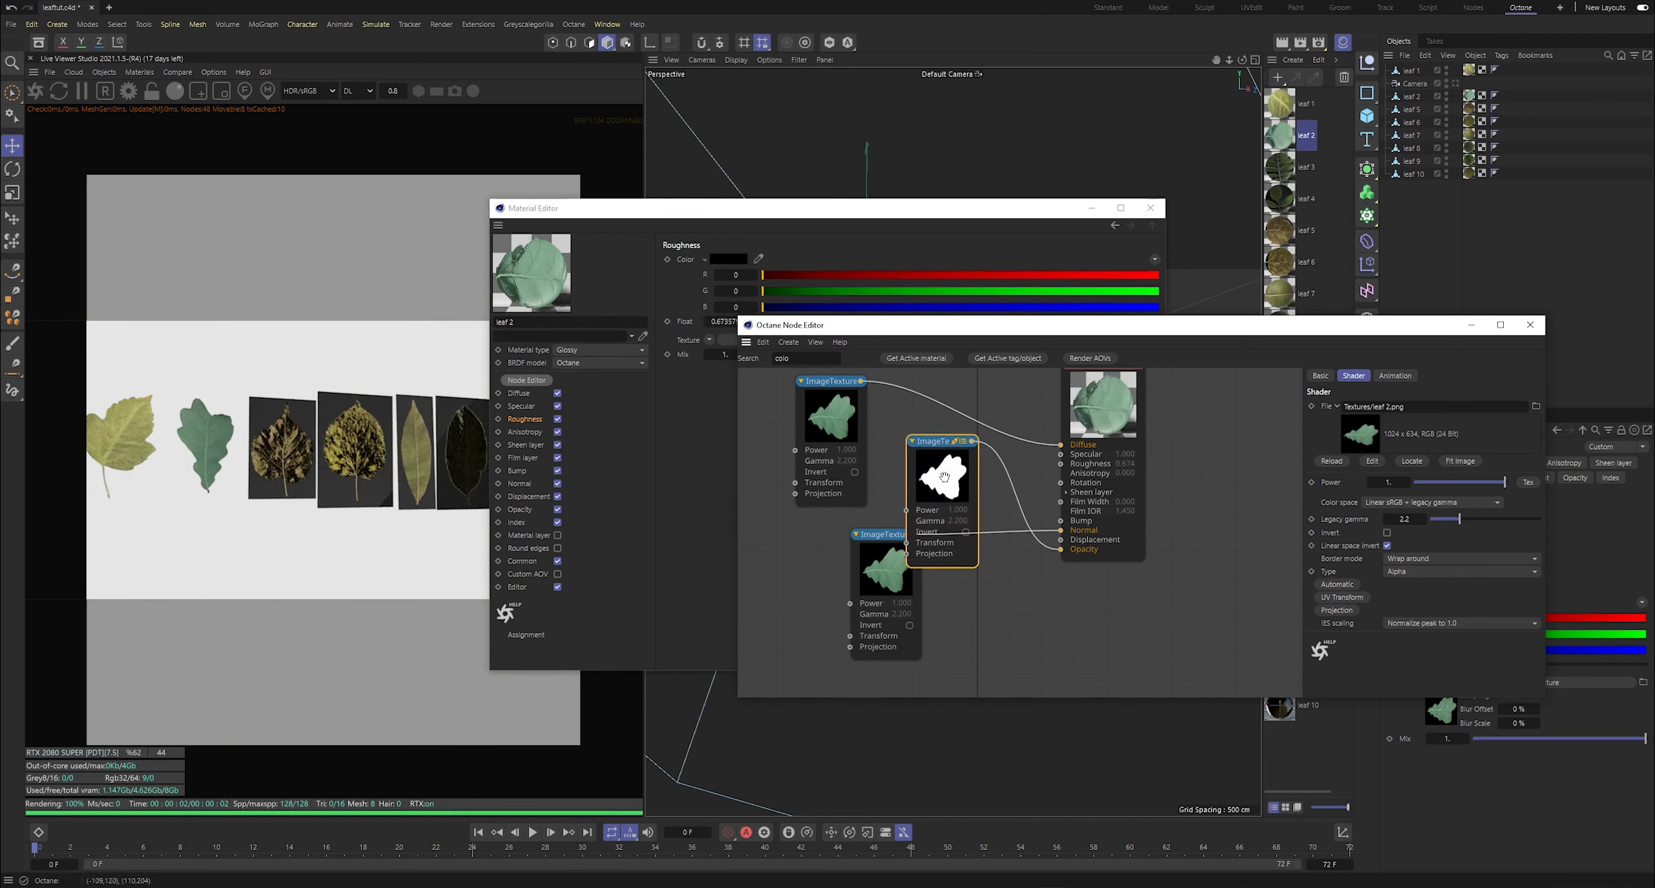
left_click(1435, 573)
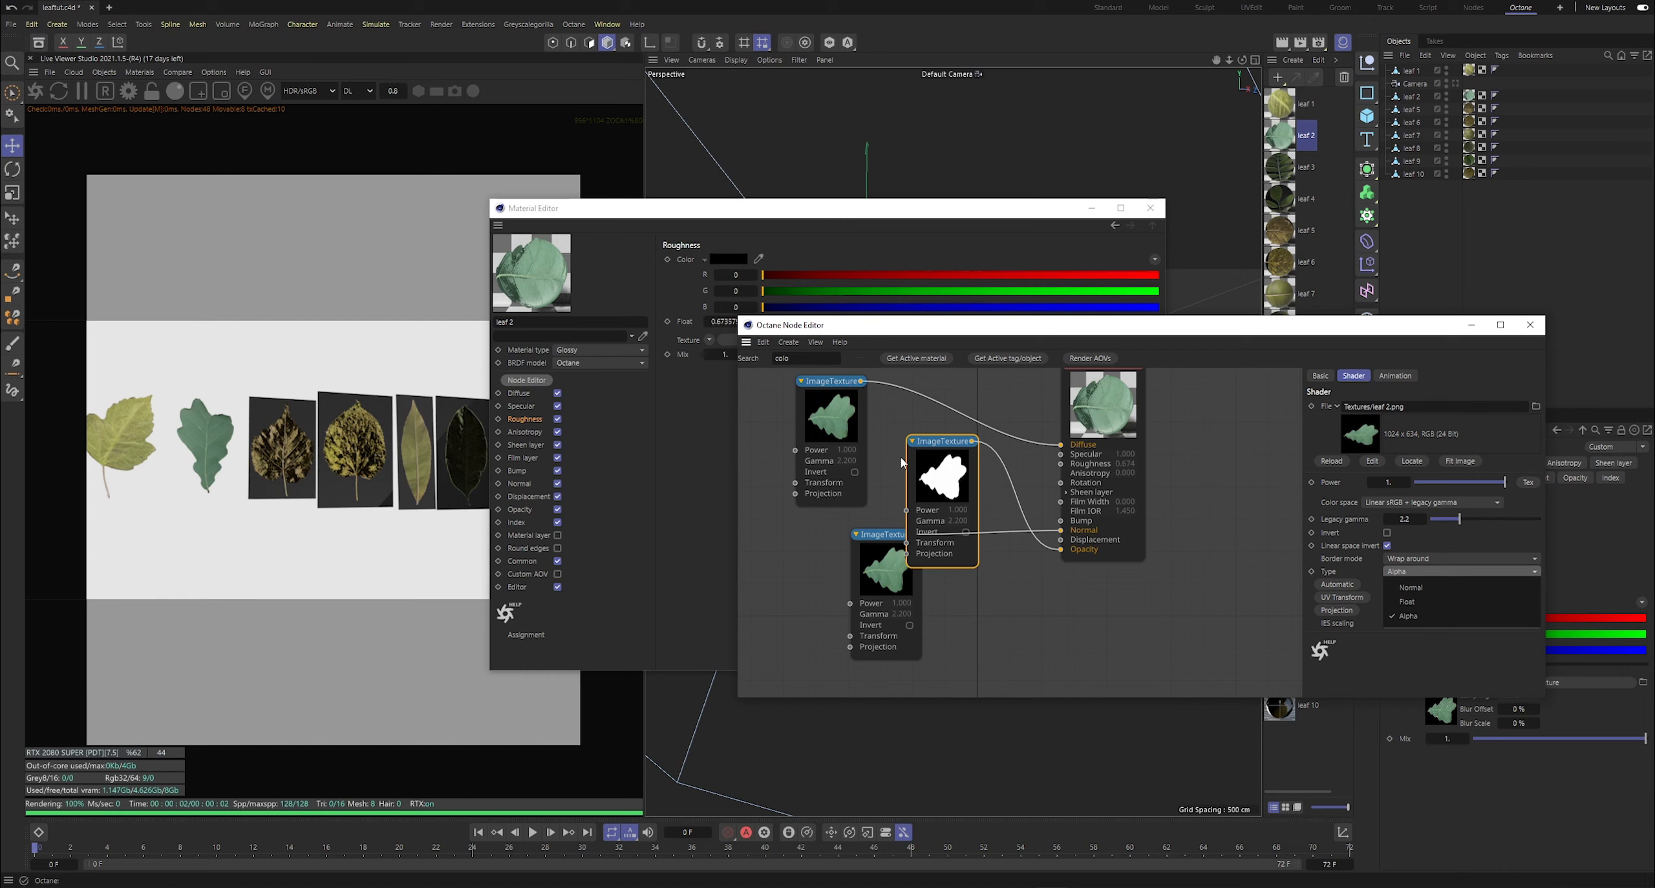
left_click(1417, 548)
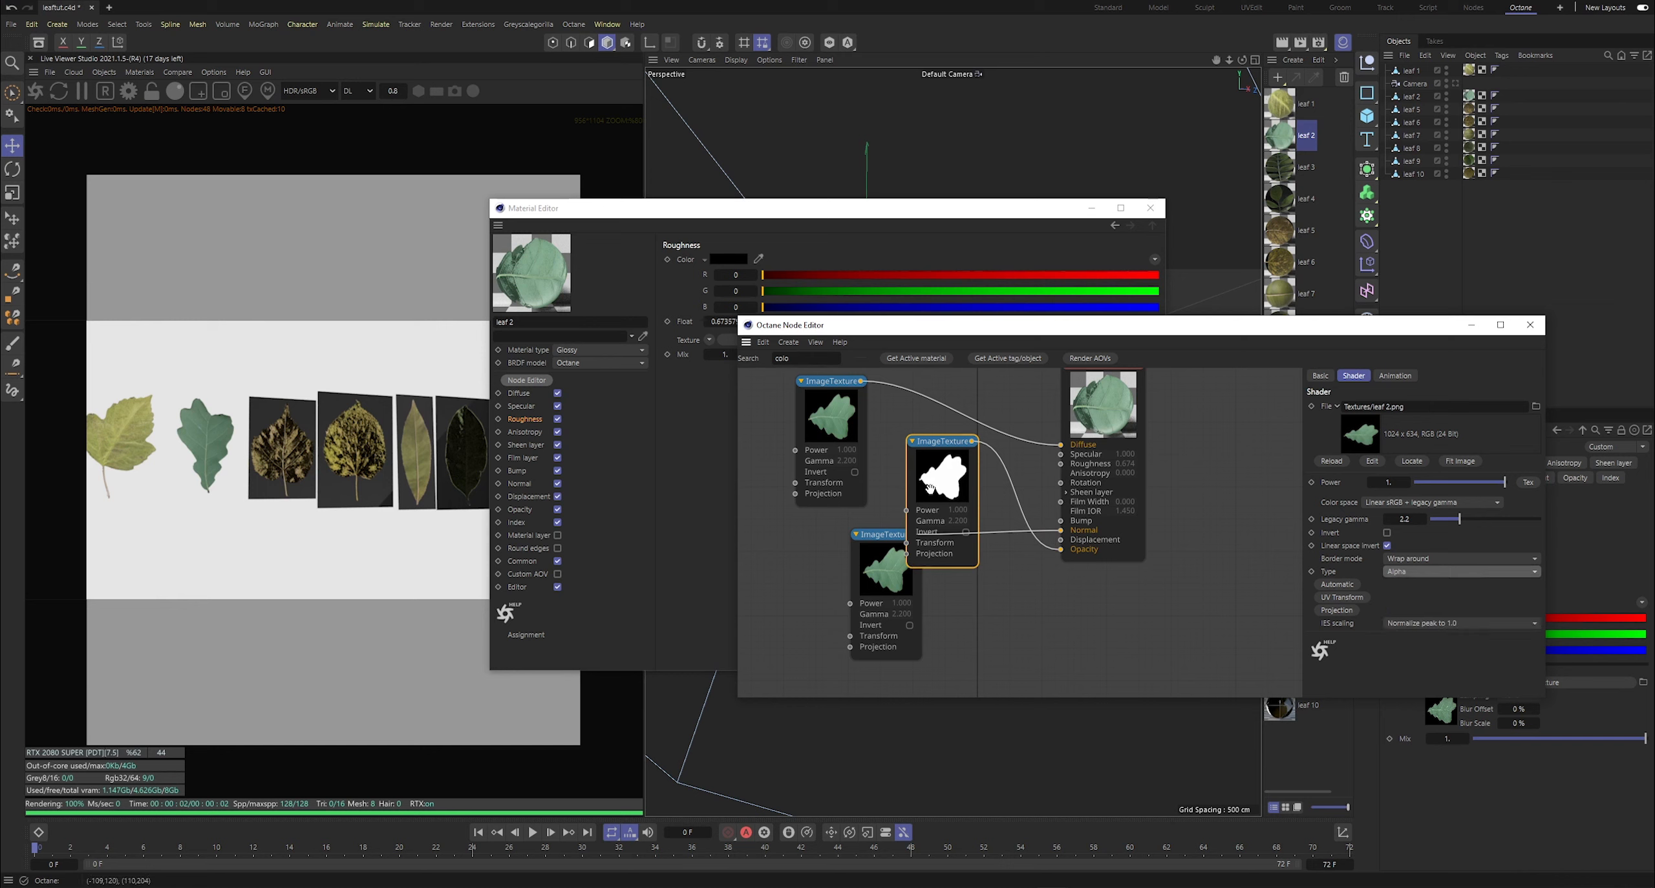
left_click_drag(929, 488, 906, 550)
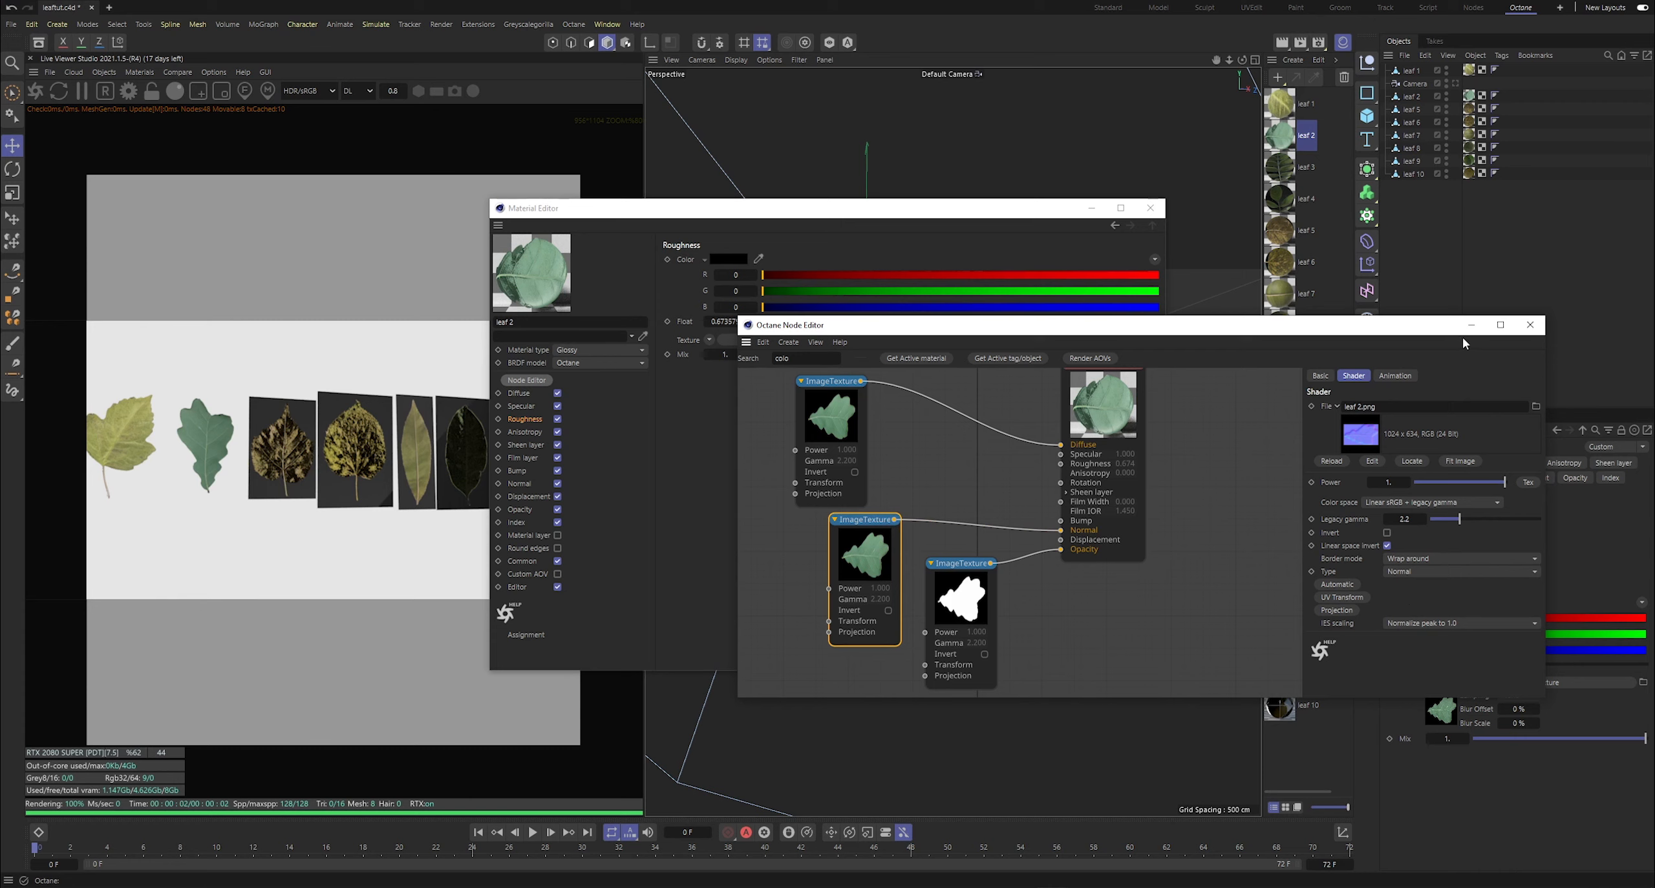
- Open the leaf 5 material in the Octane Node Editor and separate its normal texture node from the diffuse one
left_click(1103, 209)
double_click(1283, 231)
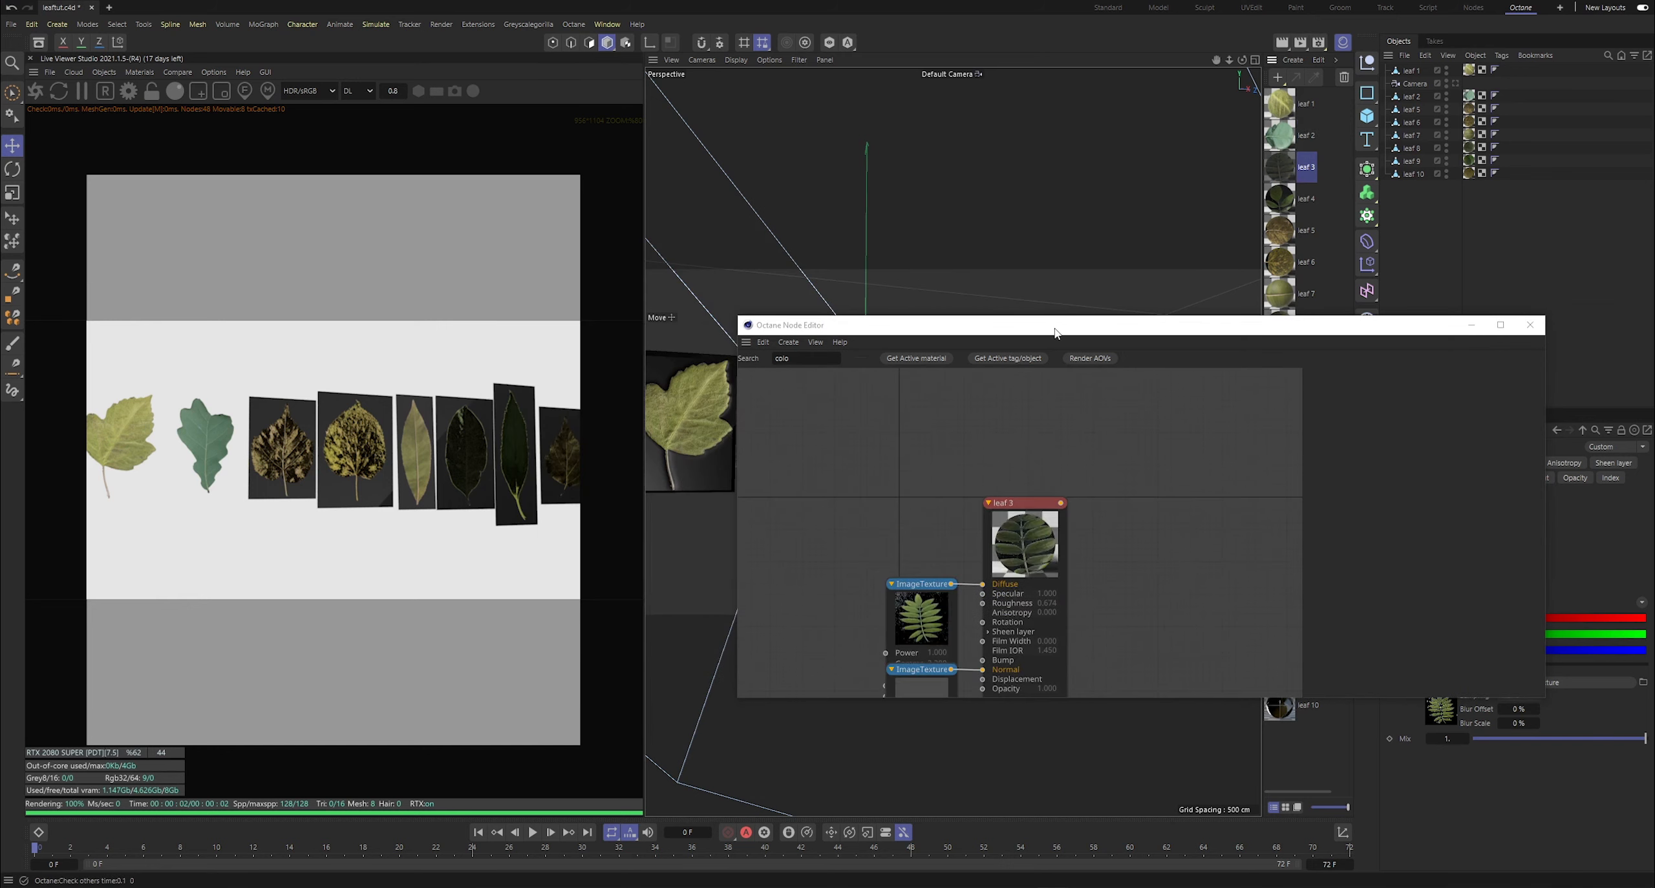
left_click(1098, 224)
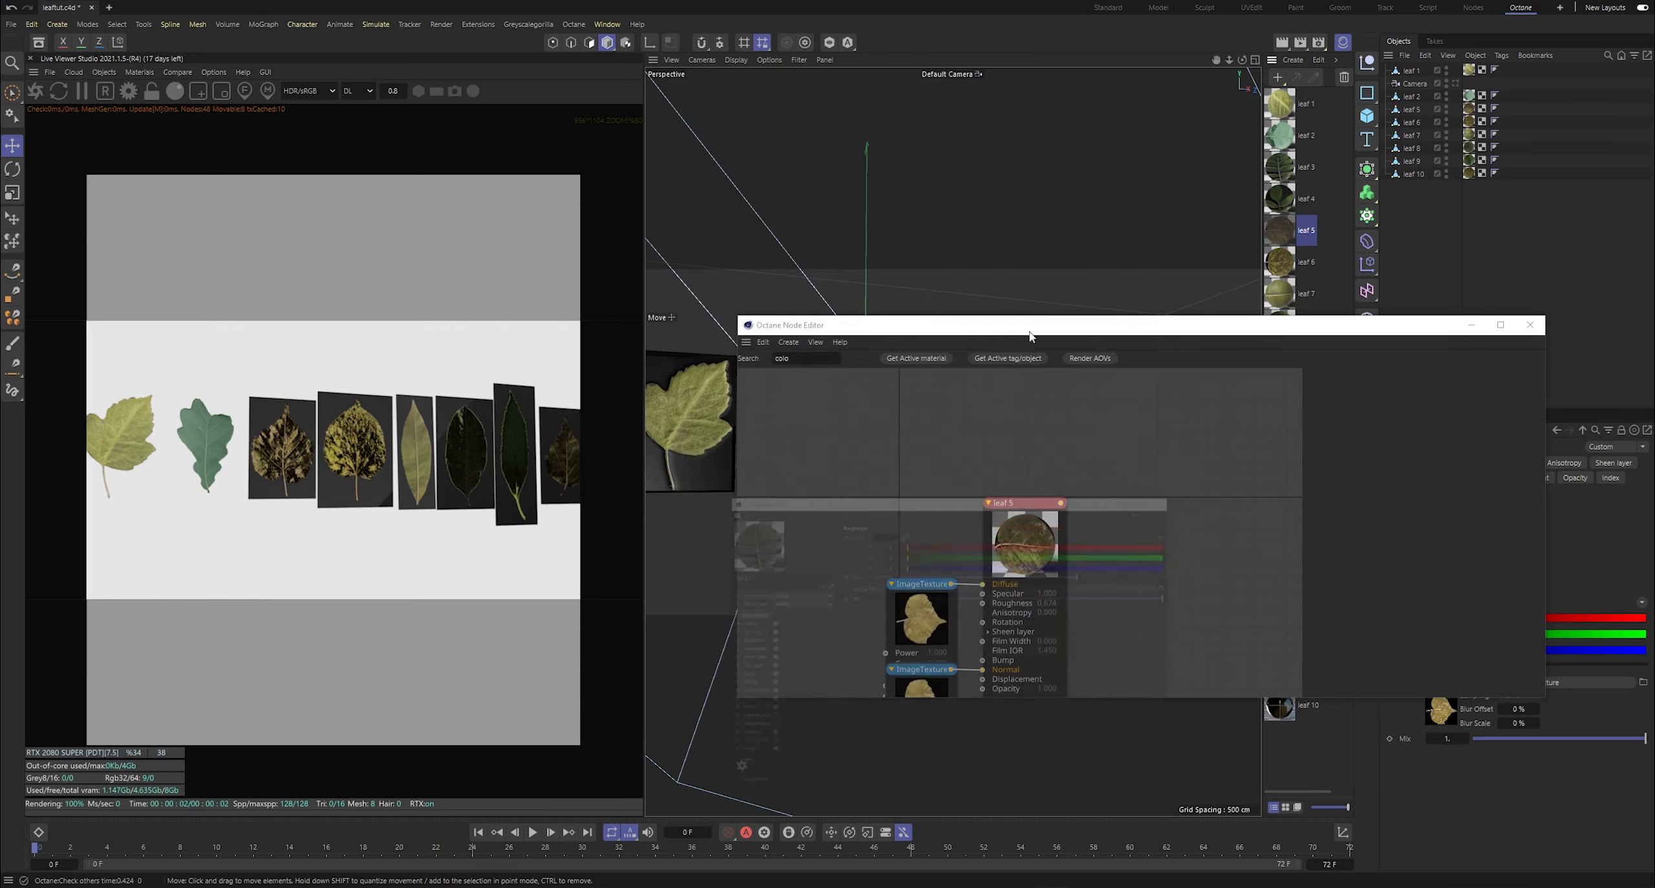
middle_click_drag(936, 683, 994, 533)
left_click_drag(994, 532, 916, 563)
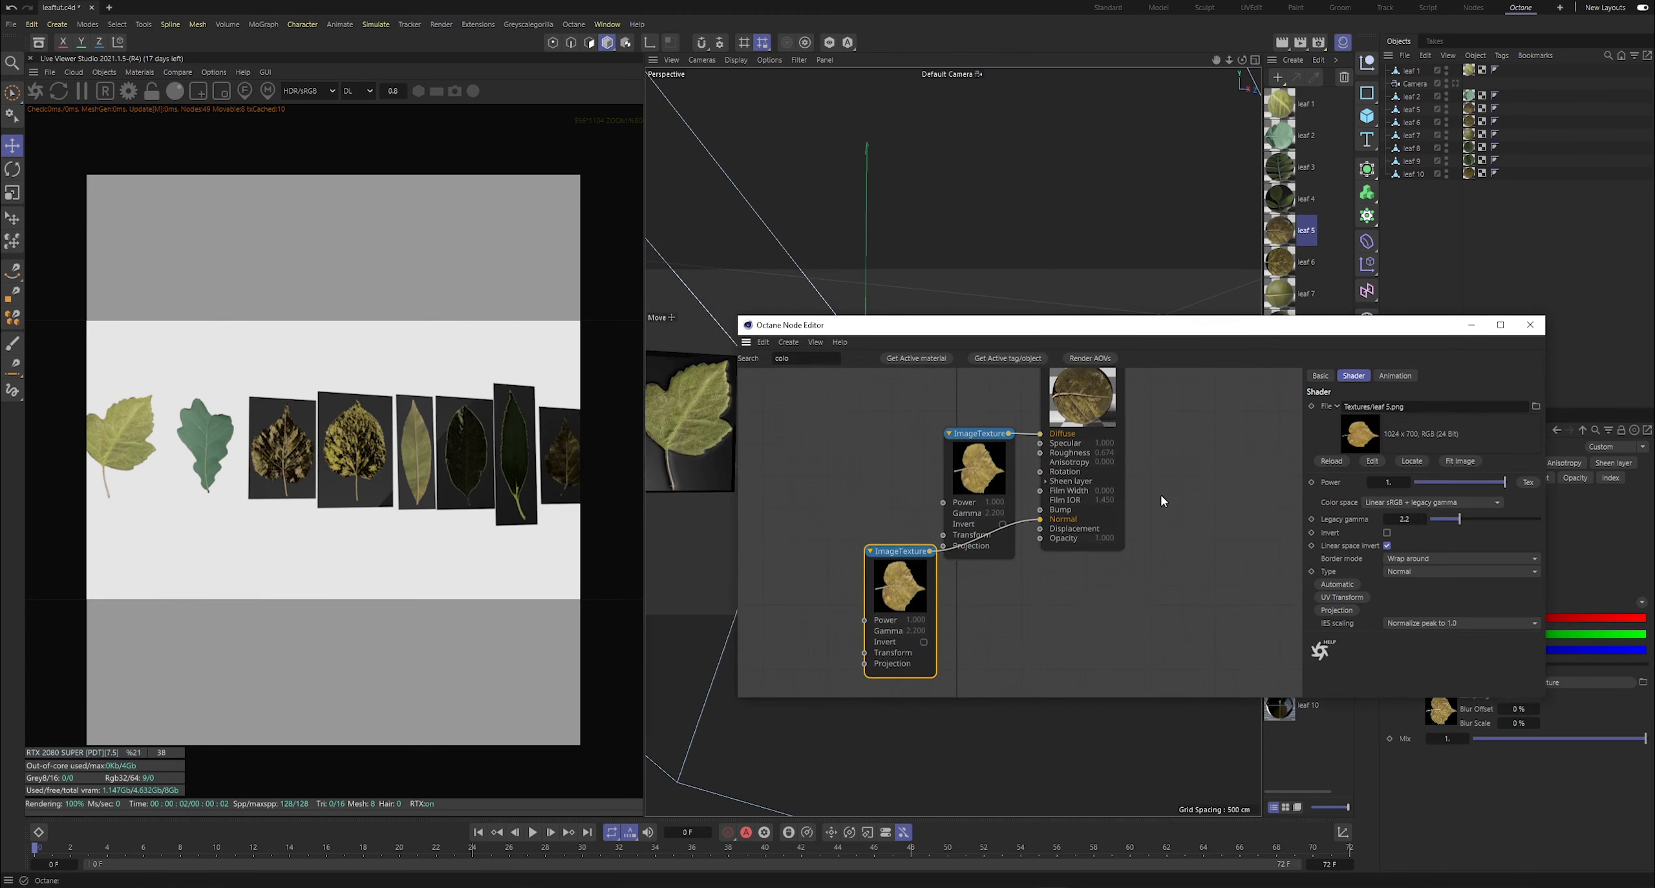
- Load leaf 5 from the normals folder into the texture feeding Normal, copying the image to the project location
left_click(1535, 406)
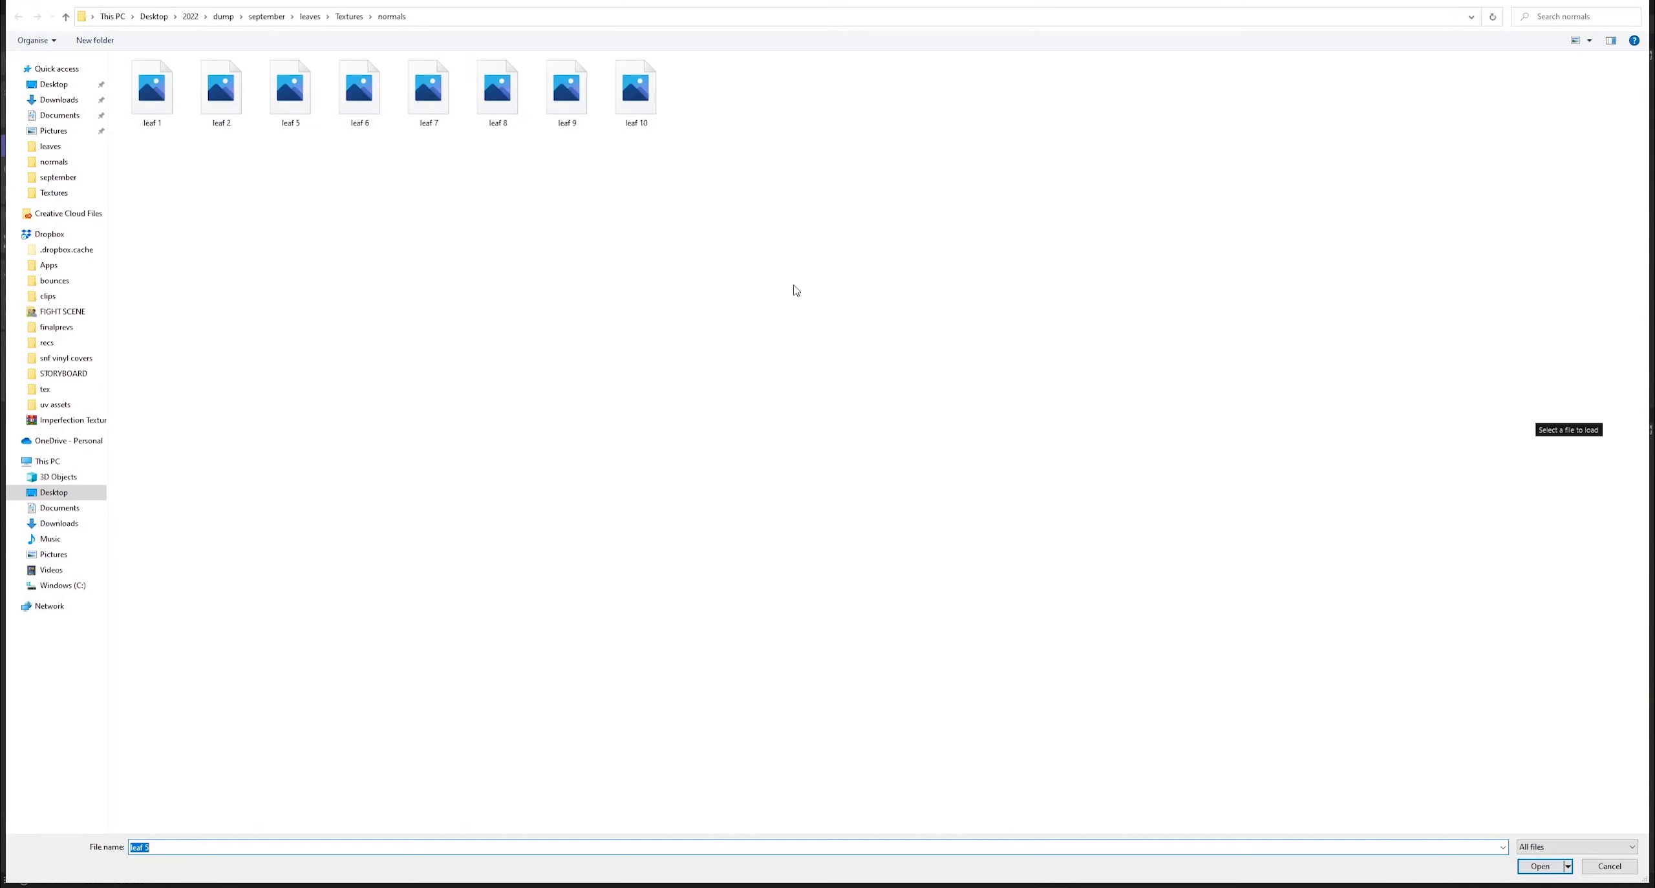
double_click(312, 99)
left_click(920, 507)
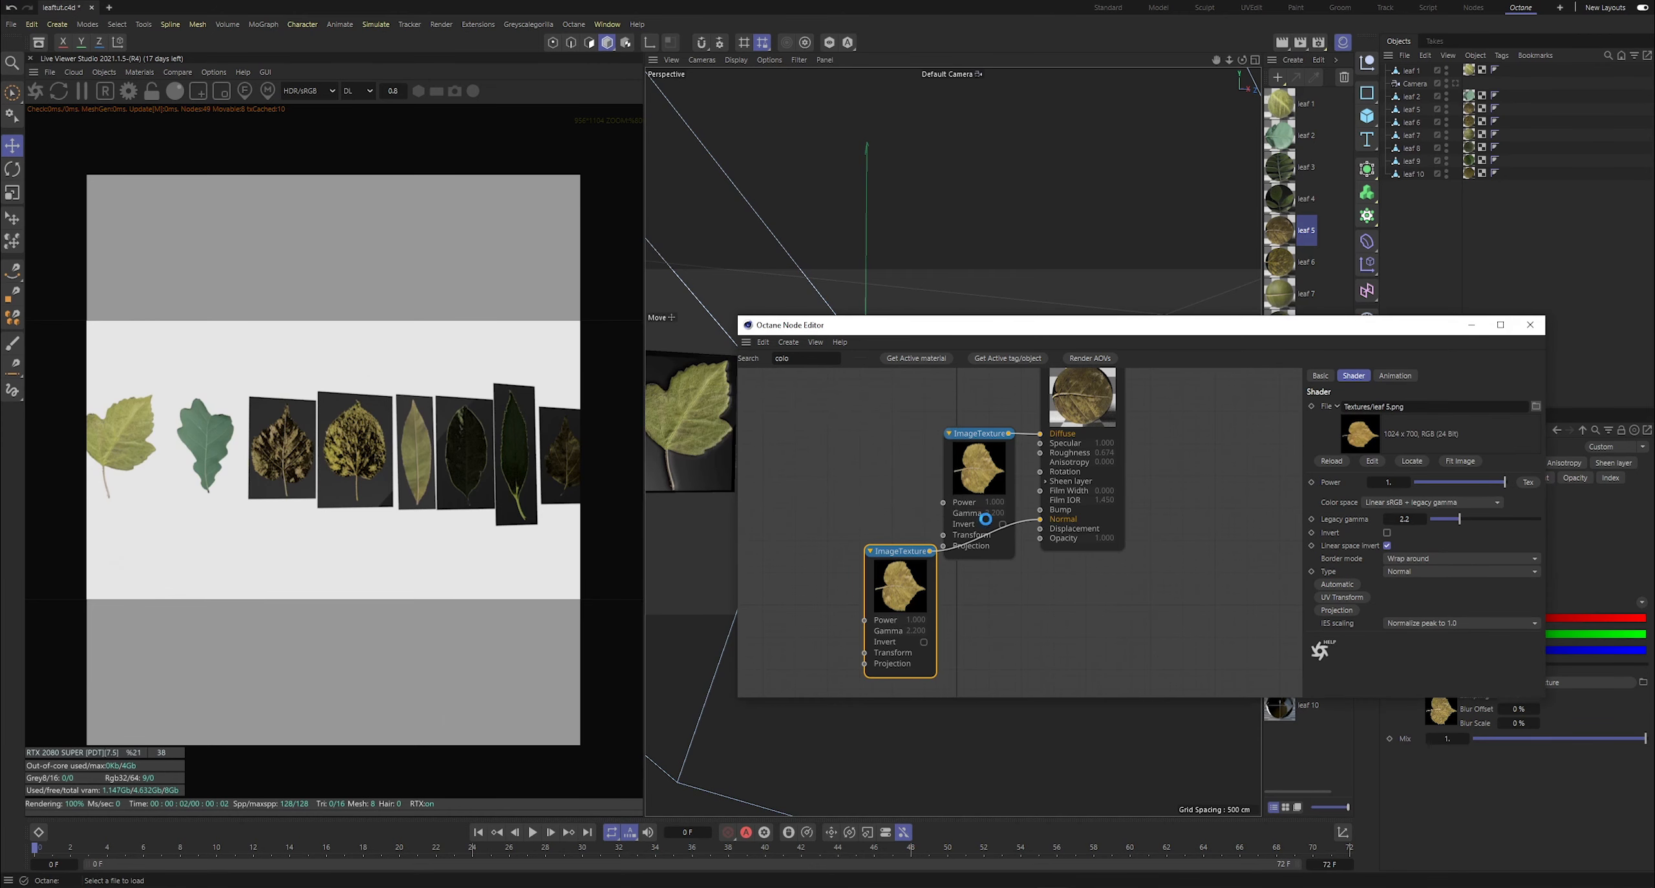
- Duplicate leaf 5's diffuse texture node, connect one to Opacity and set the type to Alpha, and save the project
left_click_drag(991, 476, 846, 434)
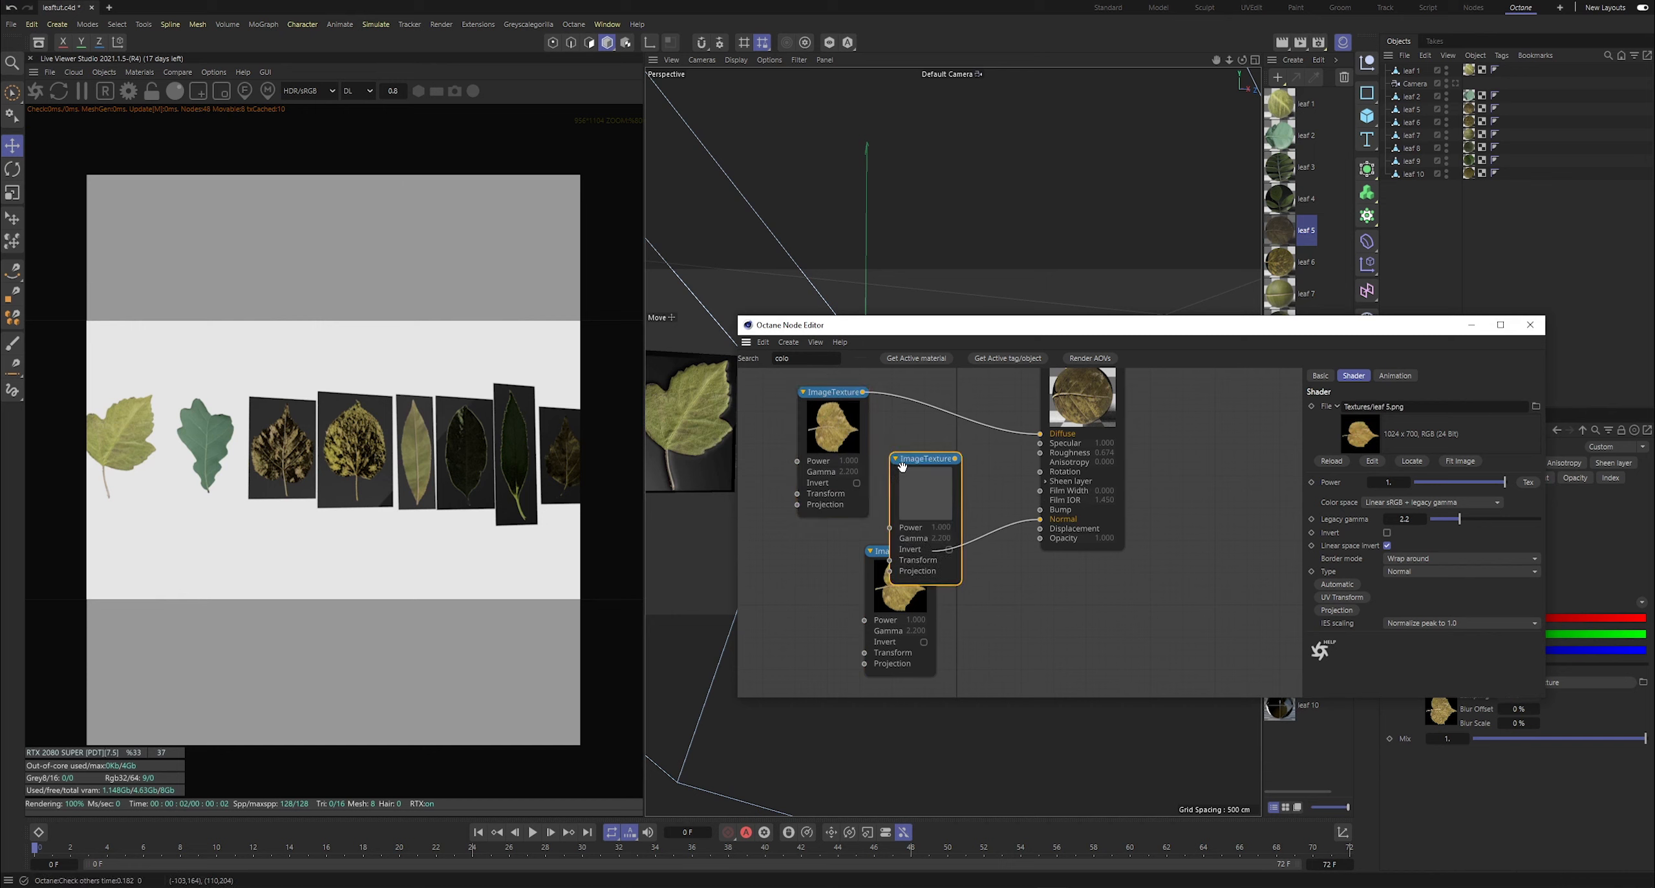
key("ctrl+c")
key("ctrl+v")
left_click_drag(1017, 525, 1040, 538)
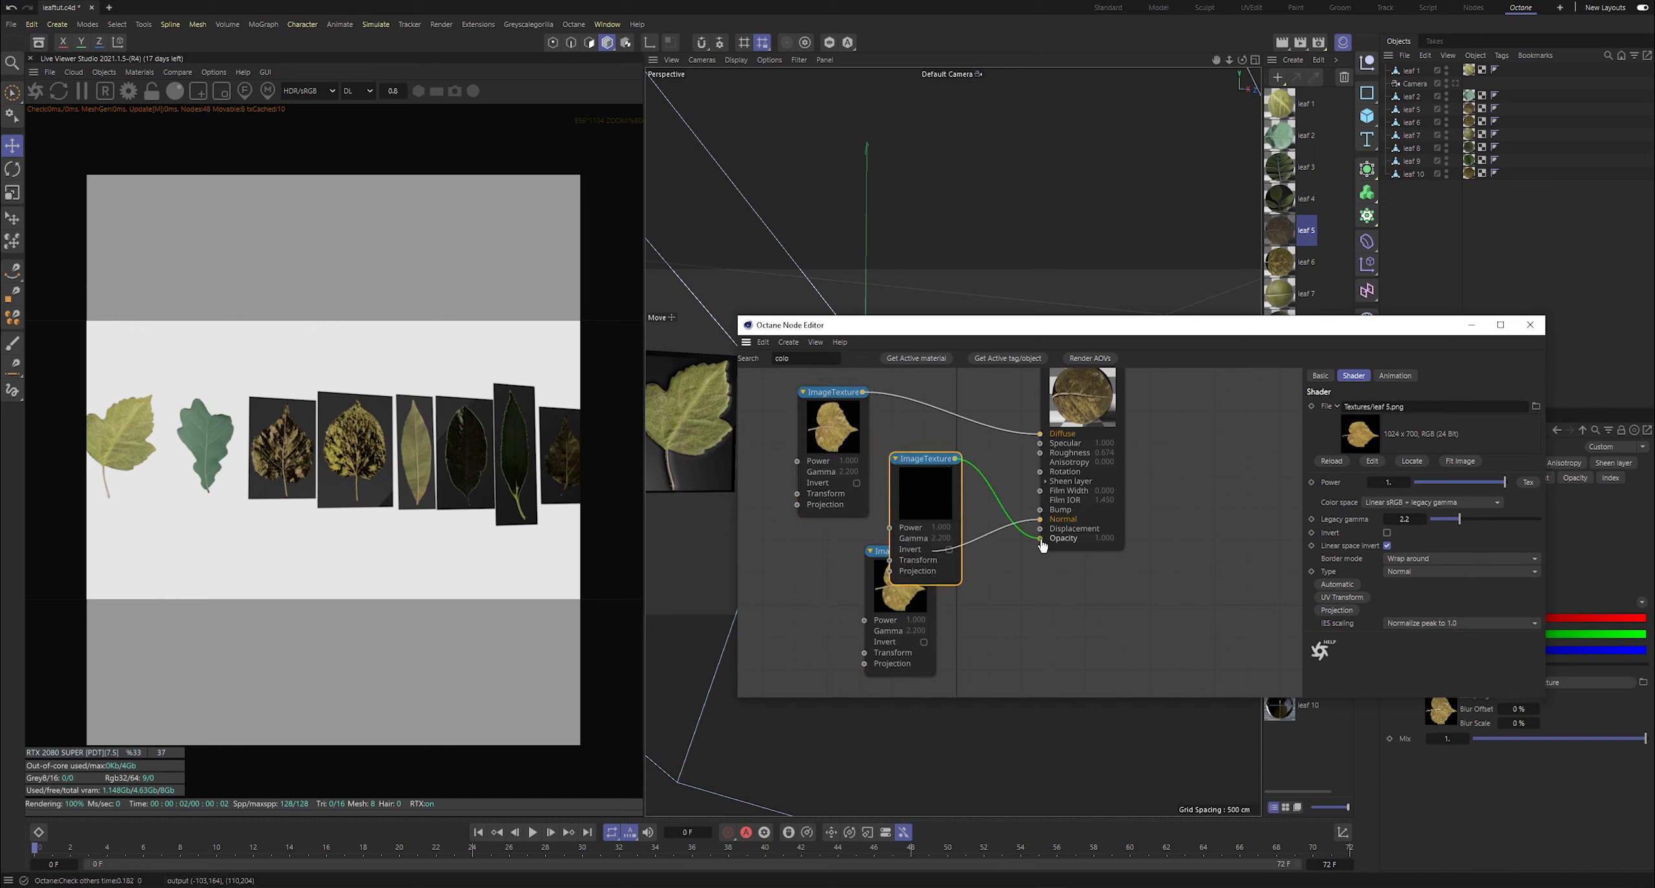
left_click(1423, 571)
left_click(1406, 610)
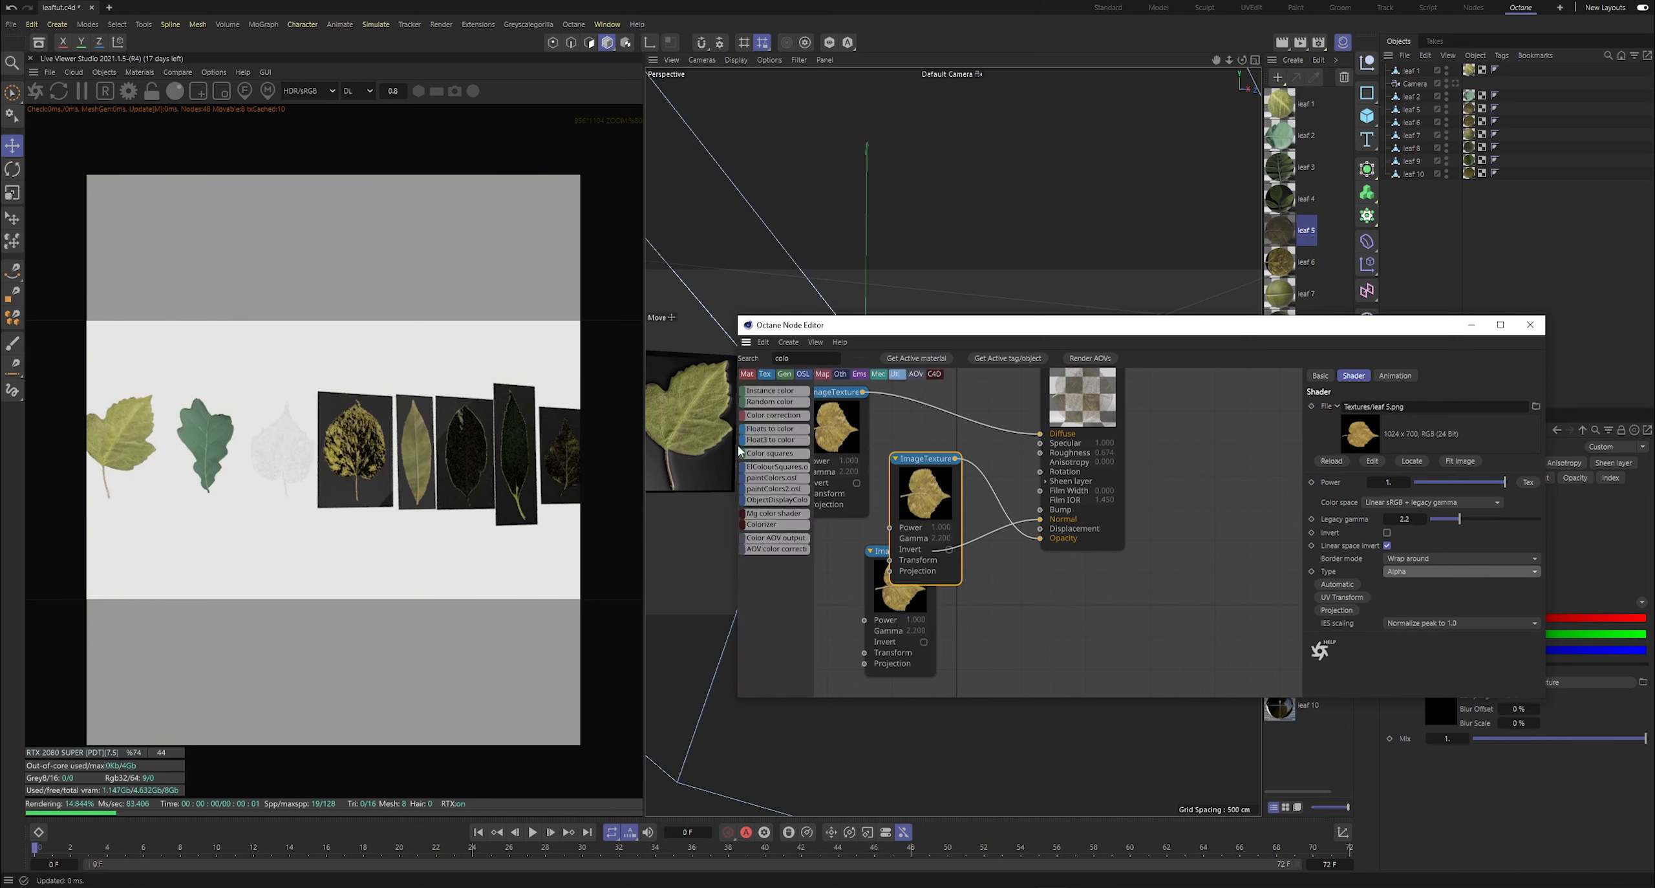
key("ctrl+s")
- Rewire leaf 5 so the colour texture feeds Diffuse and the alpha texture feeds Opacity, and reload the normal map image
left_click_drag(934, 499, 931, 484)
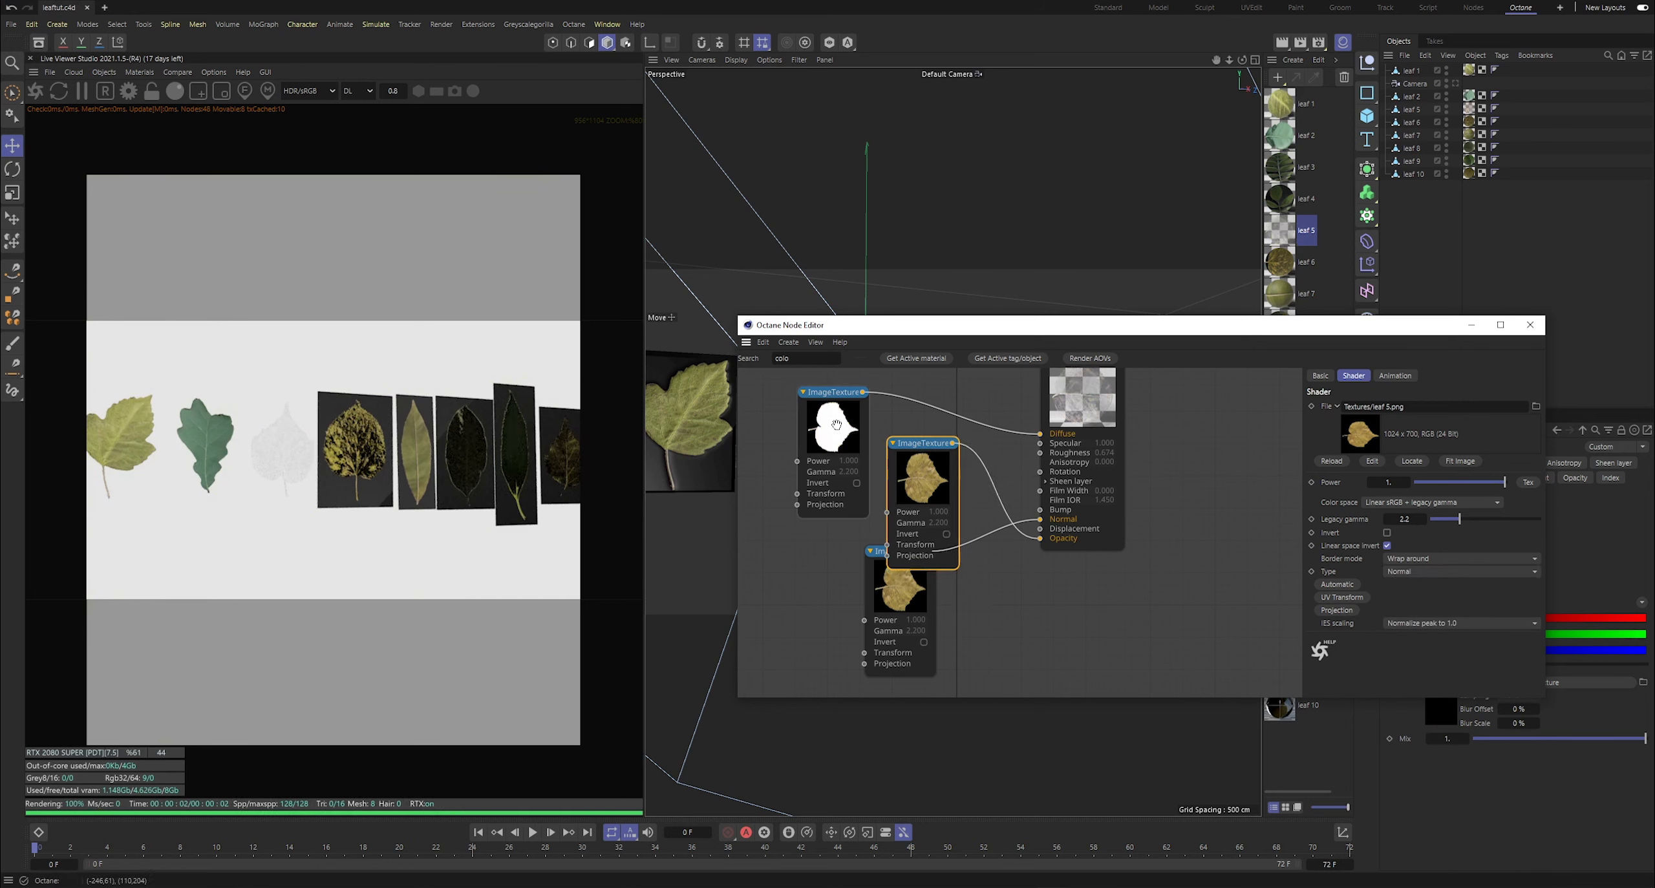
left_click_drag(1042, 540, 1041, 435)
left_click_drag(862, 393, 1039, 539)
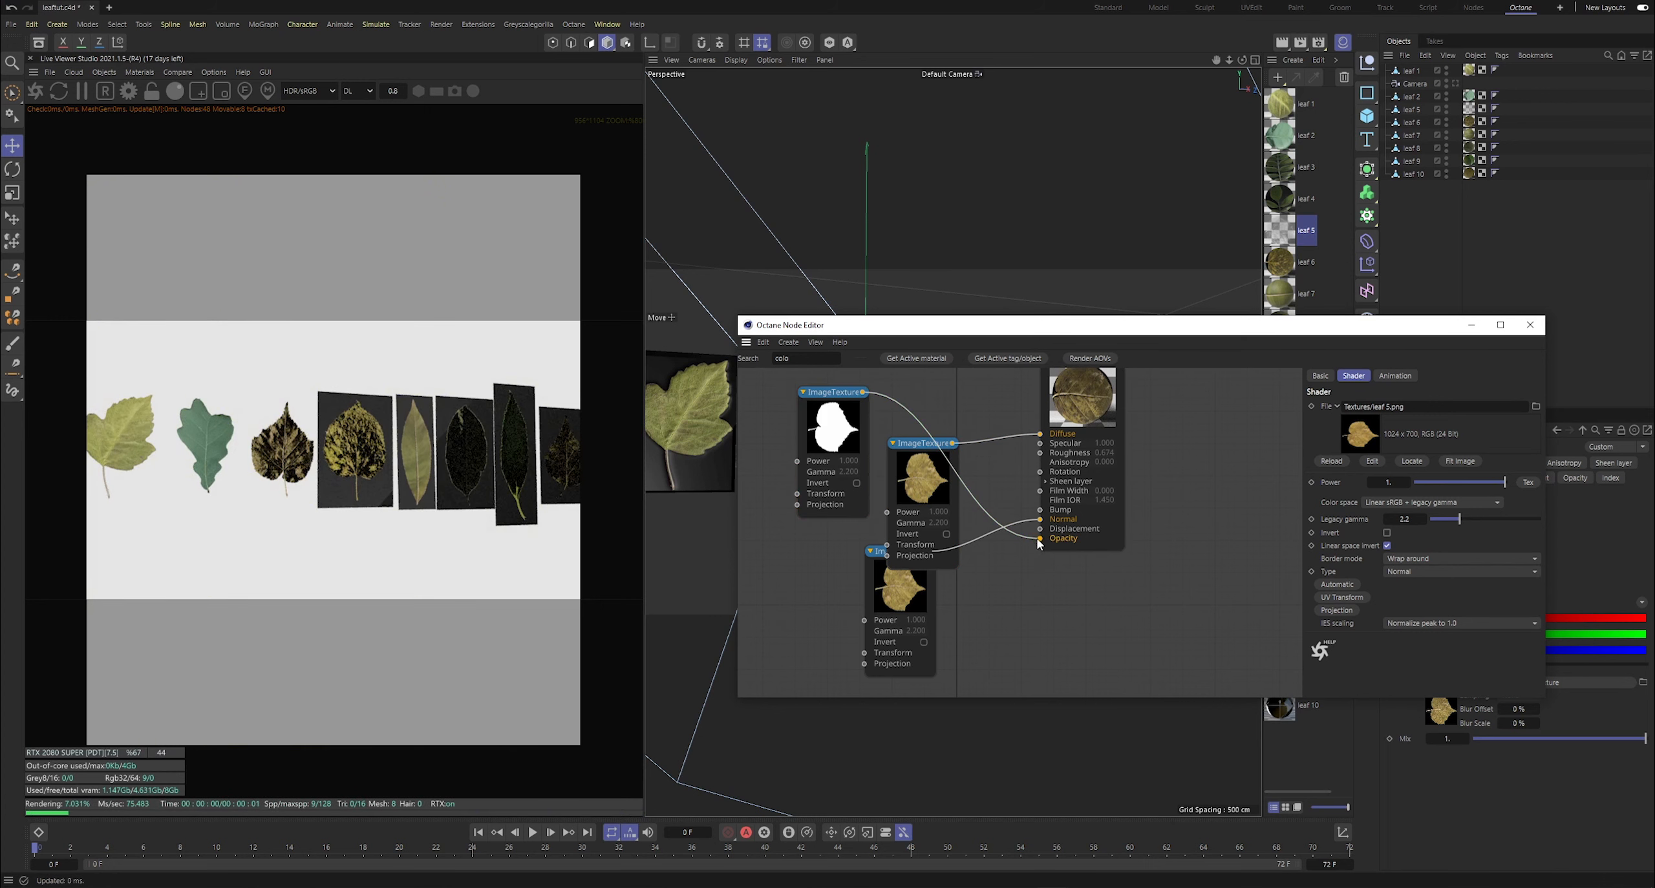
left_click_drag(878, 551, 836, 591)
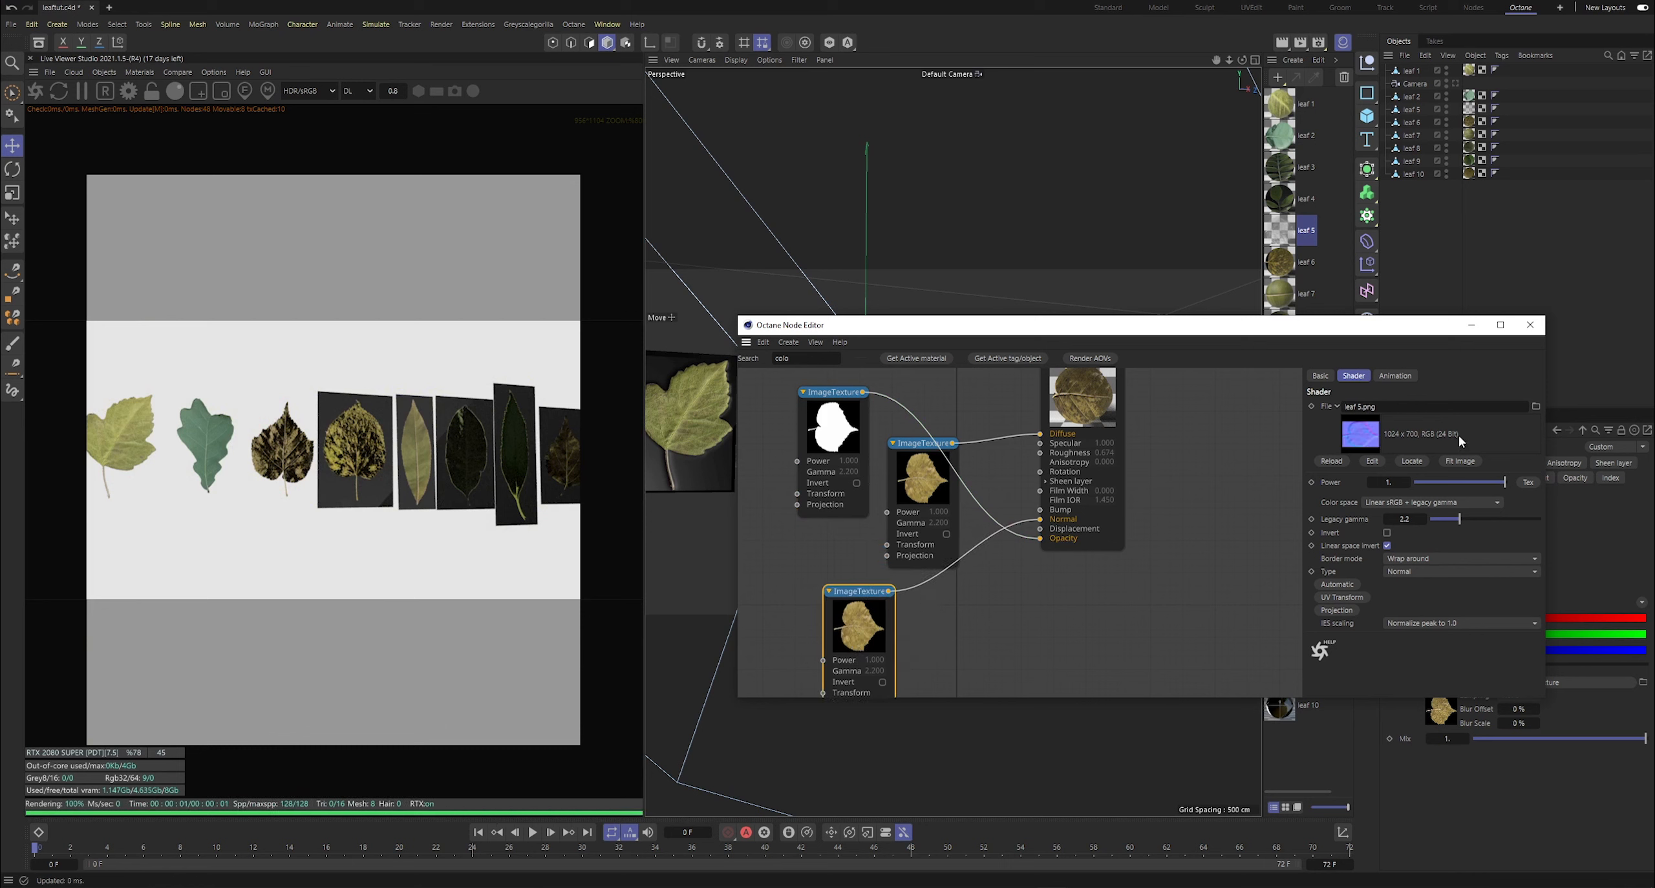
left_click(1333, 462)
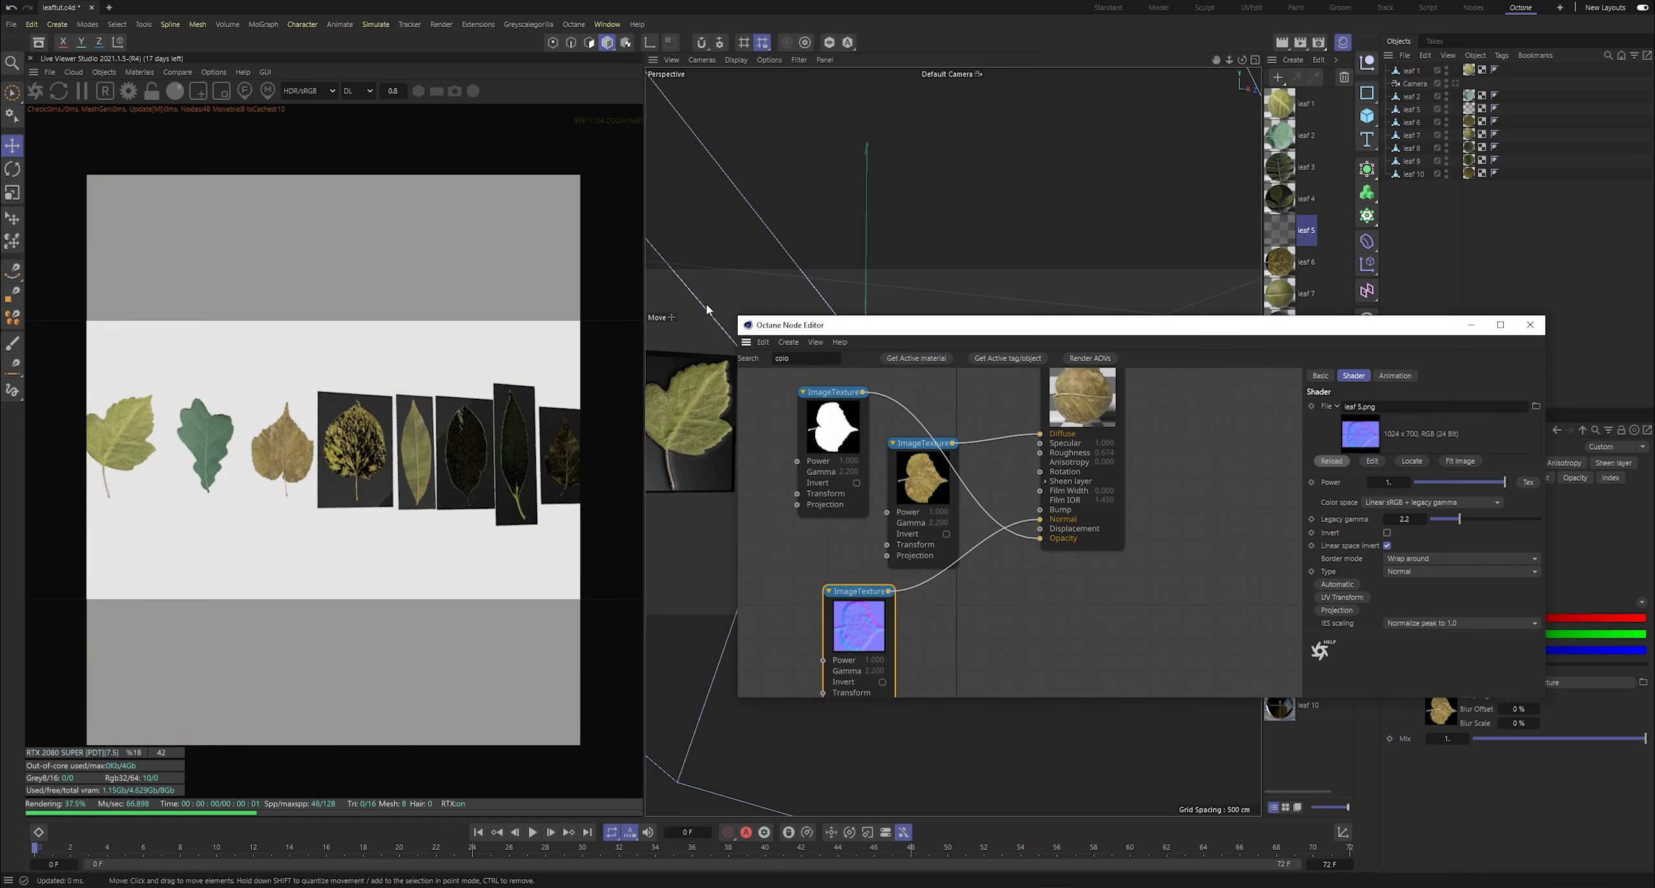
- Show the leaf 6 material in the Octane Node Editor and spread its diffuse and normal texture nodes apart
left_click(1277, 266)
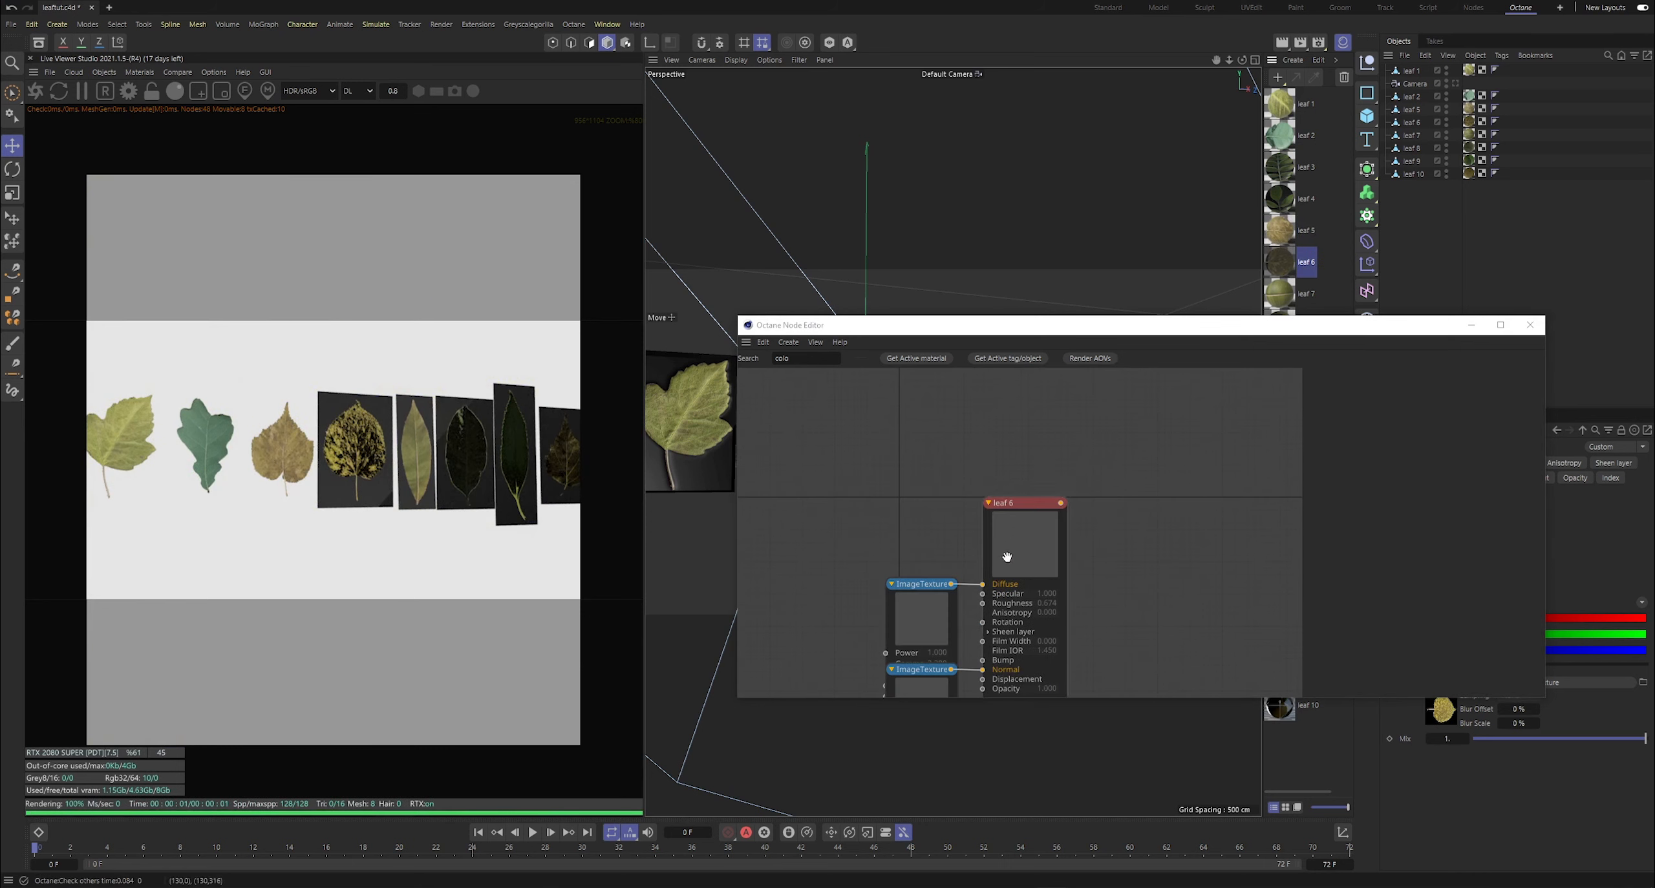
left_click_drag(921, 584, 876, 429)
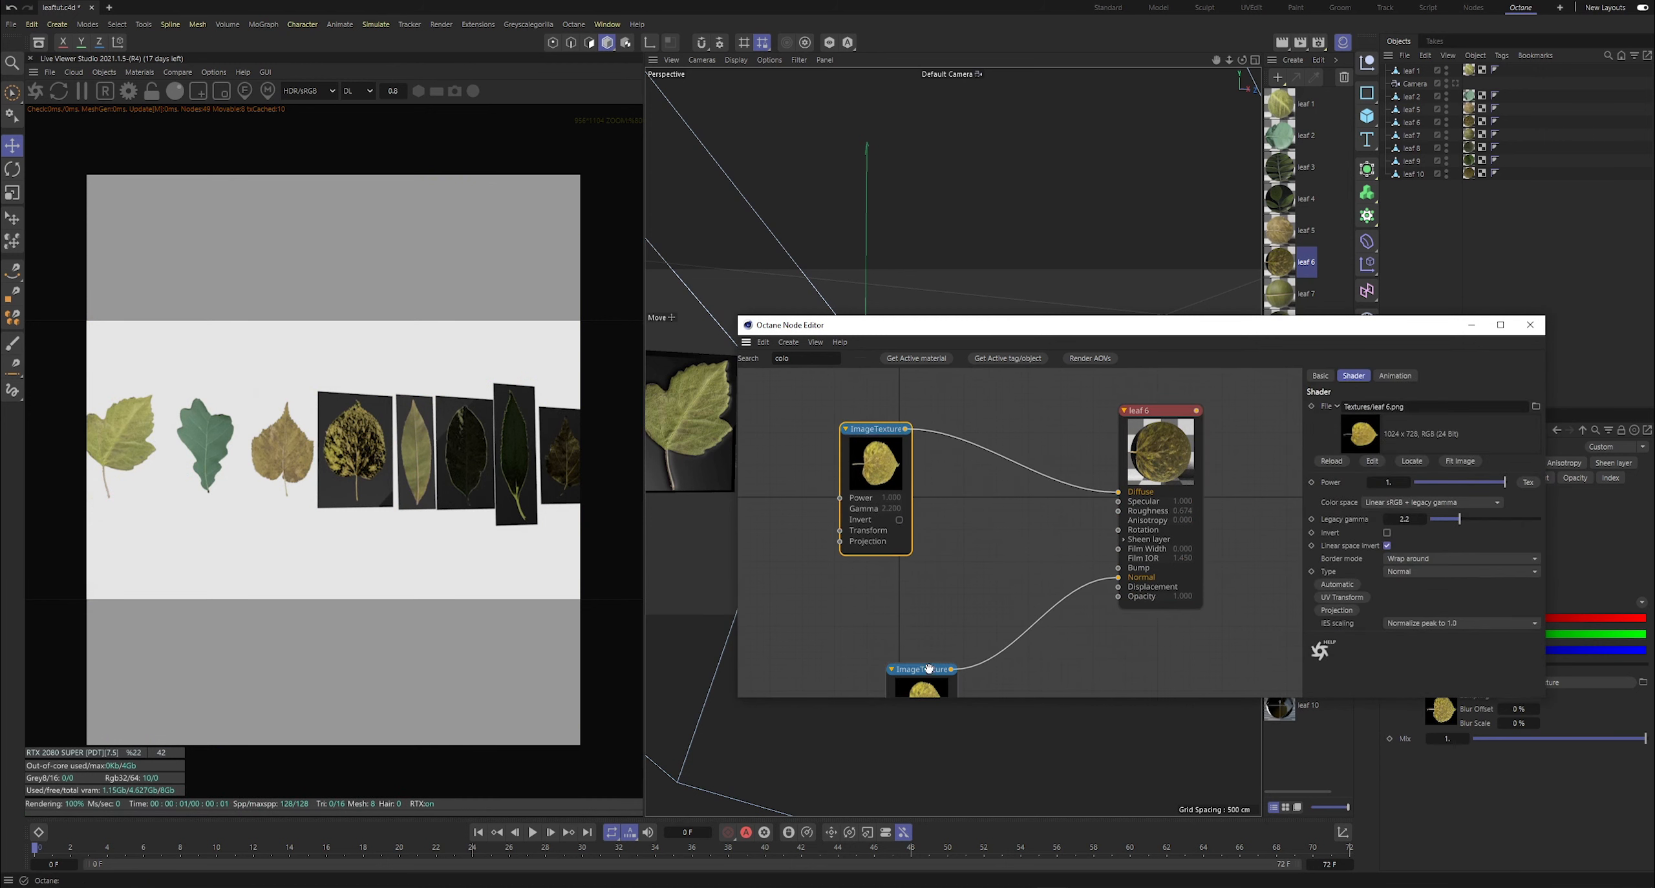
left_click_drag(921, 679, 820, 590)
- Duplicate leaf 6's diffuse texture node, connect the copy to Opacity and set its type to Alpha
left_click_drag(880, 464, 985, 536, "ctrl")
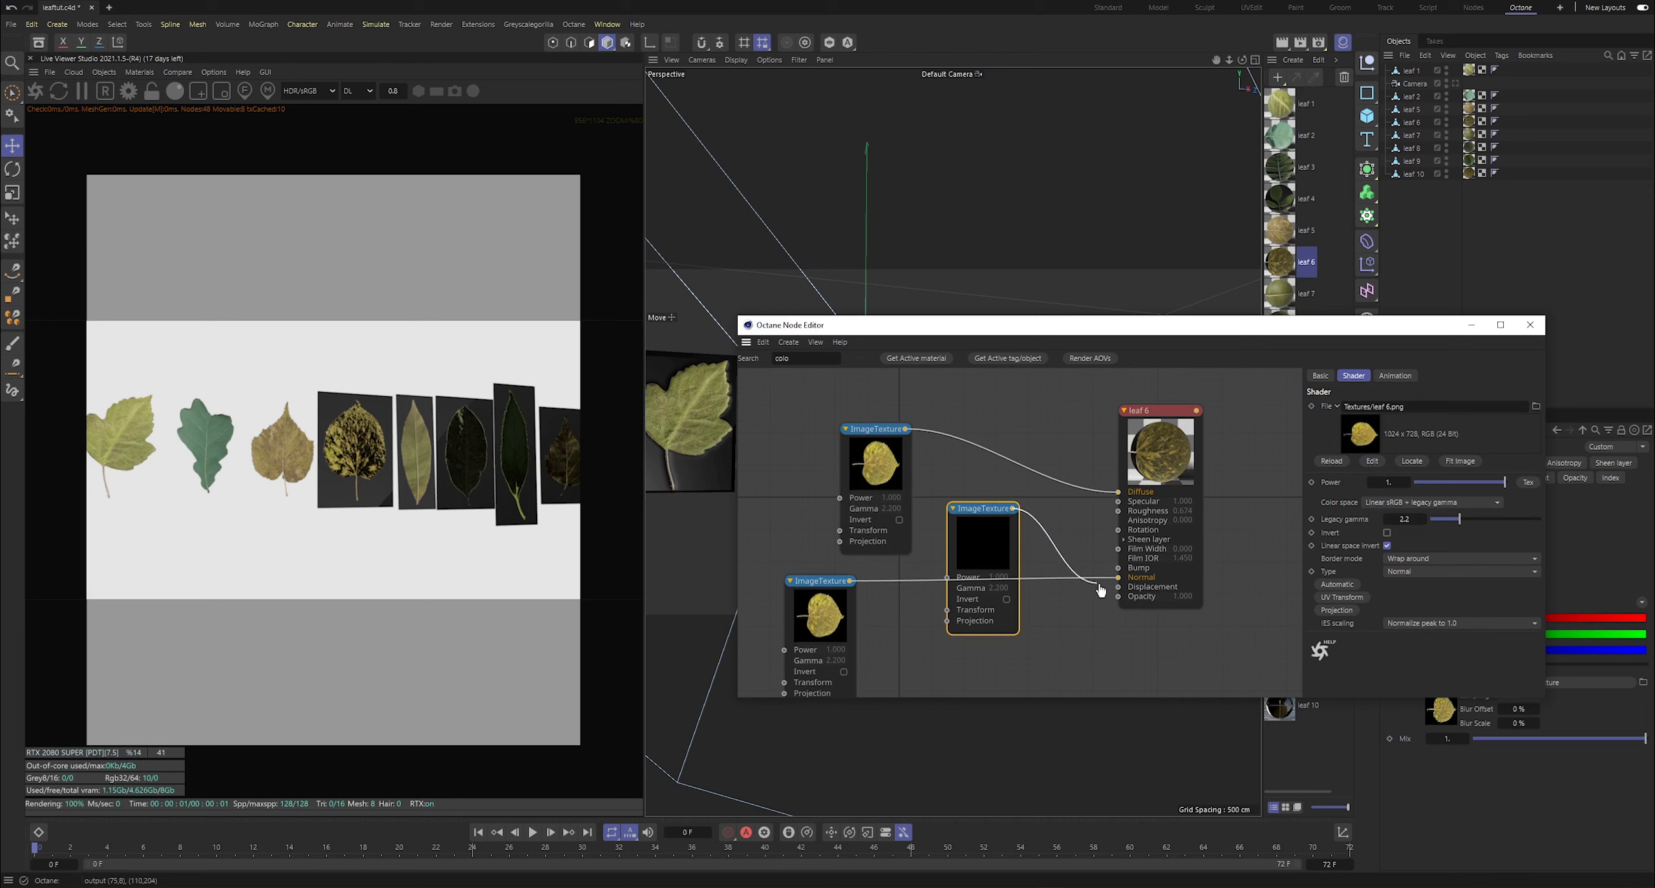
left_click_drag(1102, 590, 1118, 597)
left_click(1410, 572)
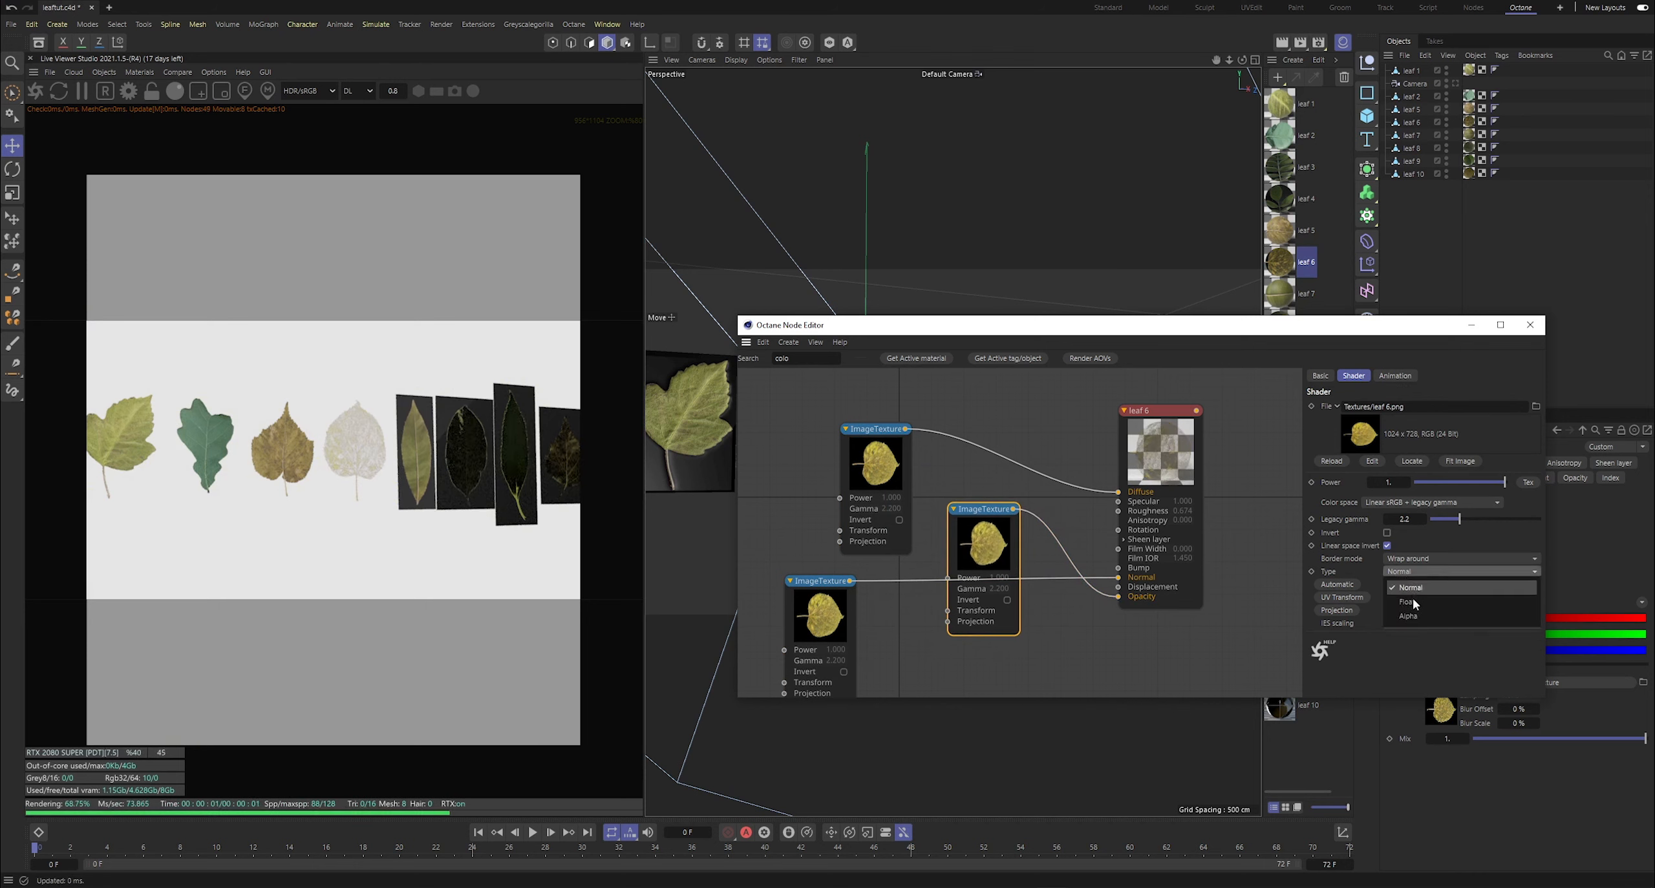
left_click(1409, 603)
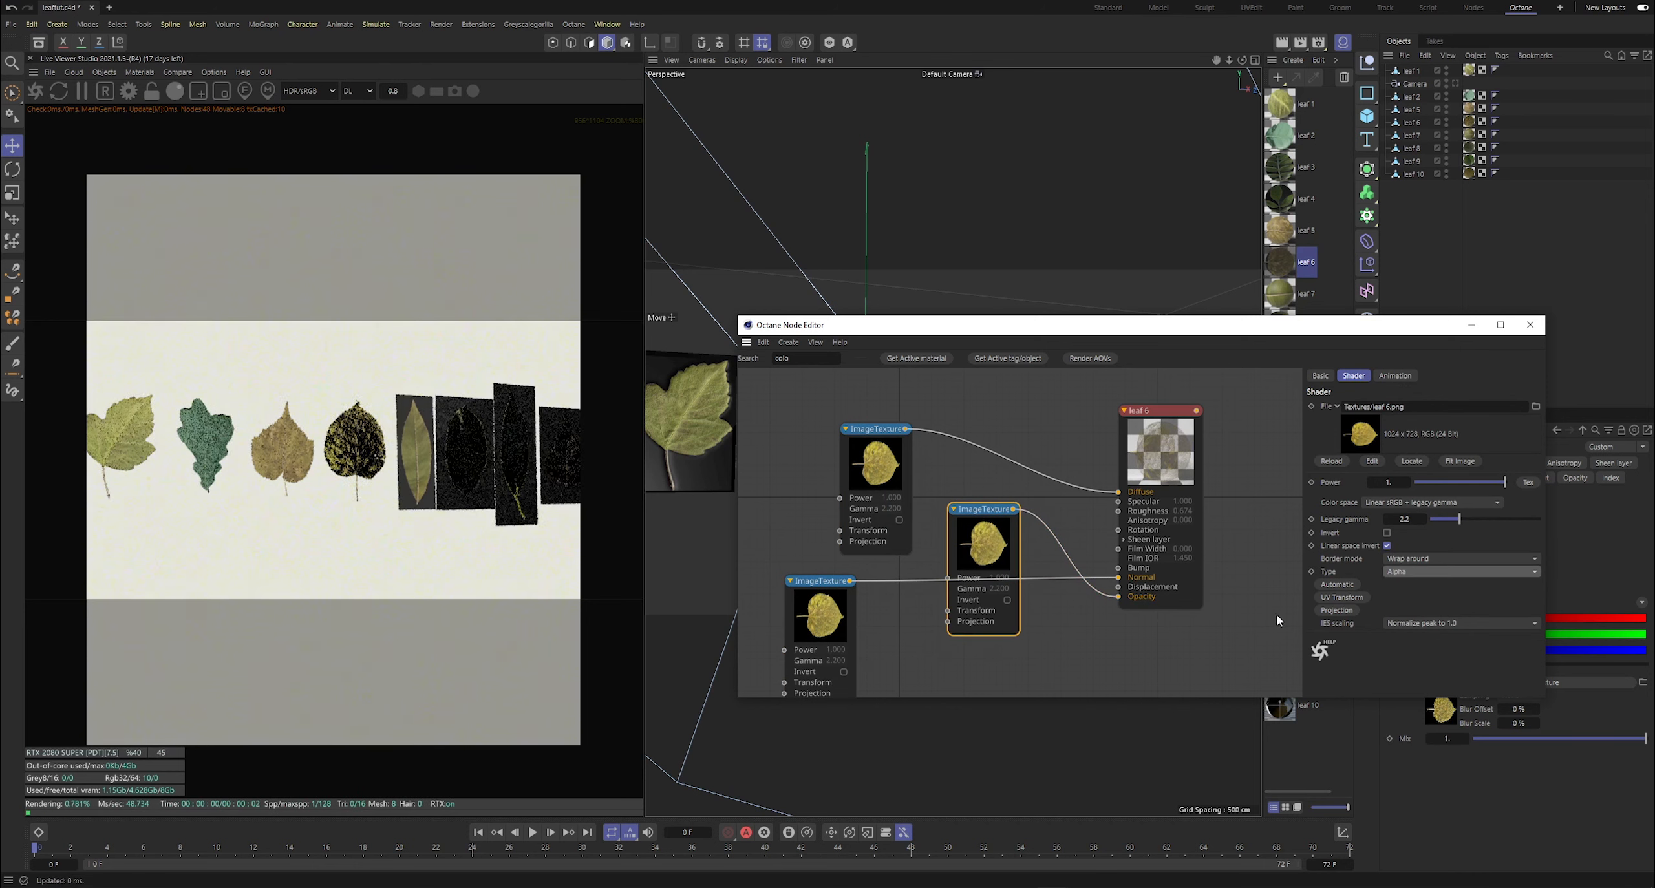
- Load leaf 6 from the normals folder into the Normal texture with a copy at the project location, reload it, and save the project
left_click(1537, 406)
left_click(372, 109)
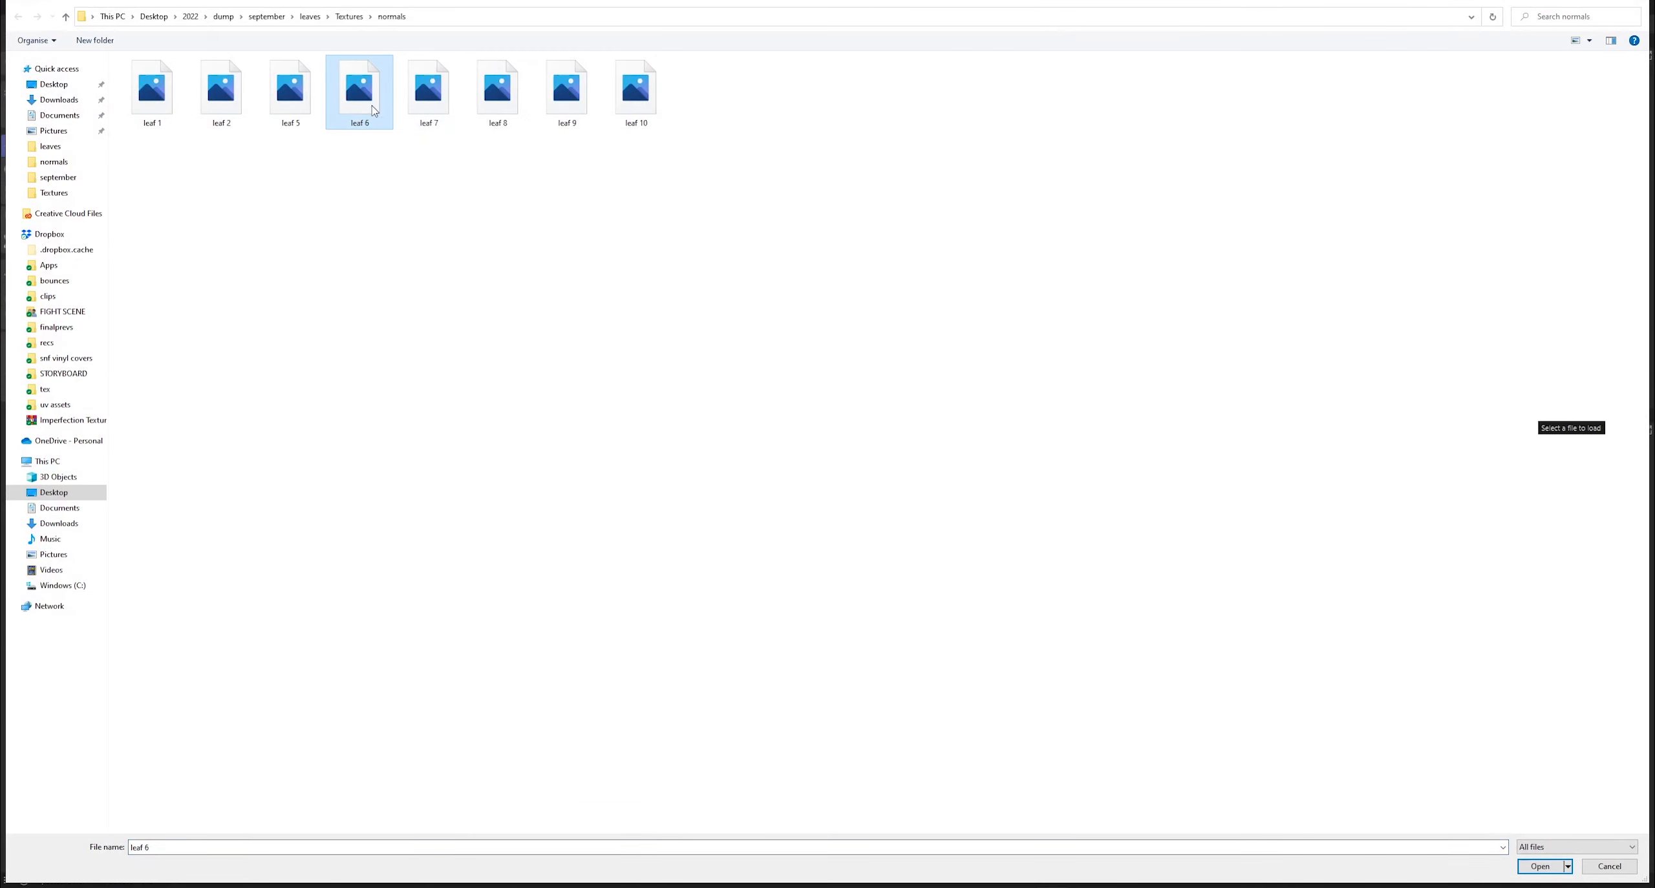
double_click(372, 108)
left_click(873, 500)
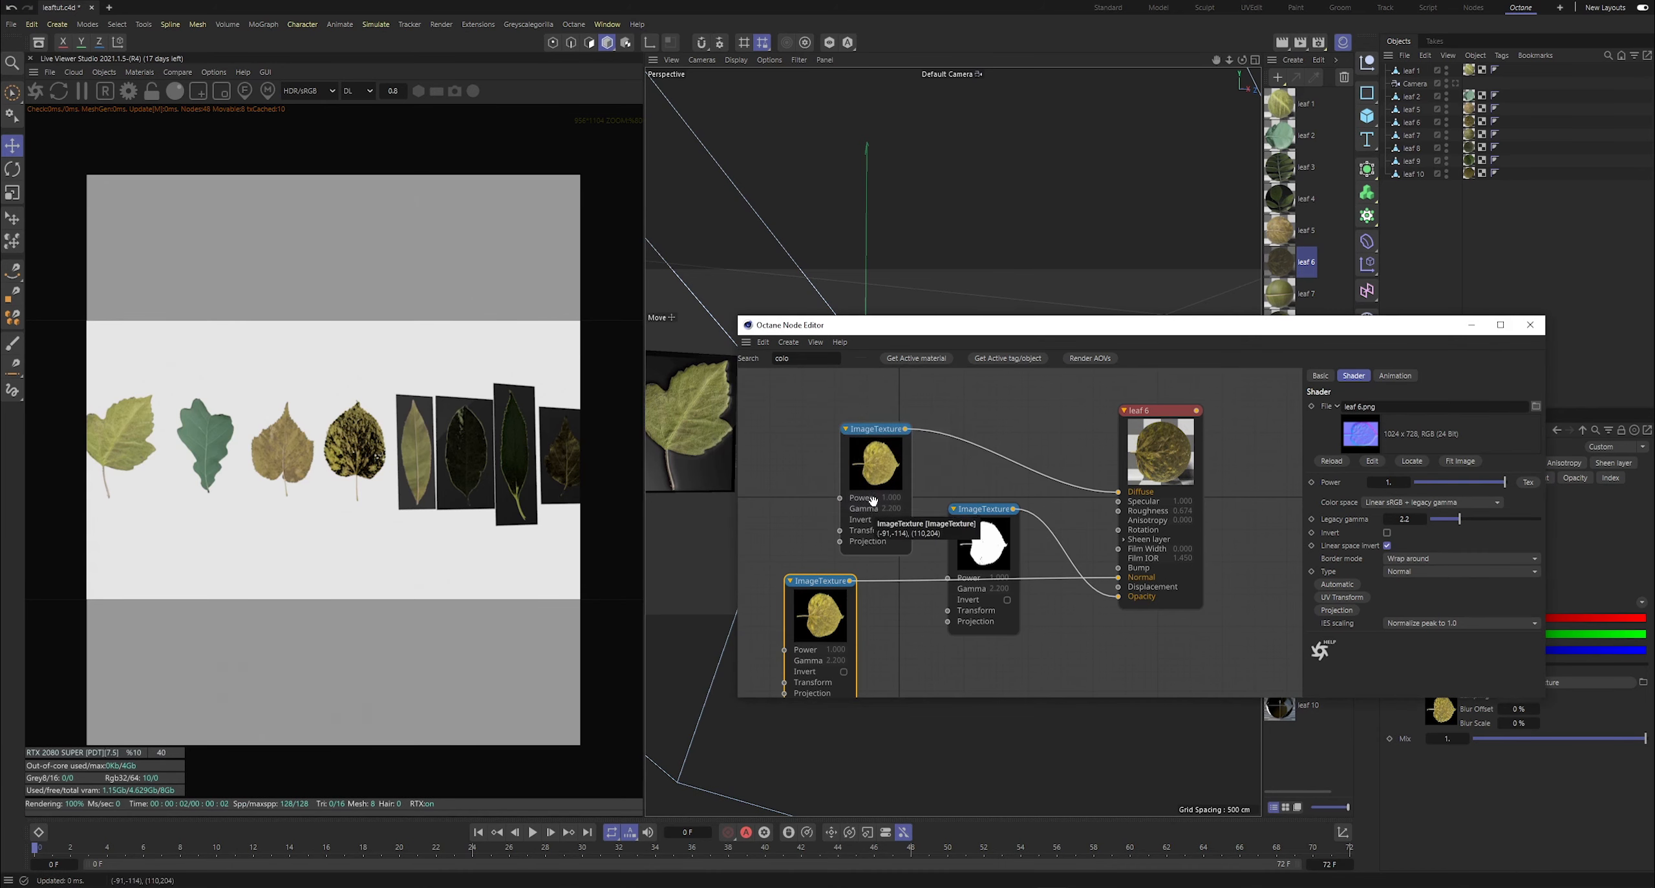
left_click_drag(816, 609, 828, 605)
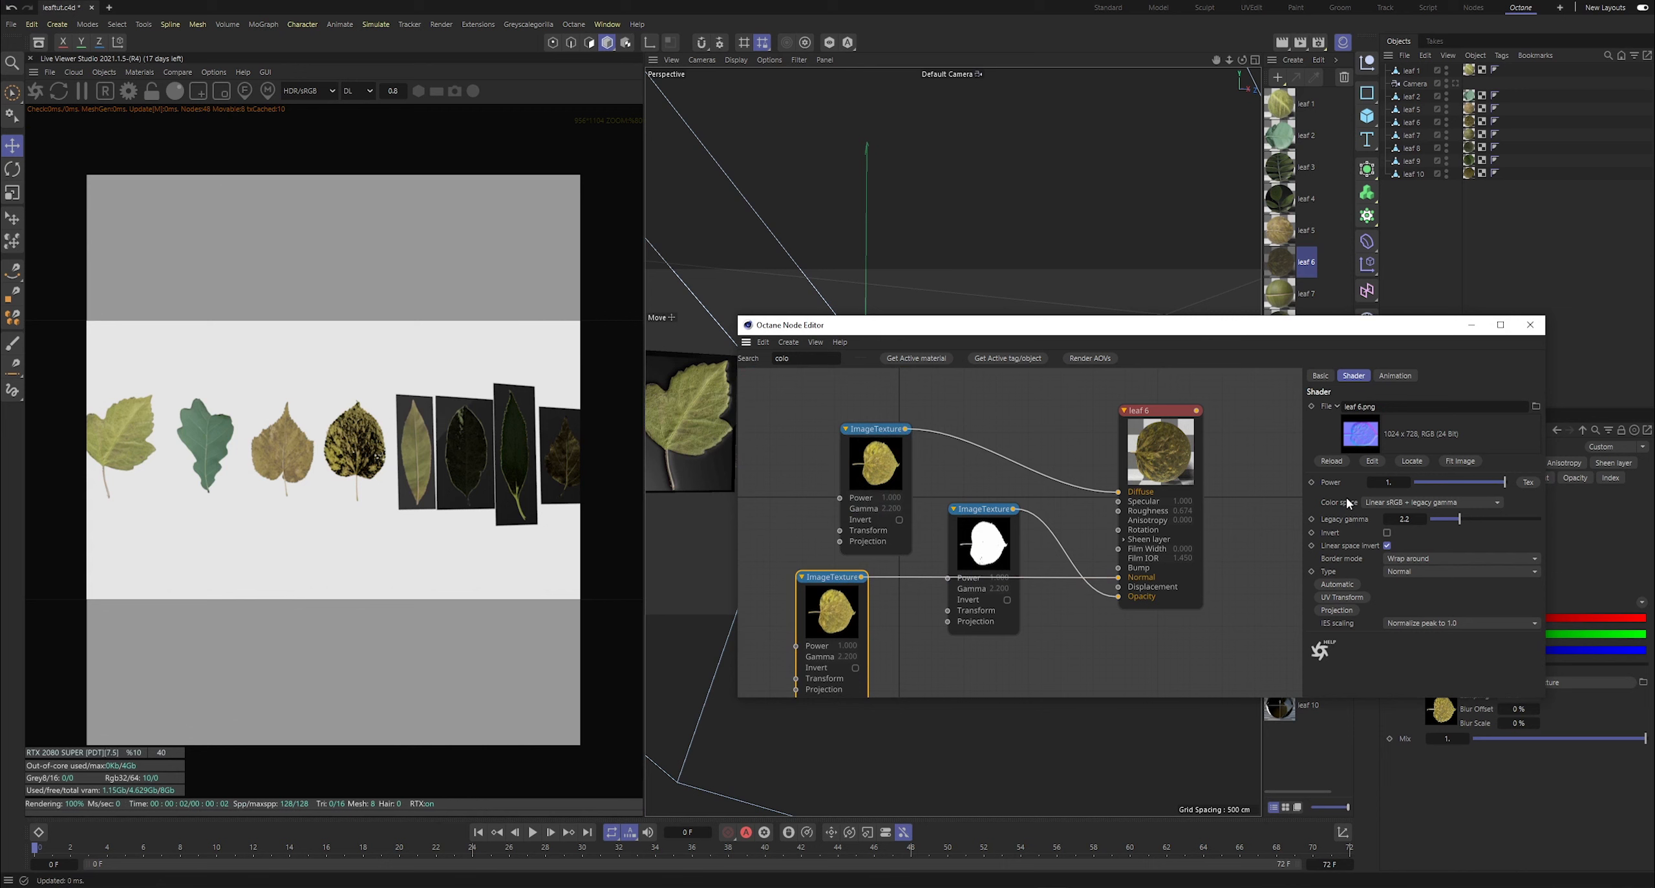
left_click(1332, 462)
key("ctrl+s")
left_click(1472, 324)
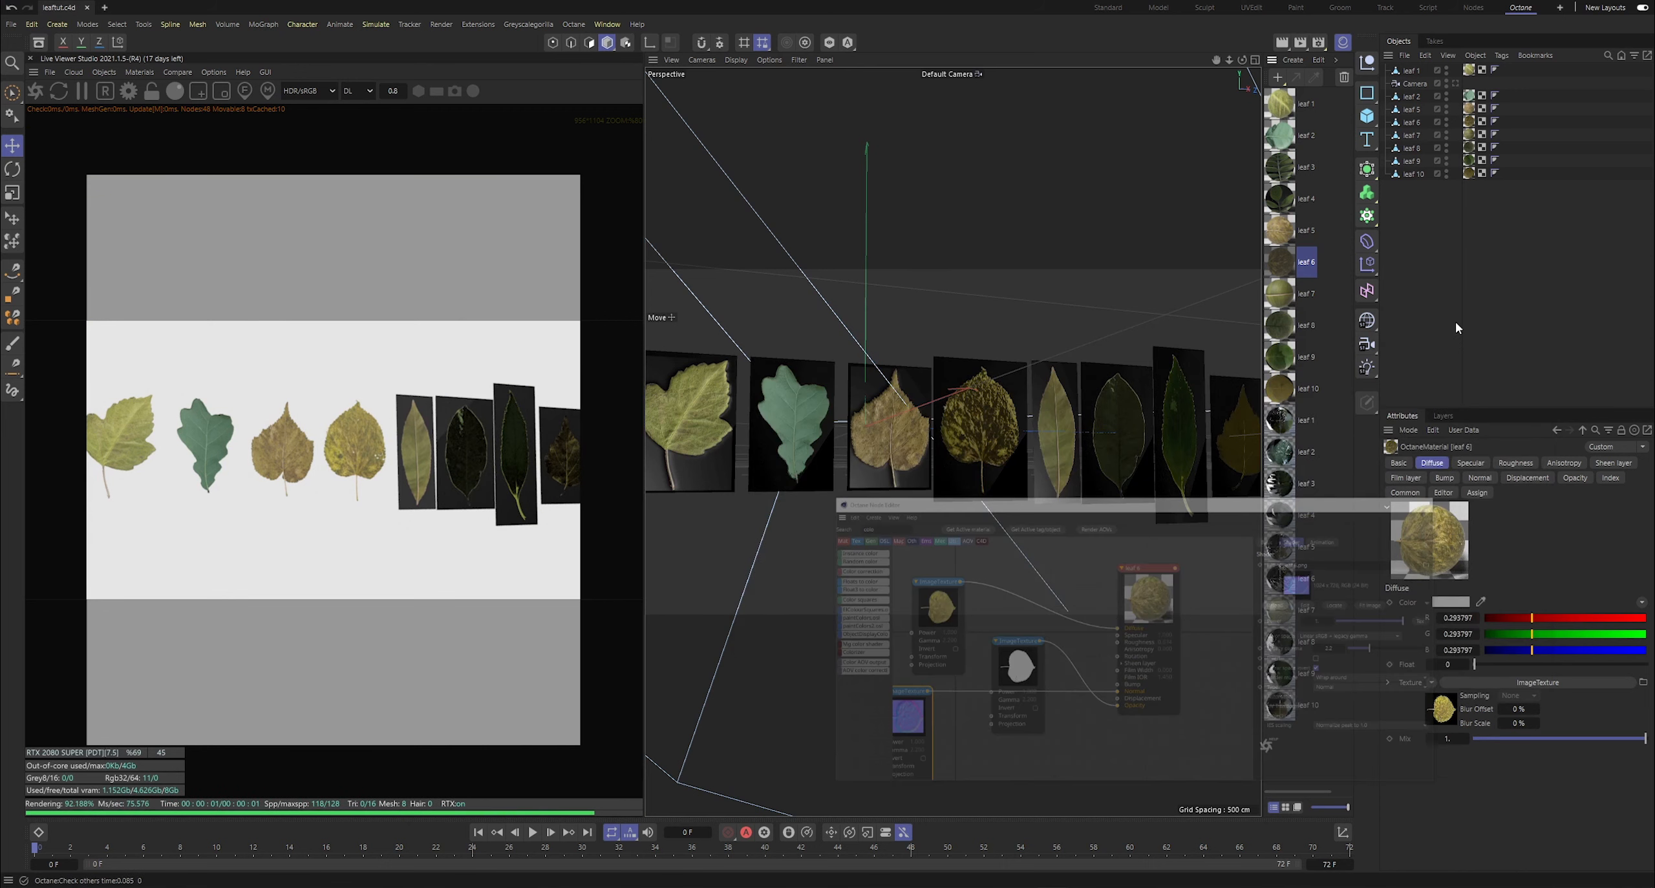
- Open the leaf 7 material in the Octane Node Editor and rearrange its nodes to make room for more textures
double_click(1287, 294)
left_click(525, 380)
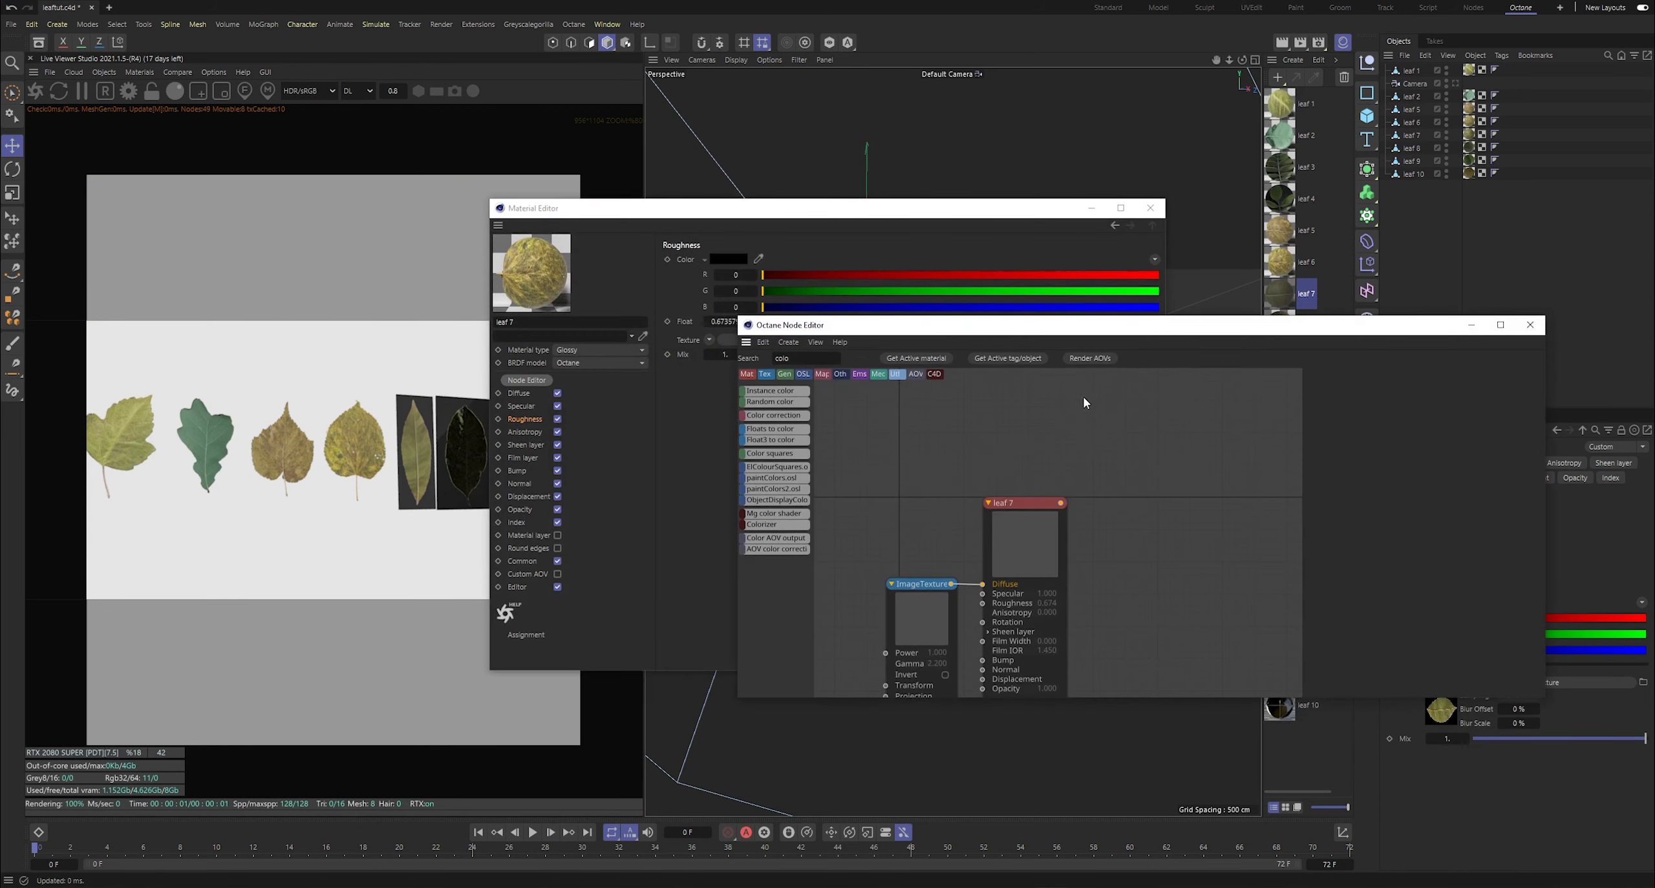
left_click_drag(999, 572, 1122, 472)
- Duplicate leaf 7's texture for Opacity and Normal, using the Alpha type for the opacity mask
left_click_drag(925, 617, 1025, 635)
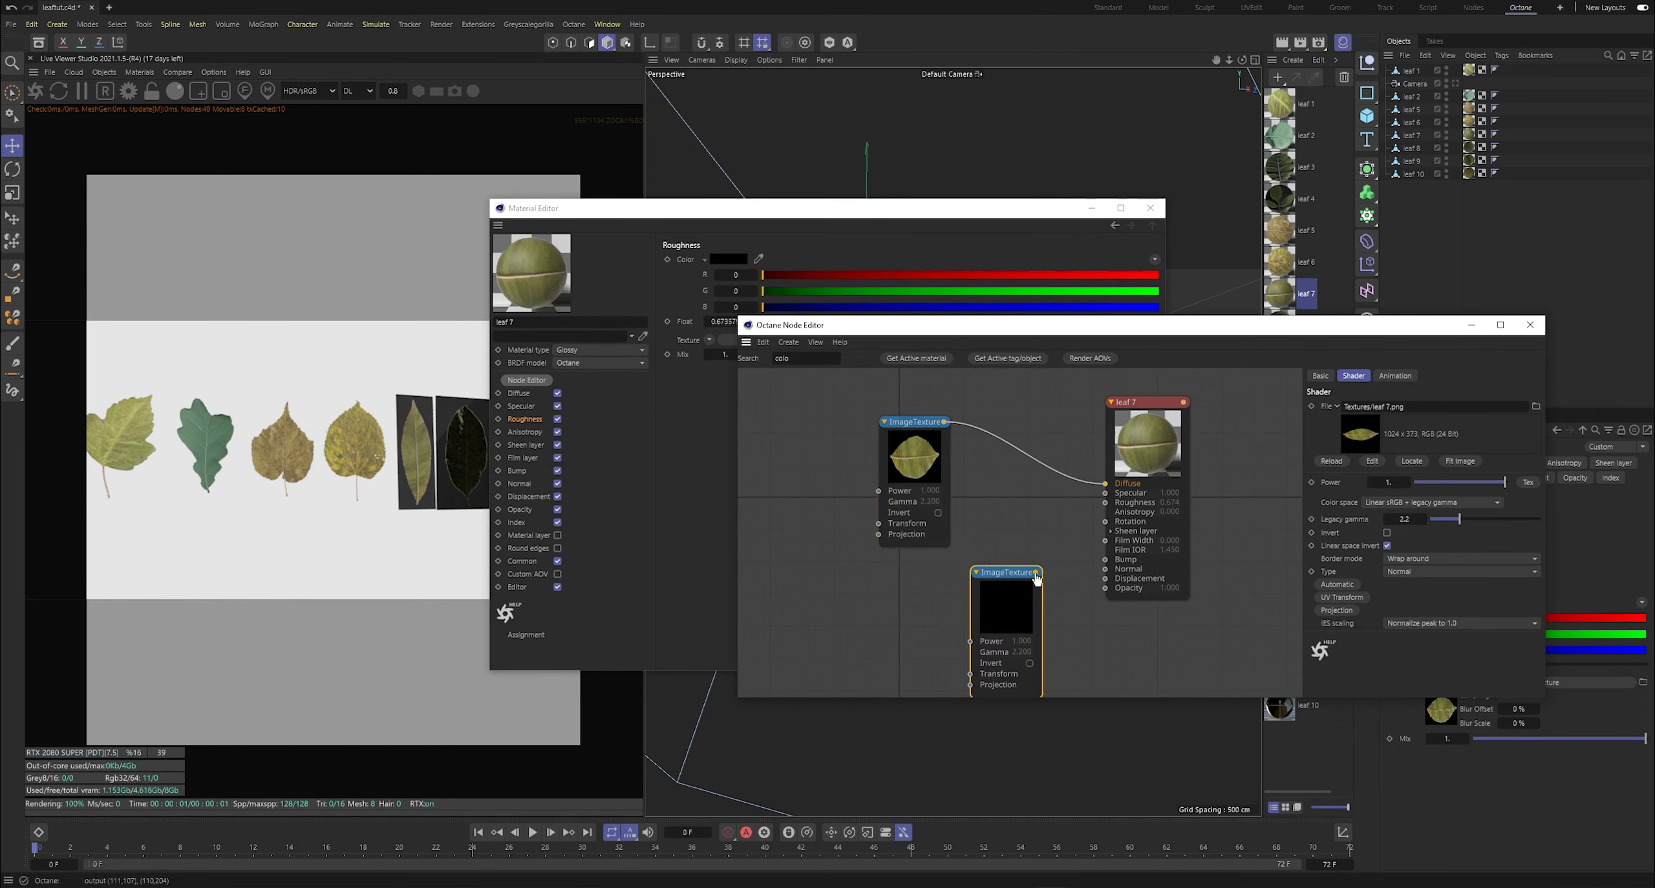
left_click_drag(1105, 594, 1106, 589)
left_click_drag(999, 608, 1106, 569)
left_click(1427, 572)
left_click(1403, 622)
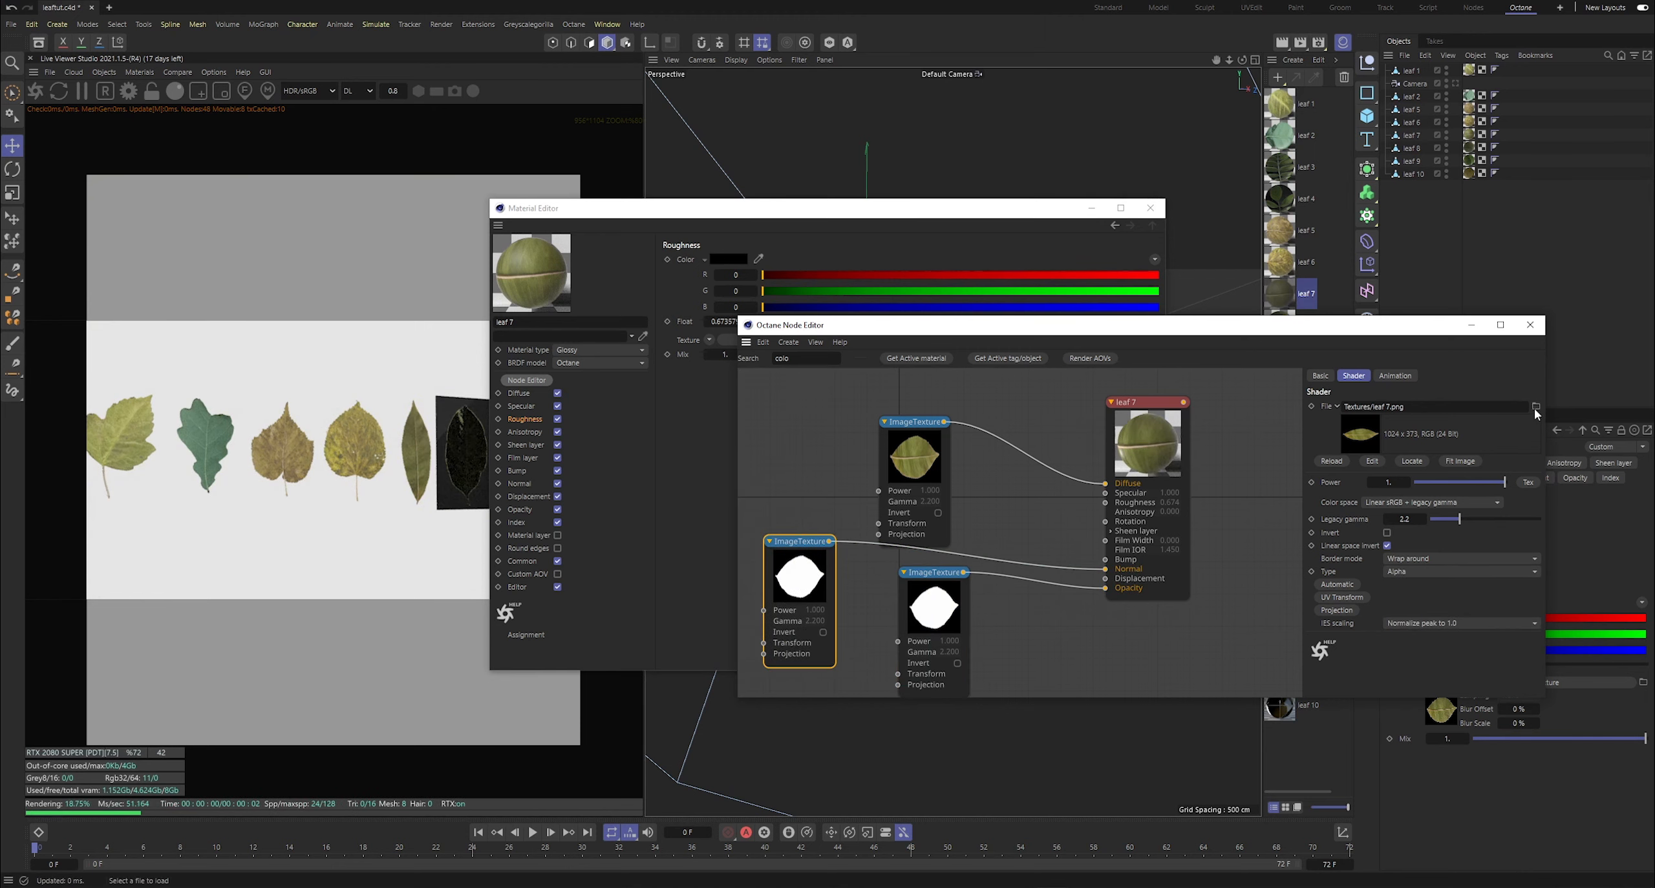
- Load leaf 7 from the normals folder into a duplicated texture, copying it to the project location, and set its type to Normal
left_click(1536, 408)
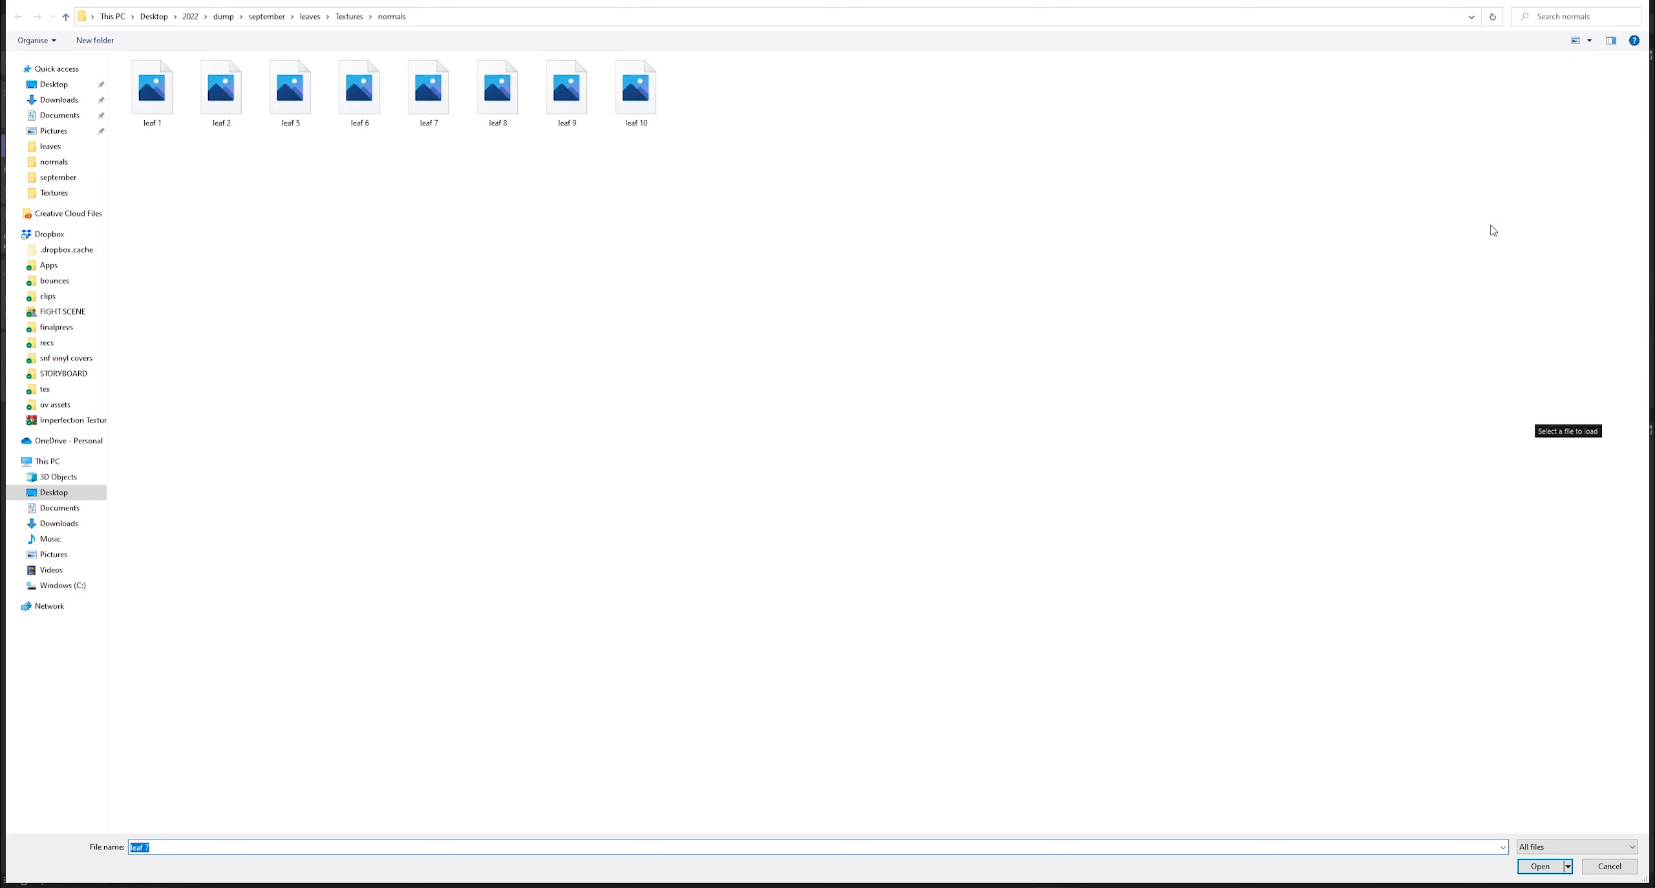
left_click(1628, 4)
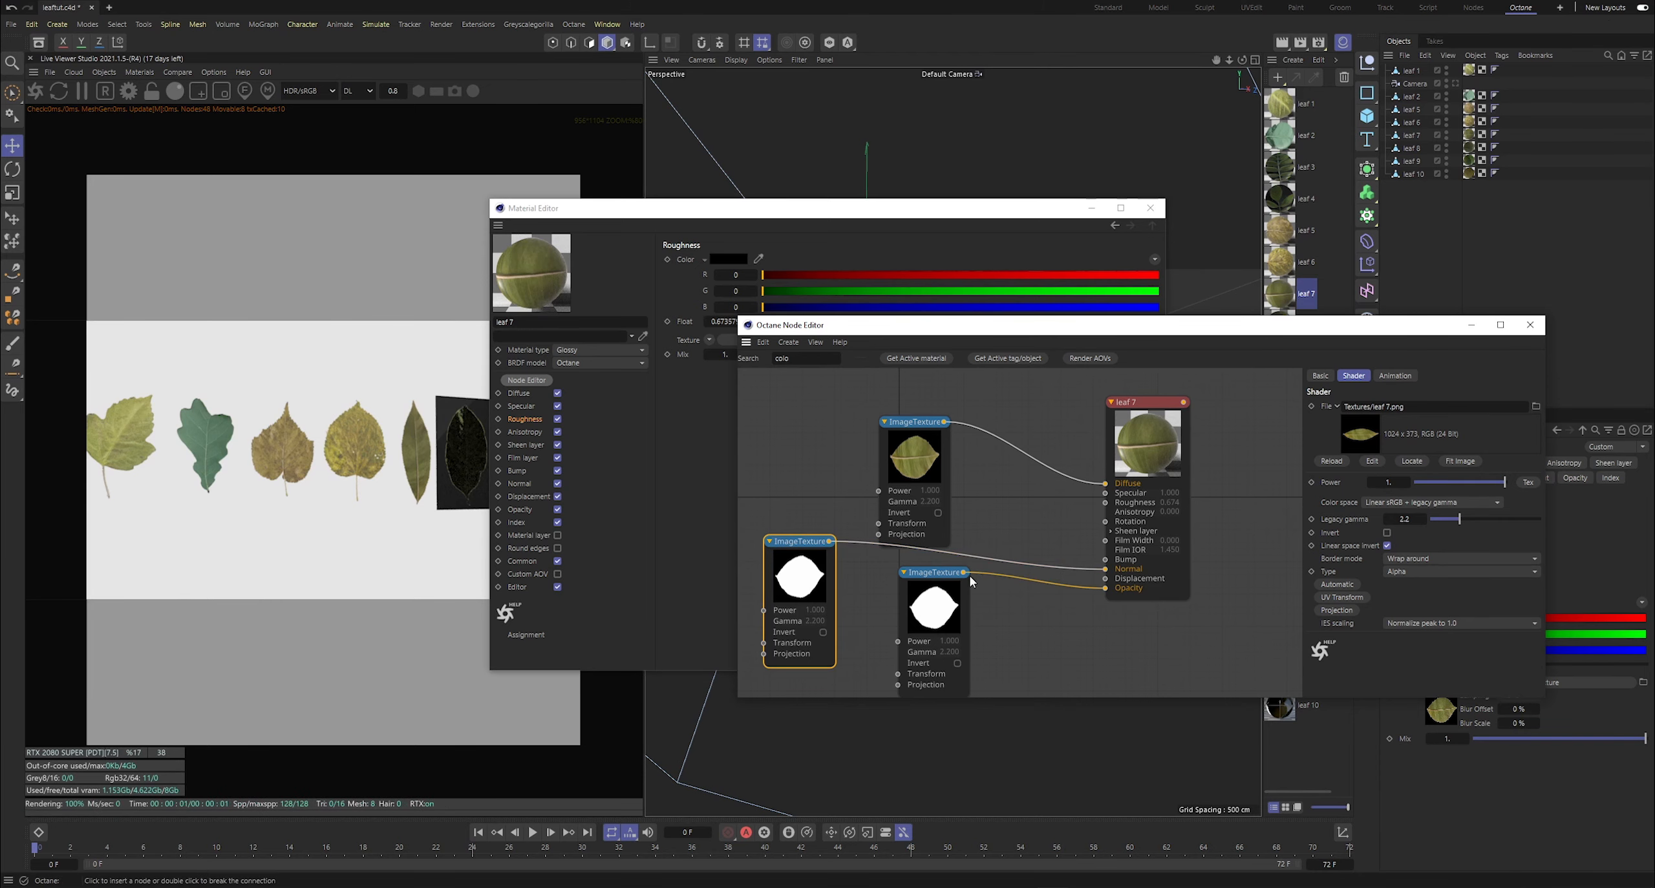
left_click(1536, 406)
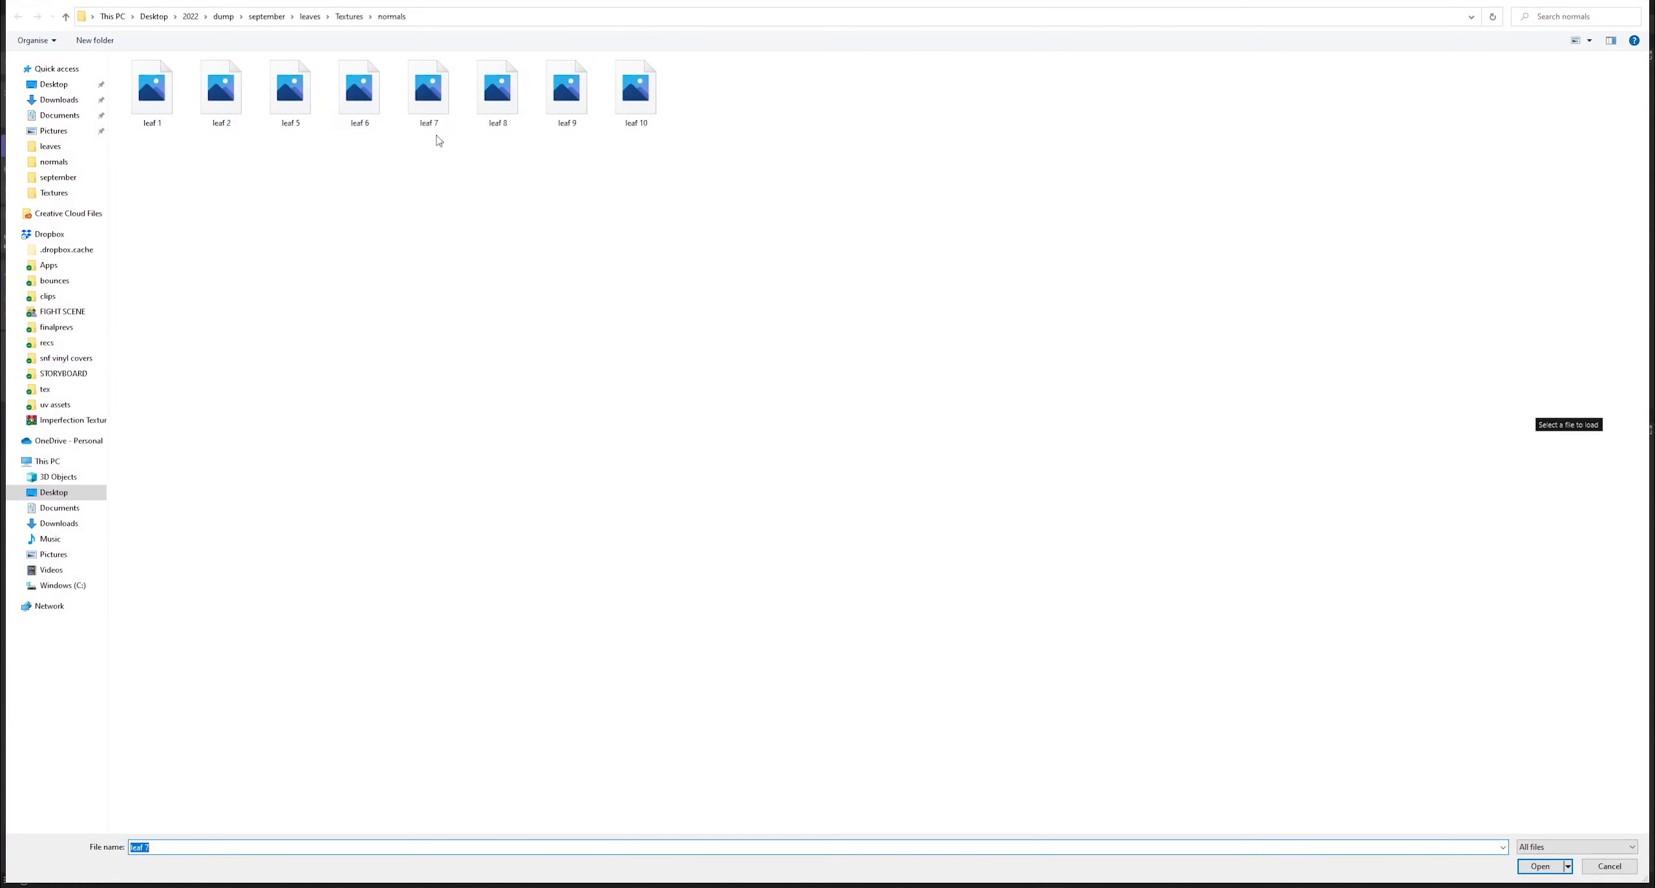
double_click(429, 93)
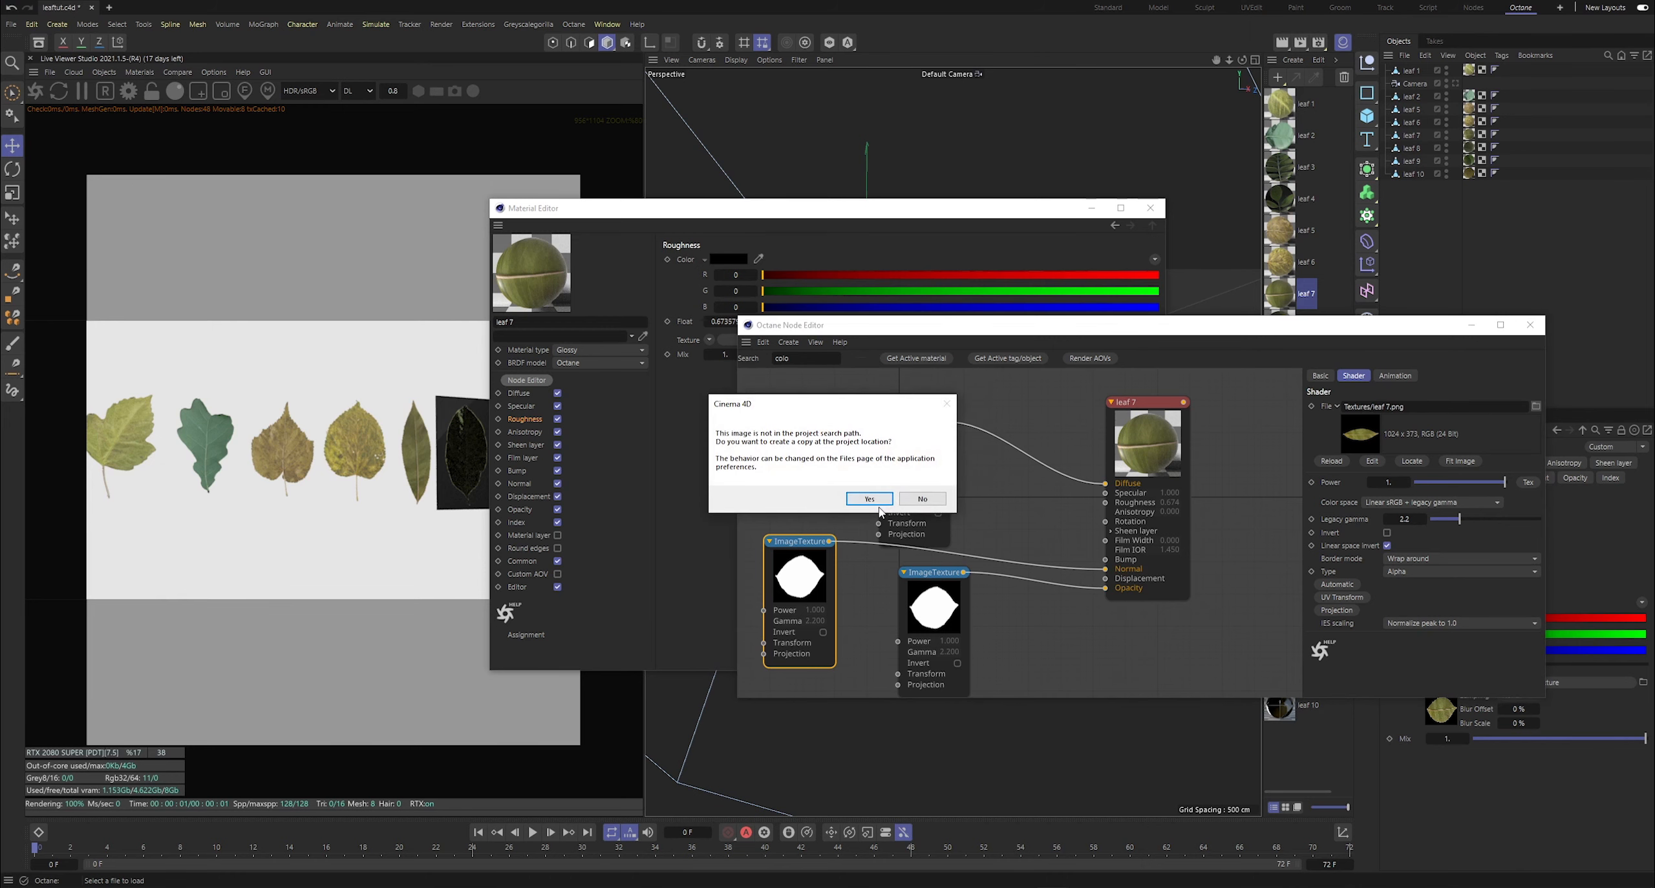
left_click(870, 499)
left_click(1408, 573)
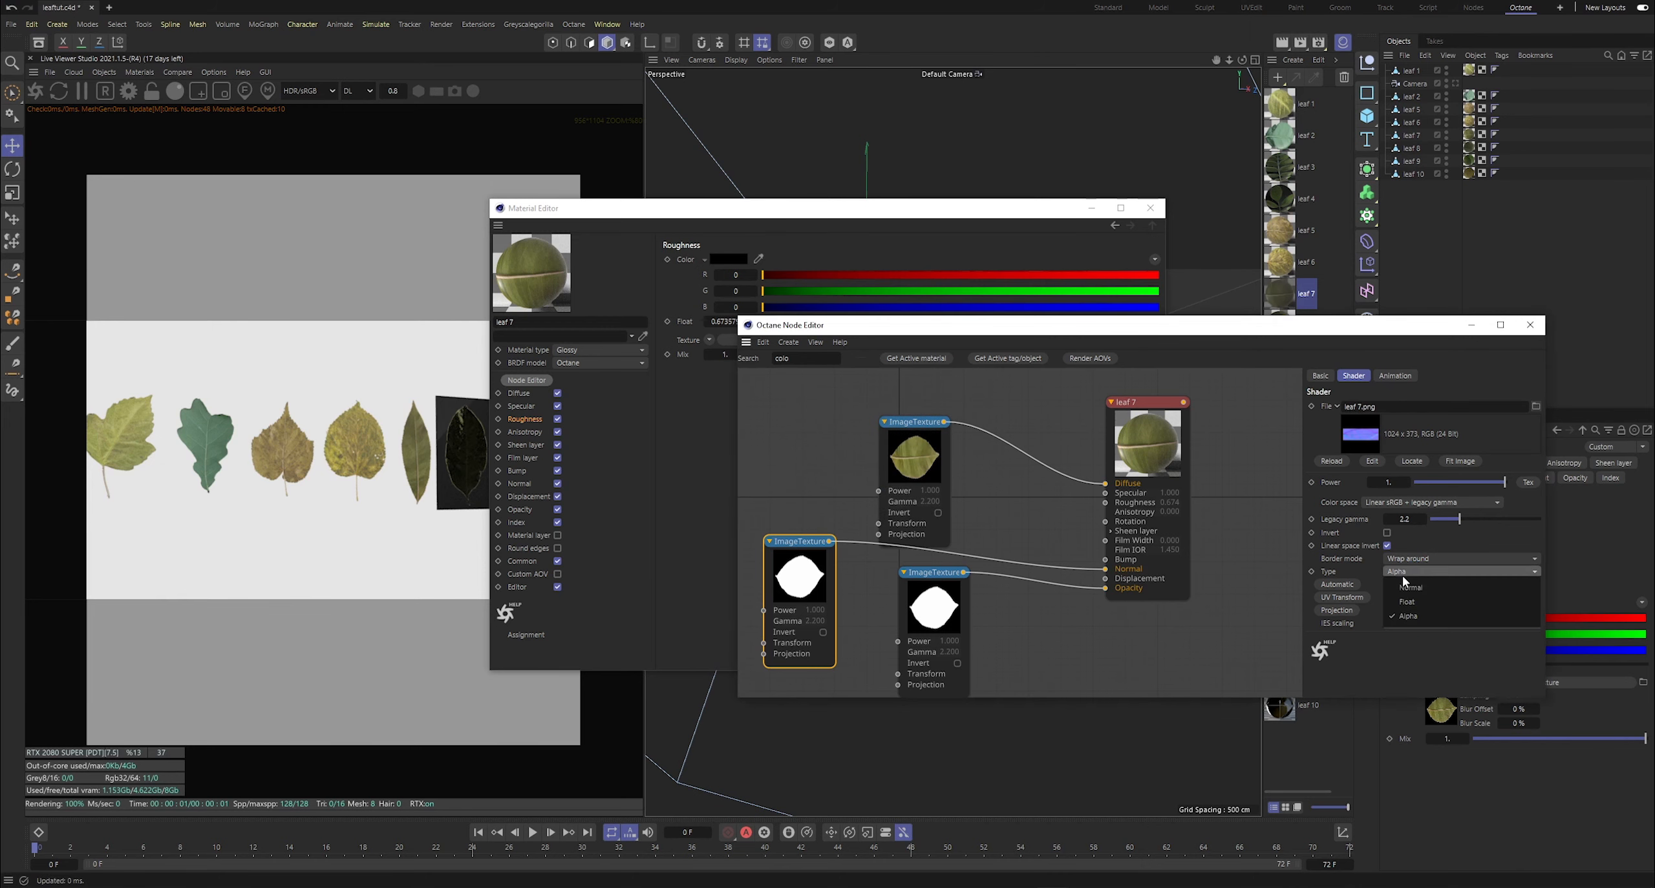
left_click(1410, 599)
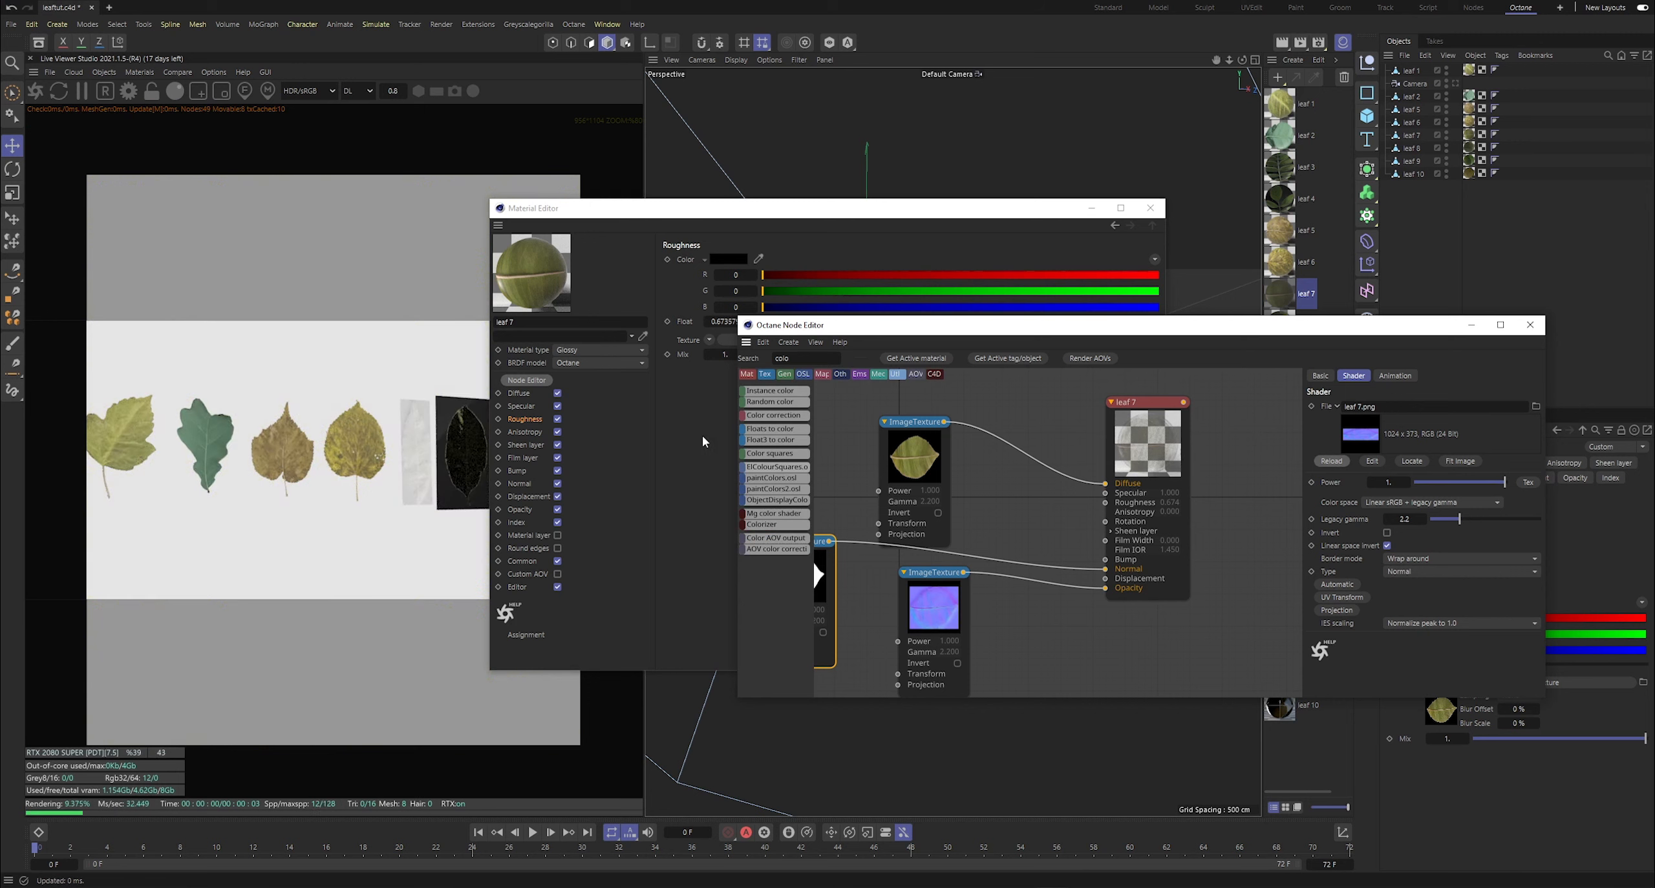
- Swap leaf 7's connections so the normal map feeds Normal and the alpha texture feeds Opacity, and save the project
left_click_drag(933, 609, 928, 626)
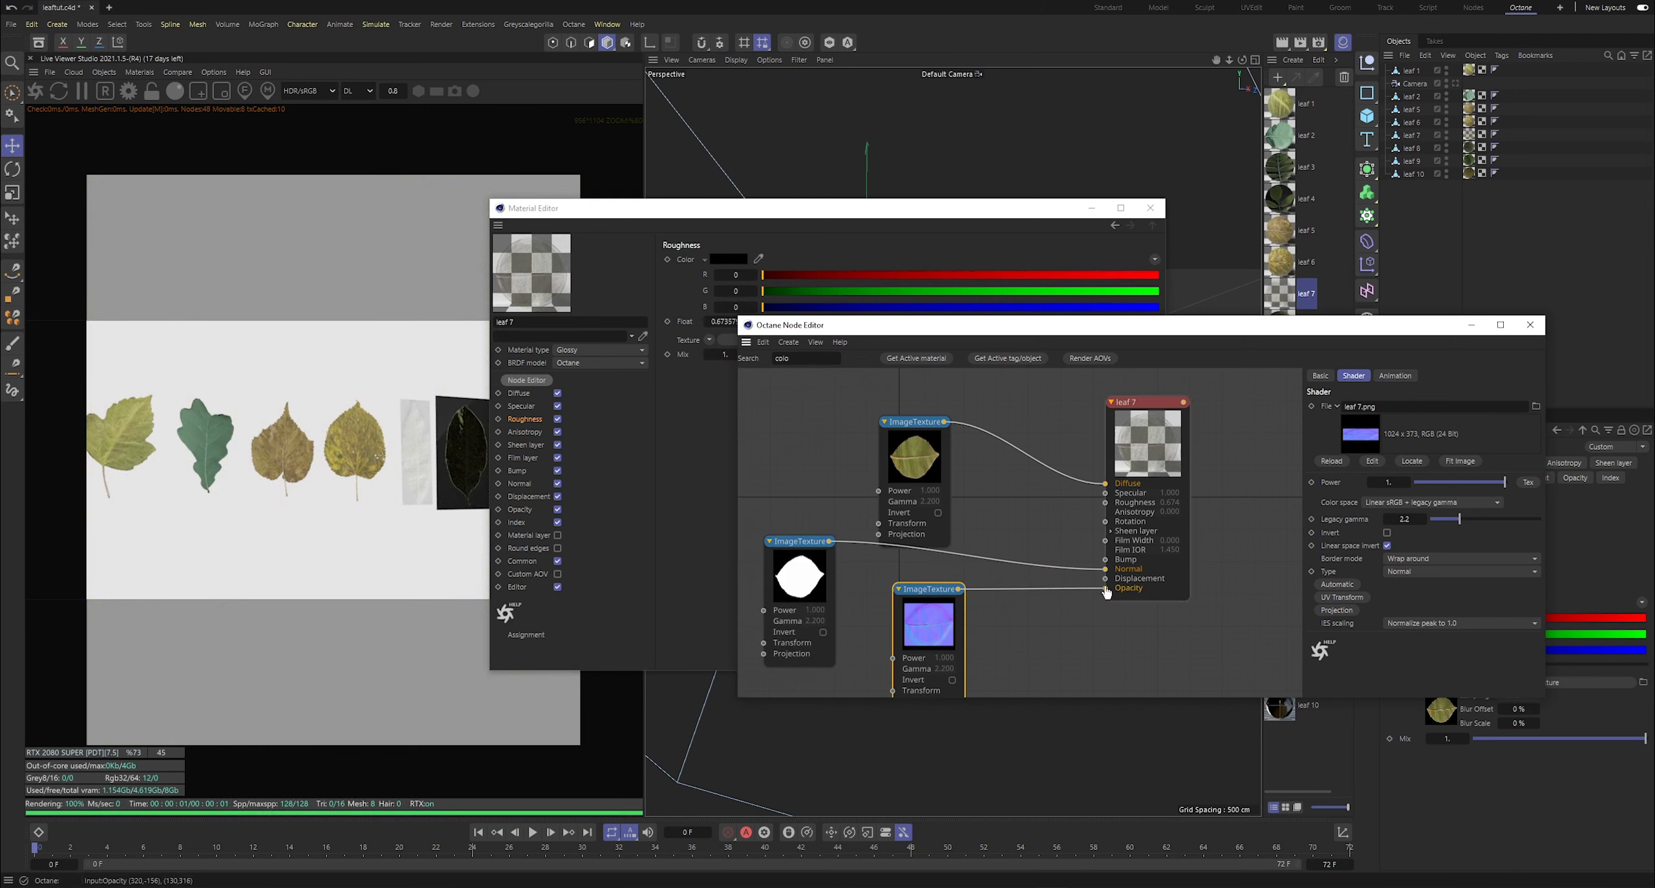
left_click_drag(1105, 589, 1105, 569)
mouse_move(812, 541)
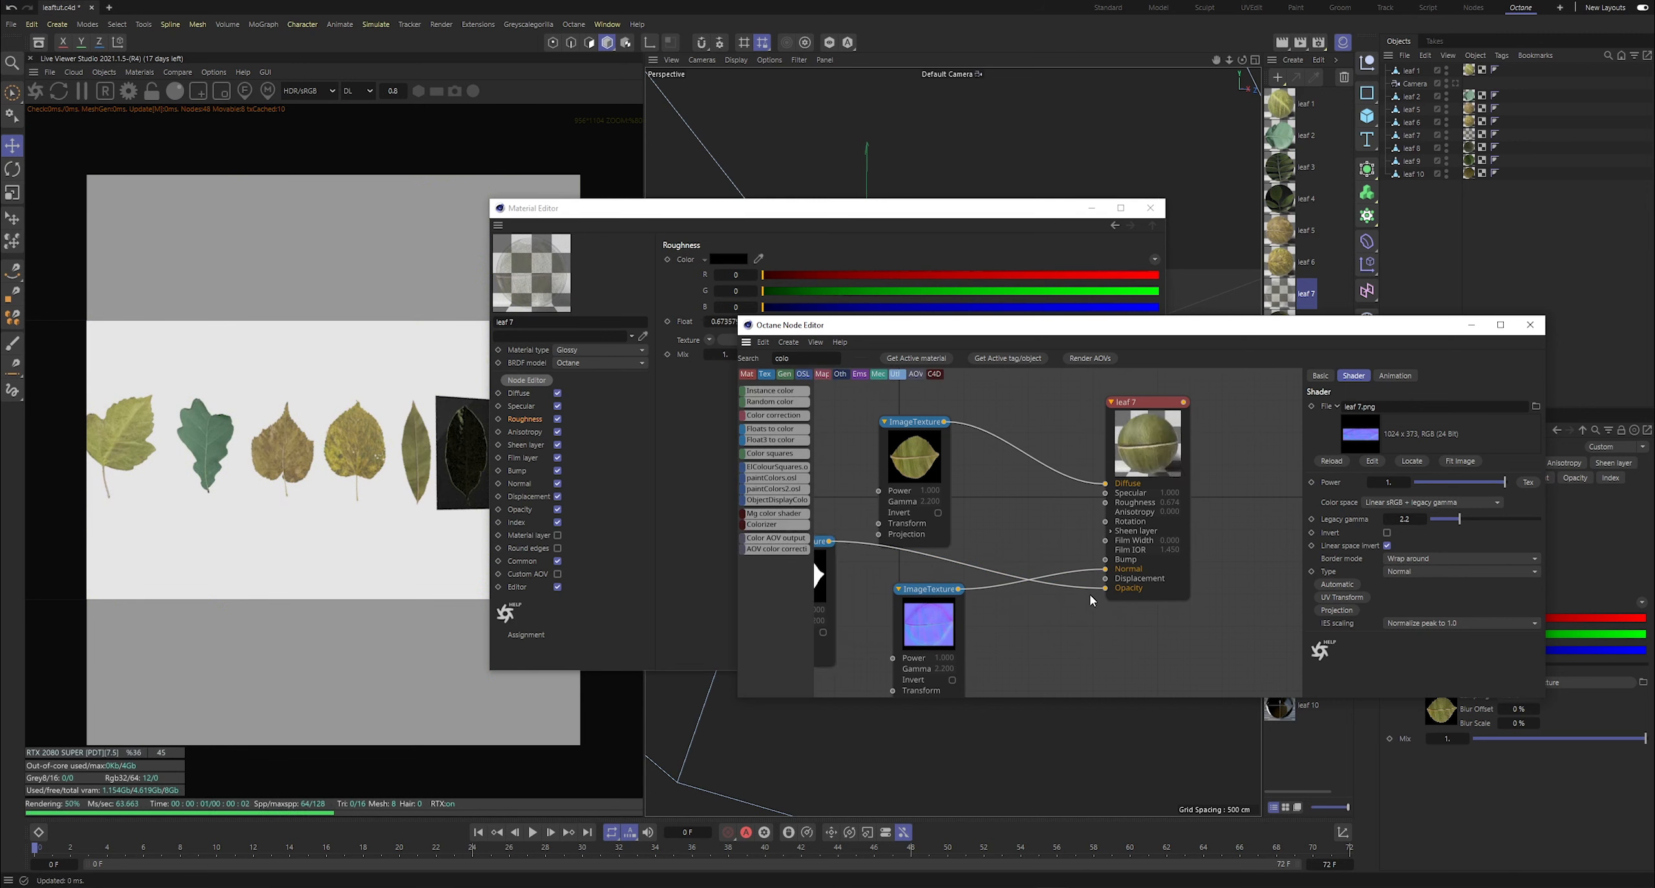
key("ctrl+s")
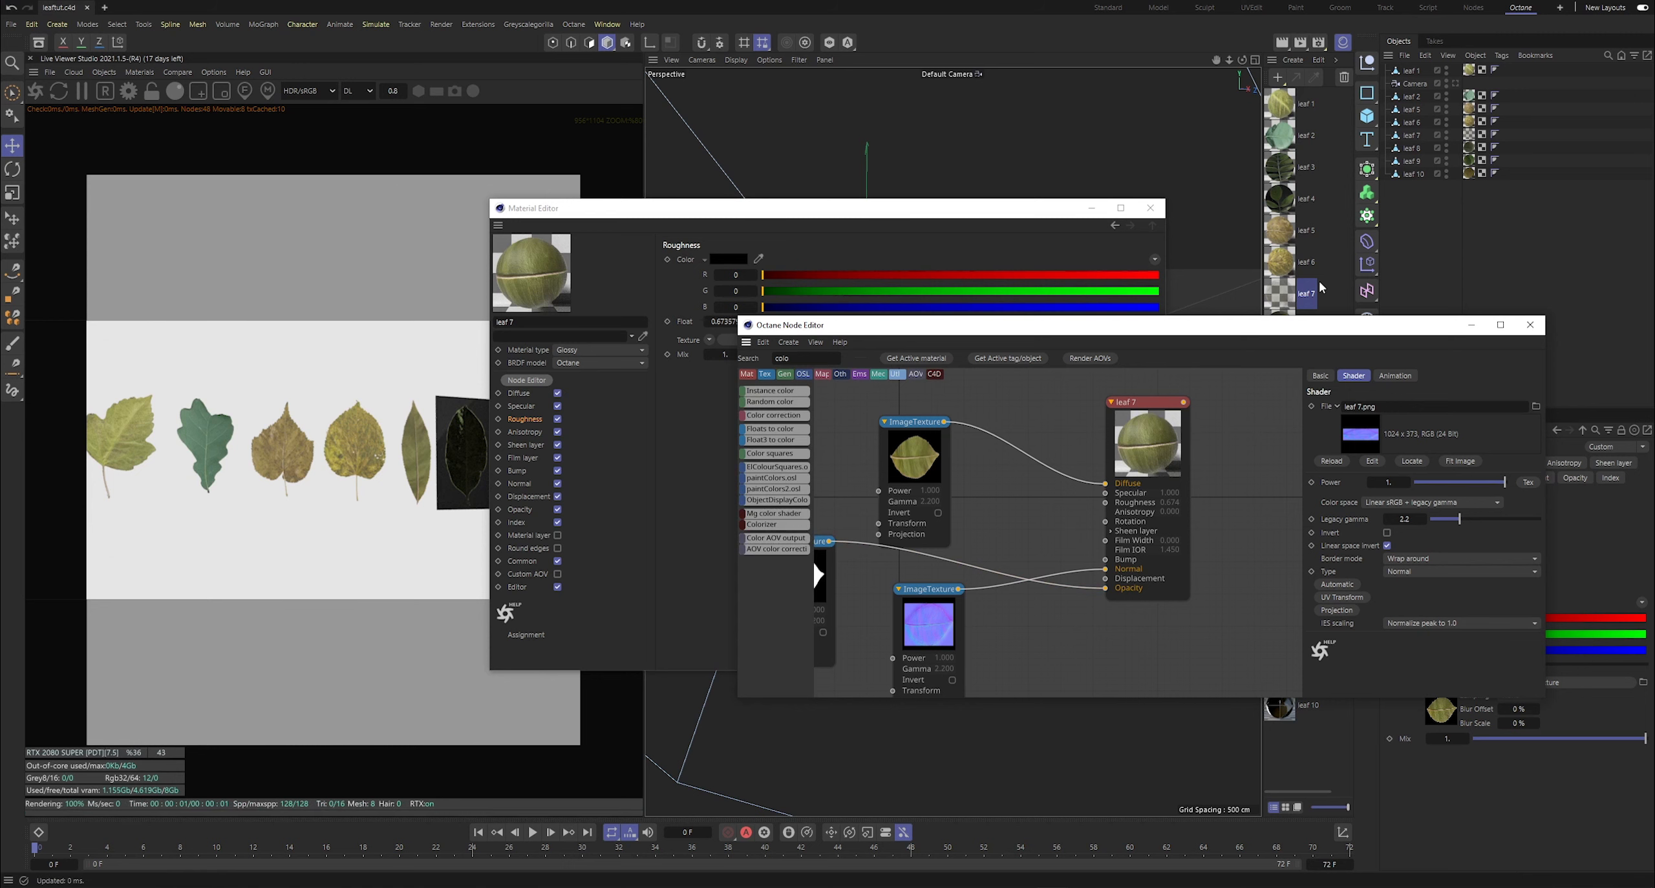
- Show the leaf 8 material in the Octane Node Editor, separate its diffuse texture node and select the texture feeding Normal
left_click_drag(1280, 327, 999, 440)
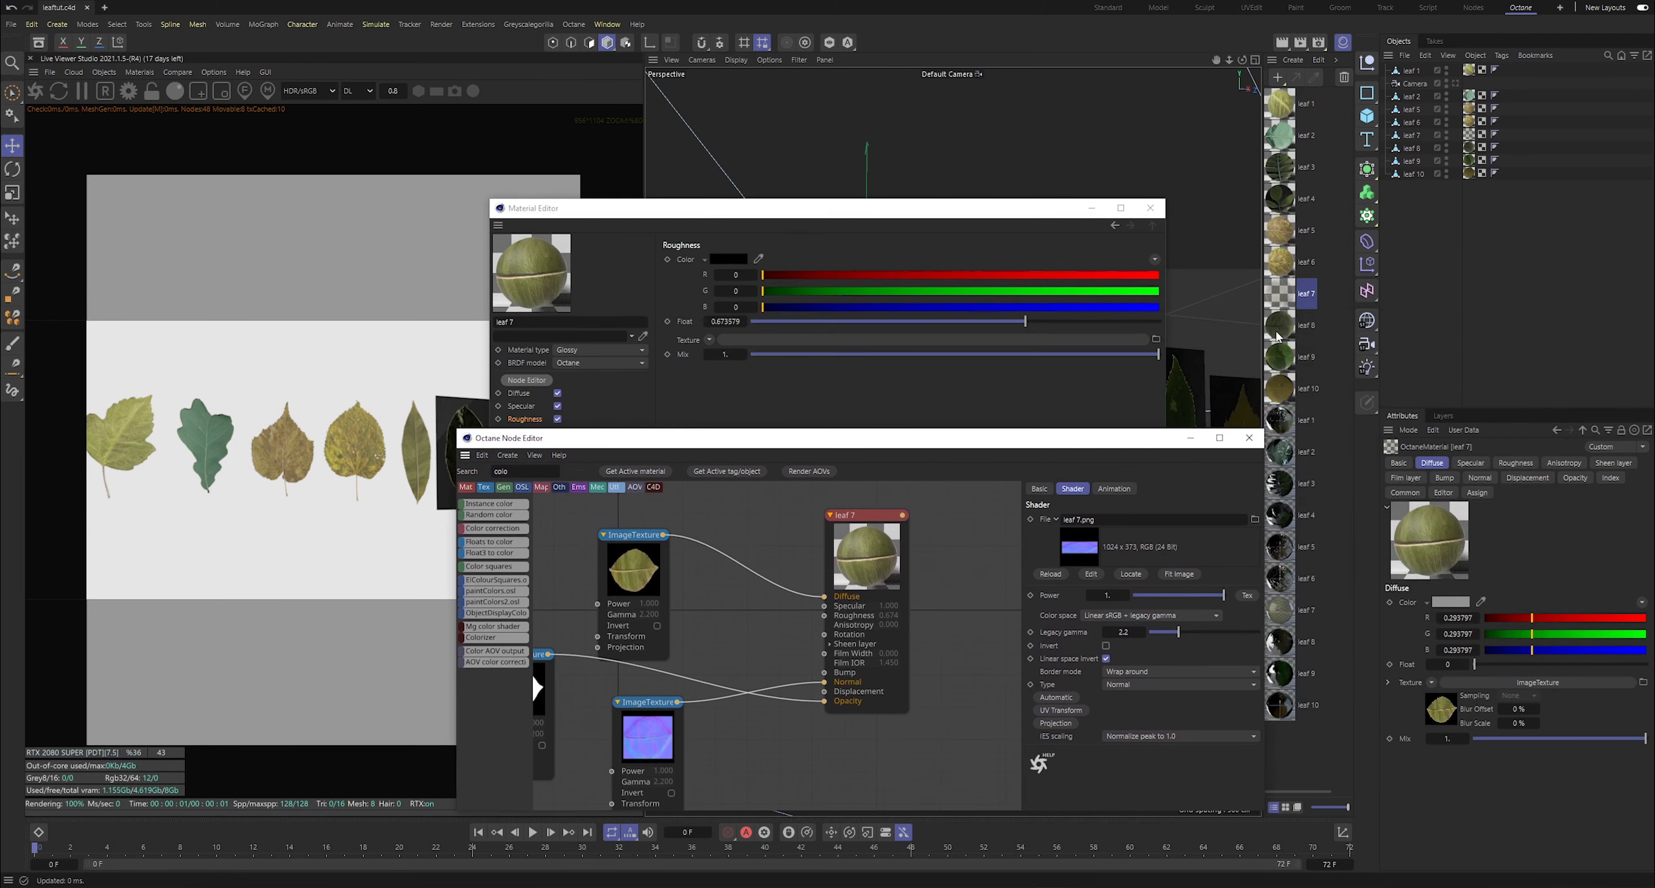
left_click(1279, 335)
left_click_drag(899, 447, 1134, 278)
left_click_drag(876, 528, 831, 443)
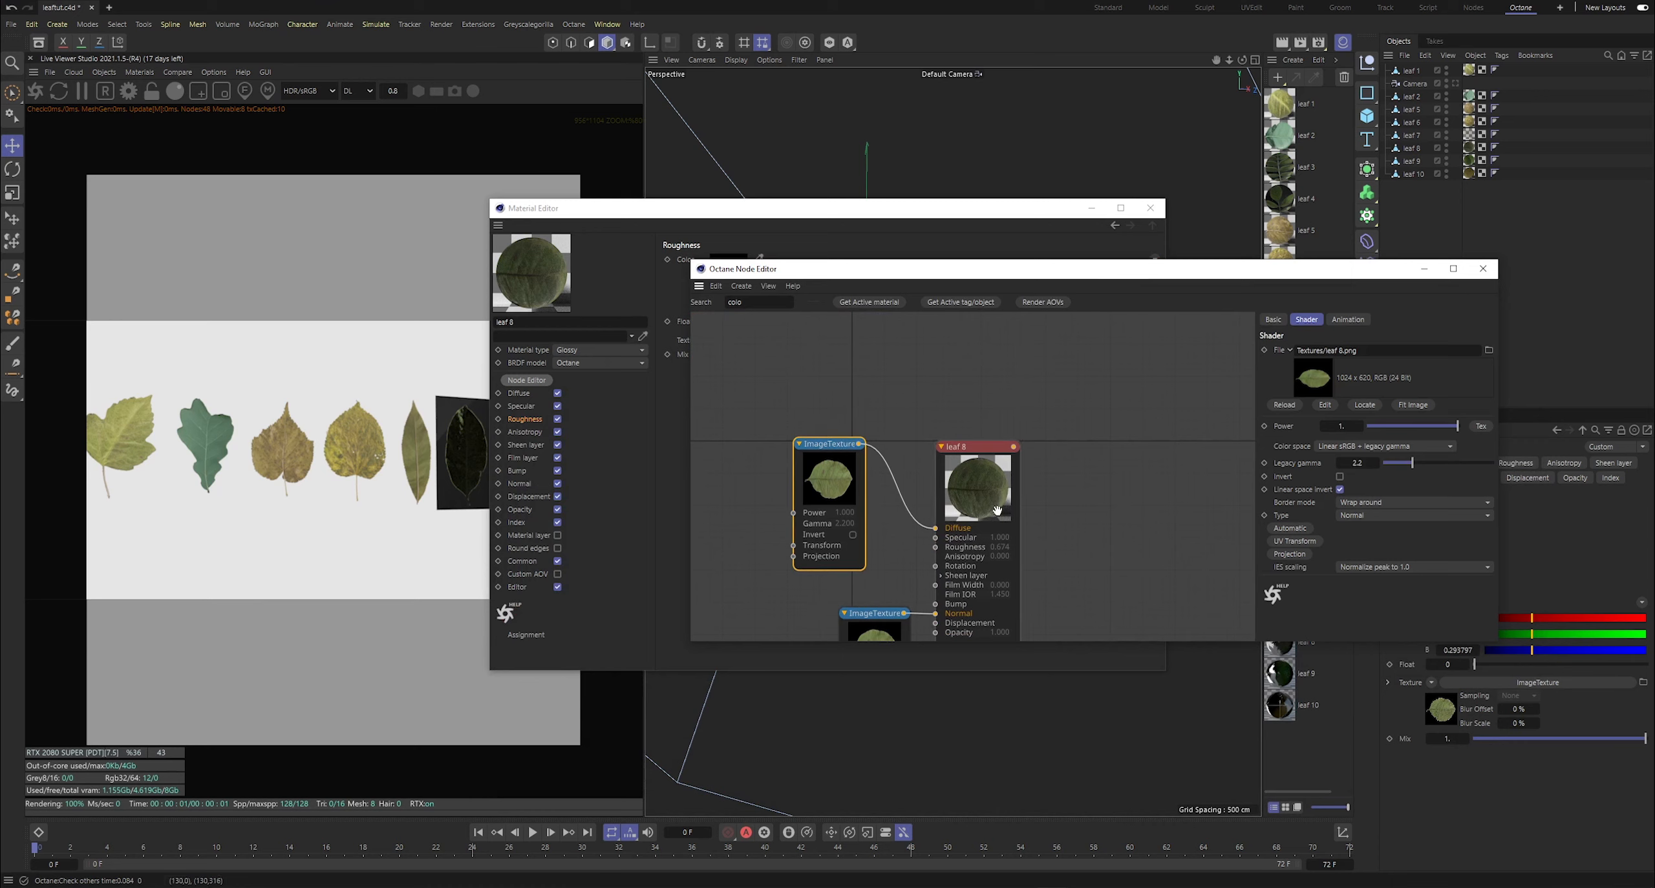
middle_click_drag(918, 630, 988, 516)
left_click(987, 516)
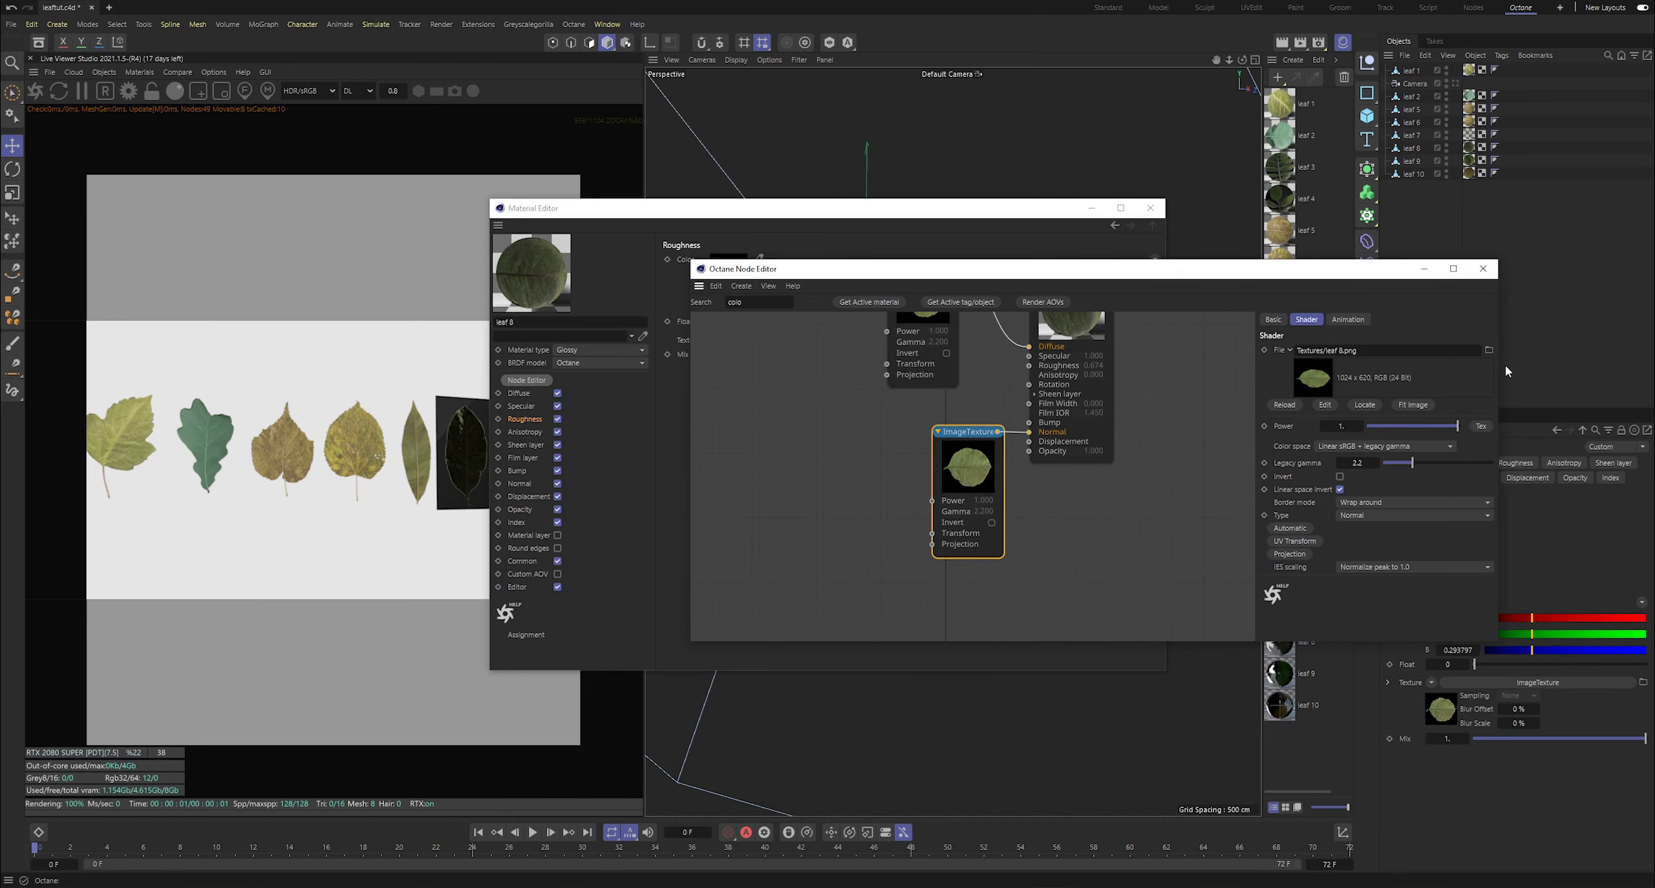
- Load leaf 8 from the normals folder into the texture feeding Normal, copying the image to the project location
left_click(1490, 350)
double_click(496, 92)
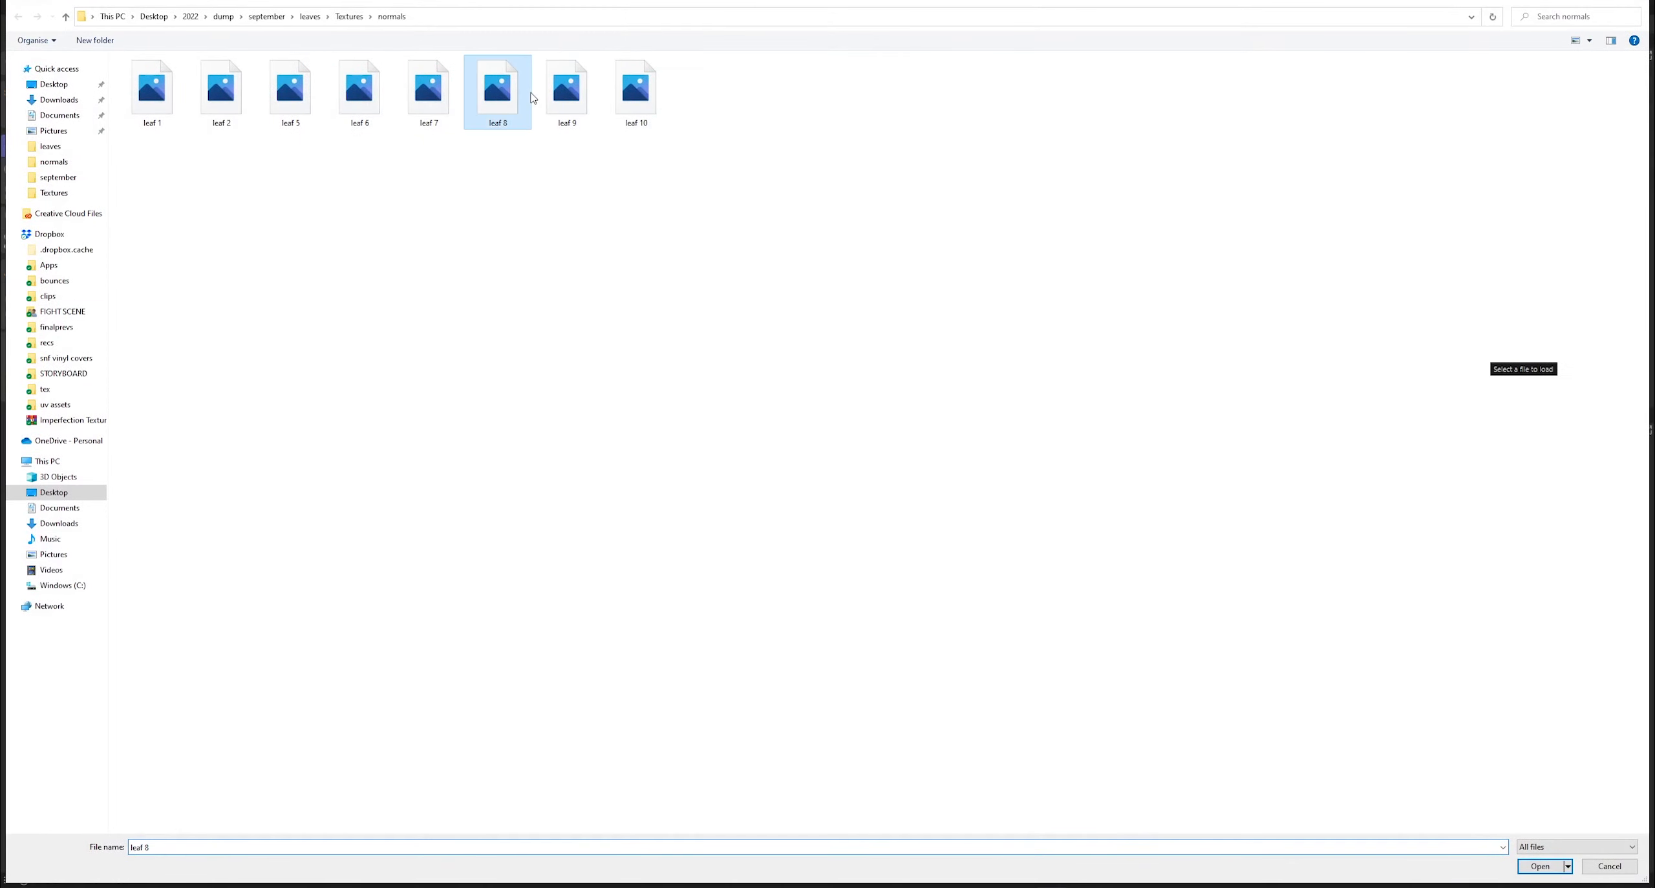
left_click(874, 499)
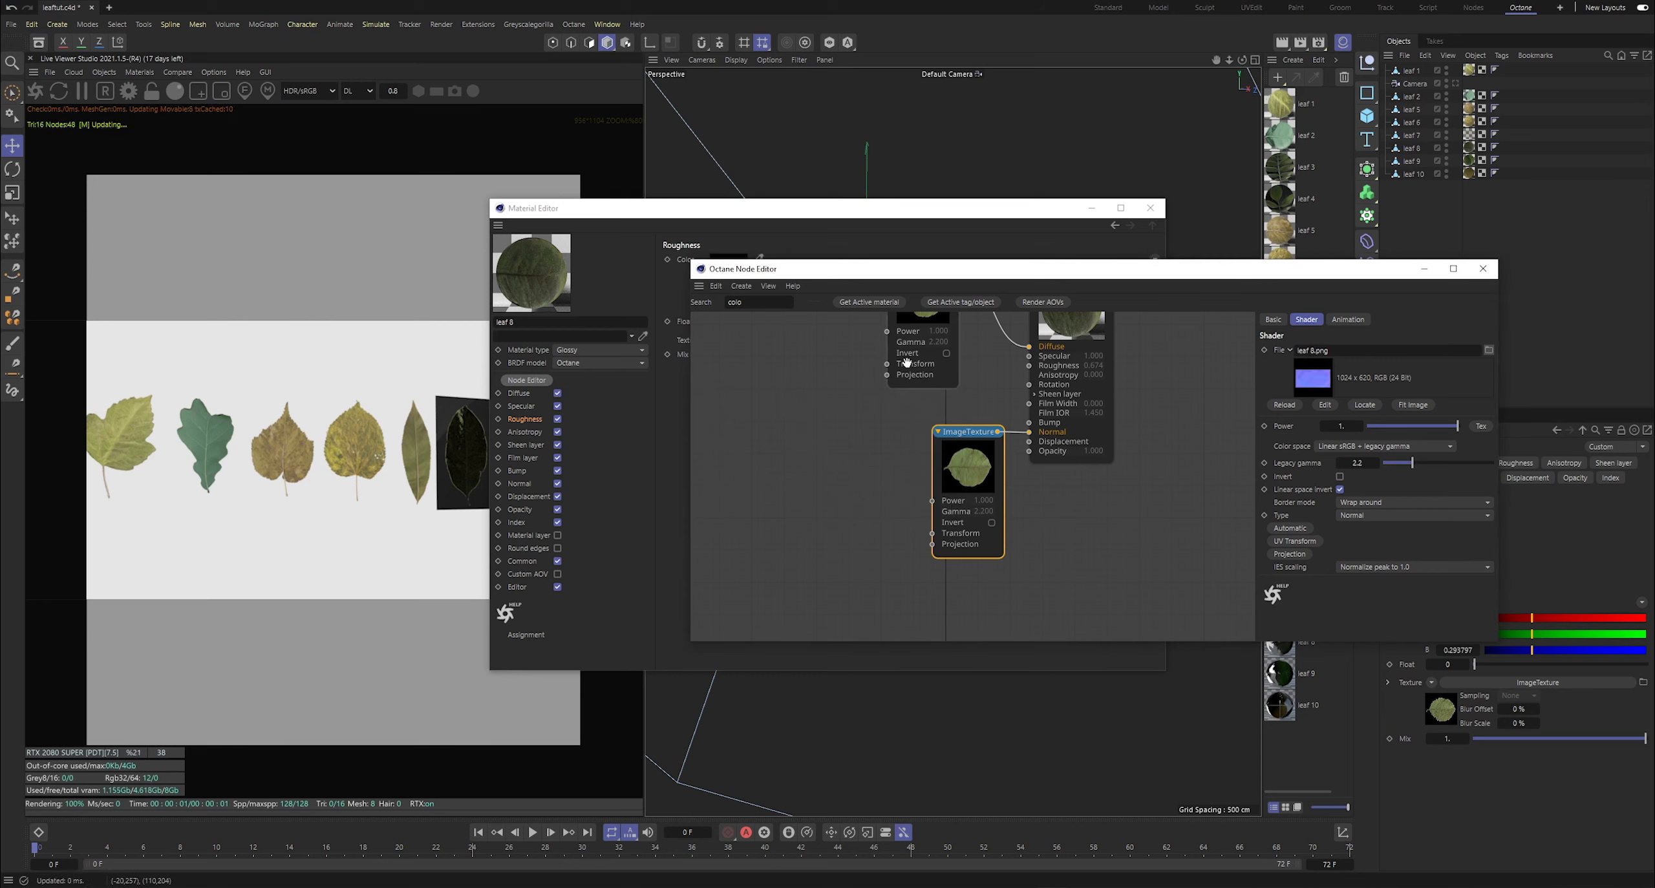
- Duplicate leaf 8's diffuse texture node, connect the copy to Opacity and set its type to Alpha
left_click_drag(921, 323, 827, 452, "ctrl")
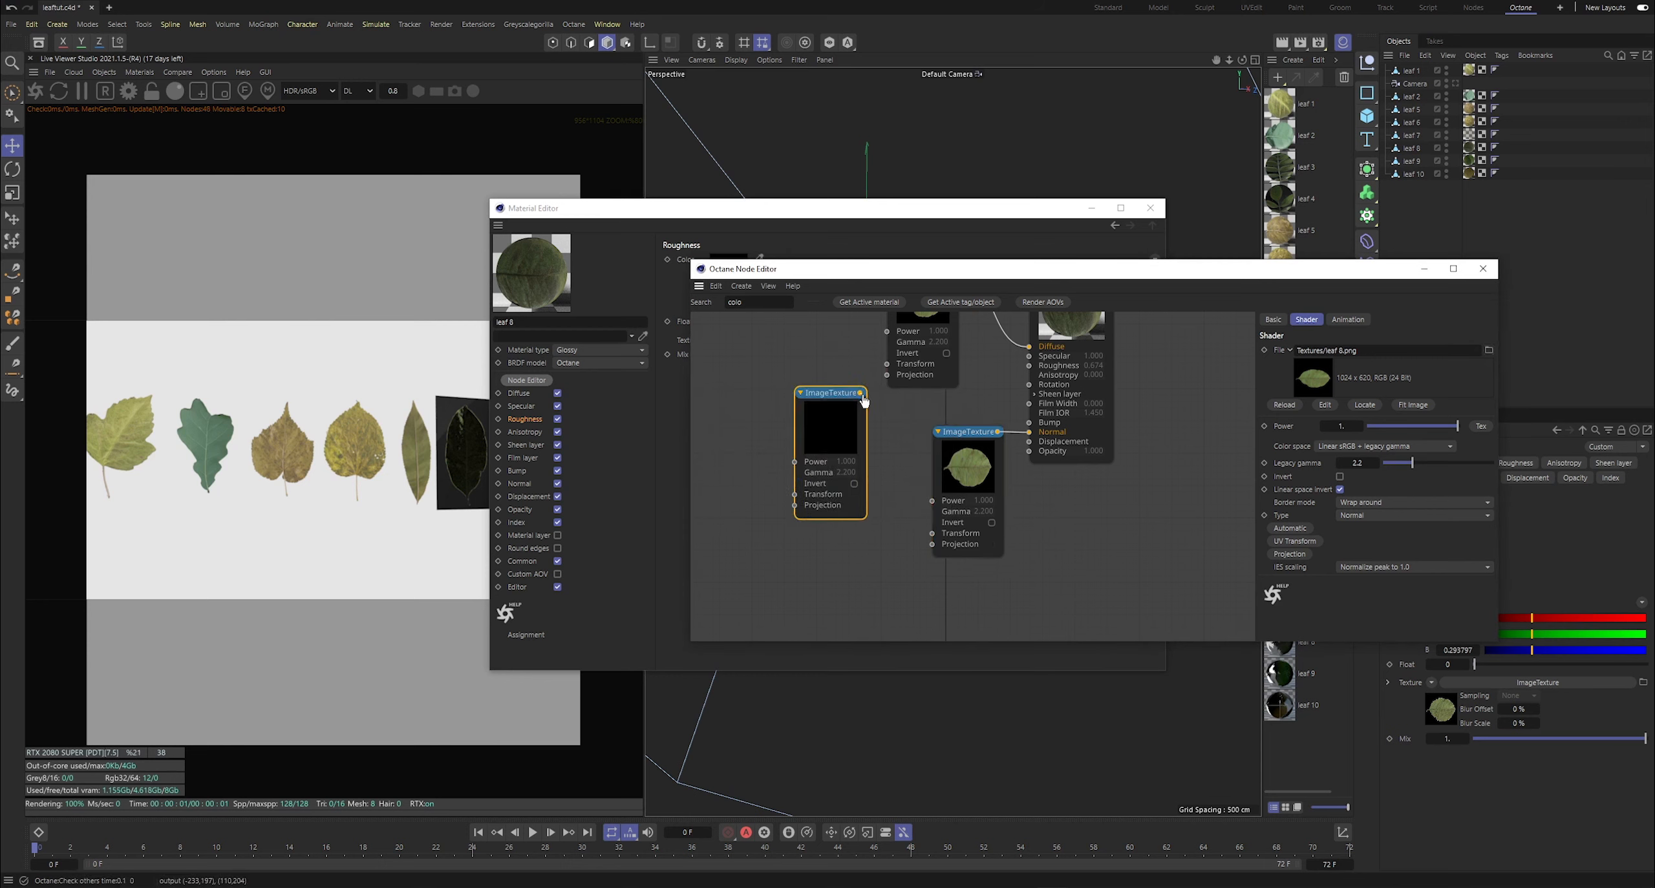
left_click_drag(860, 393, 1029, 452)
left_click(1415, 515)
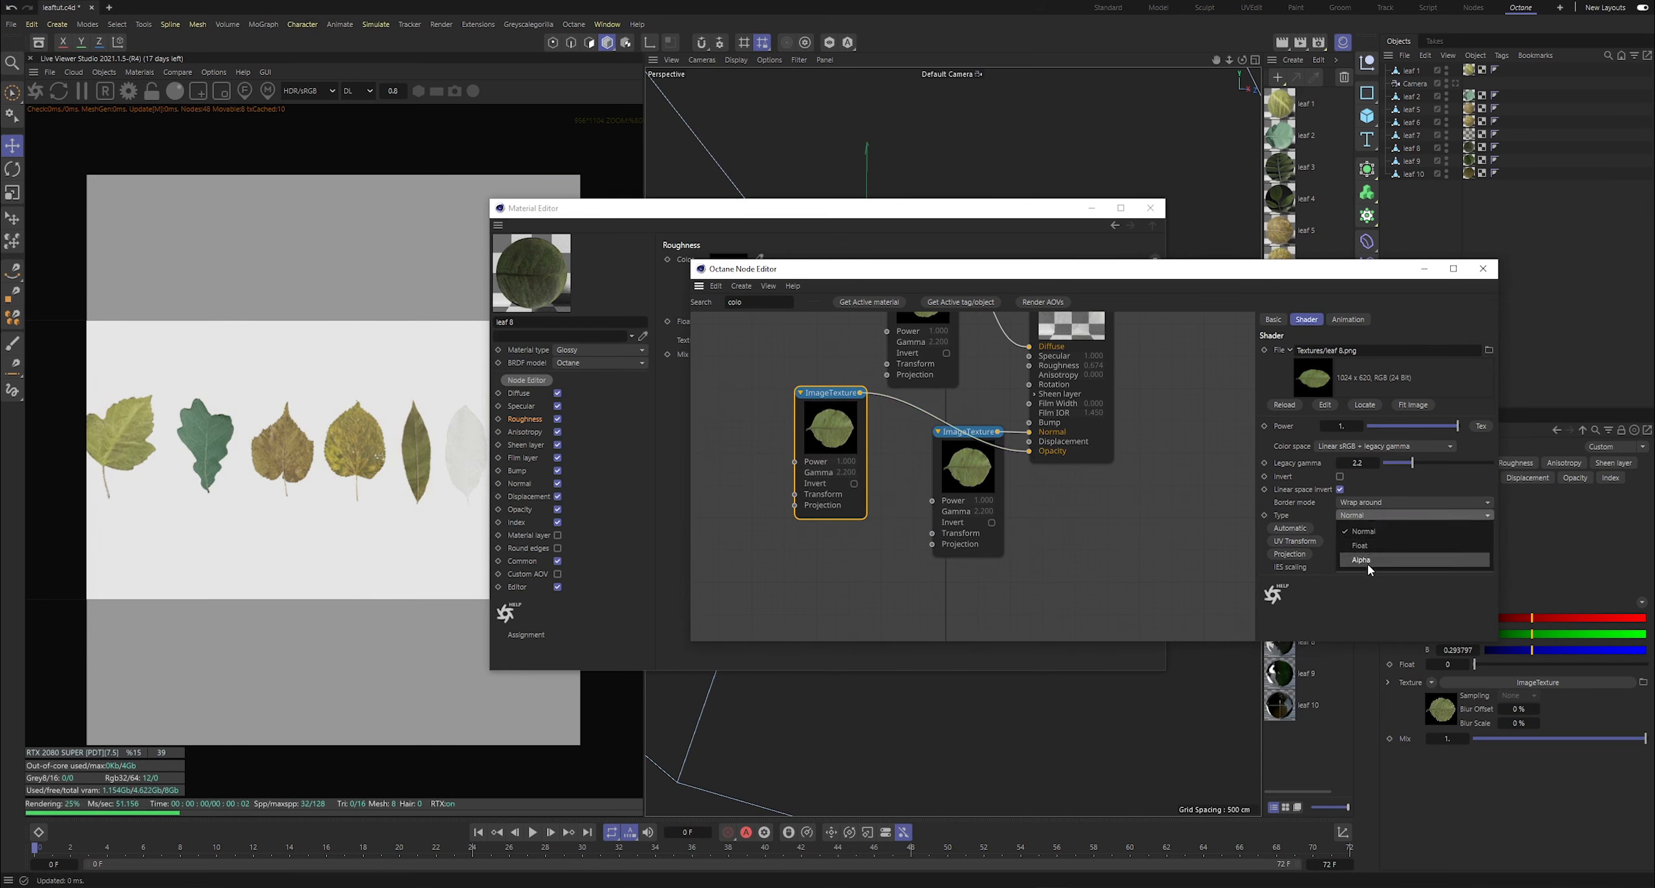
left_click(1370, 543)
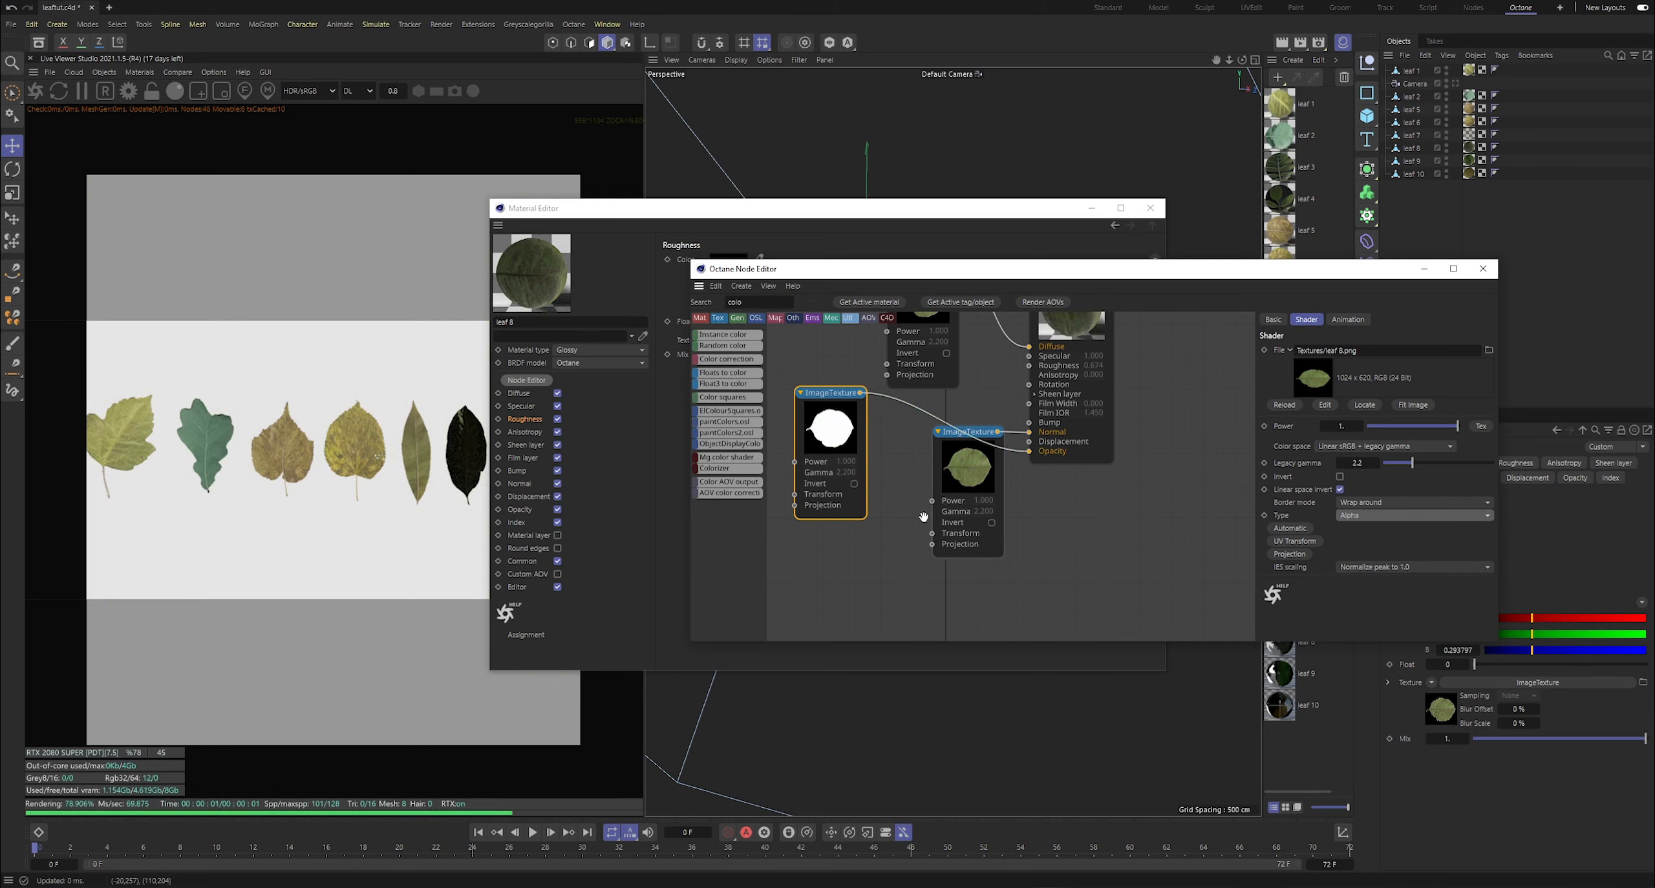
- Move leaf 8's normal texture node clear of the others, reload its image and close the Material Editor
left_click_drag(980, 457, 948, 492)
left_click(1290, 410)
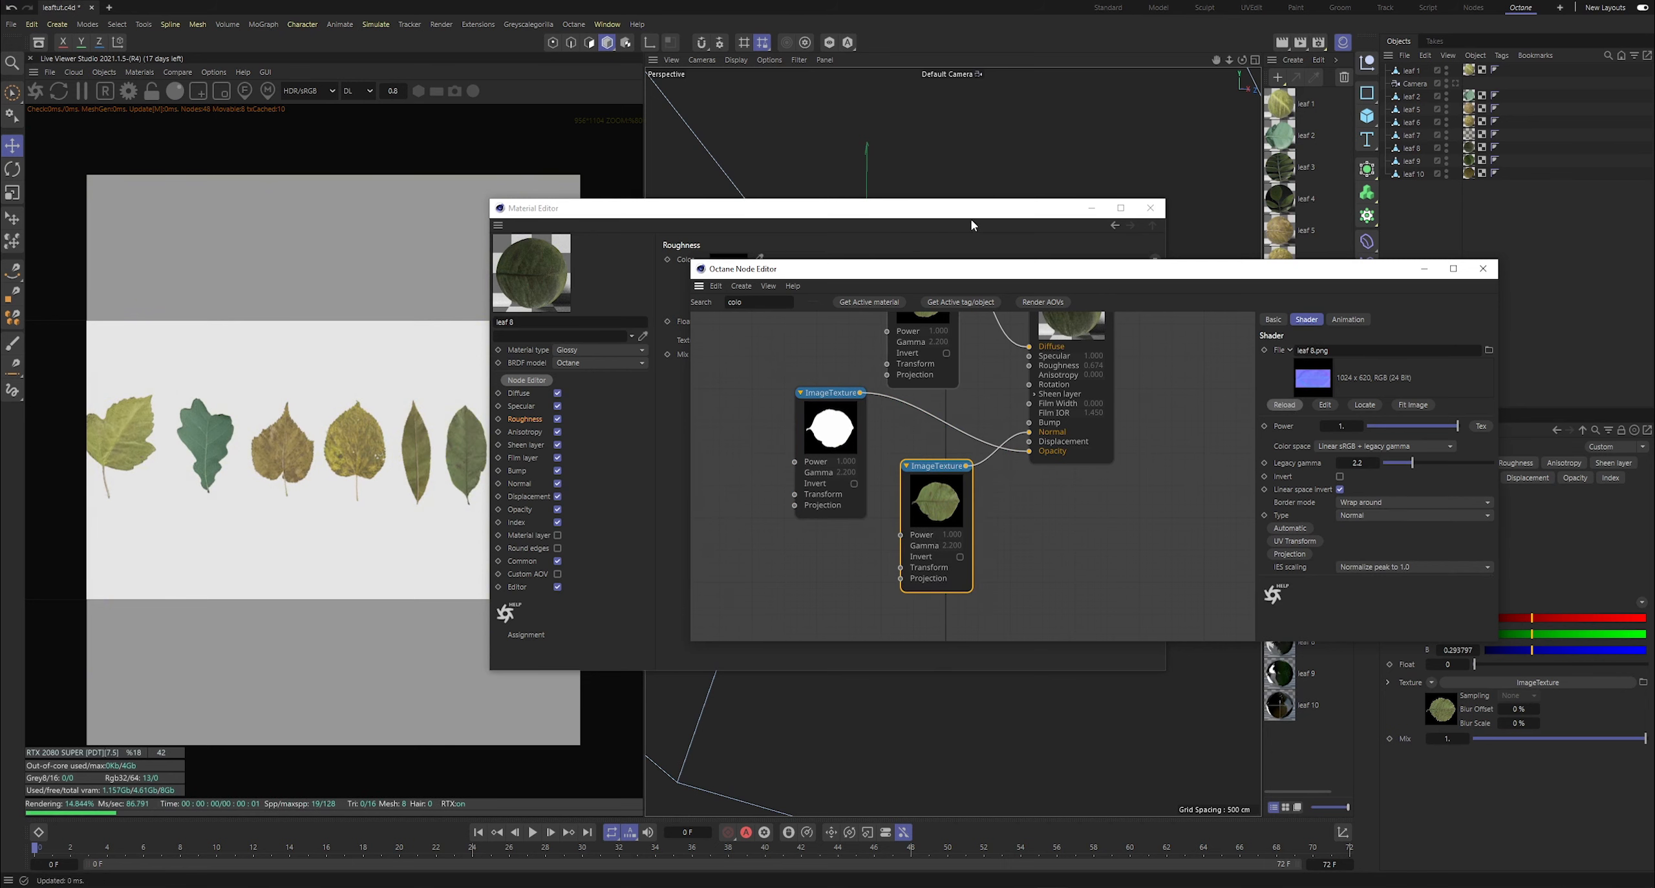
left_click(1151, 208)
- Open the leaf 9 material in the Octane Node Editor and separate its diffuse and normal texture nodes
left_click_drag(1201, 270, 864, 376)
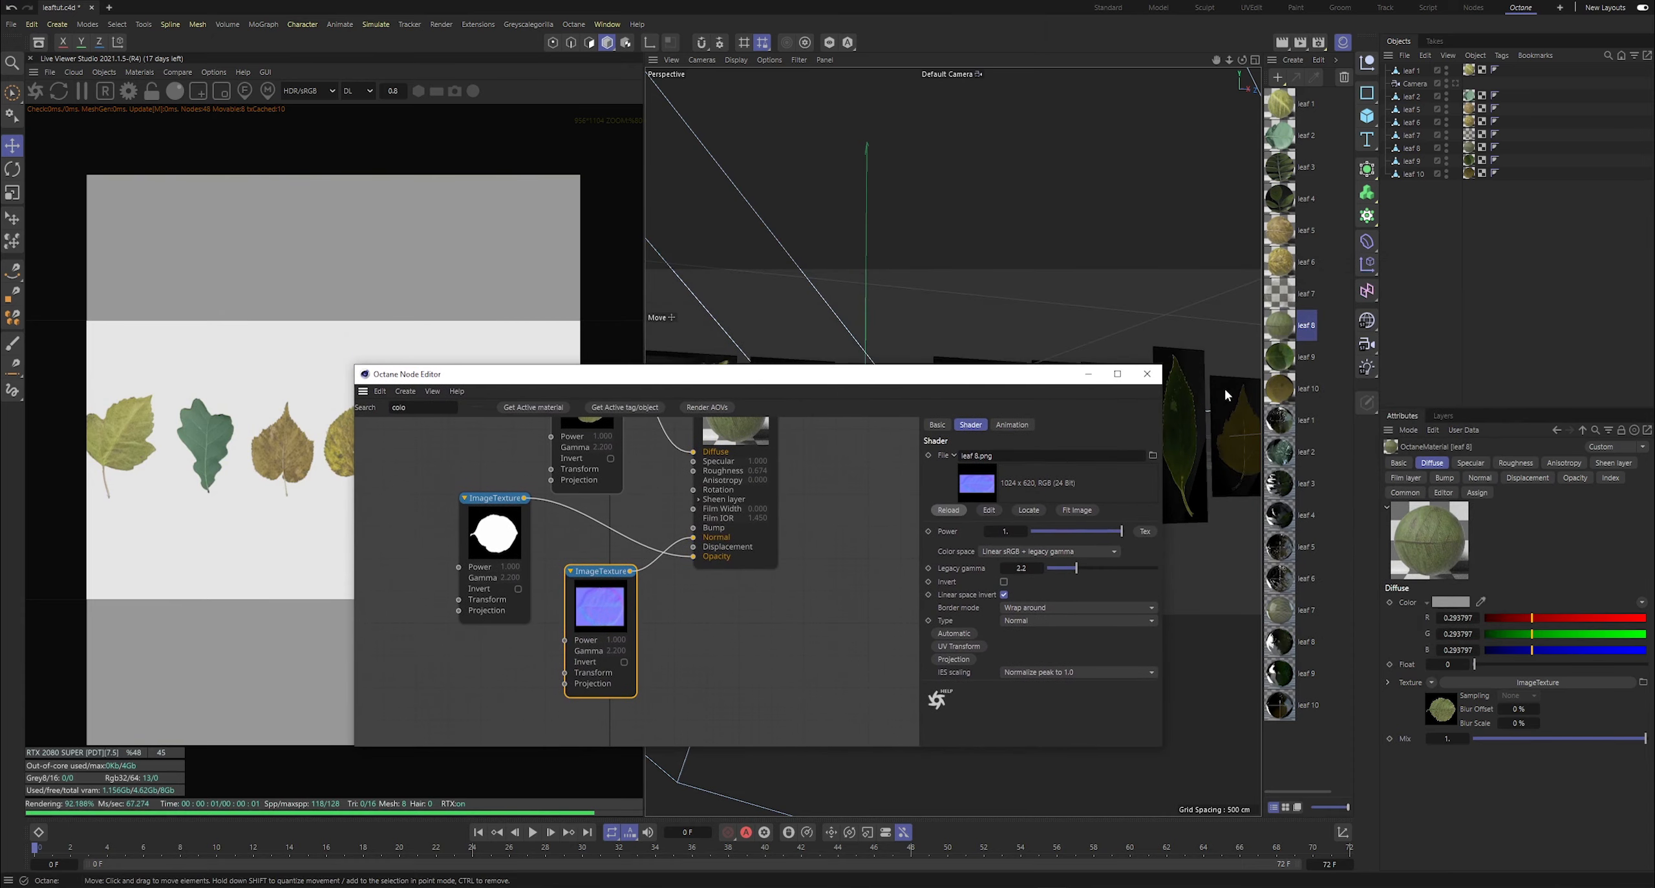
double_click(1282, 357)
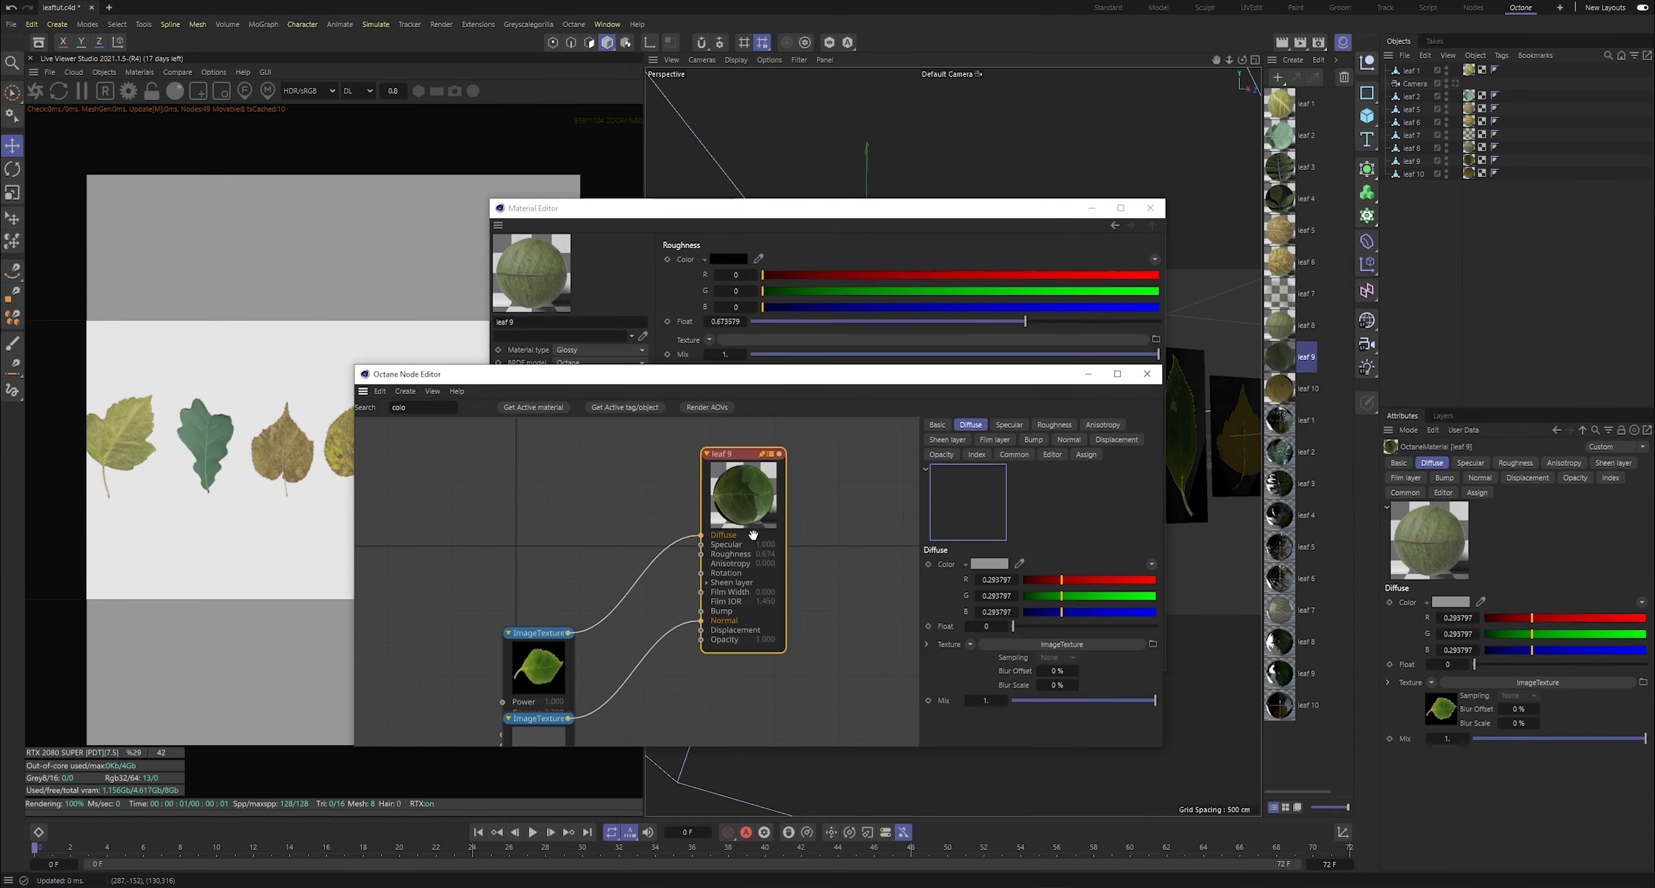
middle_click_drag(582, 559, 638, 481)
left_click_drag(591, 561, 570, 446)
left_click(595, 652)
left_click_drag(595, 652, 573, 635)
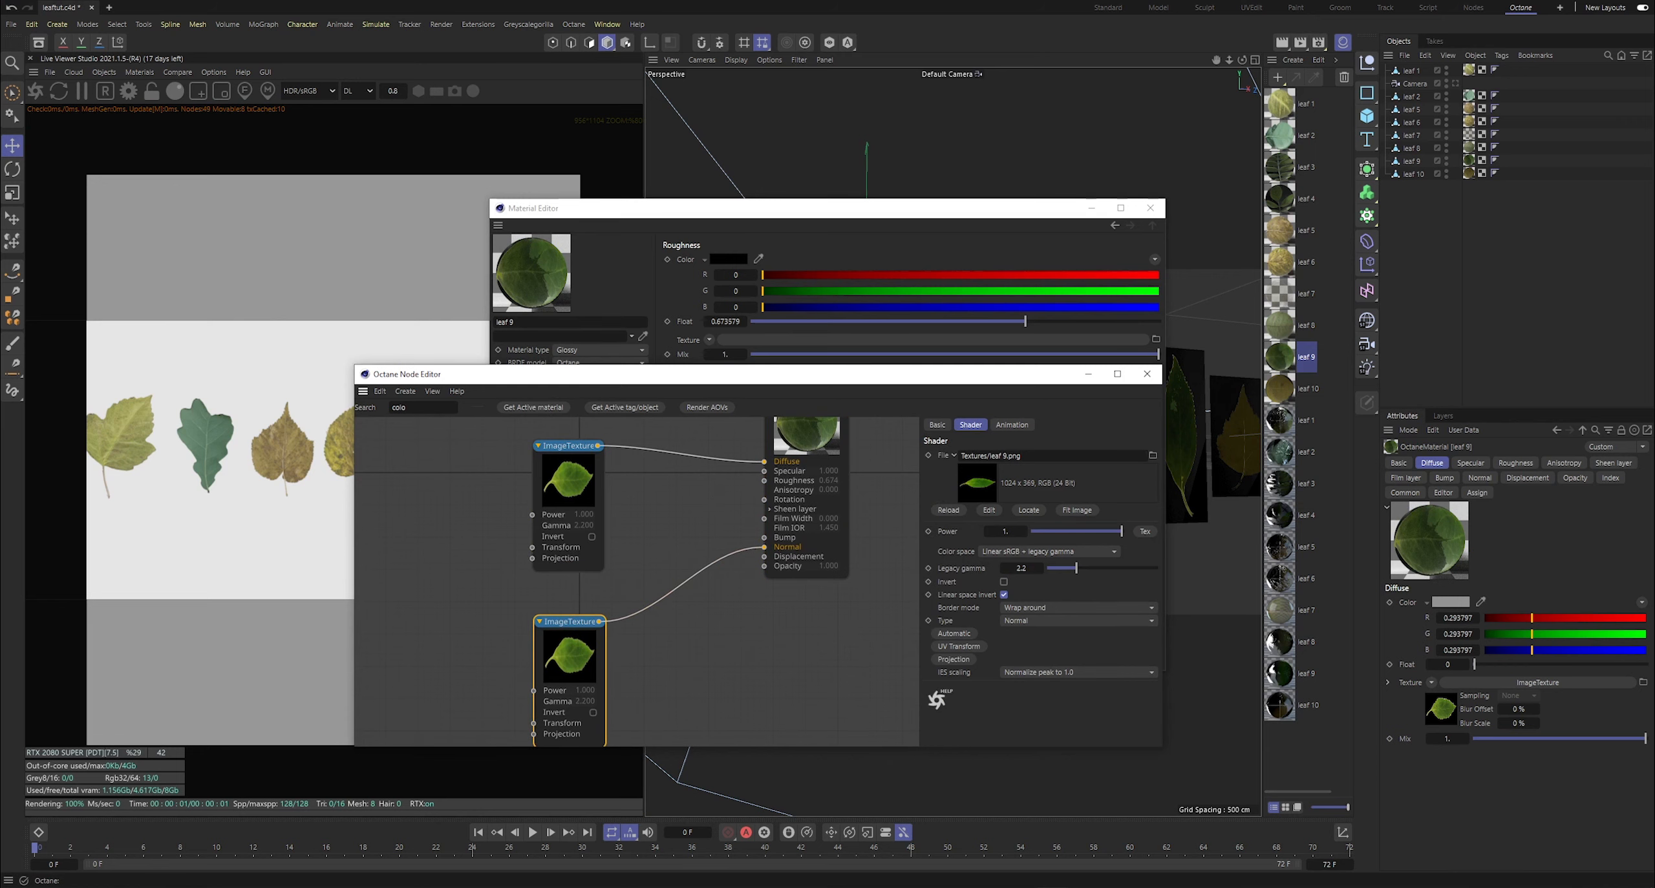
- Load leaf 9 from the normals folder into the Normal texture node, copy it to the project location and reload it
left_click(1153, 456)
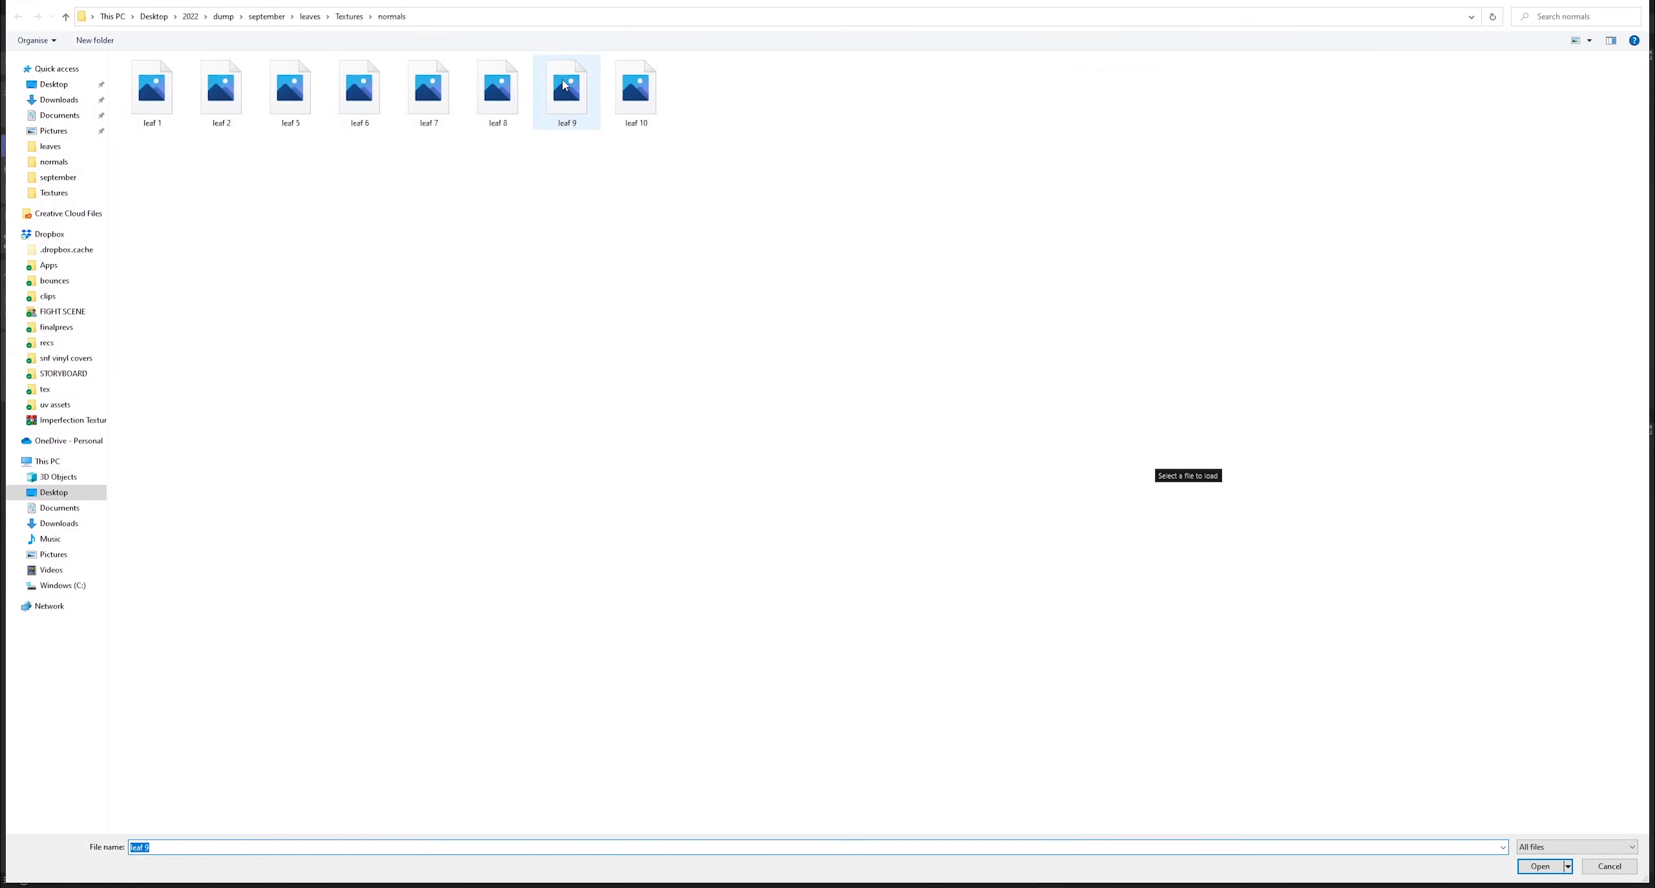
left_click(560, 101)
double_click(560, 102)
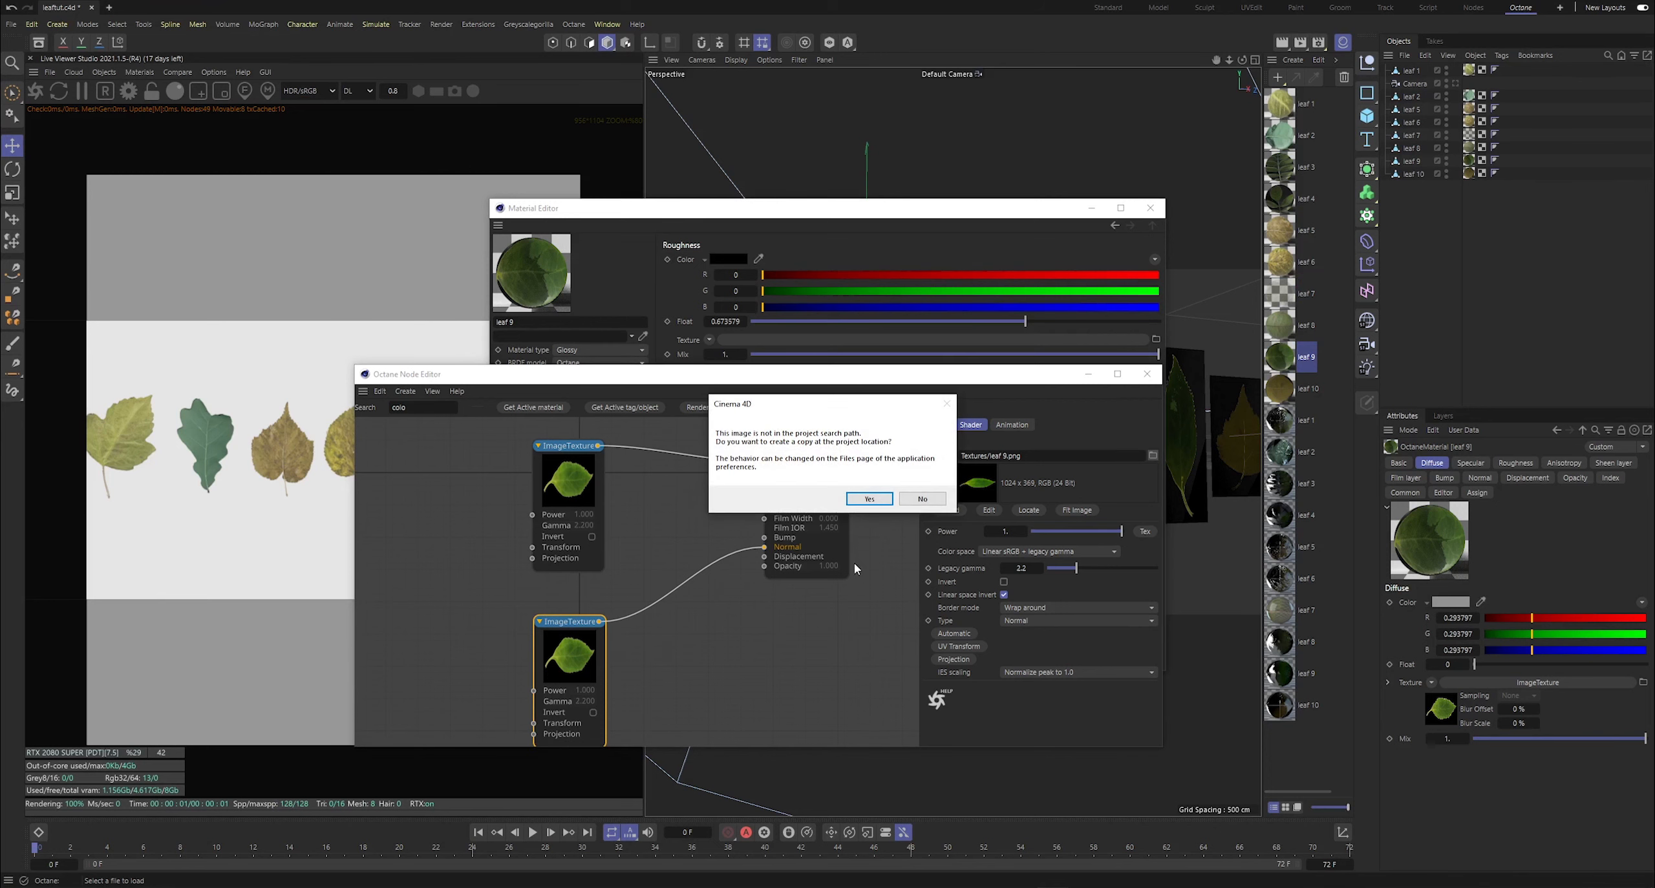
left_click(871, 499)
left_click(958, 511)
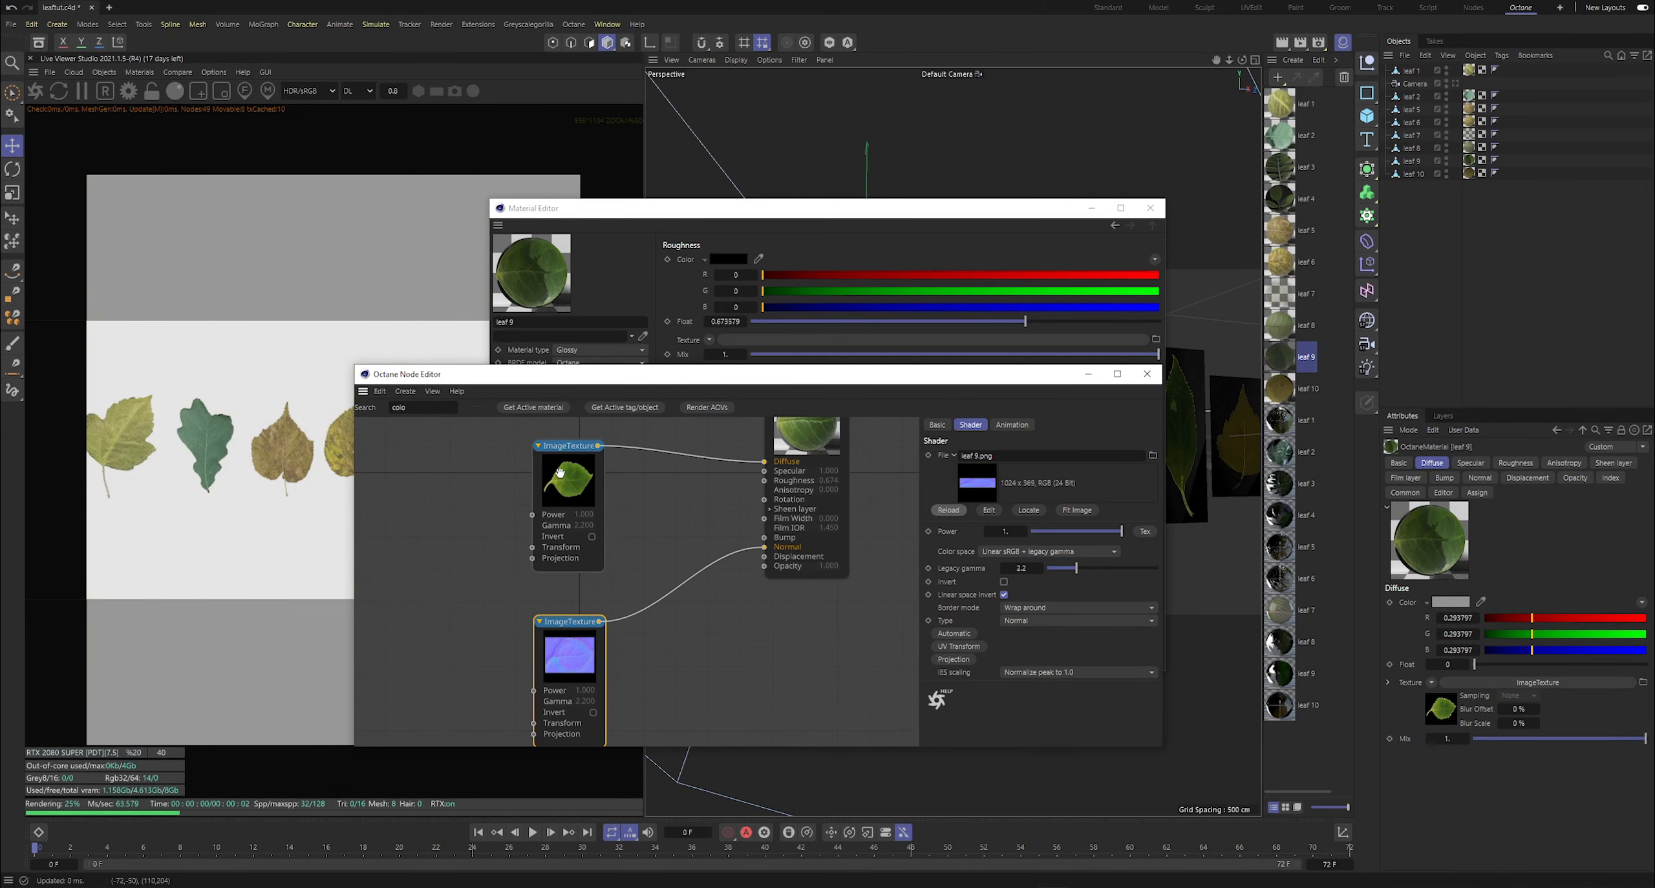
- Duplicate leaf 9's diffuse texture node into Opacity, set its type to Alpha and close the Node Editor
left_click_drag(580, 482, 764, 566, "ctrl")
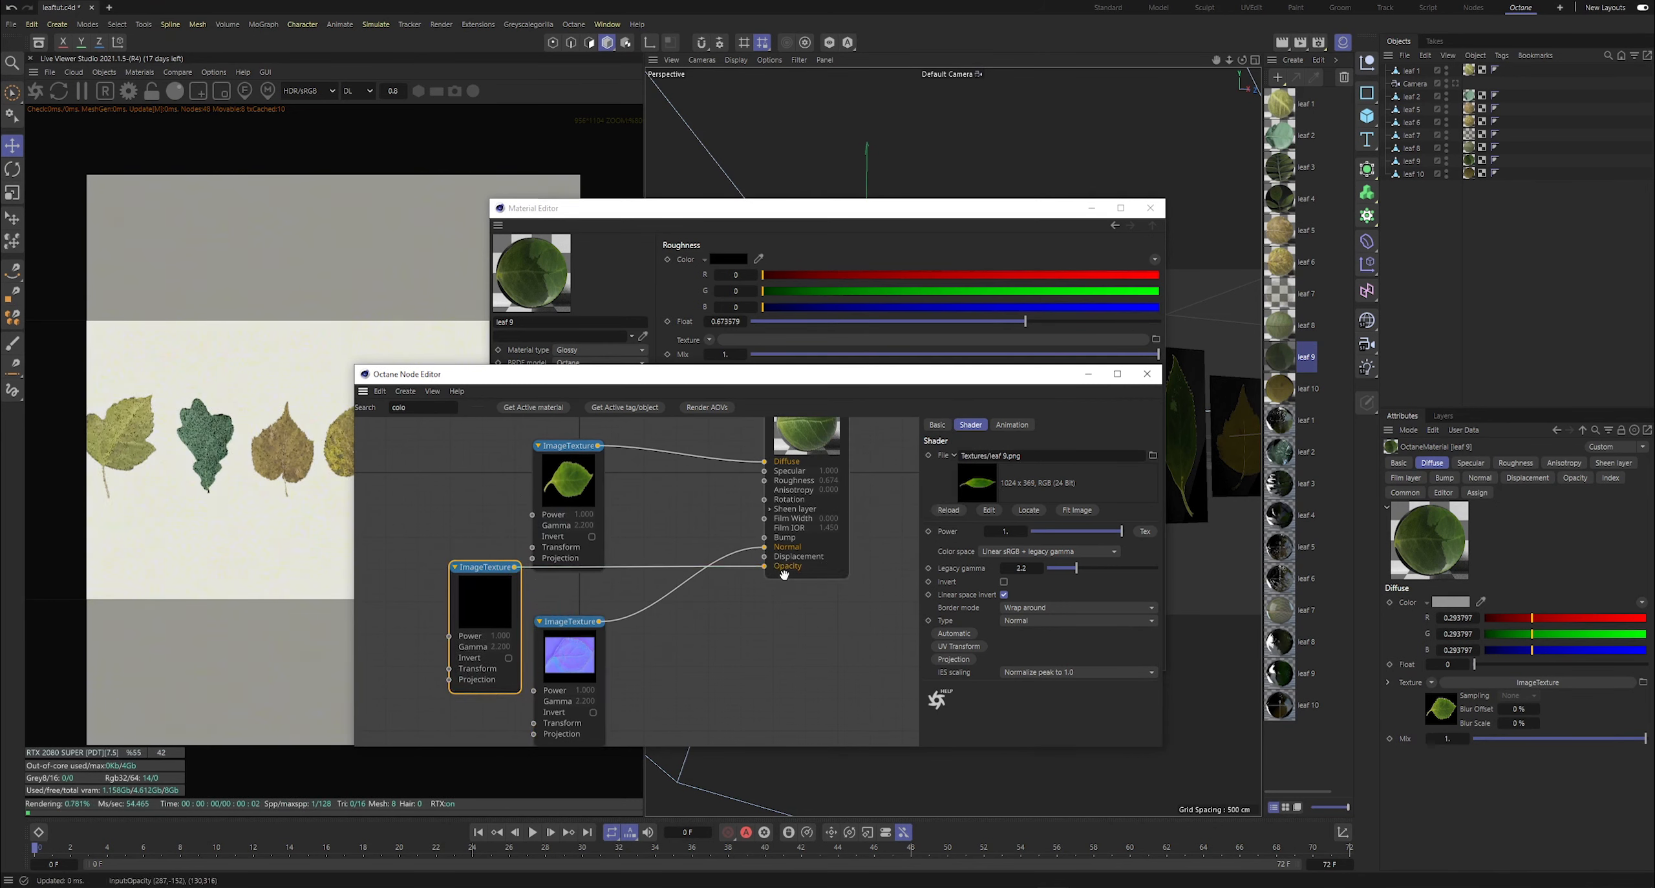
left_click(1076, 621)
left_click(1020, 659)
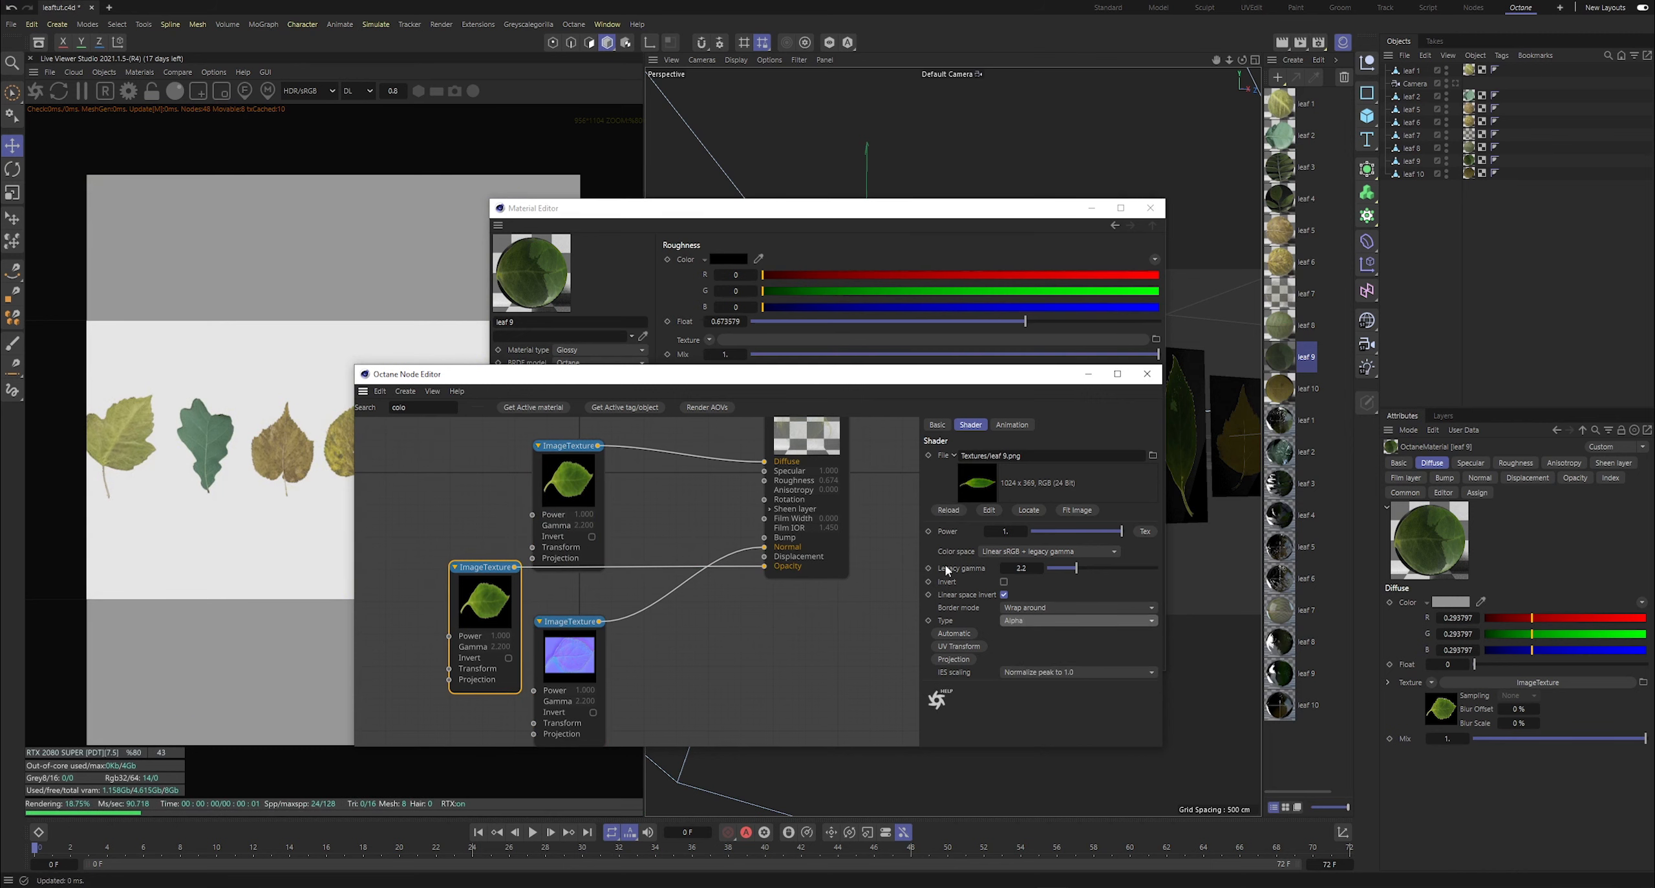
left_click(1147, 374)
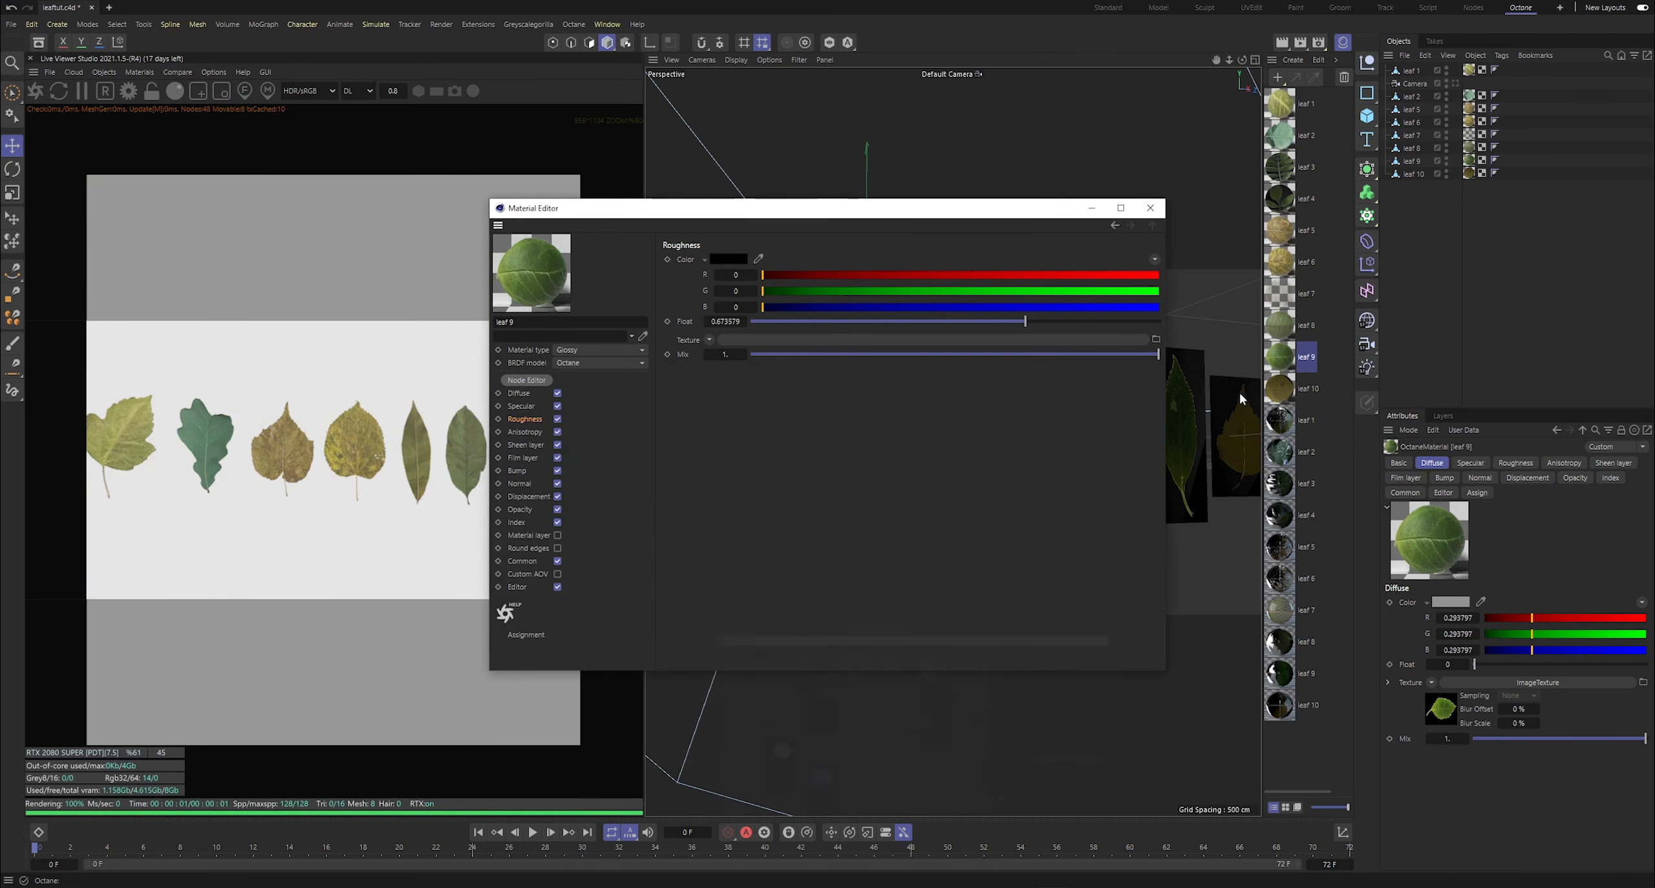
- Open the leaf 10 material in the Octane Node Editor and separate its diffuse and normal texture nodes
left_click(1287, 391)
left_click(527, 380)
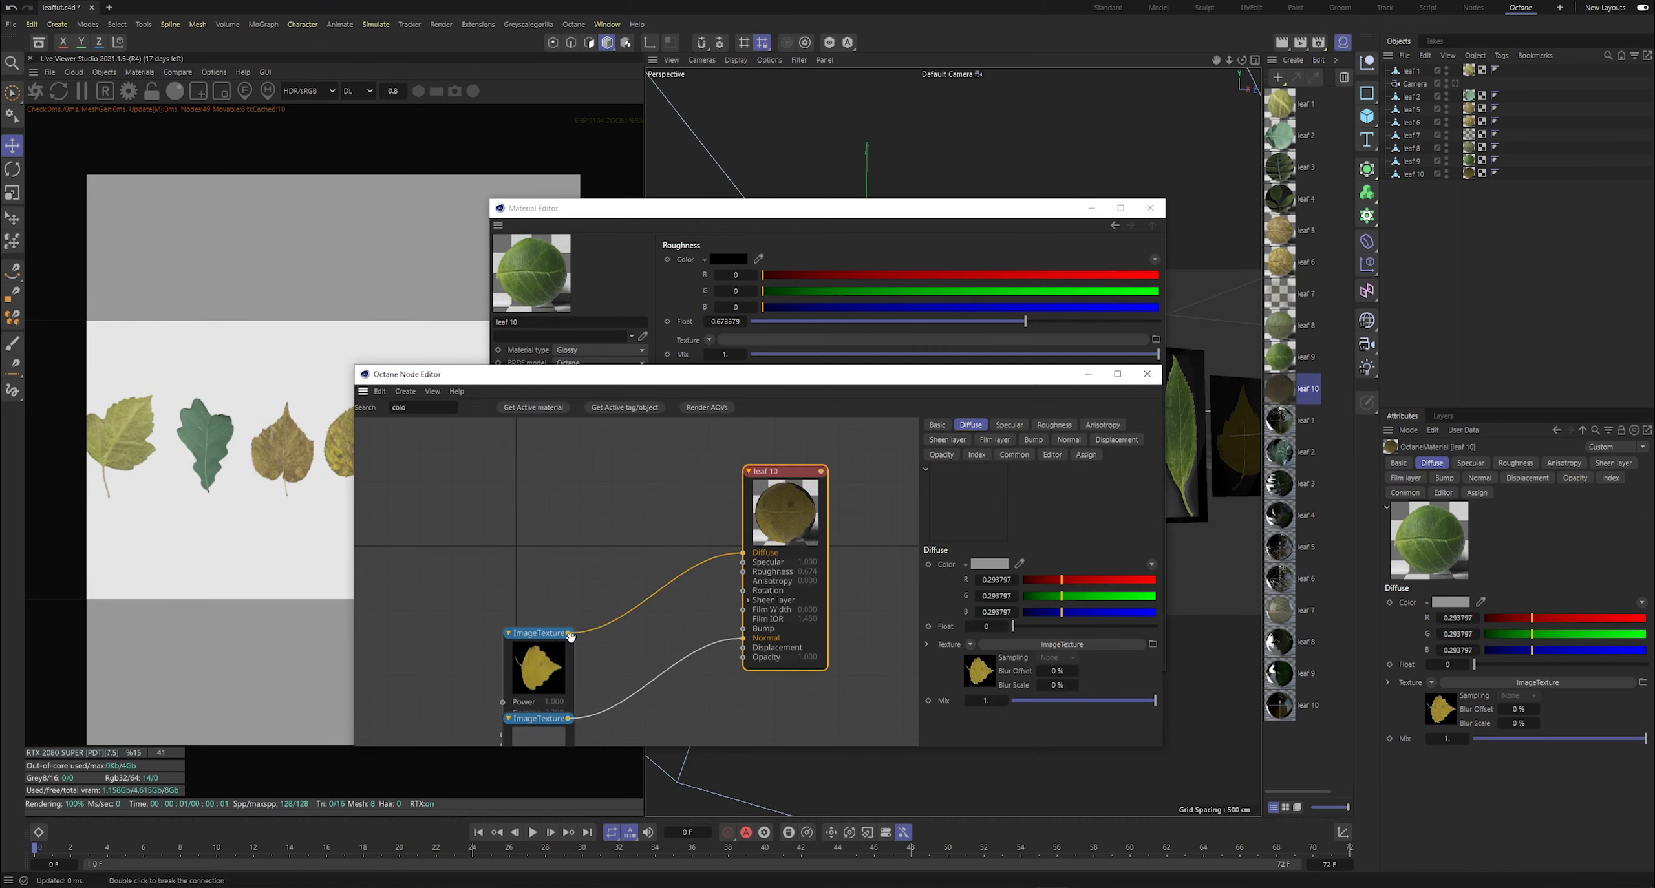
left_click_drag(555, 635, 552, 494)
middle_click_drag(658, 651, 677, 529)
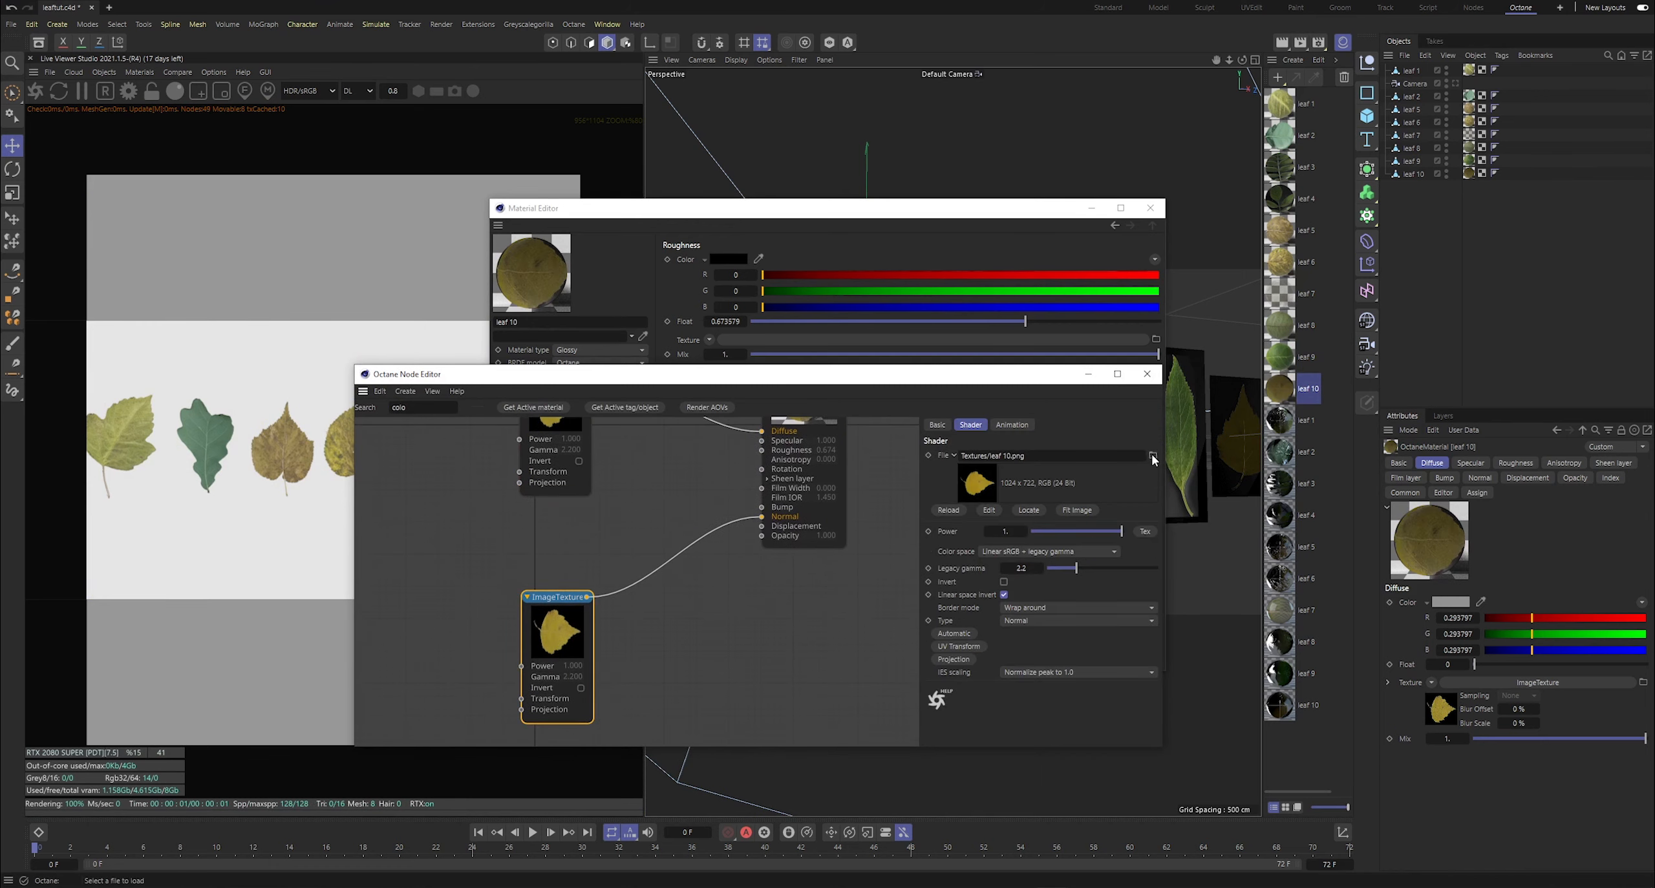
- Load leaf 10 from the normals folder into the texture feeding Normal, copying the image to the project location
left_click(1153, 456)
left_click(632, 115)
double_click(632, 115)
left_click(869, 503)
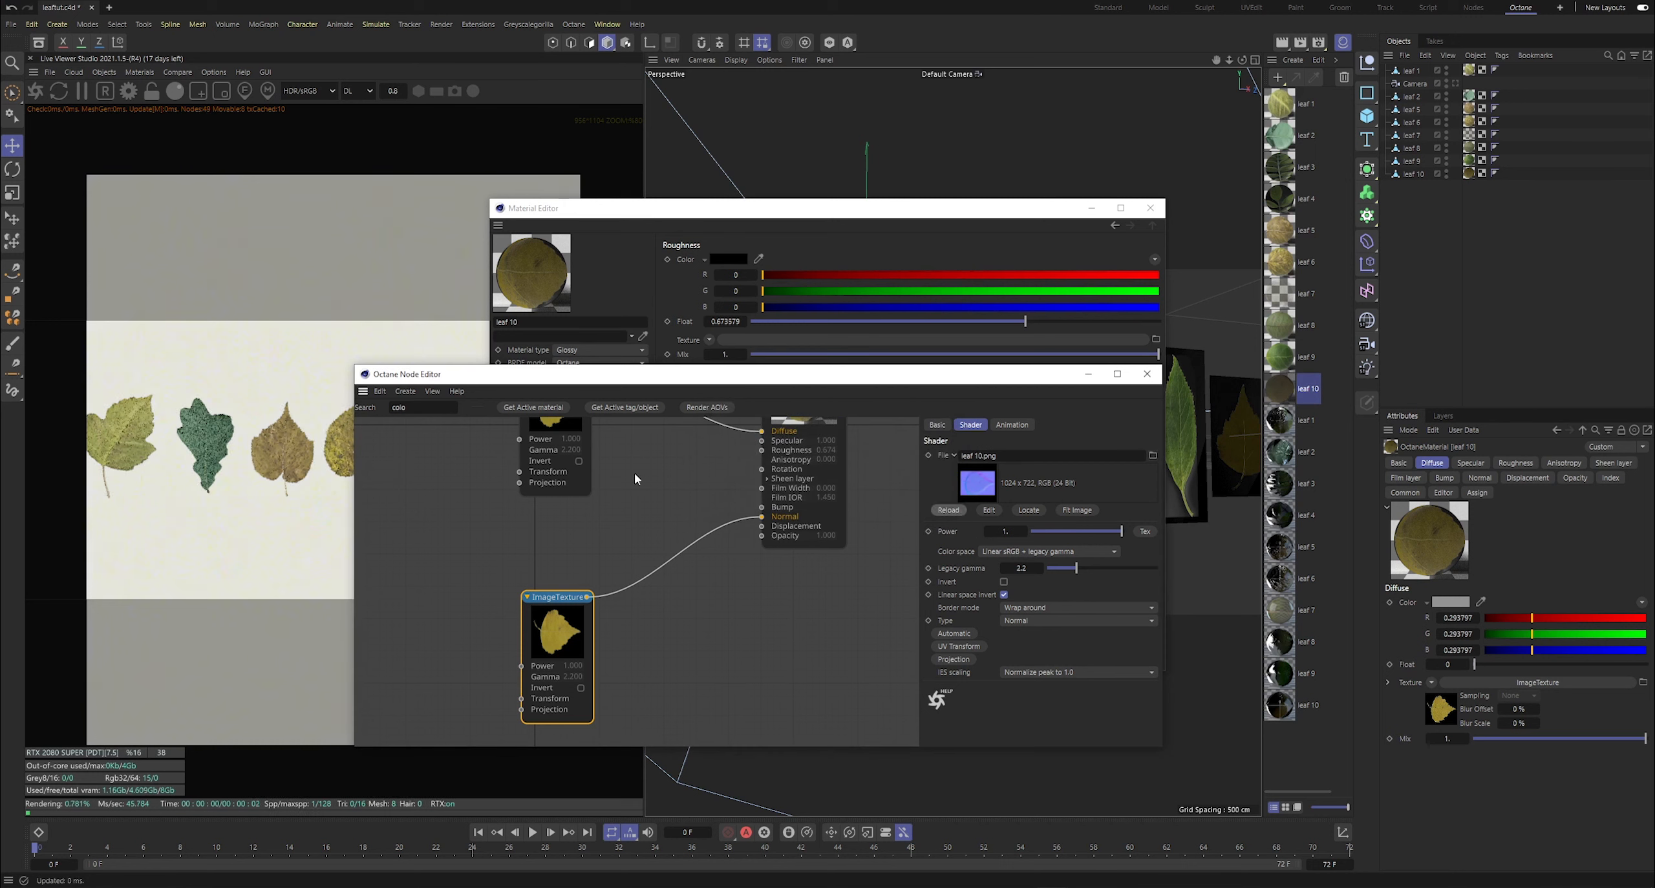
- Duplicate leaf 10's diffuse texture node, connect the copy to Opacity and set its type to Alpha
left_click_drag(532, 450, 620, 574, "ctrl")
left_click_drag(674, 499, 758, 547)
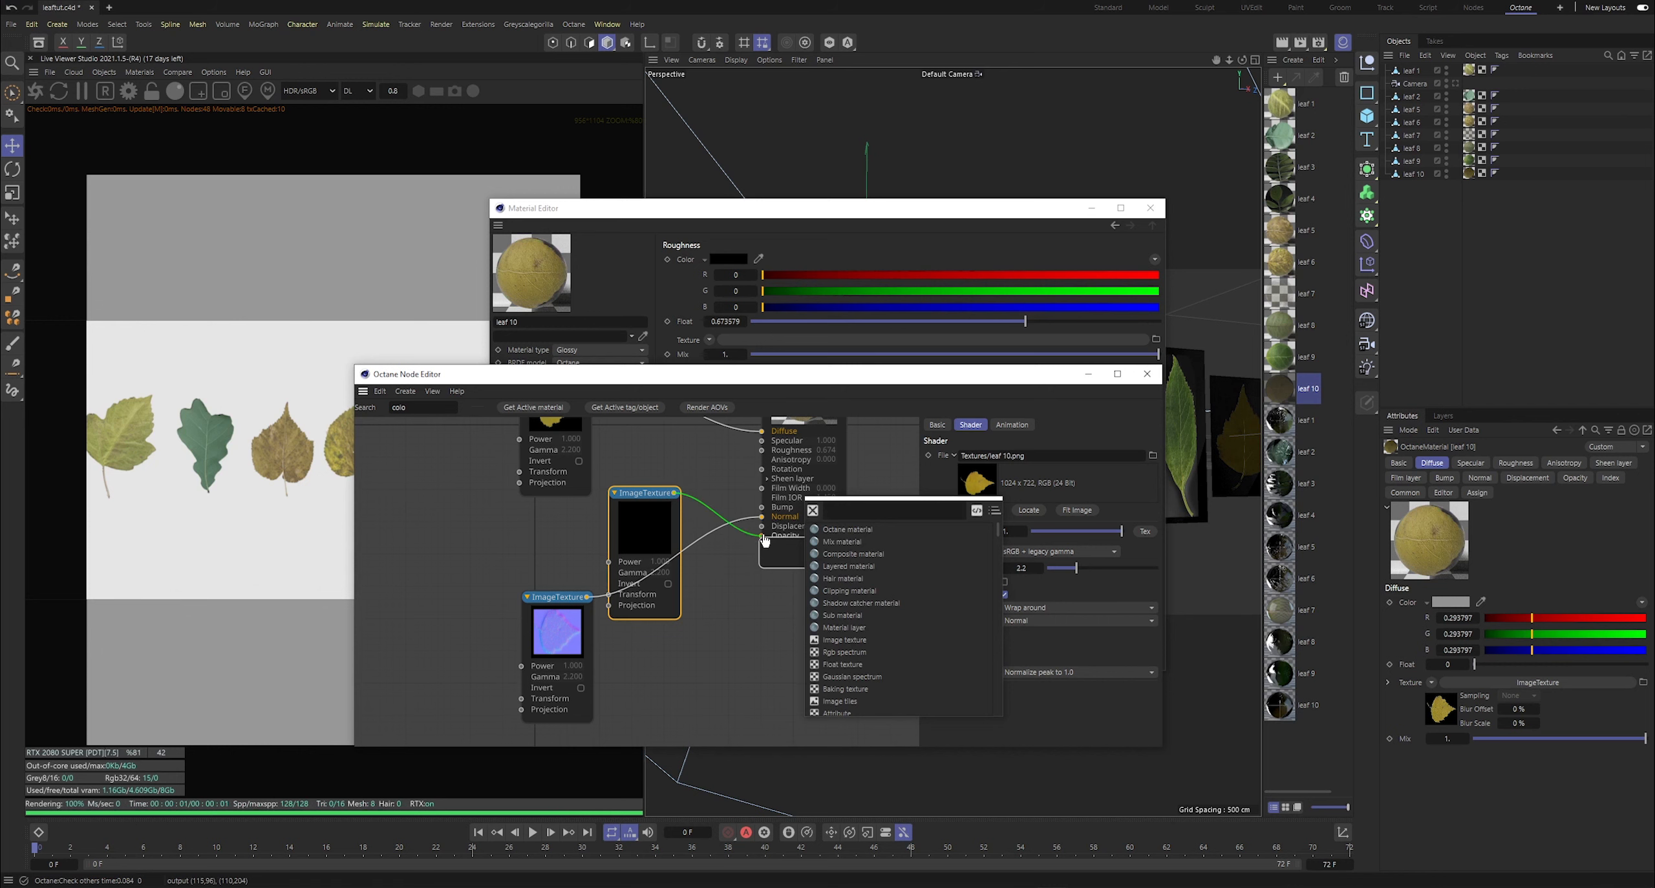
left_click(695, 515)
left_click(1020, 621)
left_click(1025, 665)
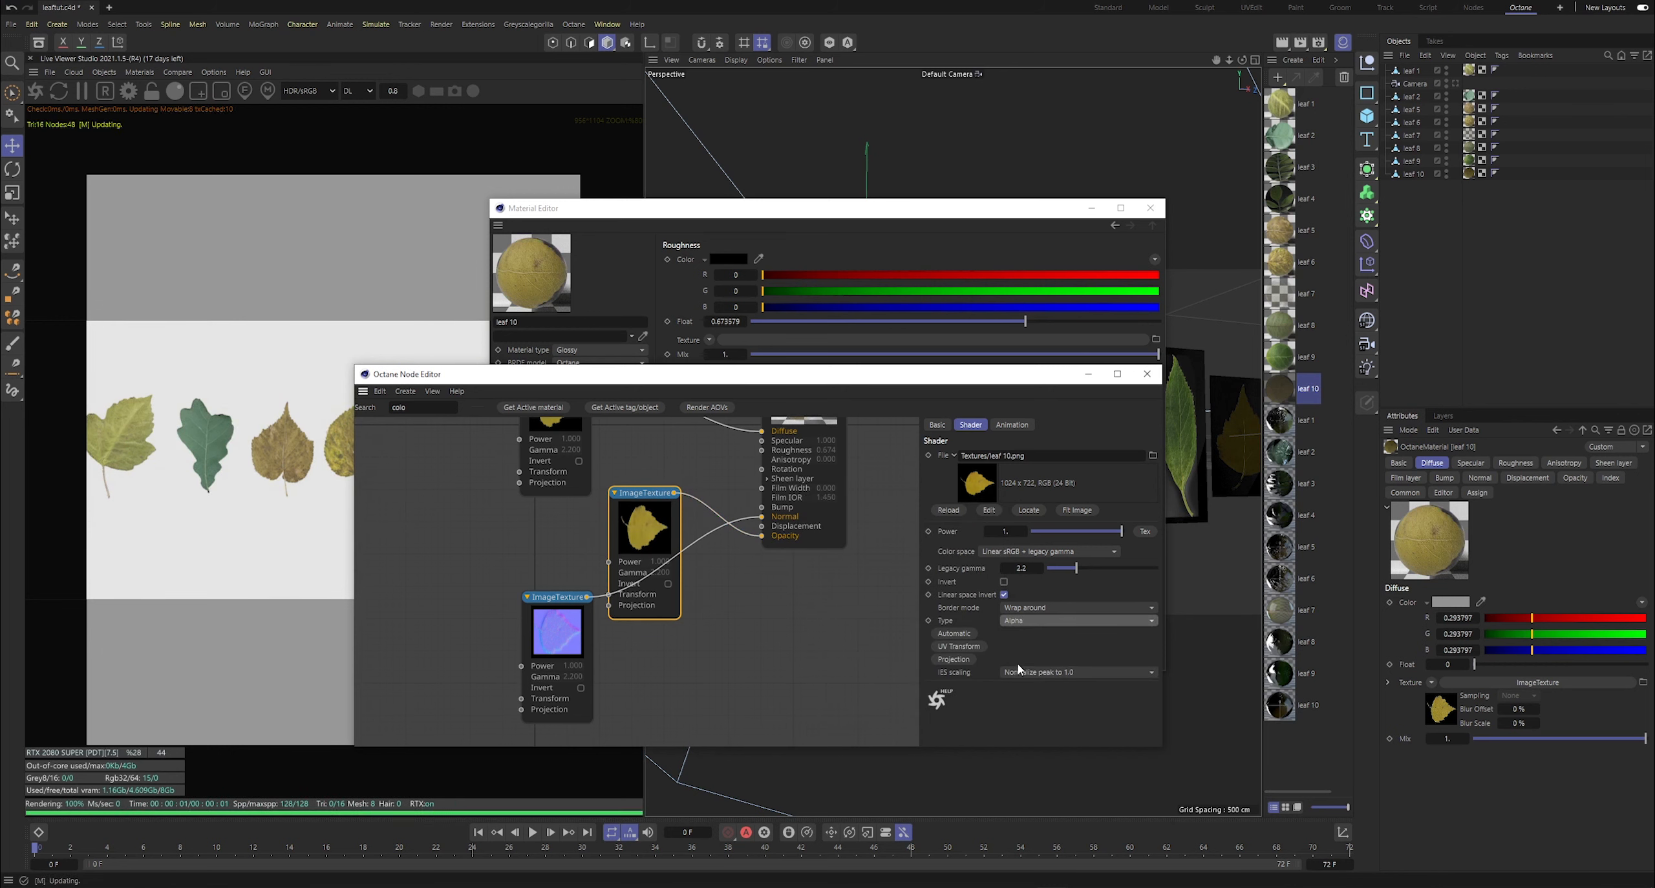
- Minimize the Material Editor and Octane Node Editor to clear the viewport, and save the project
left_click_drag(769, 374, 1110, 391)
left_click(1092, 209)
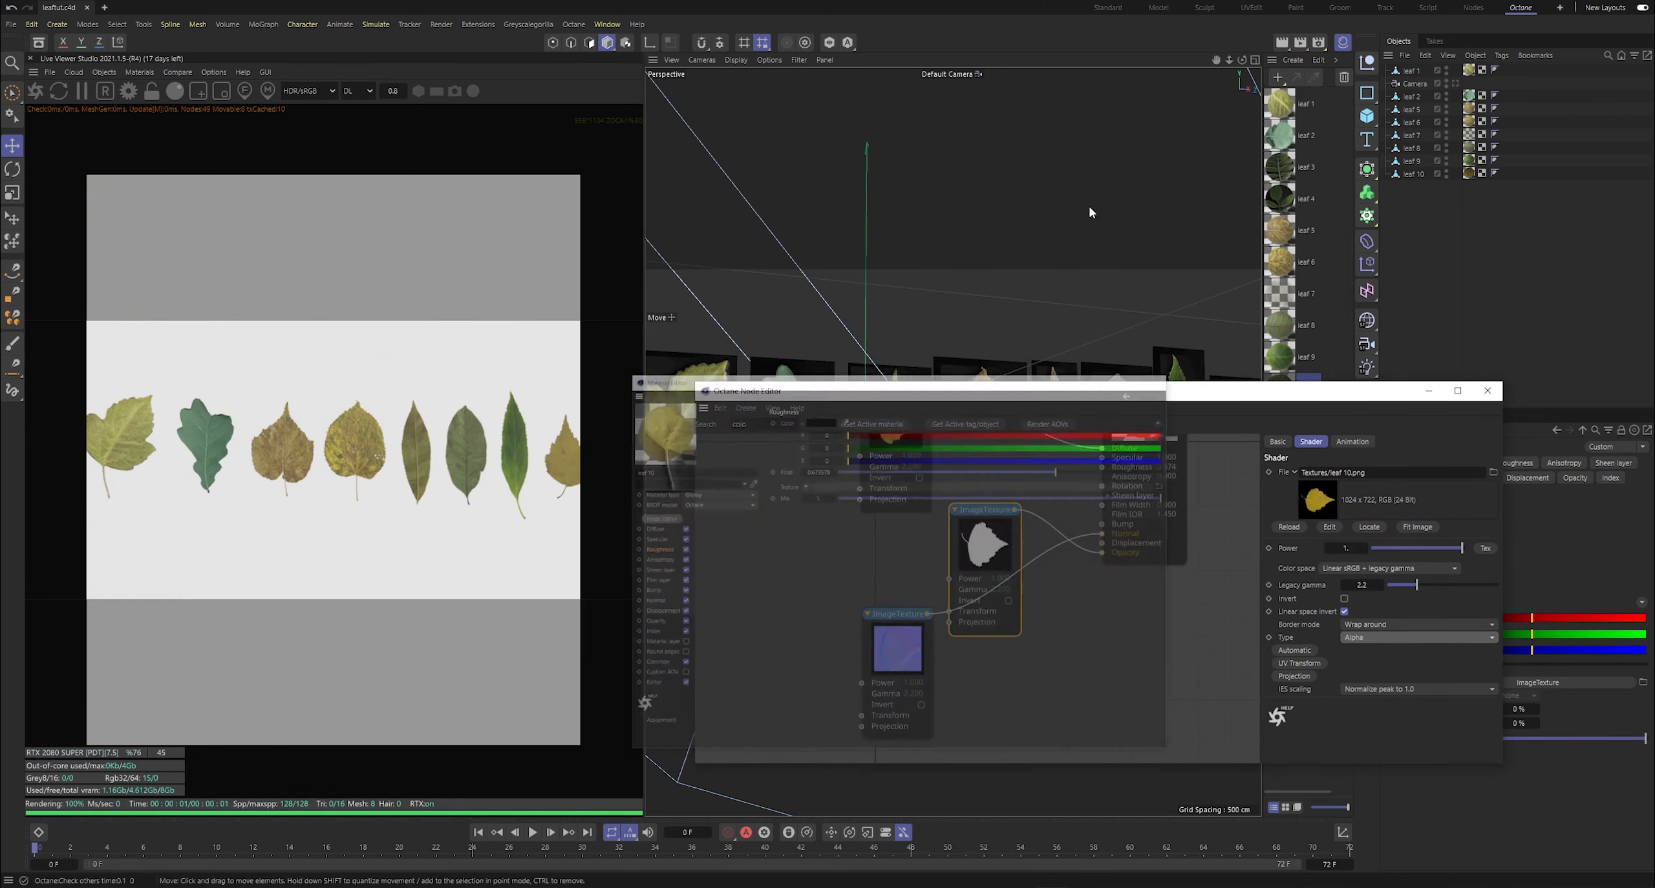
left_click_drag(1243, 60, 1016, 77)
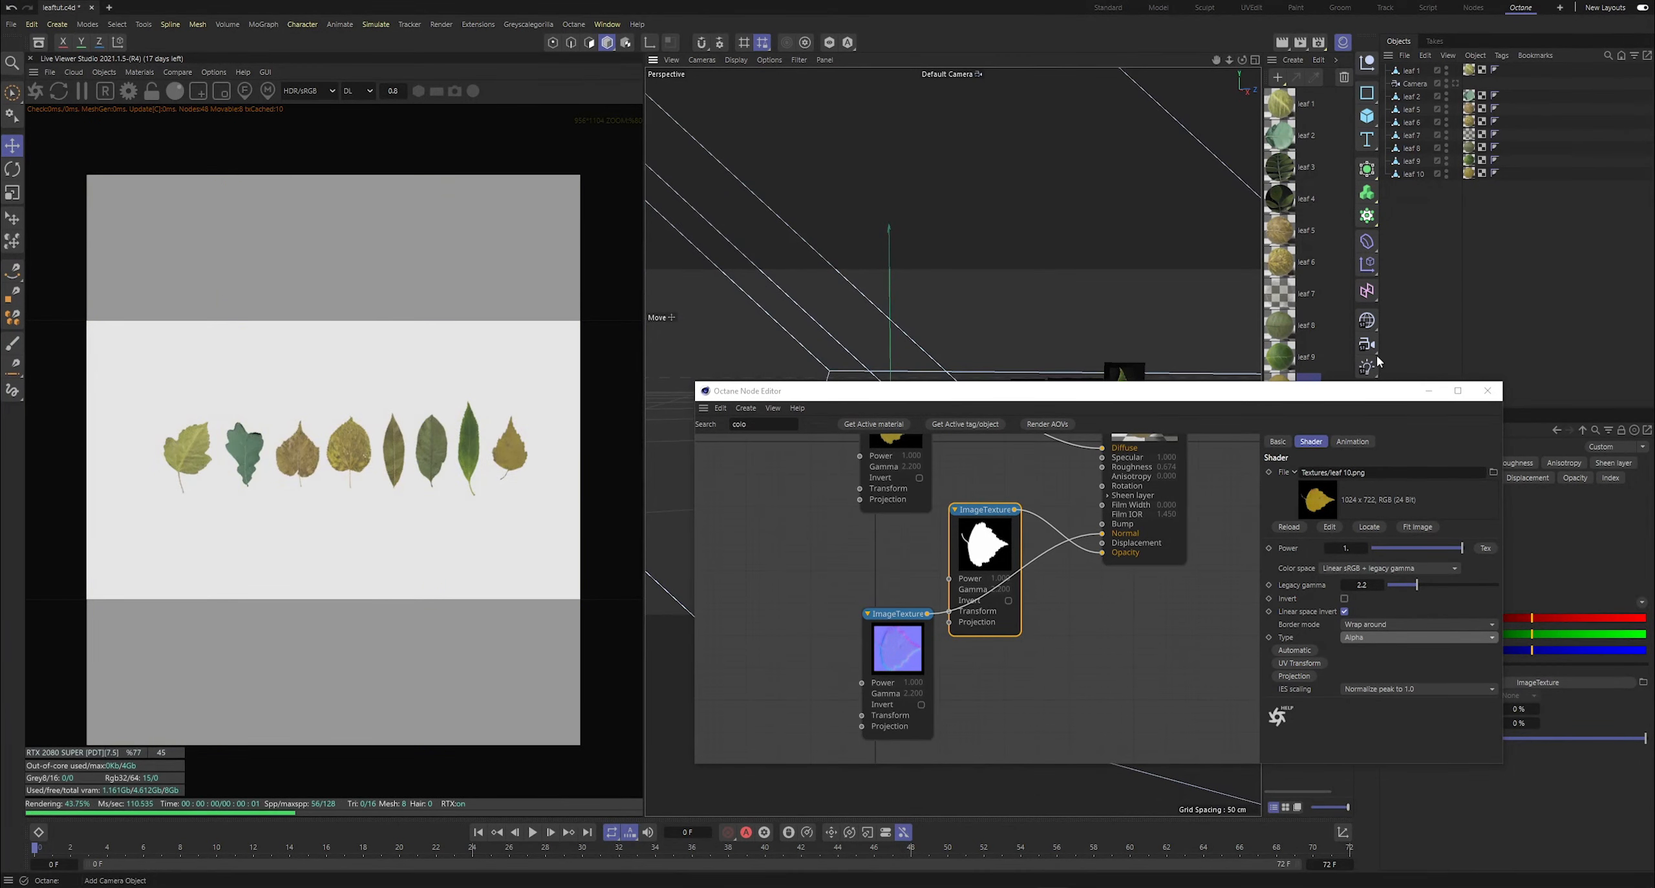
left_click(1428, 391)
key("ctrl+s")
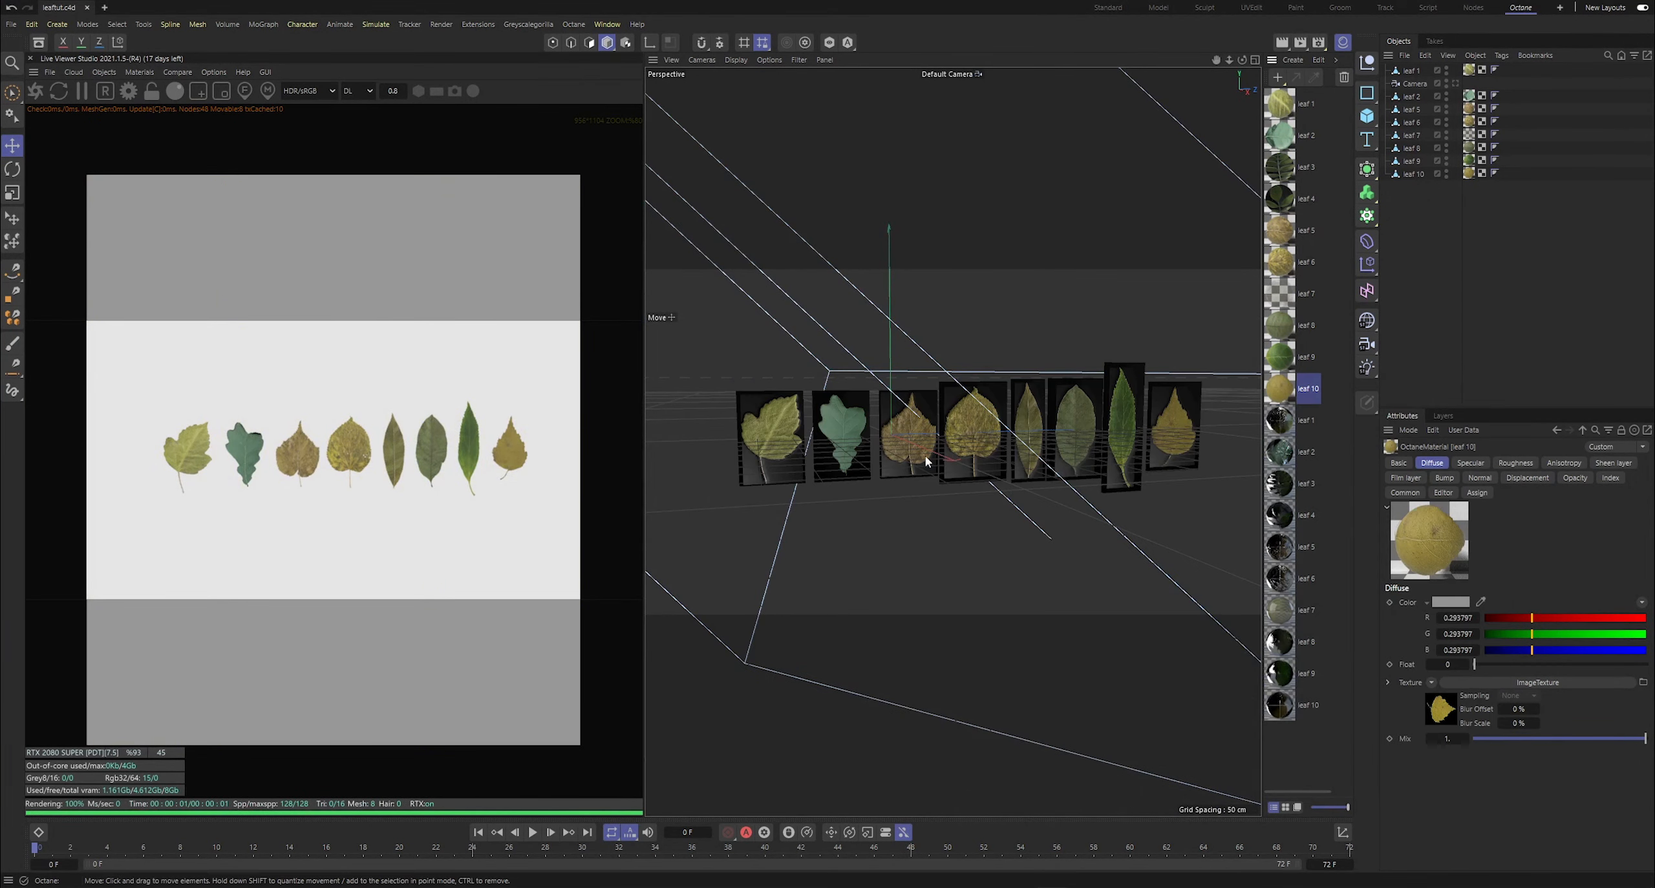
- Set the Live Viewer's color space to ACEScg and its kernel to PT, and save the project
scroll(954, 416, "up", 5)
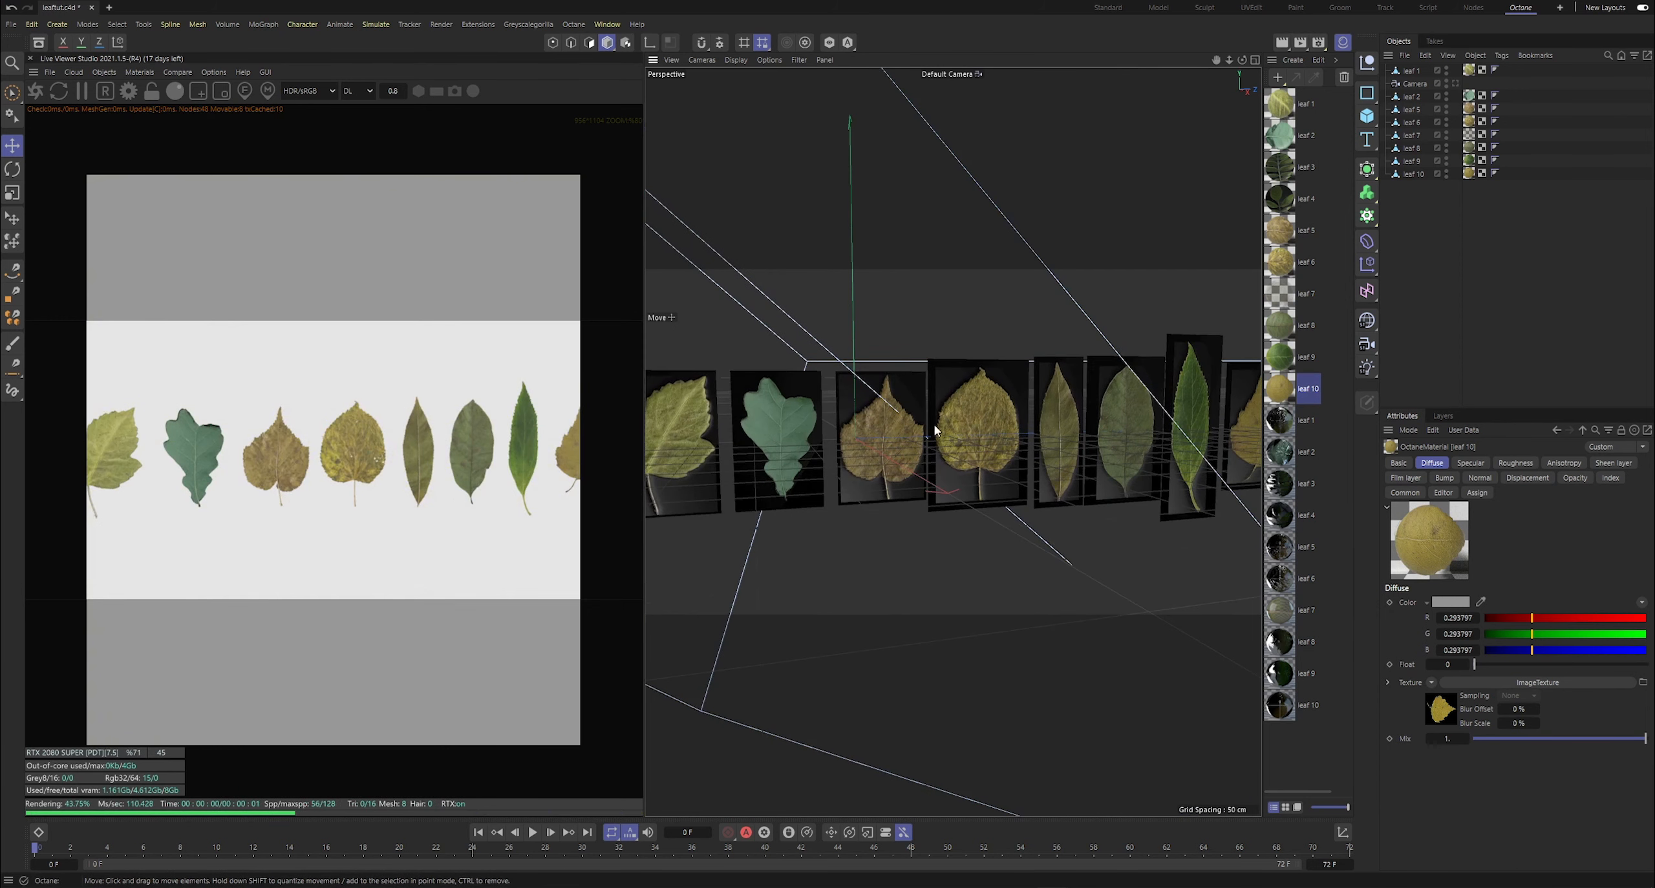
scroll(933, 425, "down", 2)
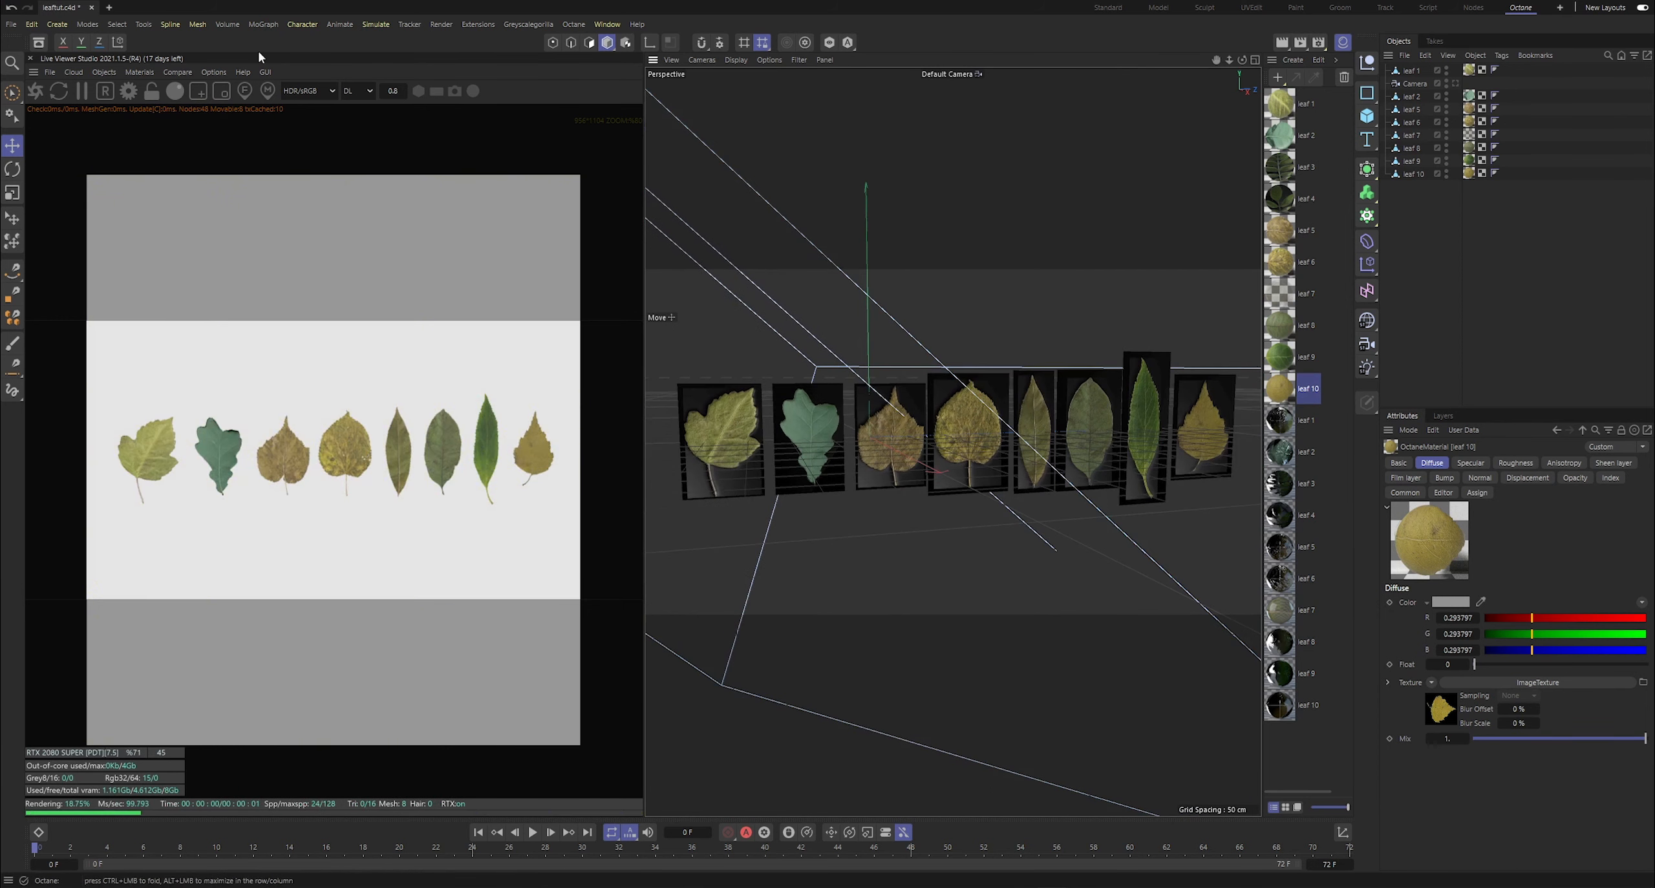
left_click(309, 90)
left_click(307, 192)
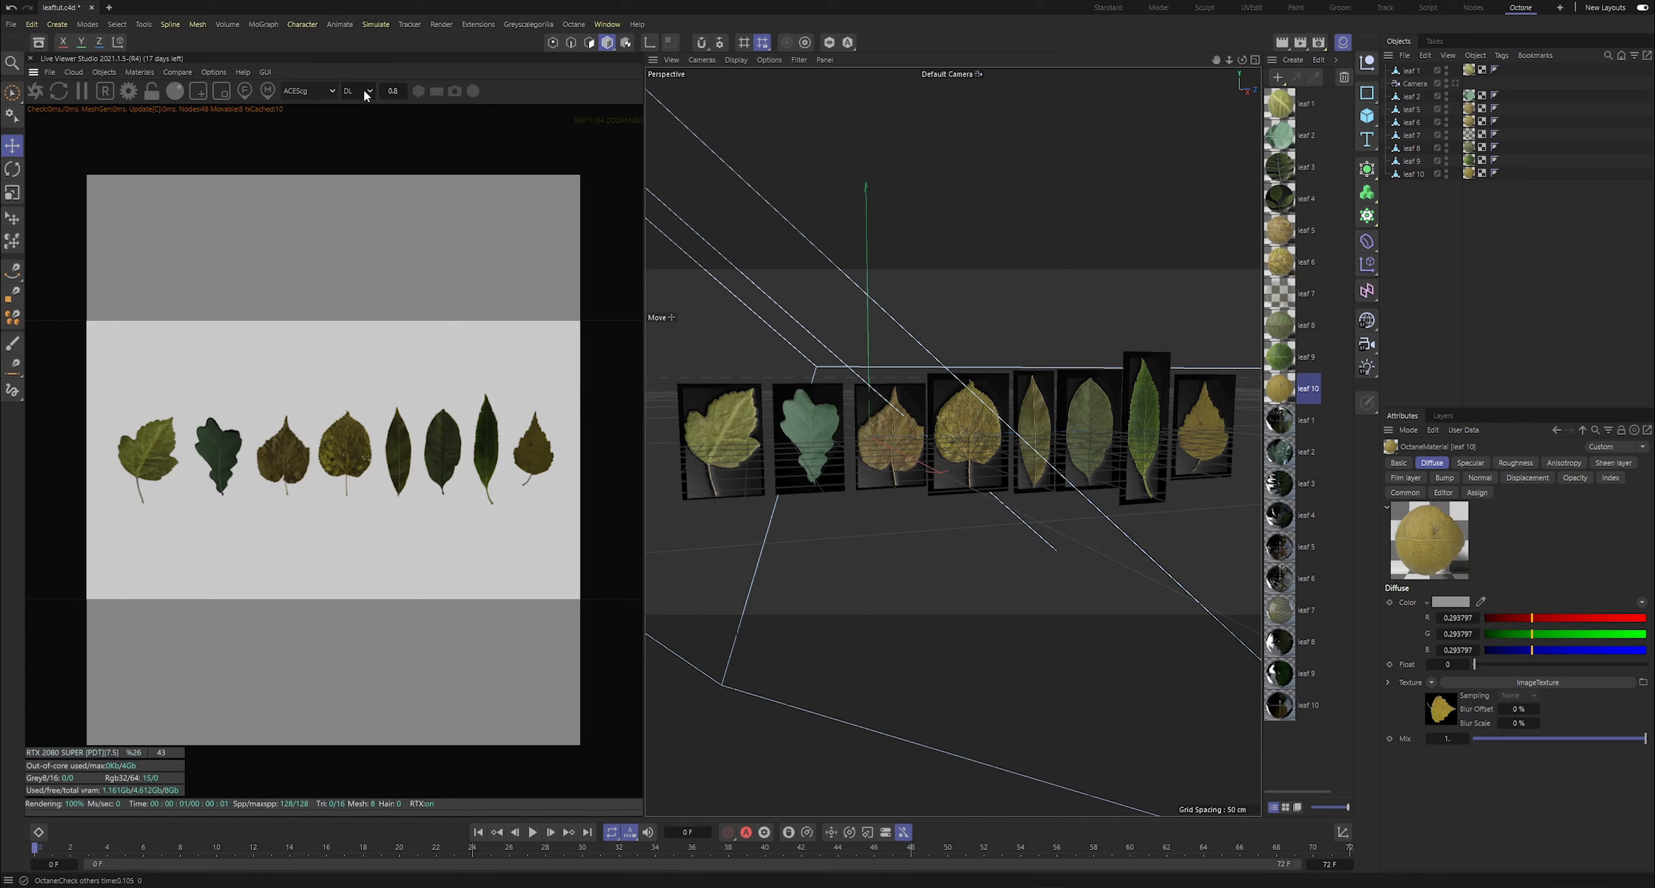
left_click(359, 91)
left_click(356, 145)
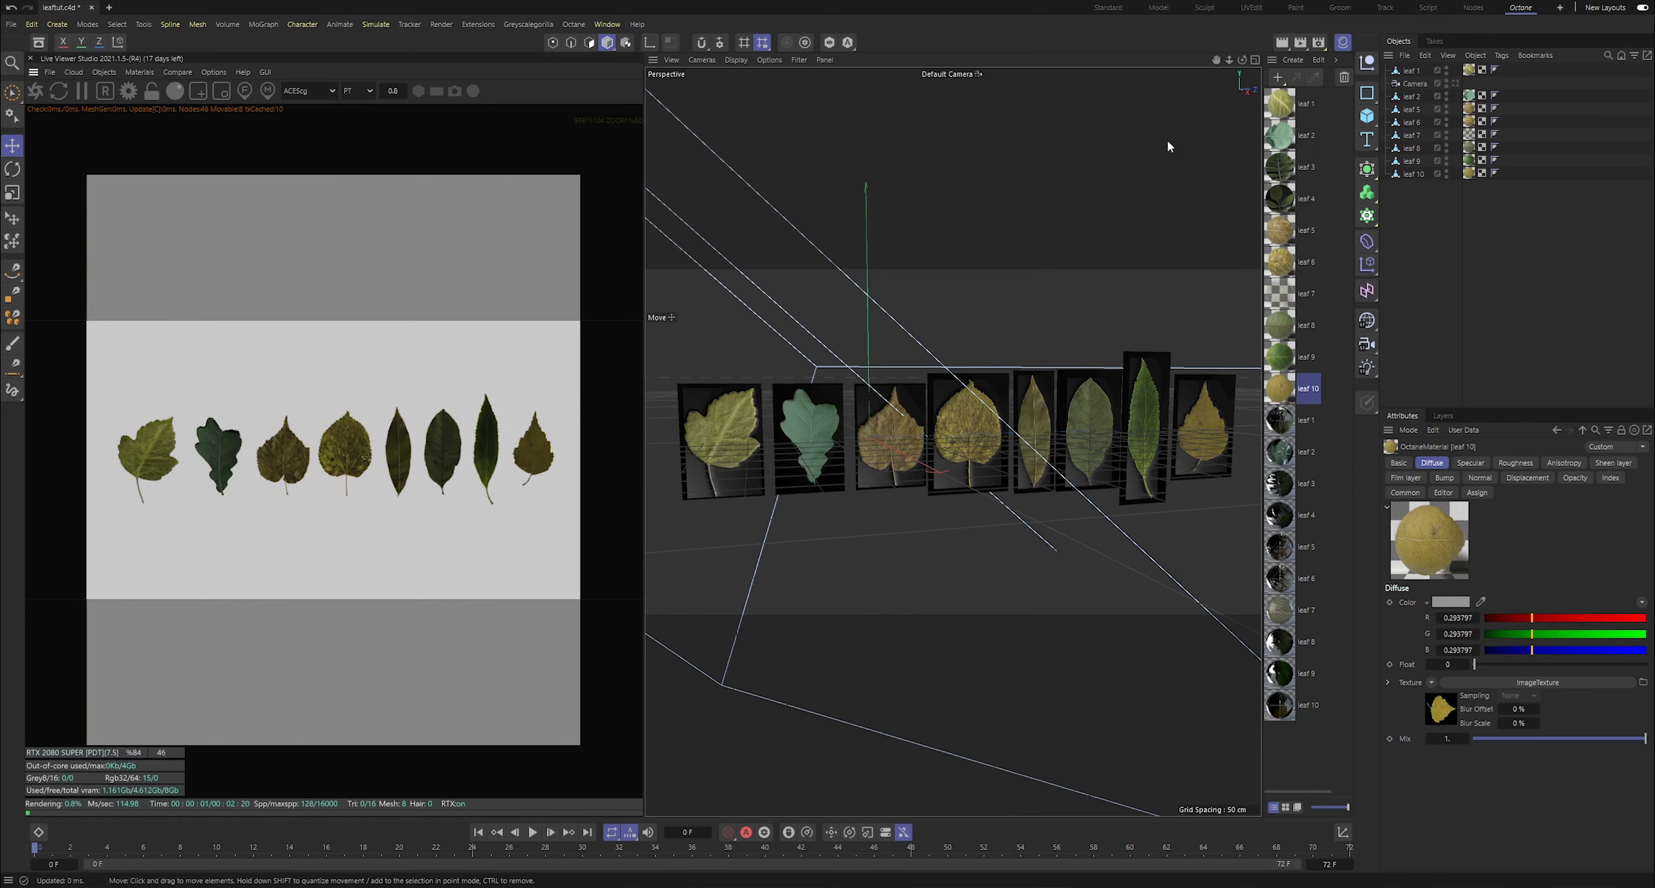
key("ctrl+s")
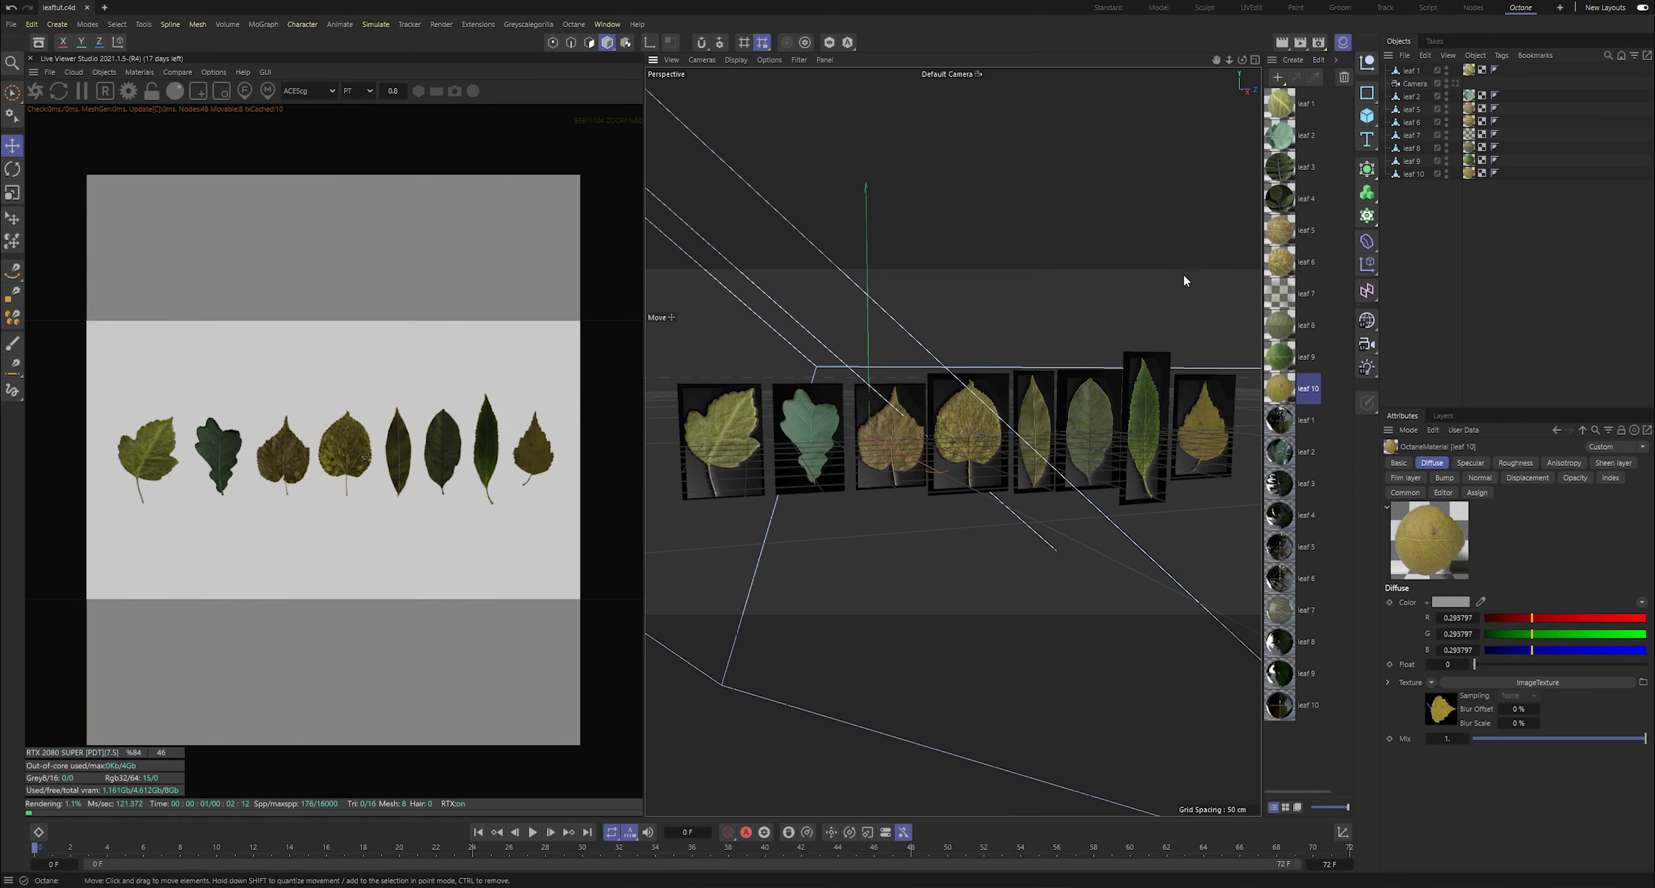
- Open the leaf 1 material in the Node Editor and set its diffuse texture's color space to ACEScg
double_click(1281, 105)
left_click(527, 380)
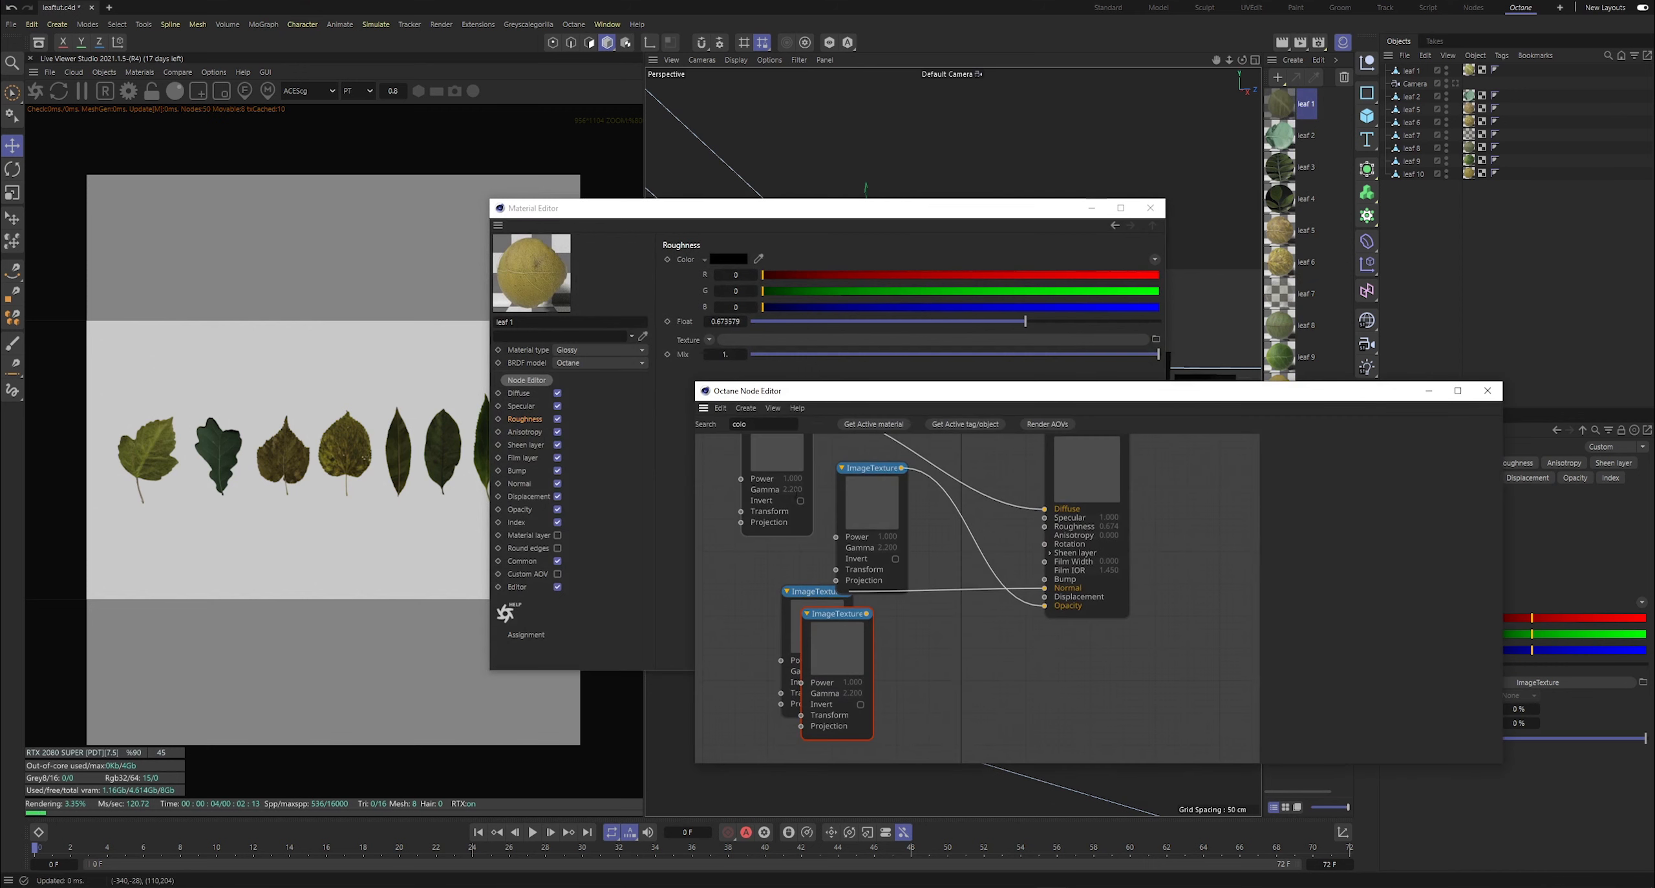
left_click(1389, 569)
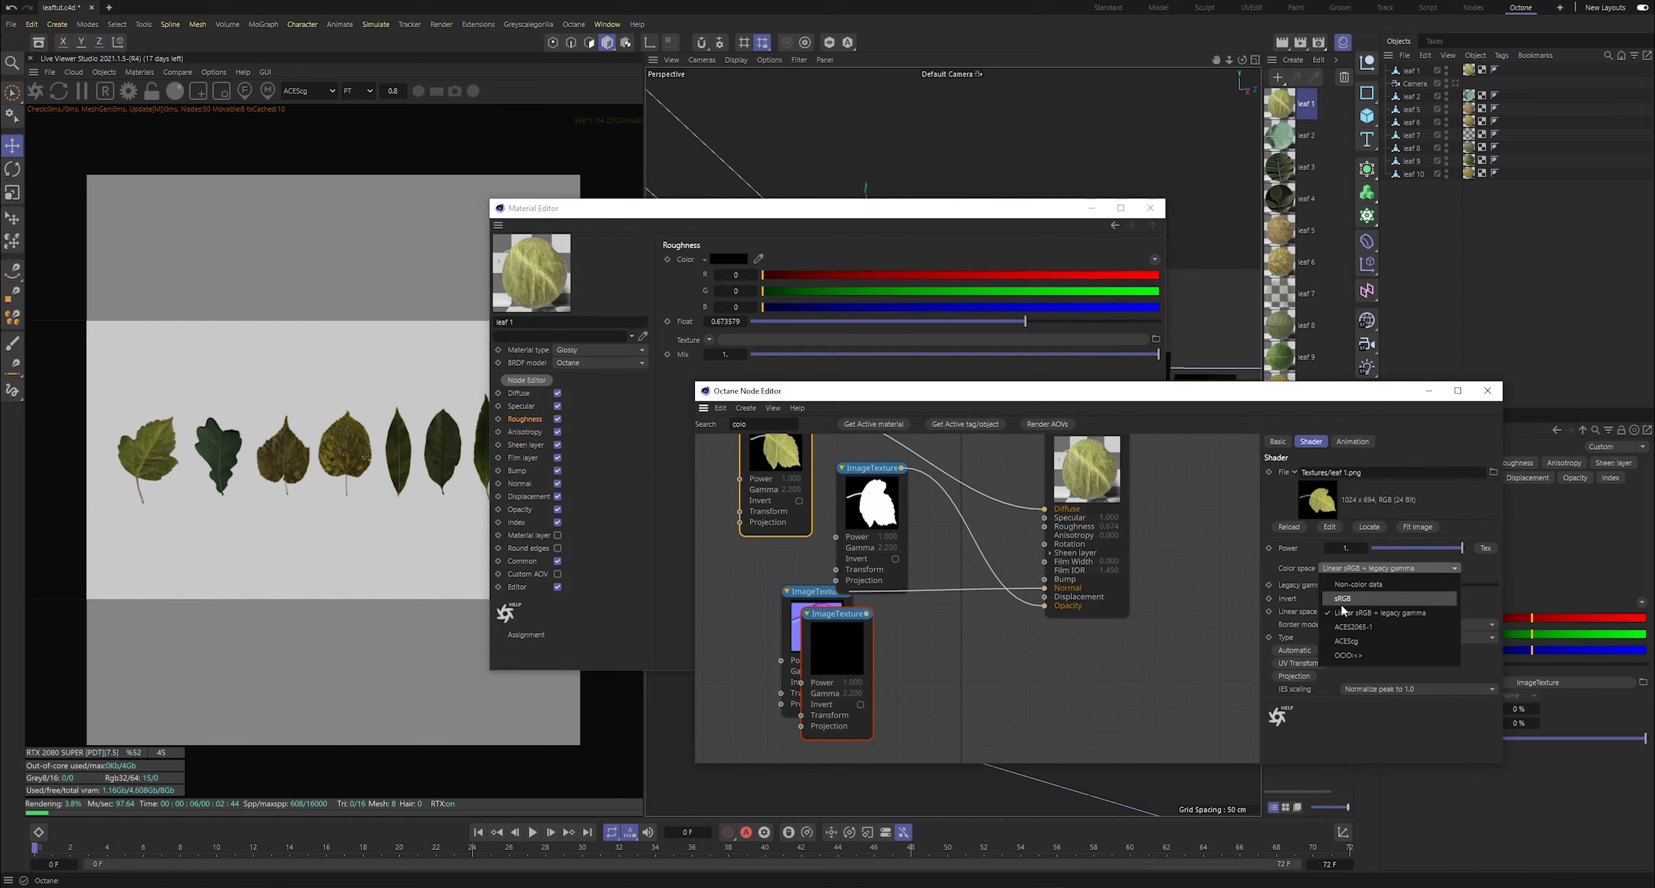
left_click(1339, 636)
- Close the Node Editor and set the color space of leaf 2's diffuse image texture to ACEScg
left_click(1280, 135)
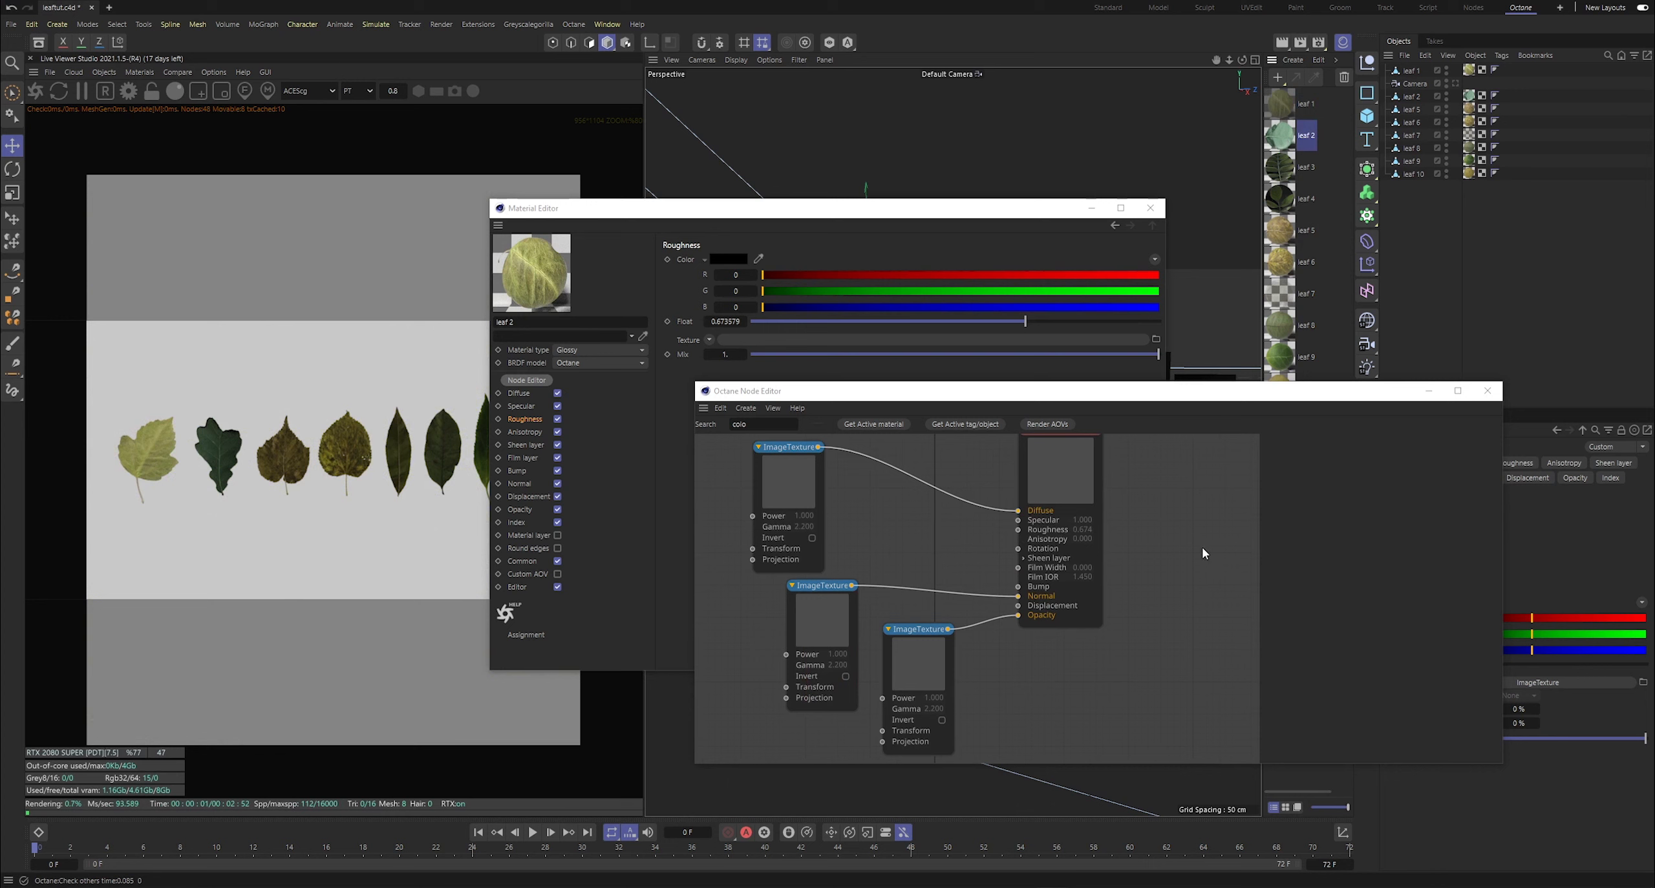
left_click(1488, 391)
left_click(1487, 682)
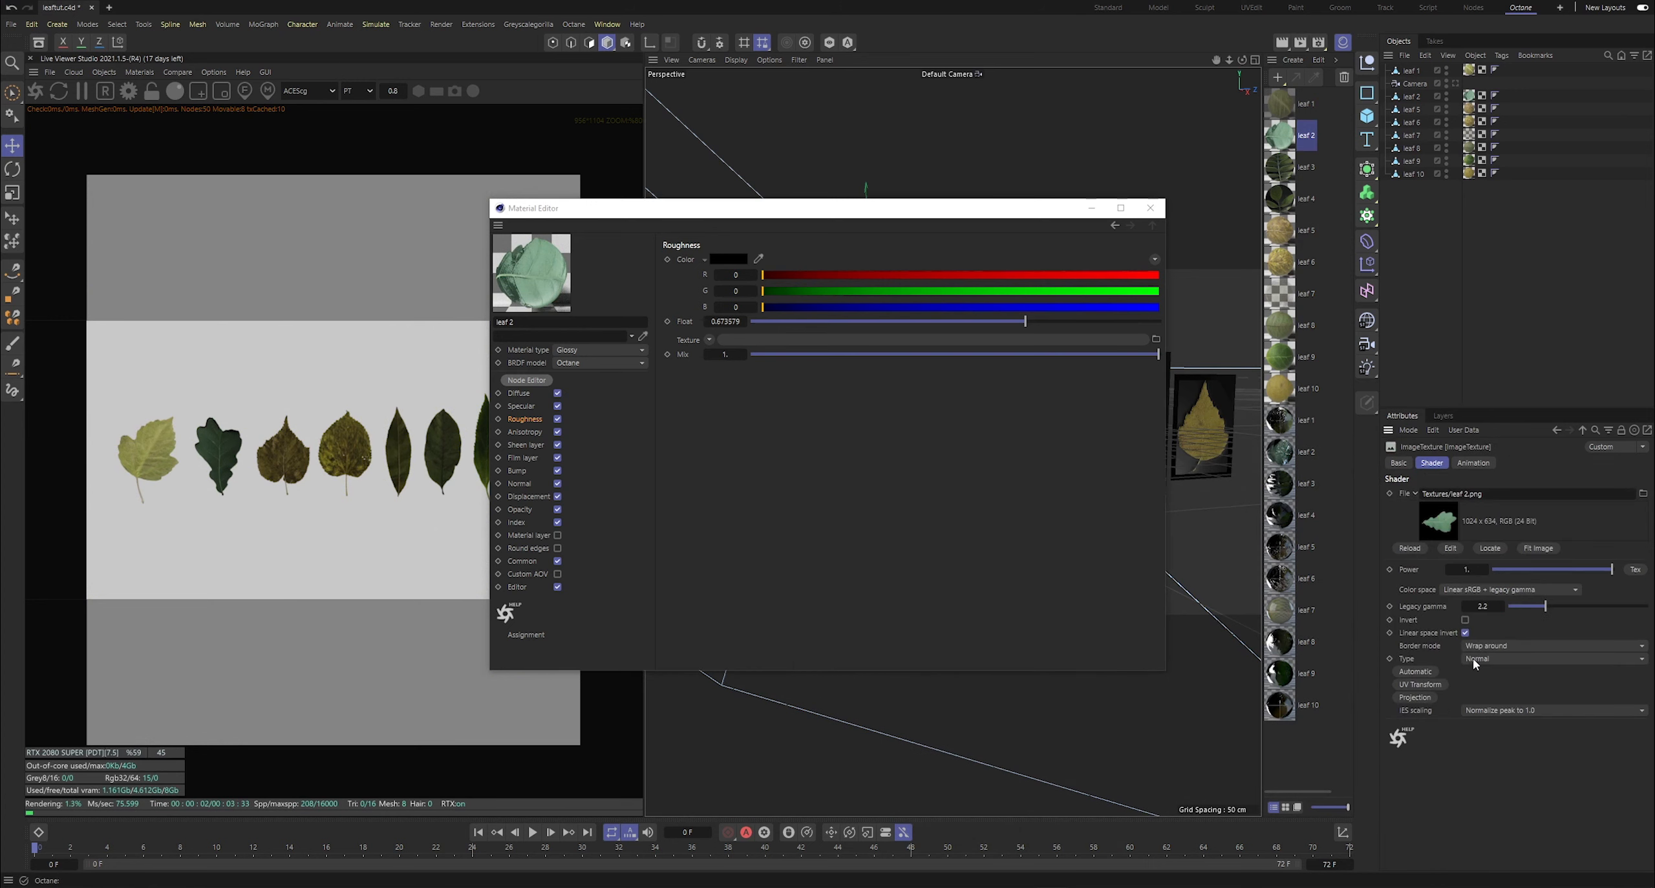
left_click(1481, 590)
left_click(1467, 663)
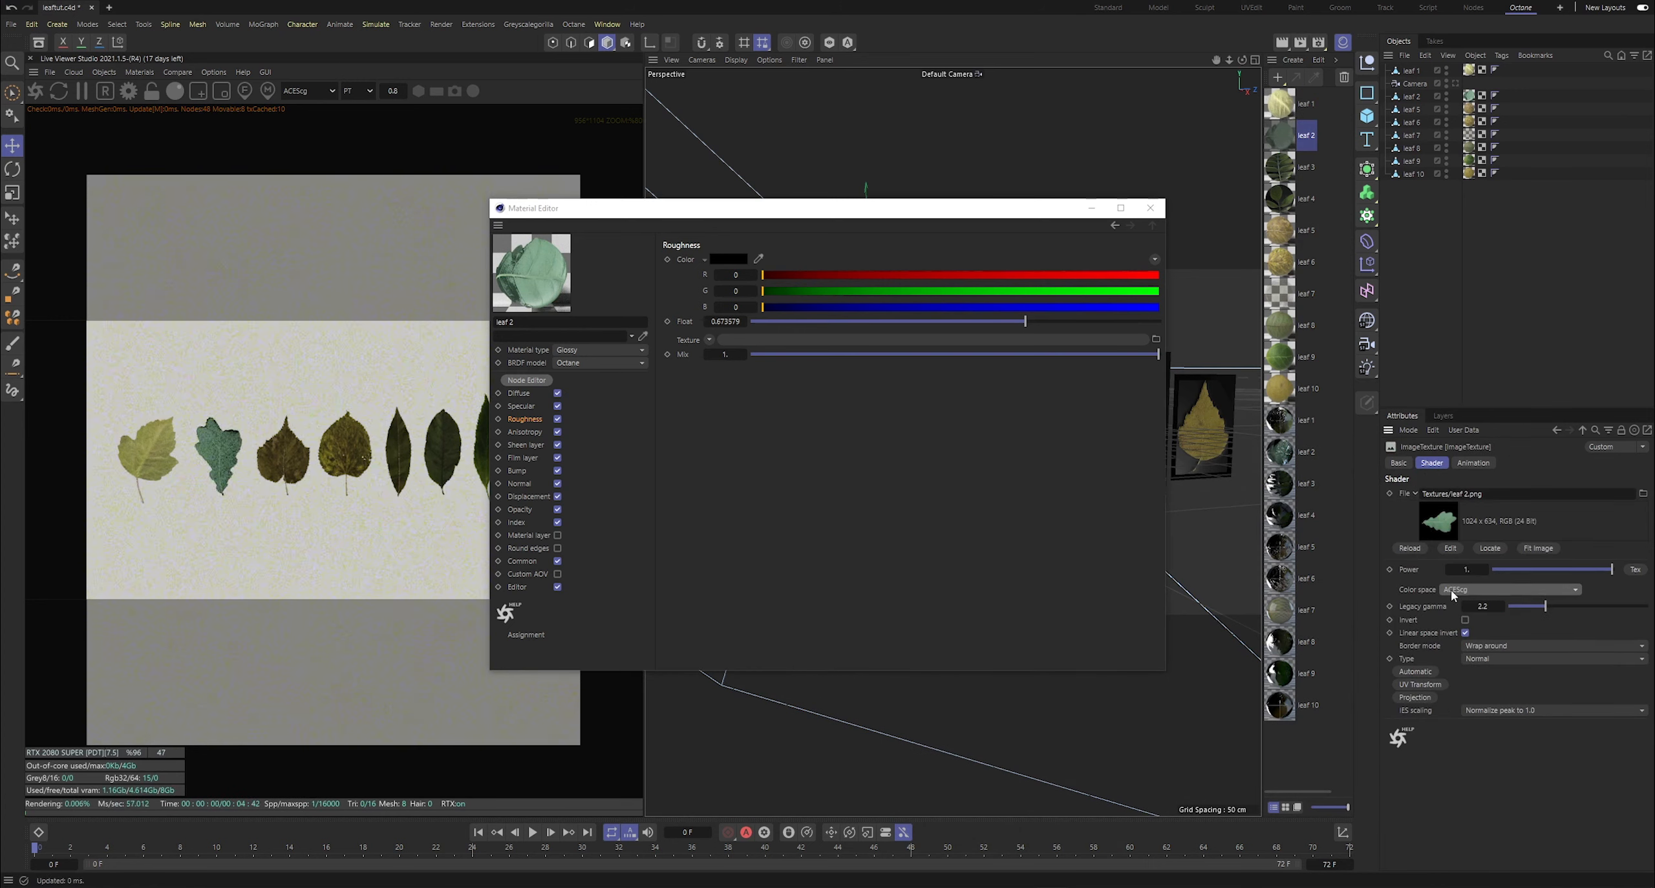
- Select the materials leaf 5 through leaf 10 together and set their diffuse textures' color space to ACEScg
left_click(1298, 169)
left_click(1282, 222)
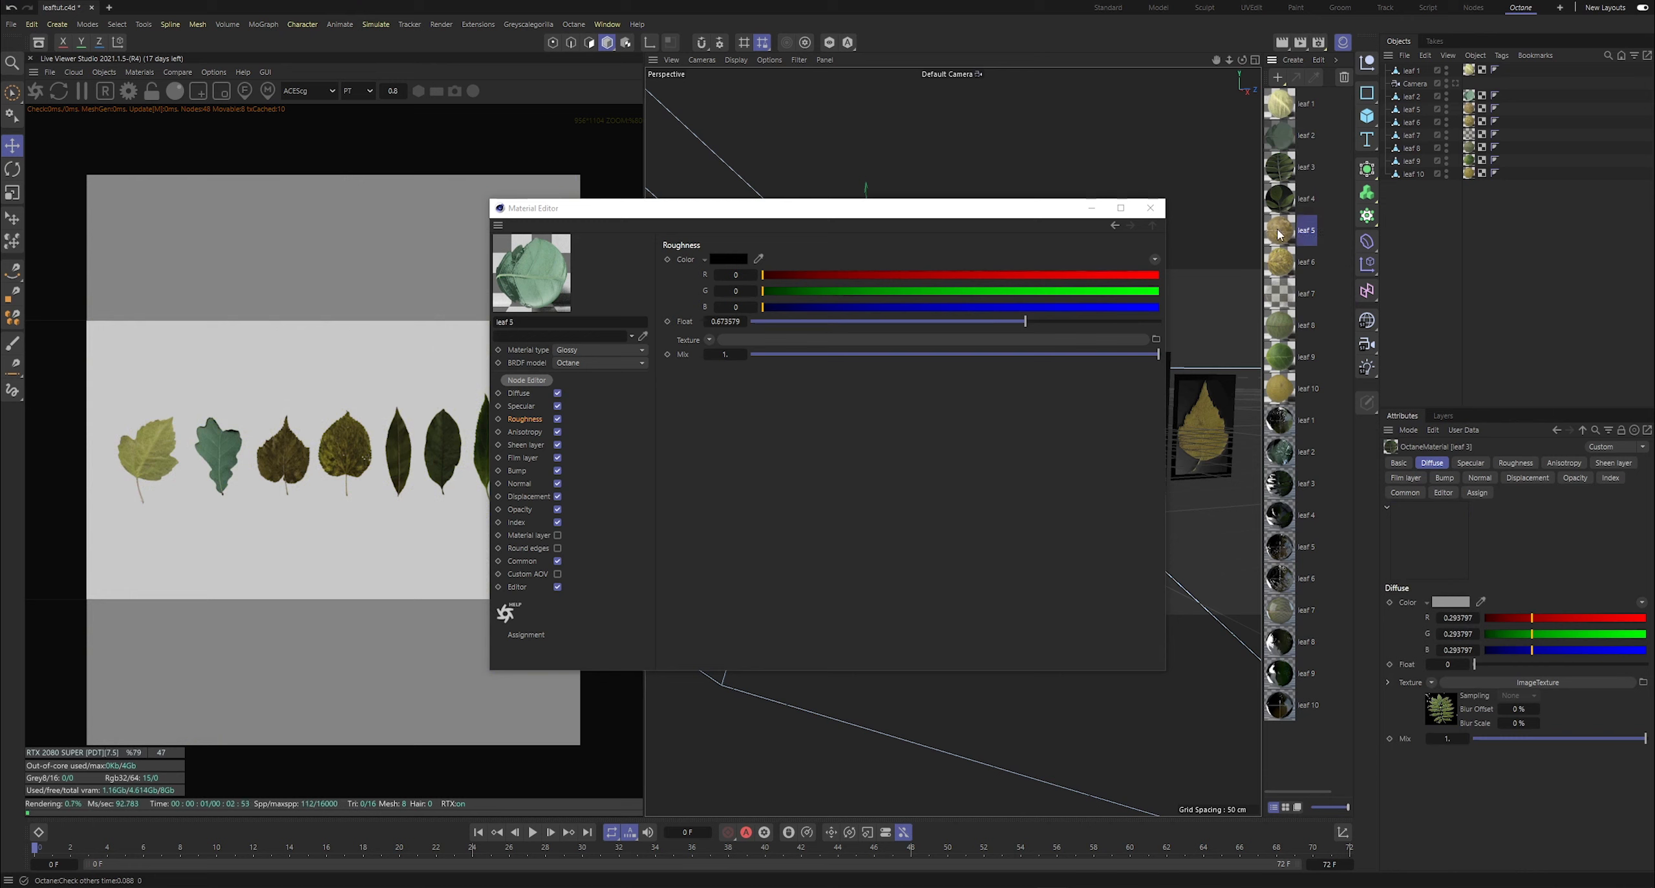
left_click(1281, 390, "shift")
left_click(1500, 682)
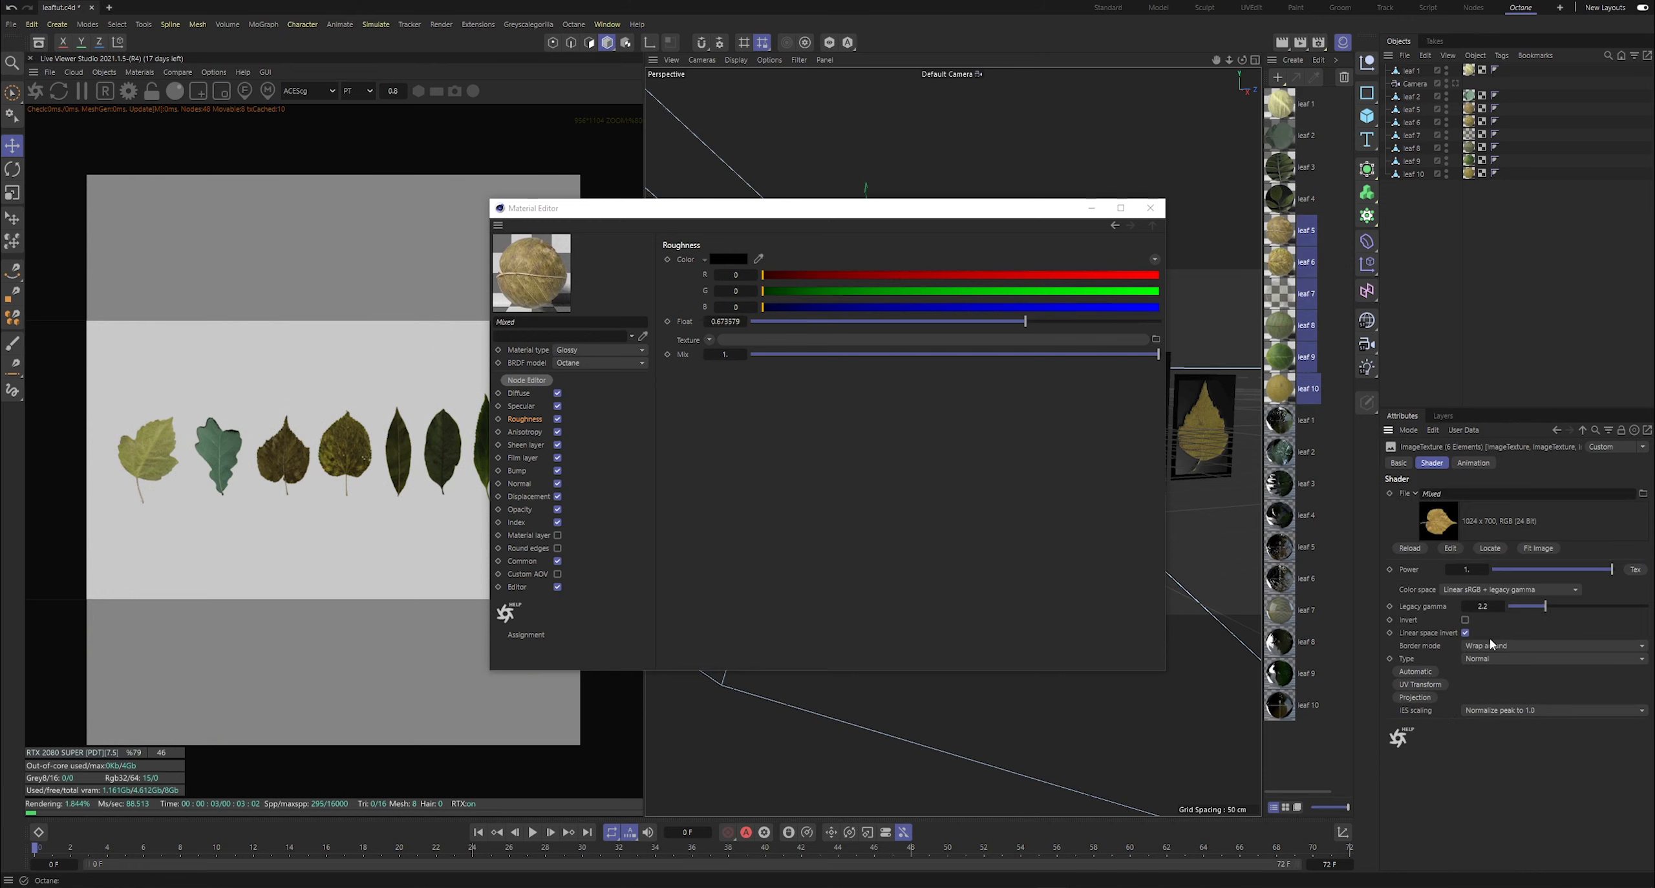
left_click(1474, 589)
left_click(1466, 663)
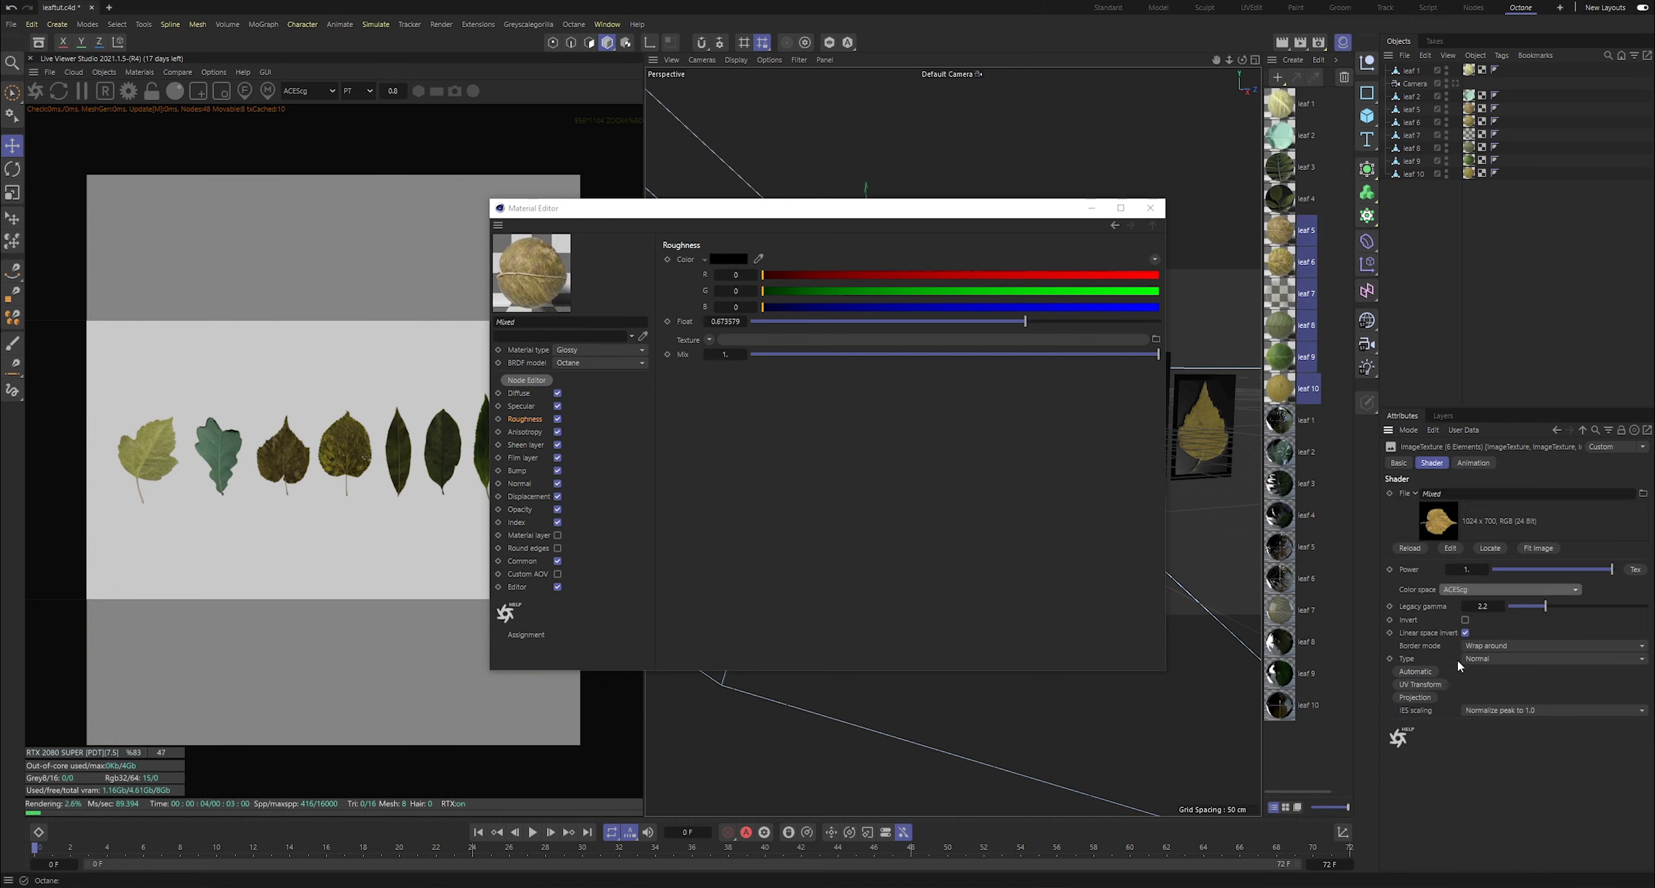
- Check the diffuse textures of leaf 6 and leaf 7, save the project and minimize the Material Editor
left_click(1283, 270)
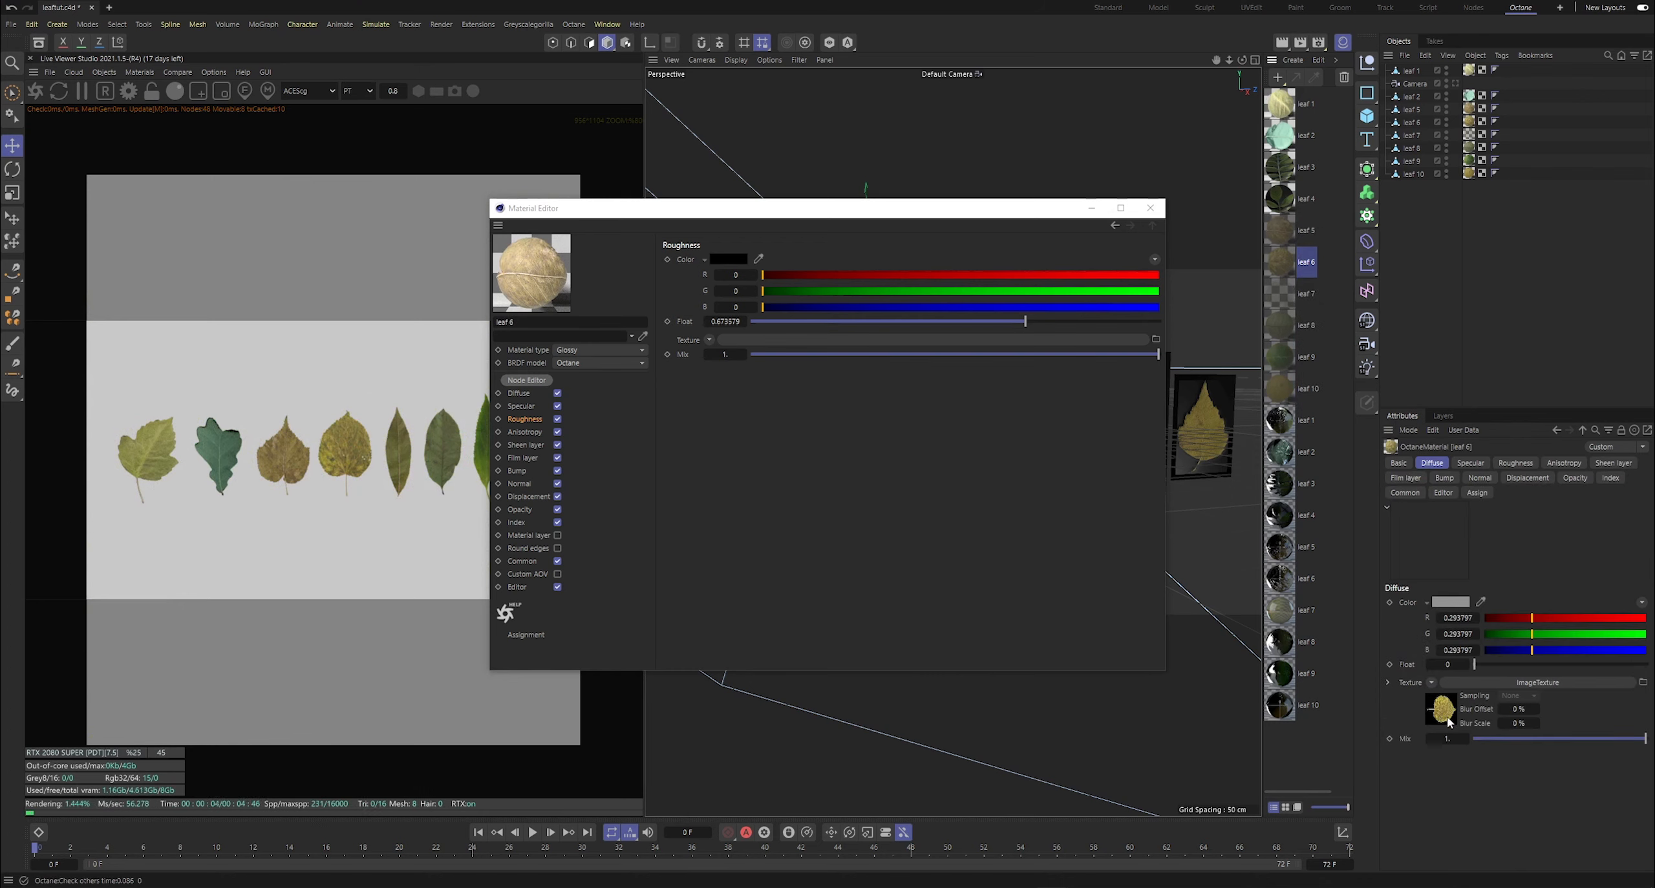
left_click(1286, 300)
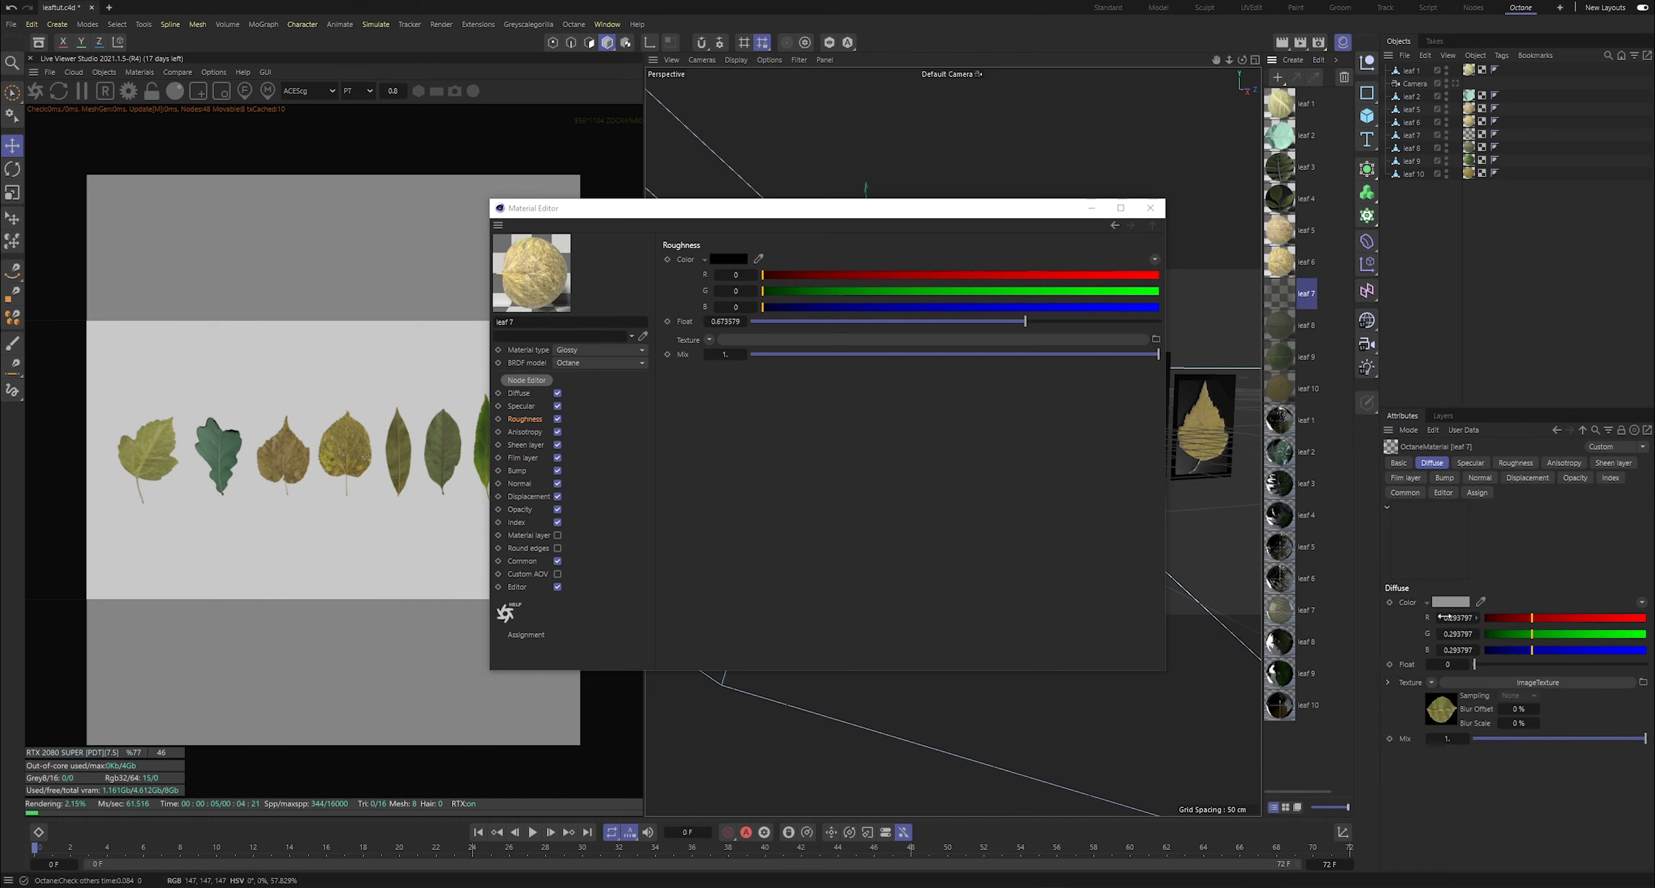
key("ctrl+s")
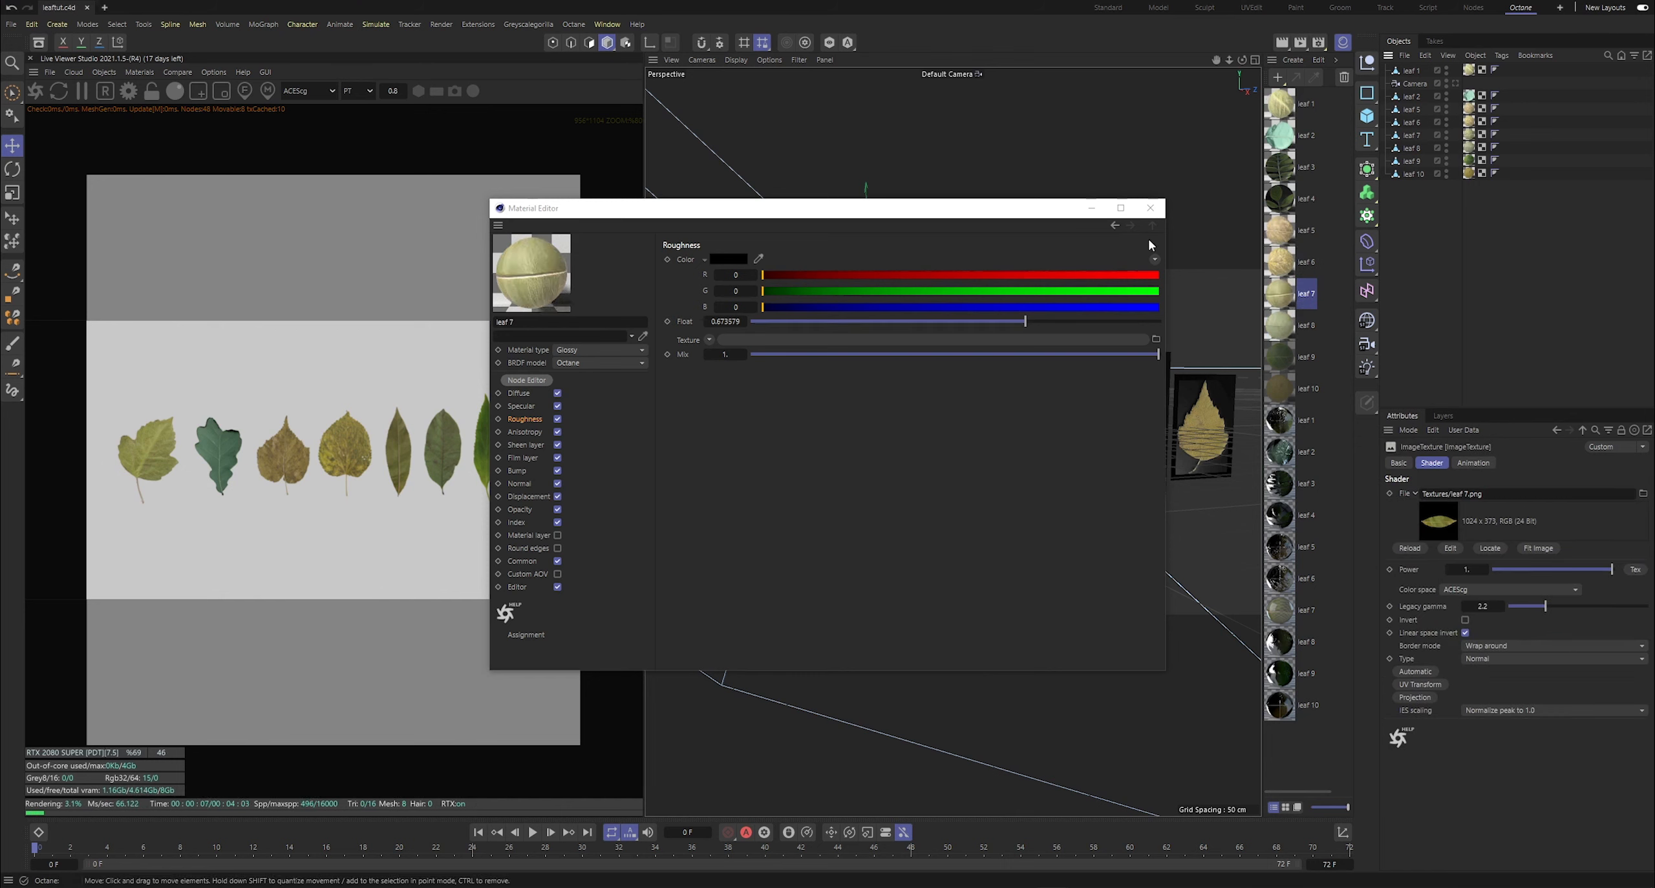
left_click(1089, 208)
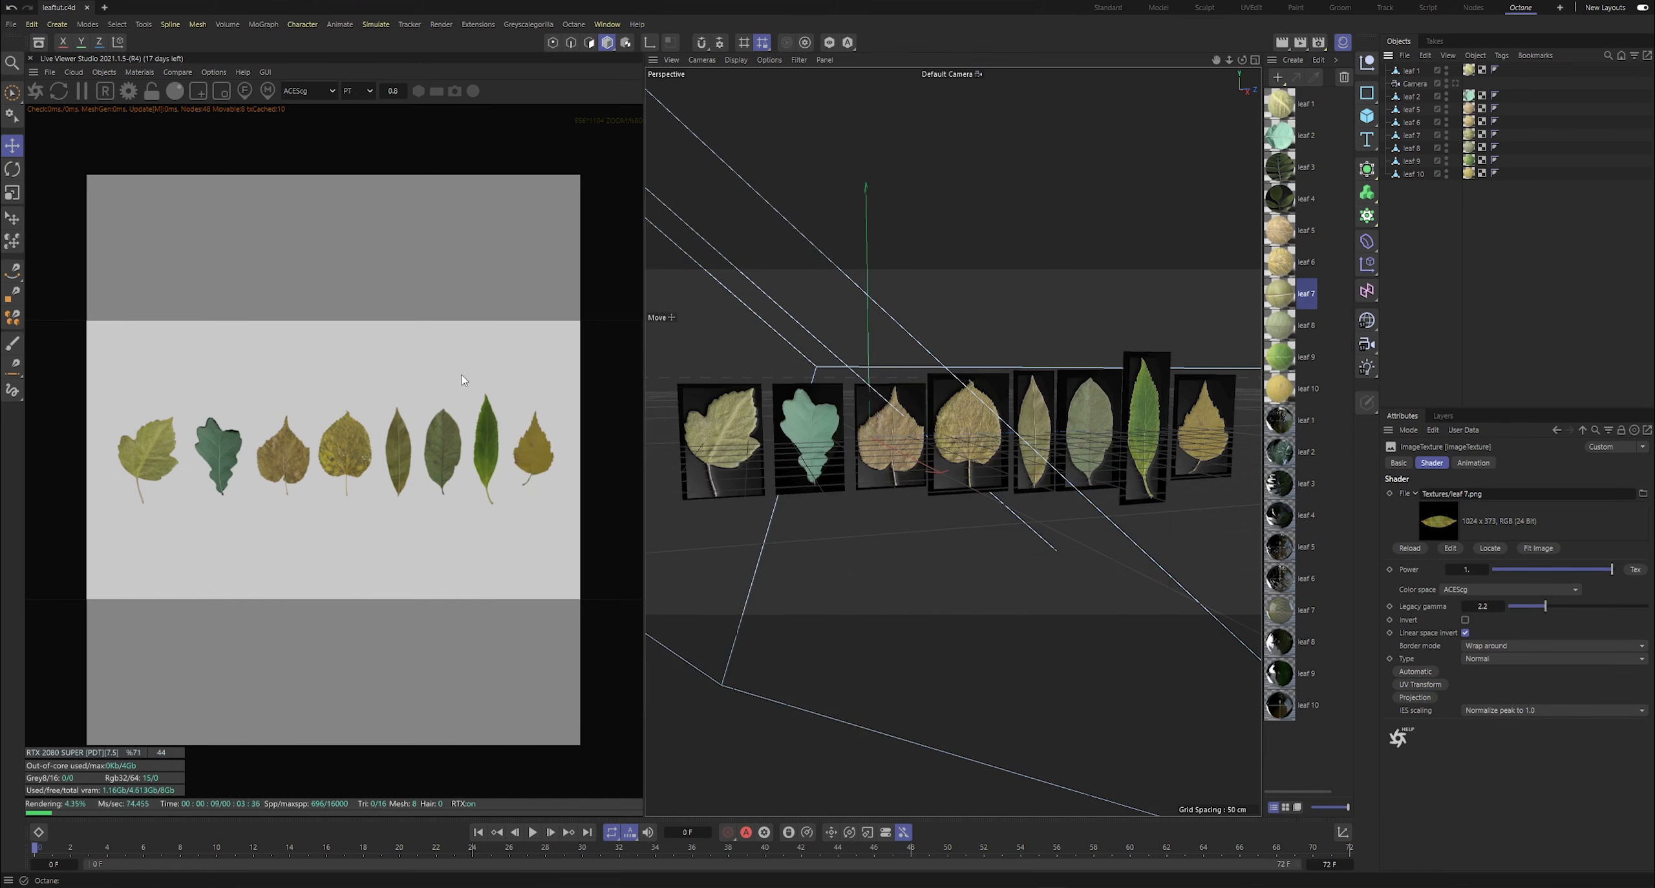
- View the row of leaves from another angle, restart the Live Viewer render and save the project
left_click_drag(1243, 62, 587, 75)
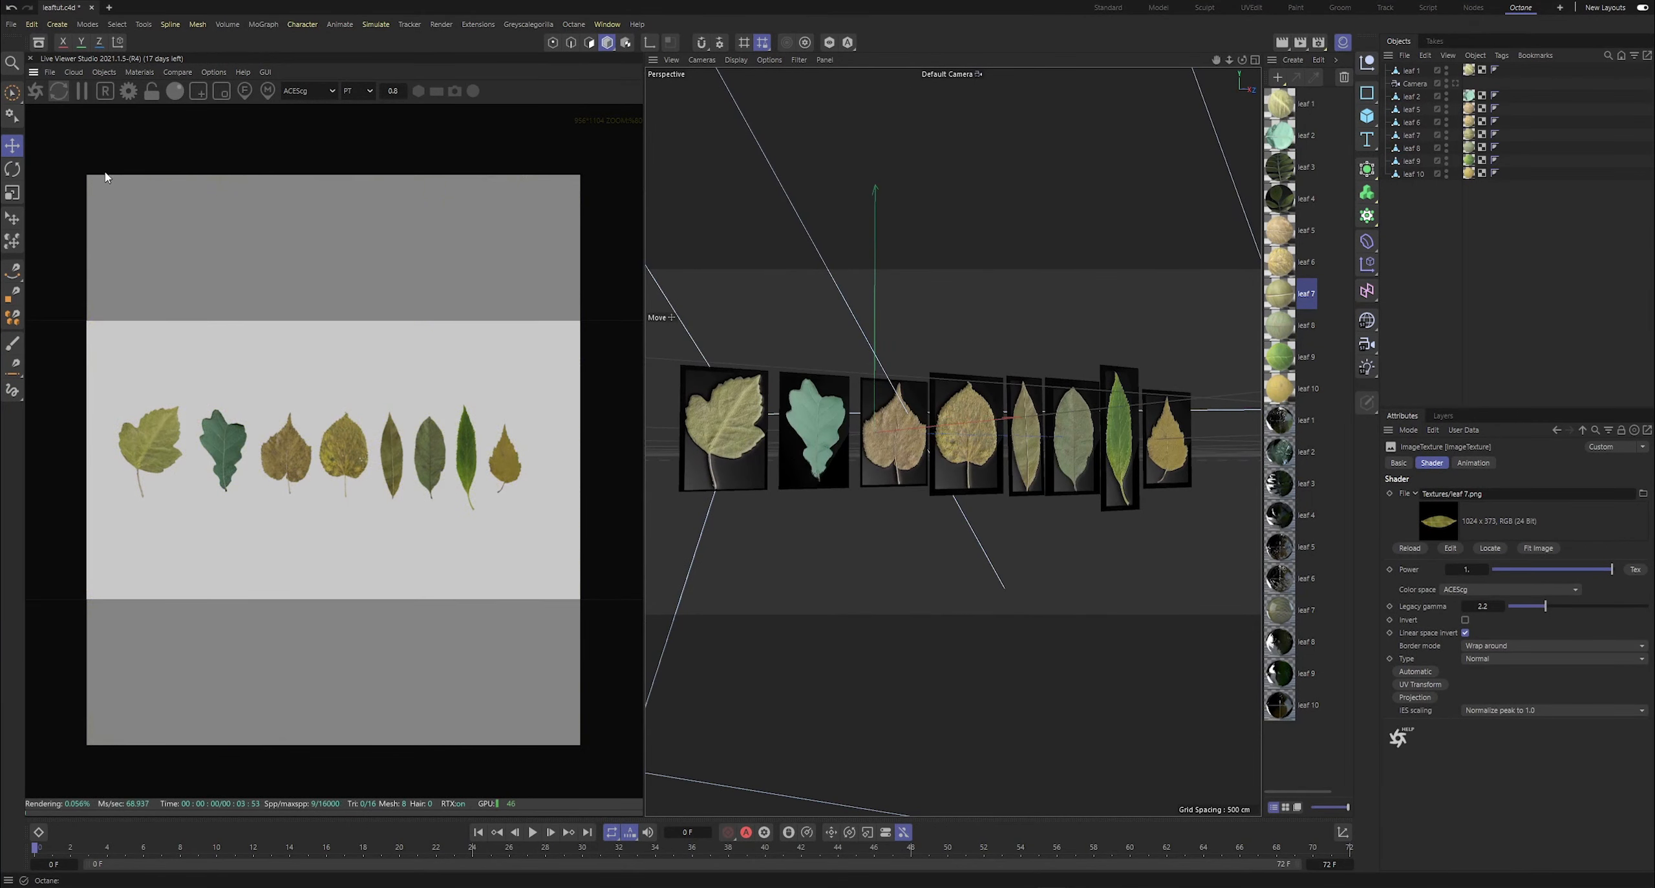
left_click(29, 94)
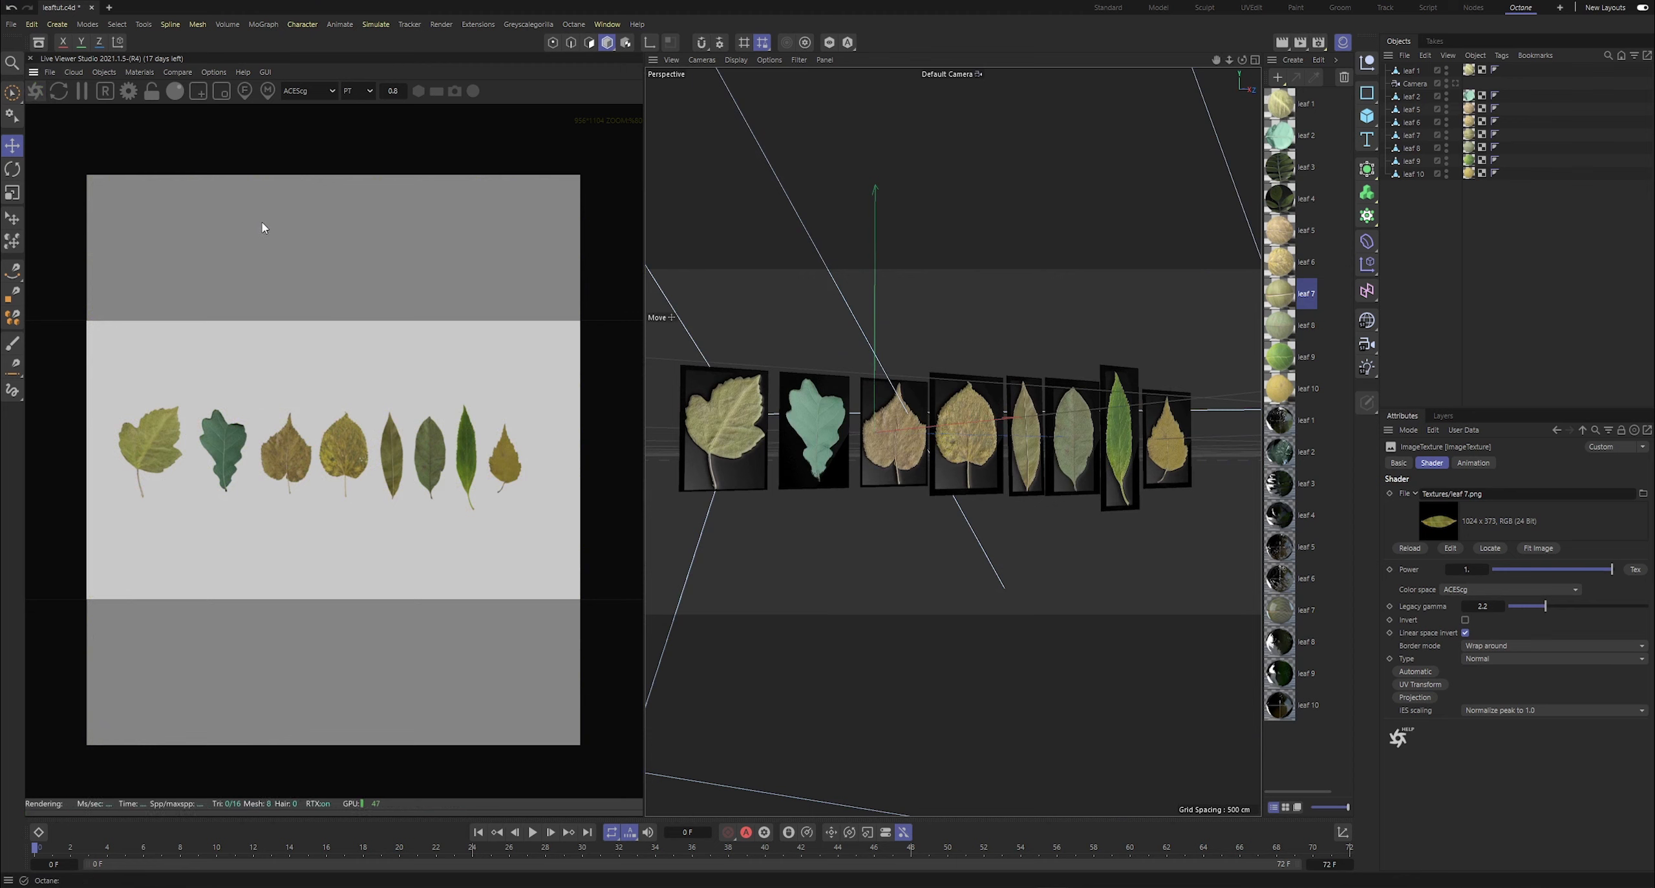
key("ctrl+s")
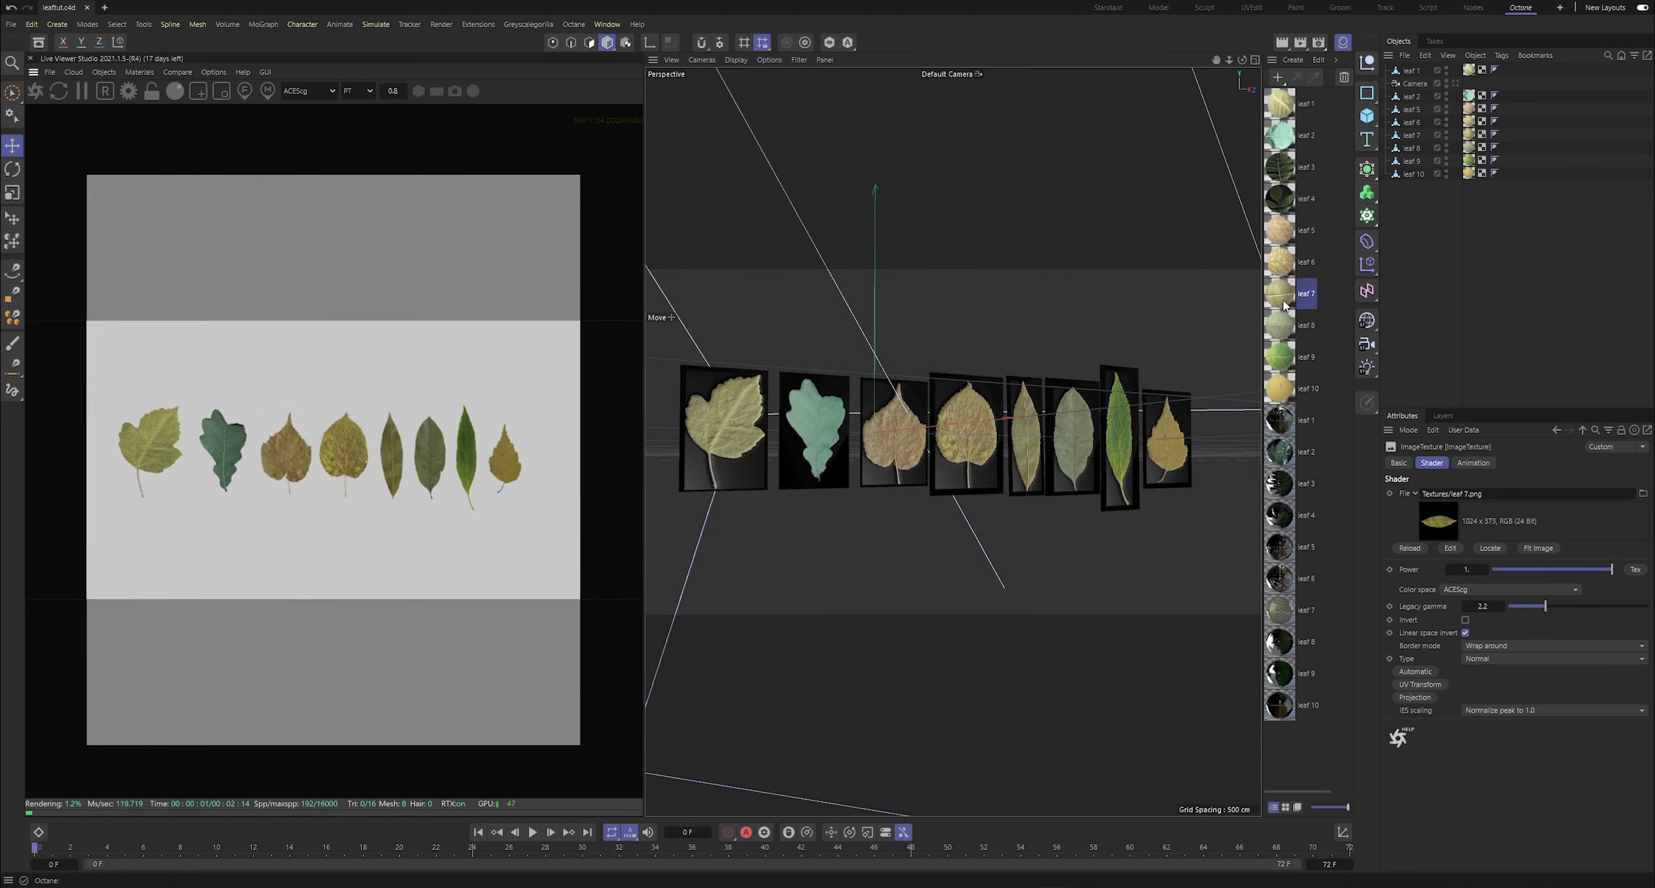
- Open the image texture settings of leaf 8's diffuse channel to check its color space
left_click(1283, 326)
left_click(1427, 697)
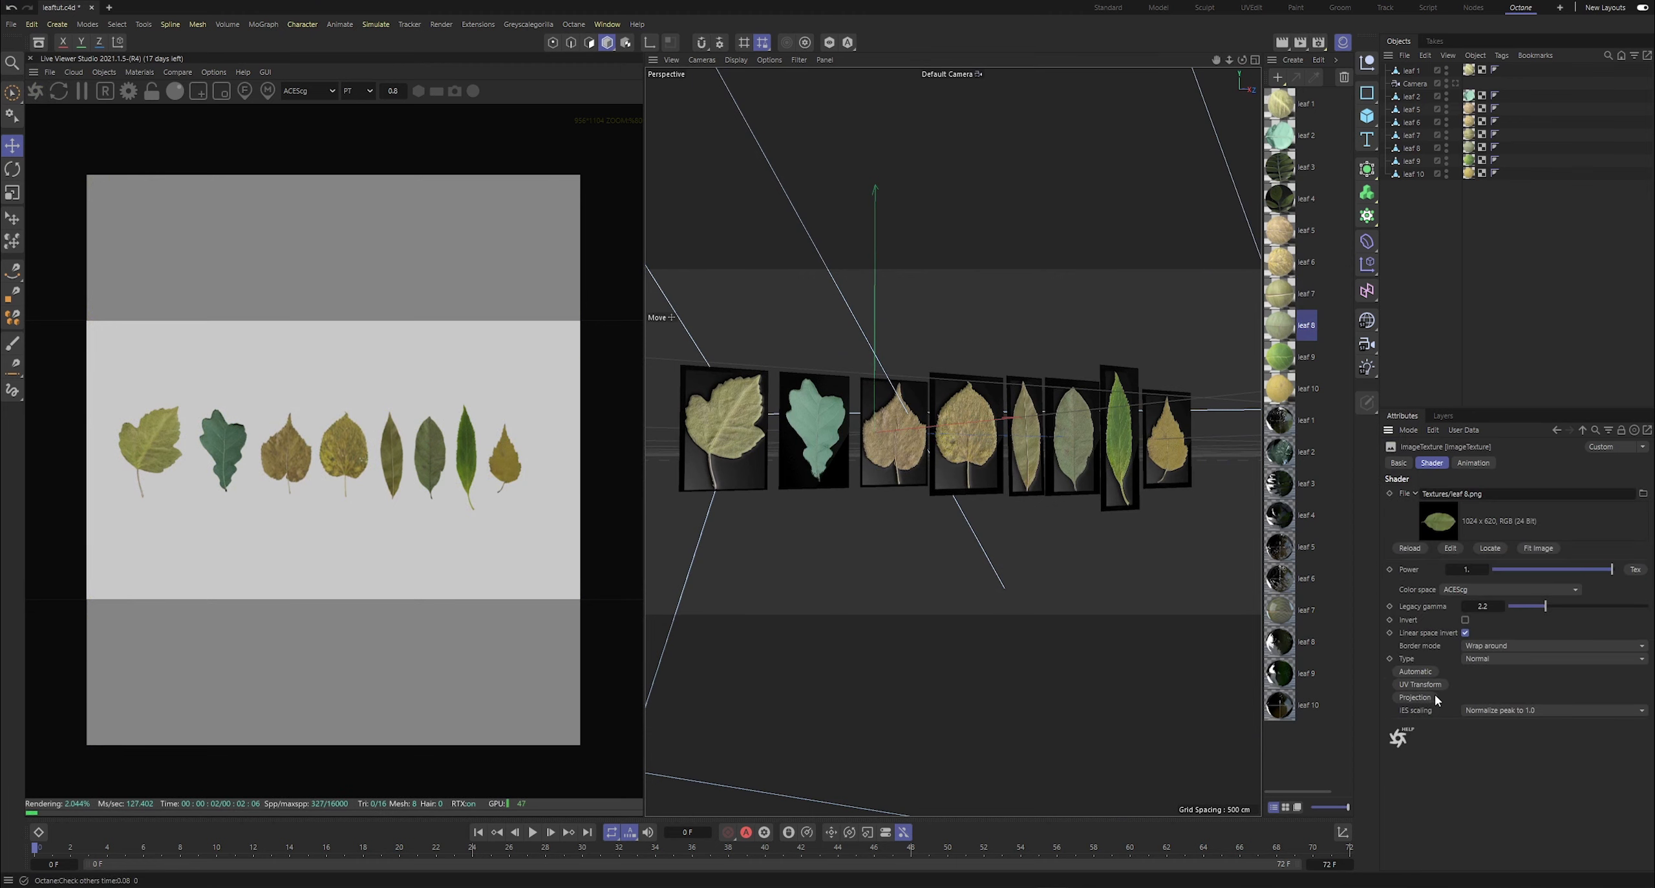
- Reload leaf 8's diffuse image texture, save the project and check the leaf row from another angle
left_click(1412, 547)
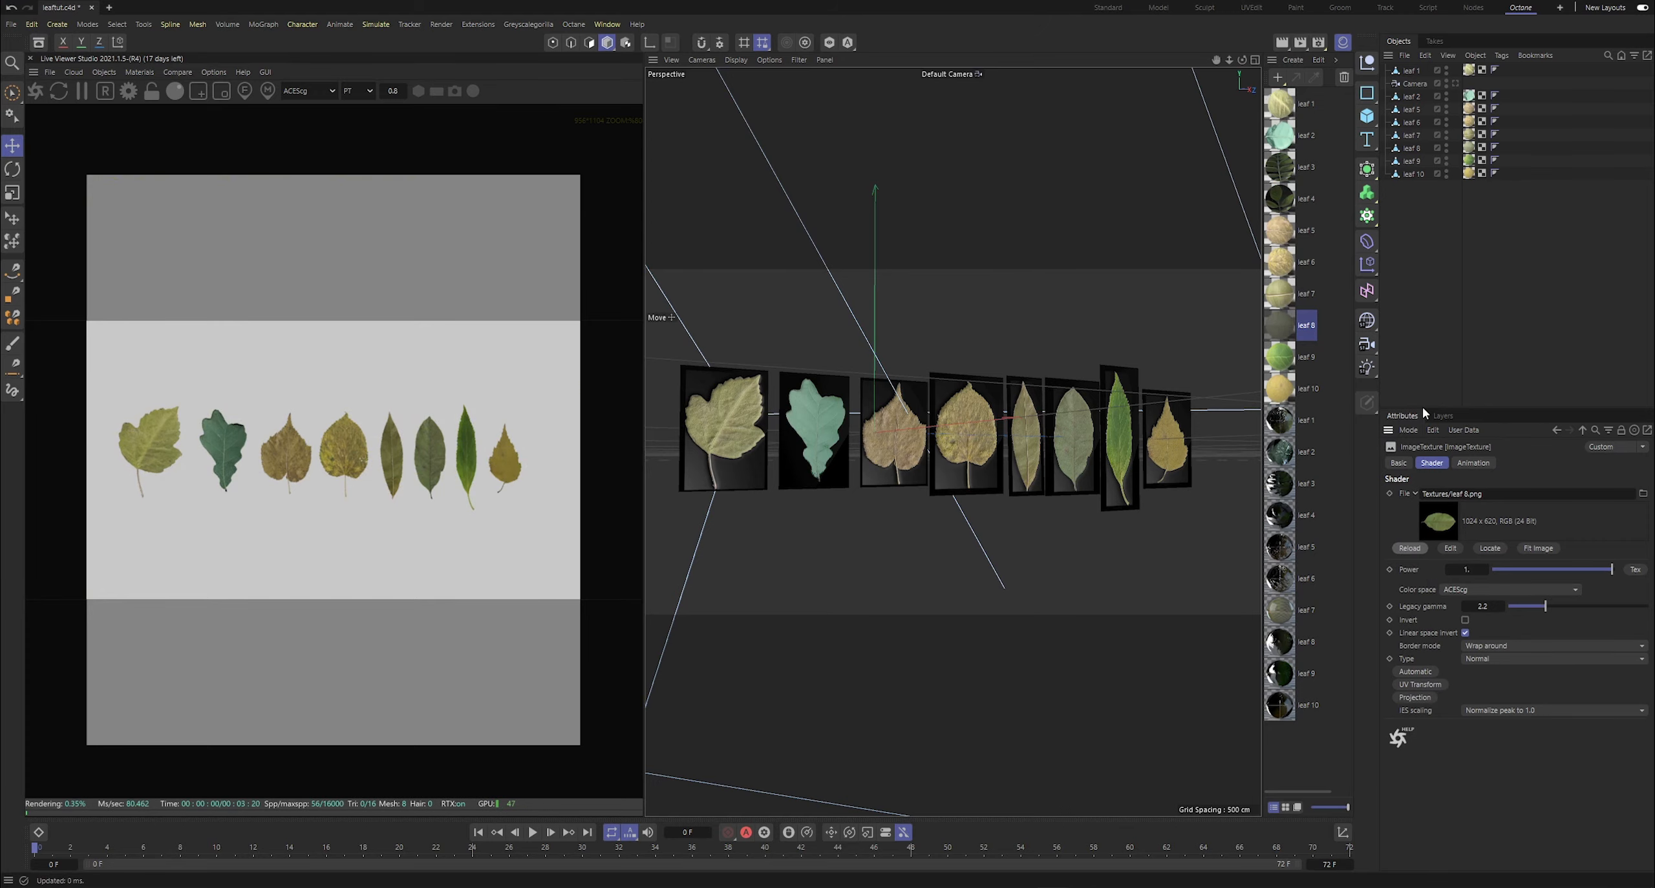
key("ctrl+s")
left_click_drag(952, 441, 934, 458, "alt")
left_click_drag(1242, 60, 1204, 61)
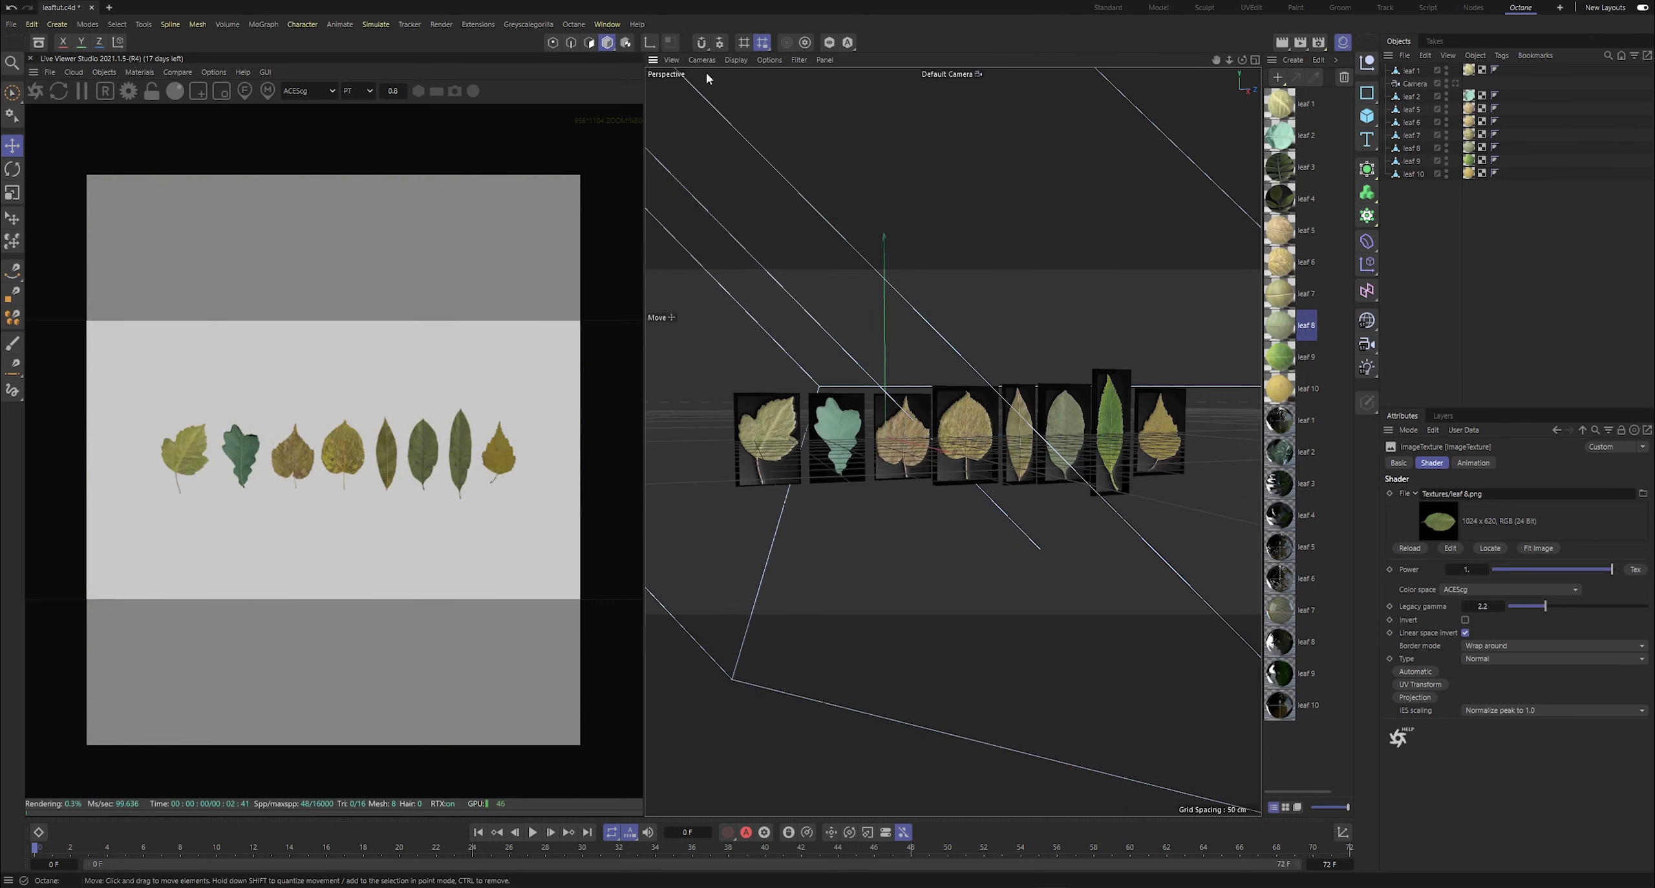
- Close the Live Viewer and switch the perspective viewport to a wireframe display of the leaf planes
left_click(30, 59)
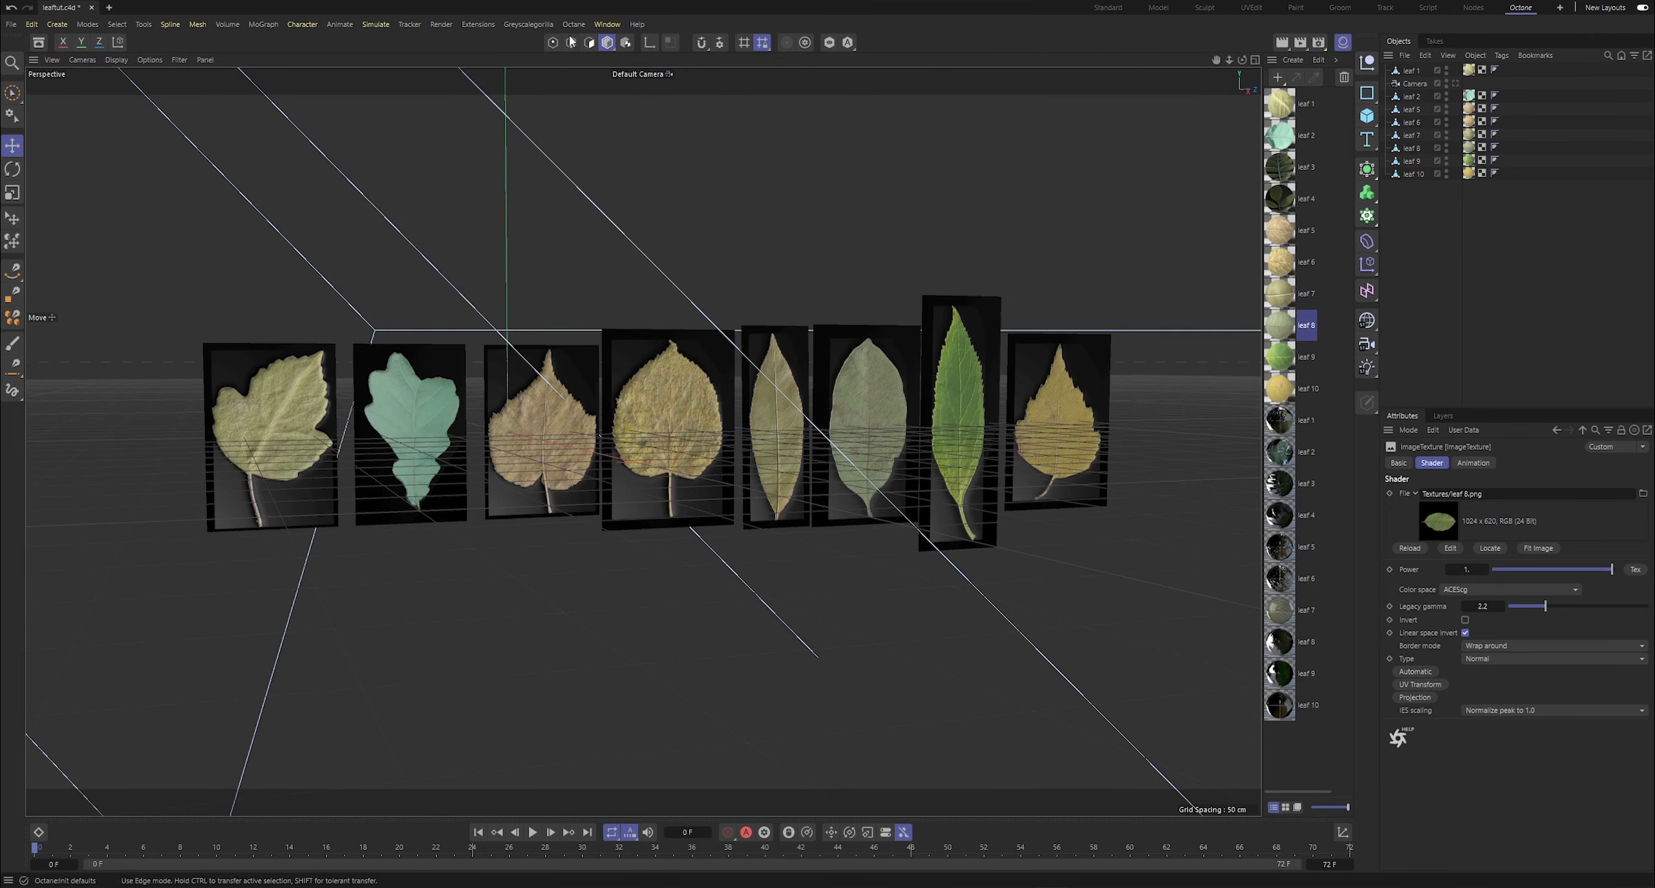
left_click(116, 60)
left_click(149, 185)
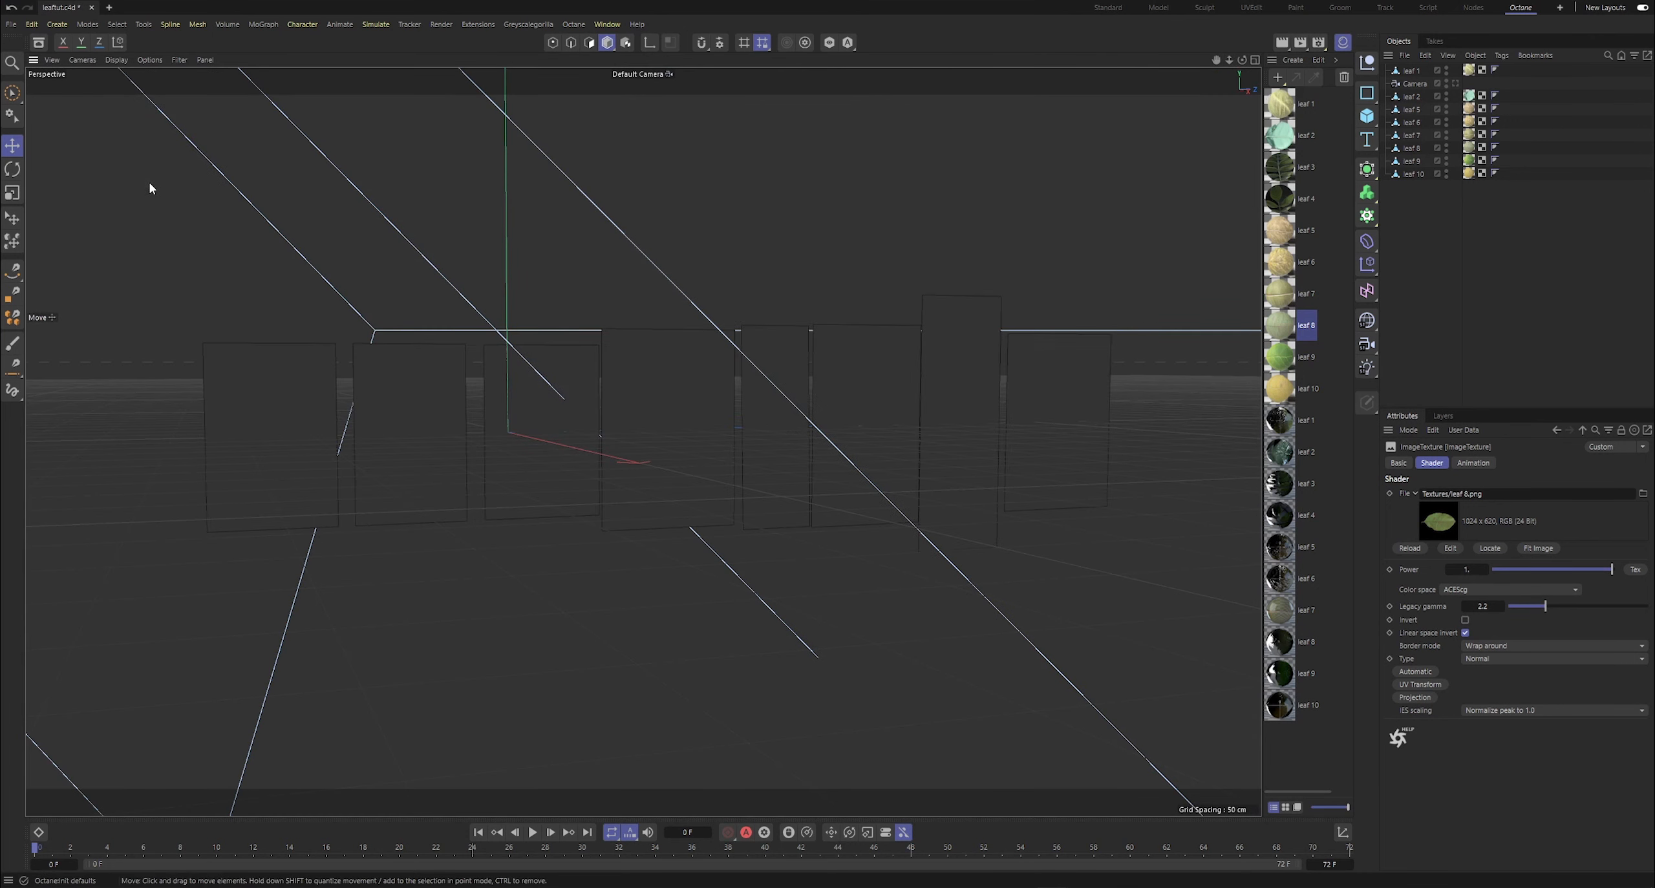
left_click_drag(832, 281, 641, 442, "alt")
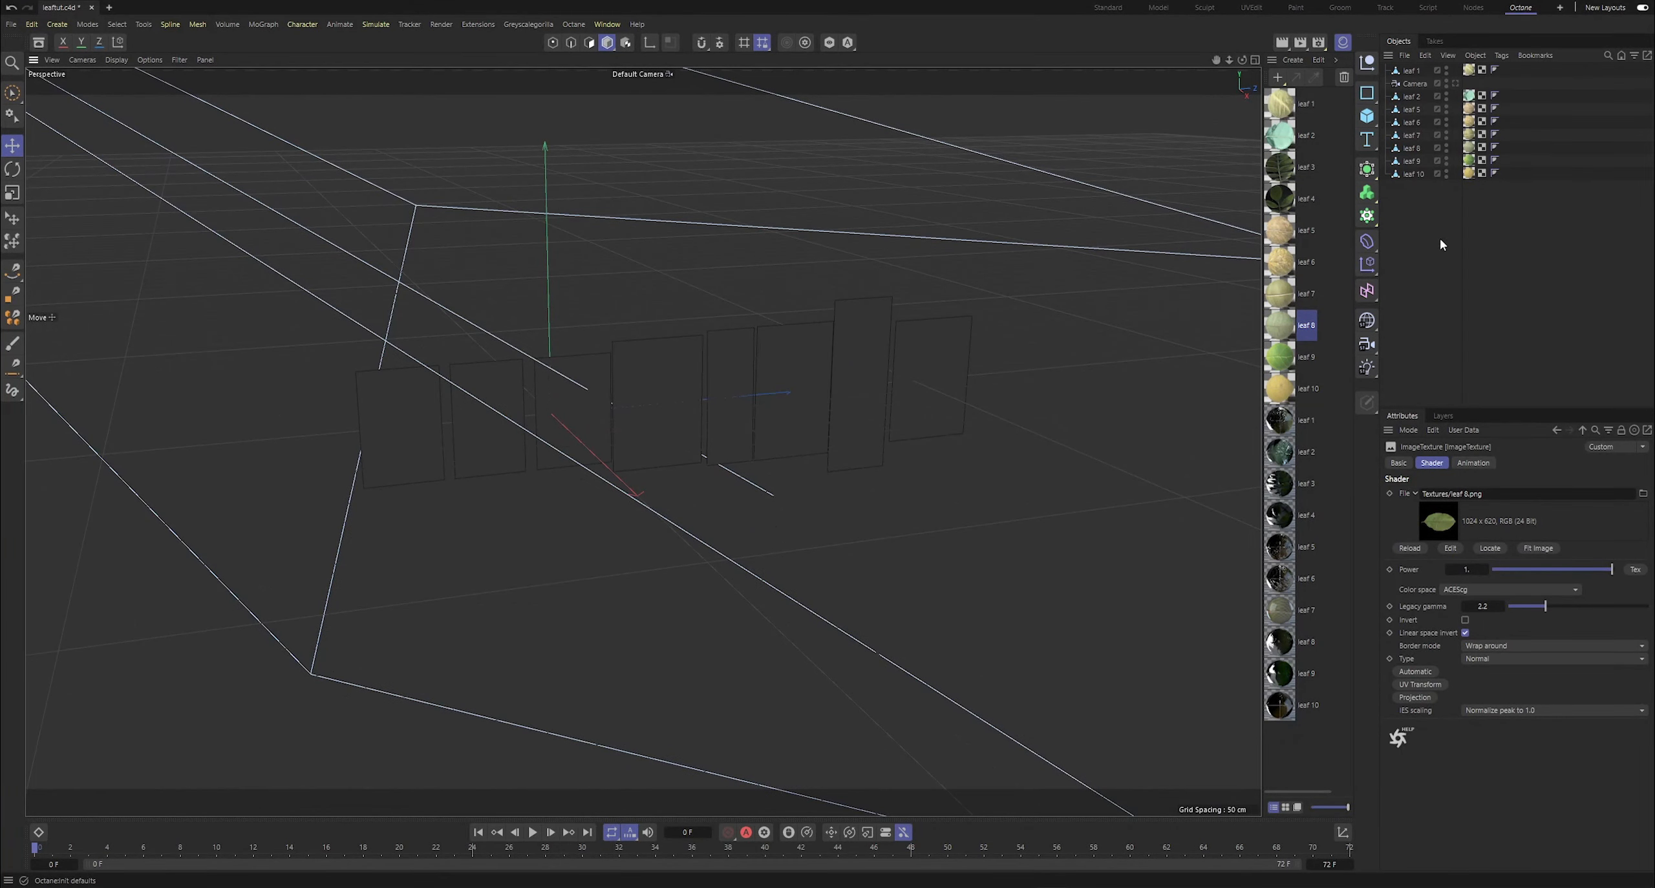
- Delete the camera from the scene and save the project
left_click(1414, 88)
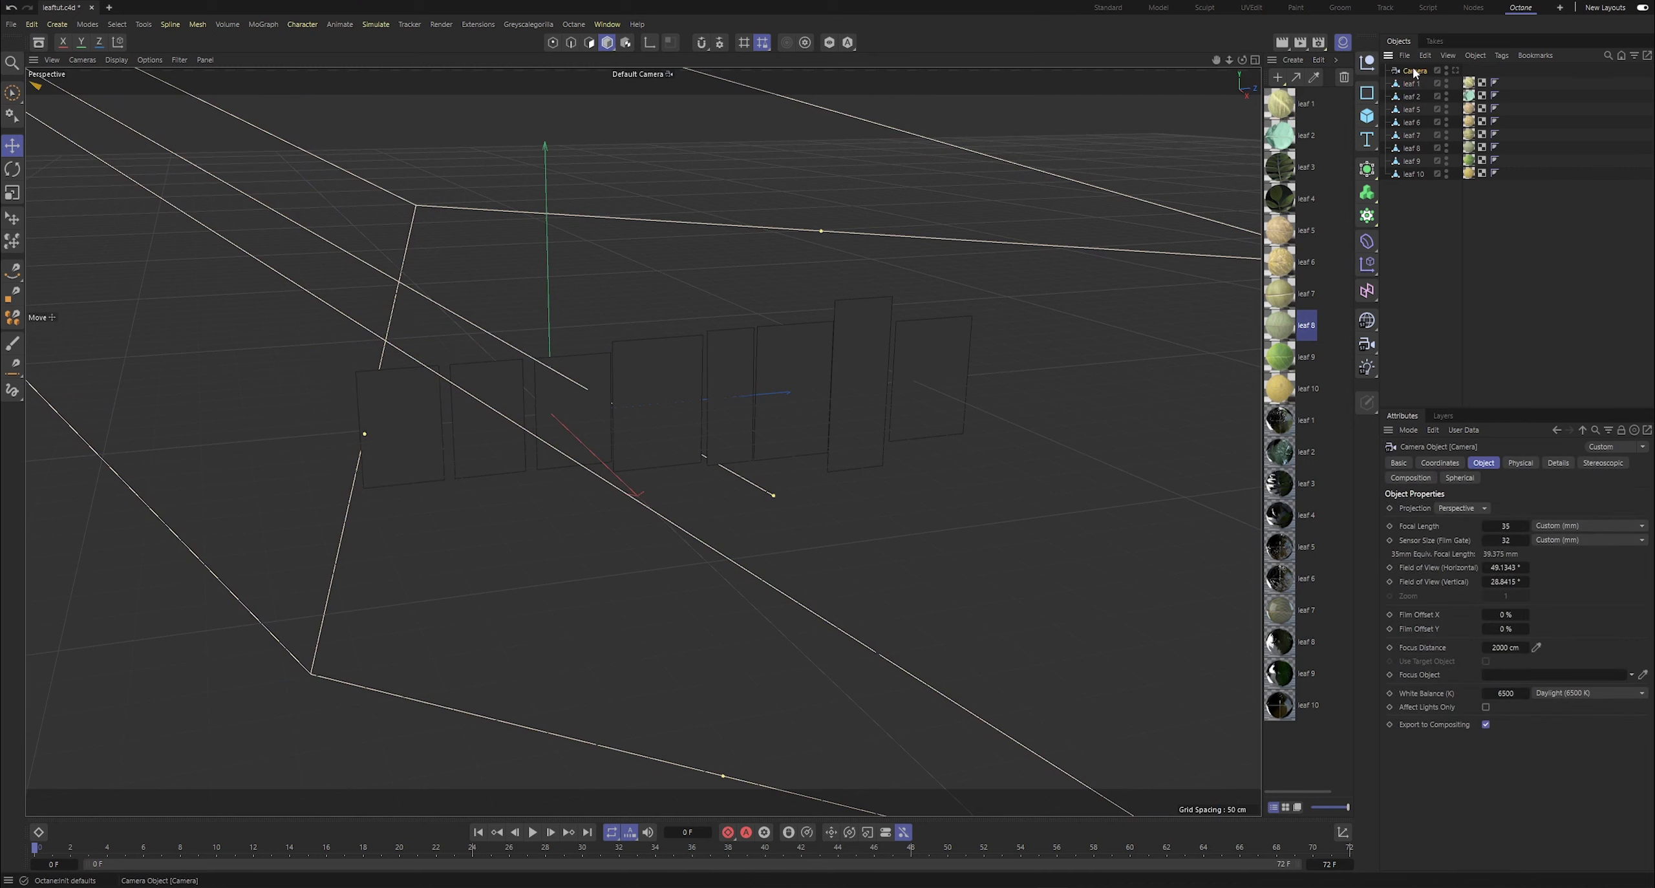
key("Delete")
key("ctrl+s")
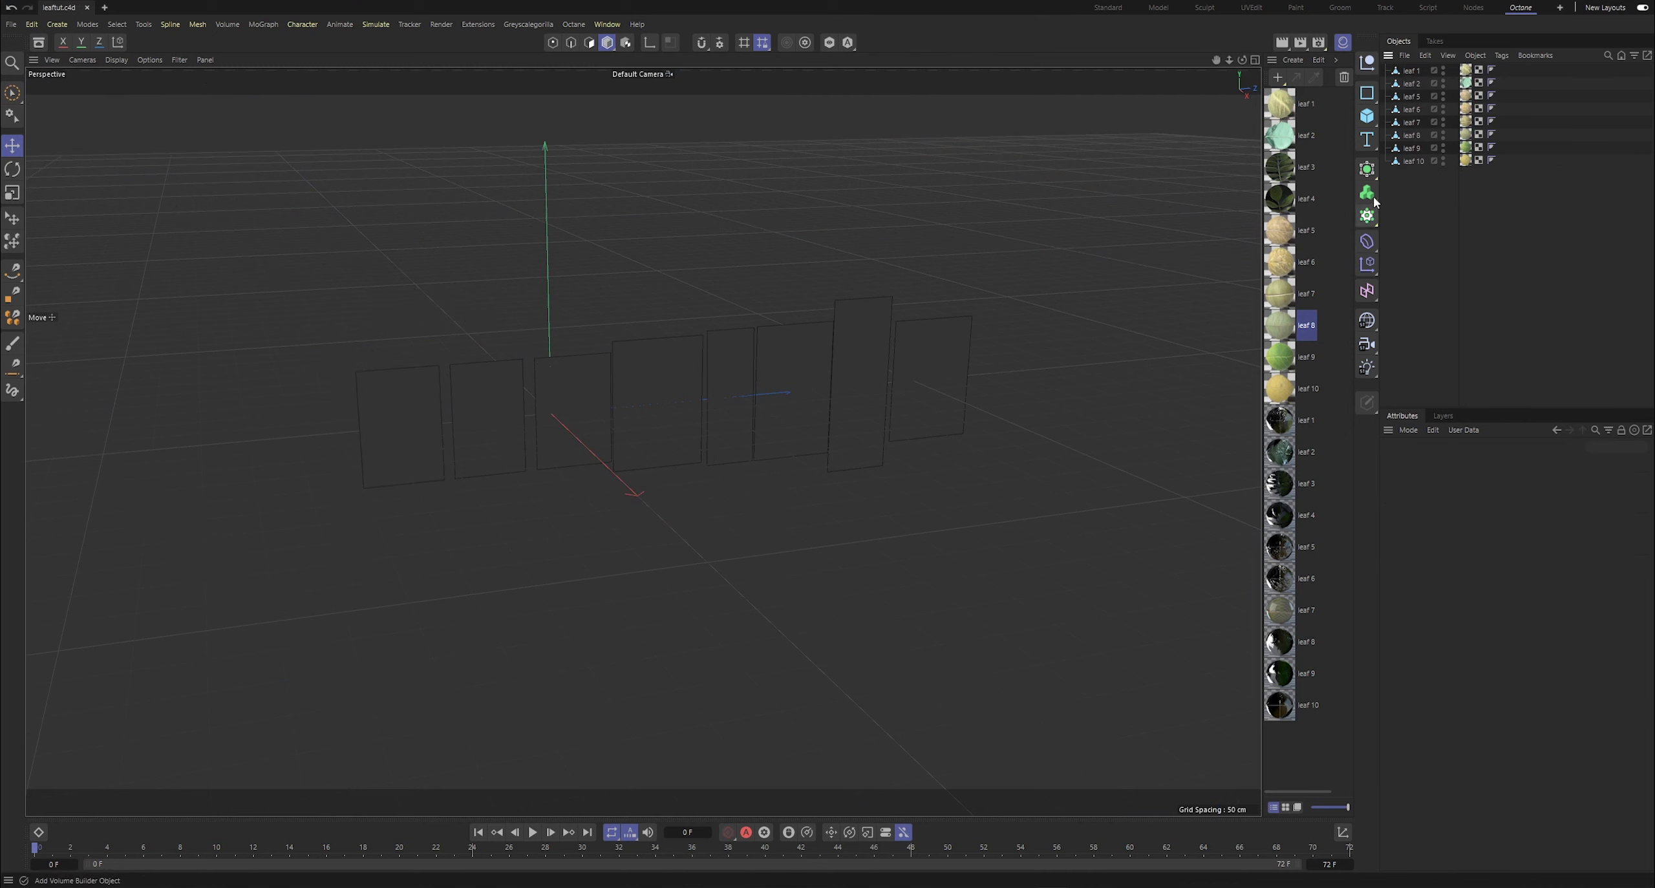
- Add a Remesh generator and place all eight leaf planes inside it
left_click(1367, 170)
left_click(1428, 373)
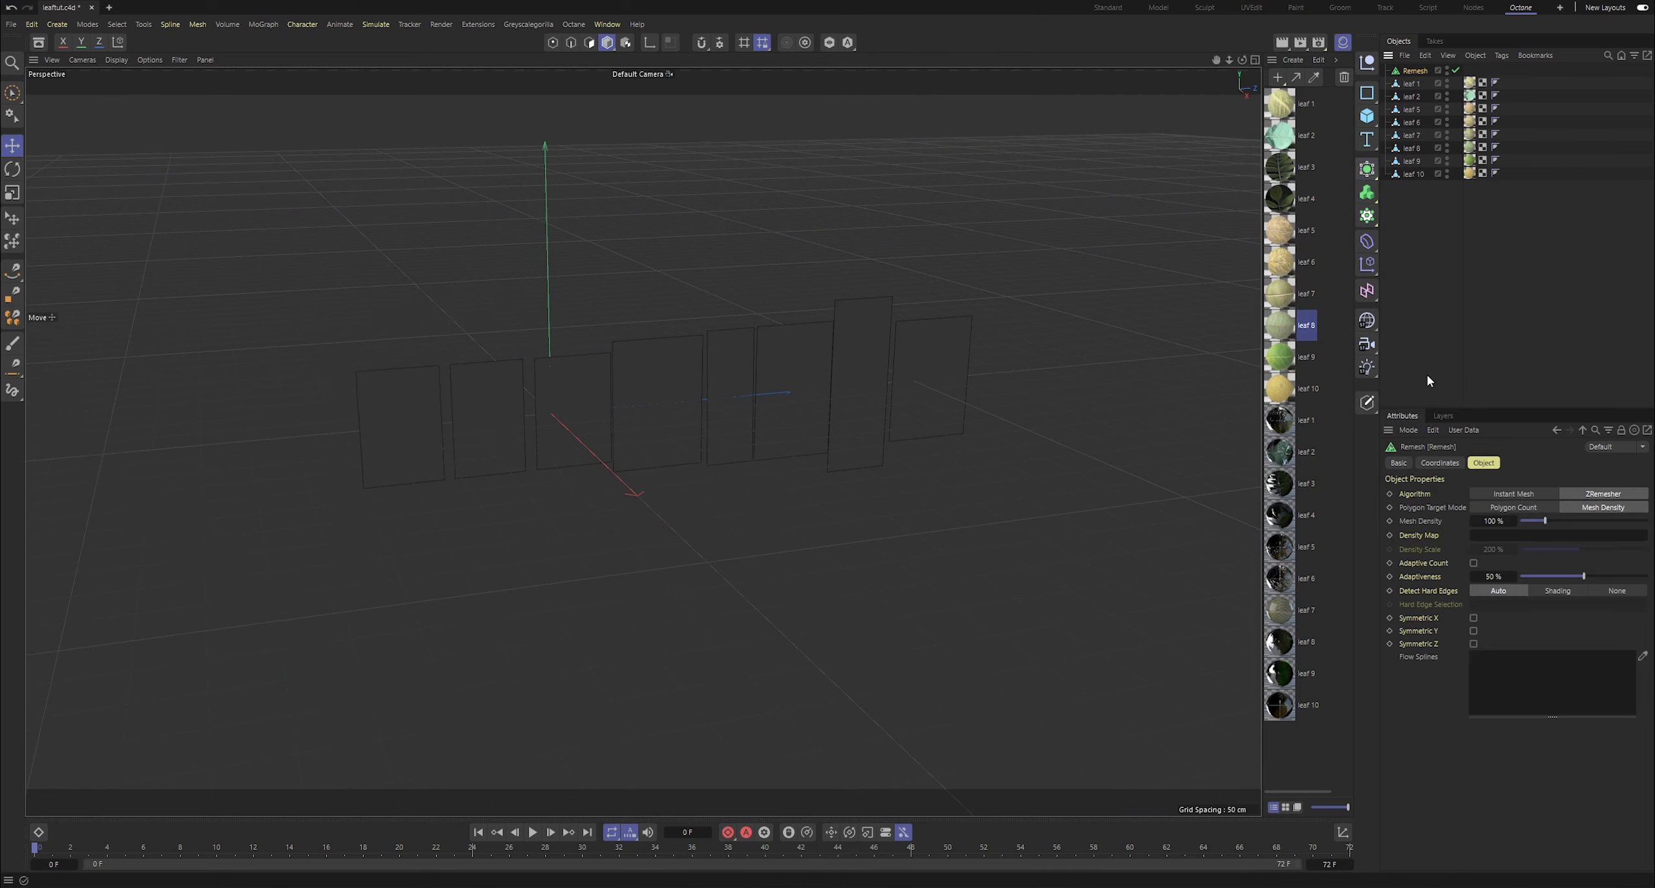
left_click_drag(1428, 199, 1425, 73)
left_click(1497, 290)
left_click(1408, 72)
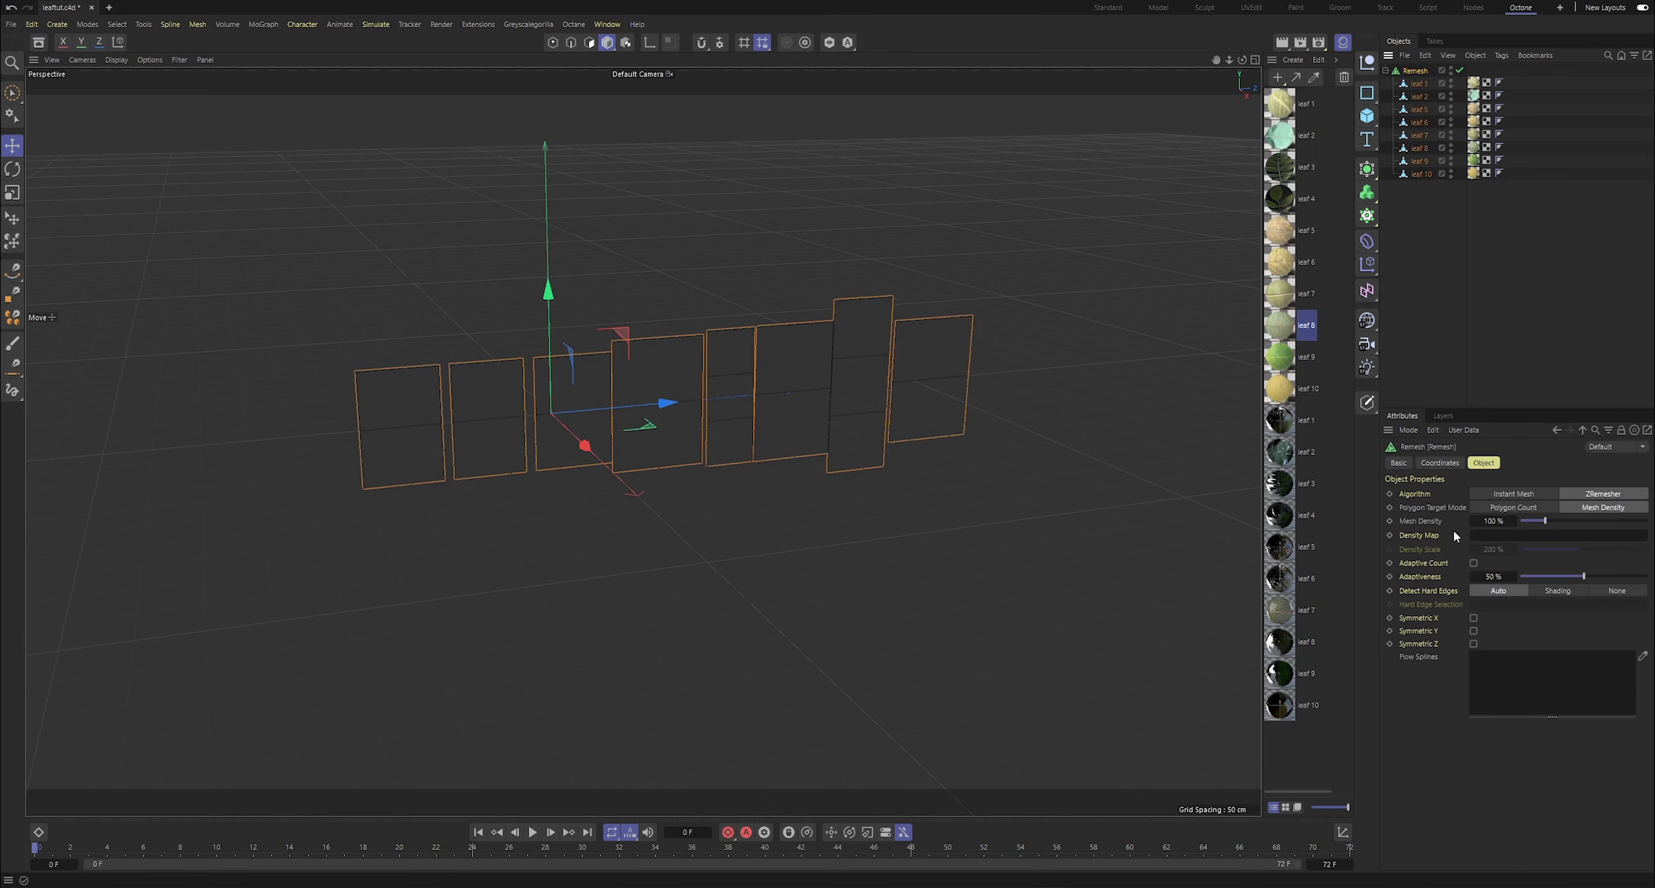
- Set the Remesh generator's mesh density to 5000% and inspect the subdivided planes
left_click(1494, 521)
type("5000")
key("Return")
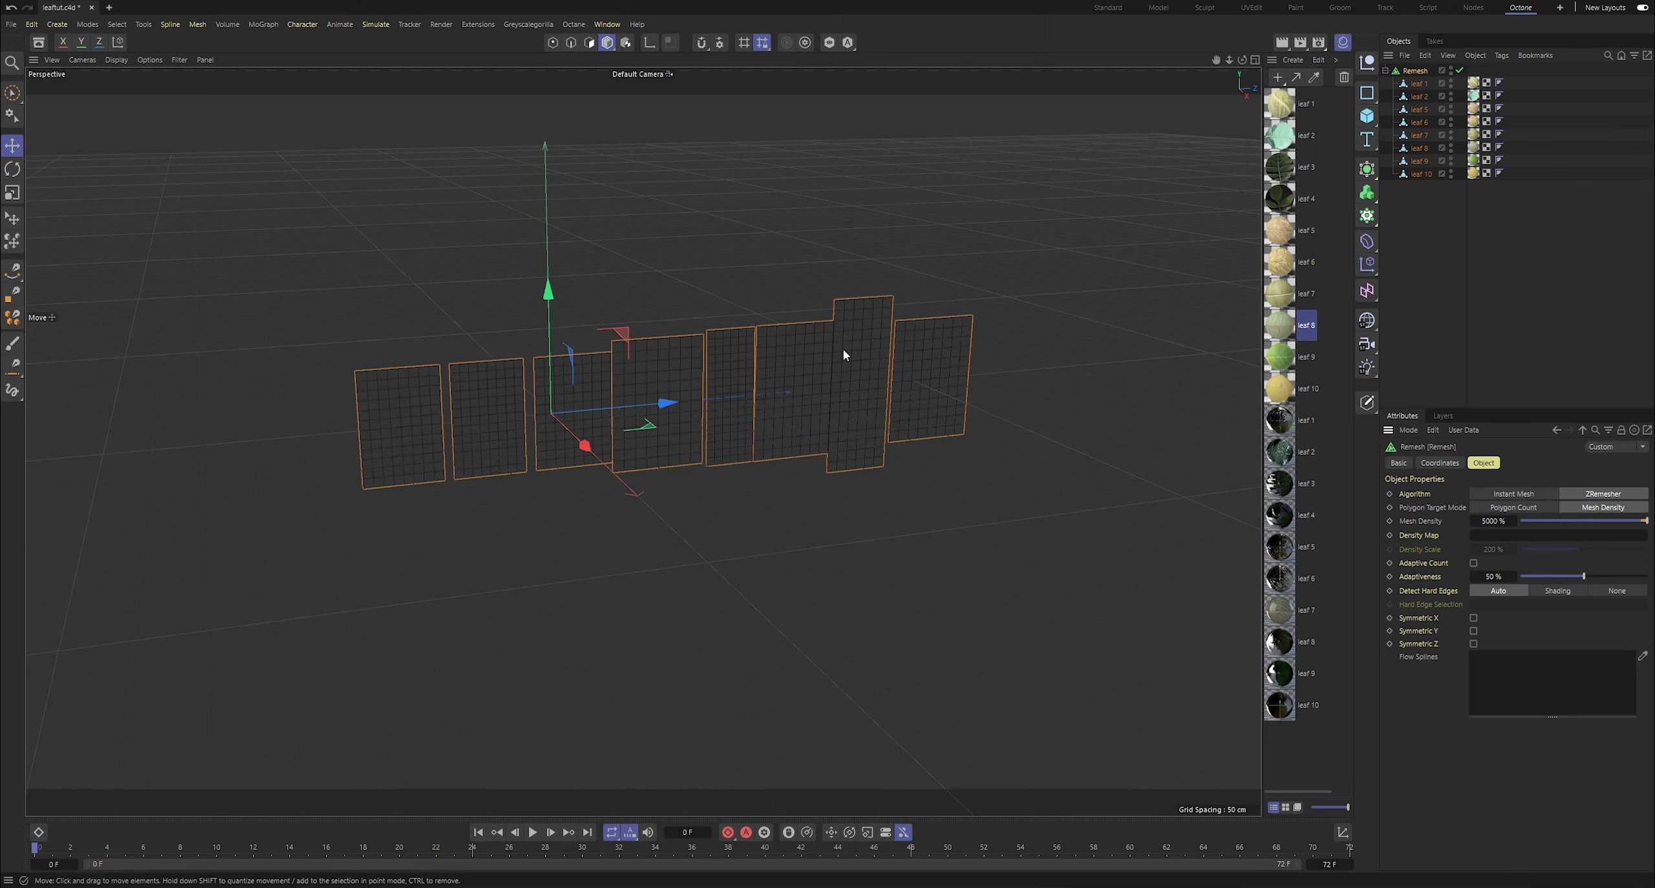
left_click(1434, 243)
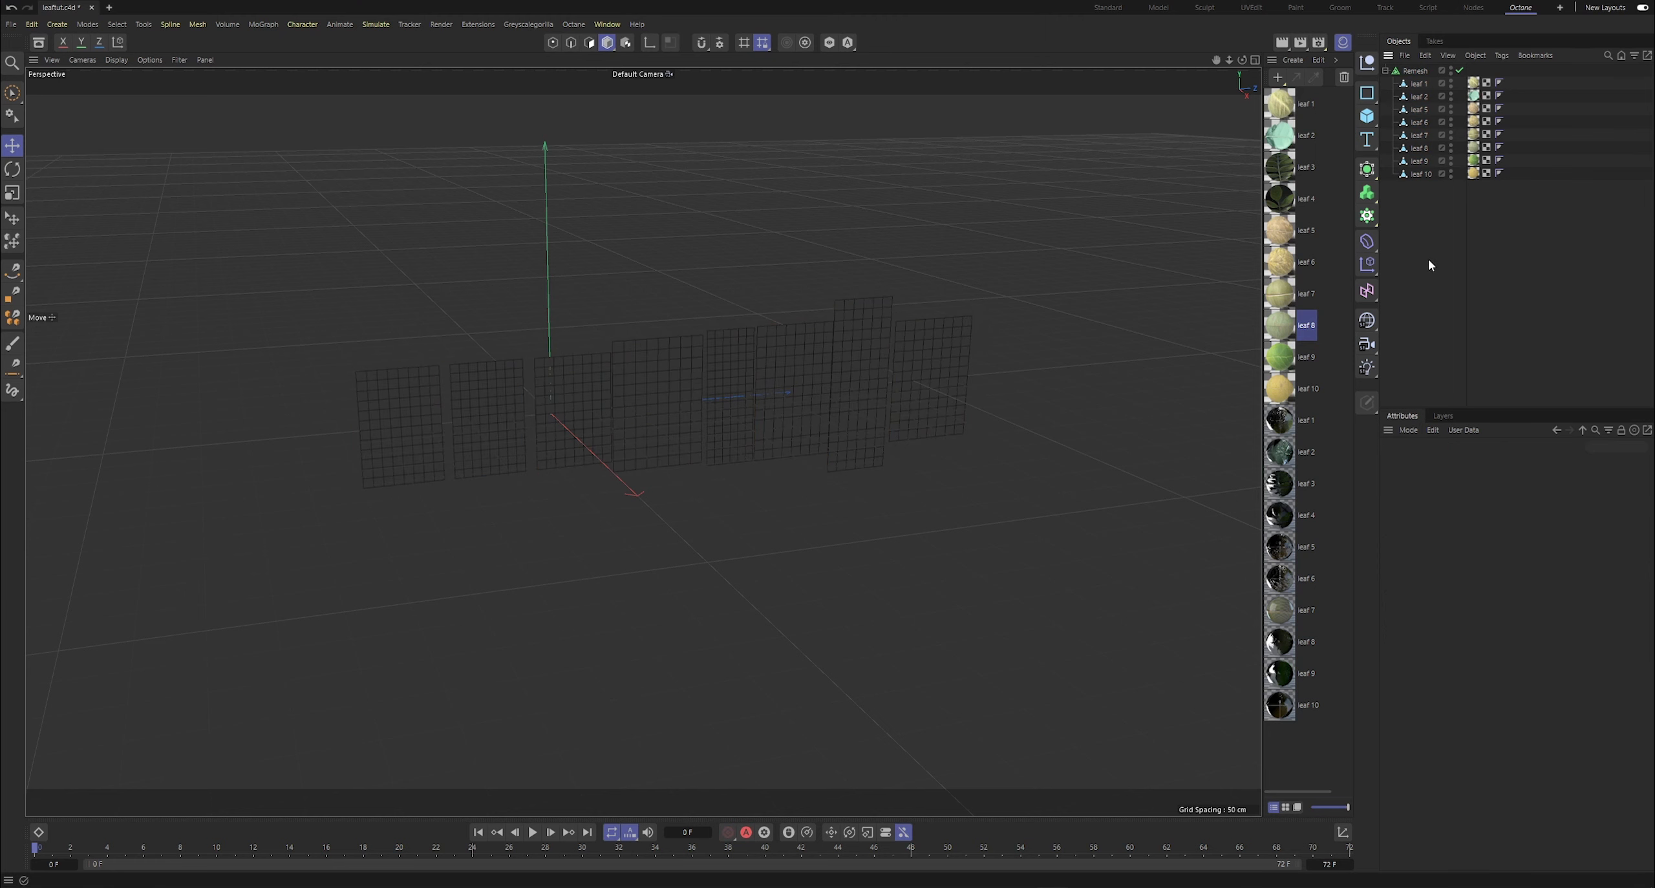
left_click_drag(1241, 59, 979, 307)
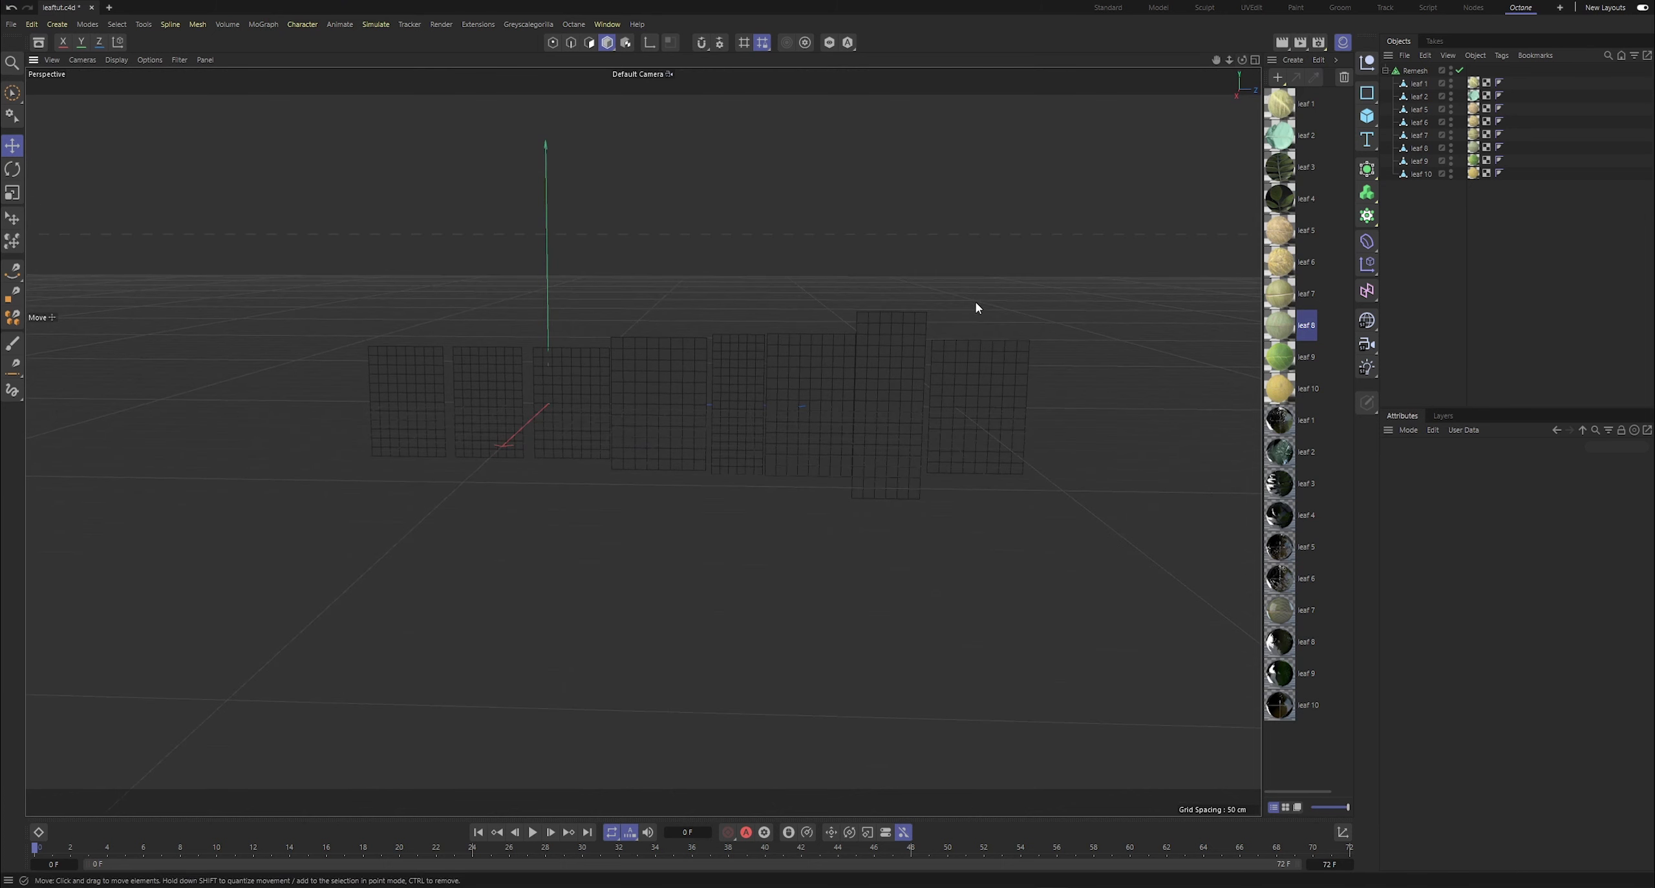
- Select leaf 9 and leaf 10 and move them slightly along the row, away from leaf 8
left_click(906, 358)
left_click(1443, 192)
left_click(1420, 135)
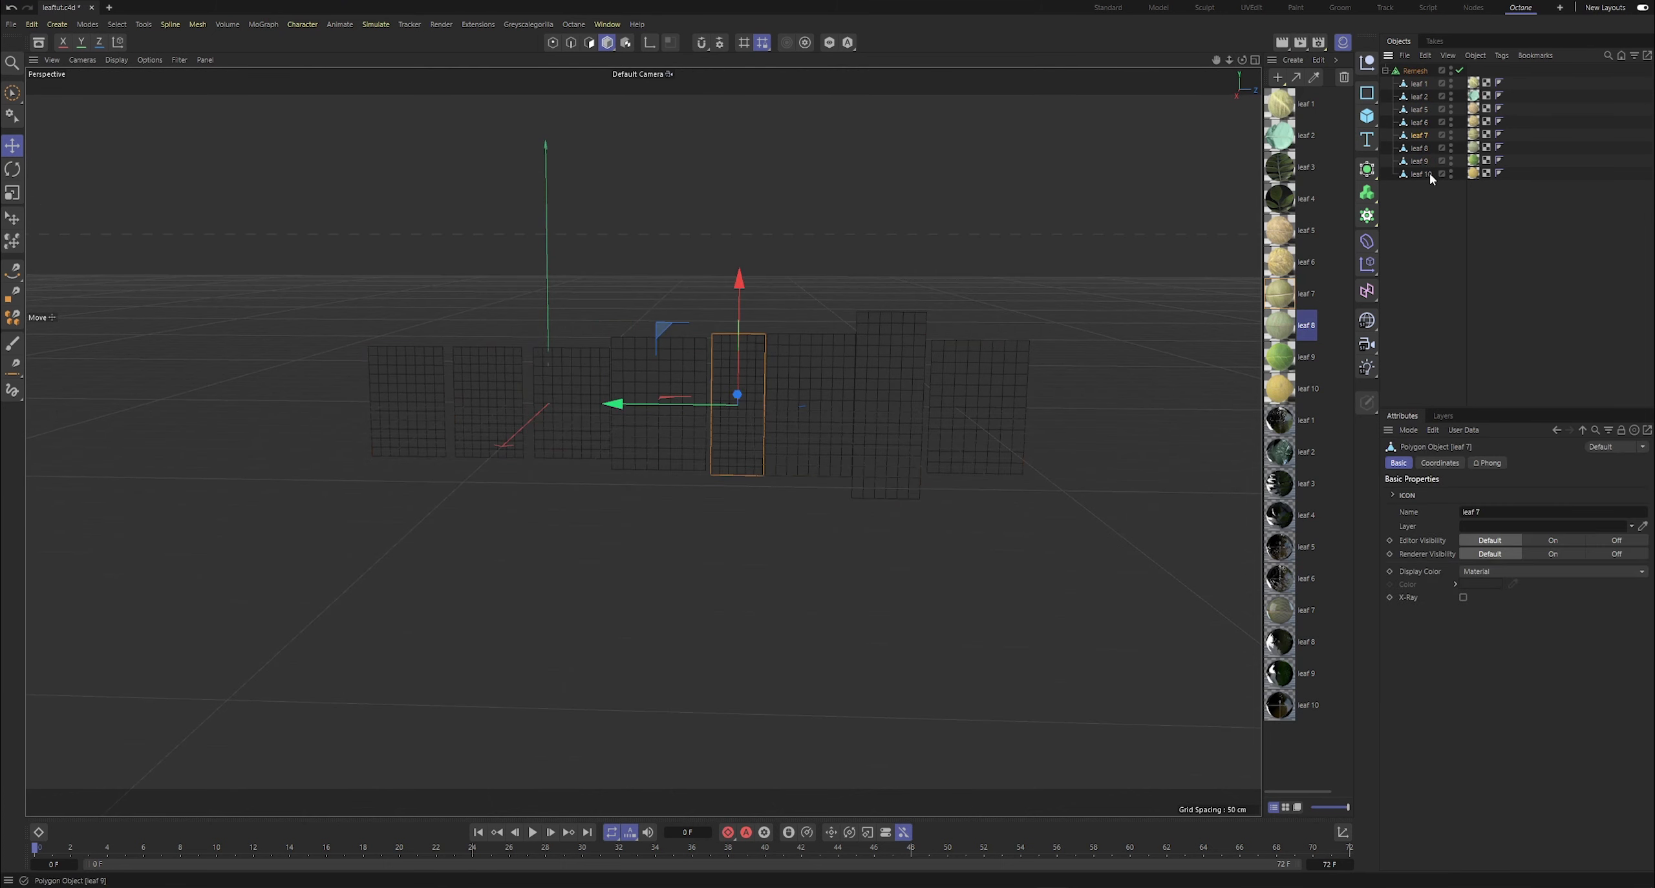
left_click_drag(1423, 157, 1421, 151)
left_click_drag(1409, 268, 1418, 163)
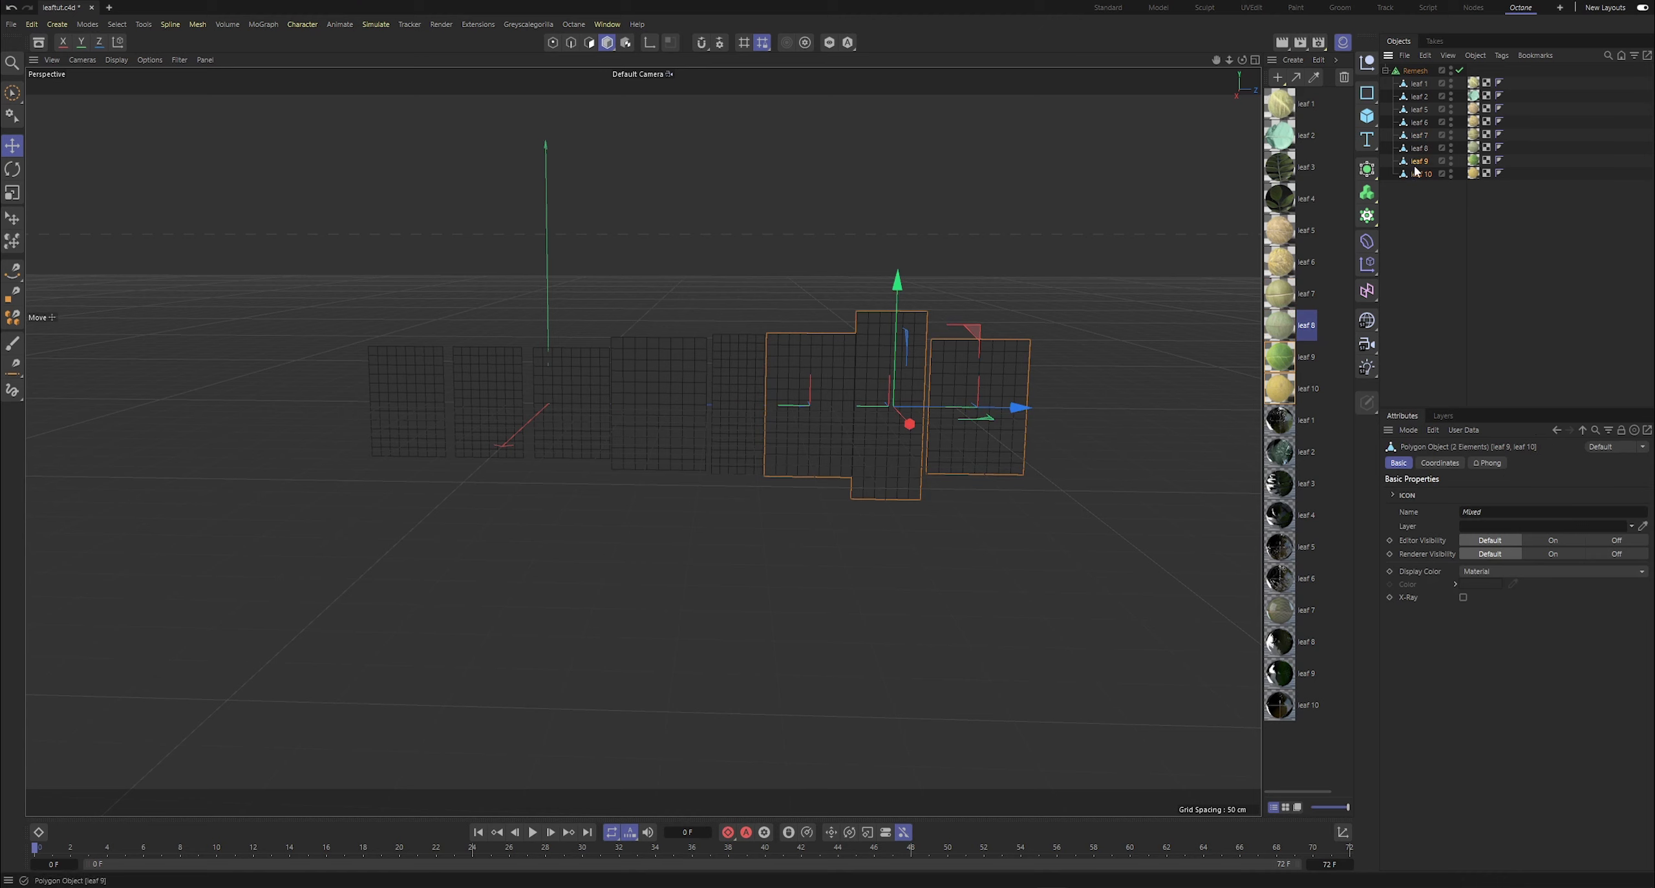
left_click_drag(1035, 410, 1041, 410)
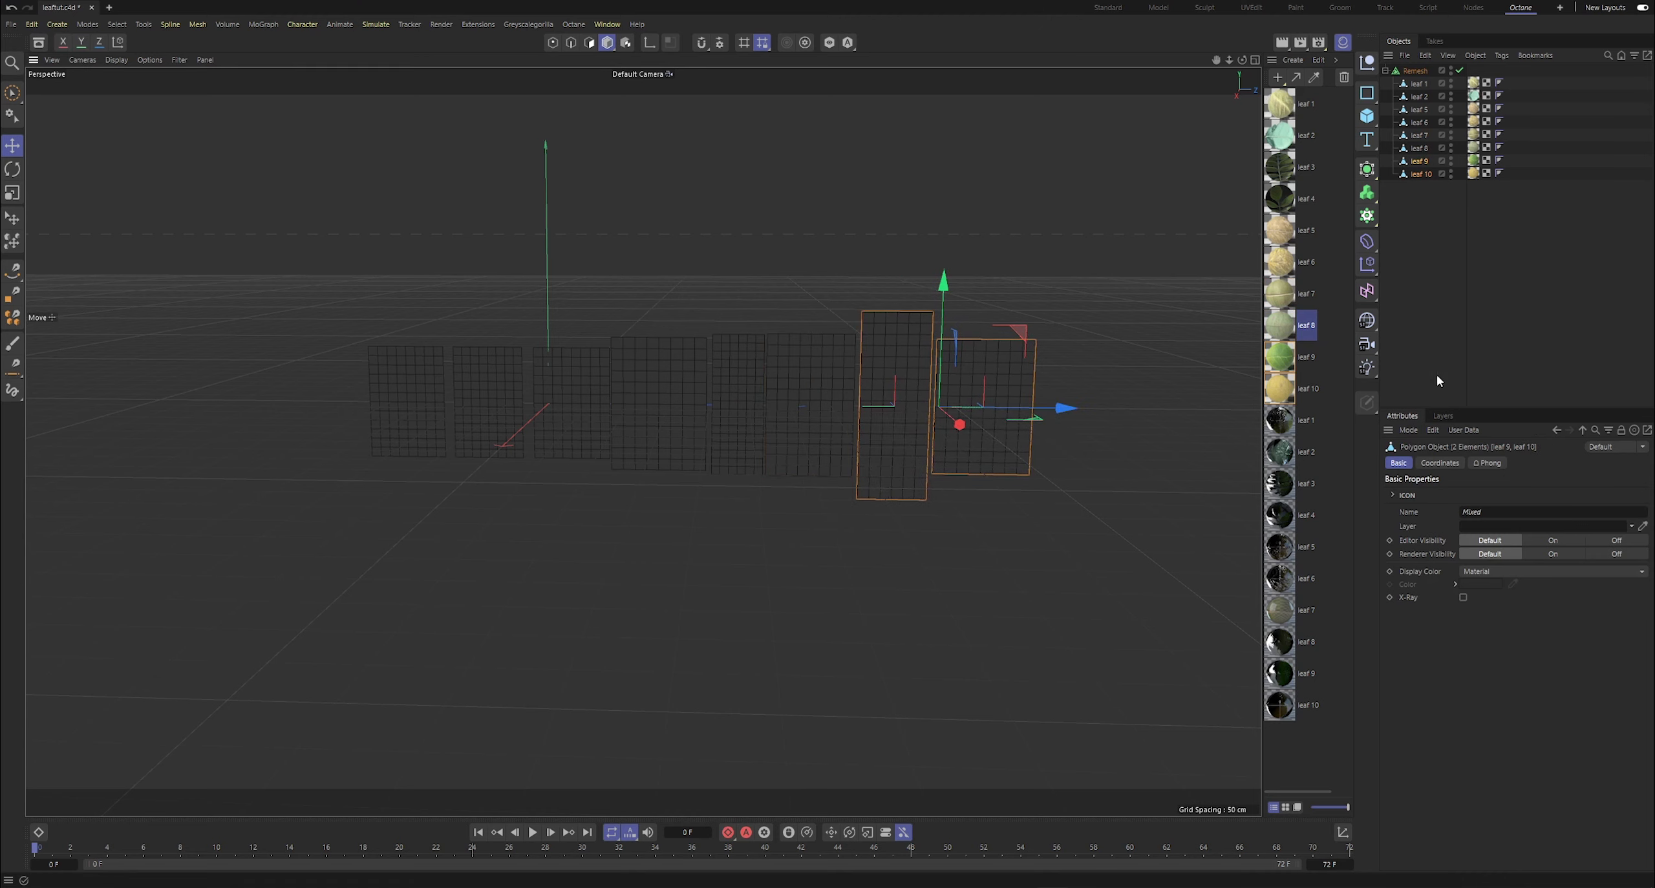
left_click(1437, 375)
left_click_drag(1243, 60, 1295, 95)
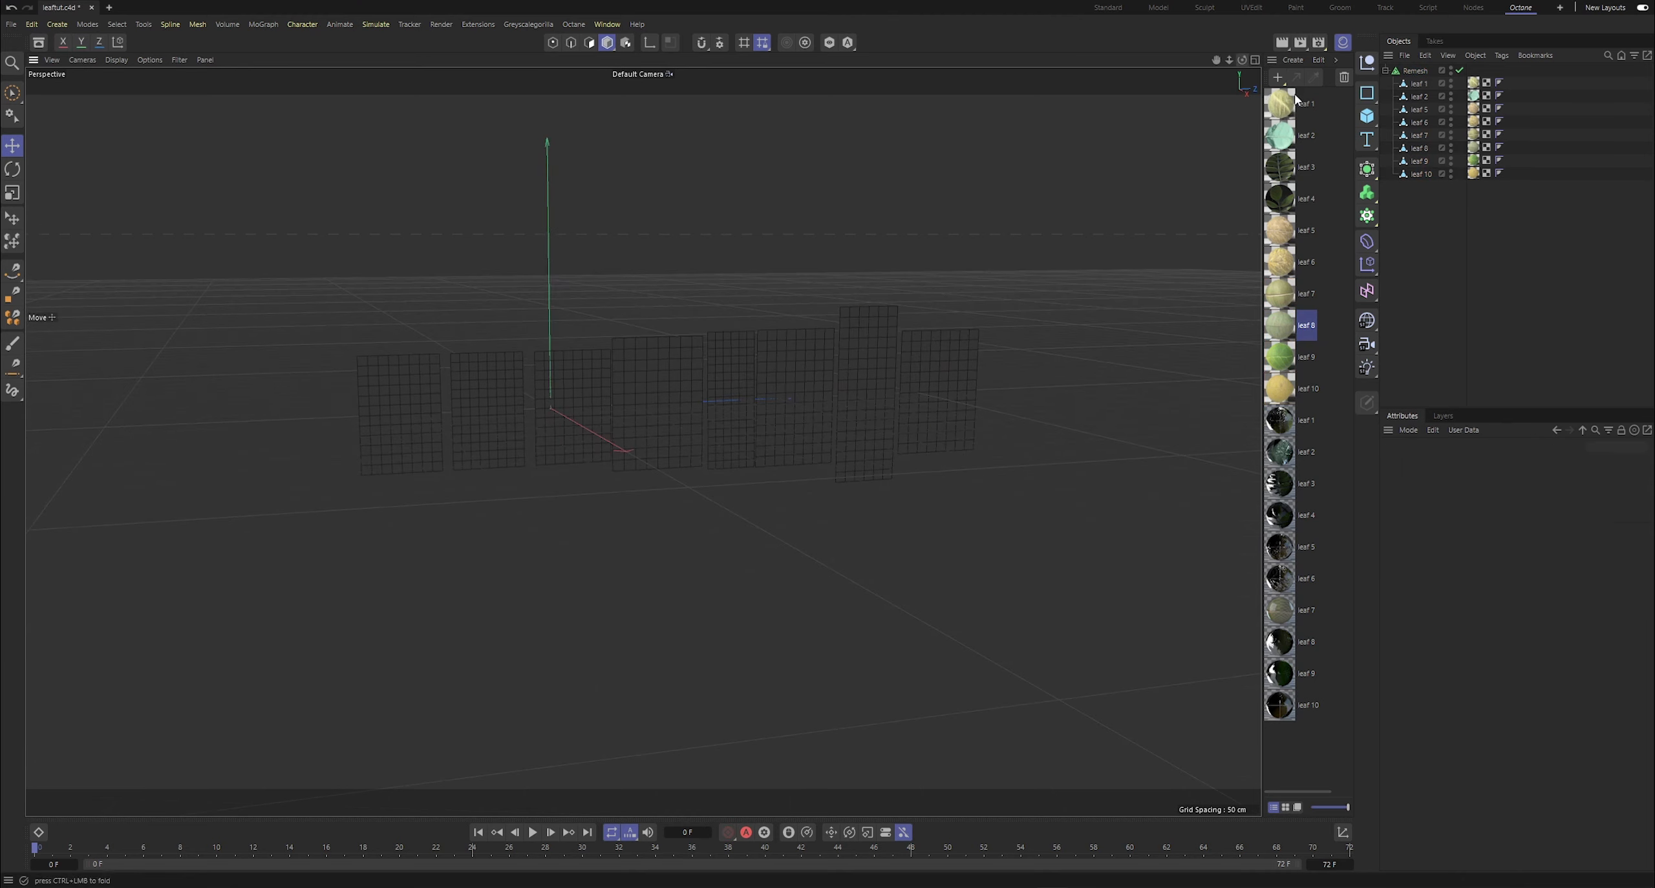
- Make the Remesh generator editable, move the remeshed leaves out of it and delete the leftover null
left_click(1415, 69)
key("c")
left_click(1384, 70)
left_click_drag(1449, 234, 1426, 80)
left_click(1461, 272)
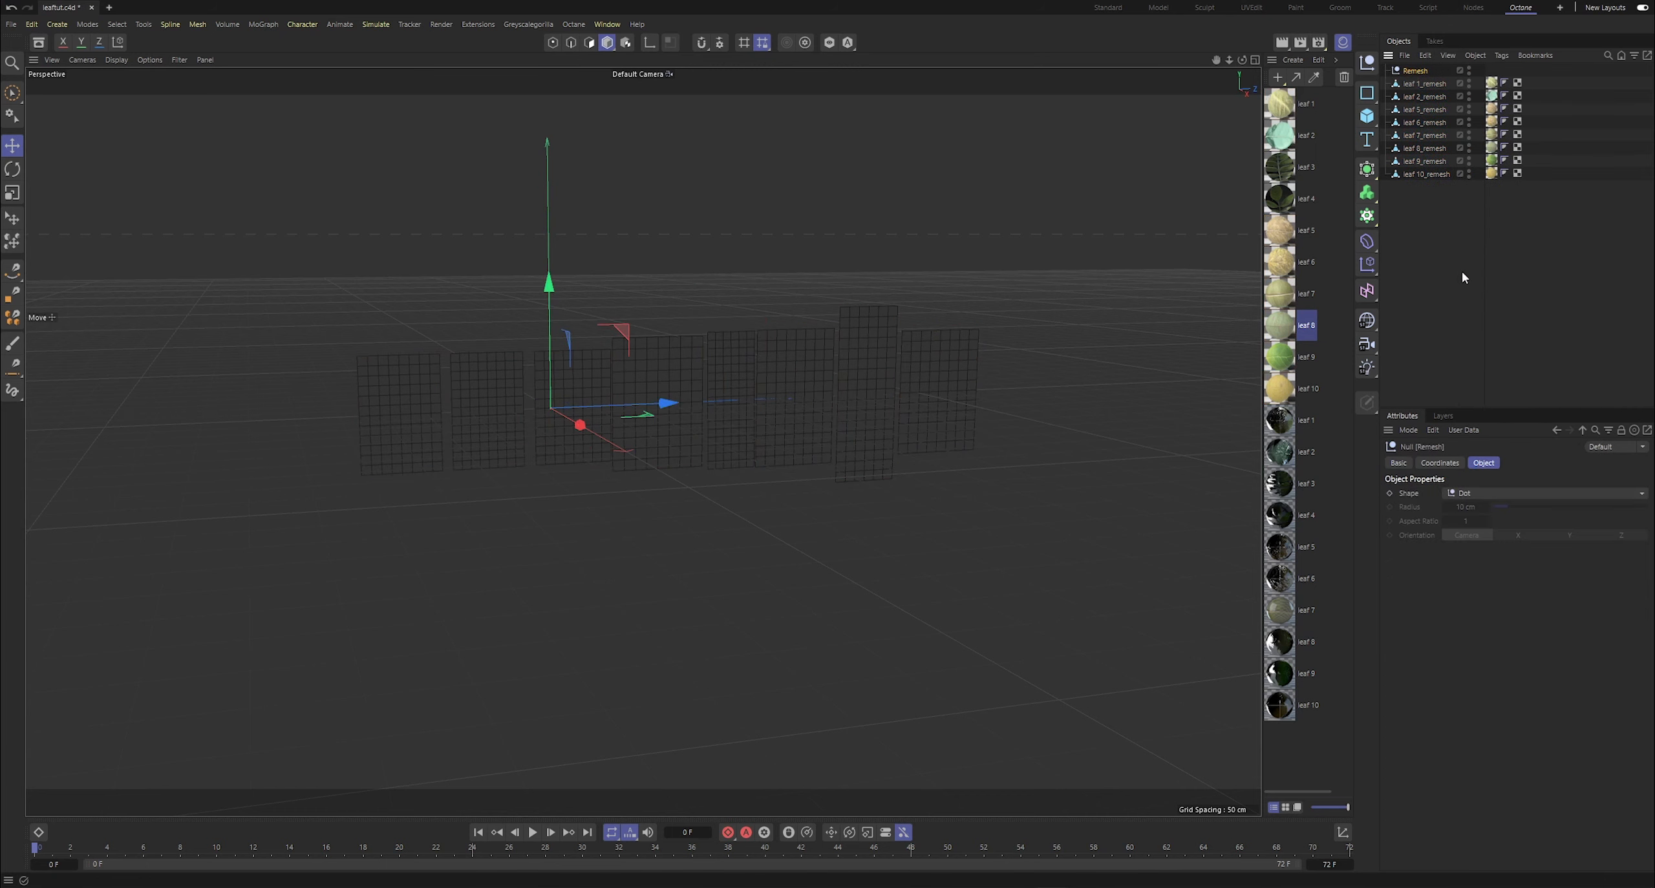
left_click(1419, 71)
key("Delete")
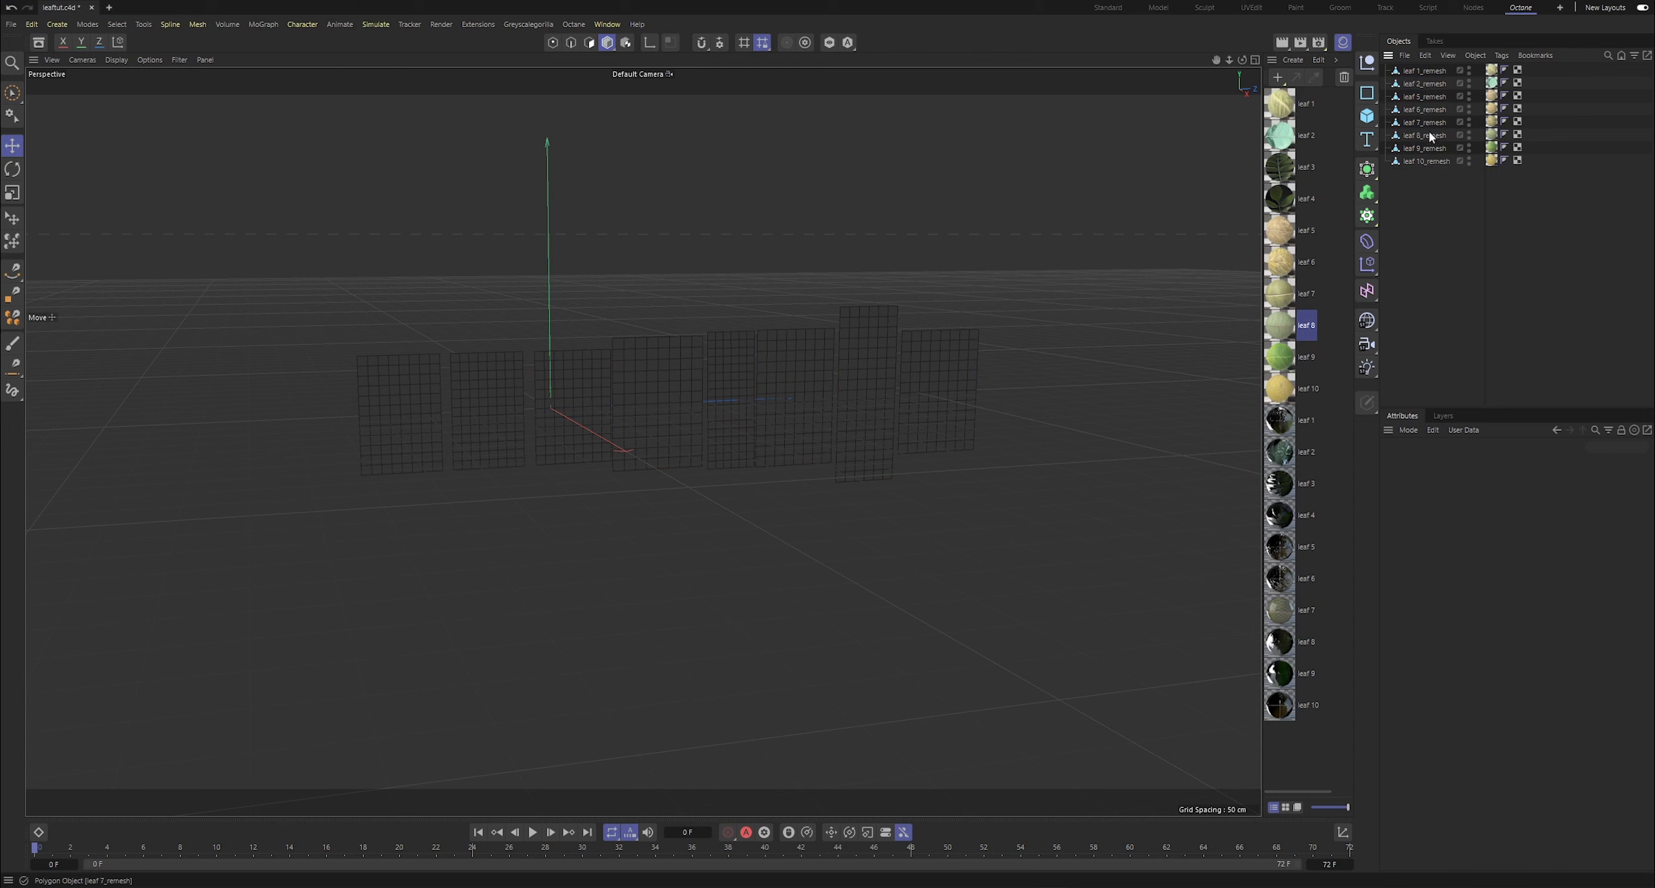
- Duplicate all eight remeshed leaves and move the copies straight up to form a second row above the originals
left_click_drag(1473, 336, 1406, 72)
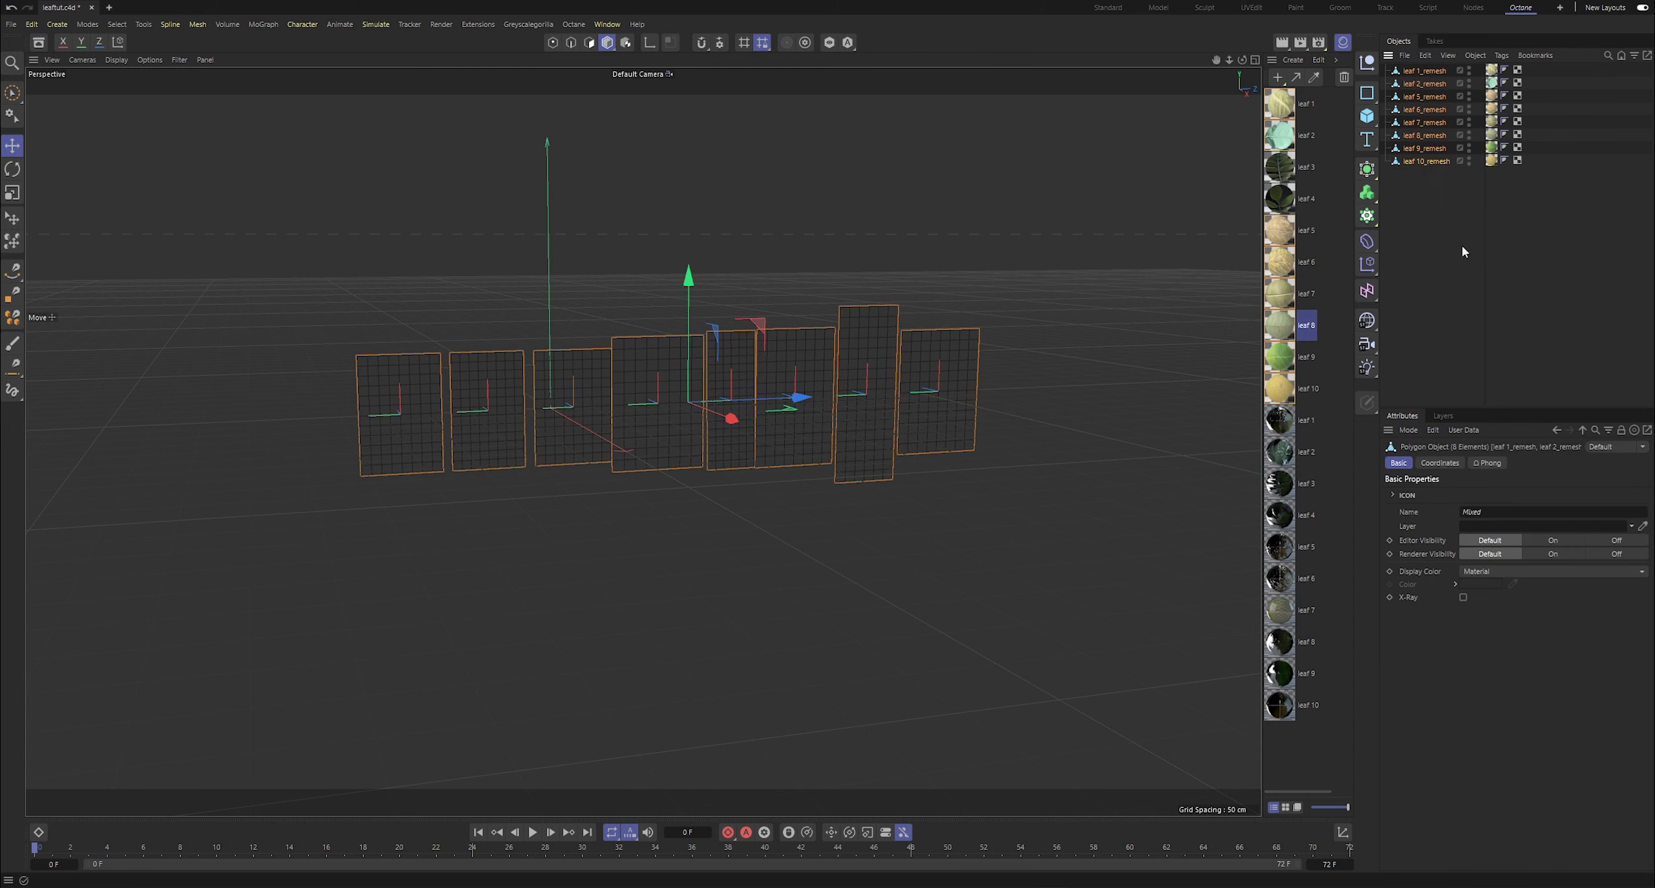
key("ctrl+d")
left_click_drag(1435, 198, 1400, 63)
key("ctrl+c")
key("ctrl+v")
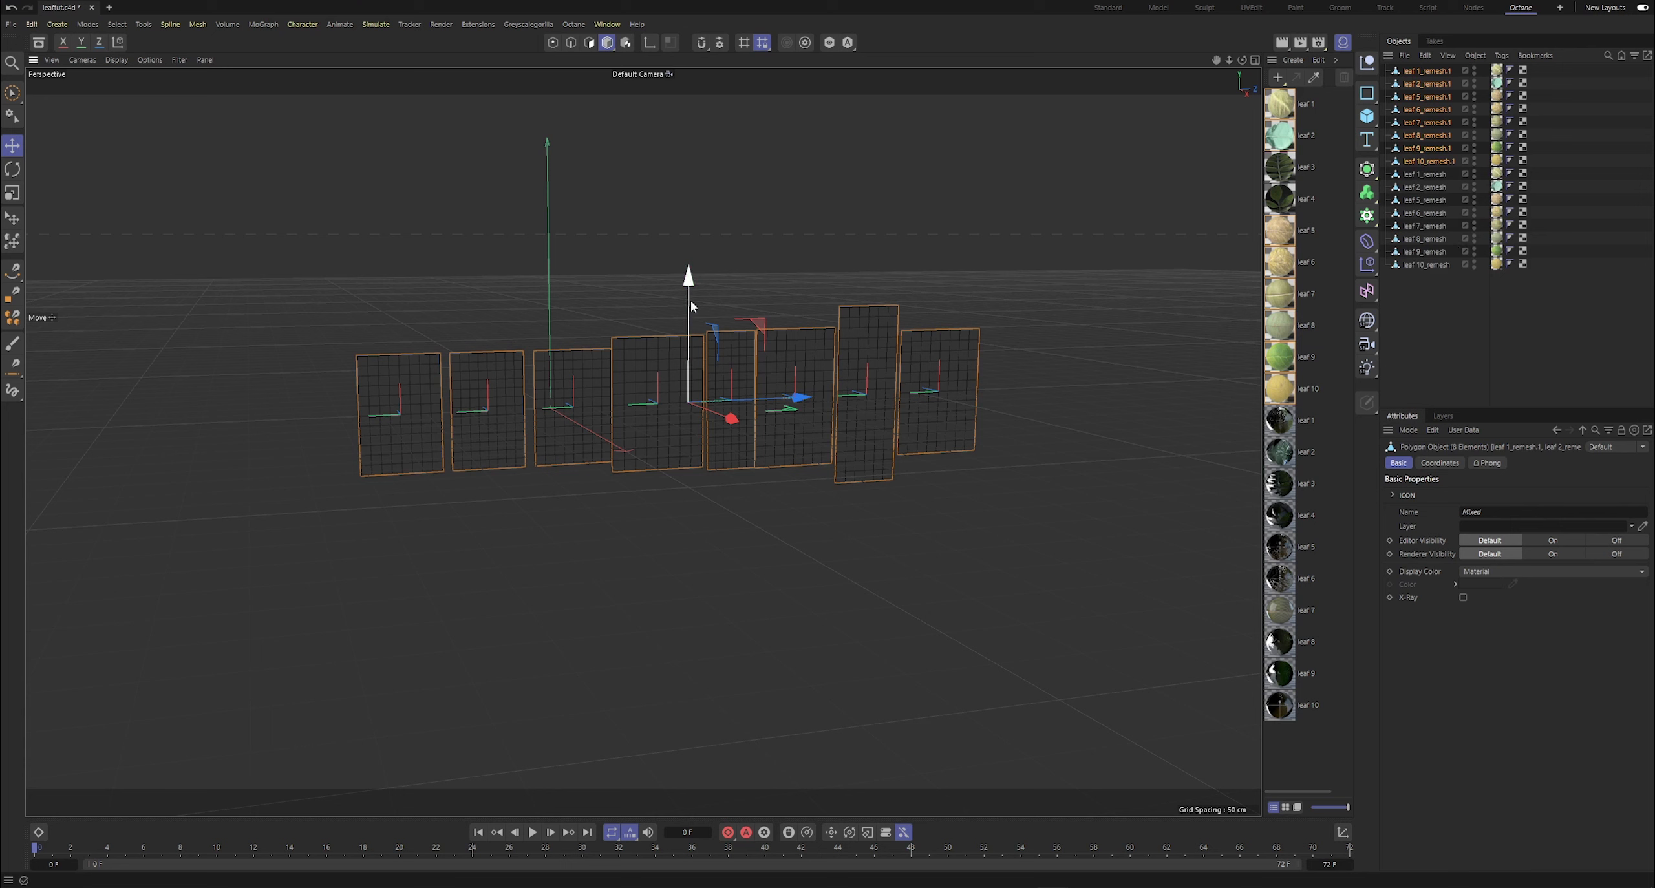
left_click_drag(689, 278, 688, 96)
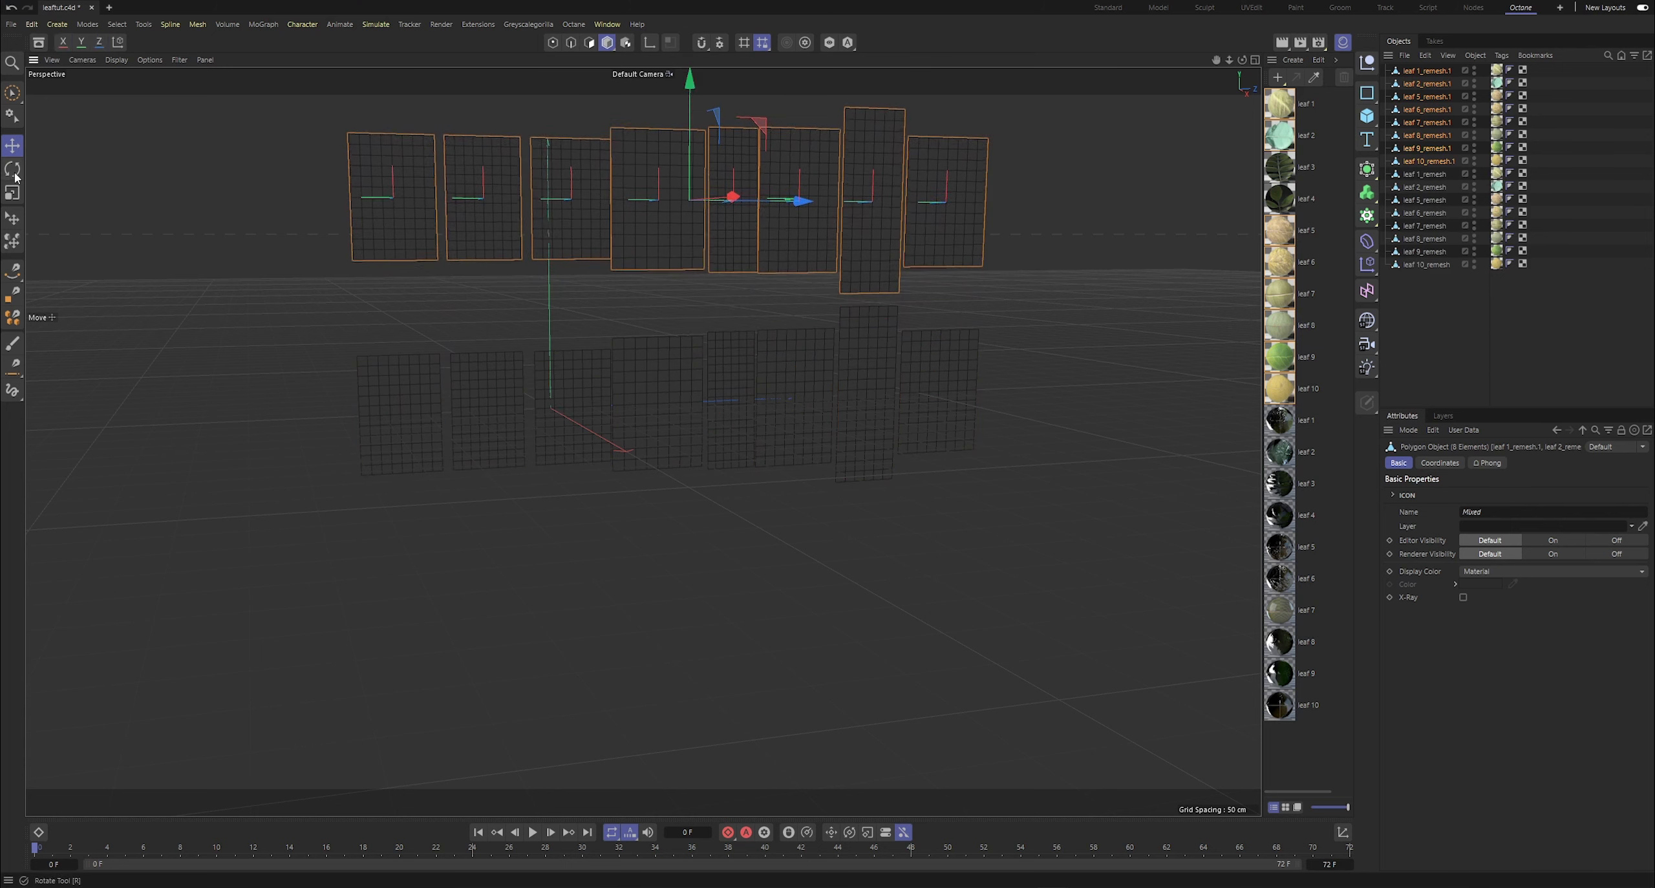
- Try pitch and bank rotation values on the duplicated leaves and undo the changes
left_click(1449, 465)
left_click(1529, 526)
type("90")
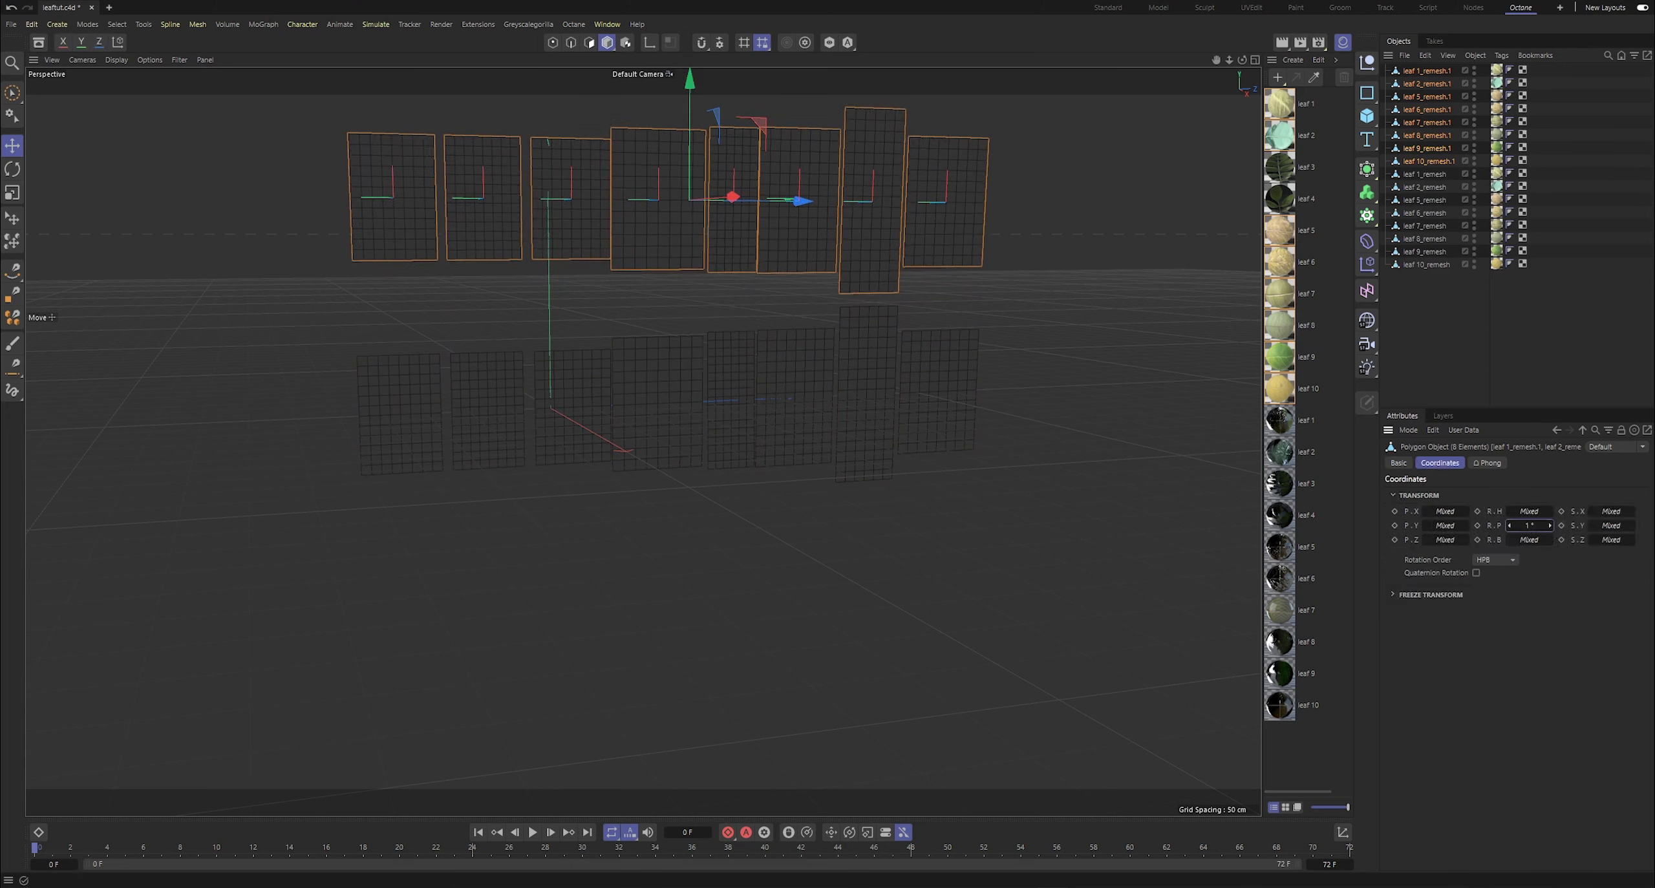
key("Return")
mouse_move(1529, 526)
left_mouse_down()
mouse_move(1551, 526)
mouse_move(1535, 540)
left_mouse_up()
key("ctrl+z")
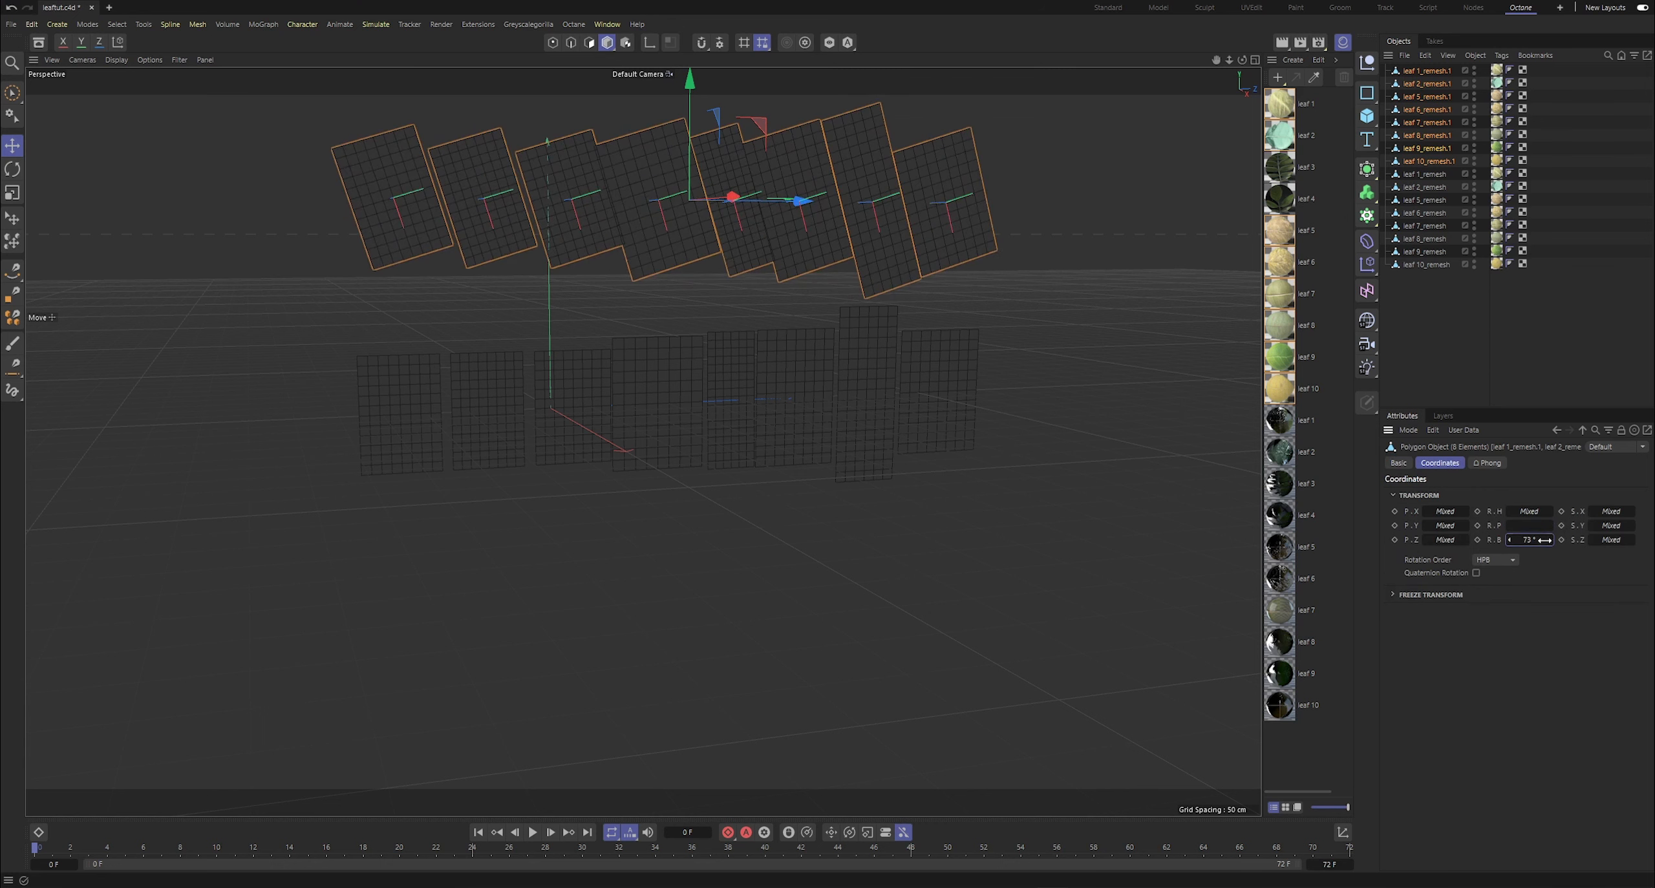
key("ctrl+z")
- Rotate the duplicated upper row about half a turn around the vertical axis to reverse its leaf order
key("r")
left_click_drag(345, 204, 943, 212)
left_click(1398, 334)
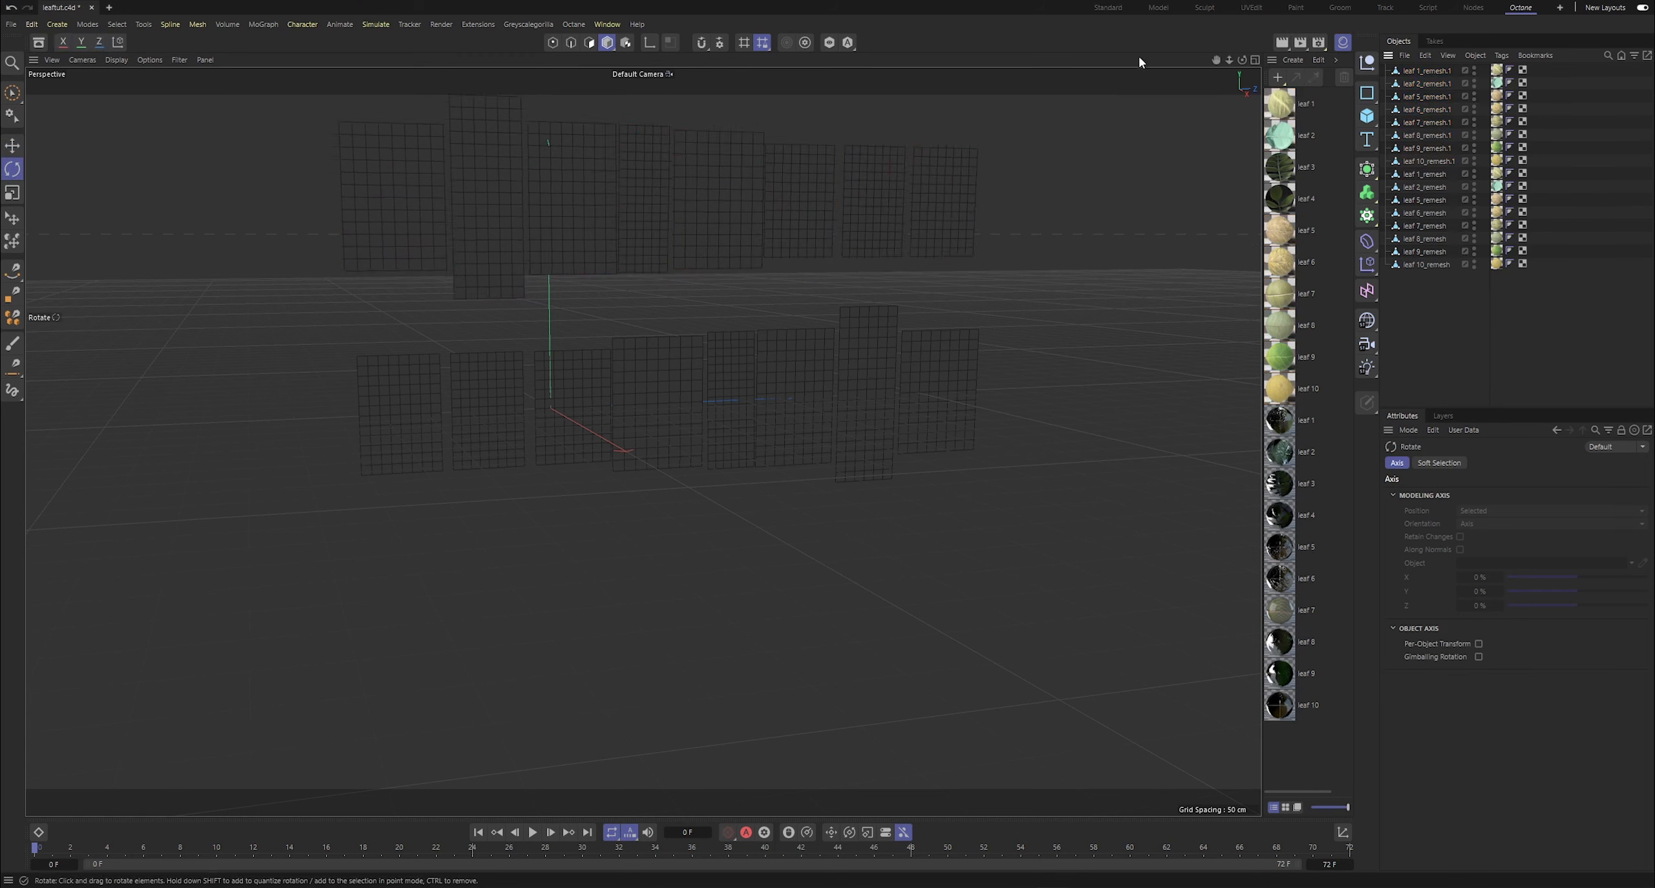
left_click_drag(1230, 63, 649, 359)
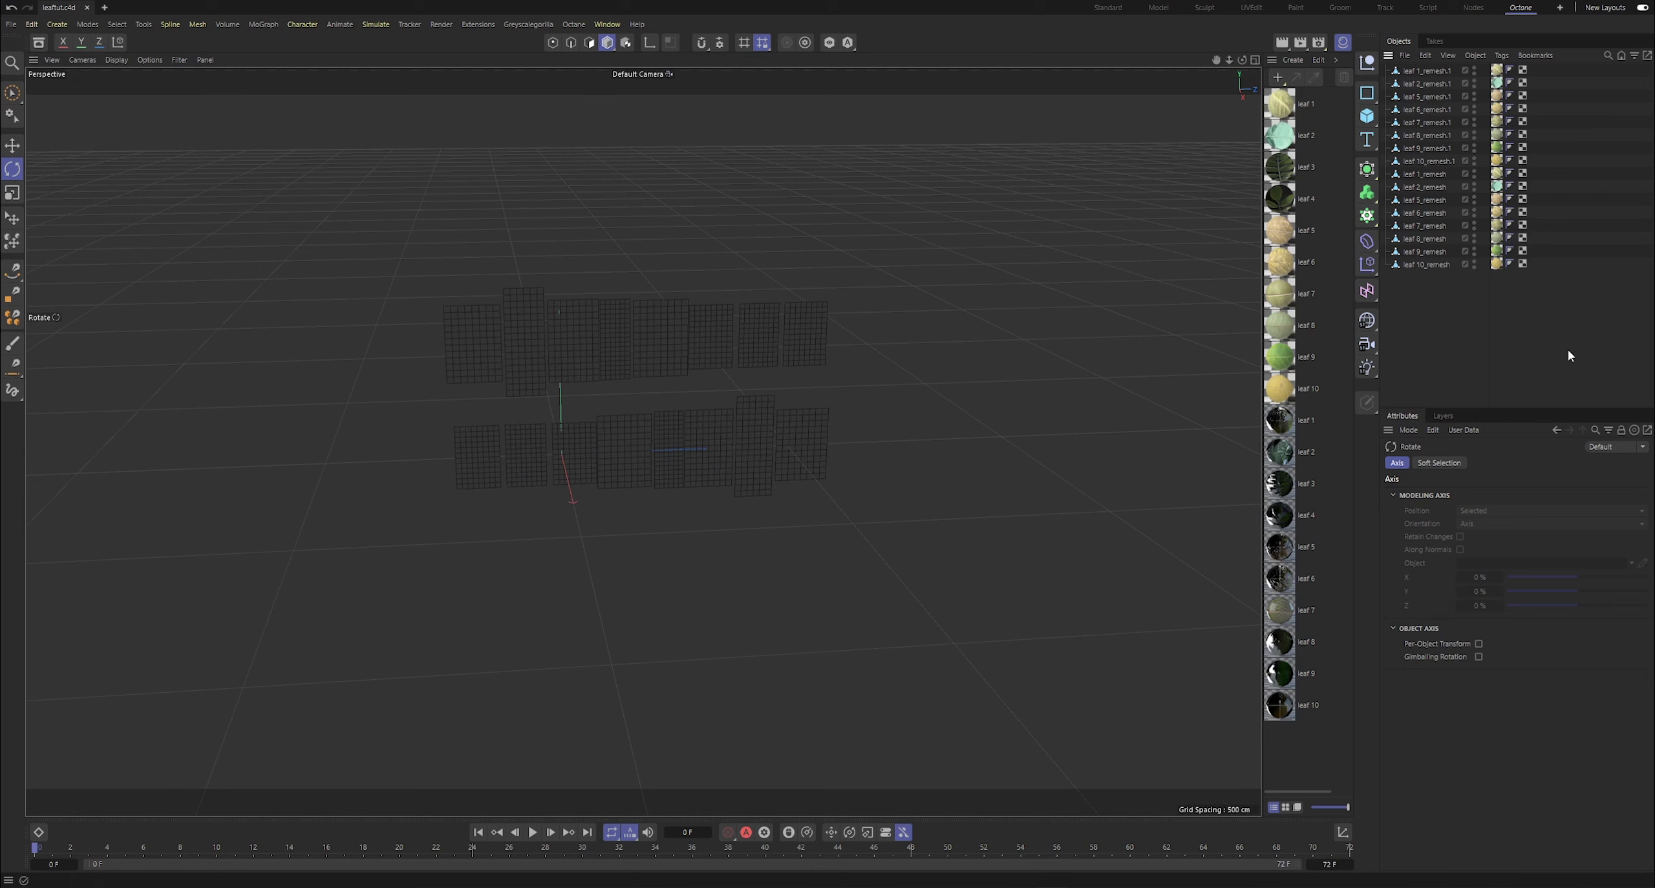
- Group all sixteen remeshed leaf planes under one null and expand the group
left_click_drag(1567, 349, 1410, 65)
left_click(1503, 335)
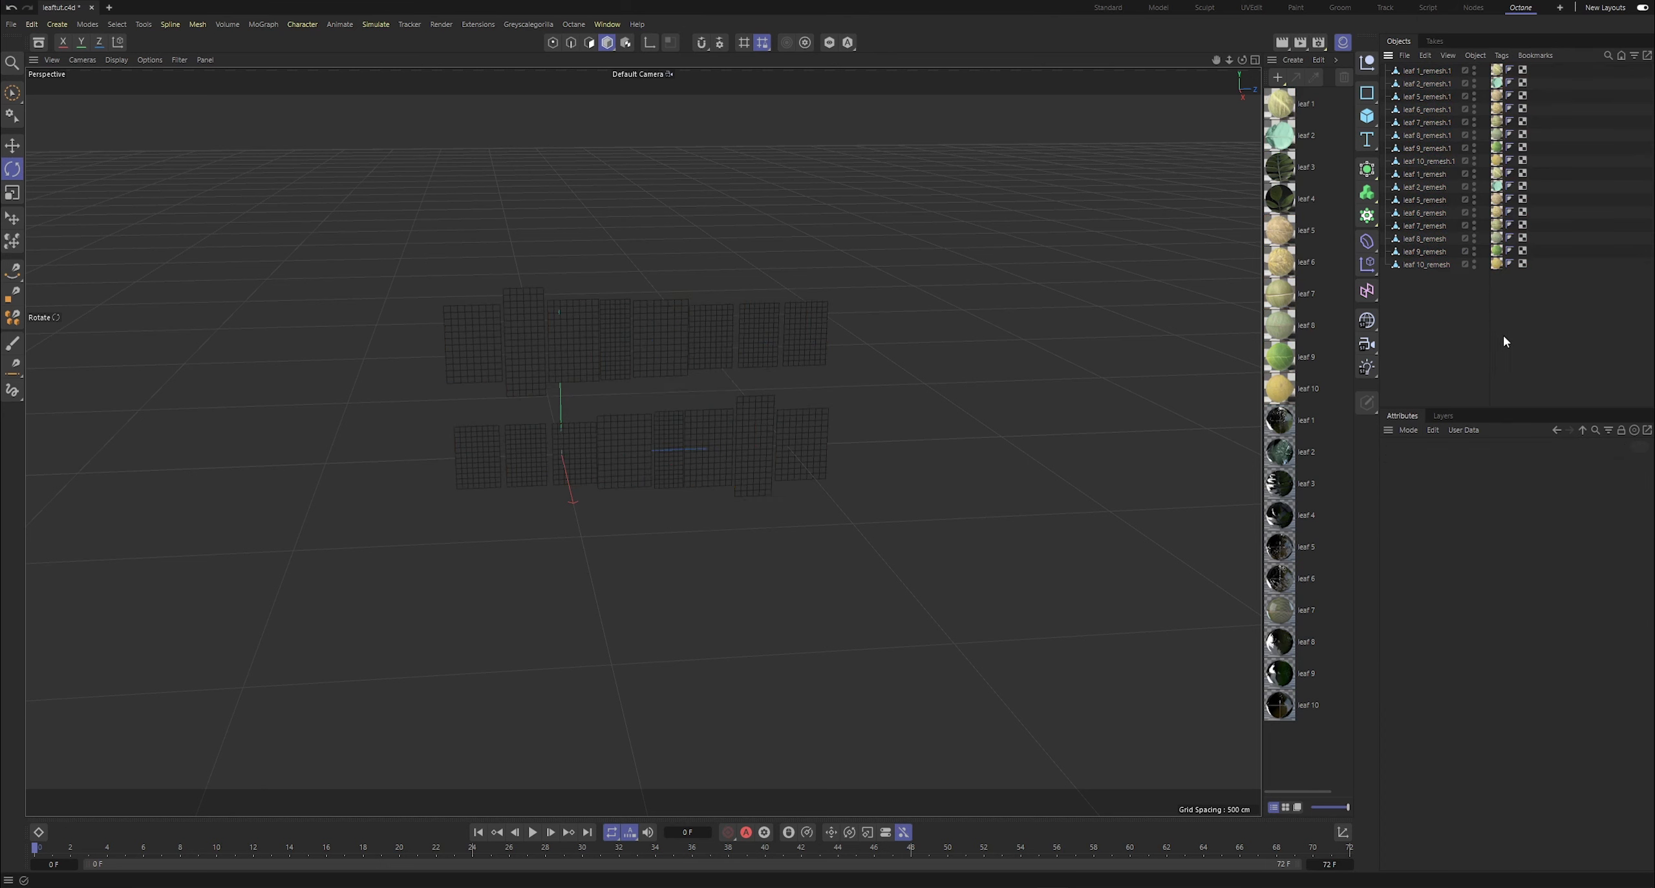
left_click_drag(1567, 315, 1427, 73)
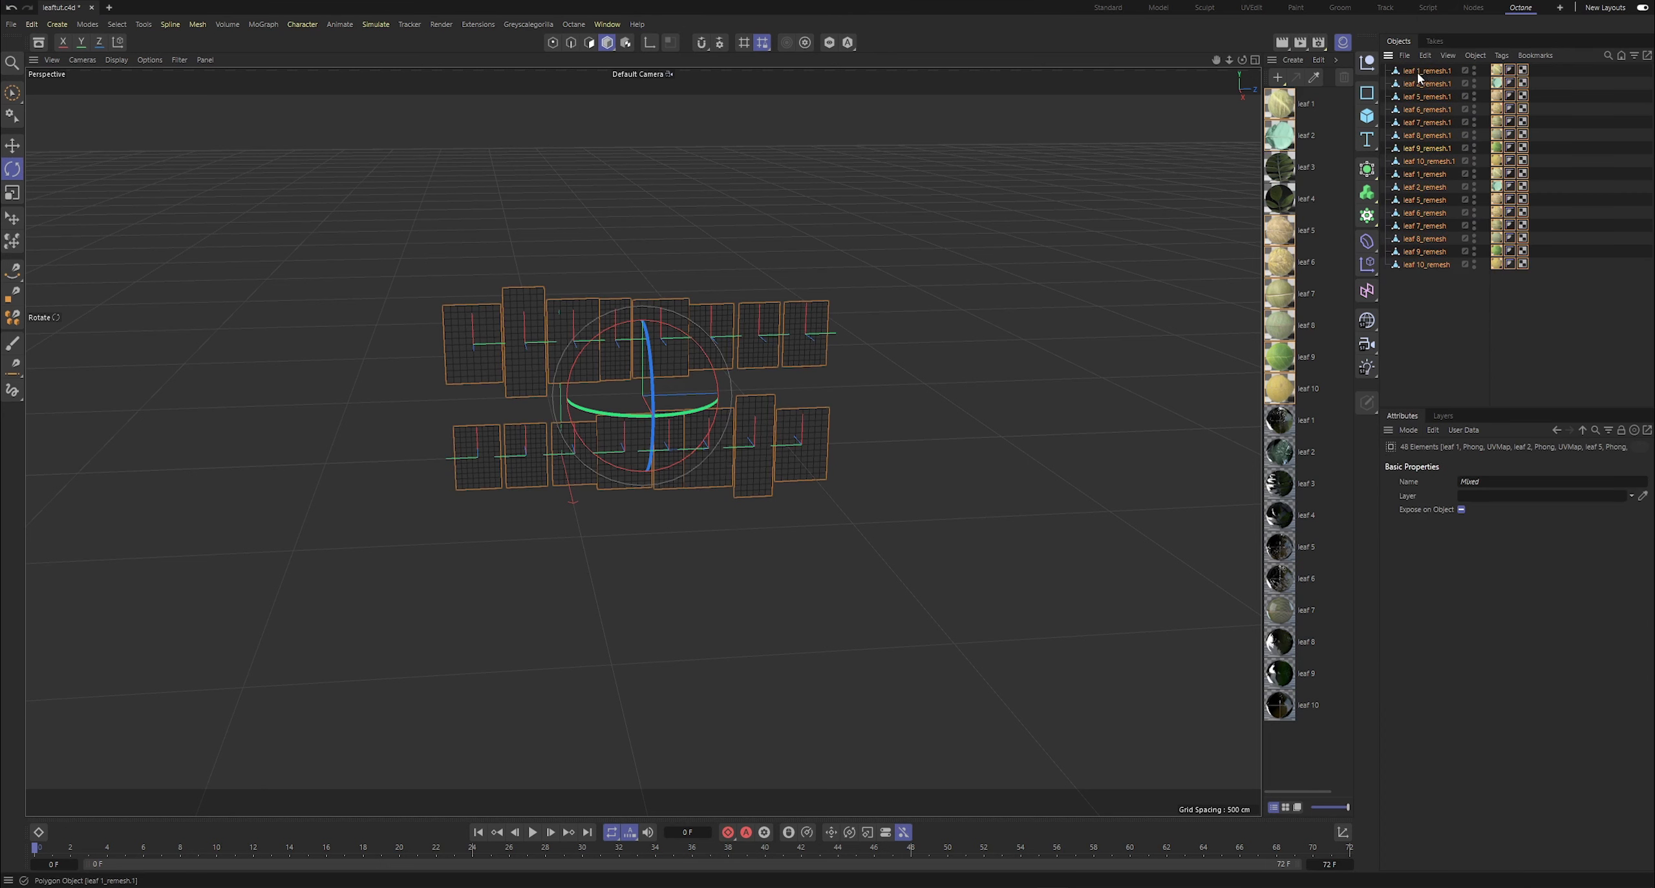
key("alt+g")
left_click(1386, 73)
left_click(1562, 129)
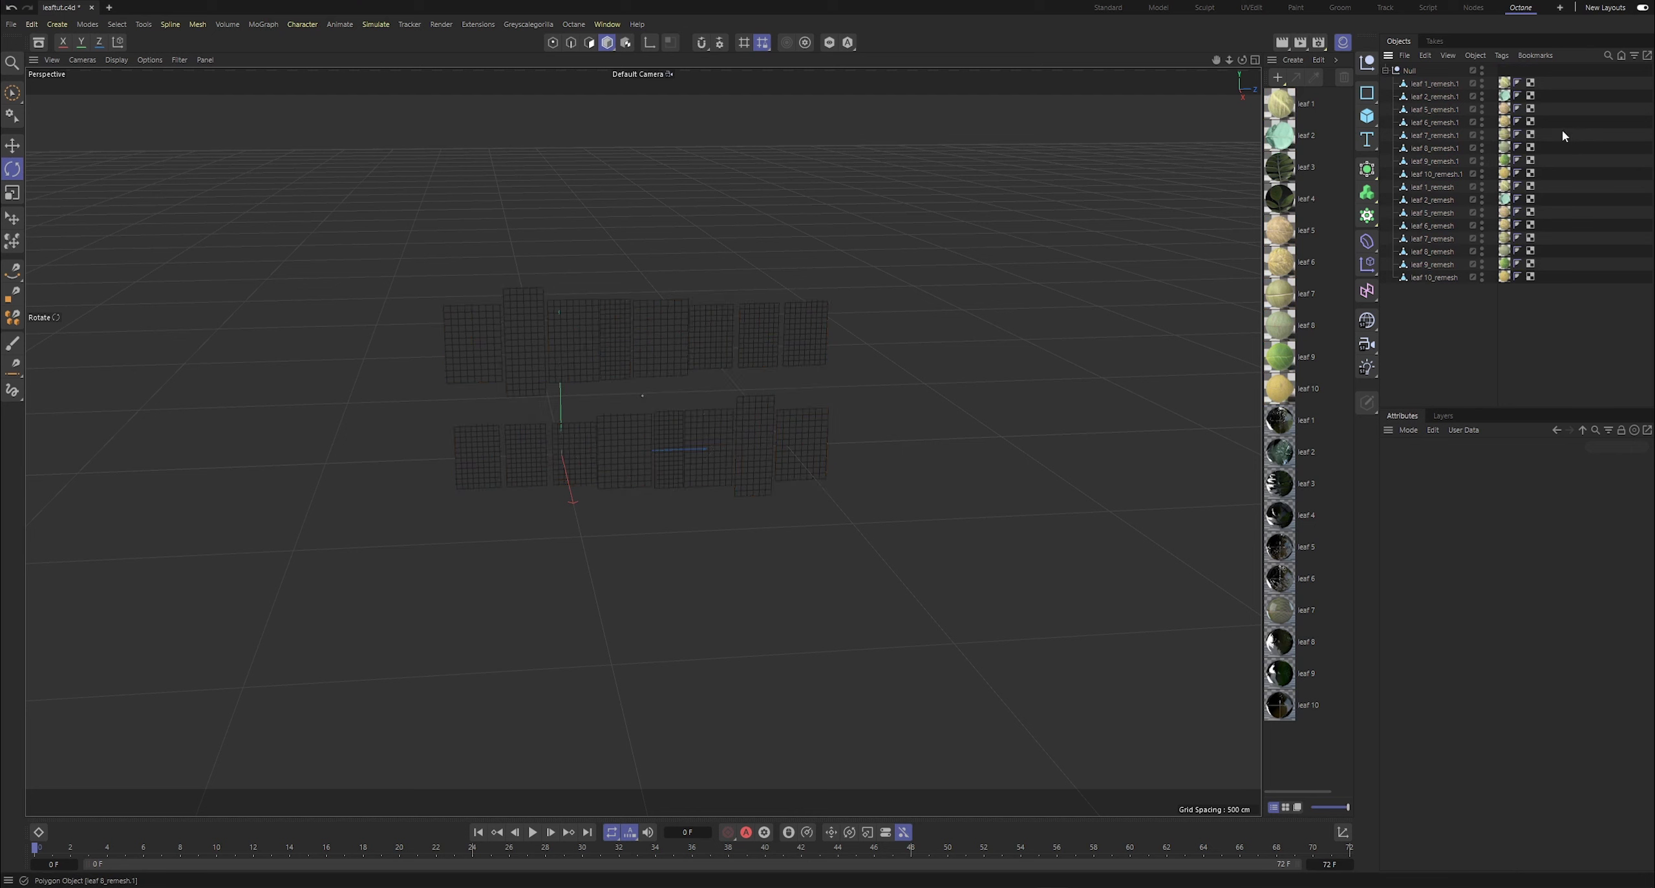
- Add a Cloth simulation tag to leaf 1_remesh.1 and save the project
right_click(1431, 82)
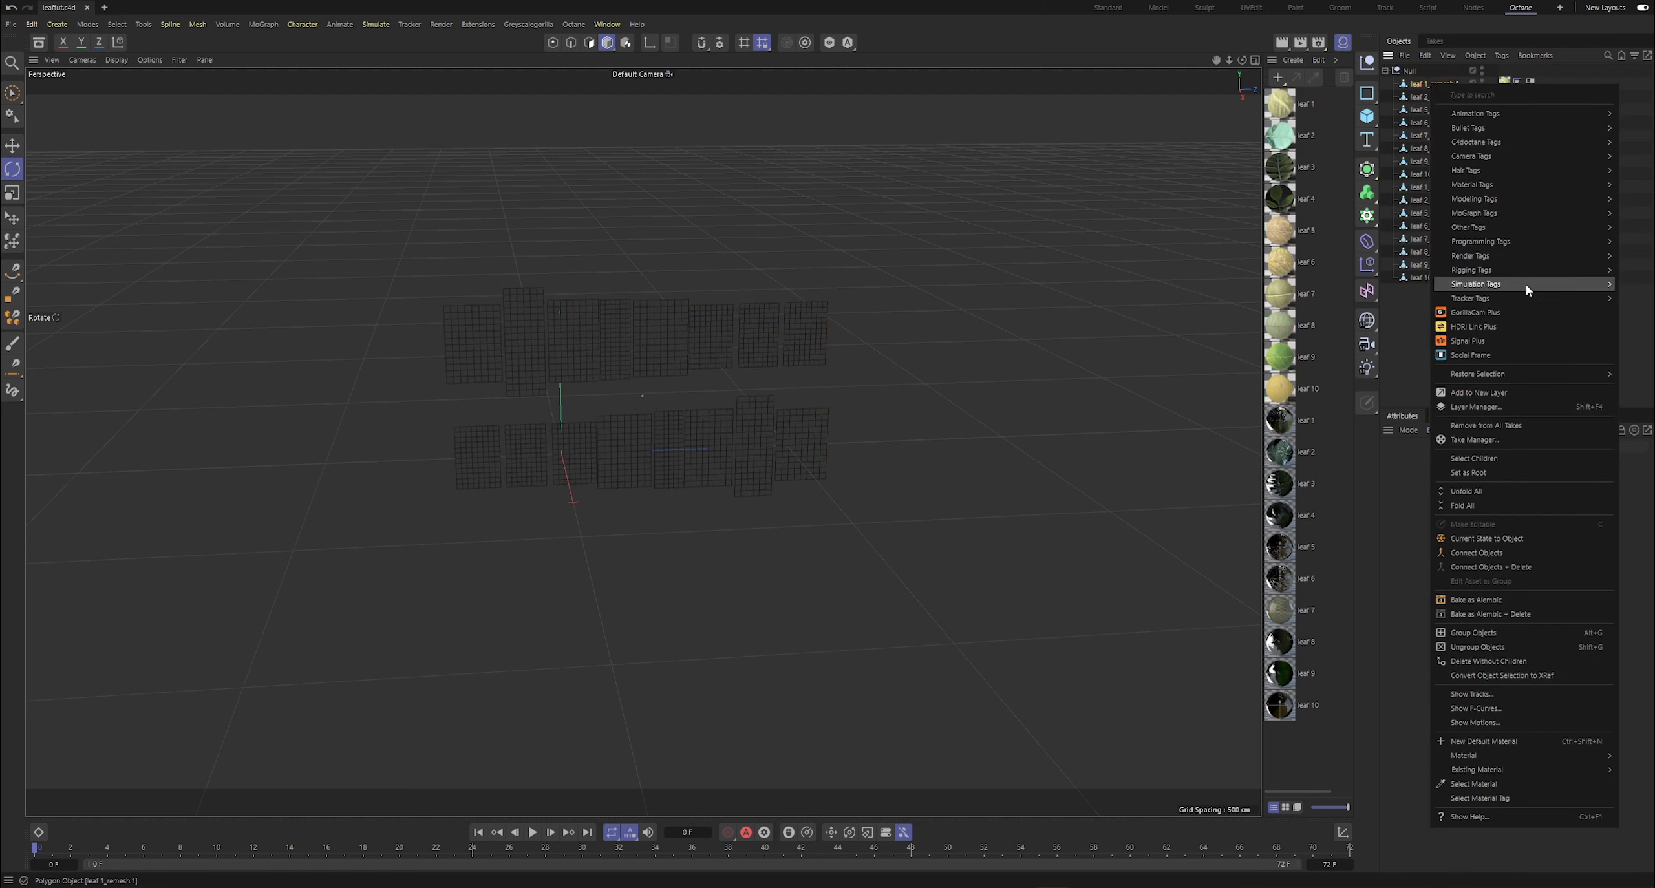
mouse_move(1478, 286)
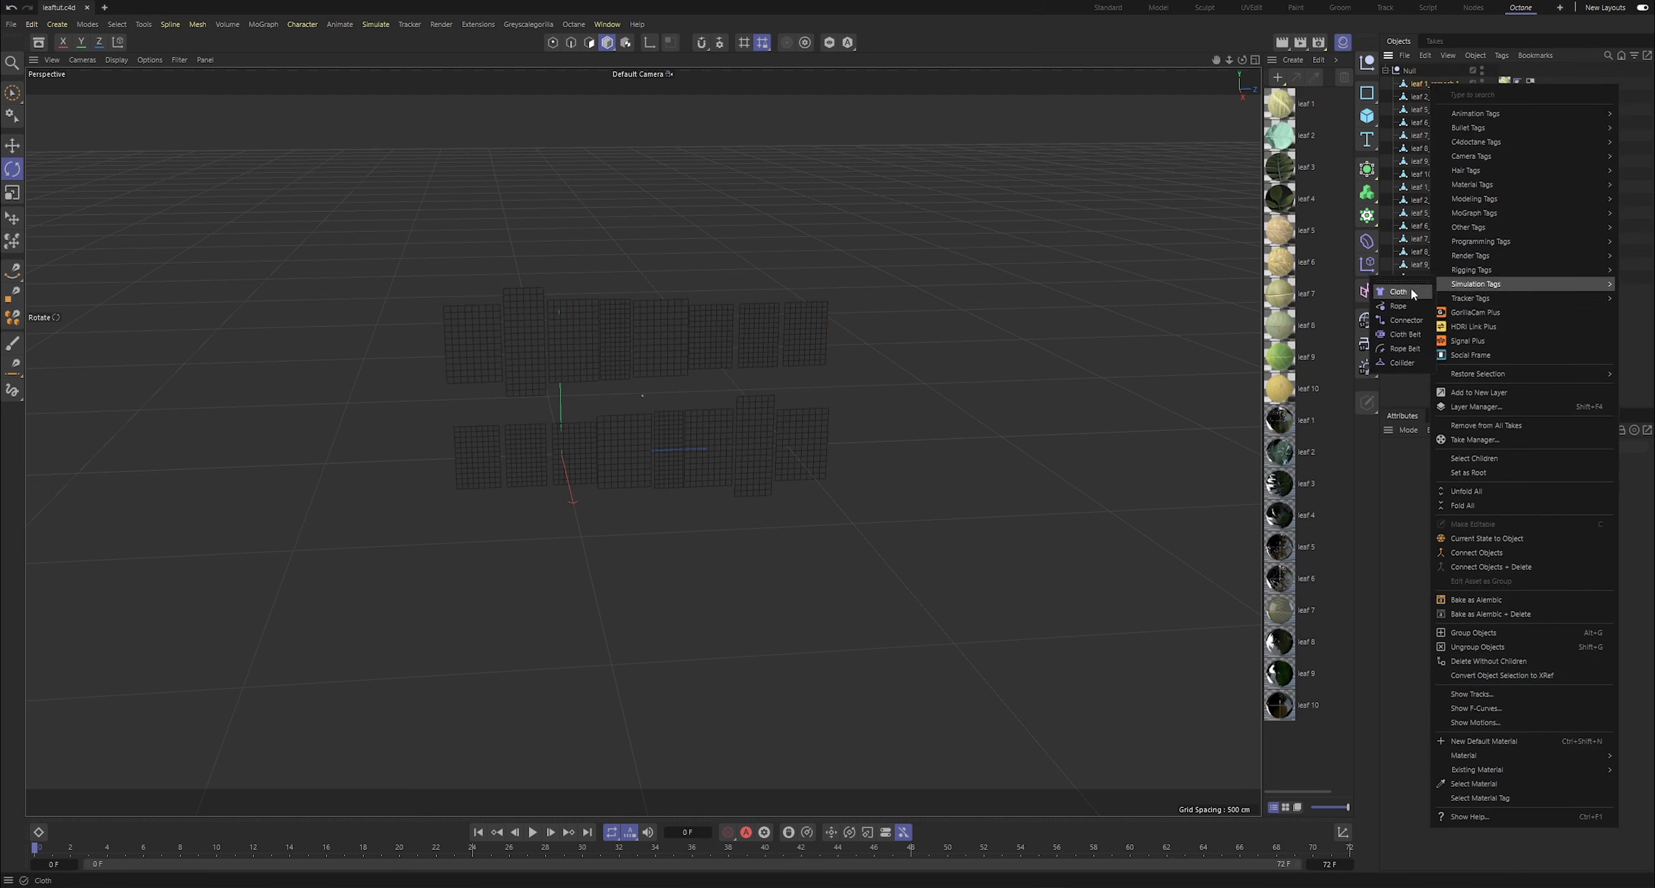
left_click(1398, 293)
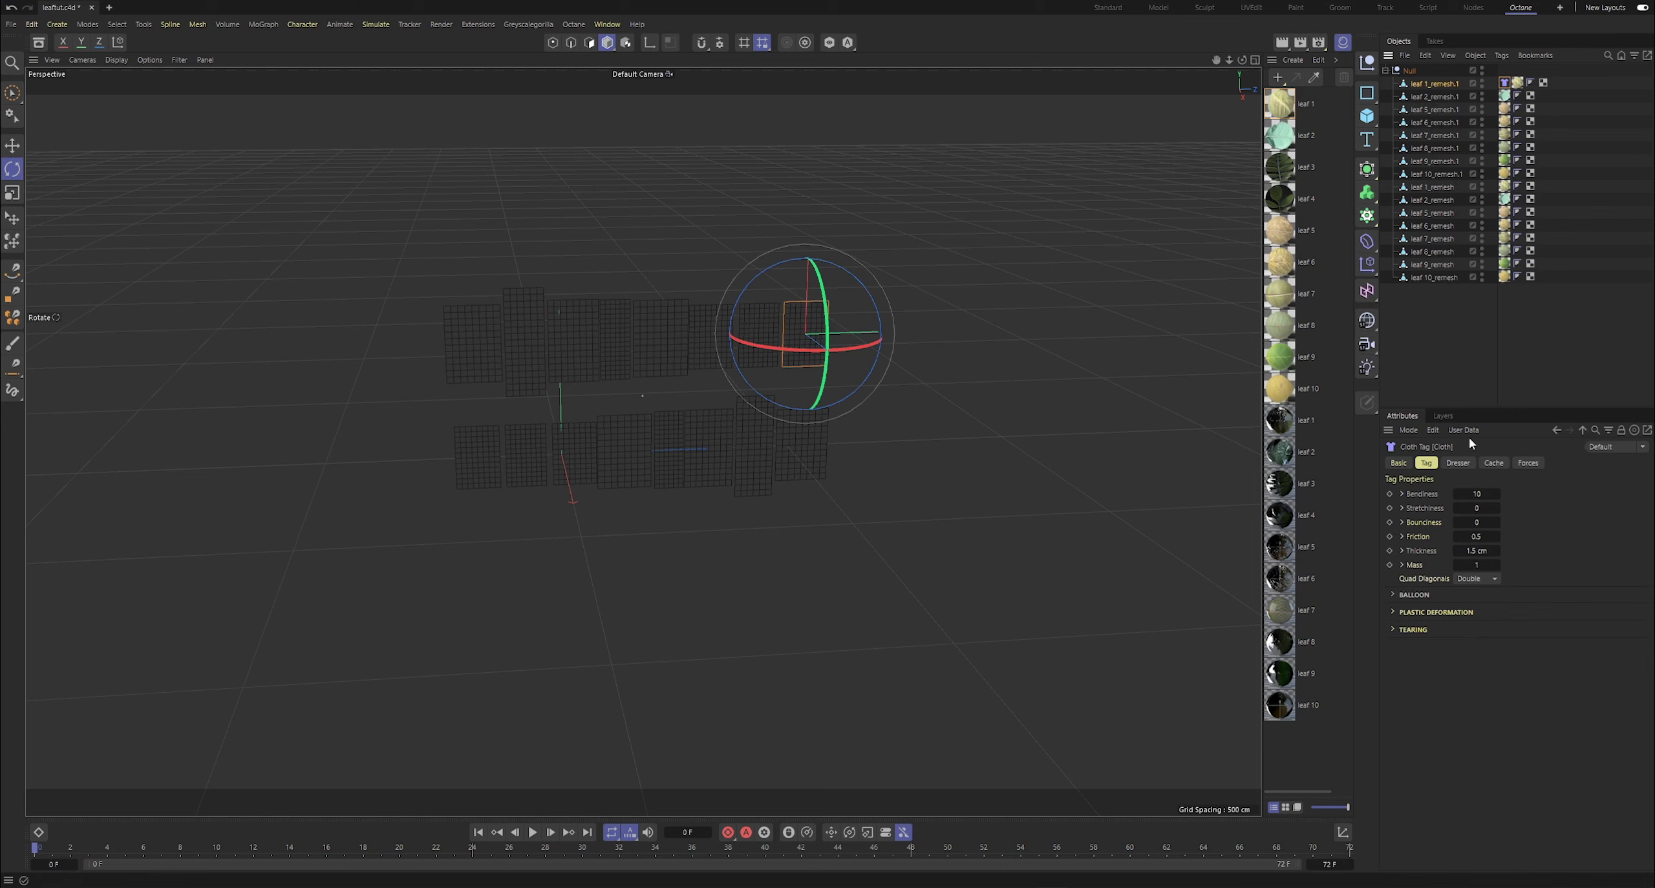
left_click(1592, 153)
key("ctrl+s")
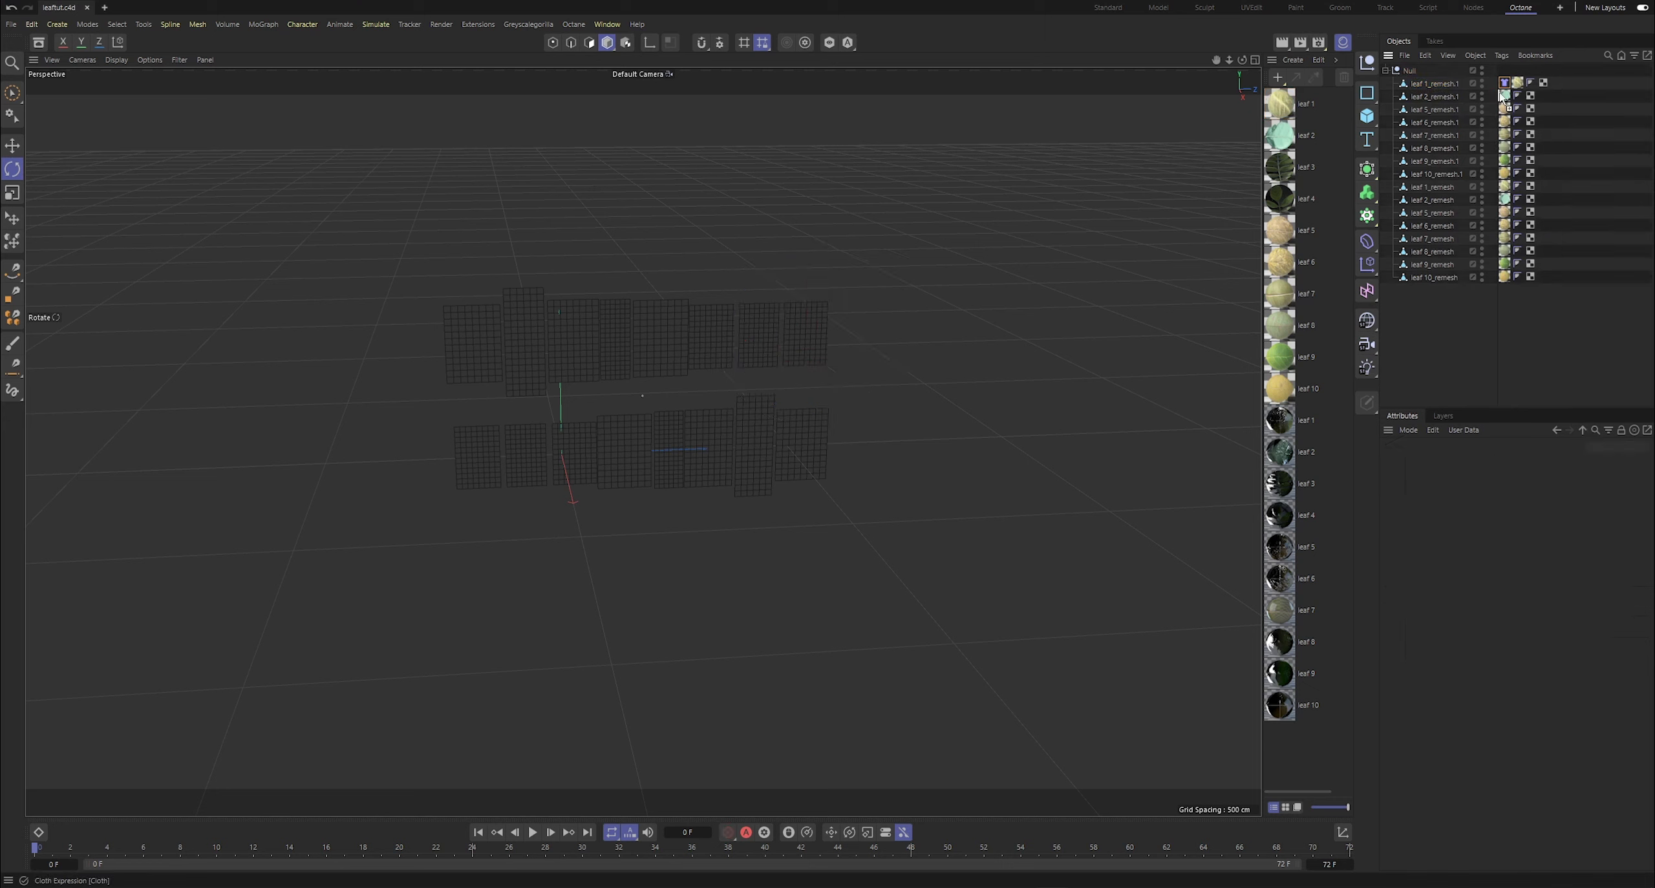
- Copy the Cloth tag to all the other remeshed leaves in the group and save the project
left_click_drag(1505, 83, 1545, 162, "ctrl")
left_click(1506, 148)
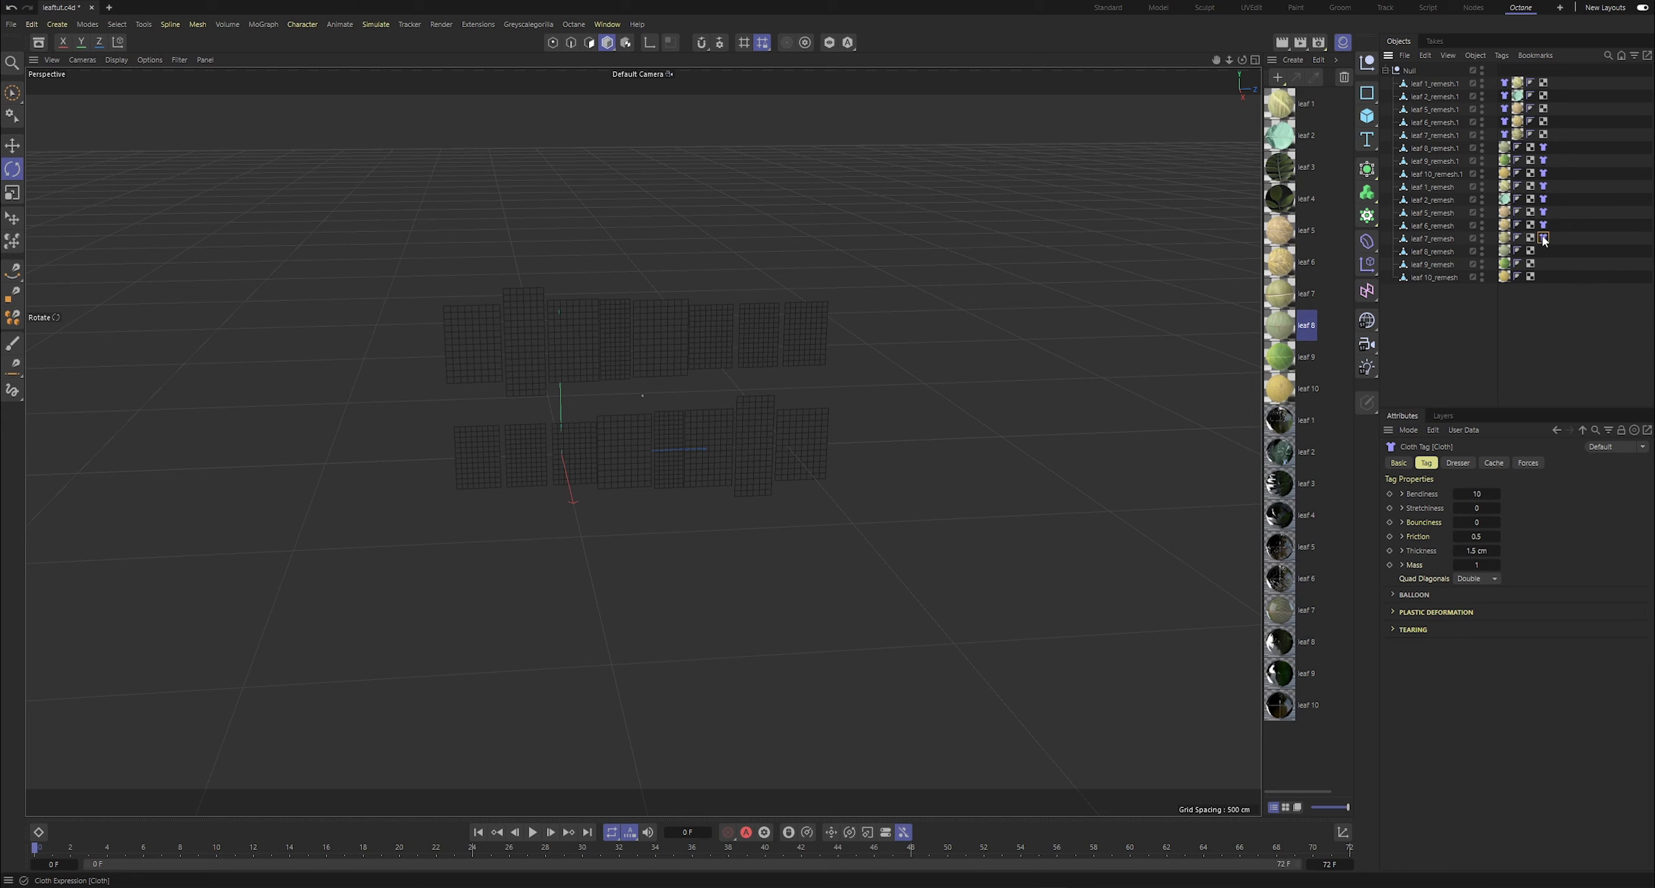
left_click_drag(1542, 278, 1544, 277, "ctrl")
key("ctrl+s")
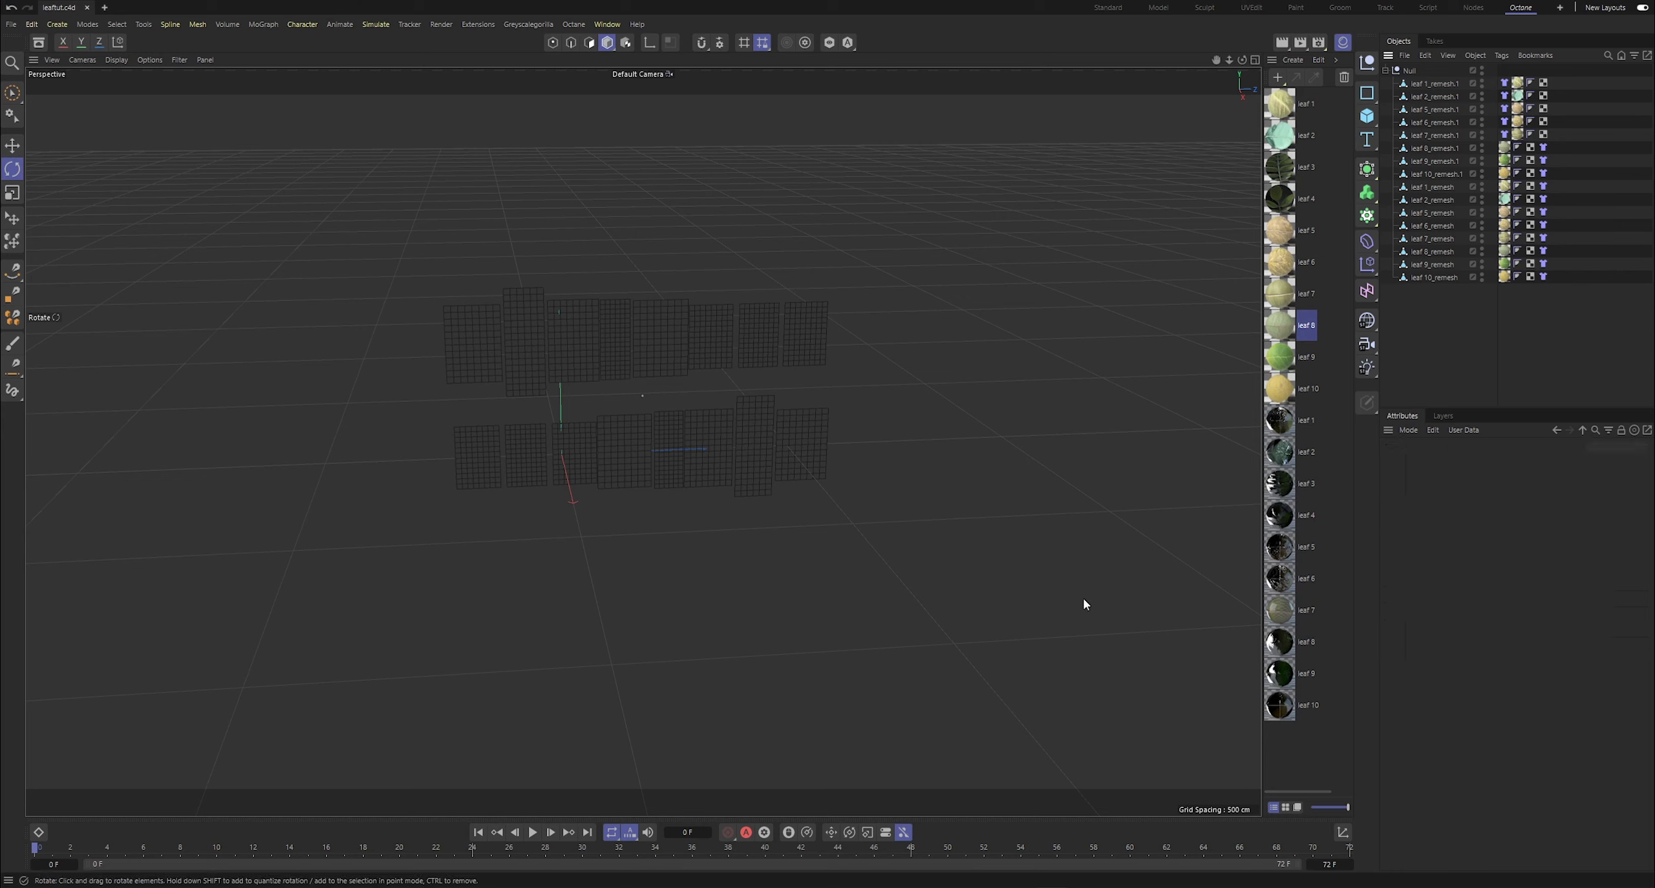
- Set the timeline end to frame 300, change the project frame rate to 30 FPS and save the project
type("30")
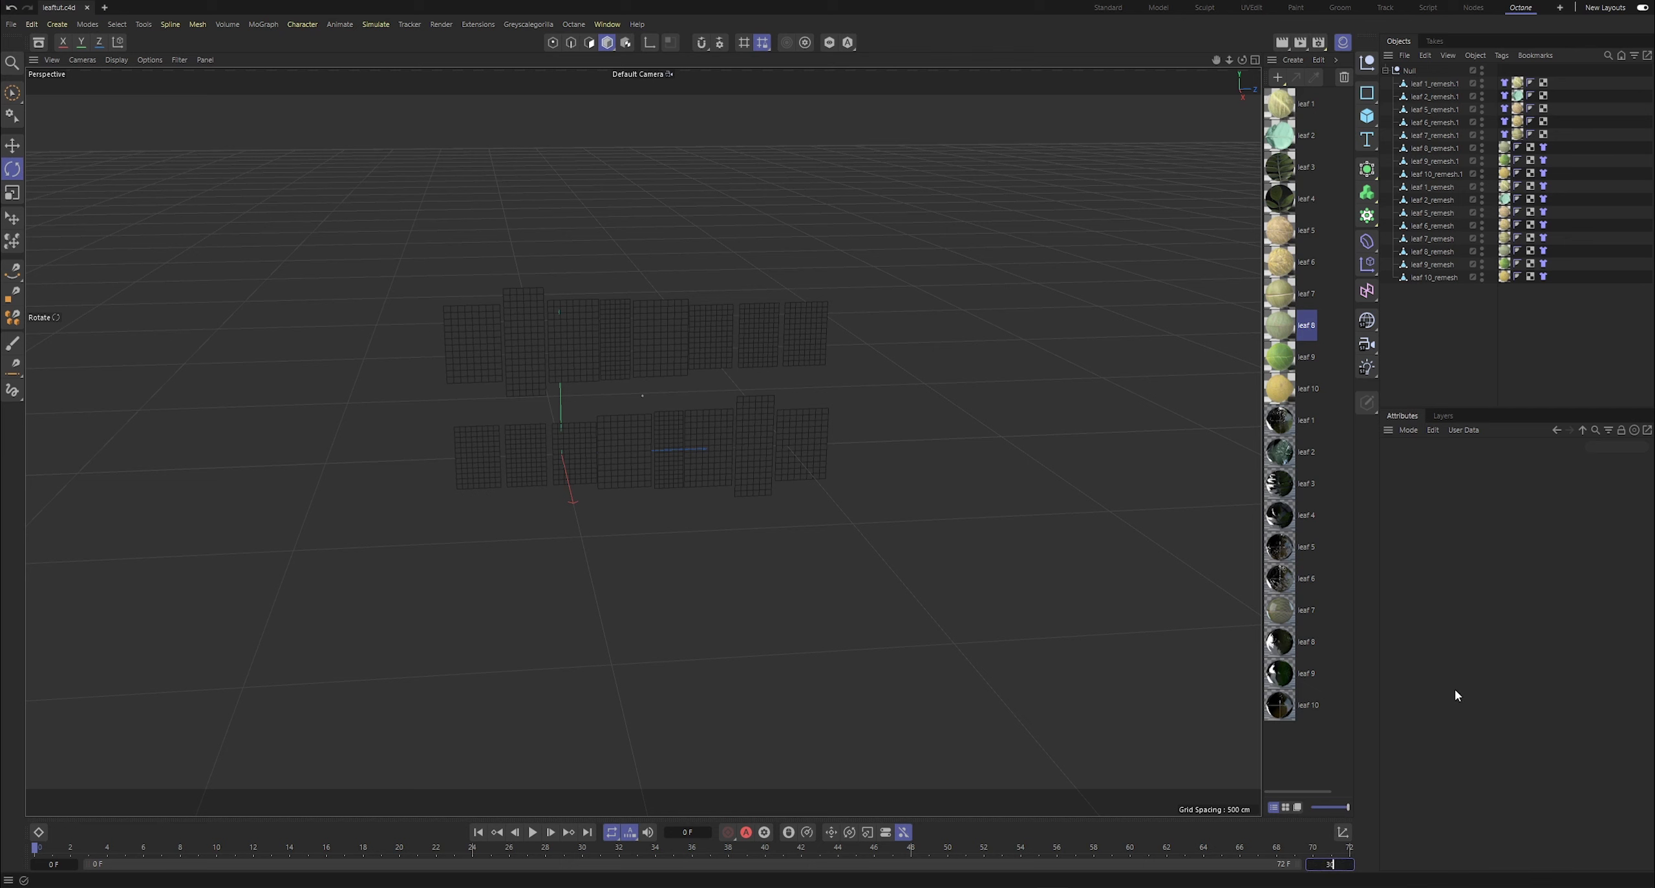
type("0")
key("Return")
left_click(1411, 430)
left_click(1417, 491)
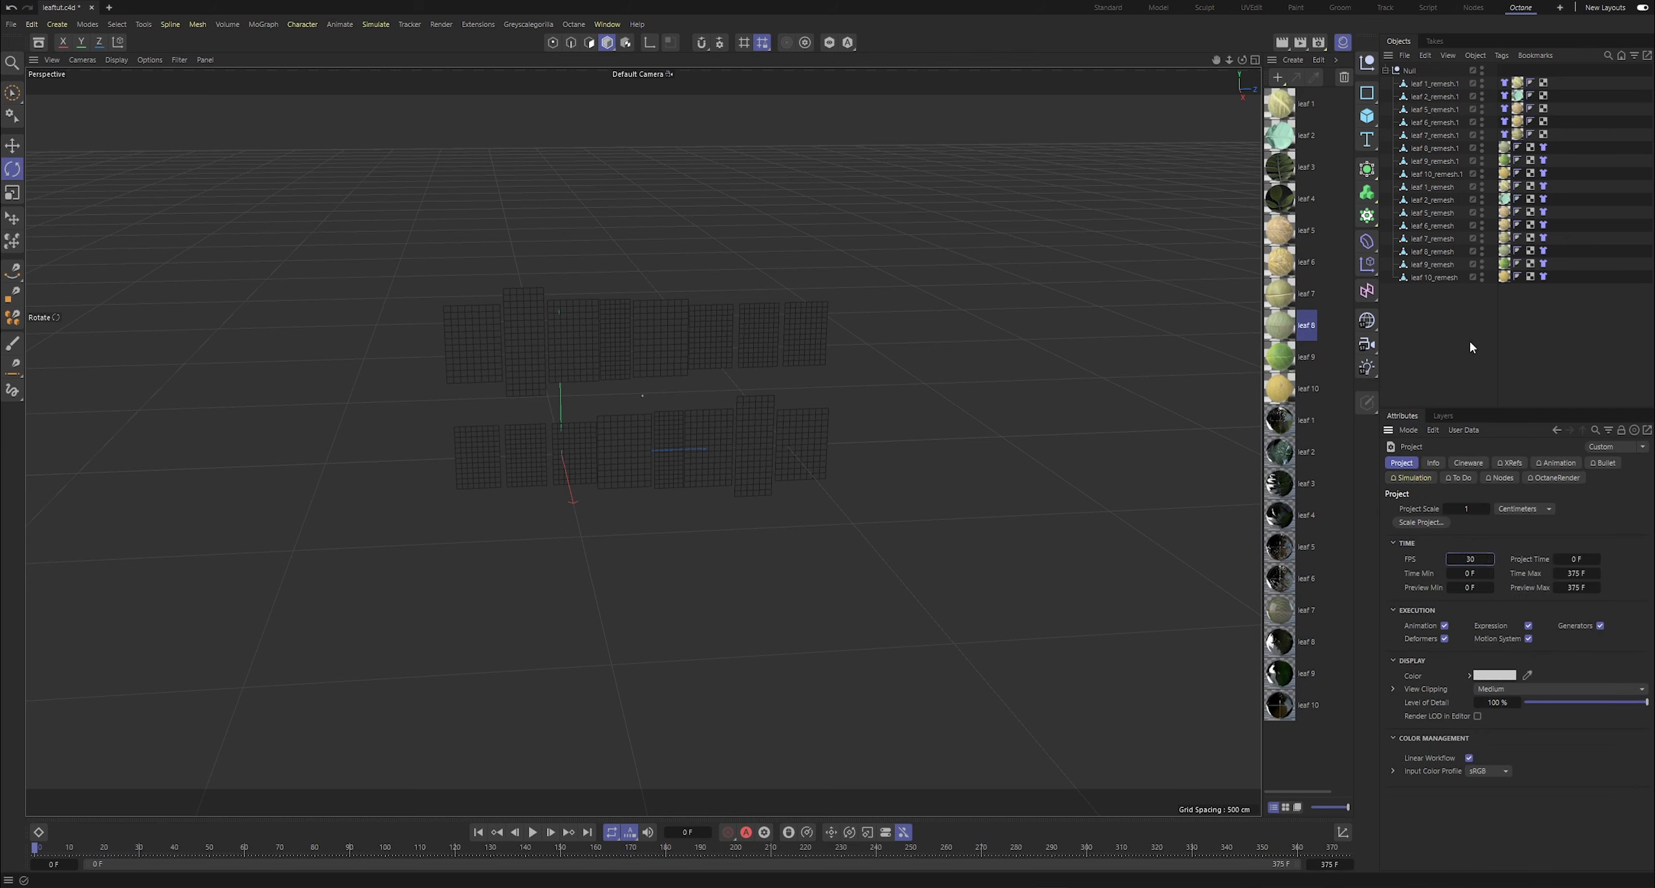
key("ctrl+s")
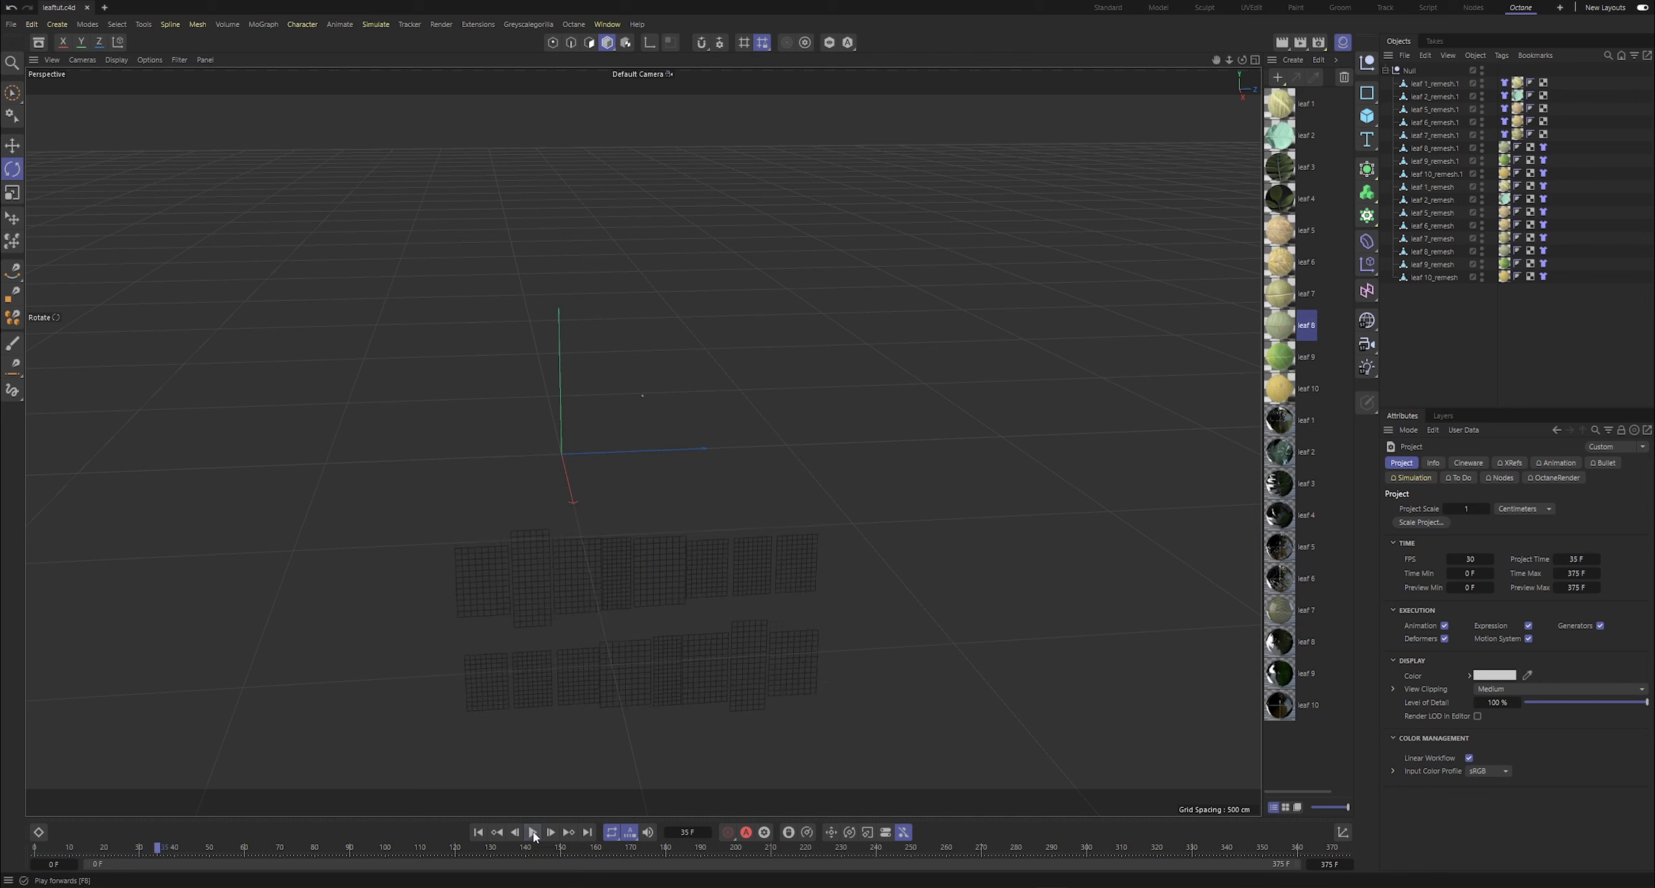
- Play the cloth simulation, return to the first frame and examine the gravity value in the project's simulation settings
left_click(534, 833)
key("shift+f")
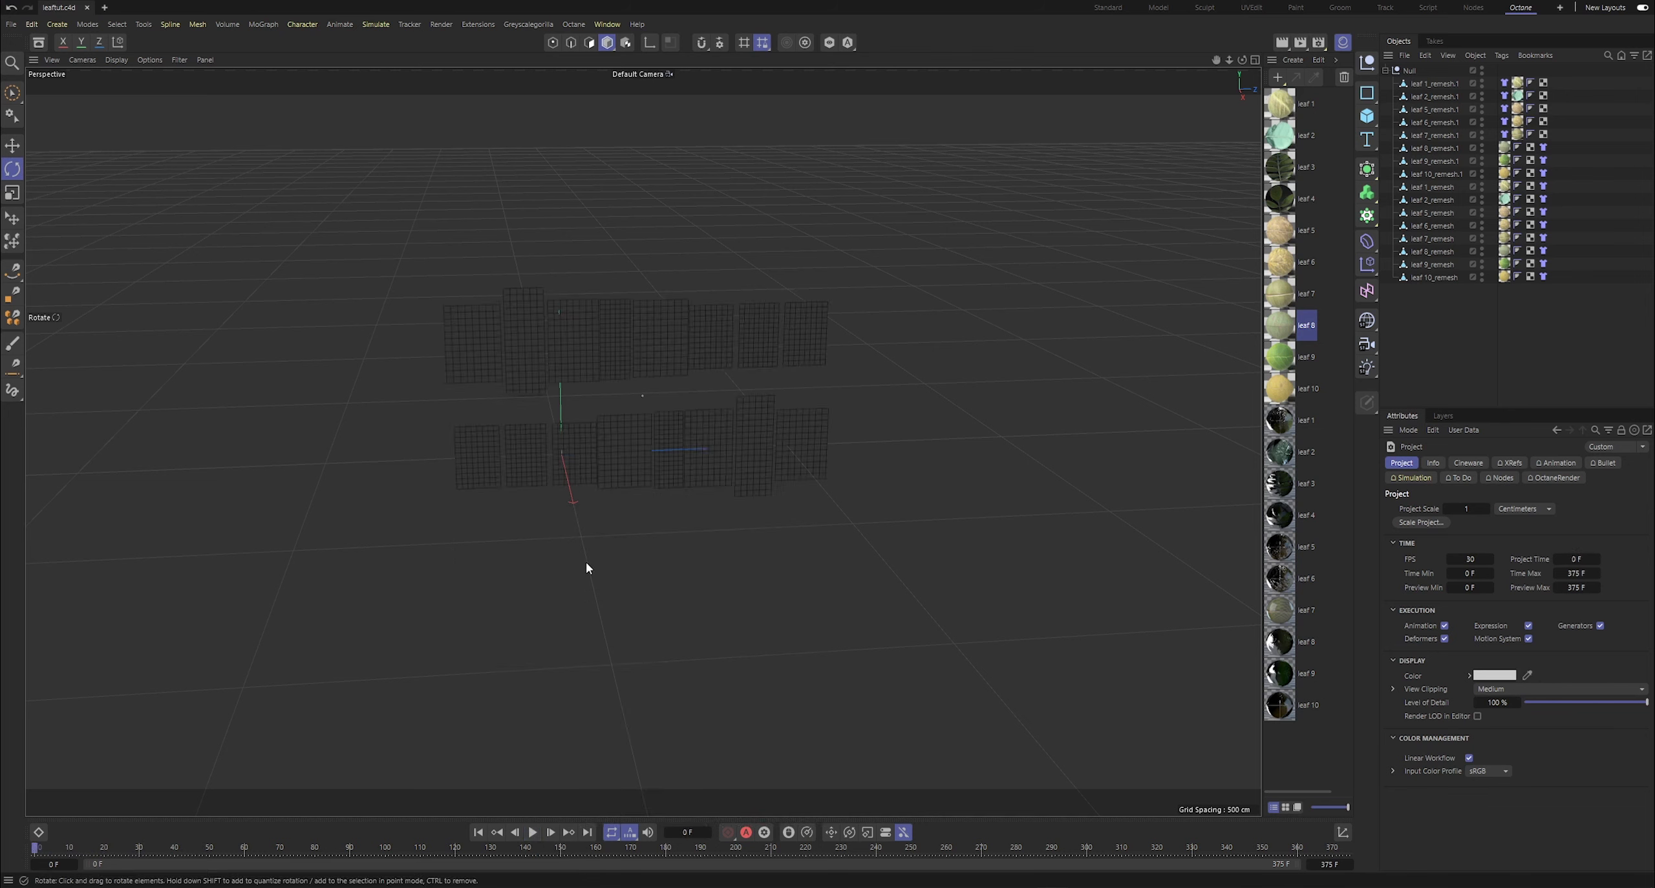
left_click(1410, 478)
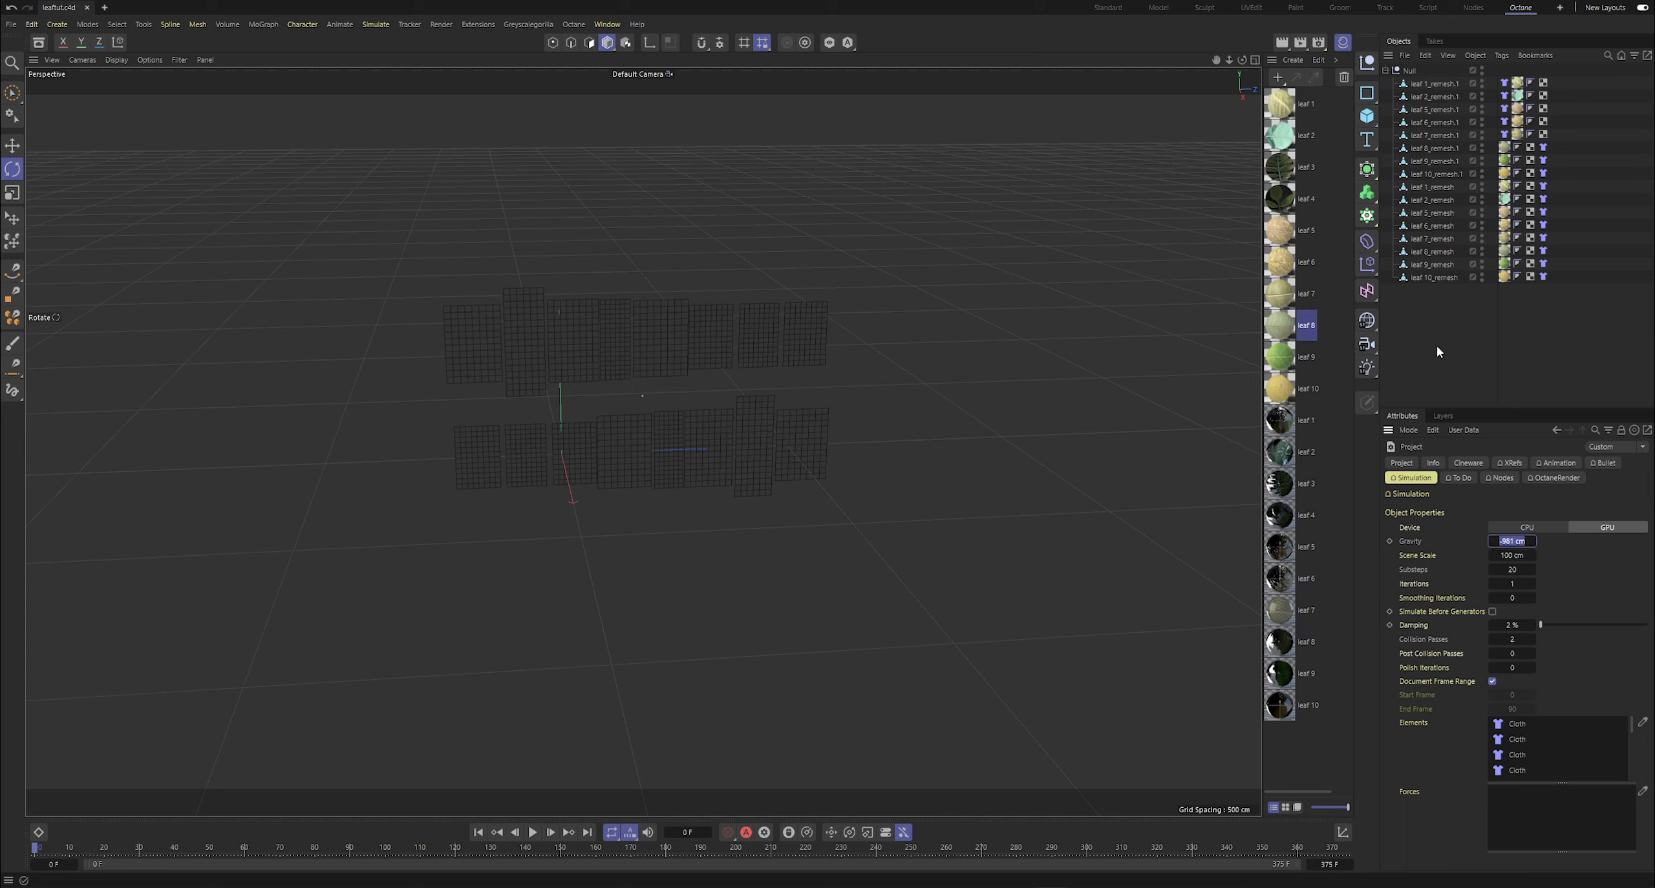
key("v")
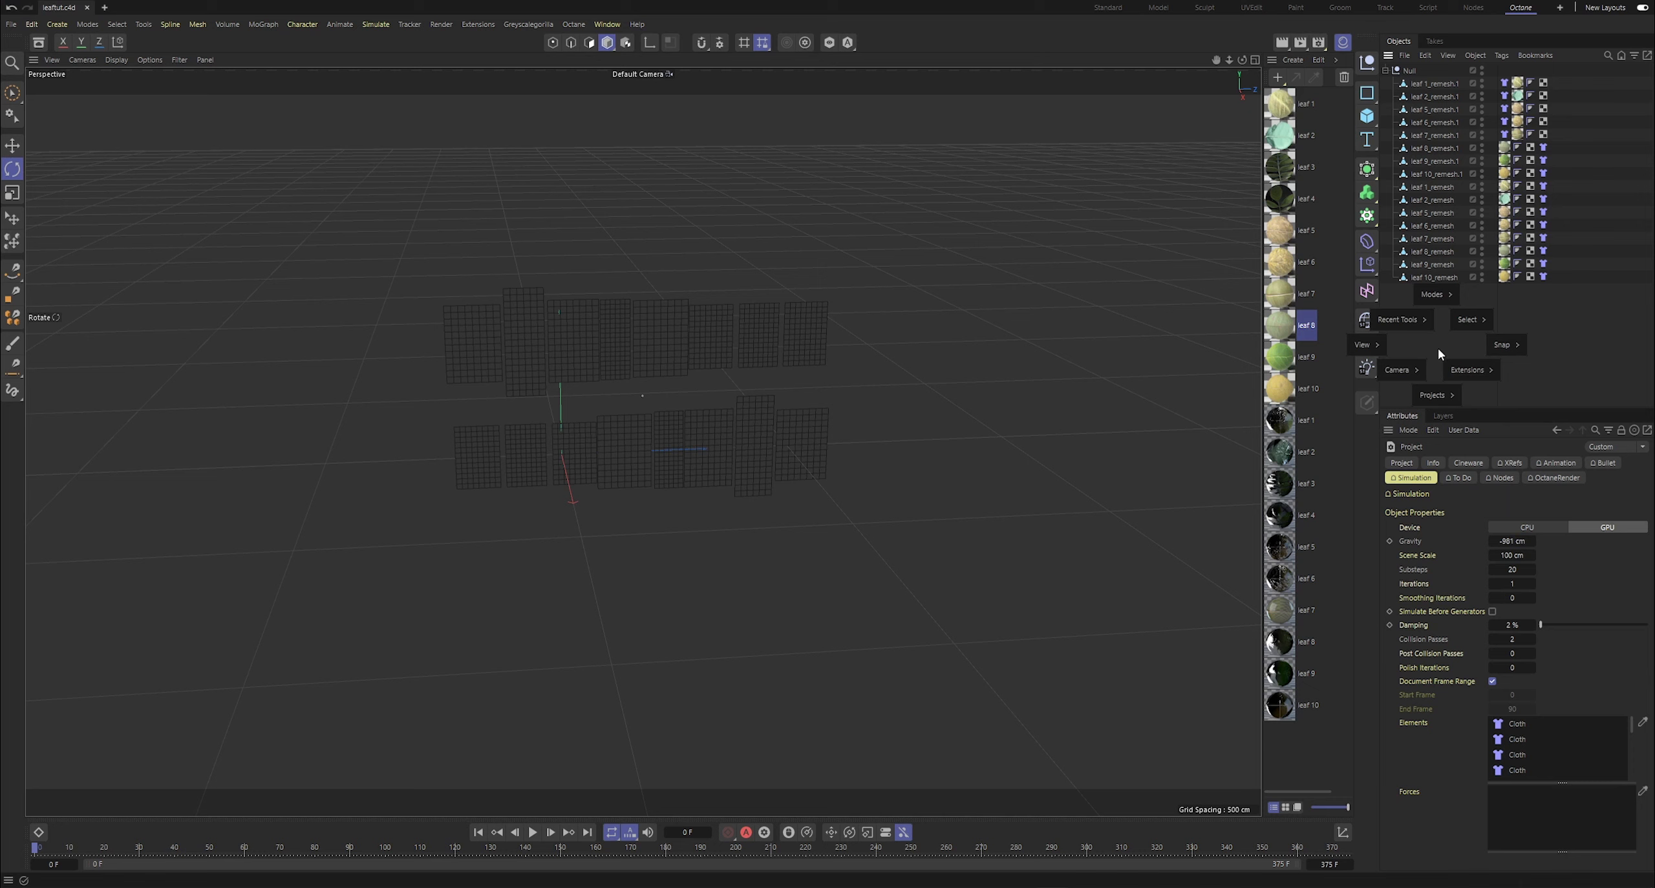
left_click(1557, 336)
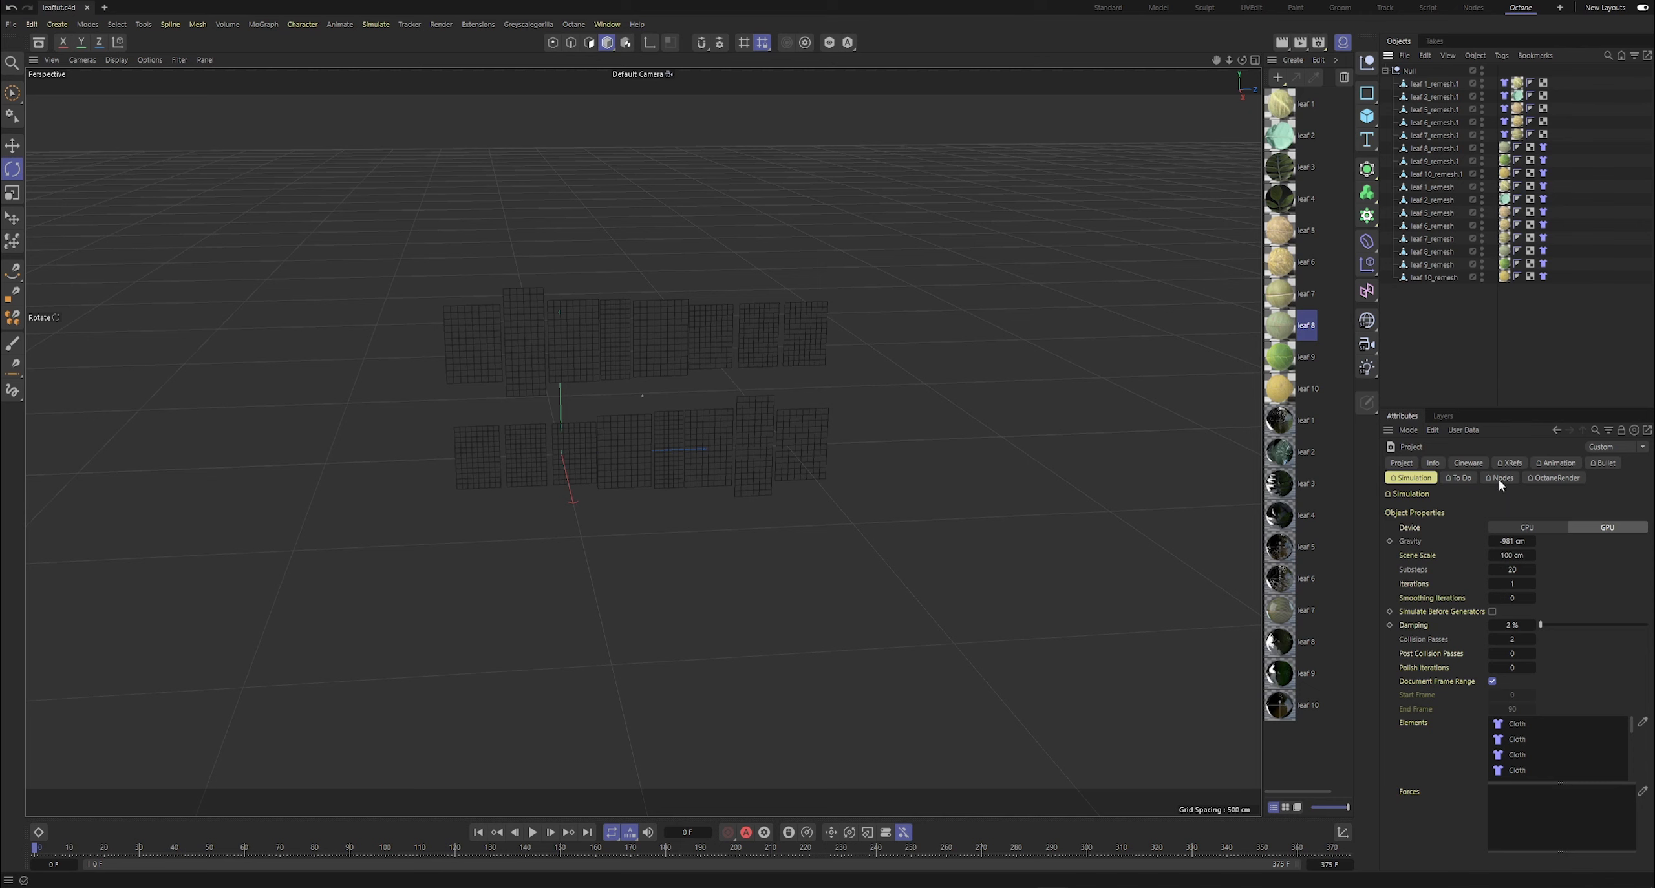
- Add a Wind force to the scene and set its pitch rotation to 90°
scroll(643, 442, "down", 3)
scroll(642, 442, "up", 1)
left_click(375, 26)
mouse_move(403, 49)
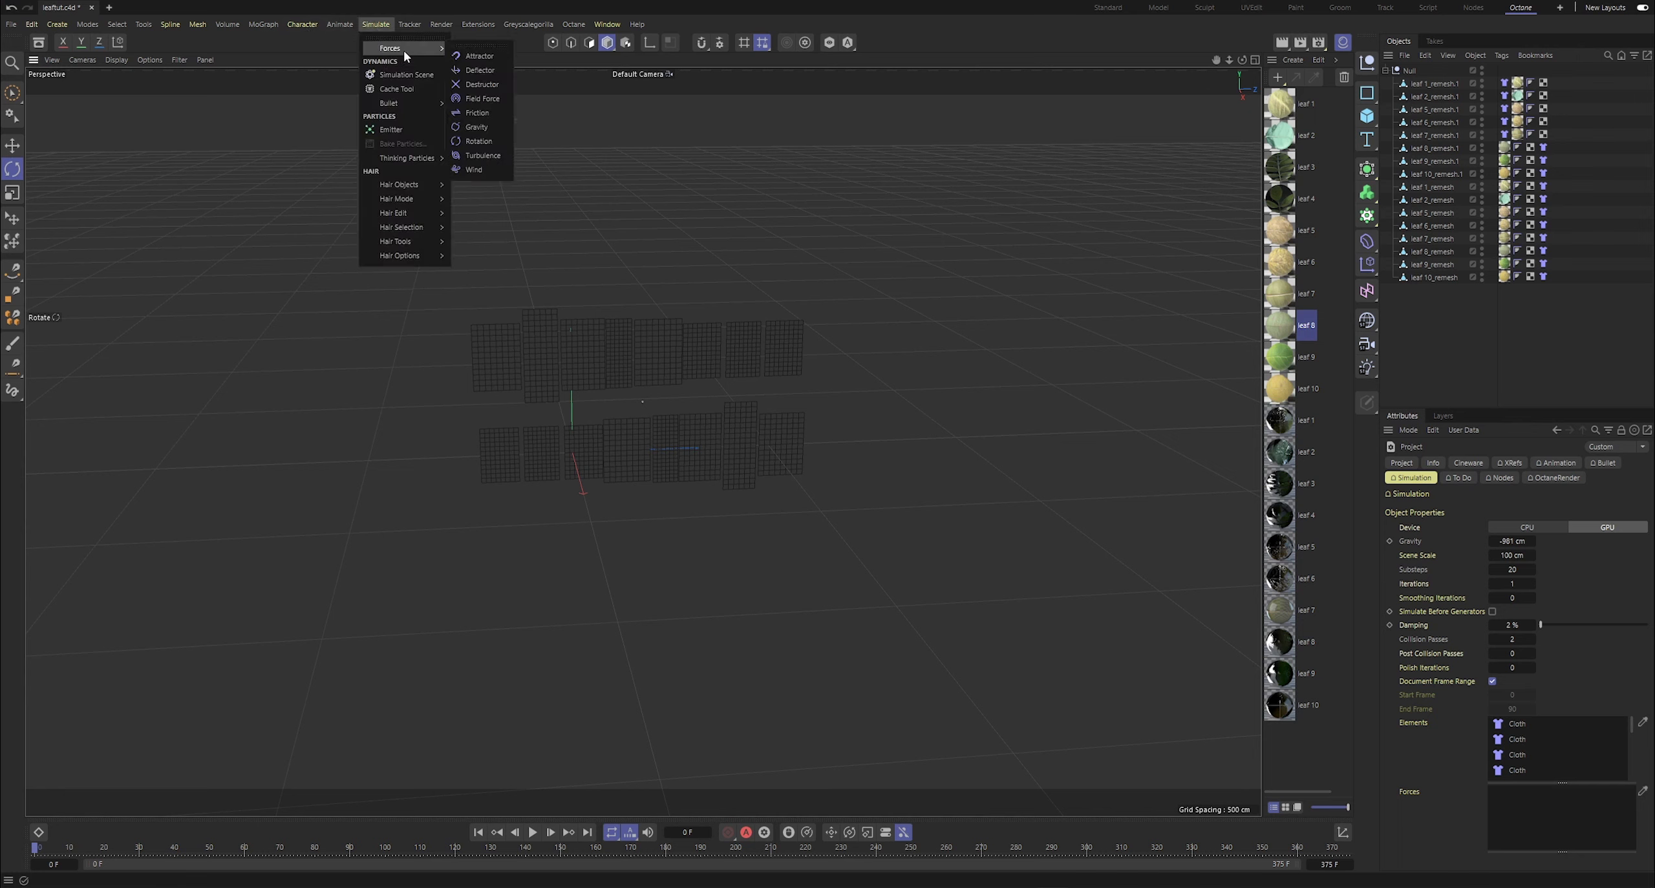
left_click(477, 161)
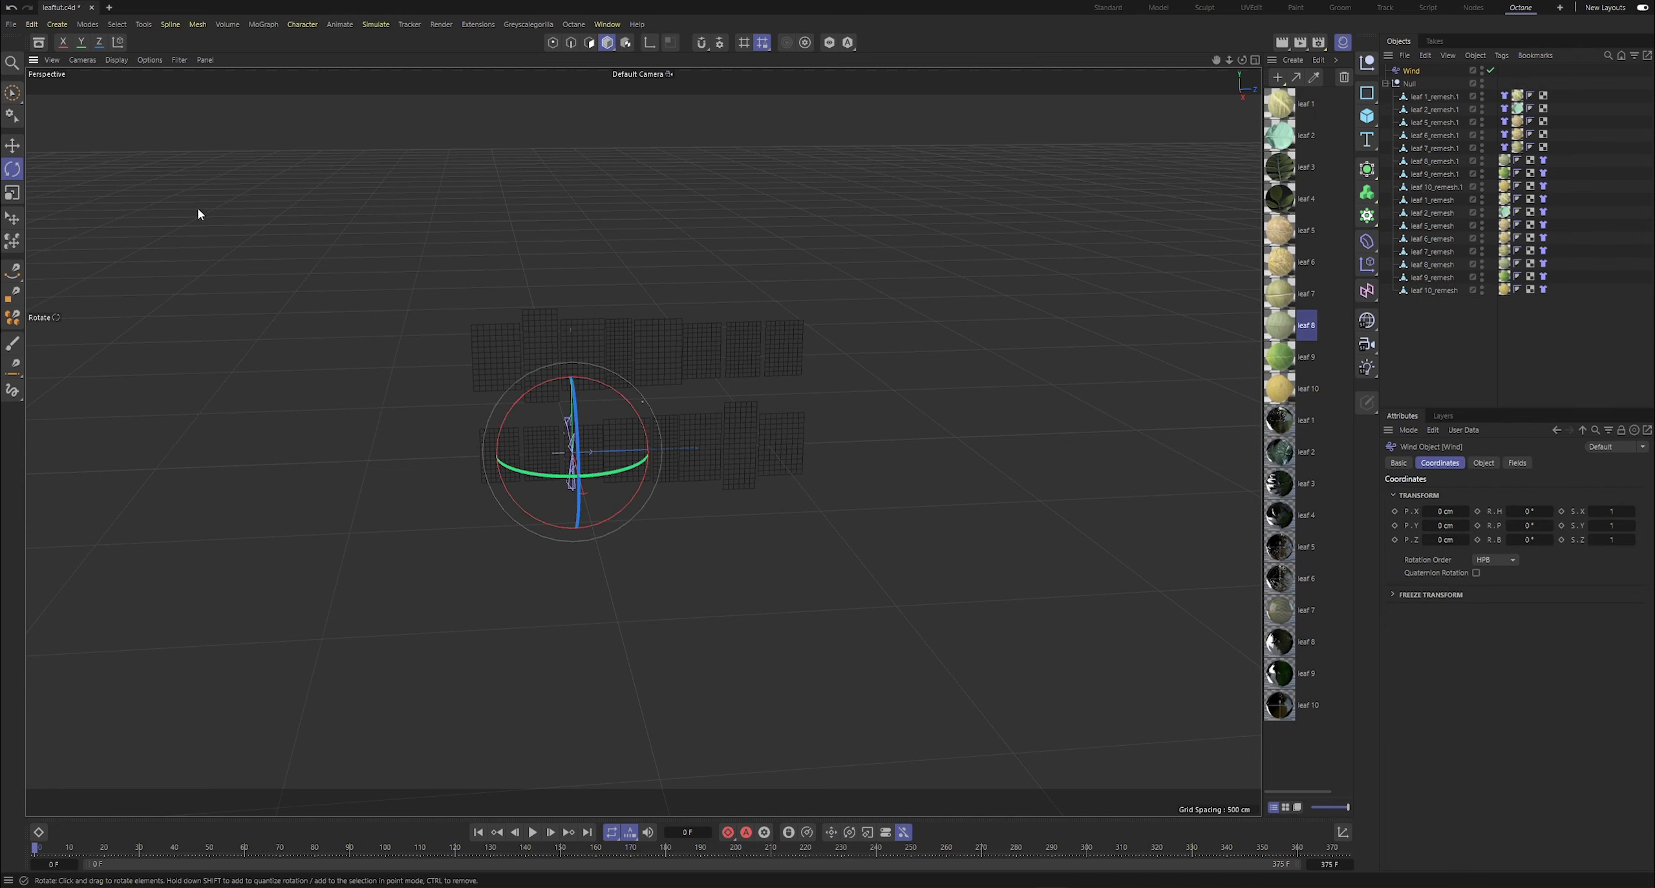
left_click_drag(1550, 526, 1552, 527)
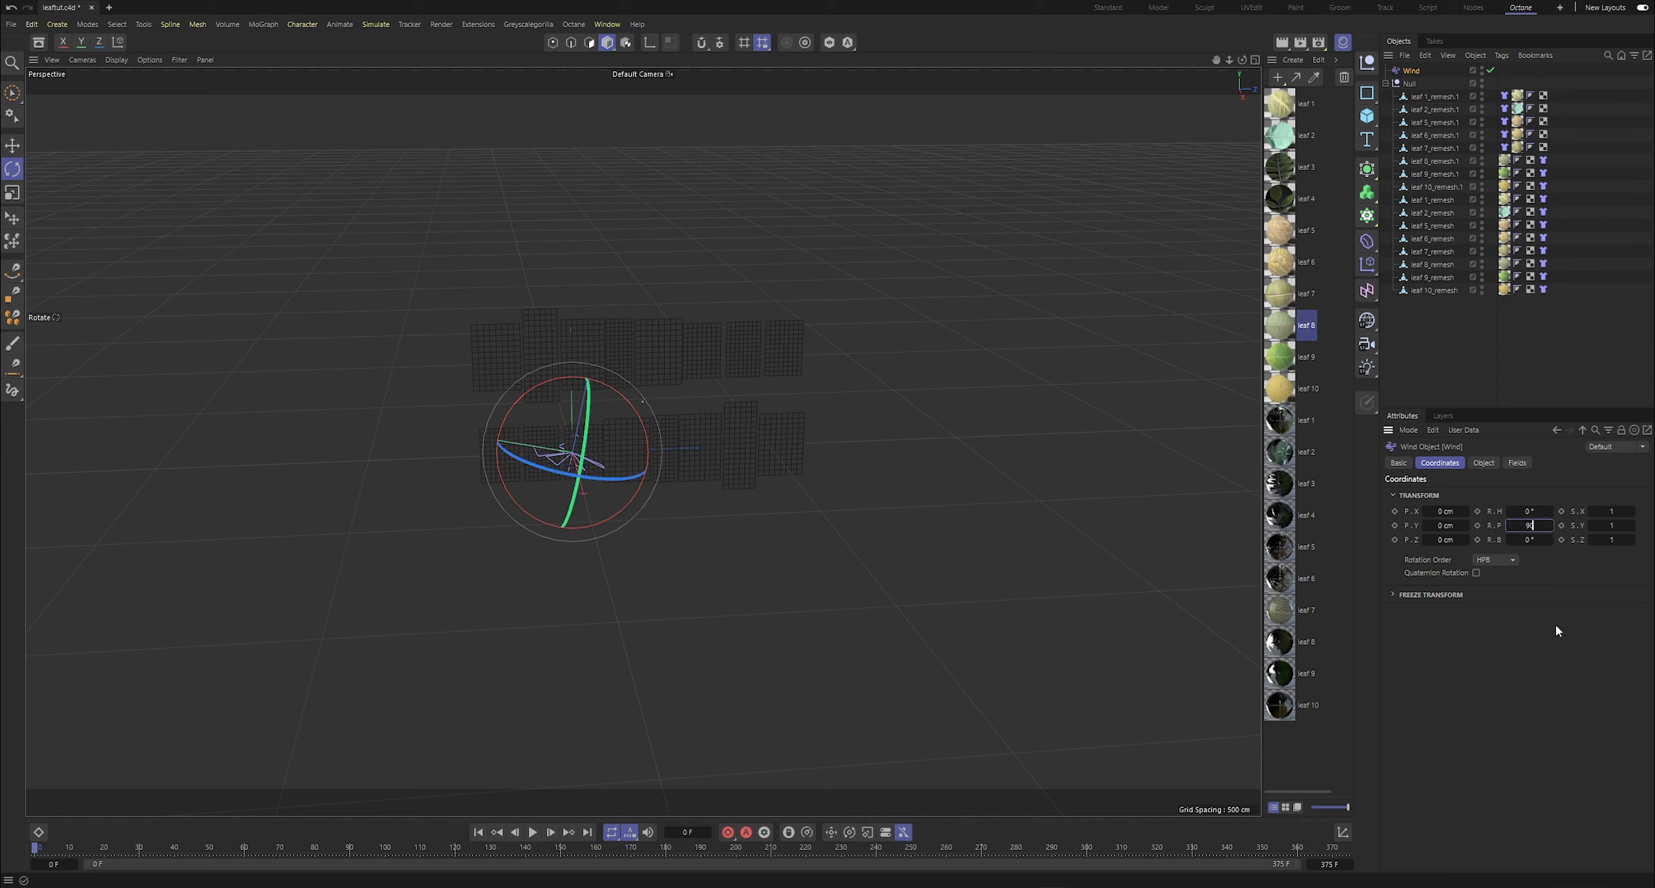
type("90")
key("Return")
- Move the Wind object below the leaf planes, play the simulation and return to the first frame
left_click(12, 145)
left_click_drag(590, 397, 537, 590)
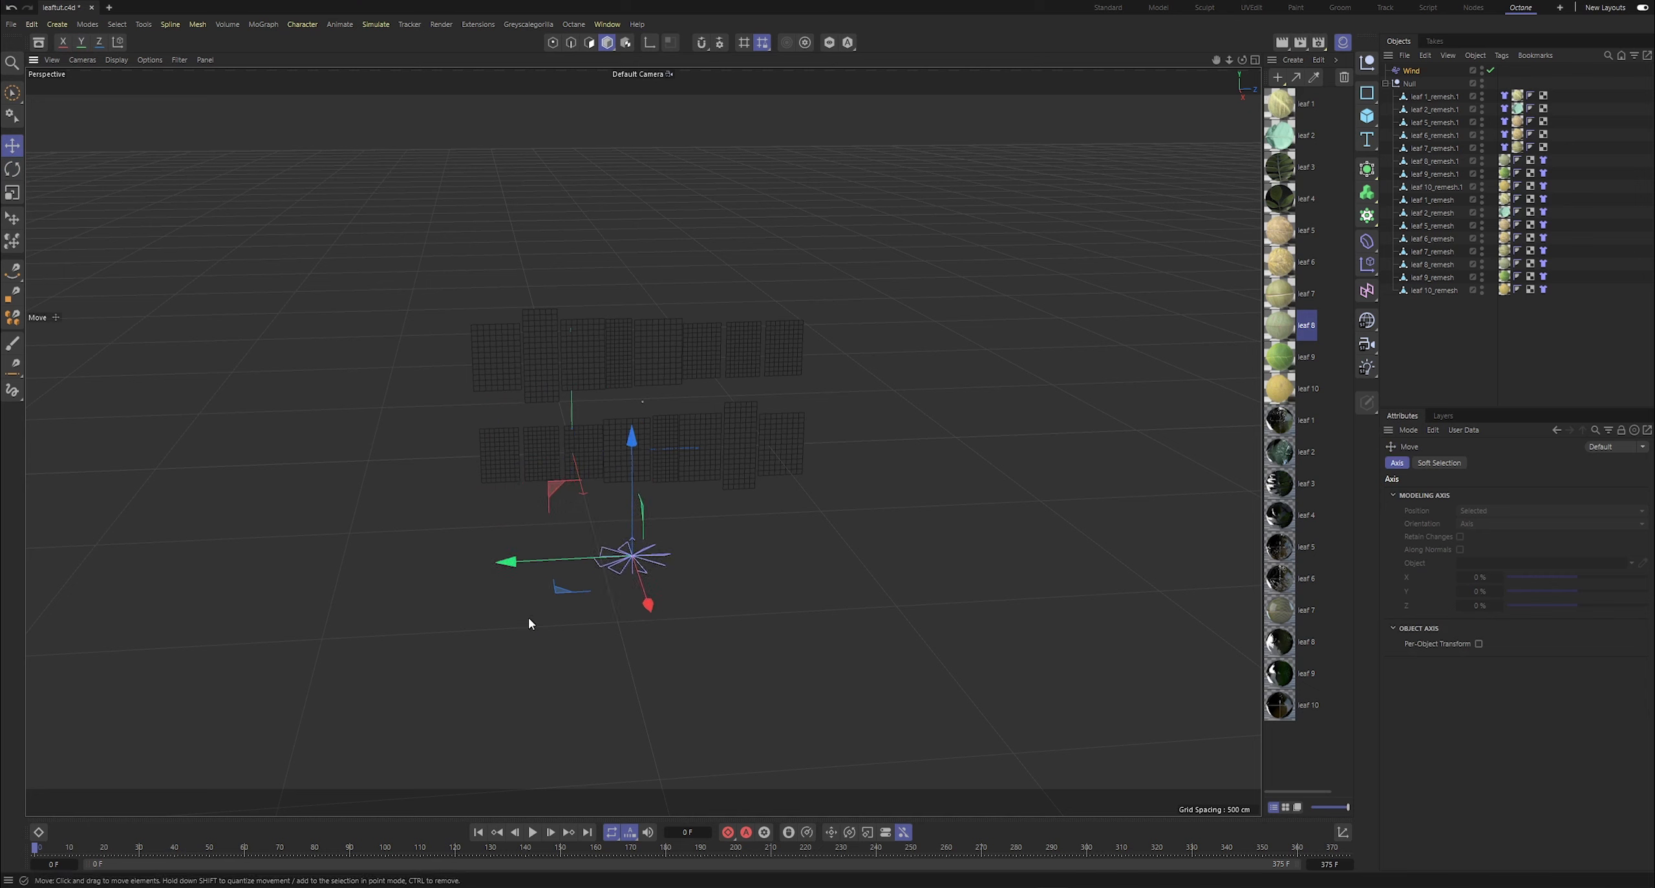
left_click(534, 835)
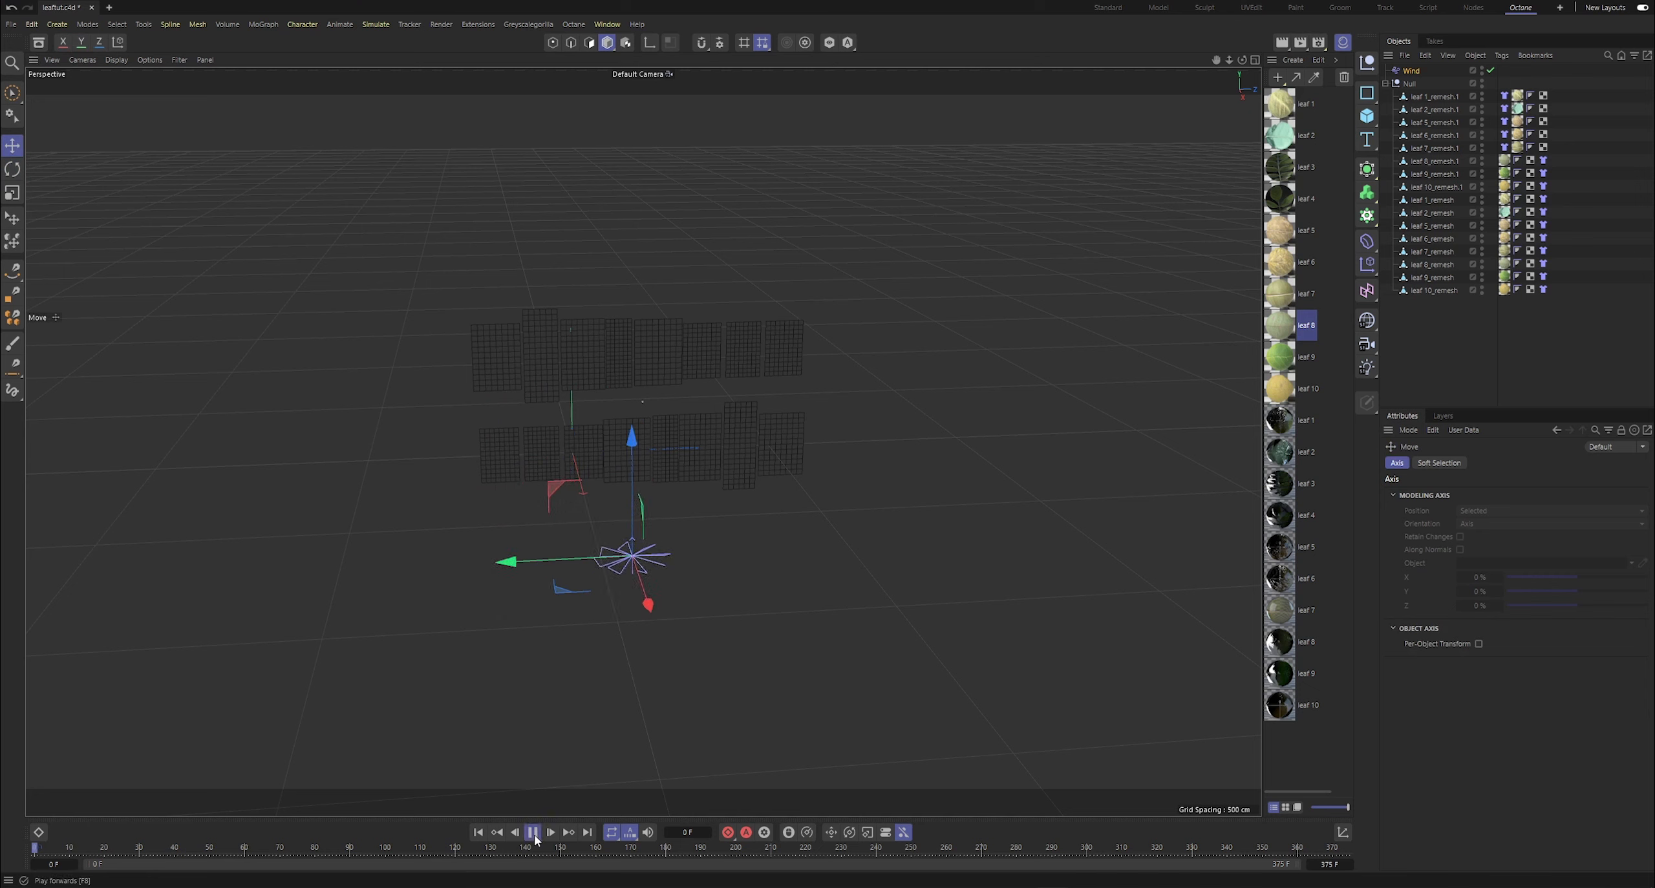
left_click(533, 834)
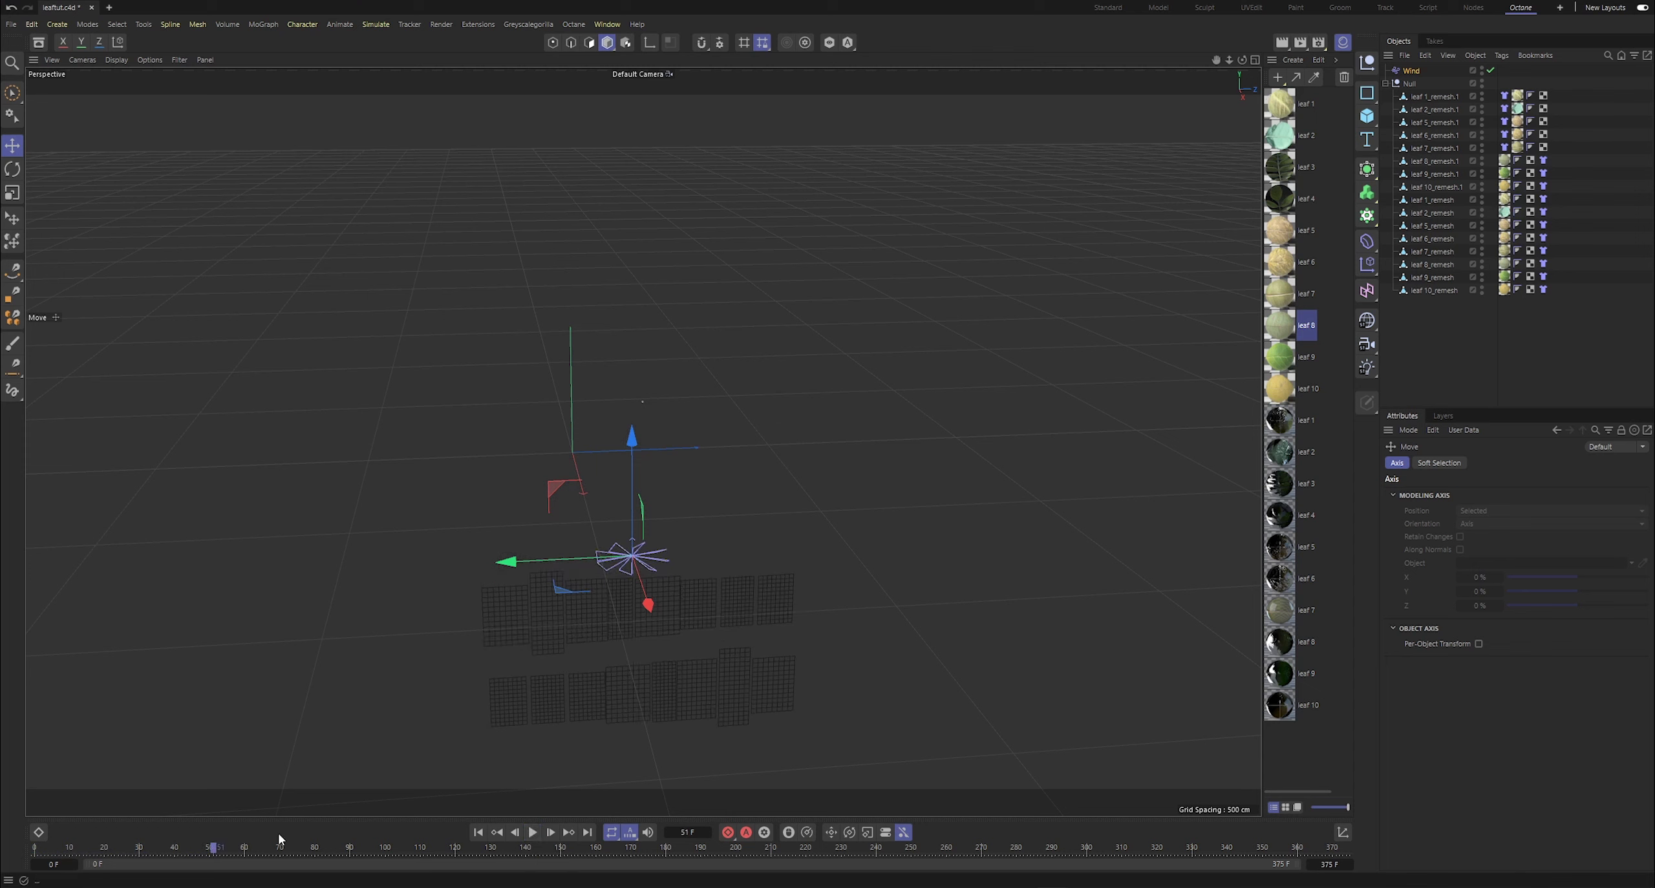
left_click_drag(279, 840, 35, 849)
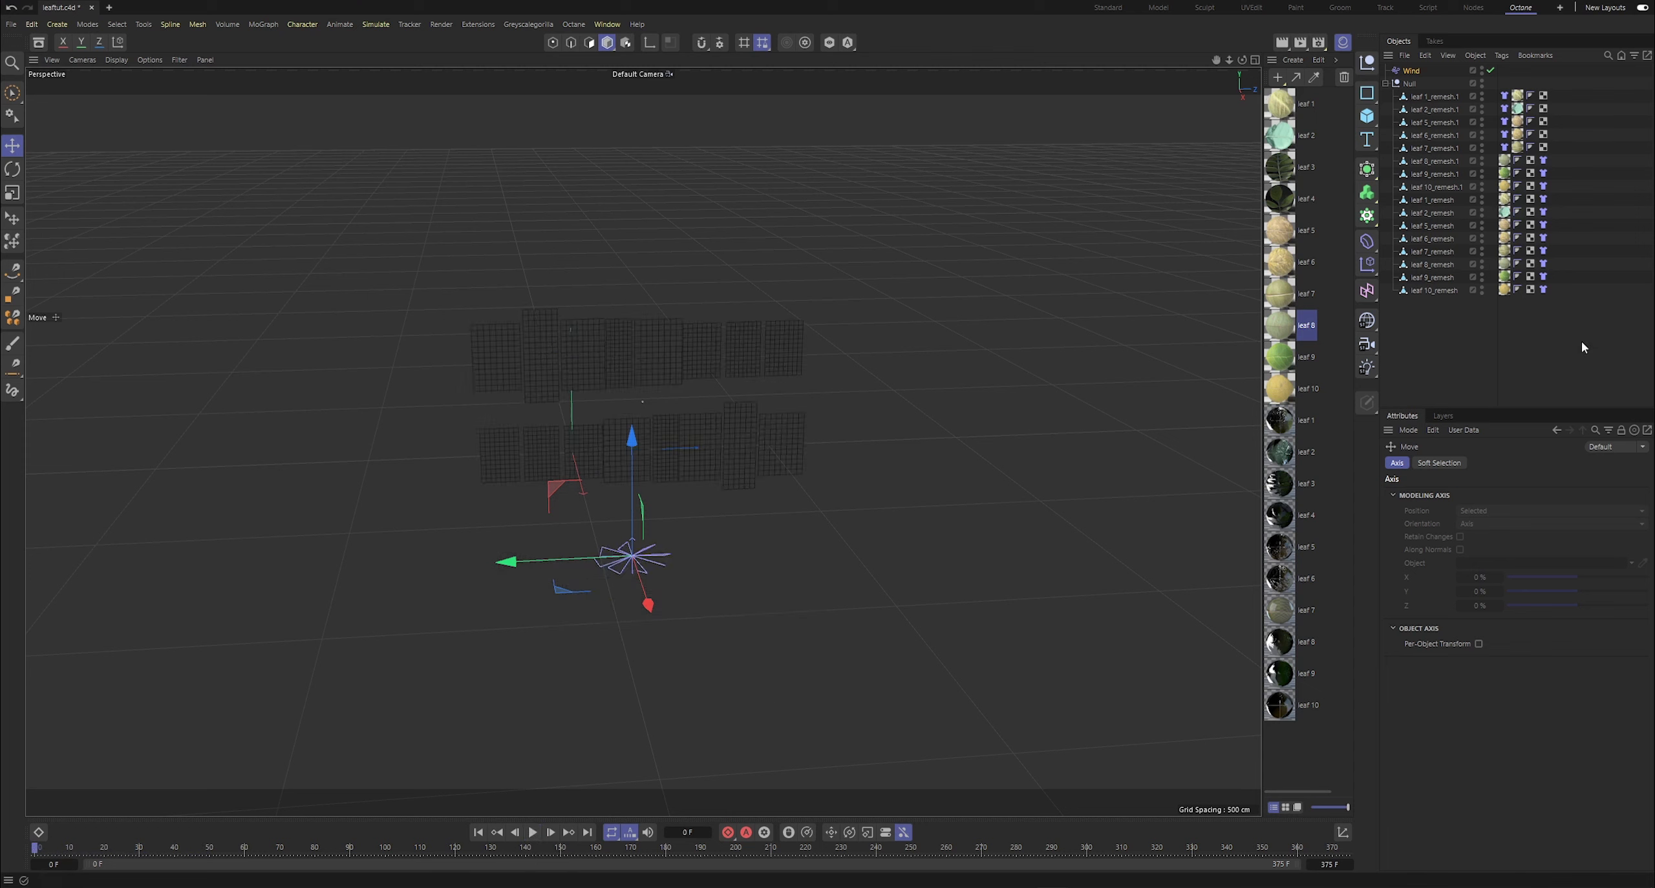
- Select the Cloth tags of all sixteen leaves and add the Wind object to their Forces limit list
left_click_drag(1584, 324, 1540, 154)
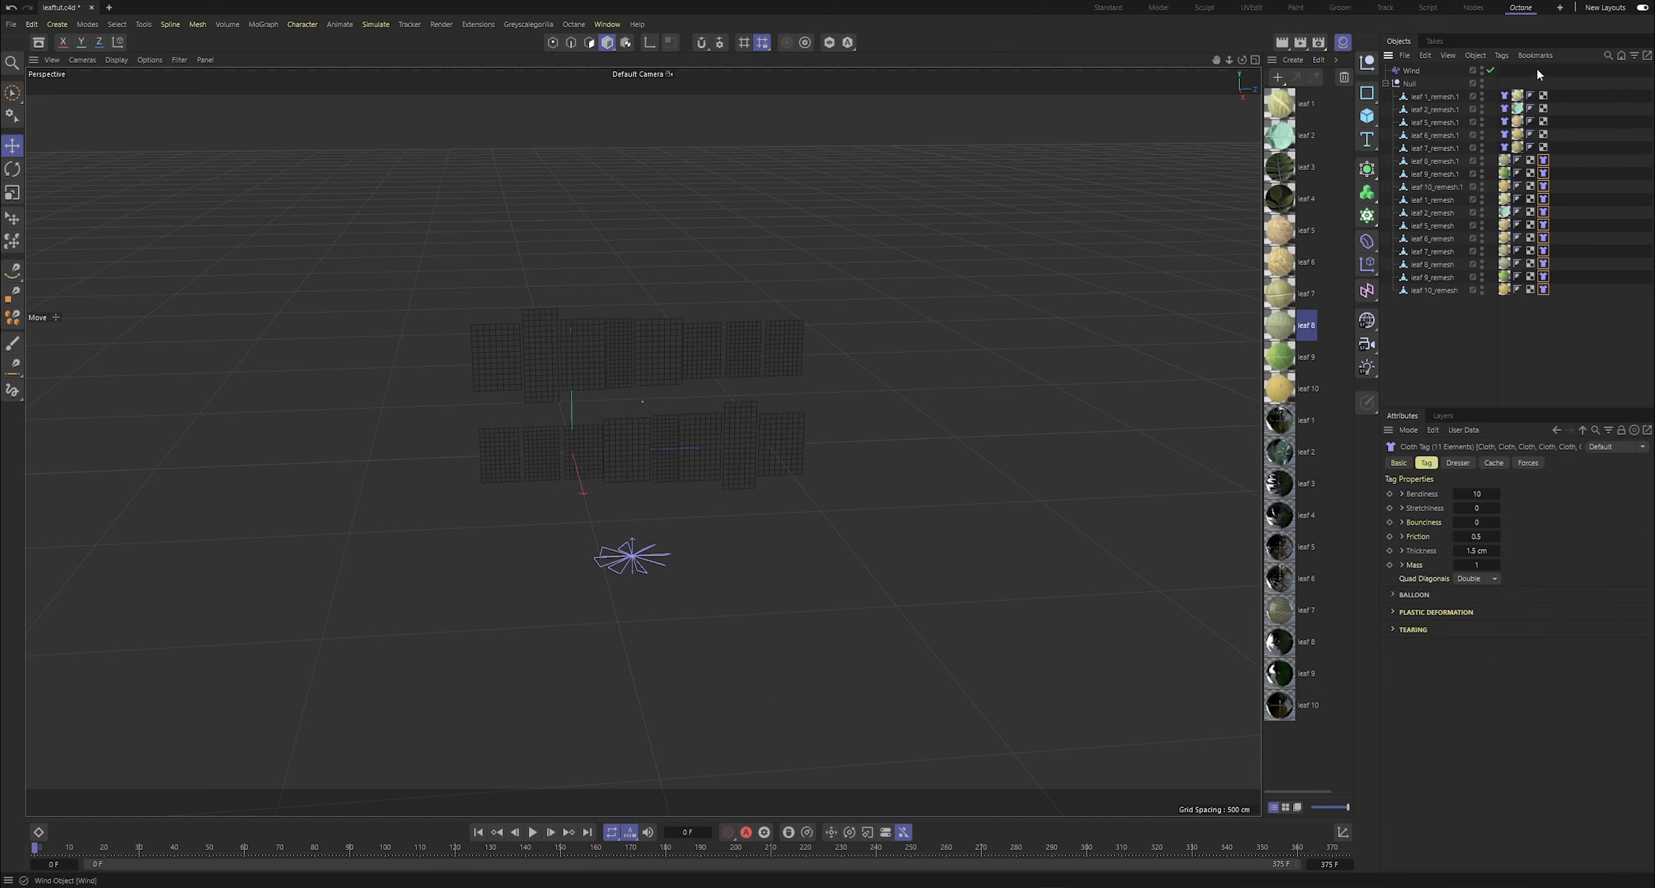
left_click(1508, 96, "ctrl")
left_click(1508, 110, "ctrl")
left_click(1528, 463)
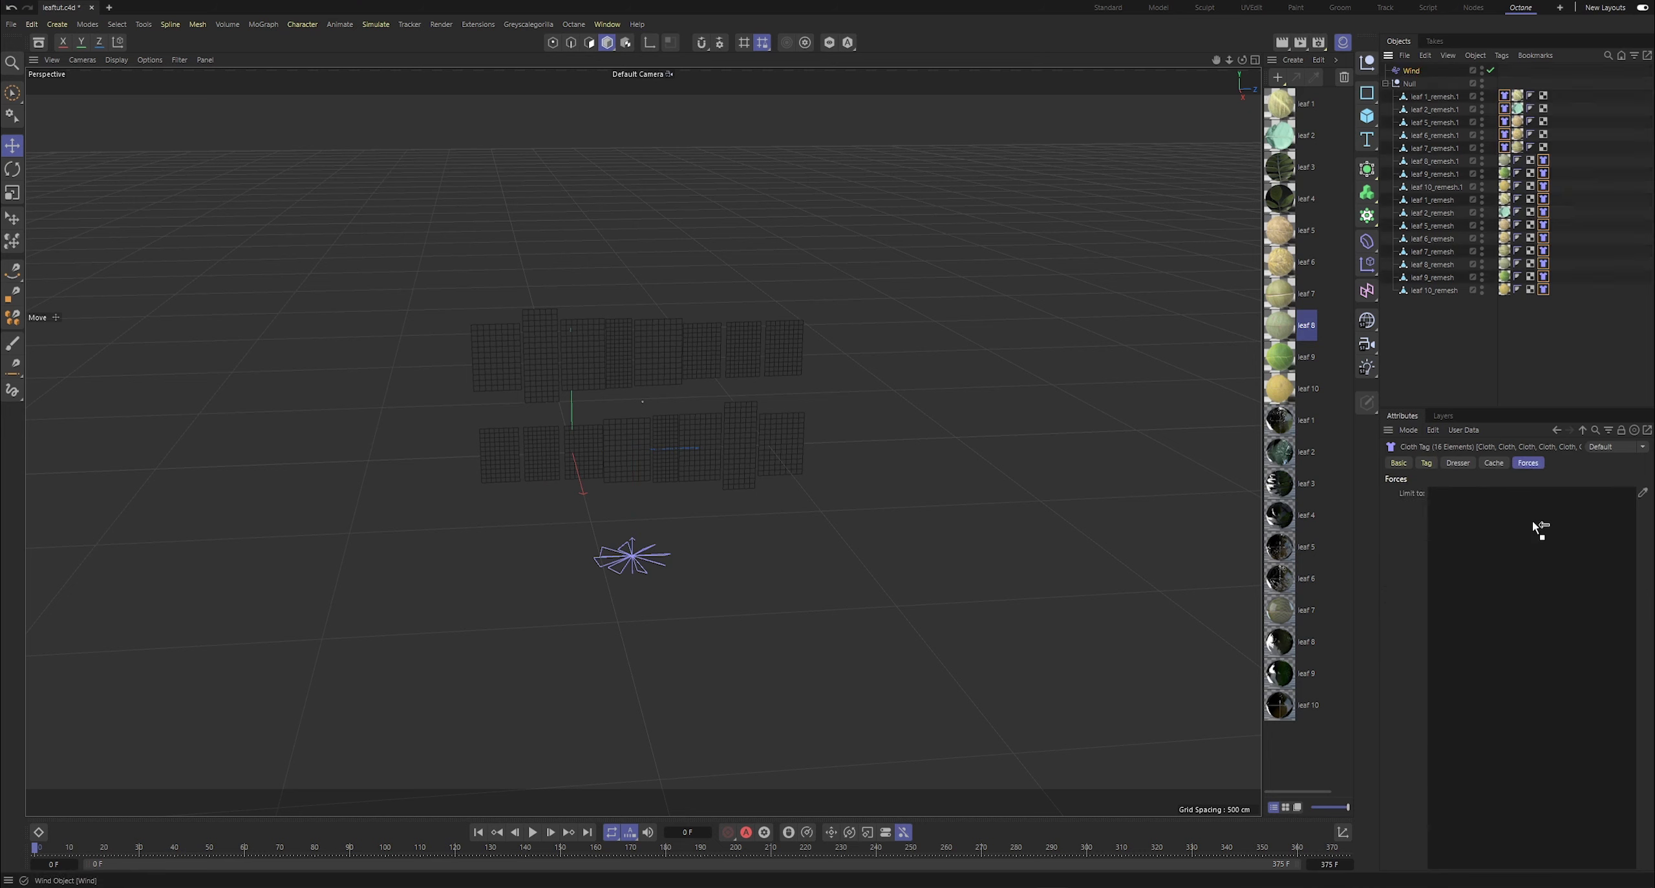
left_click_drag(1533, 521, 1500, 590)
left_click(1478, 362)
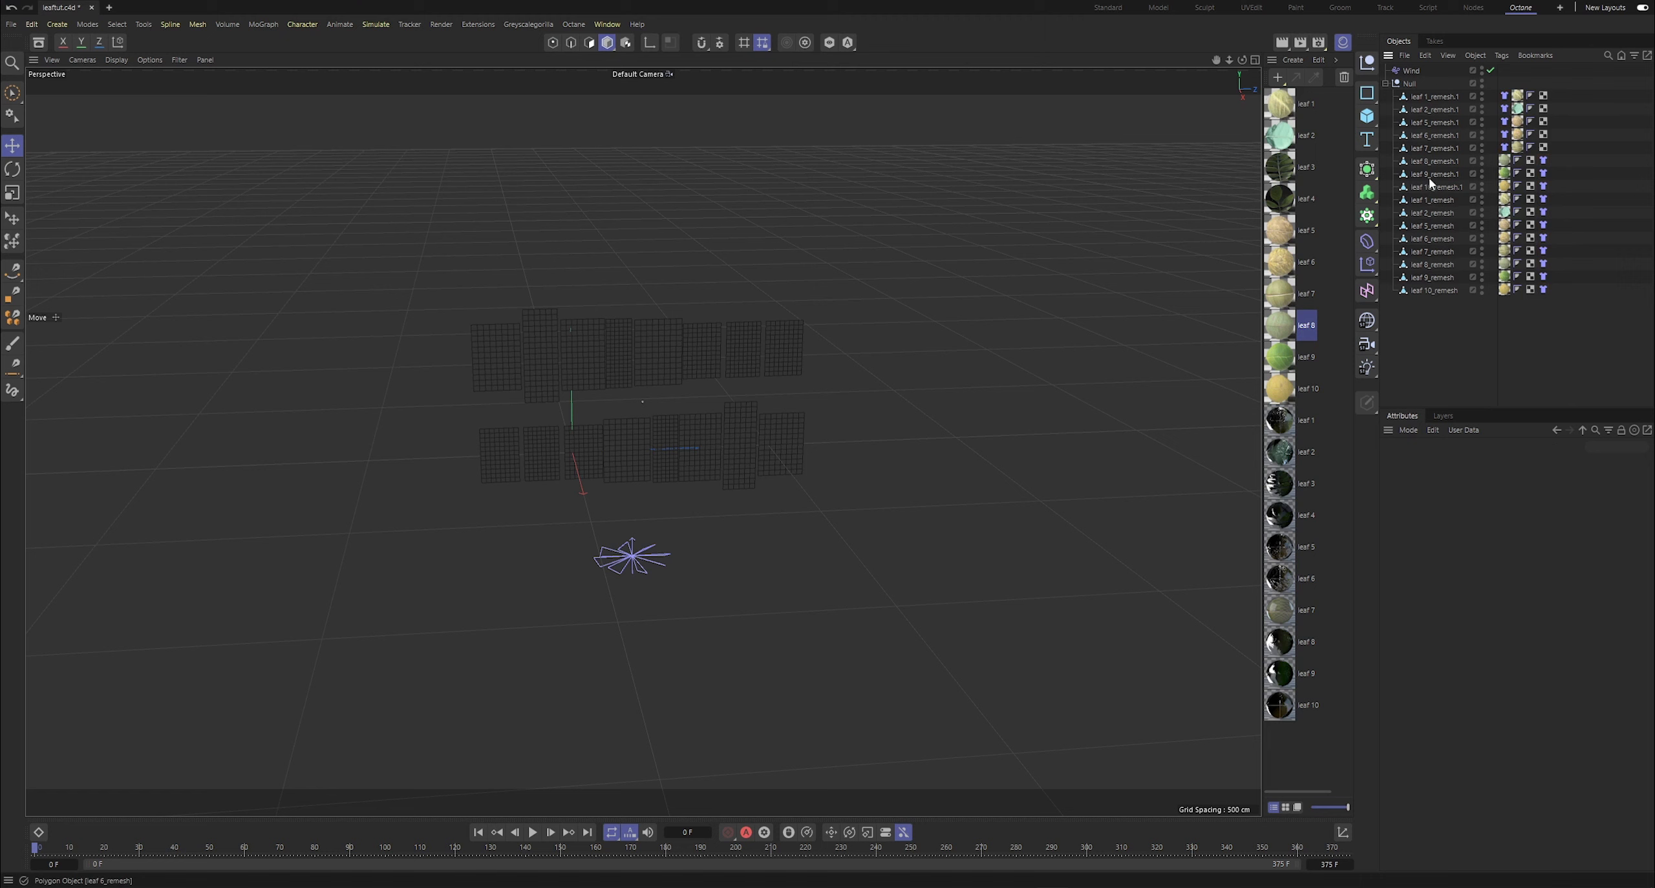
- Set the Wind object's Wind Speed to 500 cm and play the simulation to test it
left_click(1412, 70)
left_click(1483, 463)
left_click(1496, 493)
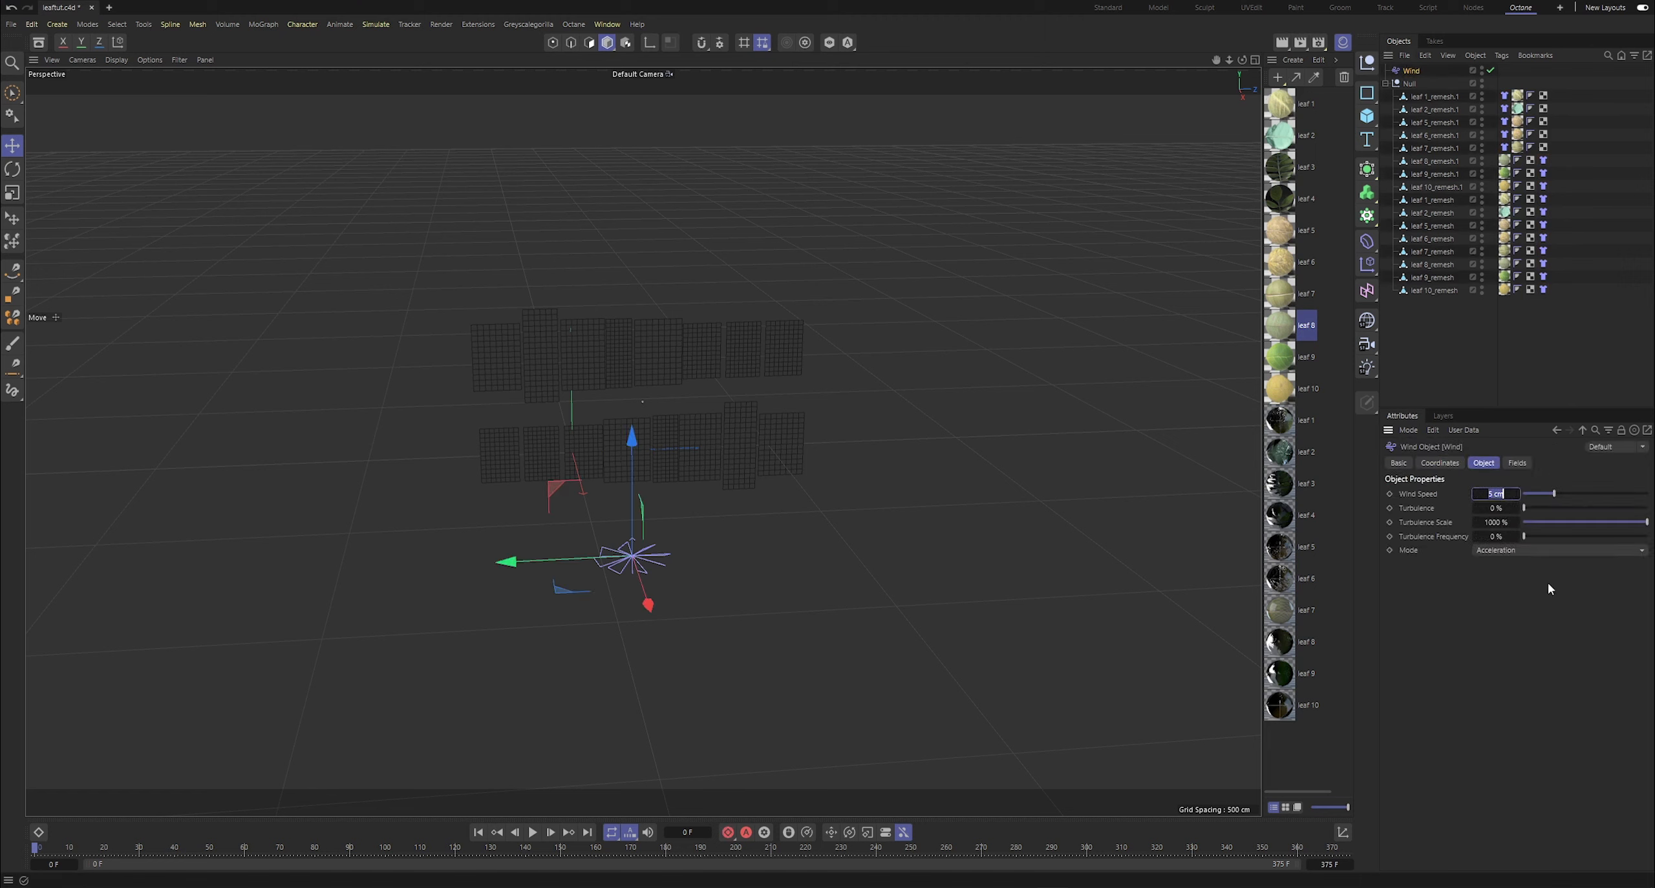
type("500")
key("Return")
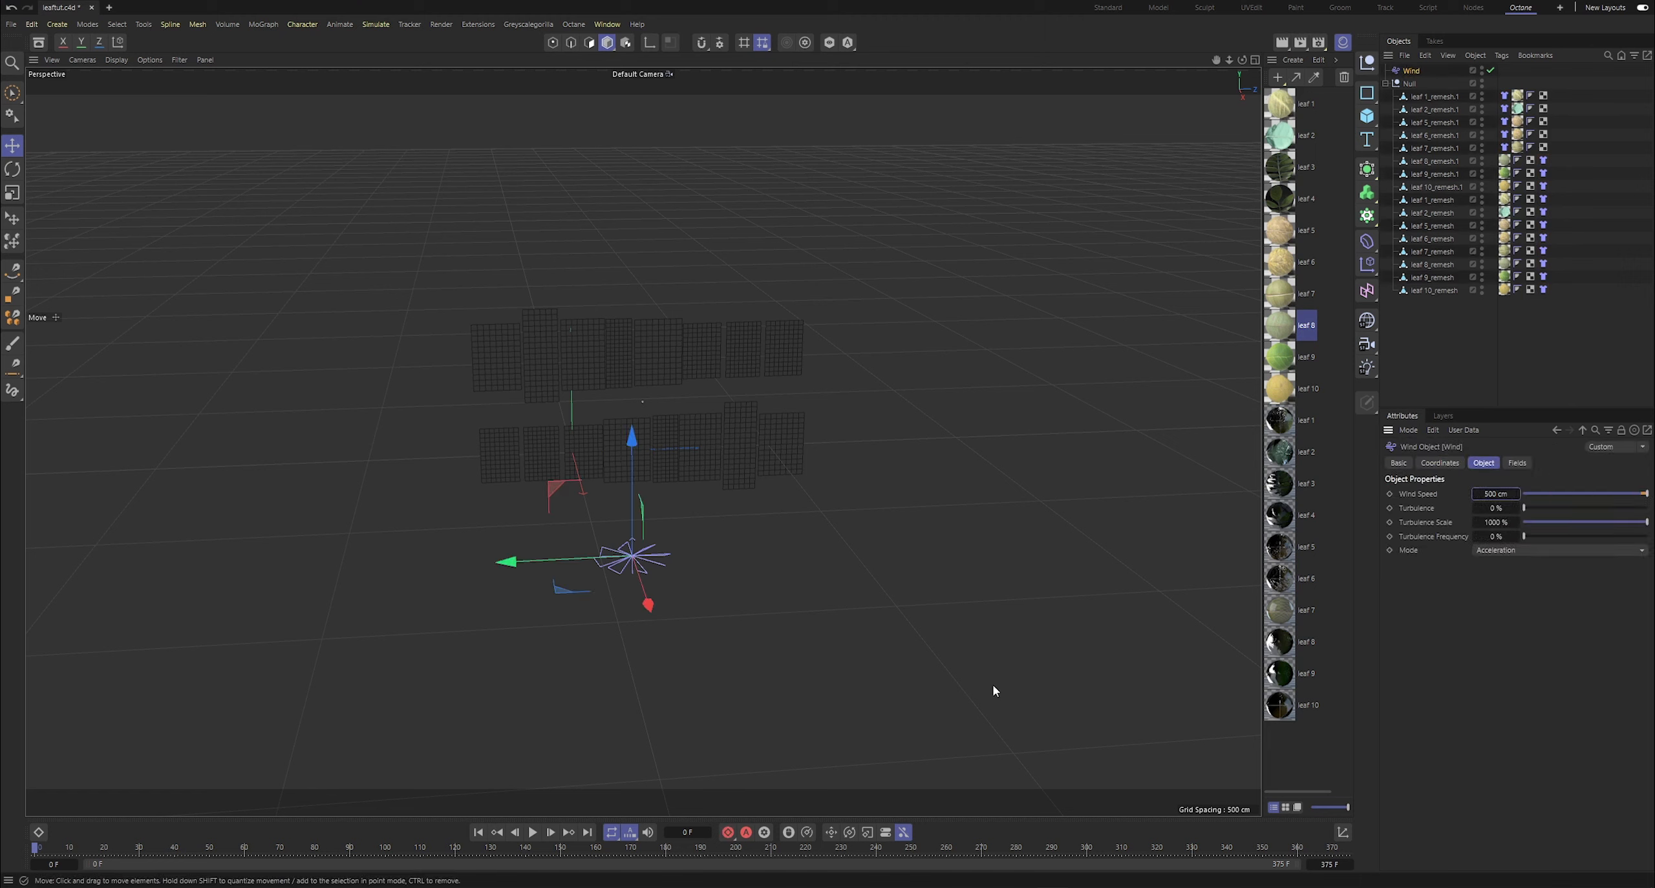
left_click(533, 834)
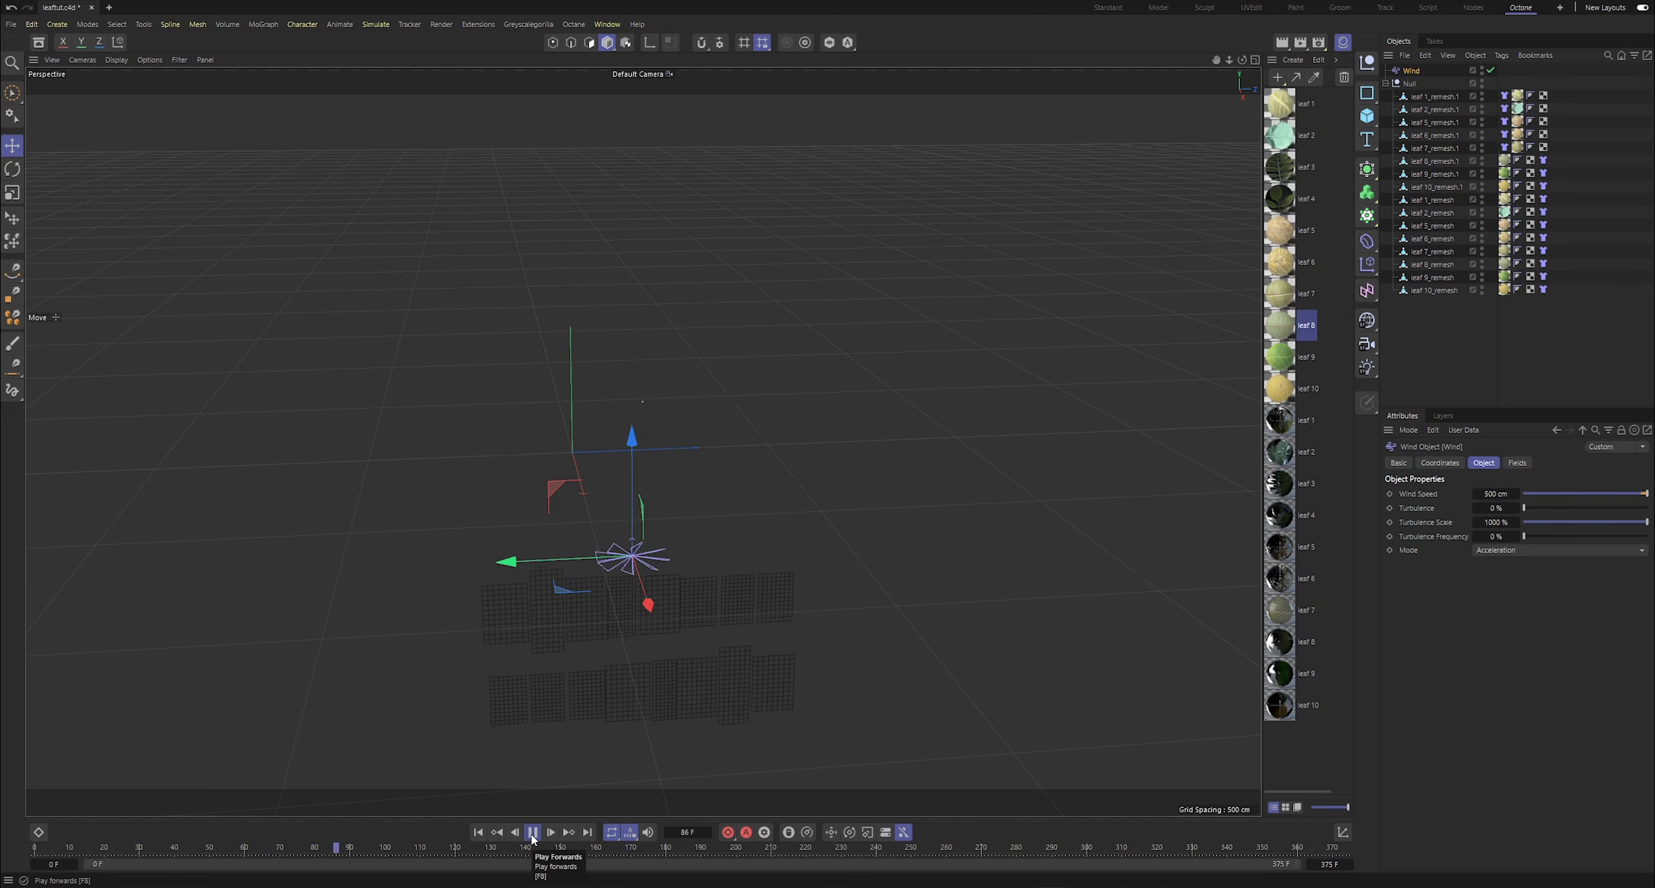
left_click(533, 833)
- Set the Wind Speed to 5000 cm and replay the simulation from the first frame
left_click(1496, 494)
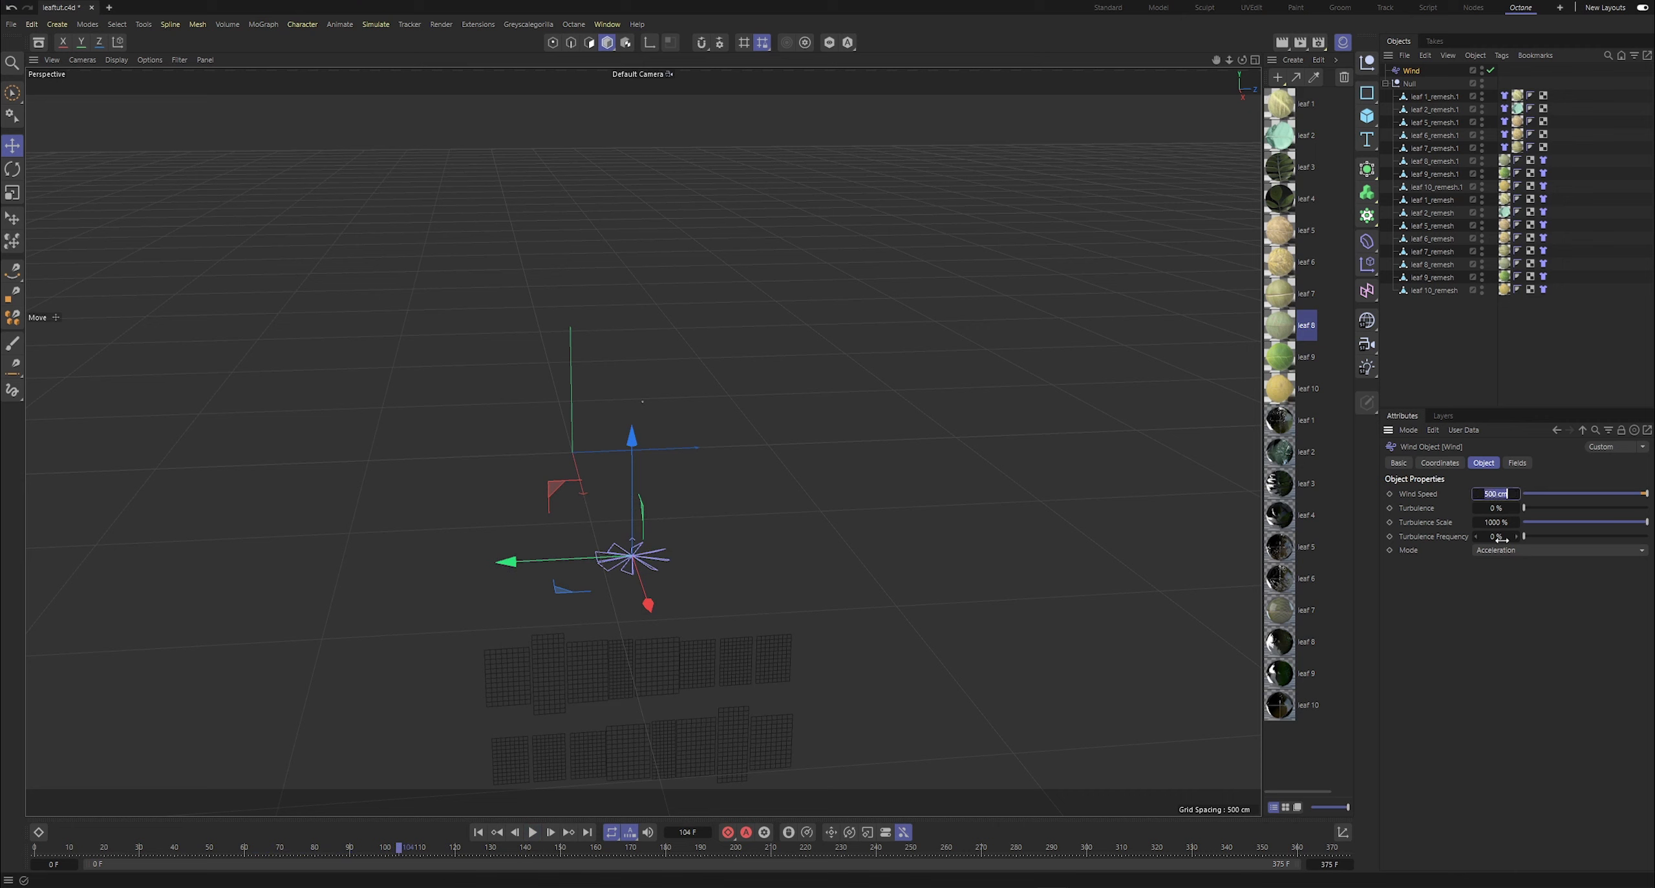
left_click_drag(129, 848, 34, 848)
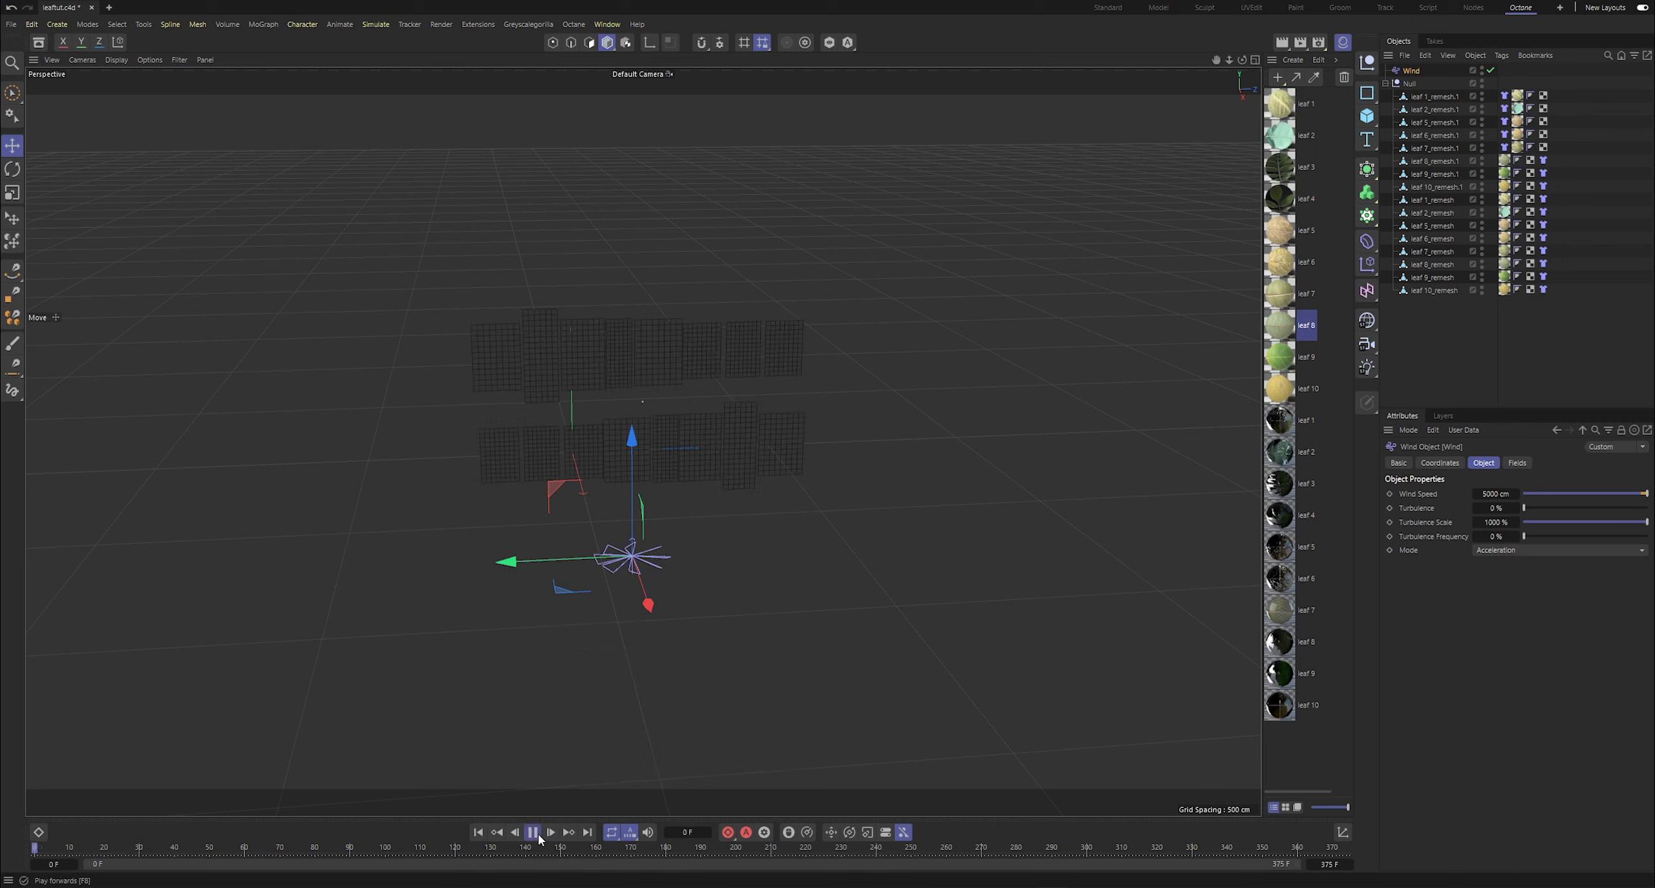
left_click(533, 834)
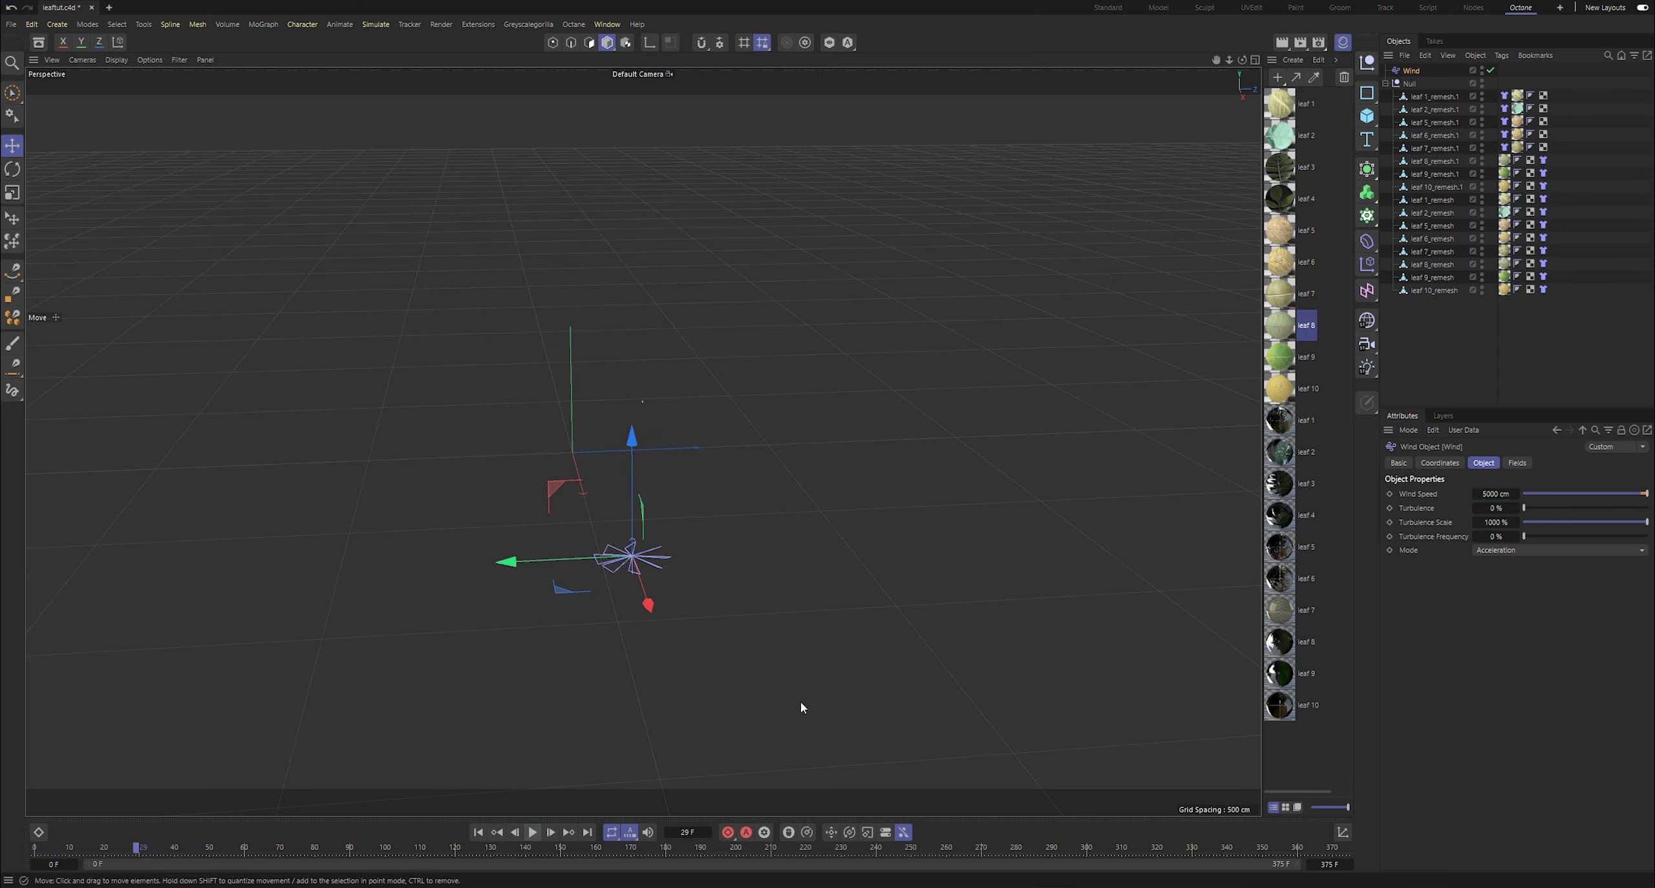
- Set the Wind Speed to 1000 cm, test the simulation from frame 0 and return to the start
left_click(1494, 494)
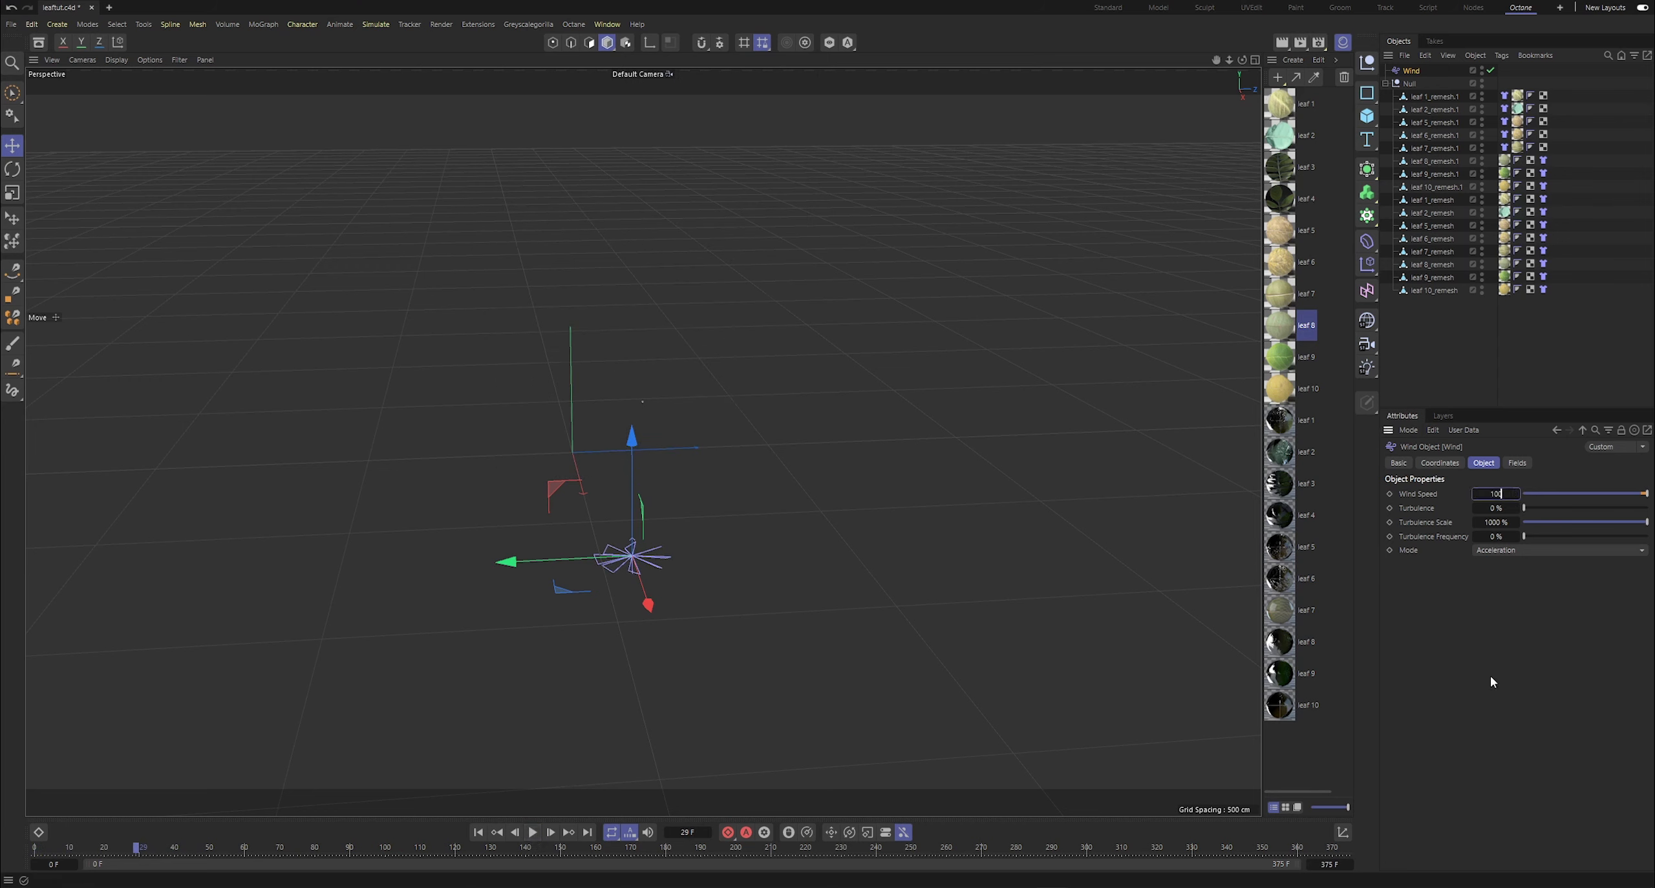
left_click_drag(126, 849, 34, 848)
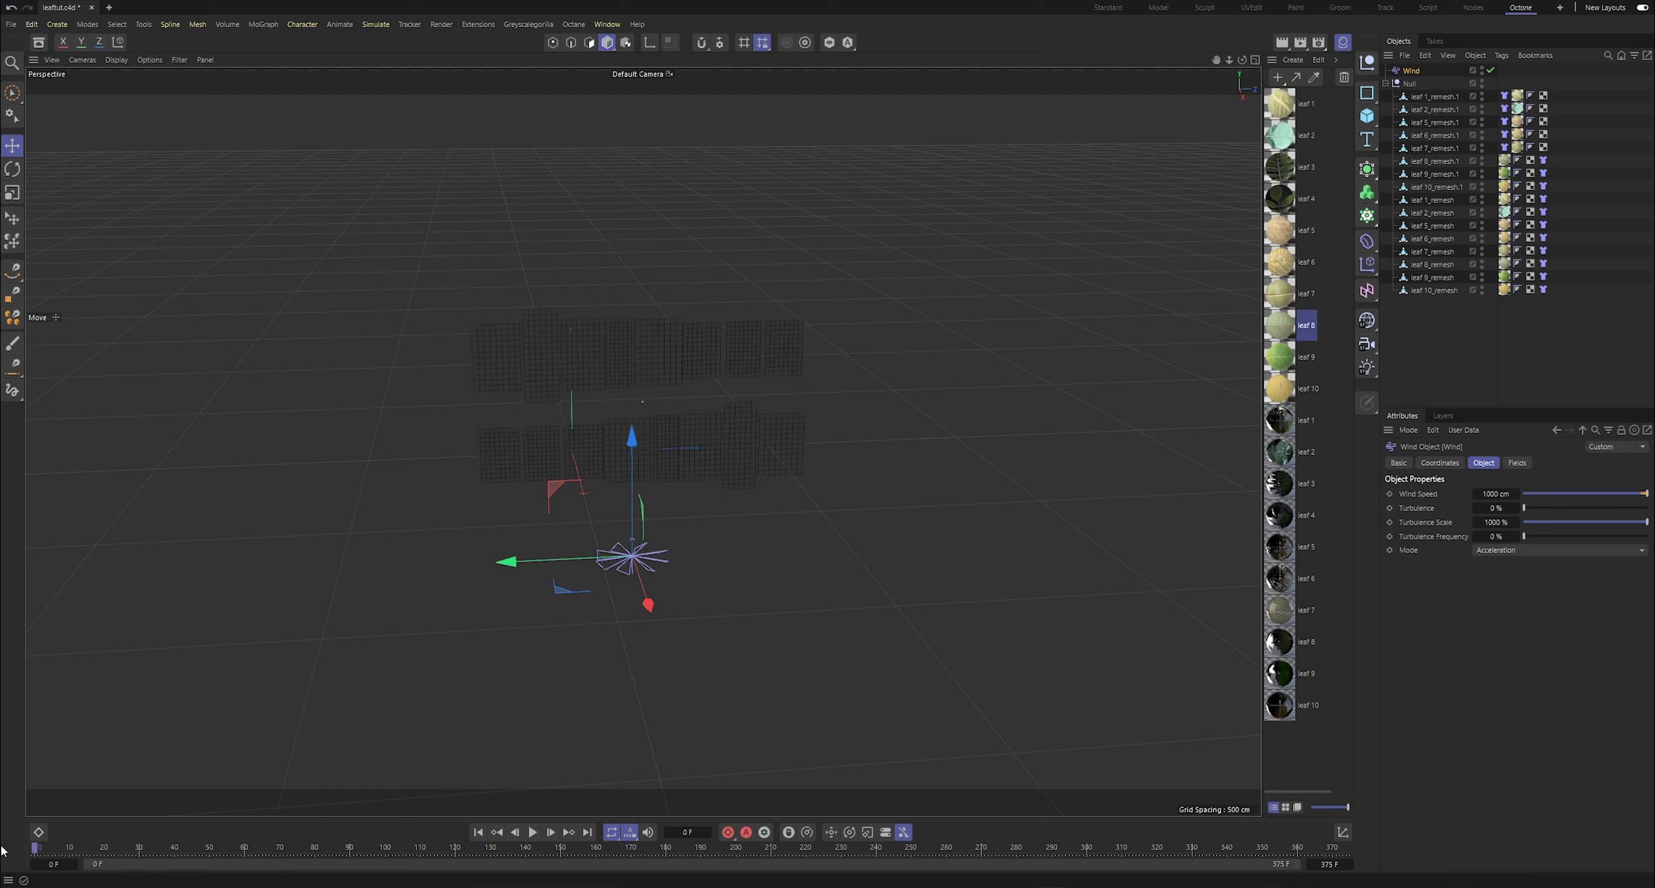
left_click(533, 834)
left_click(533, 833)
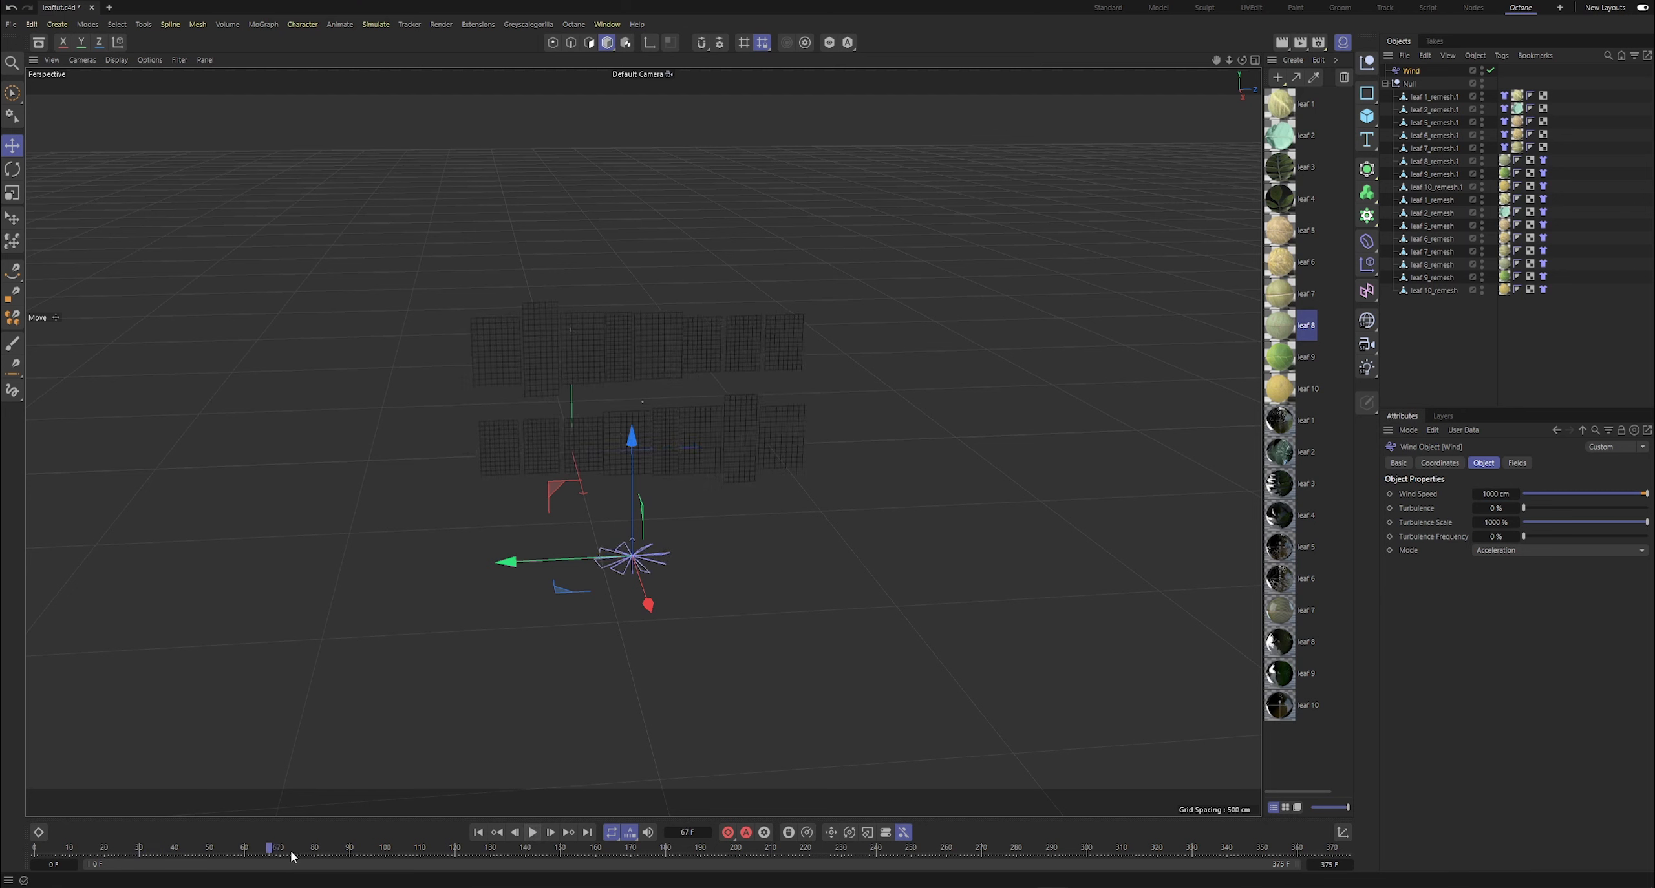
left_click_drag(271, 853, 34, 849)
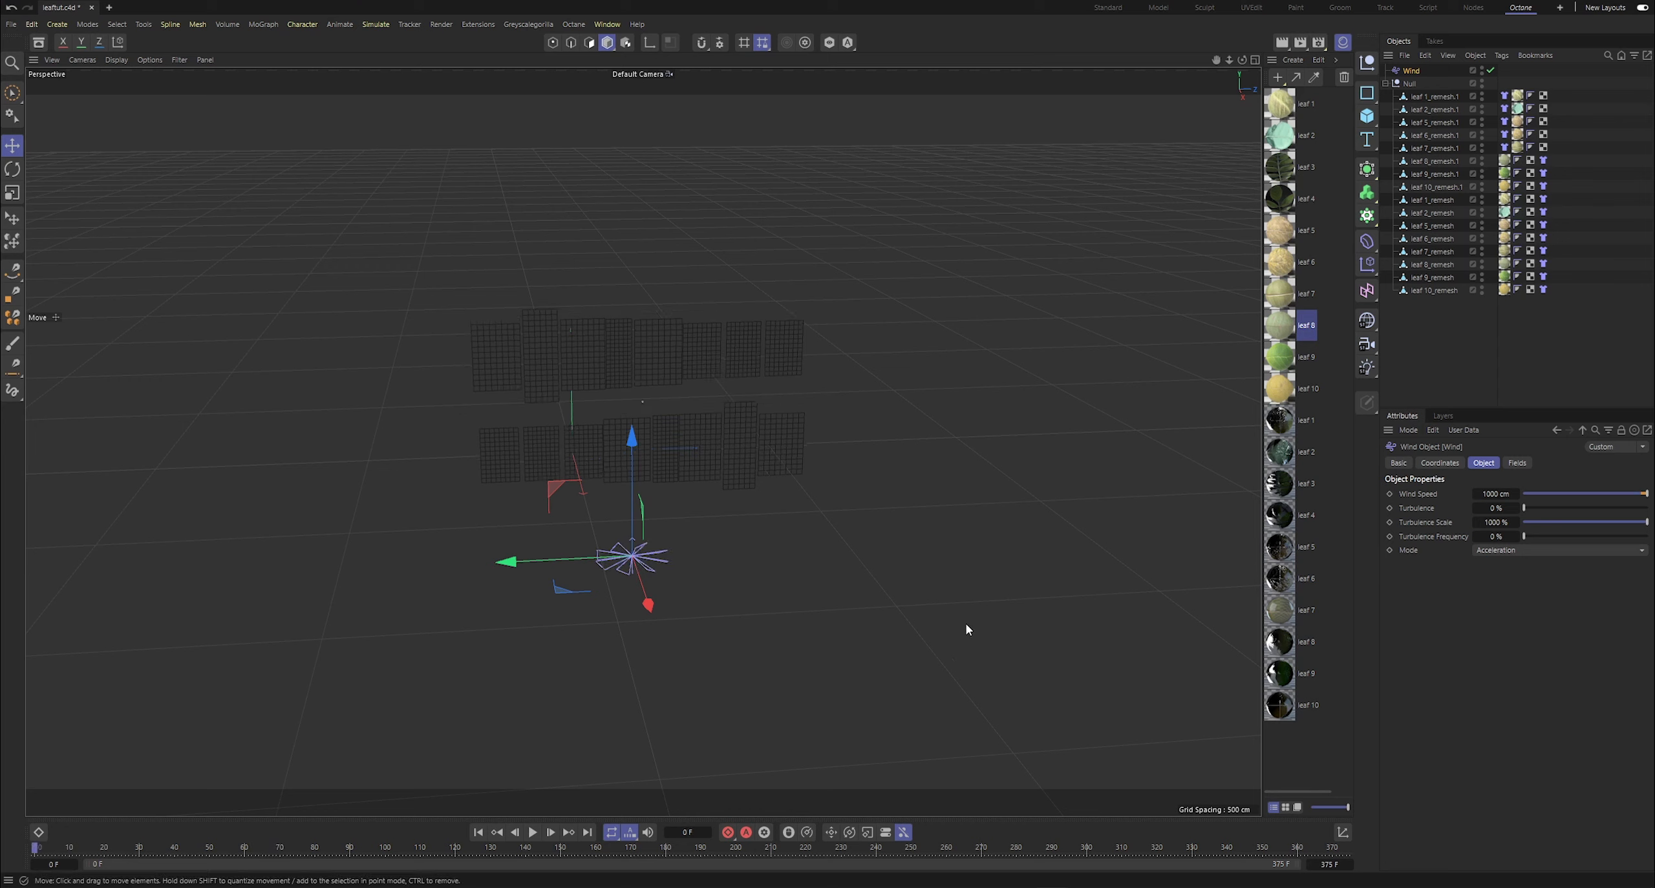
- Match the Wind Speed to gravity with 981 cm and play the simulation
left_click(1498, 494)
left_click(533, 833)
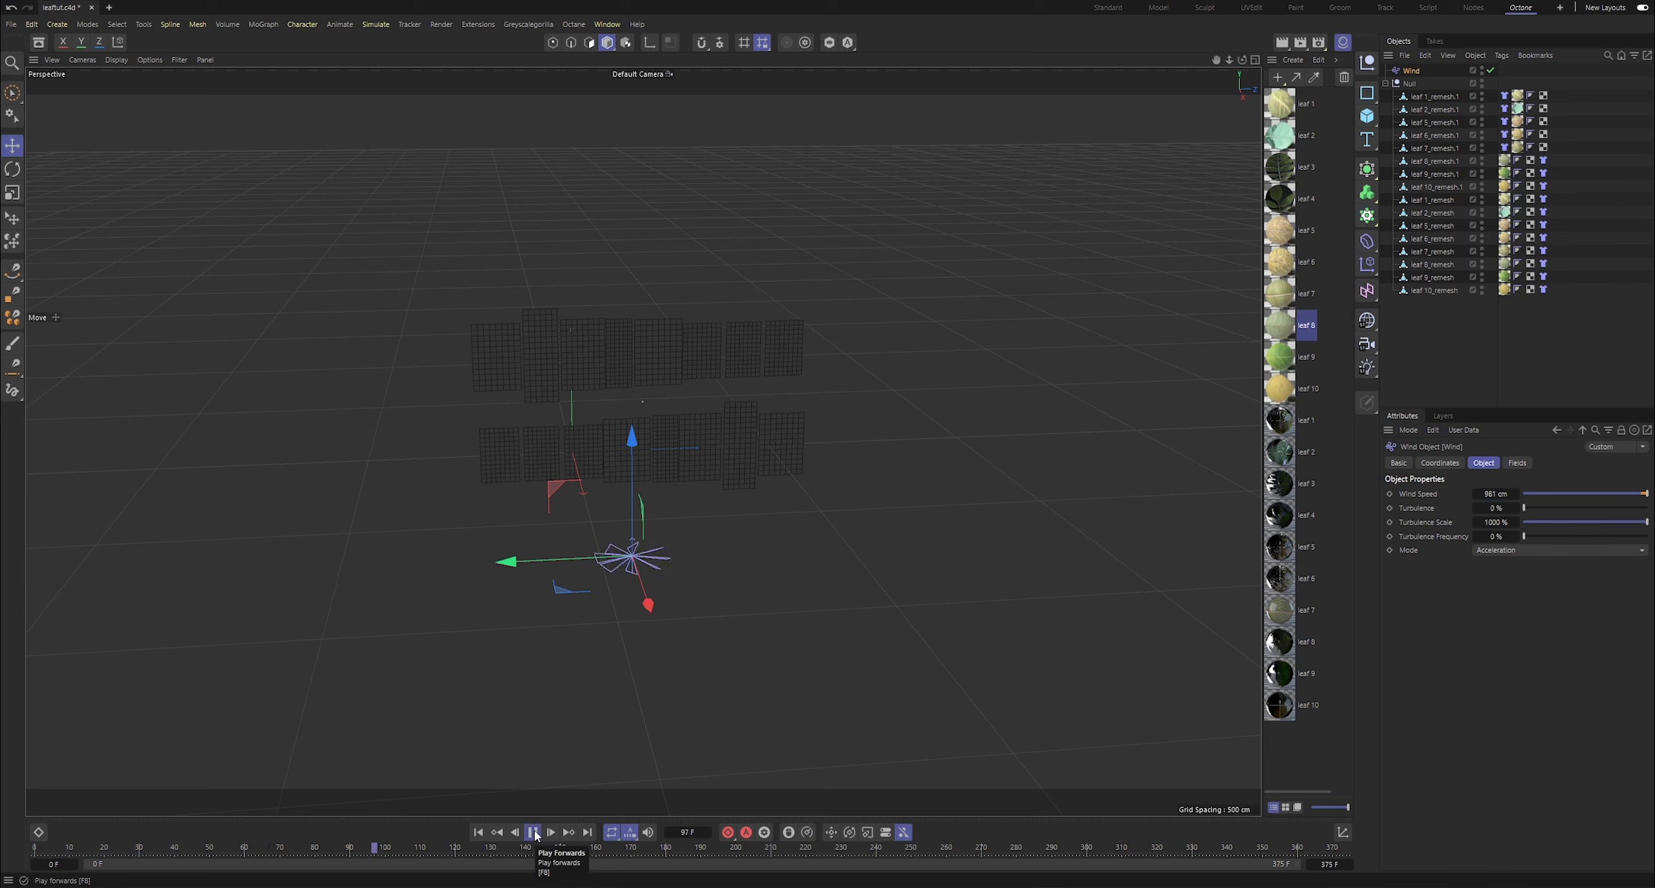
left_click(533, 833)
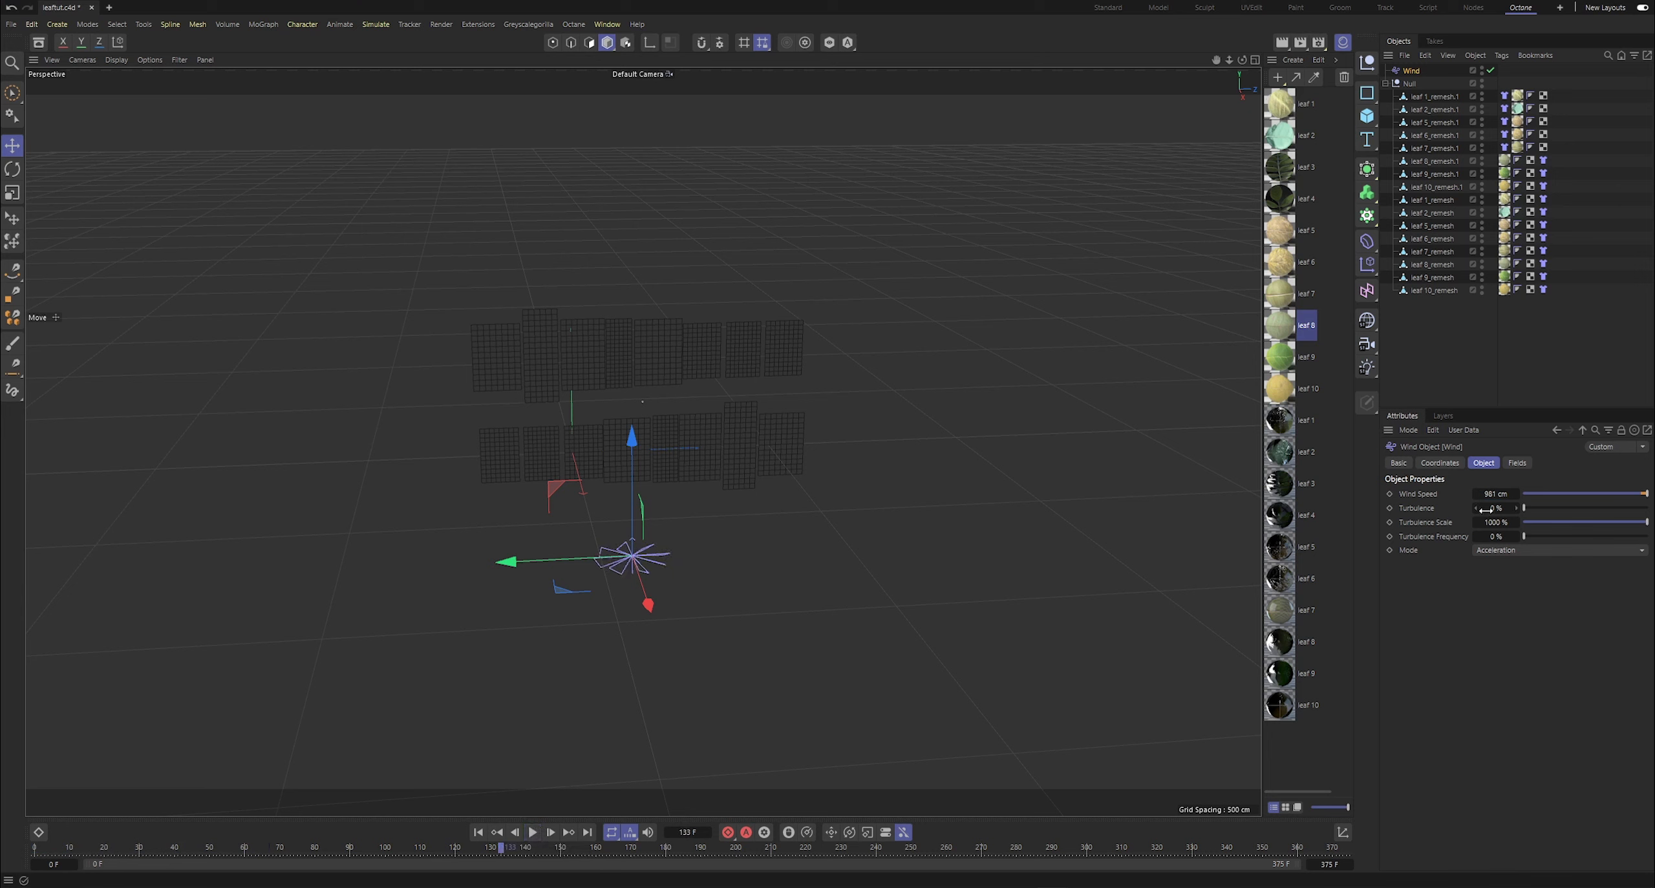
- Set the Wind Speed to 1500 cm and replay the simulation from frame 0
left_click(1506, 494)
type("1500")
left_click_drag(436, 848, 2, 804)
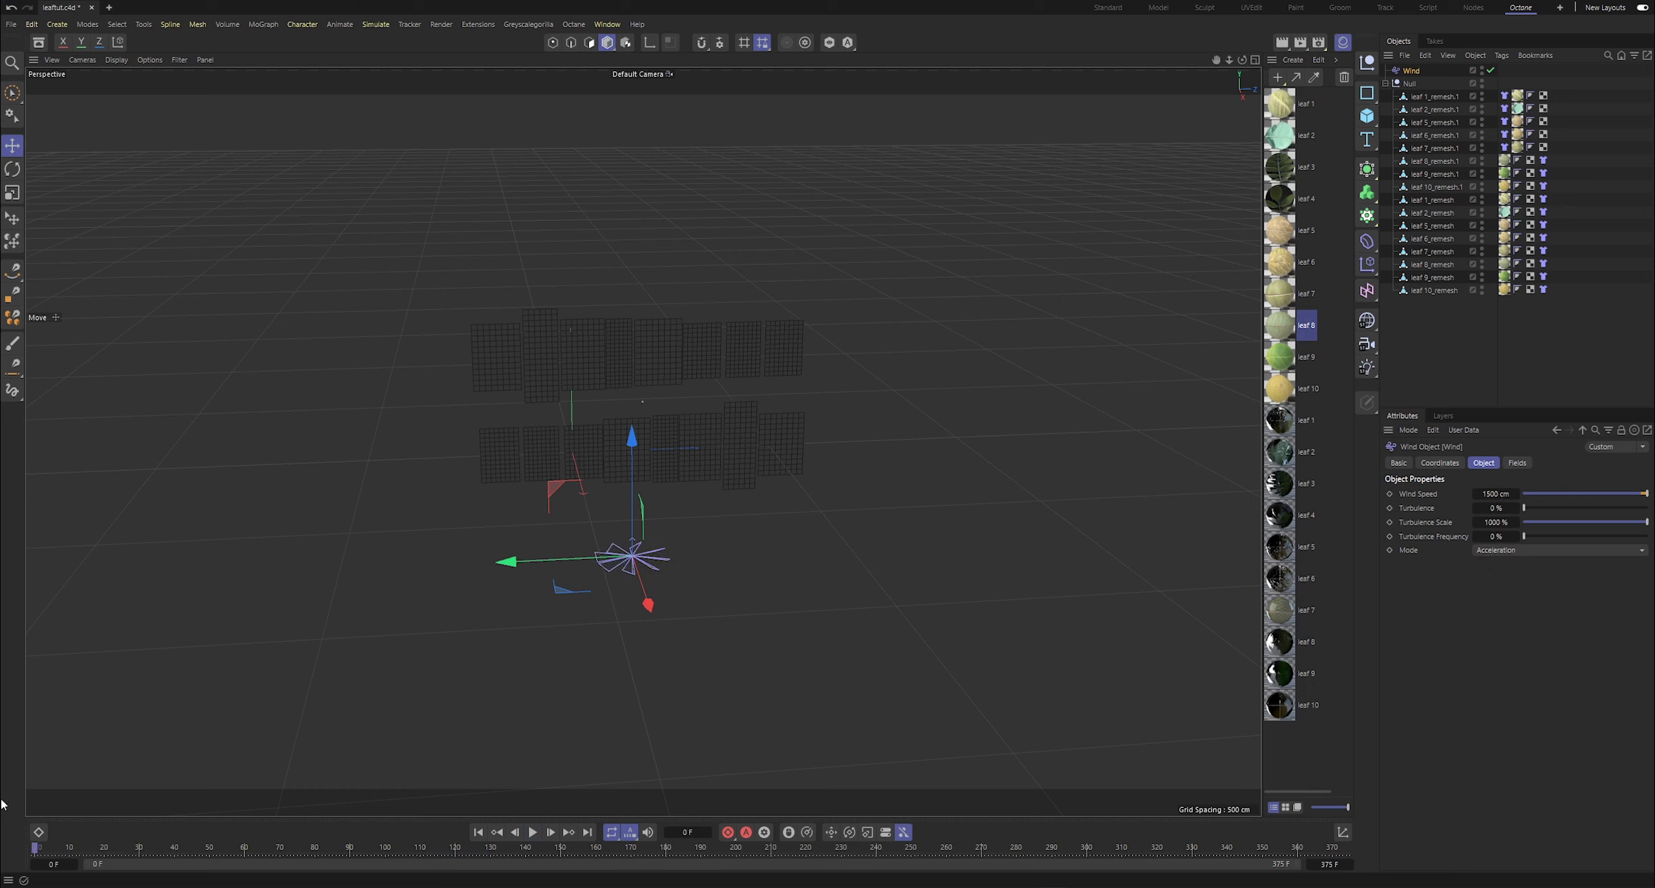
left_click(532, 833)
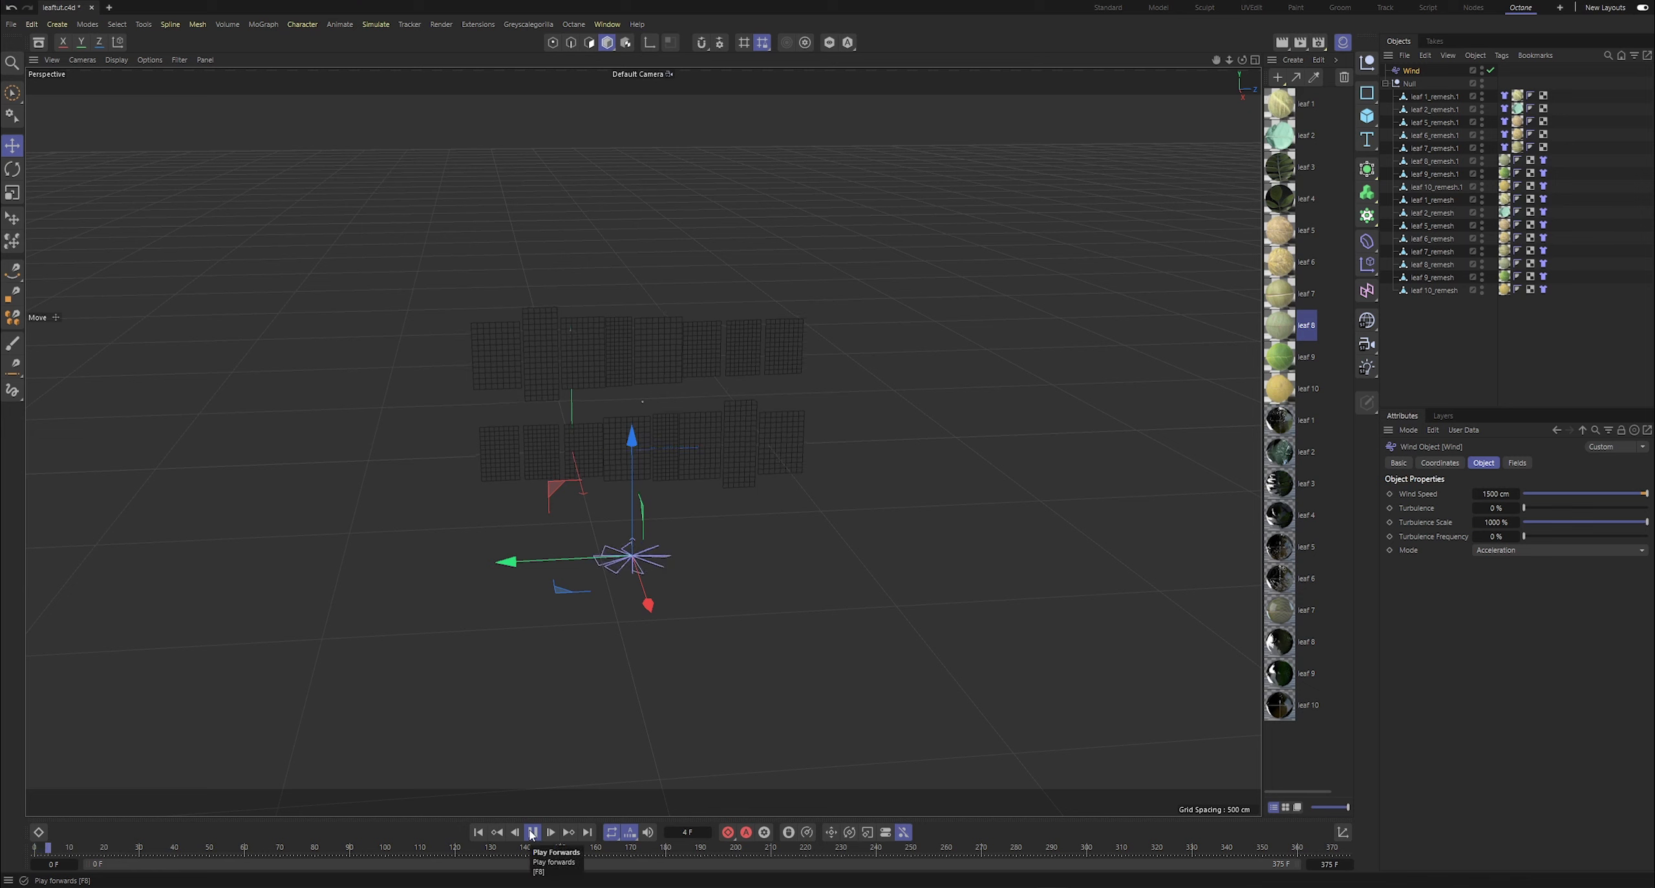
- Set the Wind Speed to 2500 cm, return to frame 0 and save the project
left_click(1507, 494)
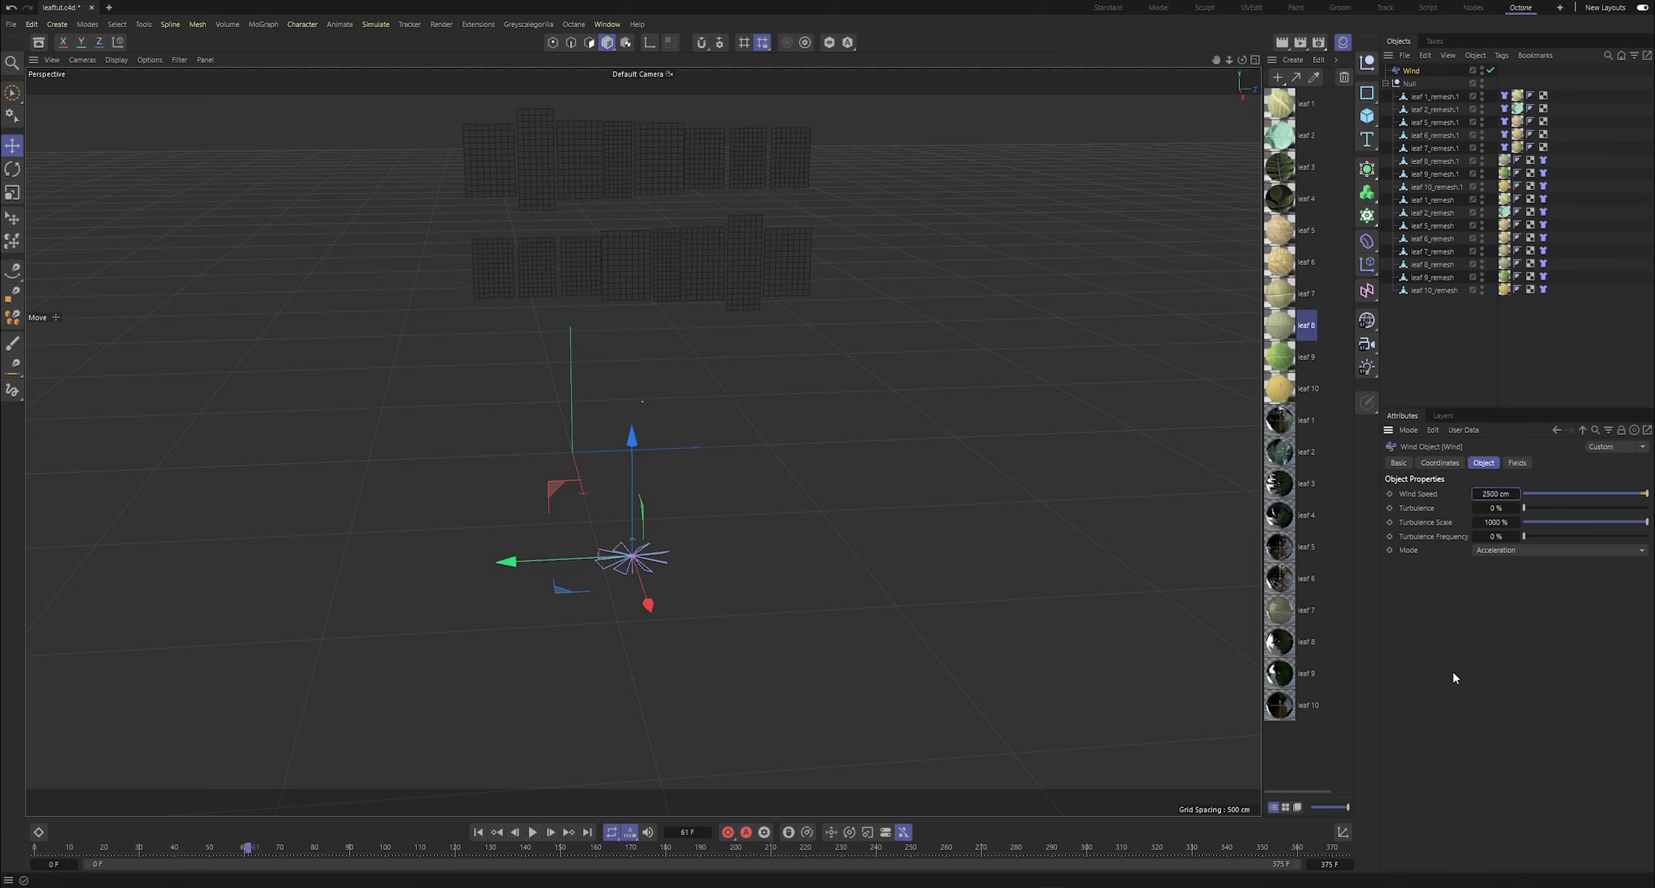
left_click(1463, 346)
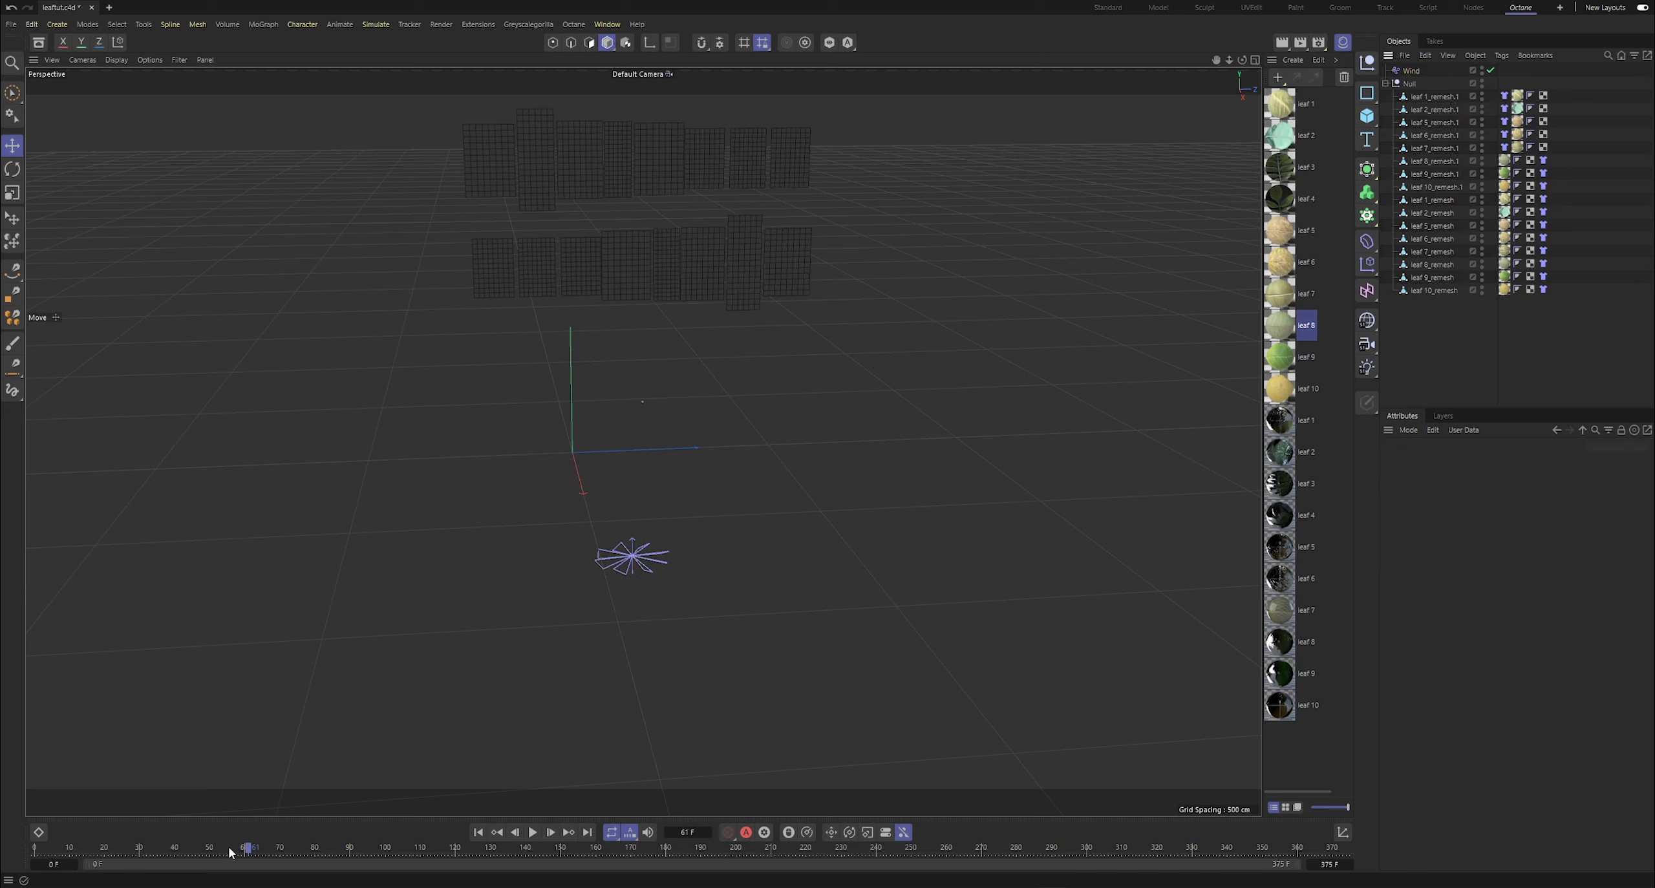
left_click_drag(229, 847, 35, 848)
key("ctrl+s")
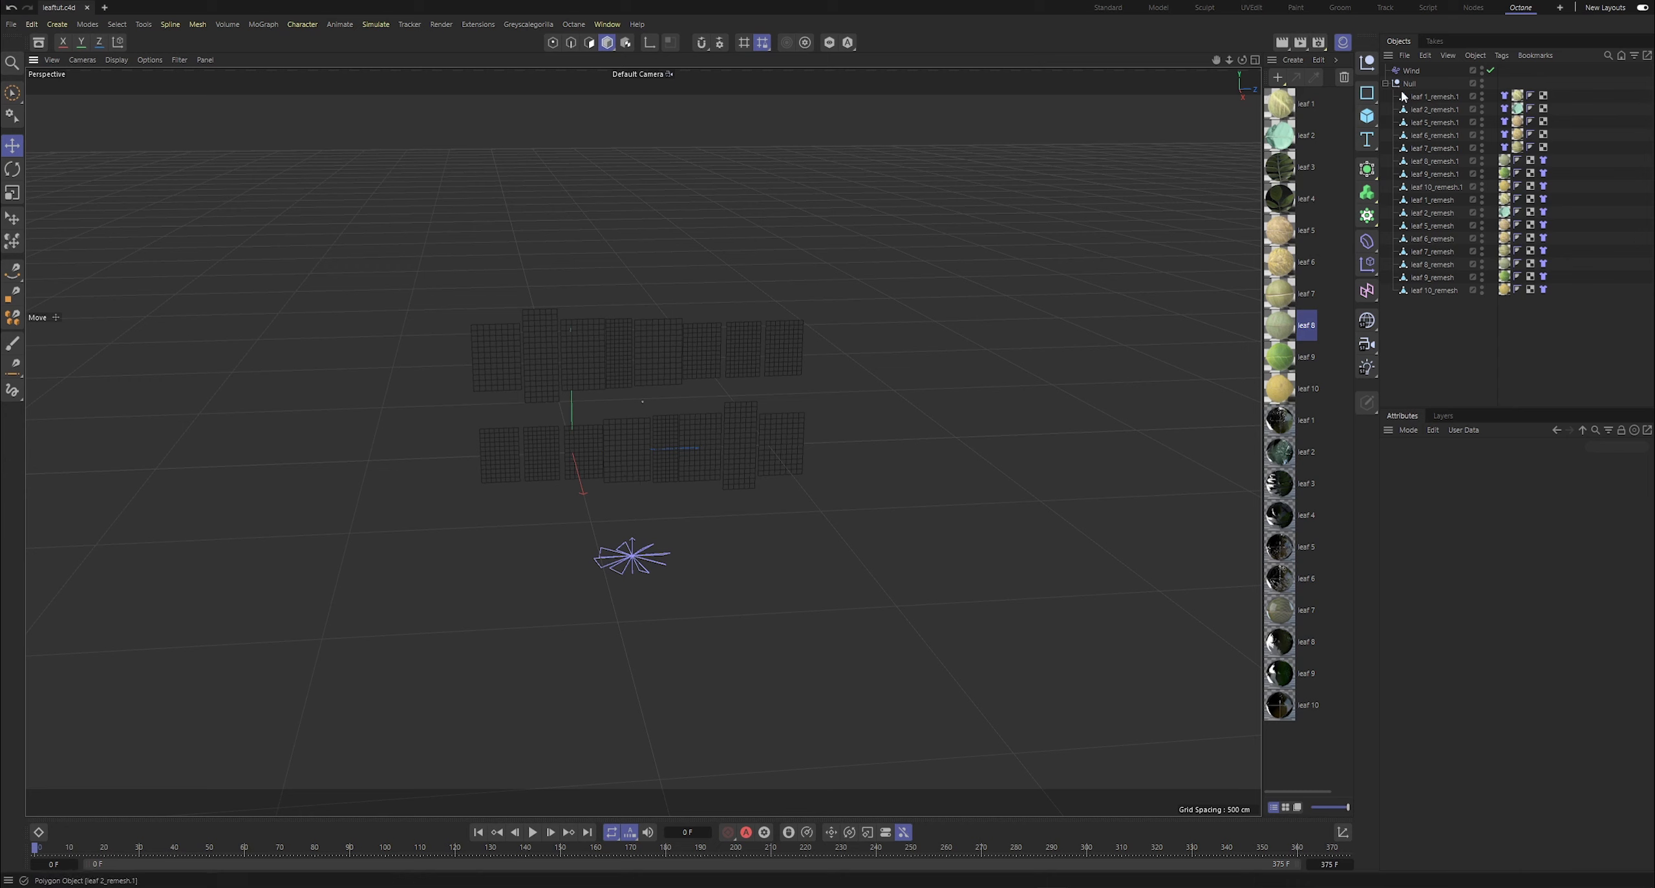
- Keyframe the Wind object's Wind Speed at frame 0
left_click(1412, 70)
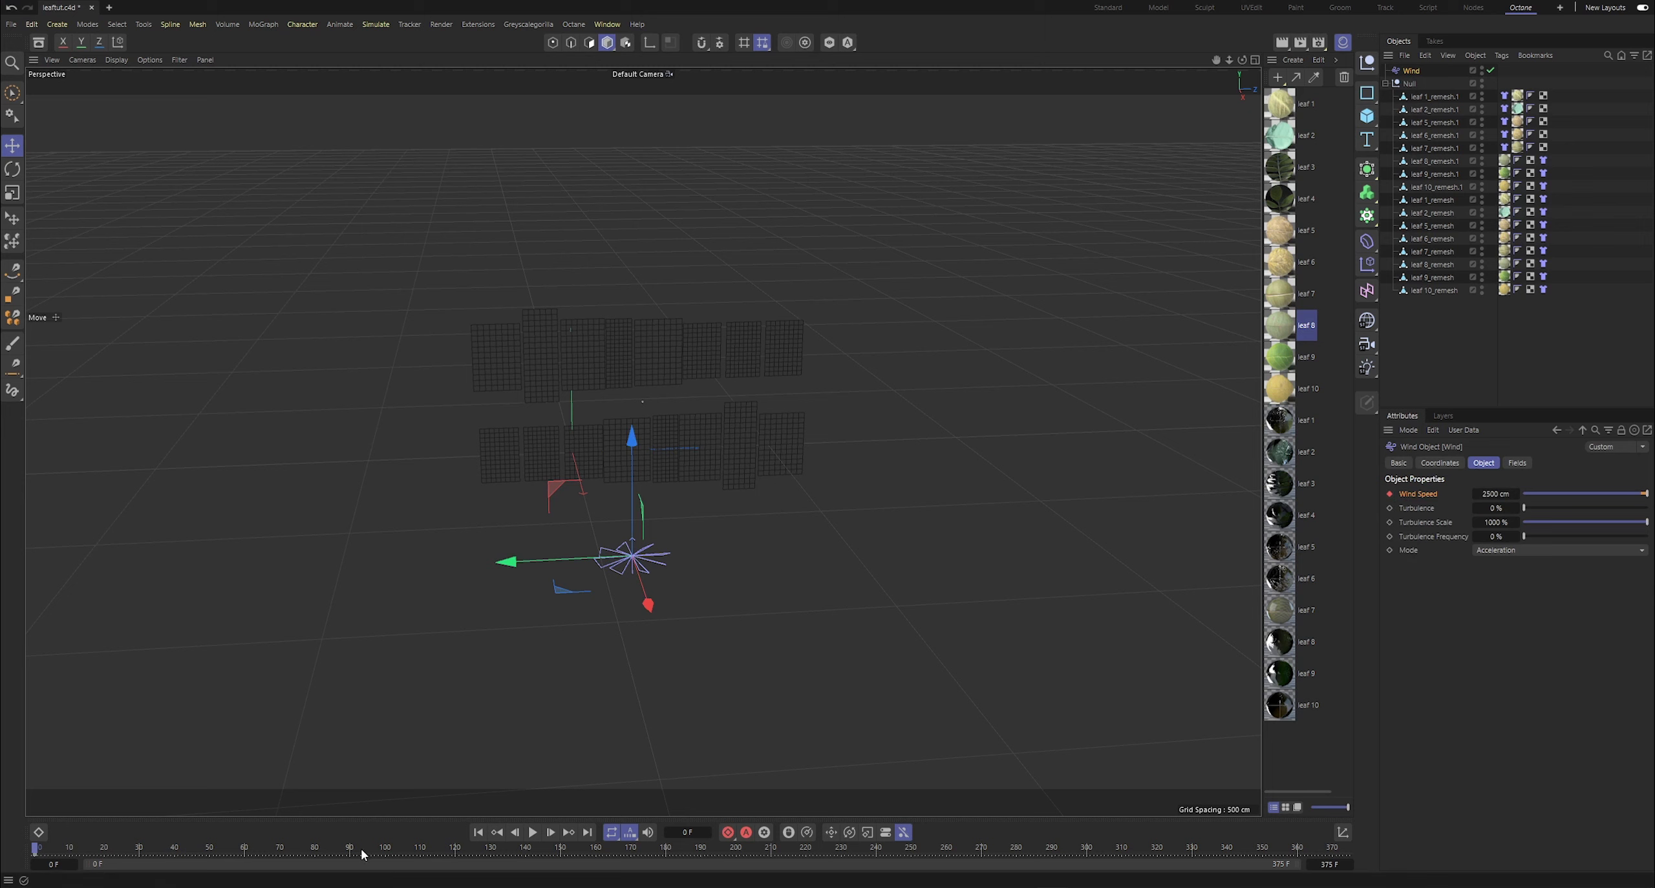
- Add a second keyframe with a changed Wind Speed at frame 104 and return to frame 0
left_click_drag(362, 855, 399, 855)
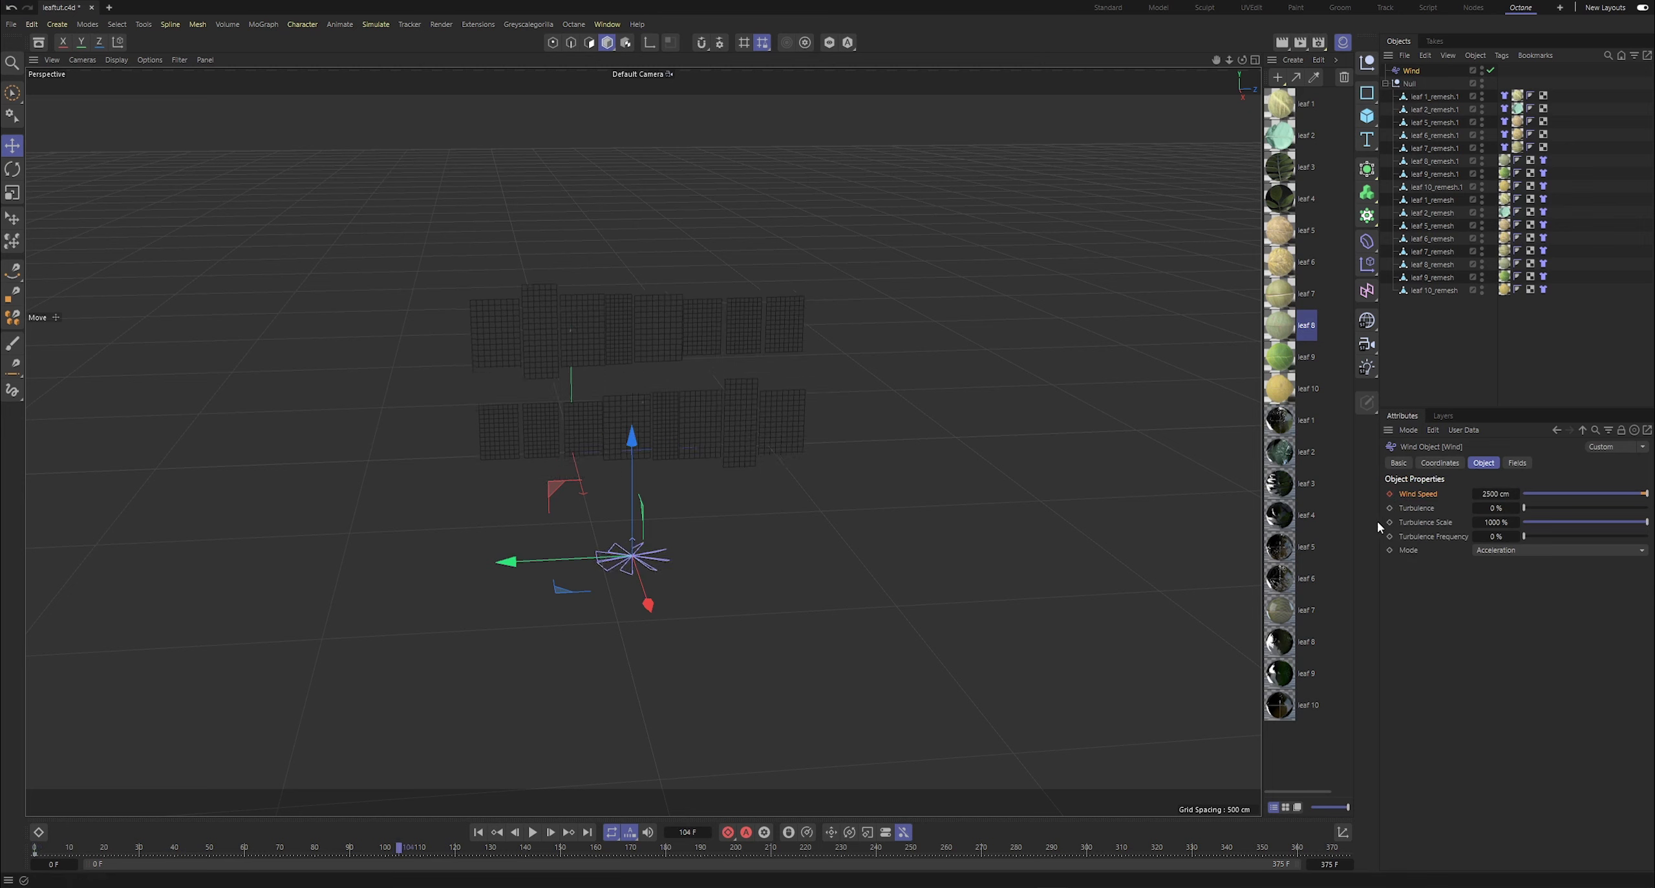
left_click_drag(1497, 497, 1515, 627)
left_click_drag(385, 854, 4, 781)
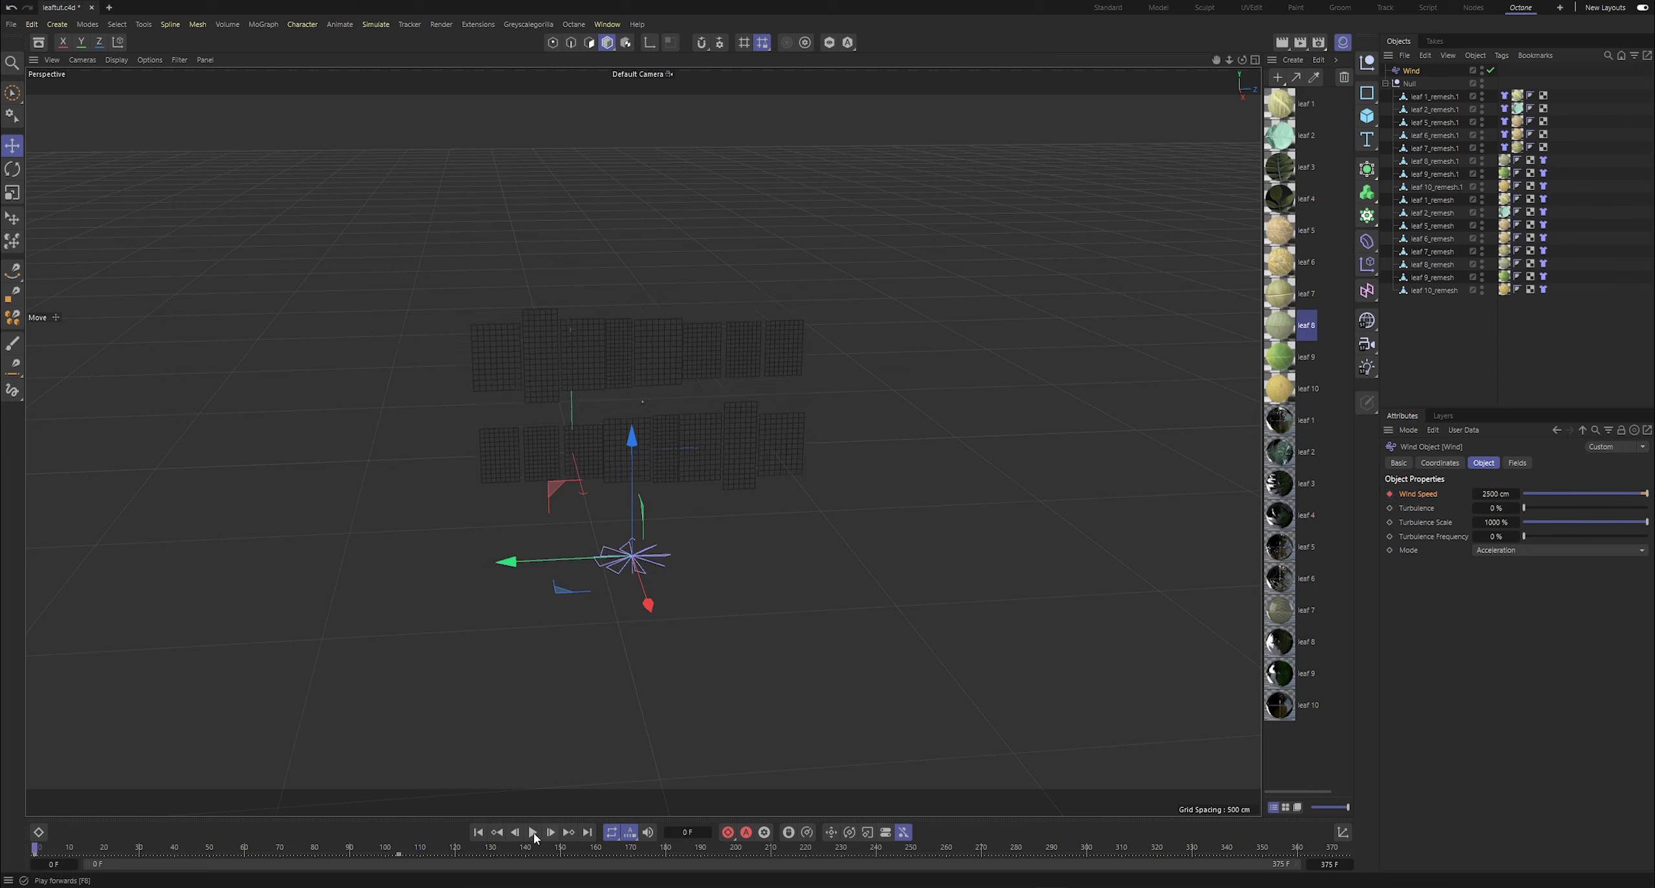
- Replay the simulation to check the wind drop-off, return to frame 0 and save the project
left_click(1536, 334)
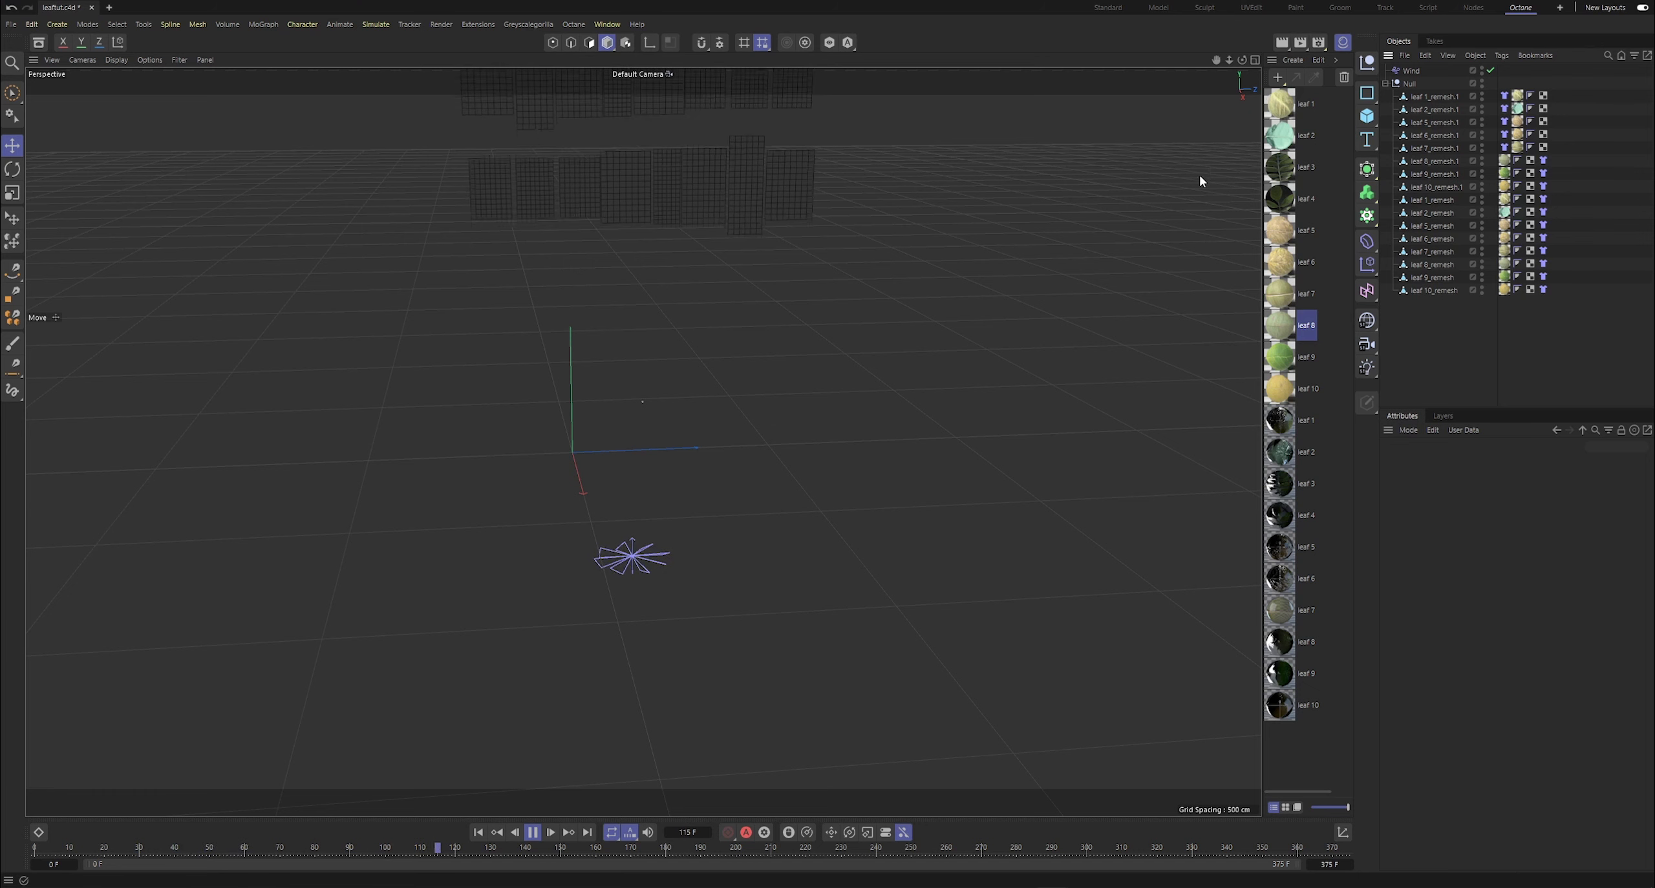
left_click_drag(354, 849, 26, 813)
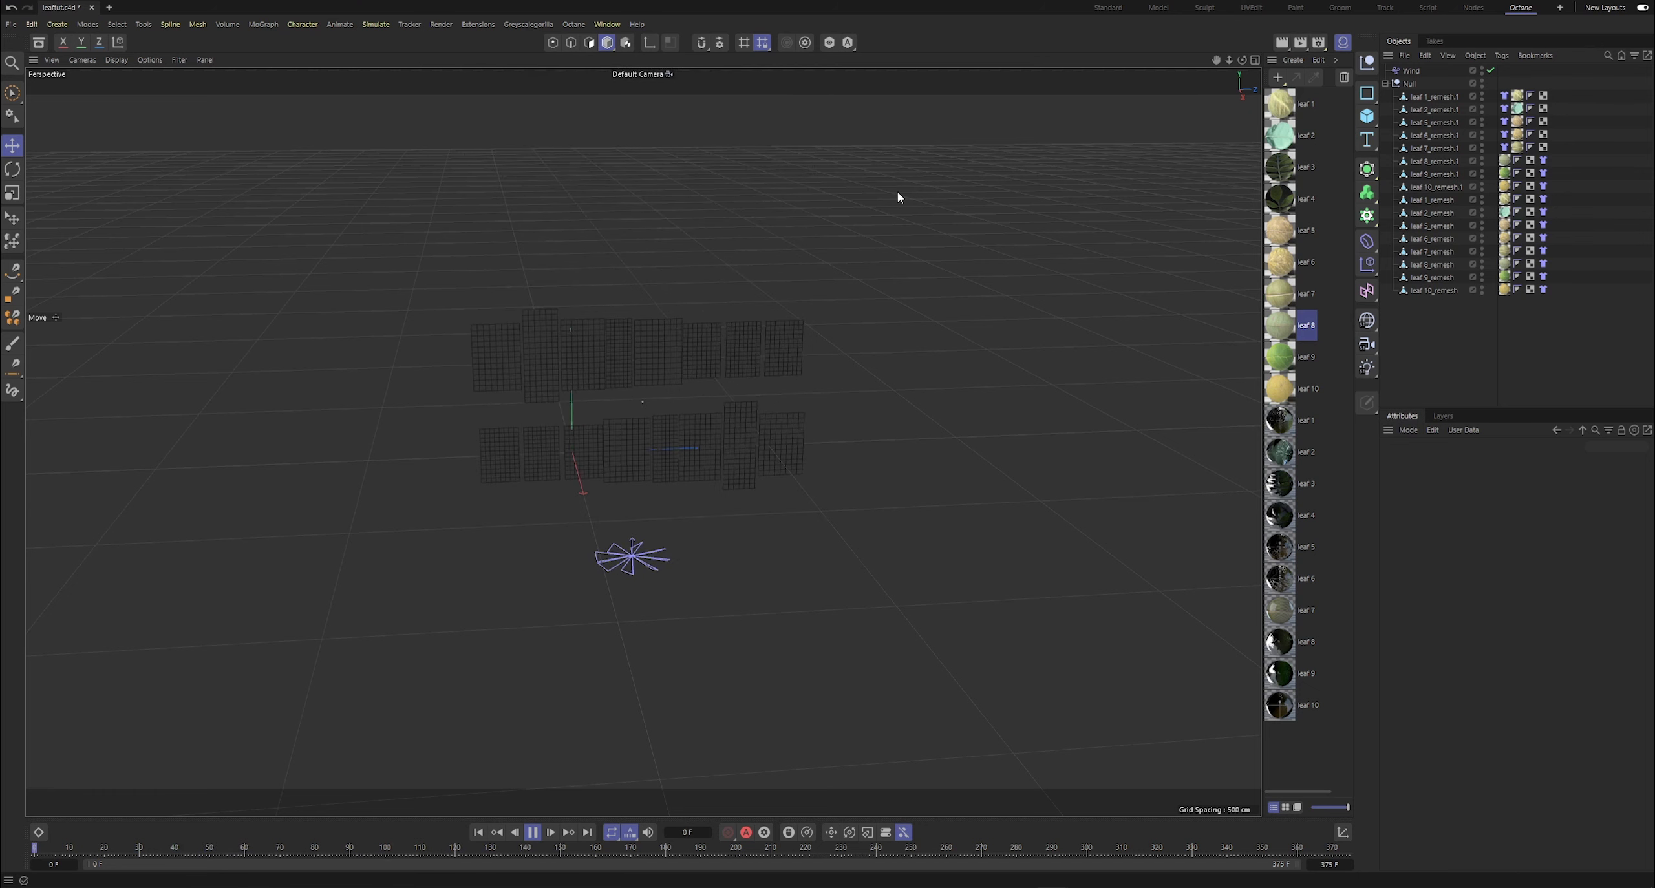
left_click_drag(1239, 63, 1234, 59)
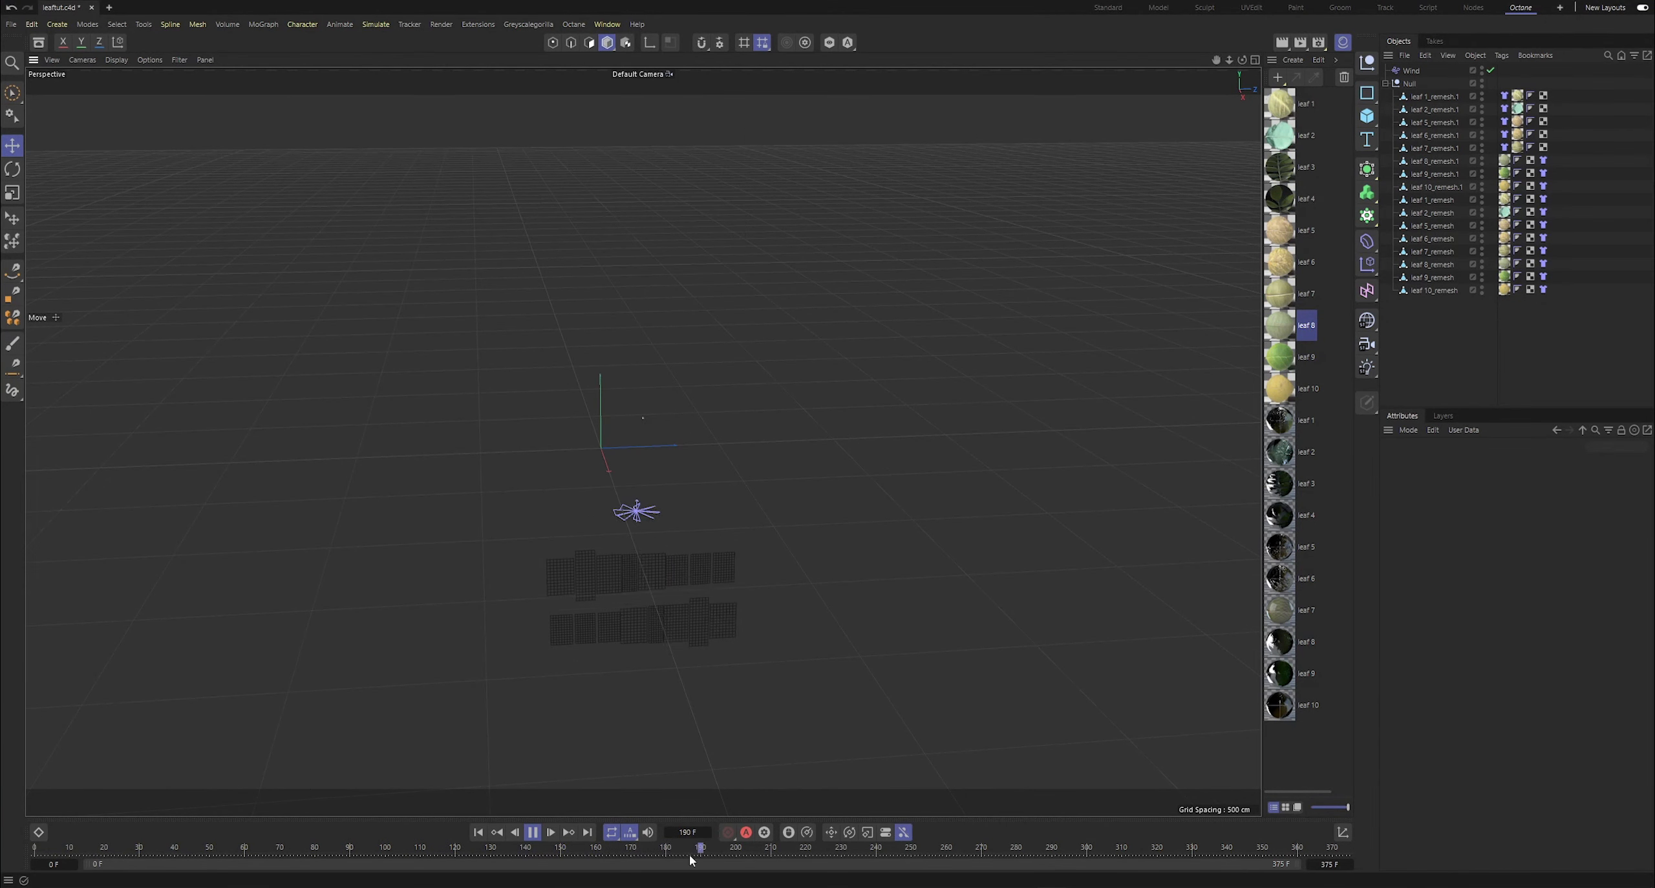
left_click_drag(482, 846, 3, 794)
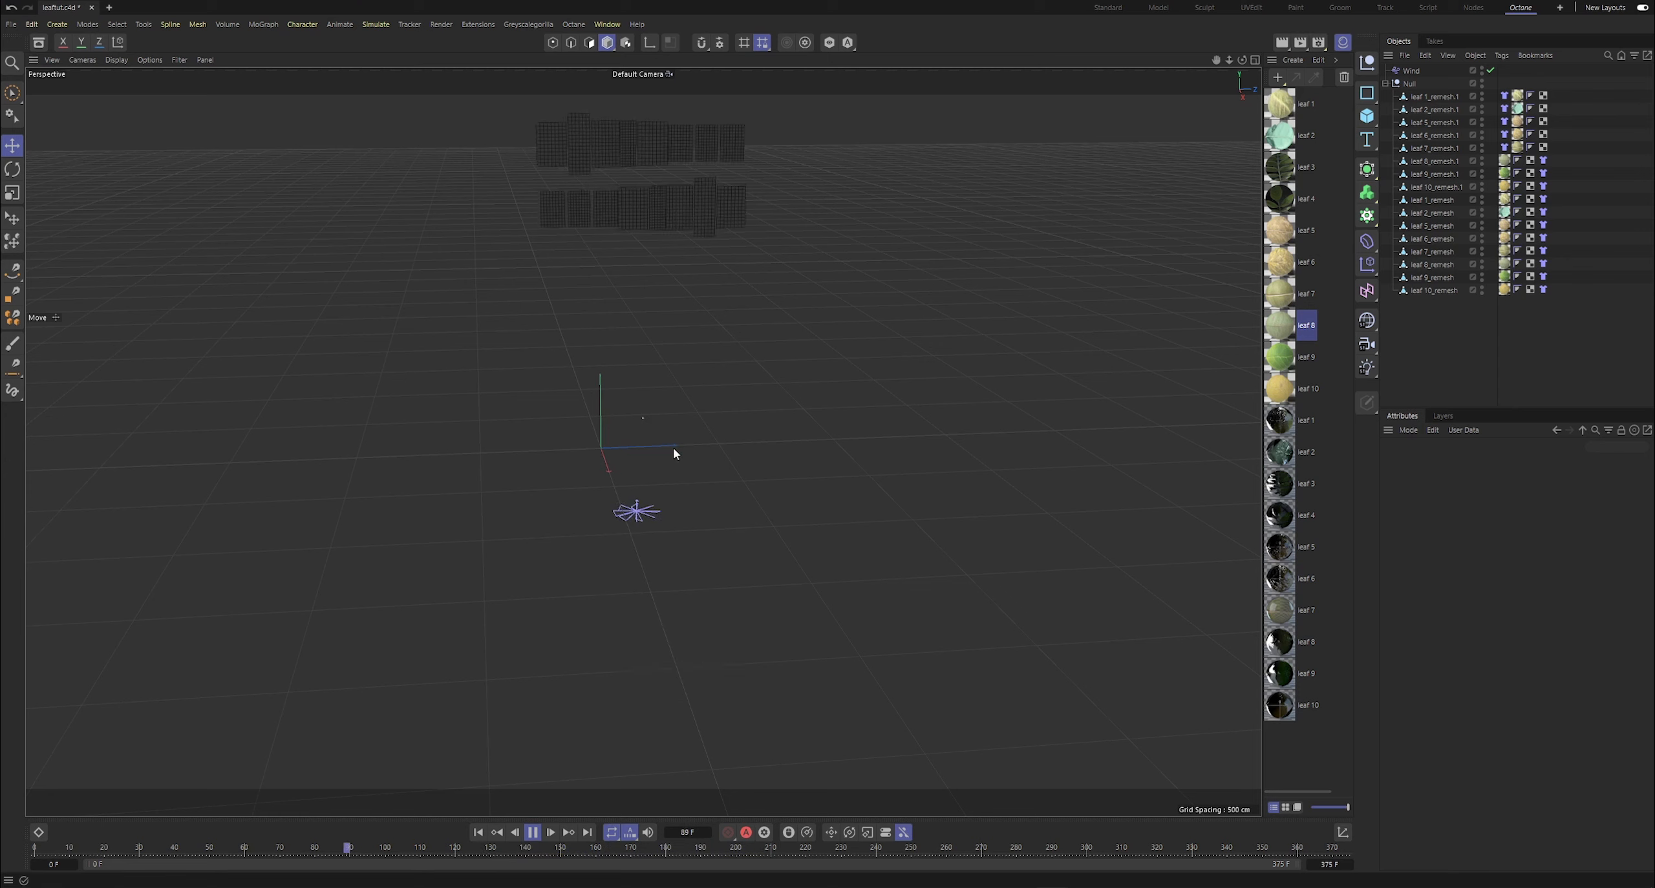
key("space")
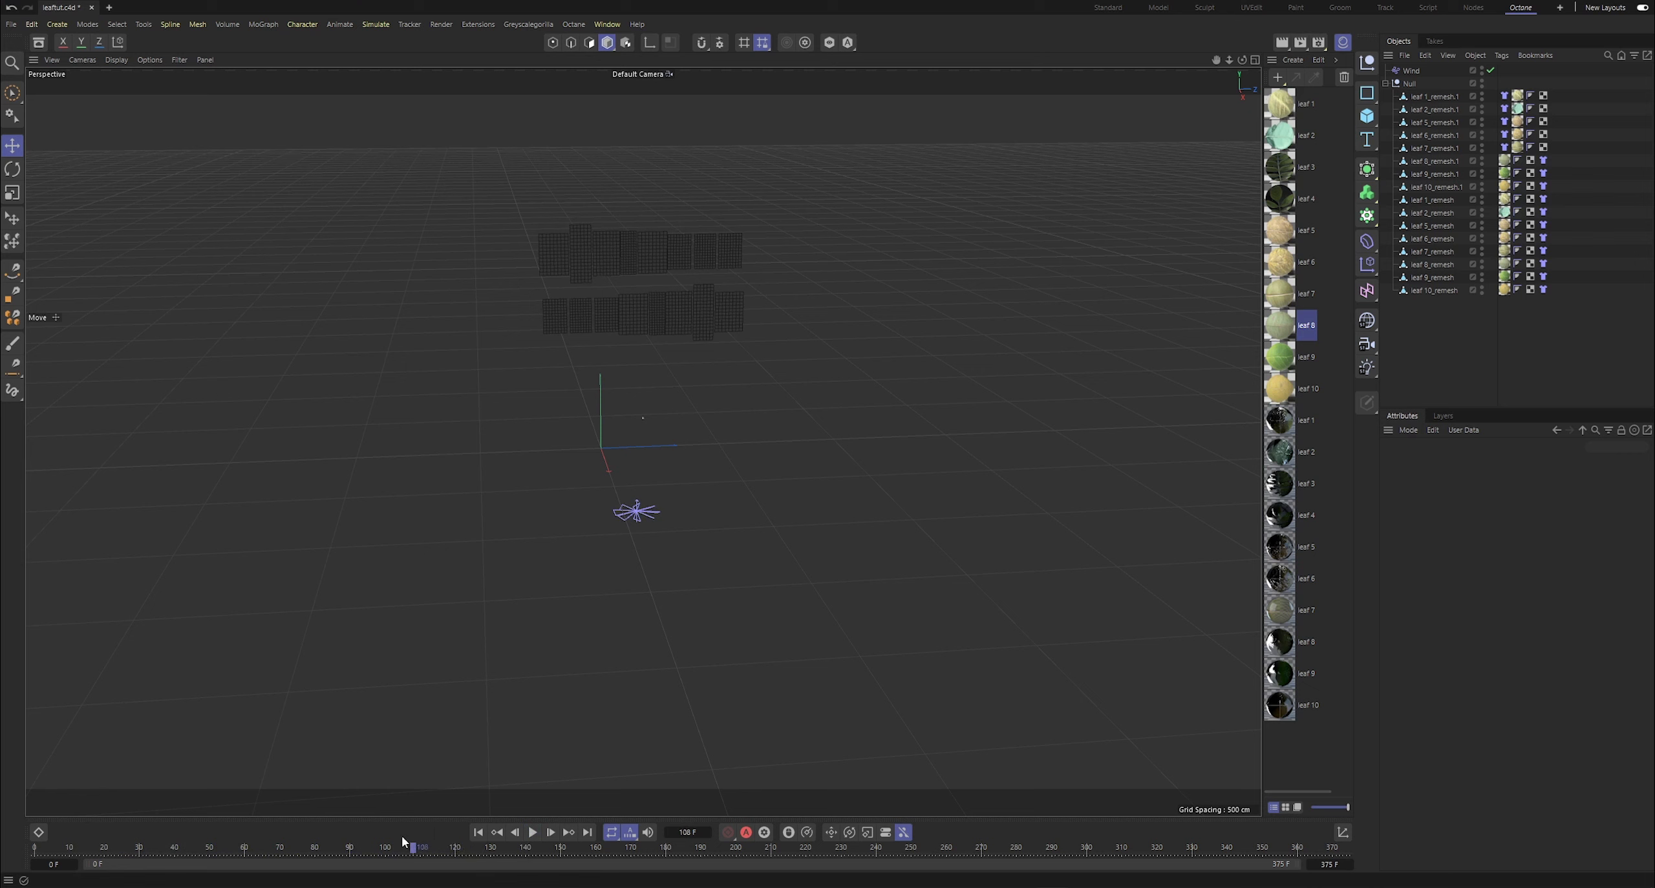
key("shift+f")
key("ctrl+s")
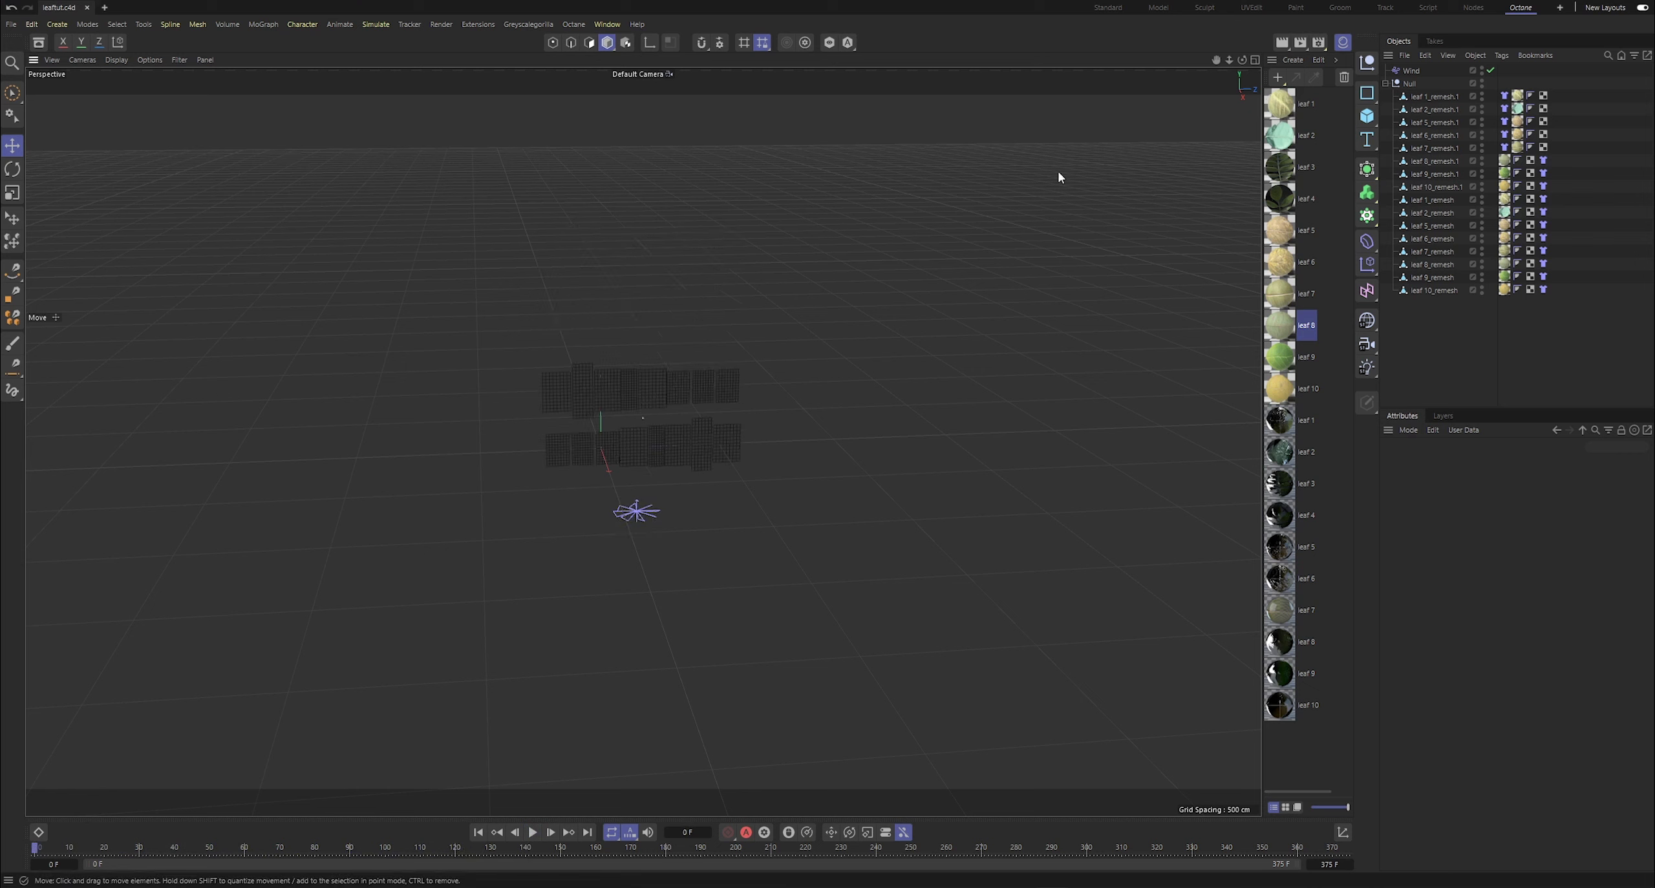
- Add a Turbulence force to the scene
left_click(1411, 72)
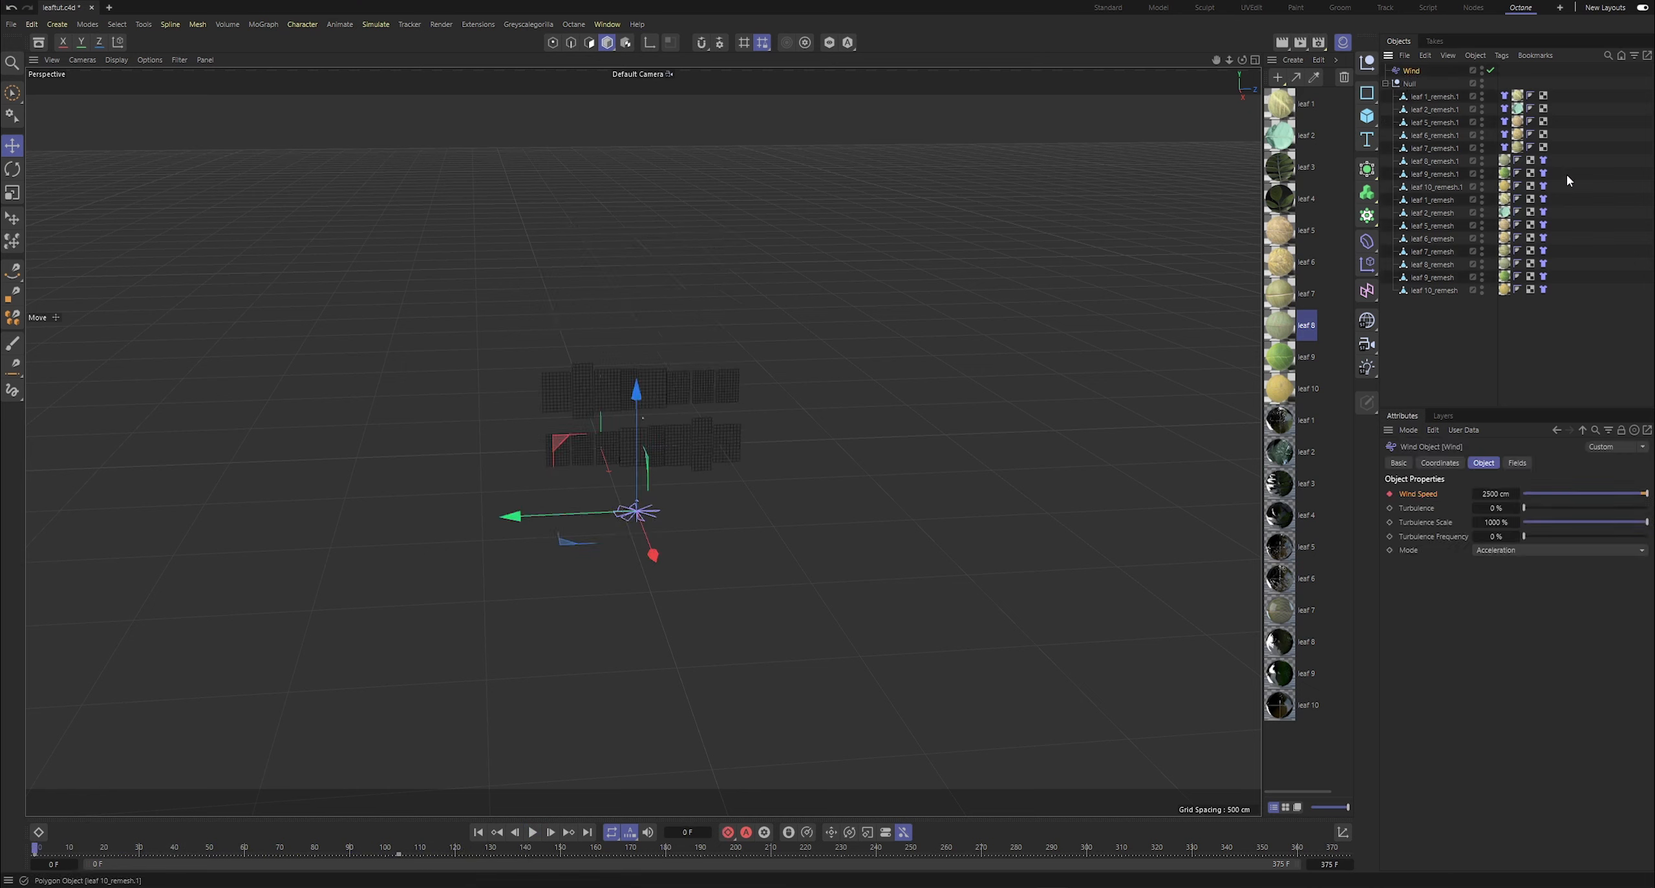
left_click(1560, 258)
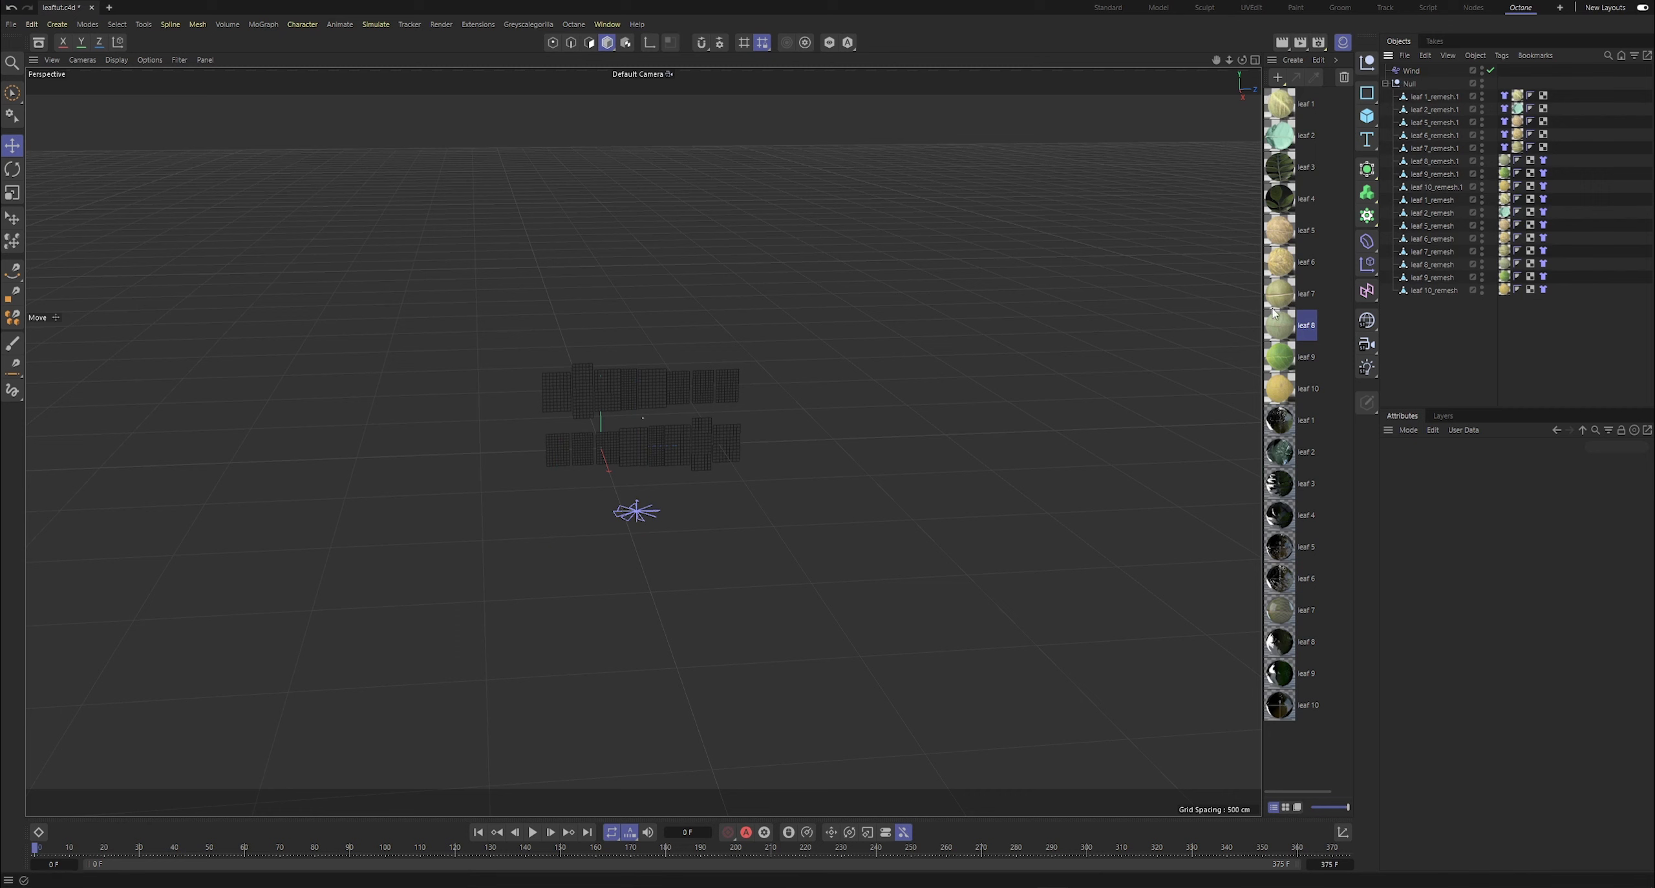
left_click(375, 29)
mouse_move(399, 45)
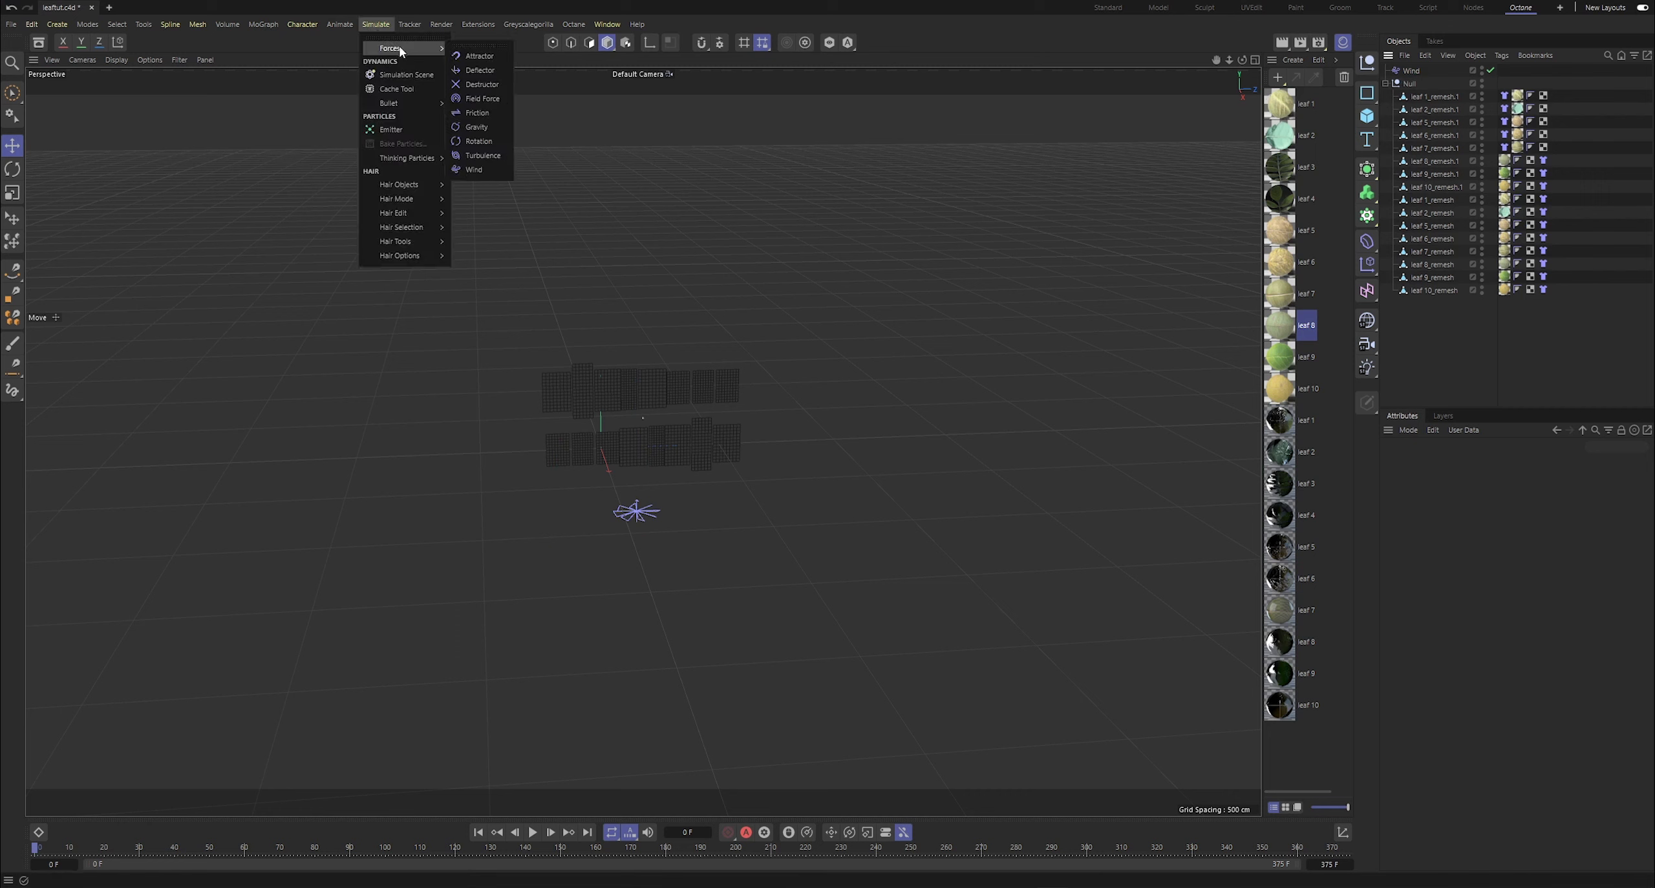
left_click(478, 150)
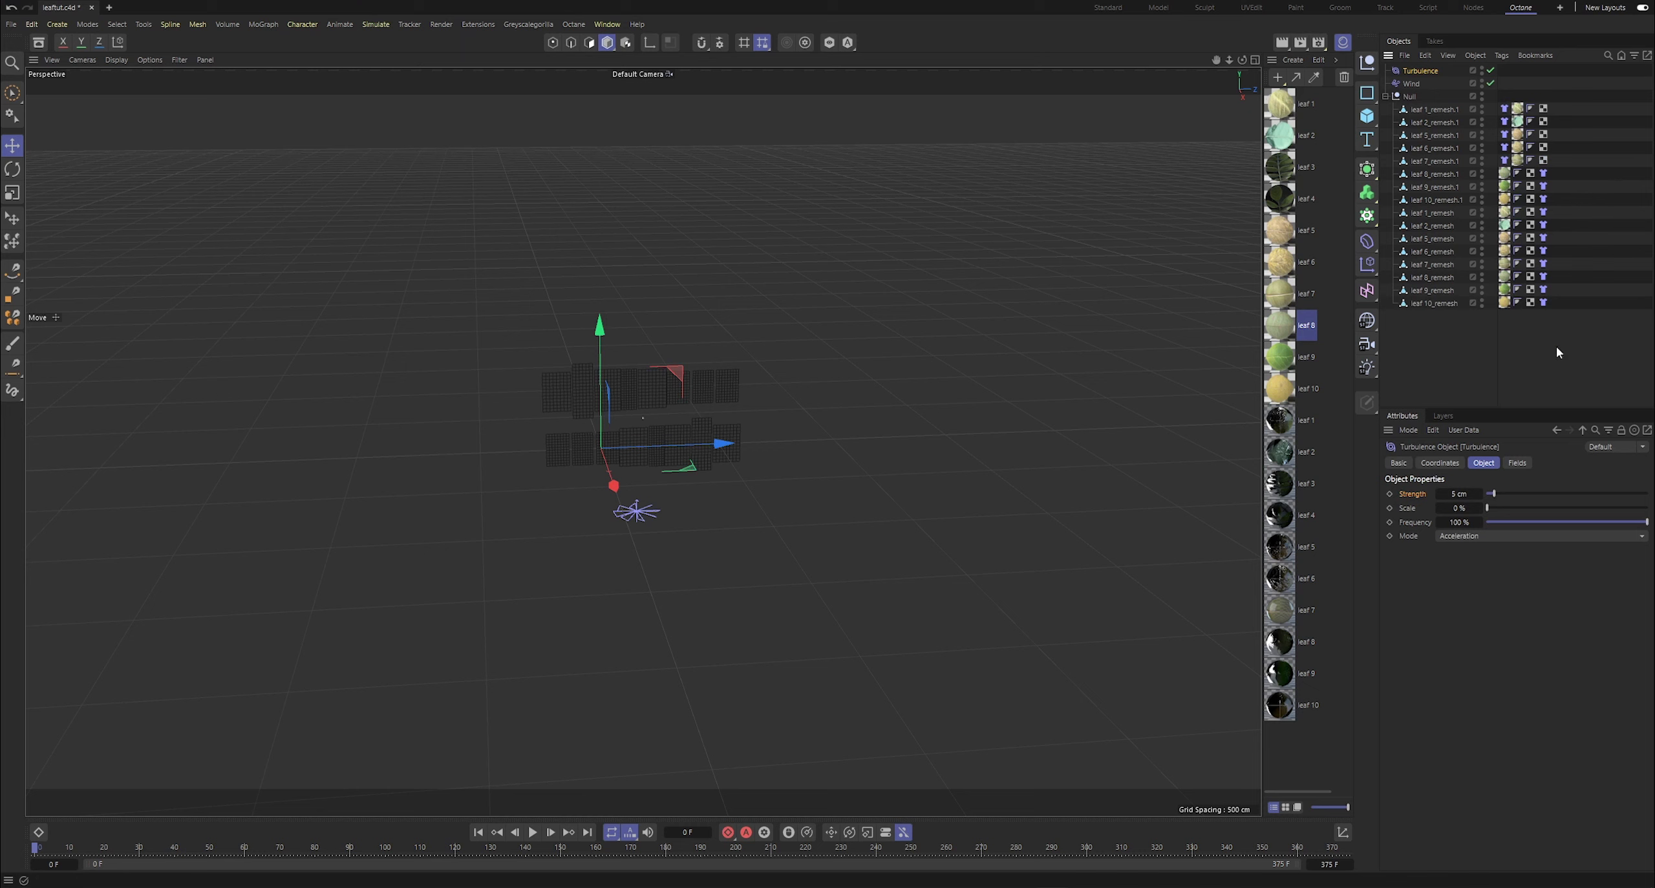
- Select the Cloth tags of all sixteen leaf objects and add the Turbulence object to their Forces list
left_click_drag(1557, 347, 1543, 176)
left_click(1505, 161, "ctrl")
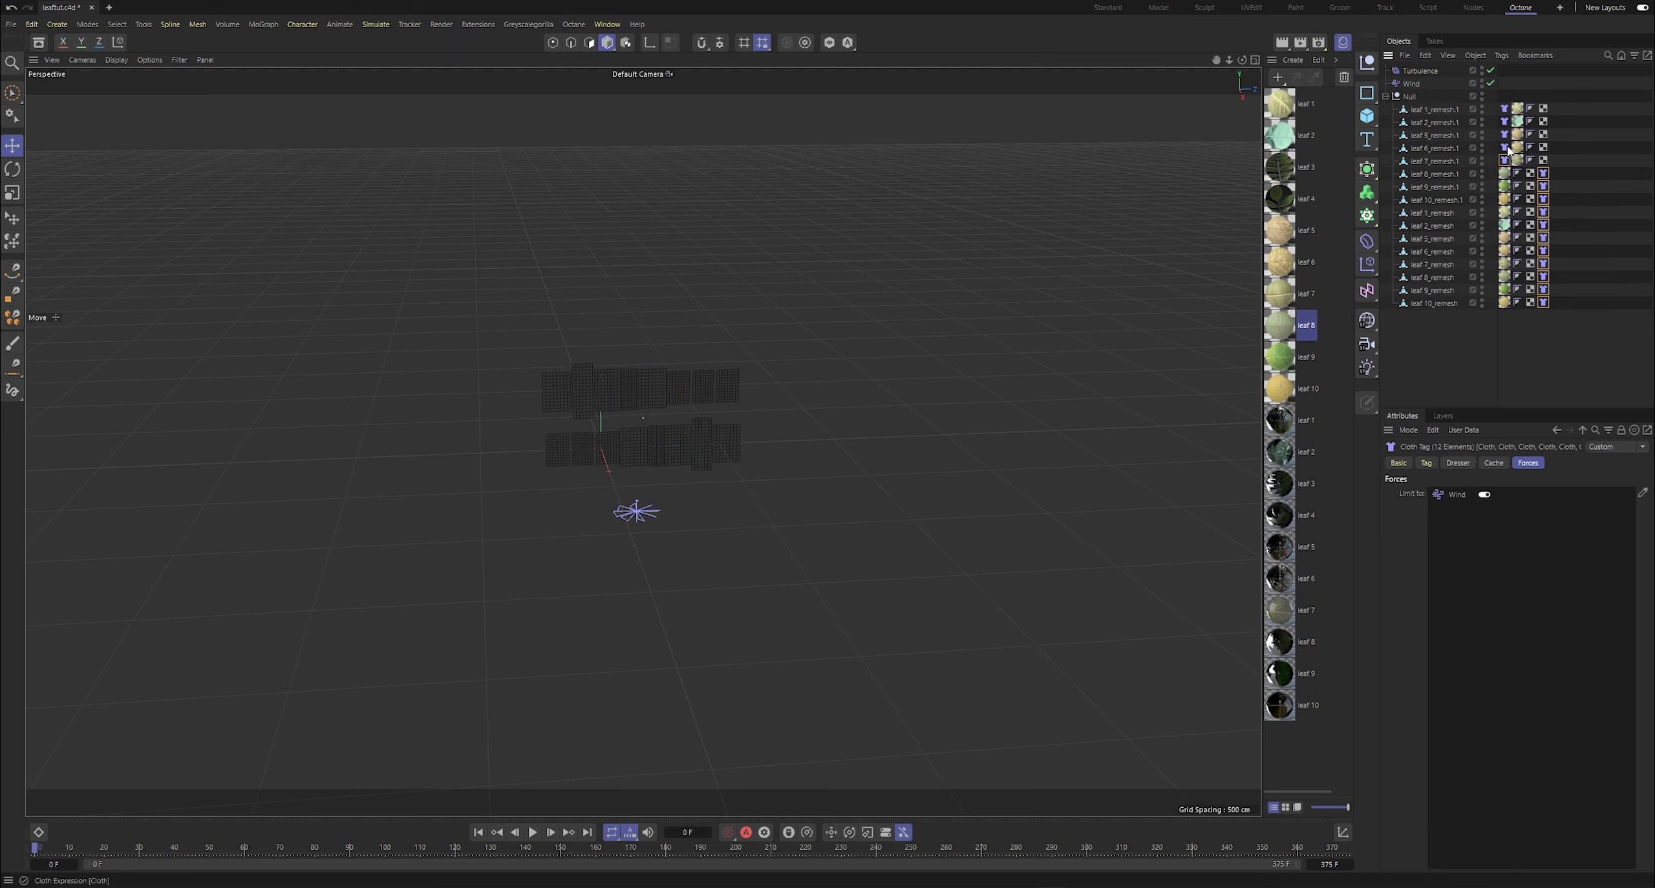
left_click(1505, 109, "ctrl")
left_click_drag(1419, 71, 1507, 560)
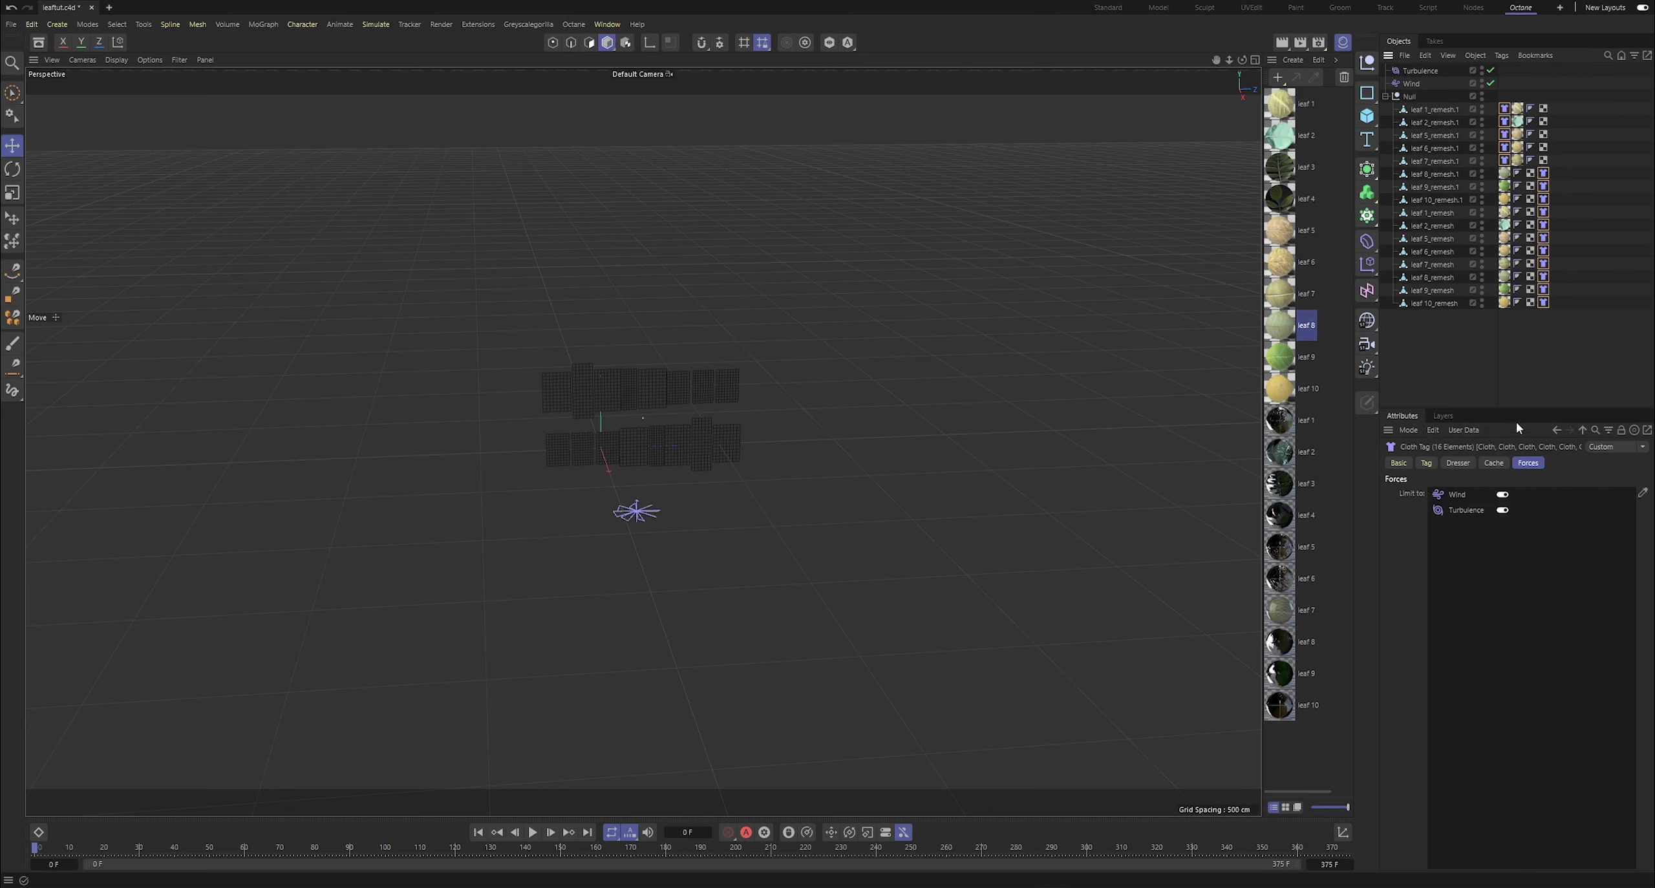
- Set the Turbulence Strength to 100 cm and Scale to 25 %, and play the simulation
left_click(1423, 70)
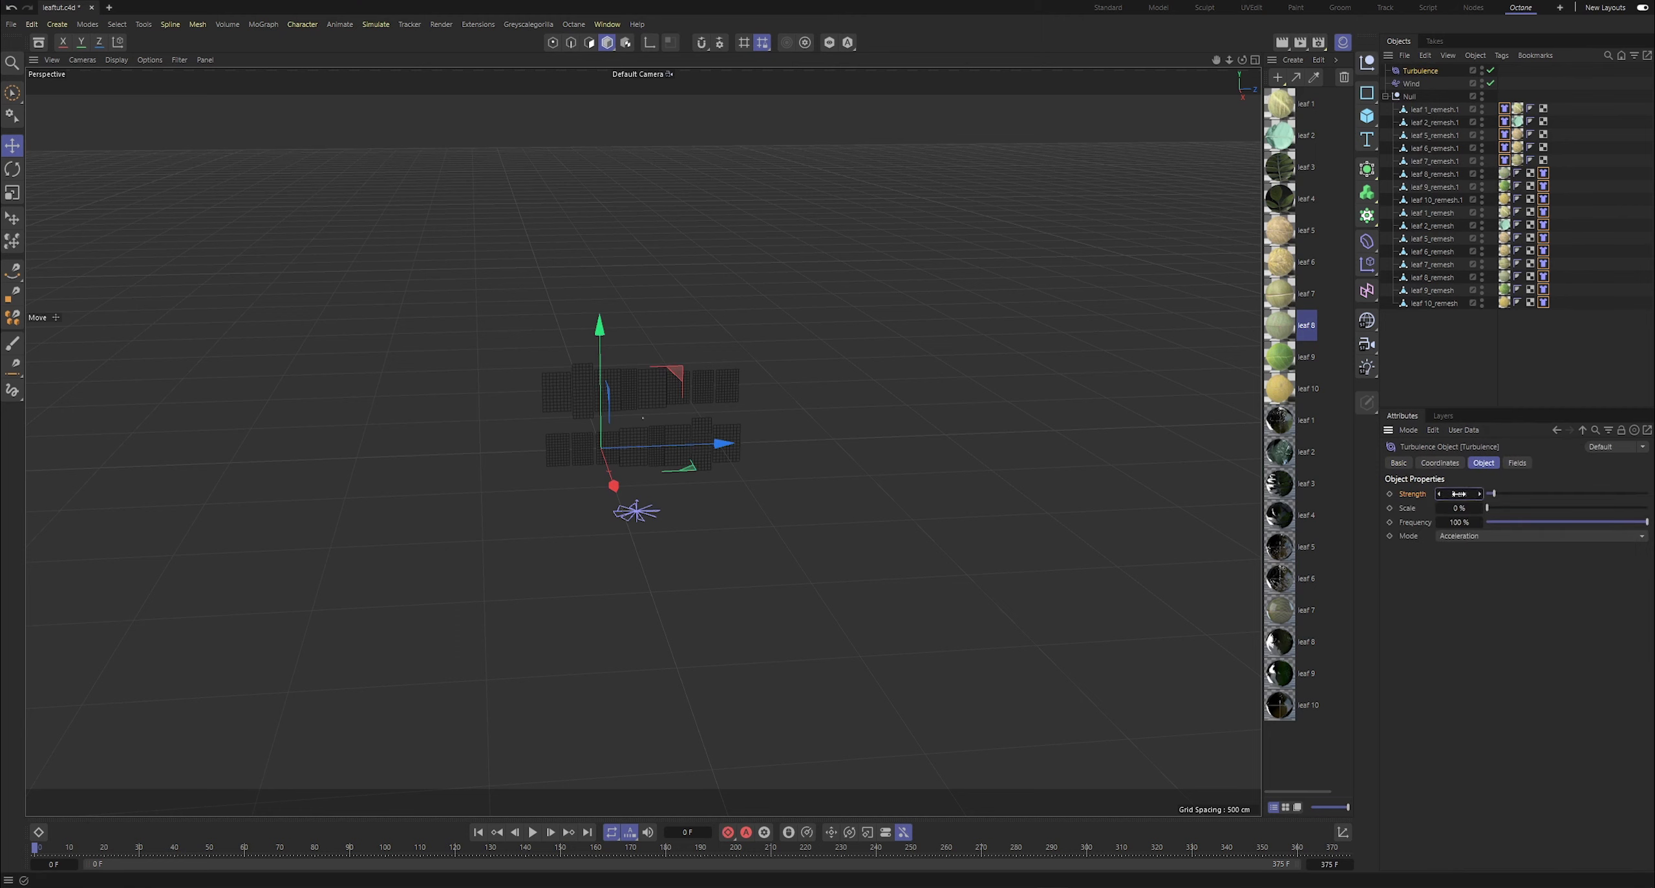
type("100")
key("Return")
left_click(1463, 510)
type("25")
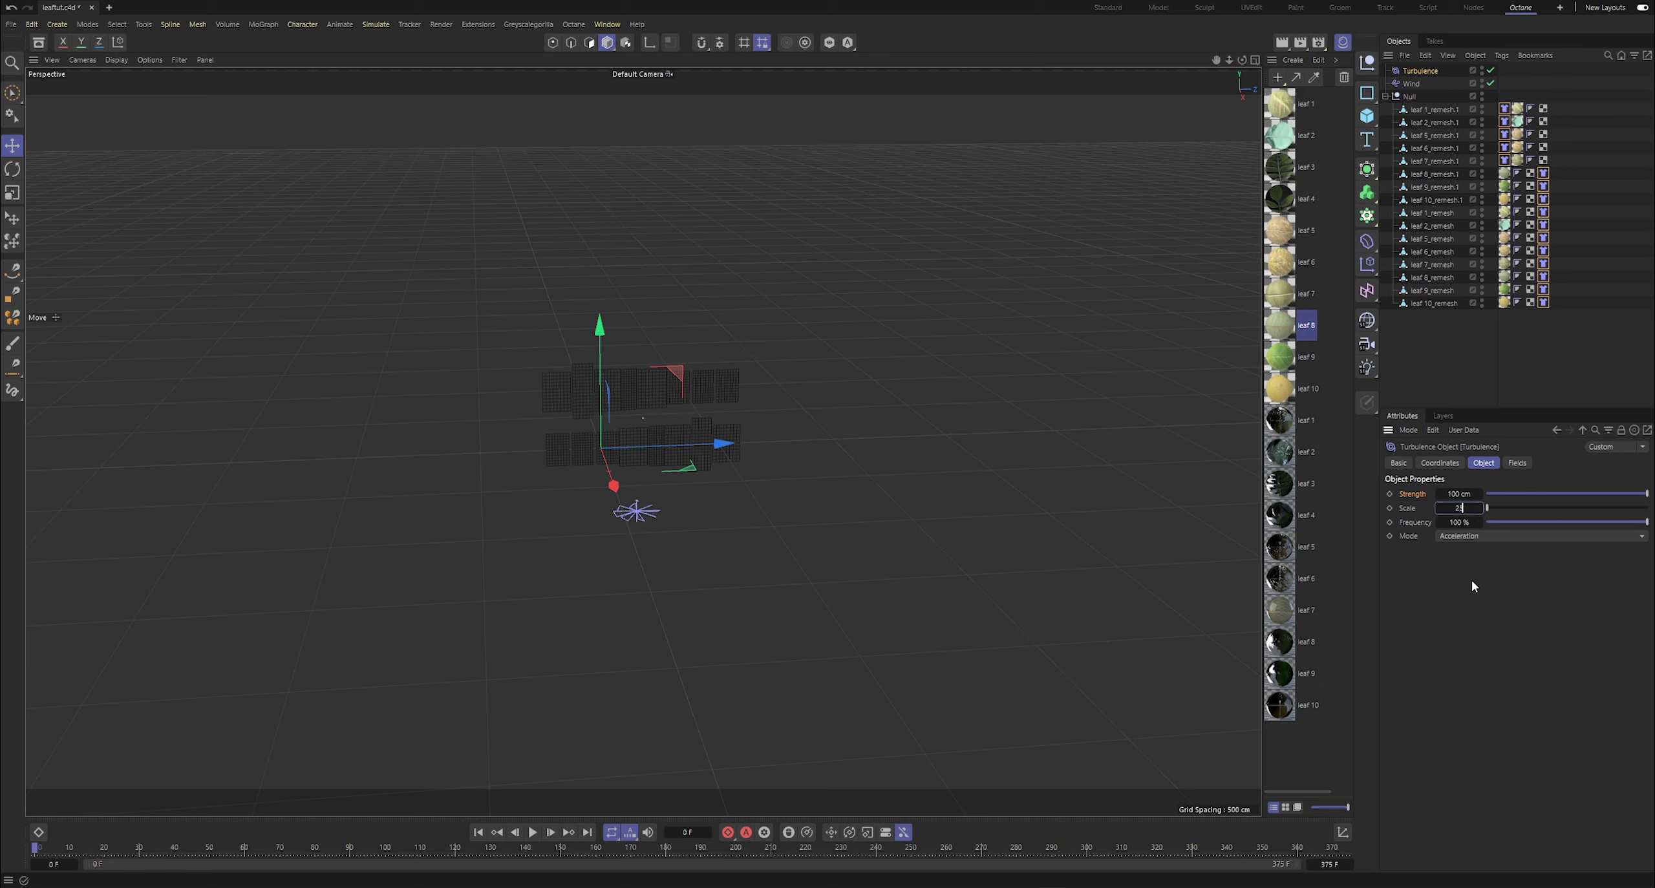
left_click(535, 833)
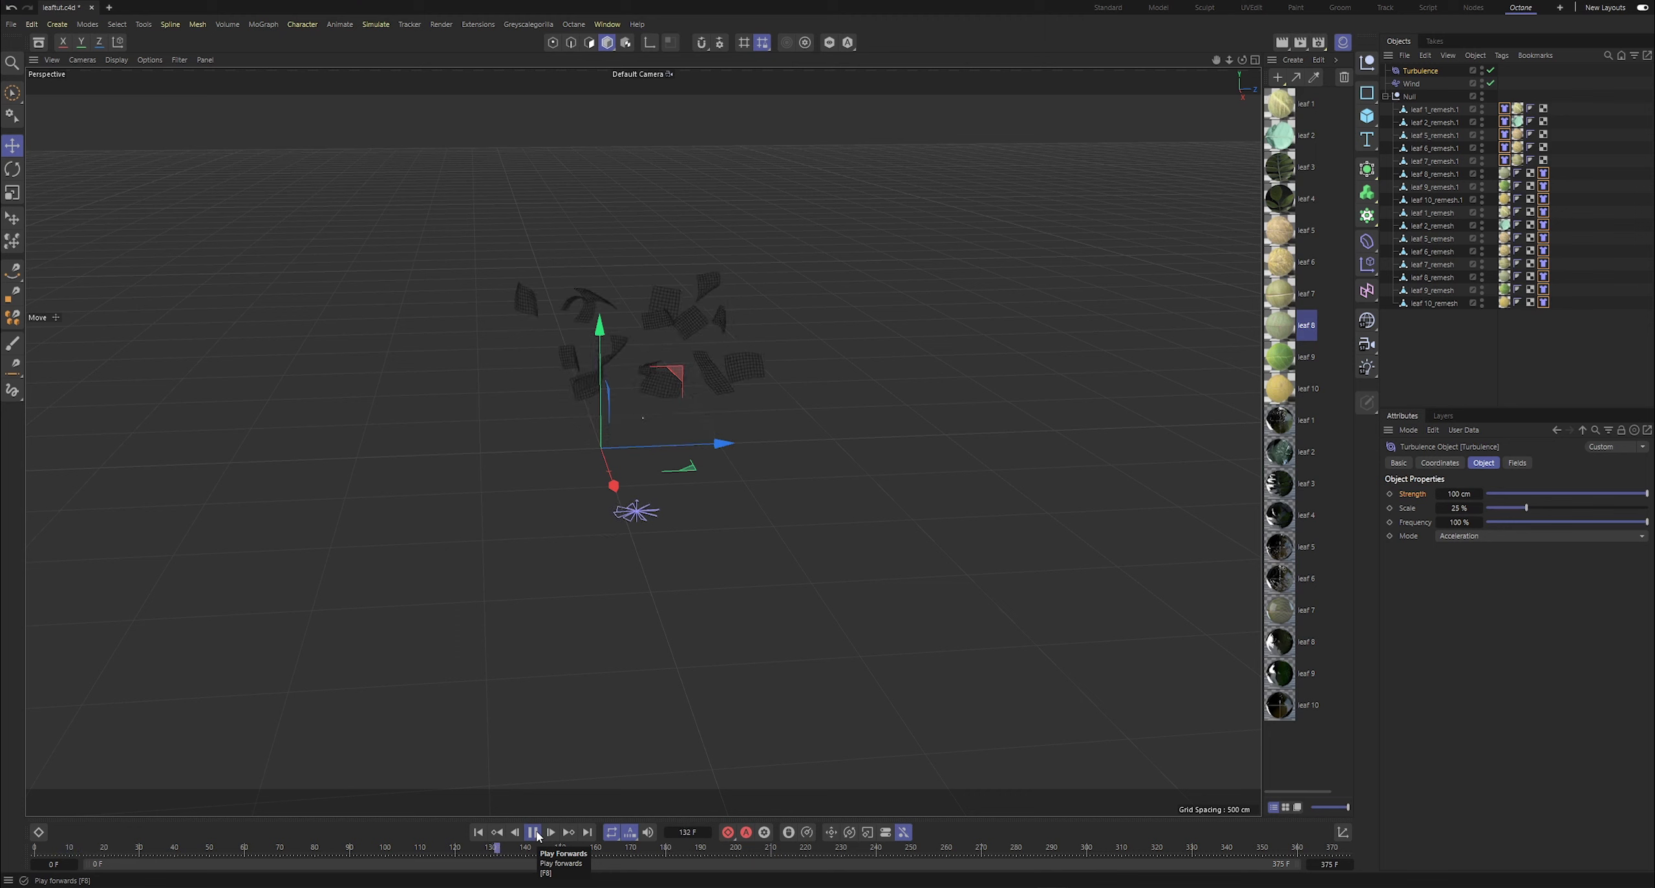
left_click(534, 833)
- Set the Turbulence Scale to 100 % and replay the simulation from frame 0
scroll(636, 435, "up", 3)
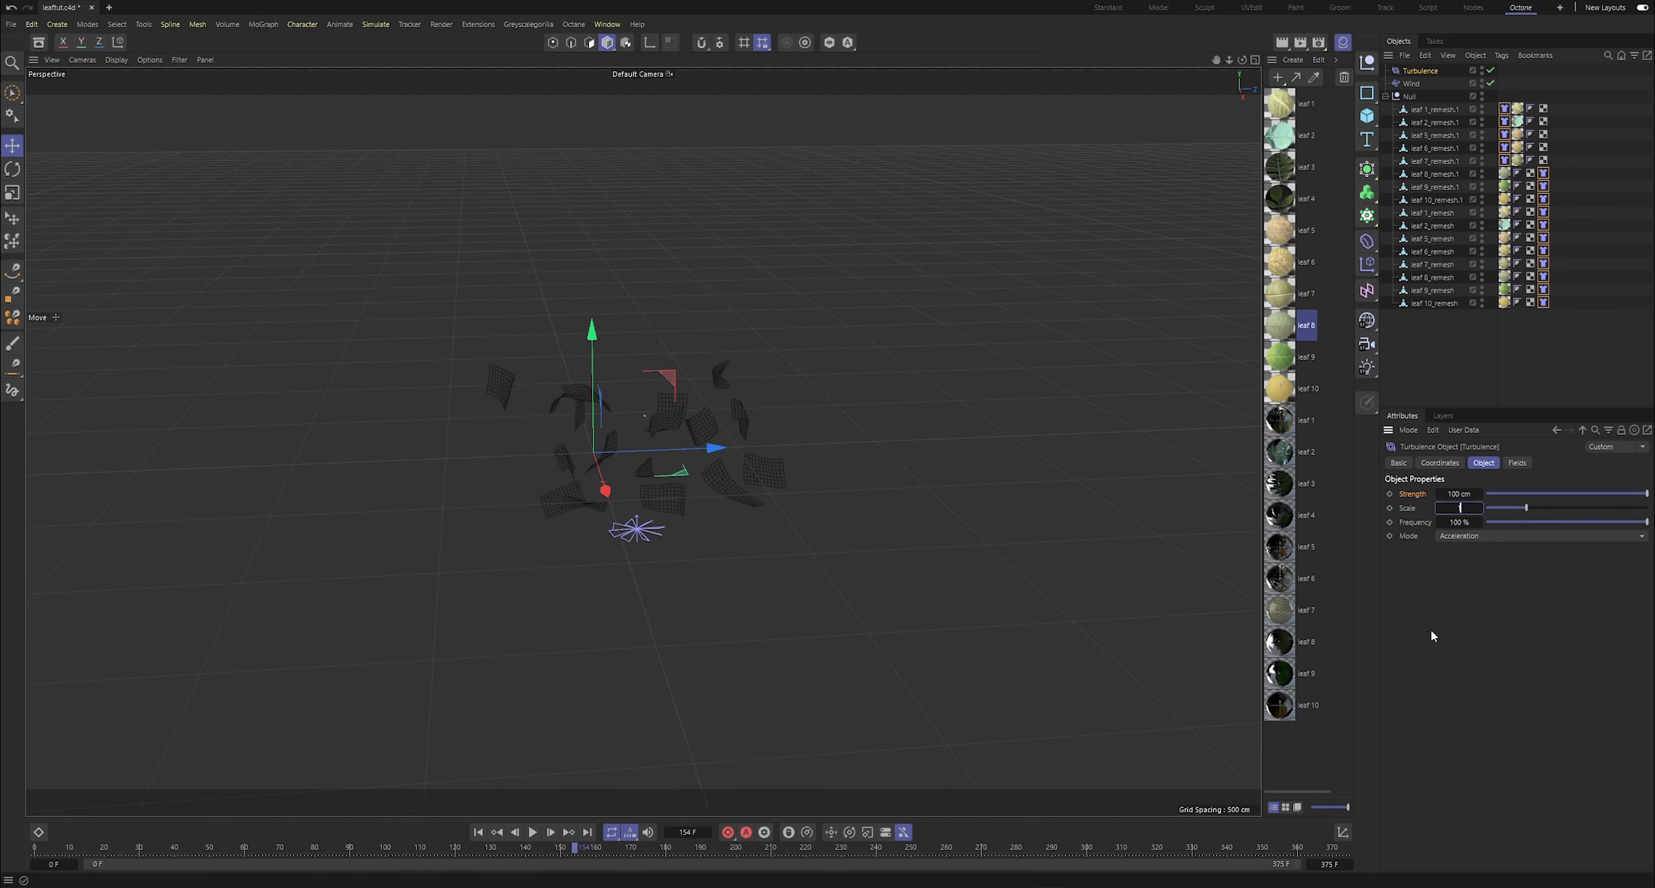
type("100")
key("Return")
key("shift+f")
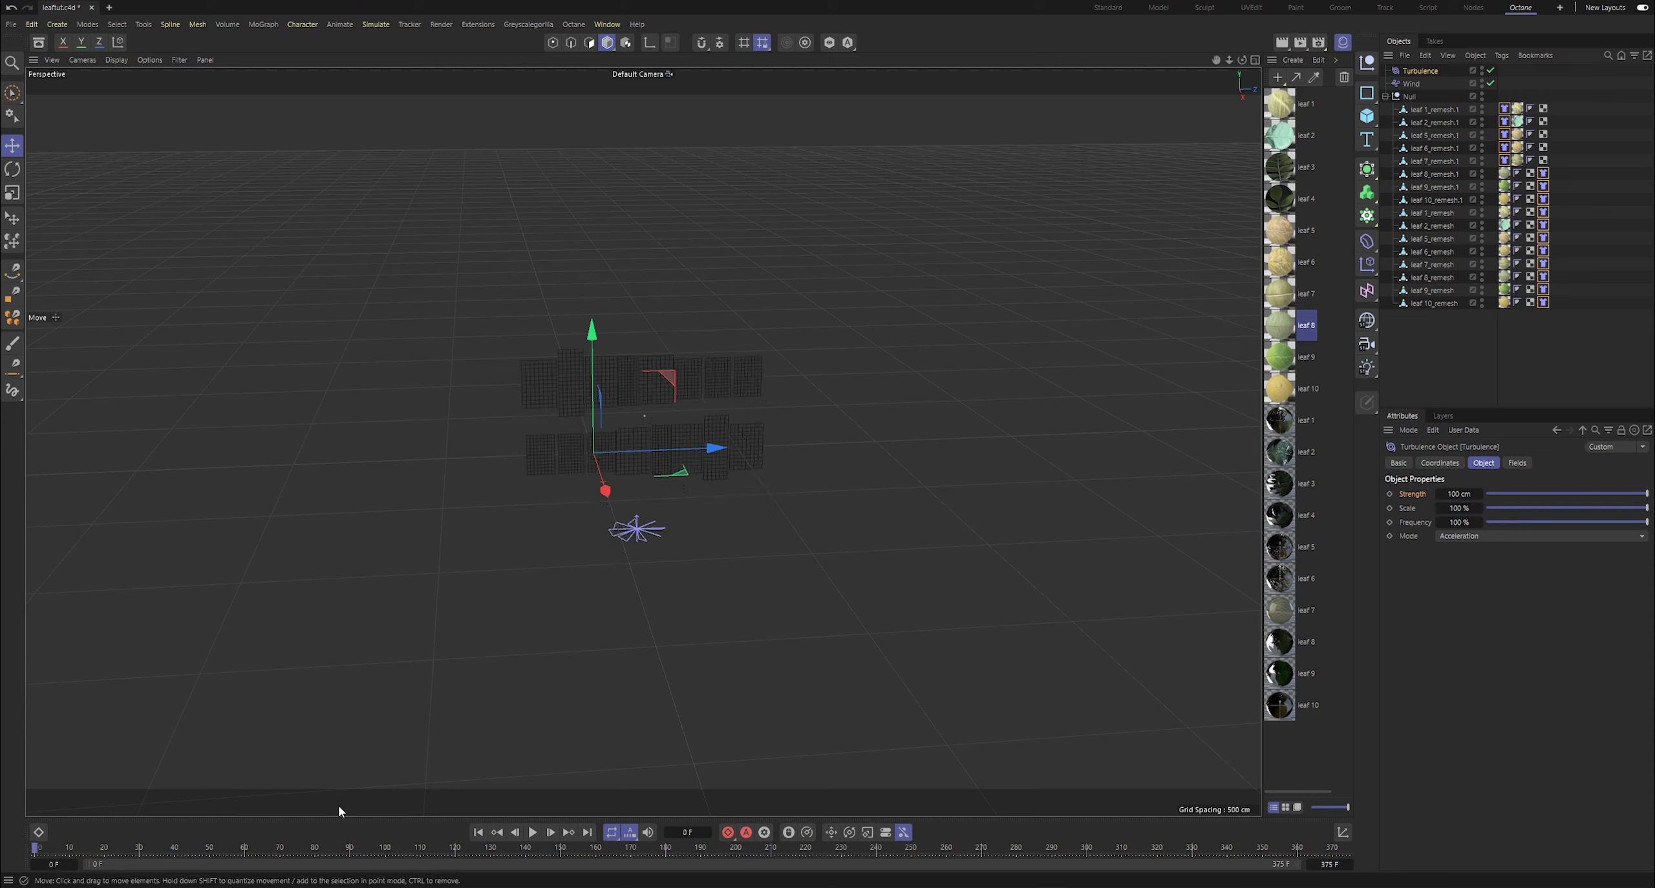
left_click(537, 832)
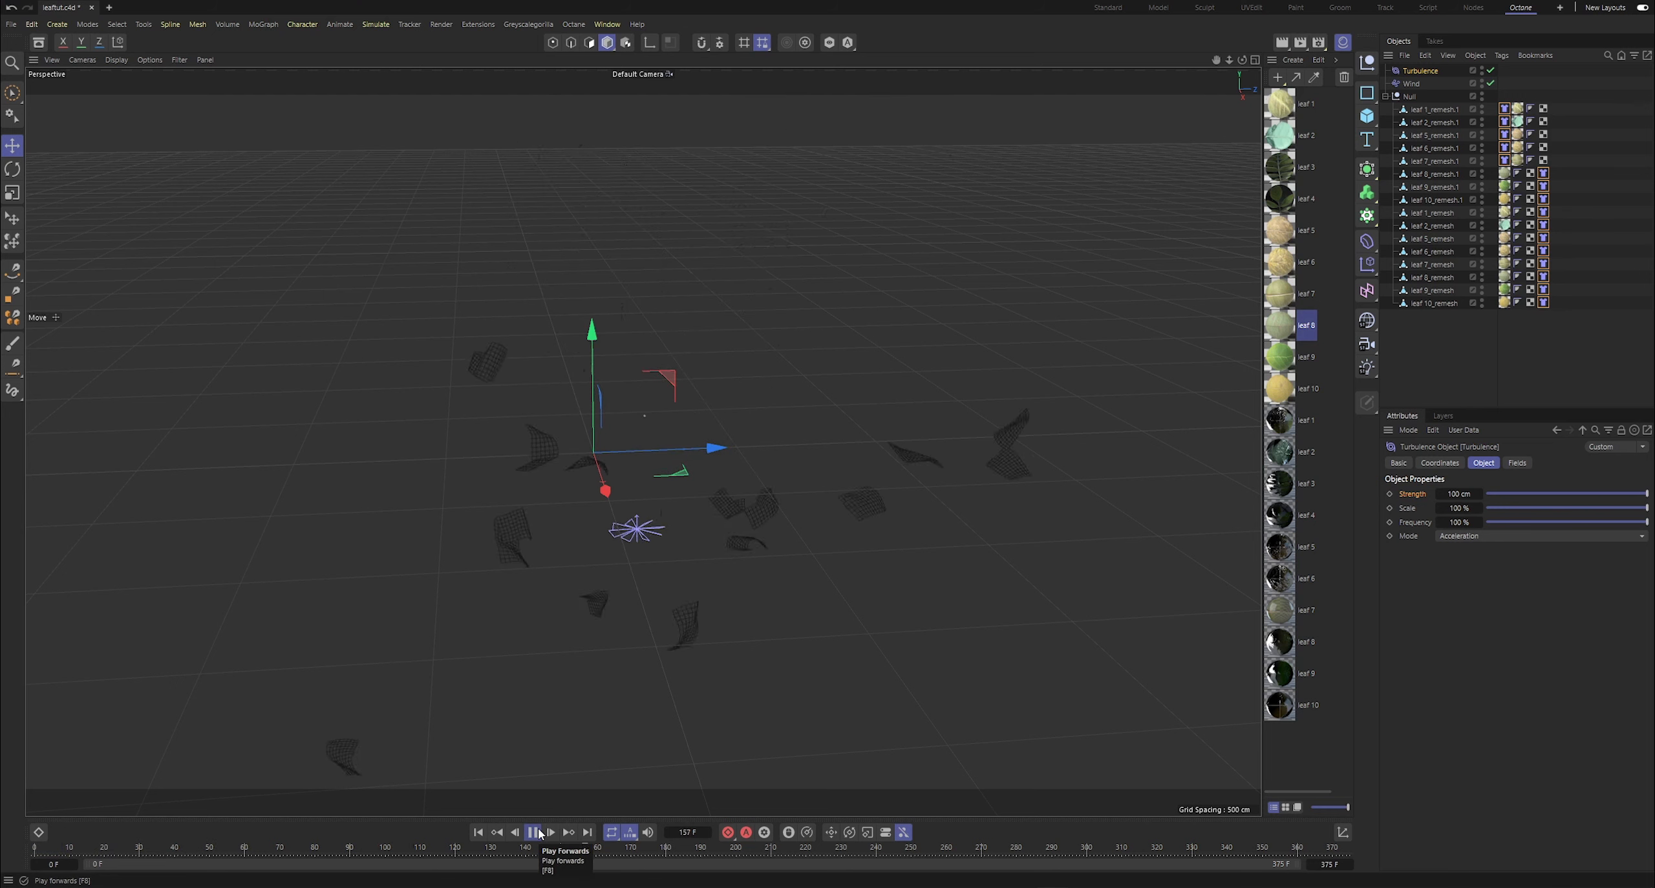
left_click(535, 833)
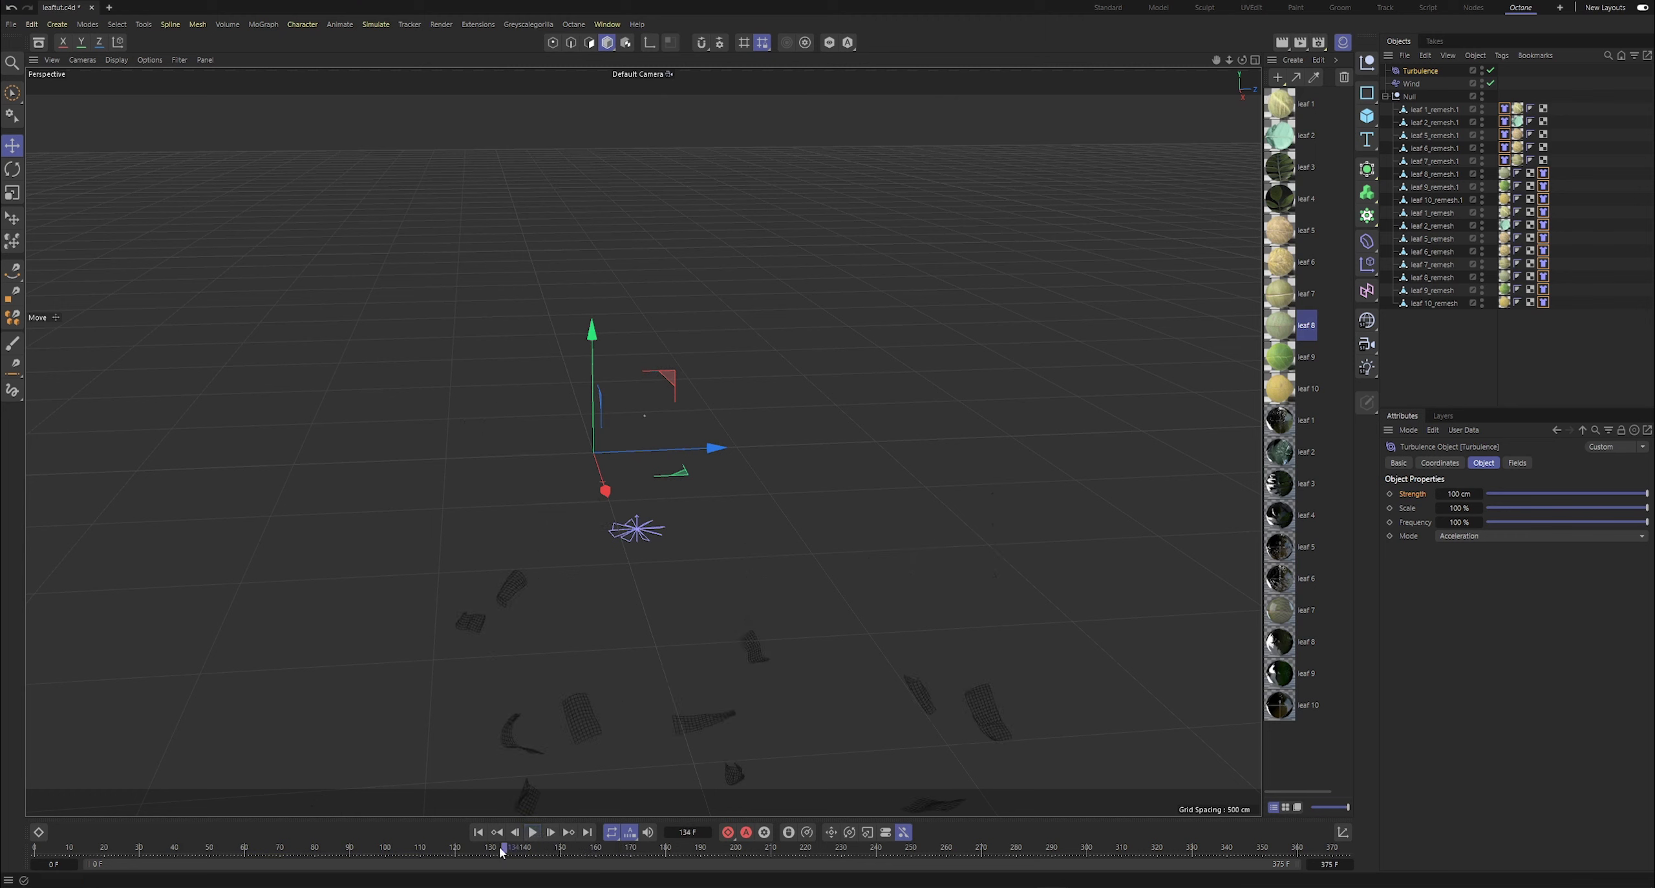
left_click(478, 833)
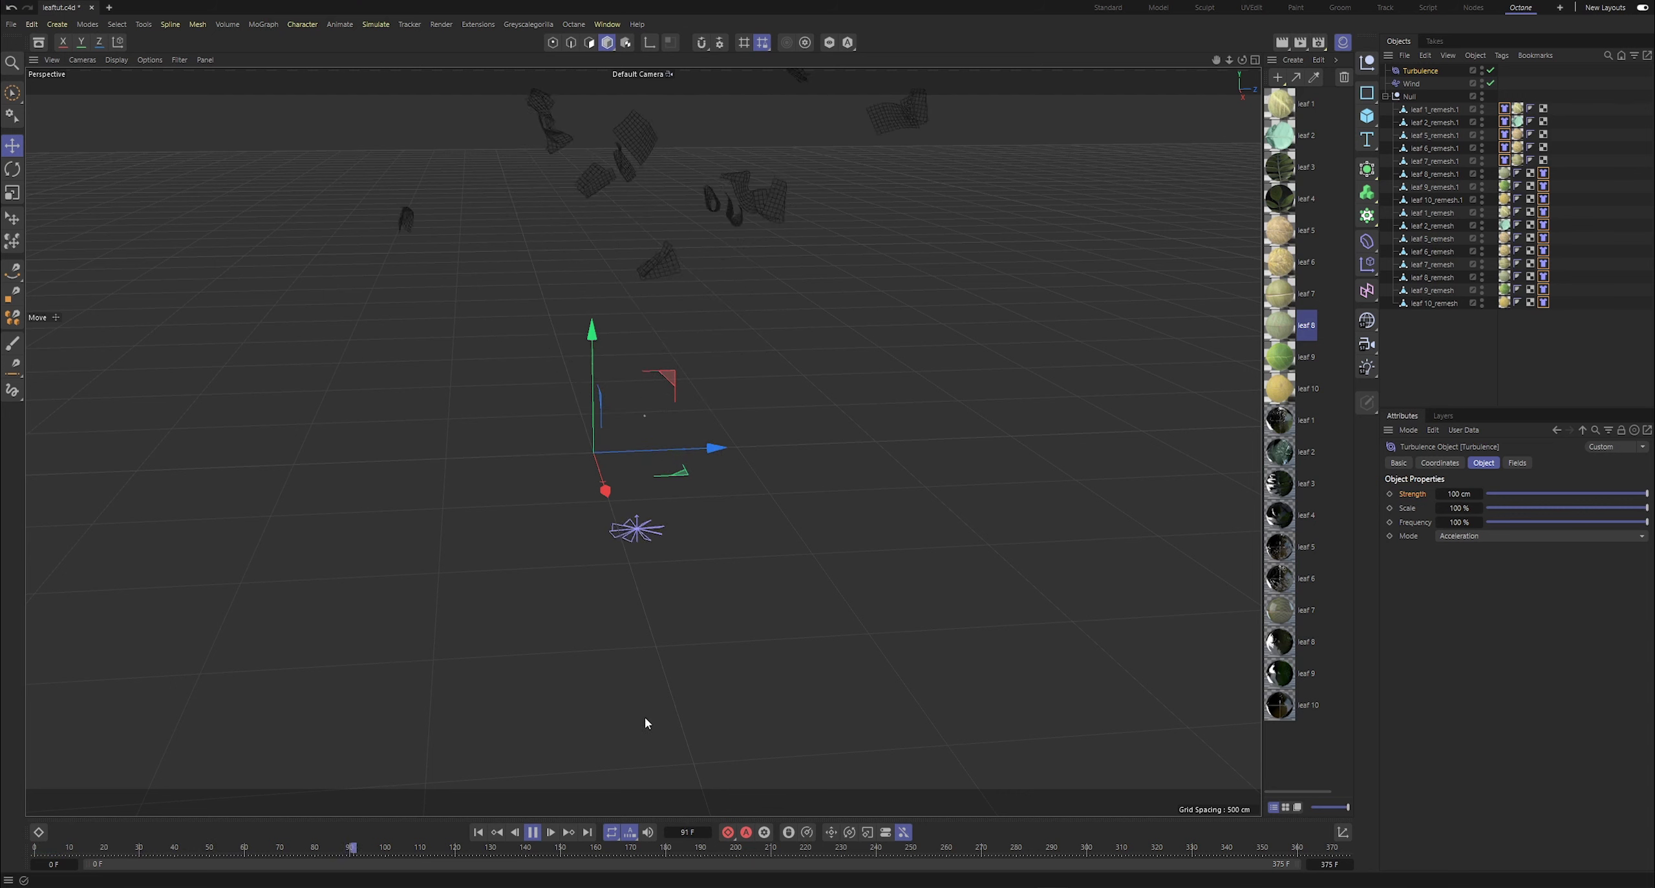
left_click(535, 833)
left_click(1093, 500)
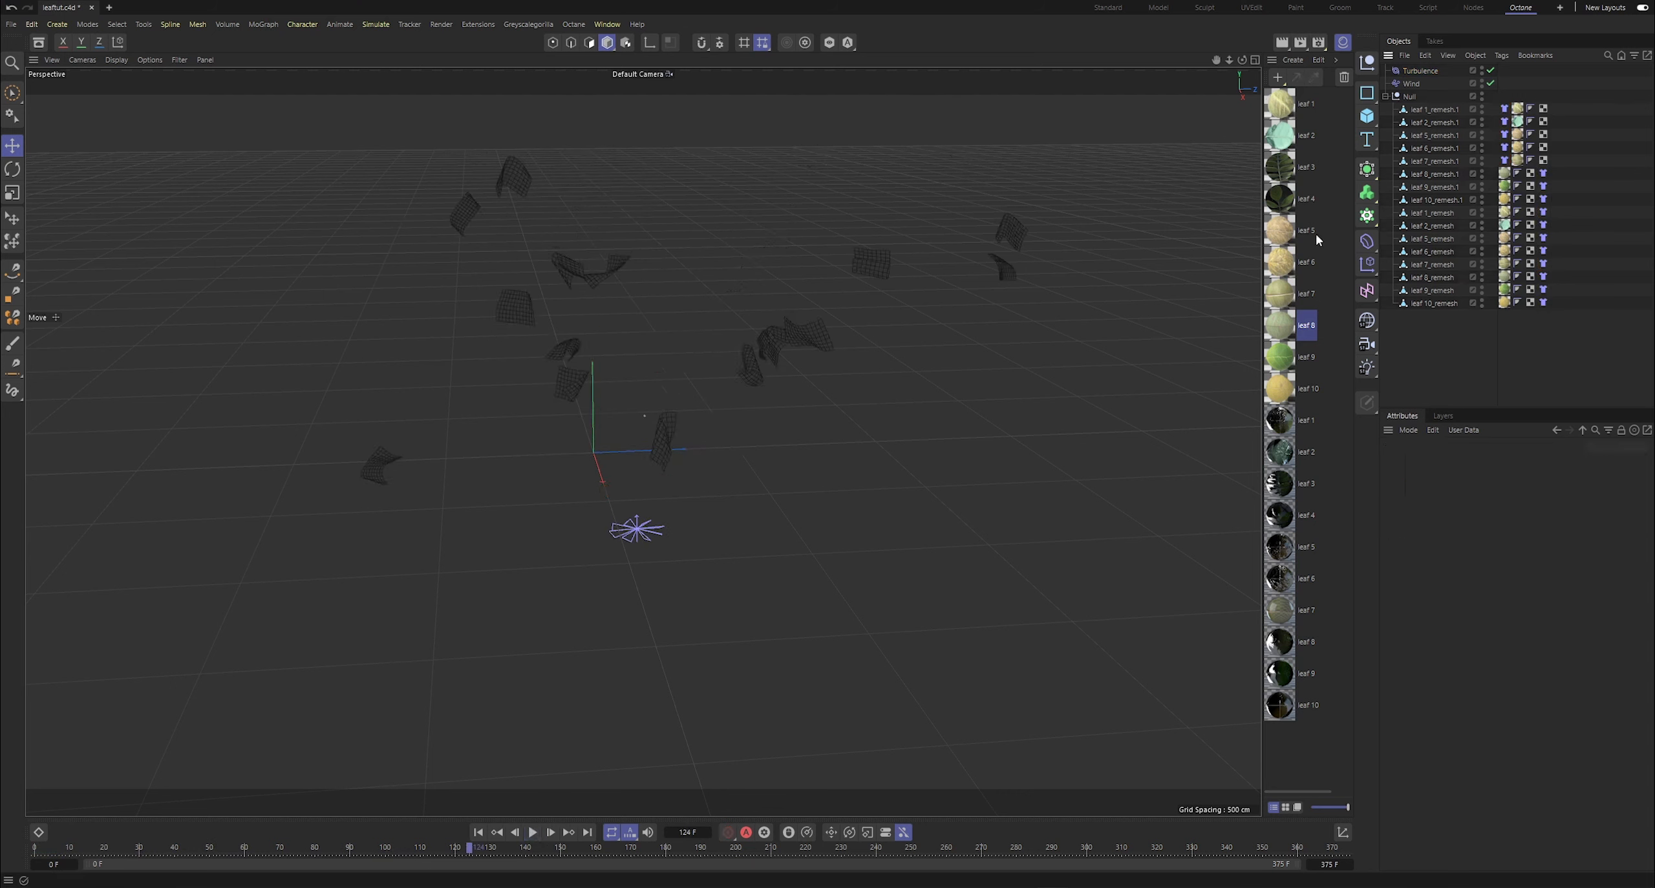
- Duplicate the Turbulence force
left_click_drag(1242, 60, 1242, 63)
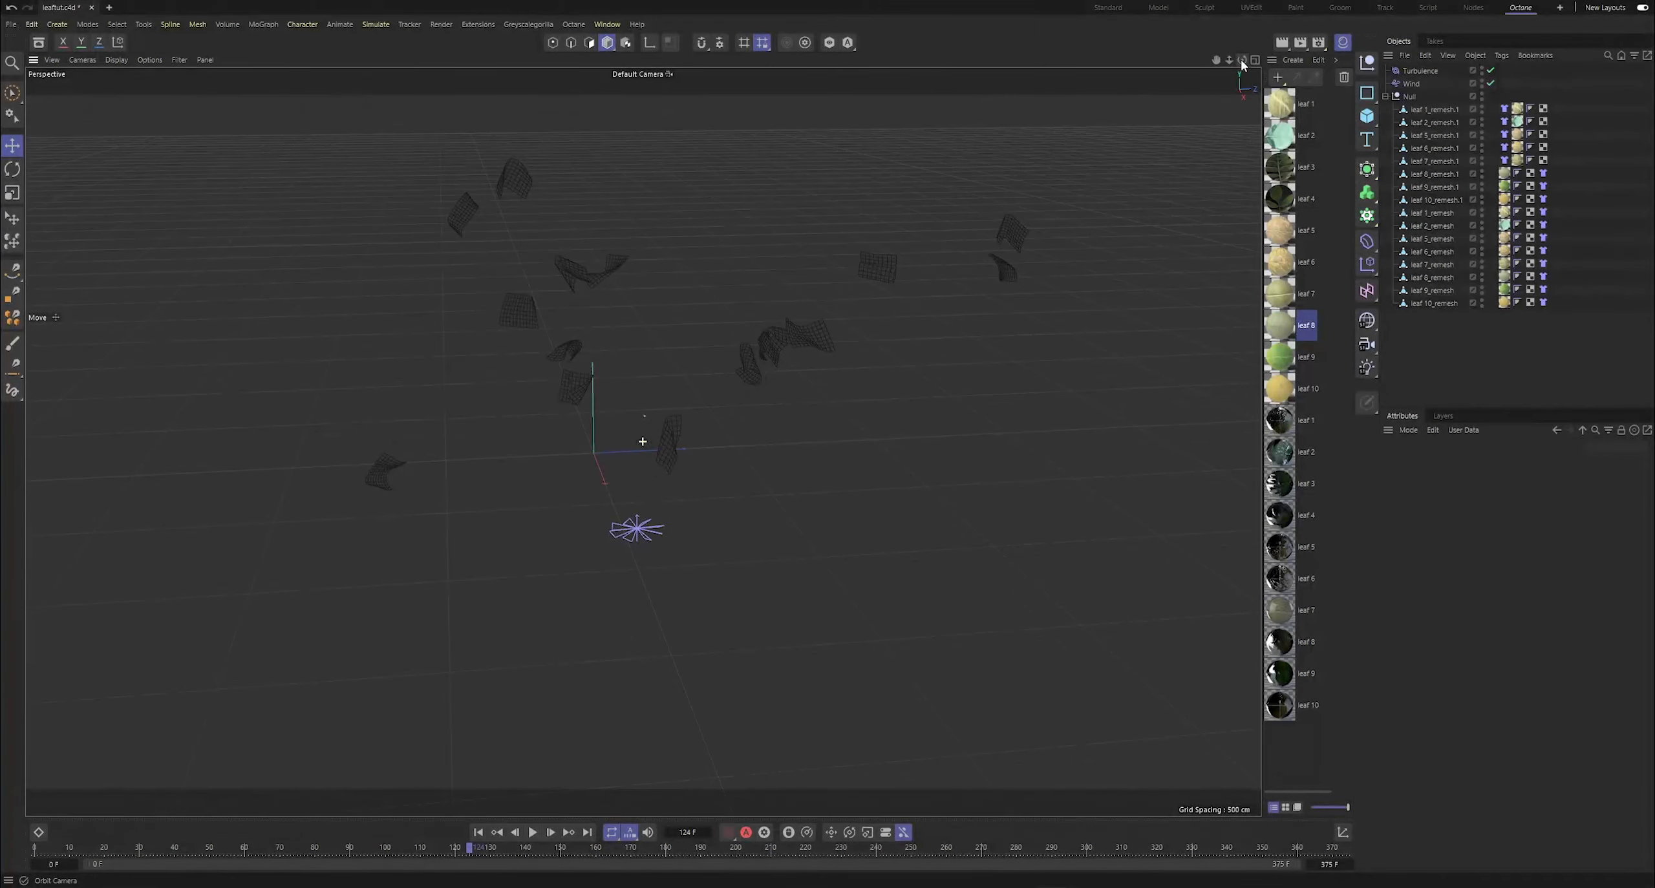
left_click(1418, 71)
key("ctrl+c")
key("ctrl+v")
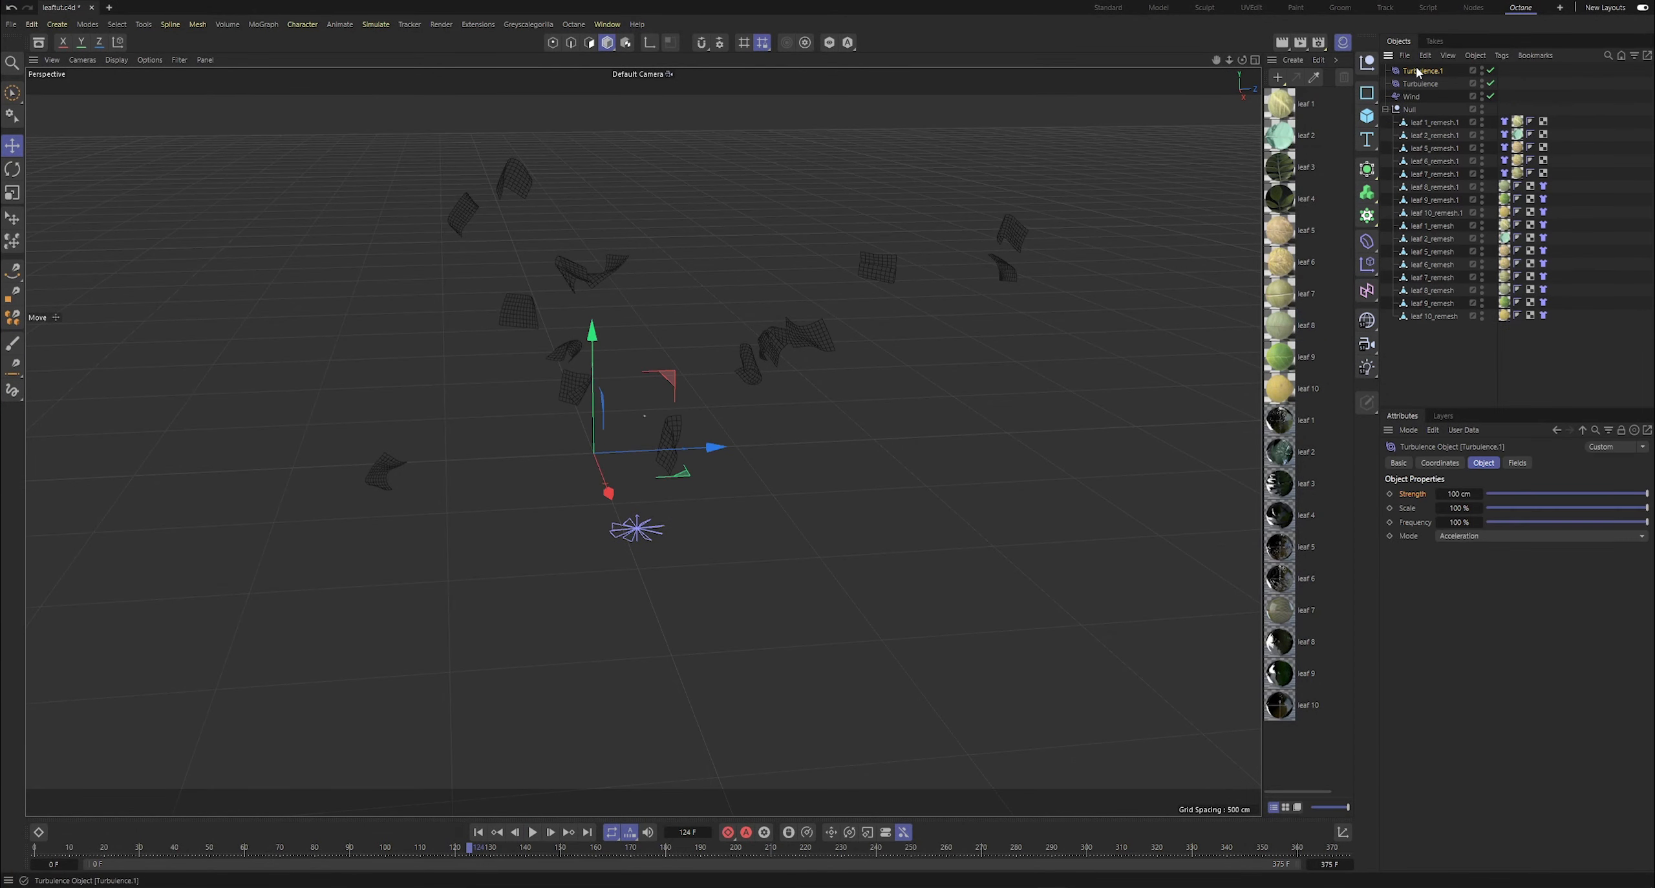
- Select every leaf's Cloth tag and add the duplicated Turbulence force to their Forces list
left_click(1506, 121)
left_click(1506, 134, "shift")
left_click(1506, 147, "shift")
left_click(1505, 161, "shift")
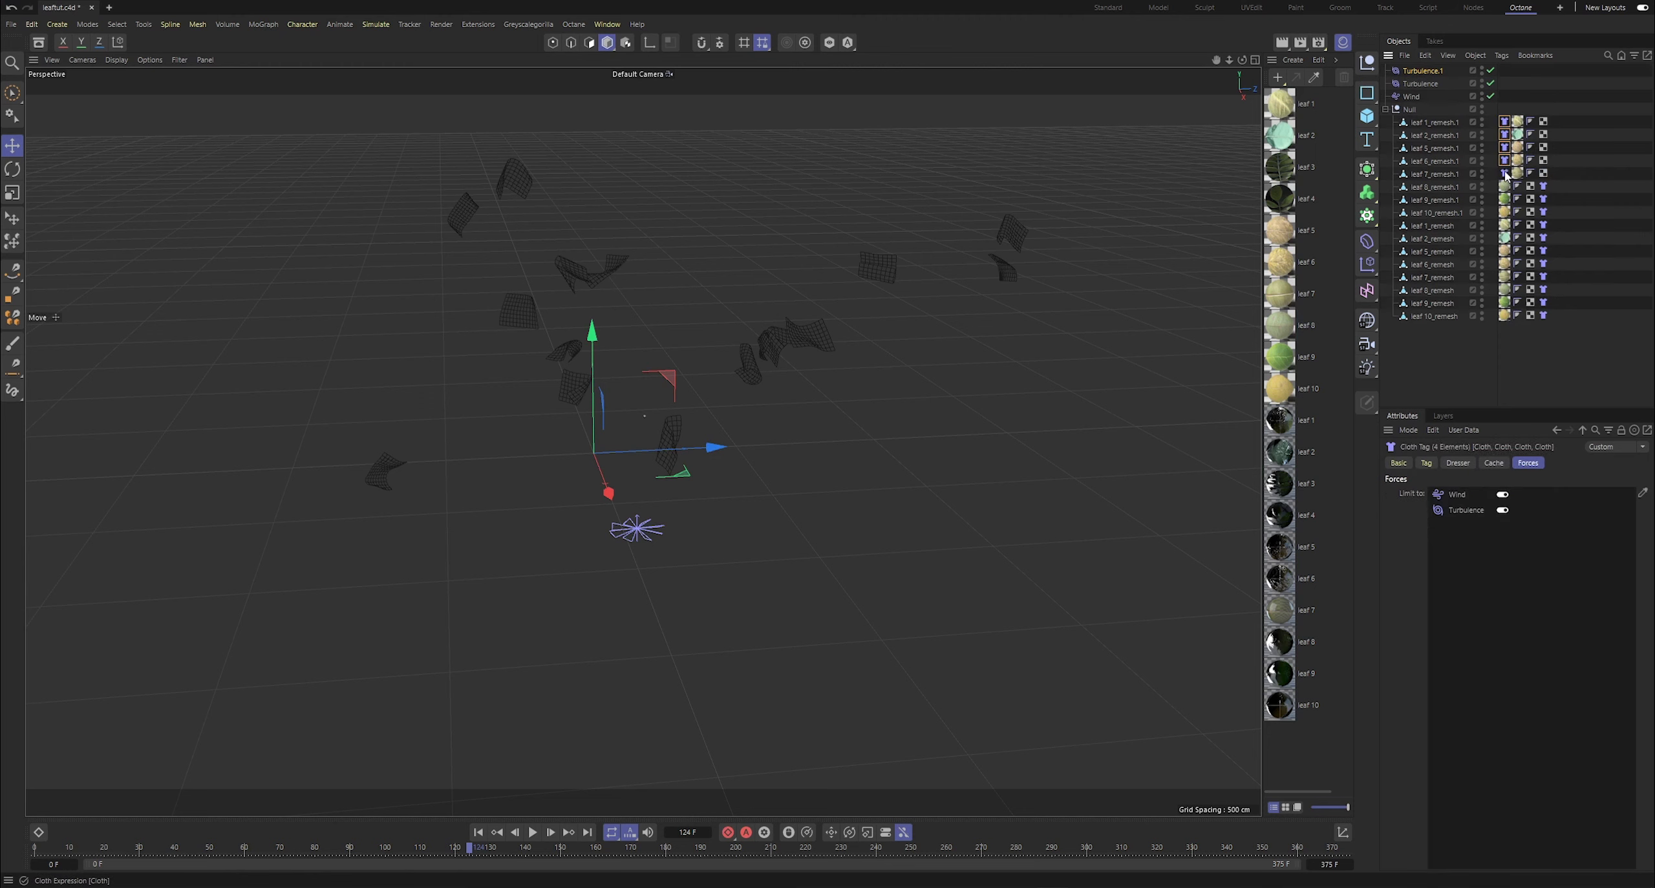
left_click_drag(1564, 328, 1545, 193, "shift")
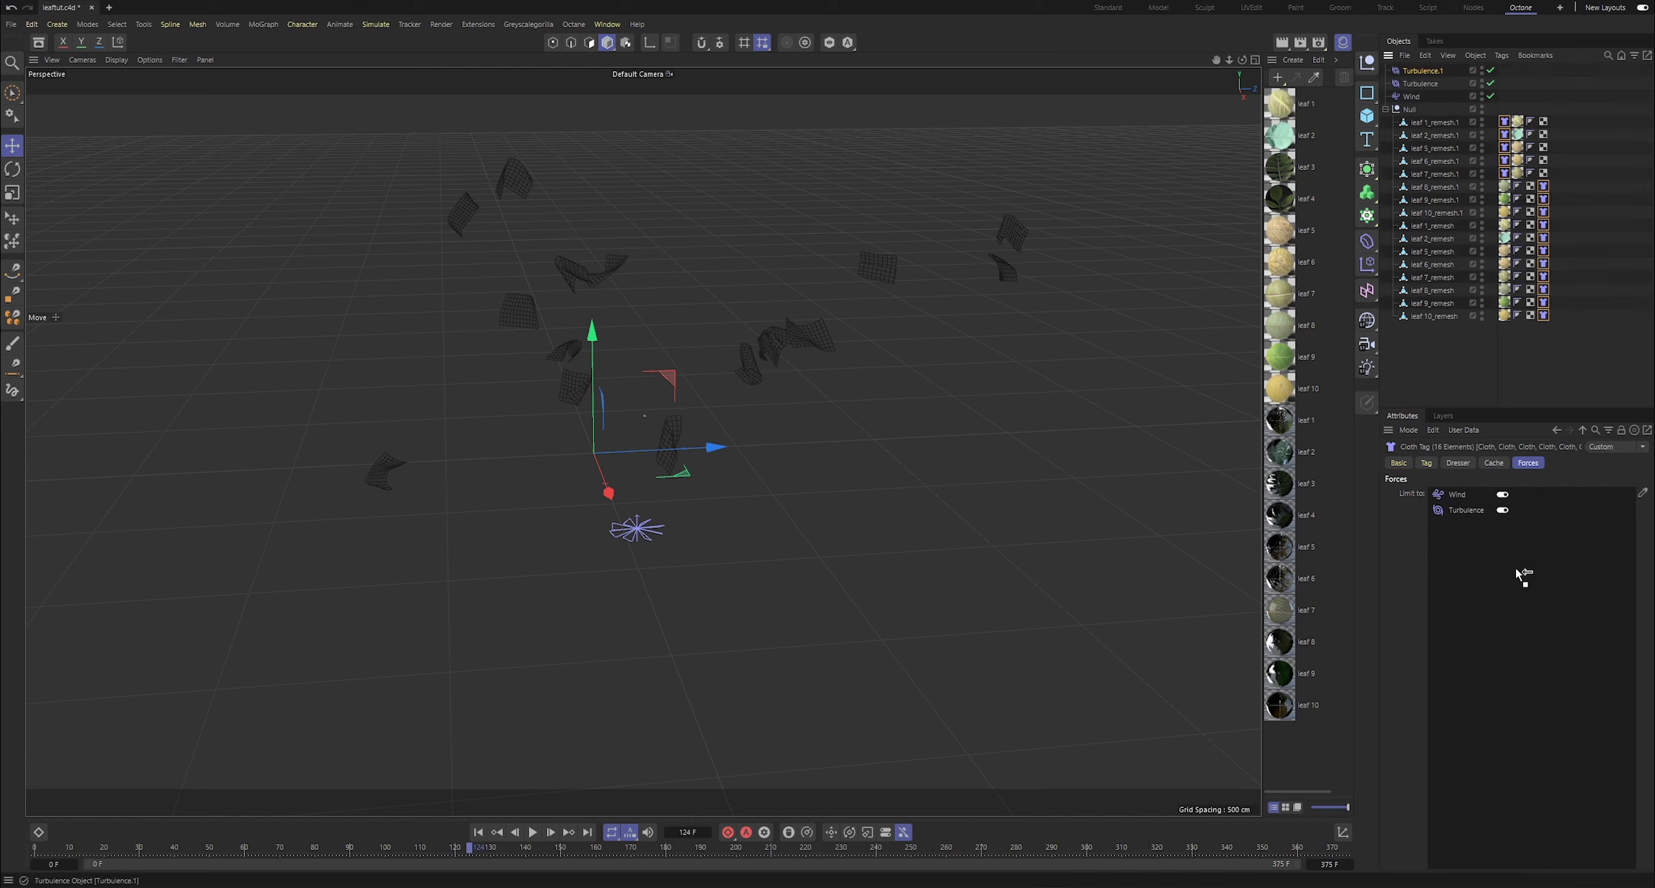
left_click_drag(1523, 576, 1521, 572)
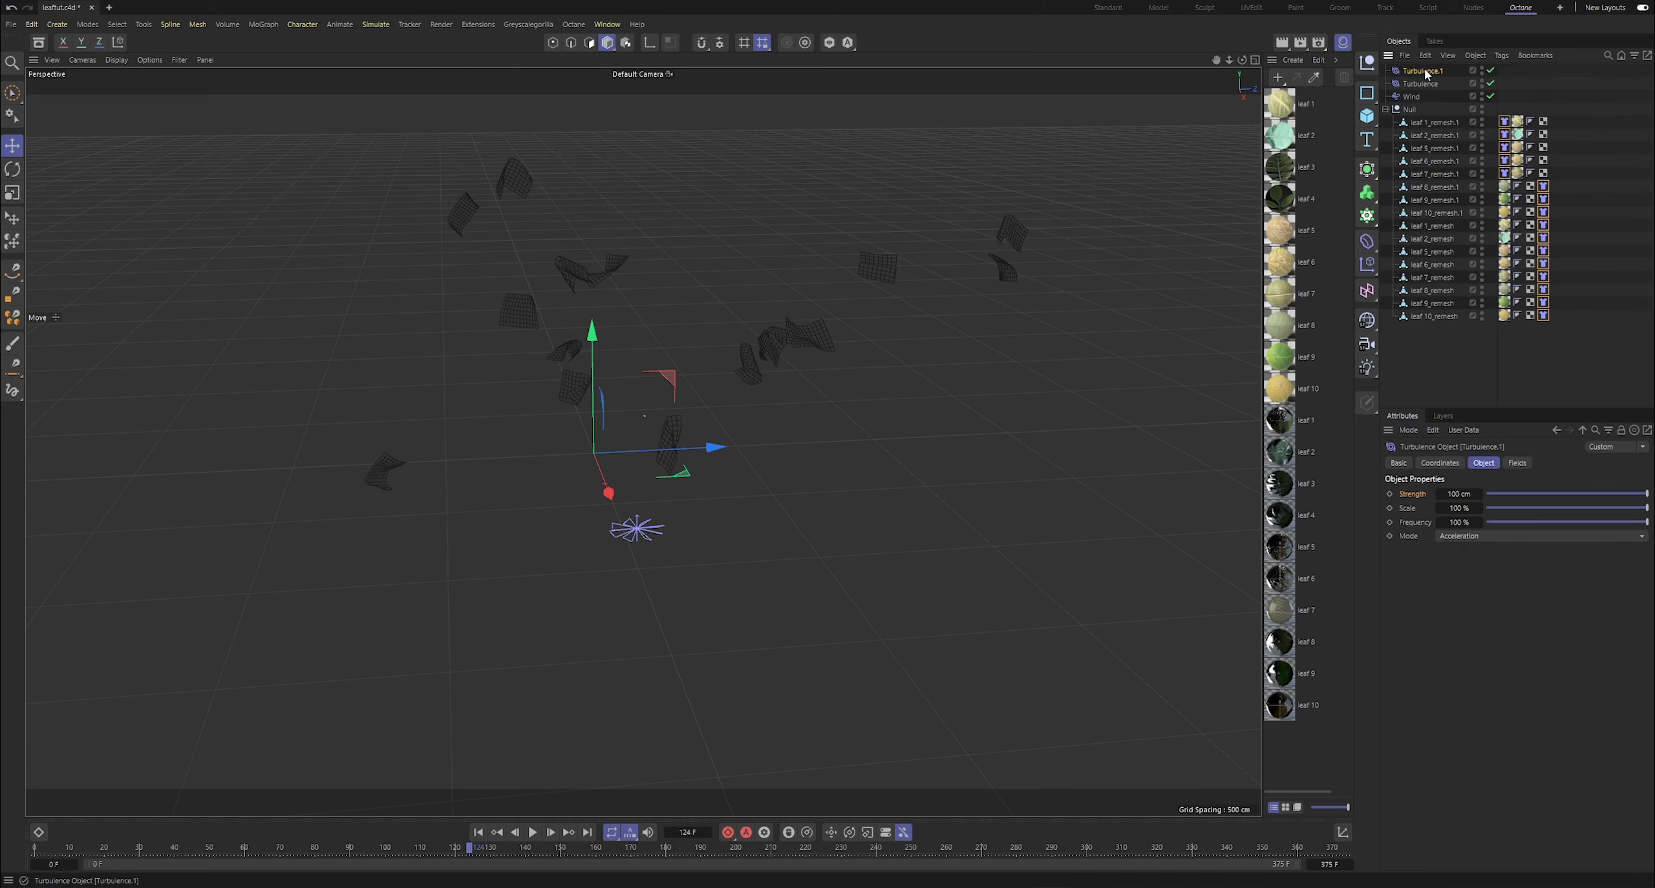
- Set the duplicated Turbulence force's Scale to 500 % and Strength to 25 cm
left_click(1596, 356)
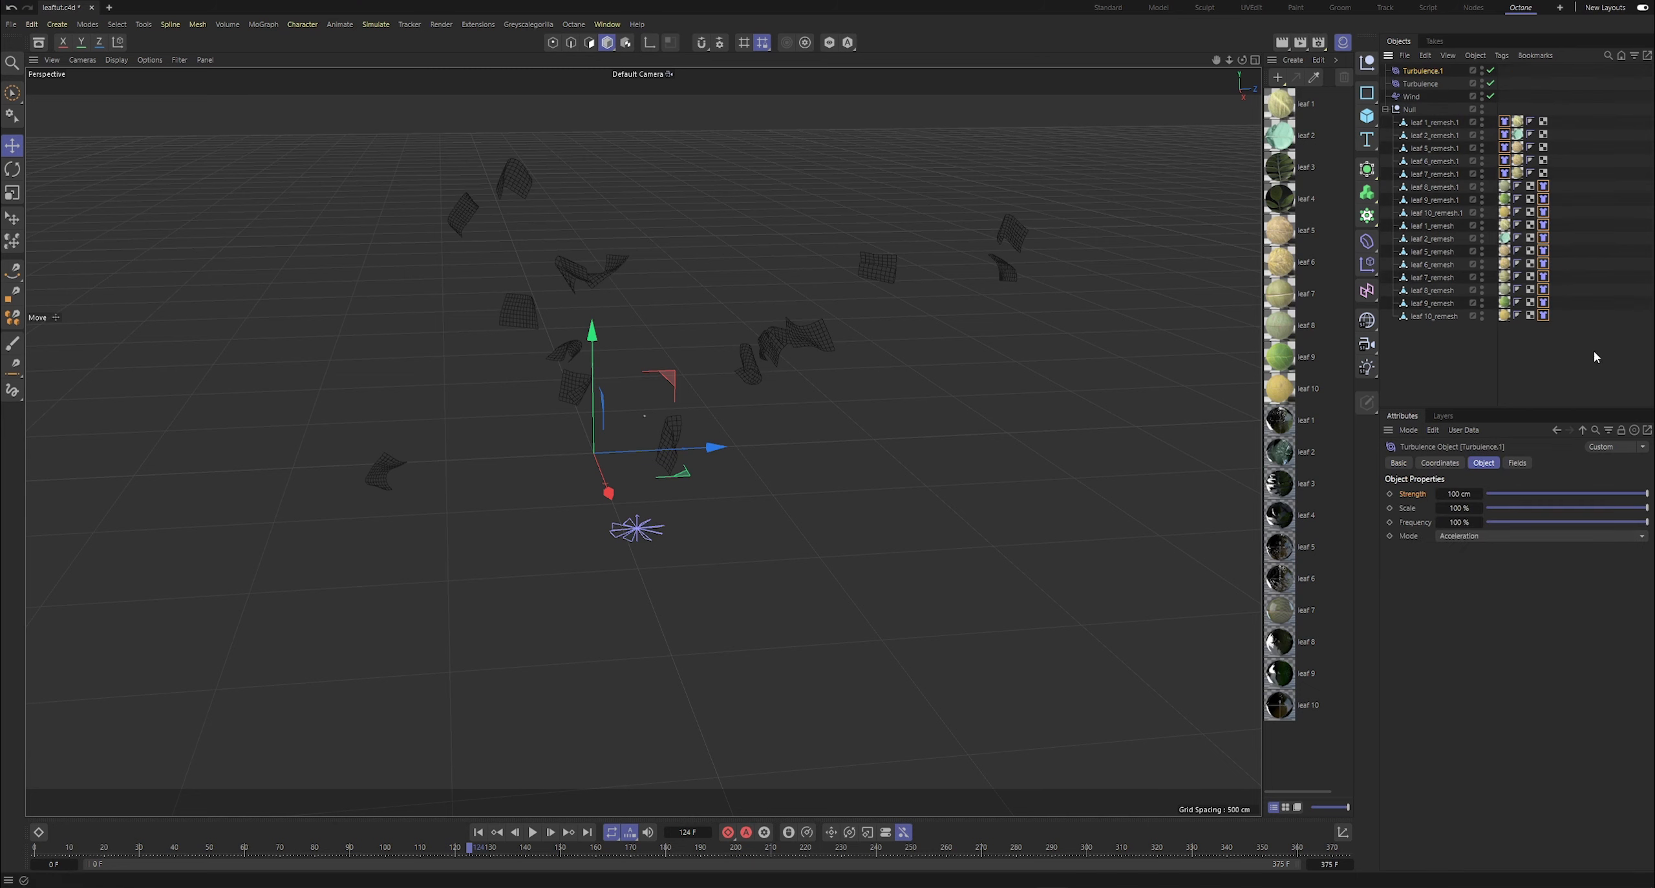
left_click(1459, 508)
type("5000")
key("Return")
key("shift+Tab")
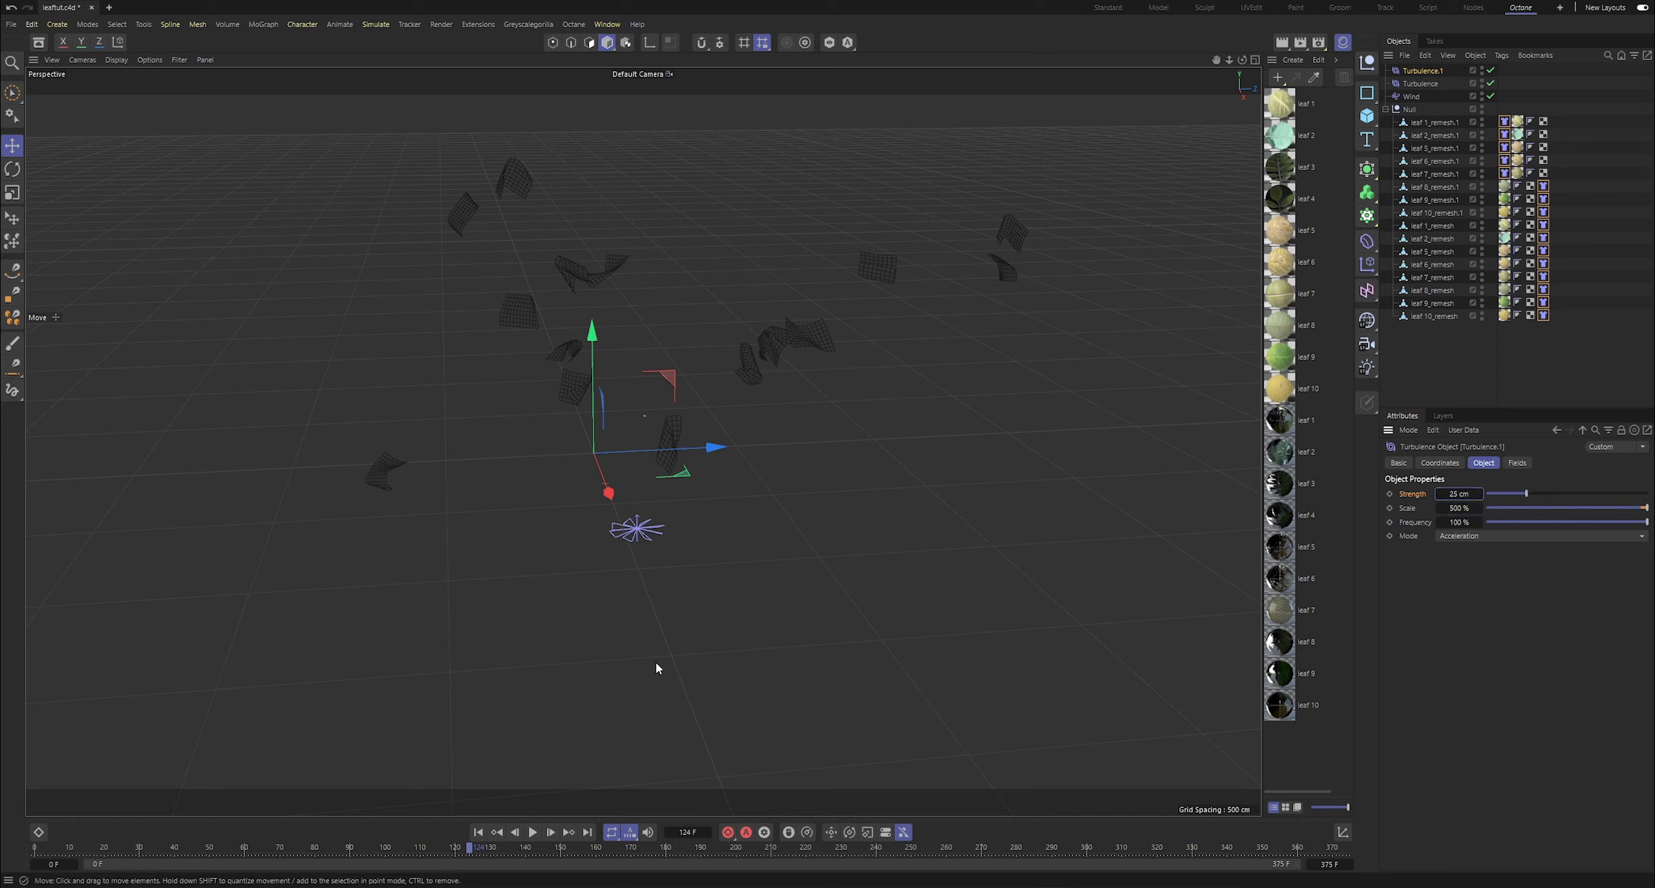
- Replay the simulation from frame 0 and examine how the leaves move under both Turbulence forces from a flatter viewing angle
left_click(478, 833)
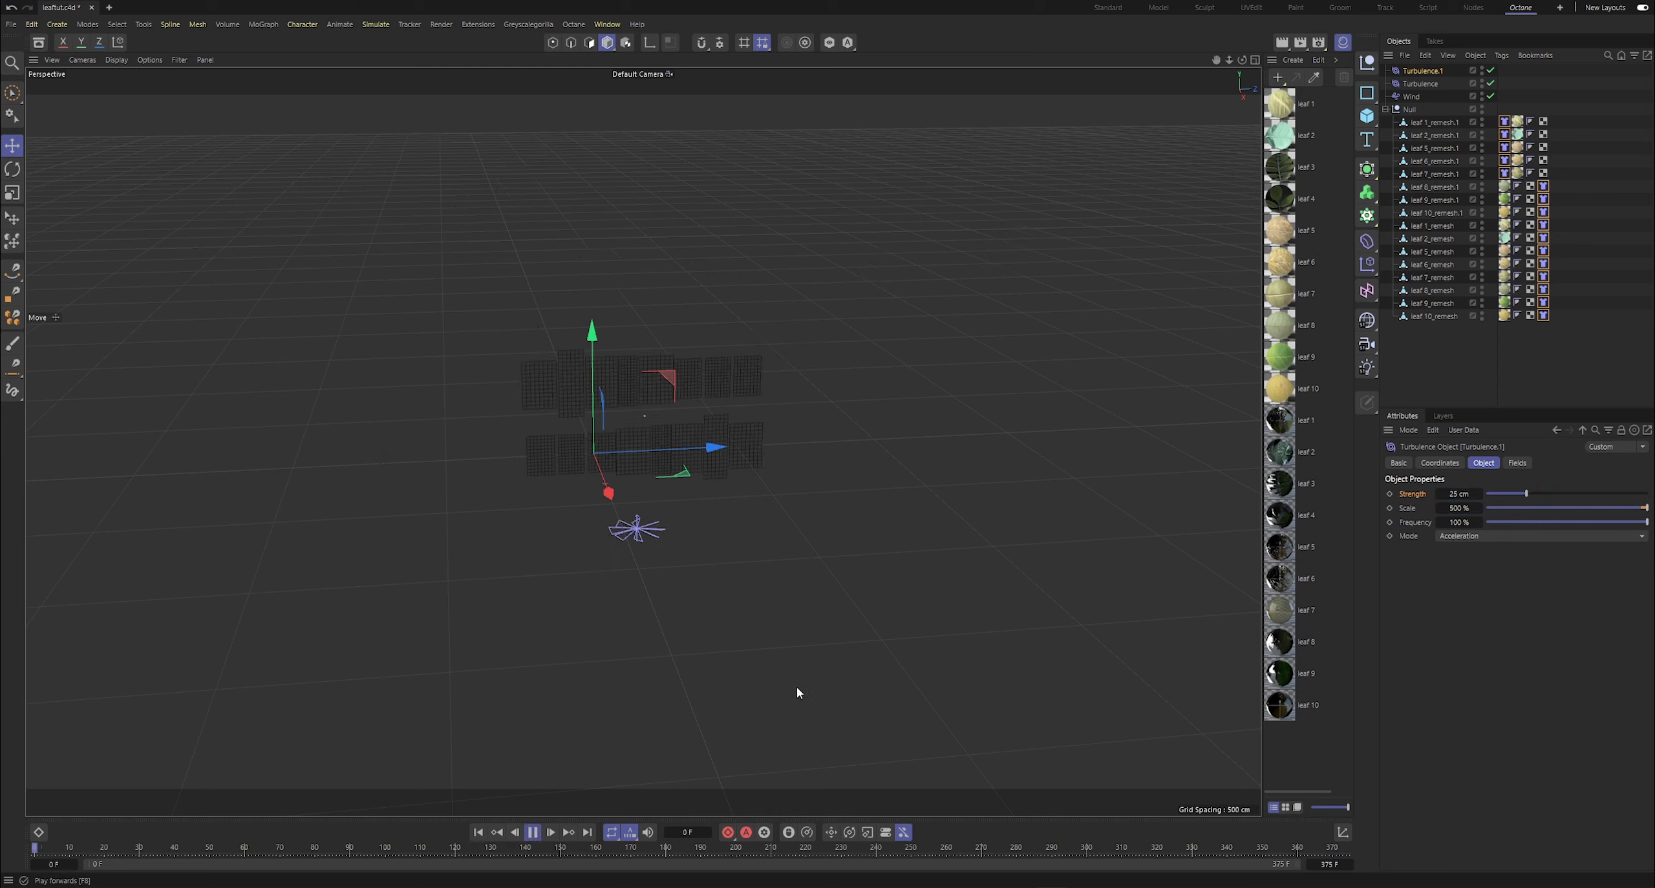
left_click(1421, 362)
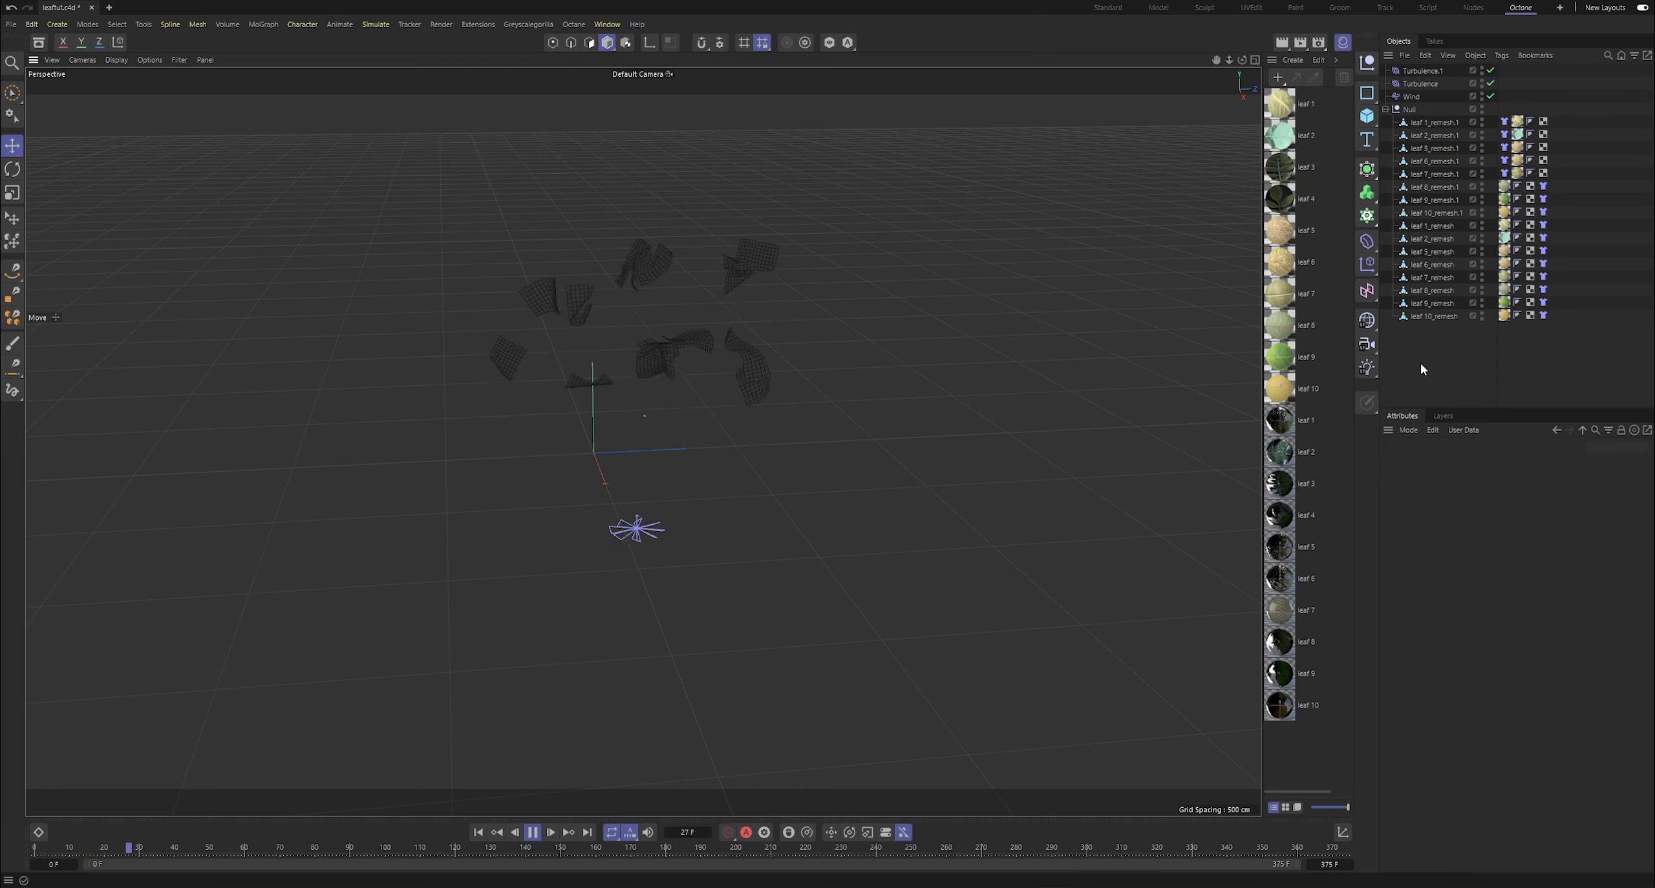
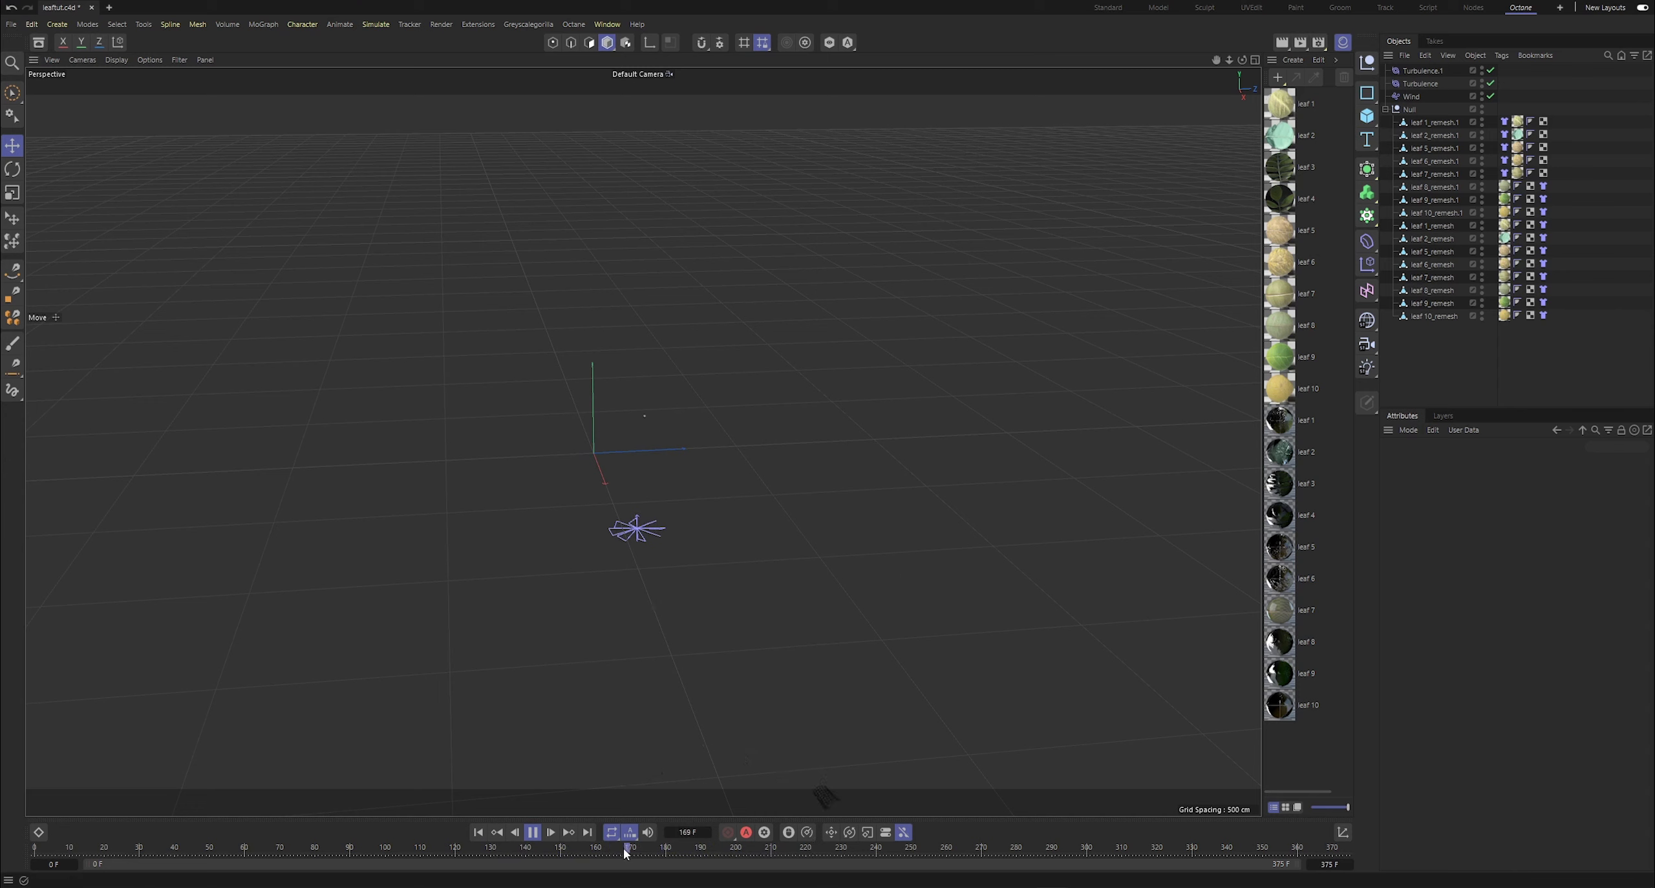
left_click_drag(225, 865, 36, 853)
left_click(534, 833)
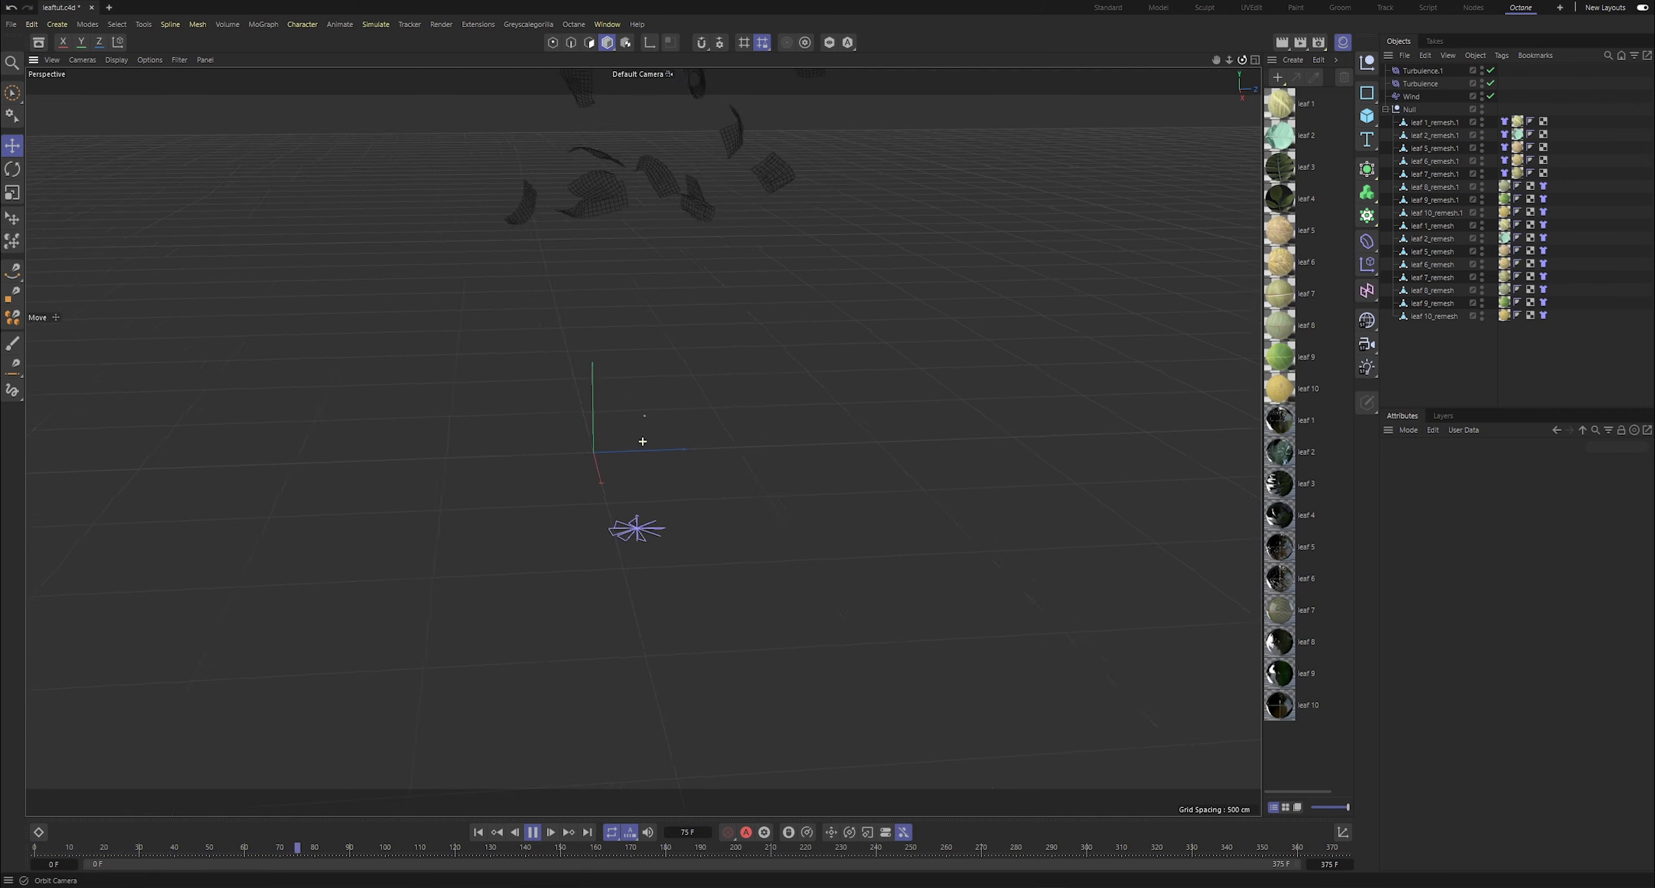
left_click_drag(643, 440, 1042, 266, "alt")
key("shift+f")
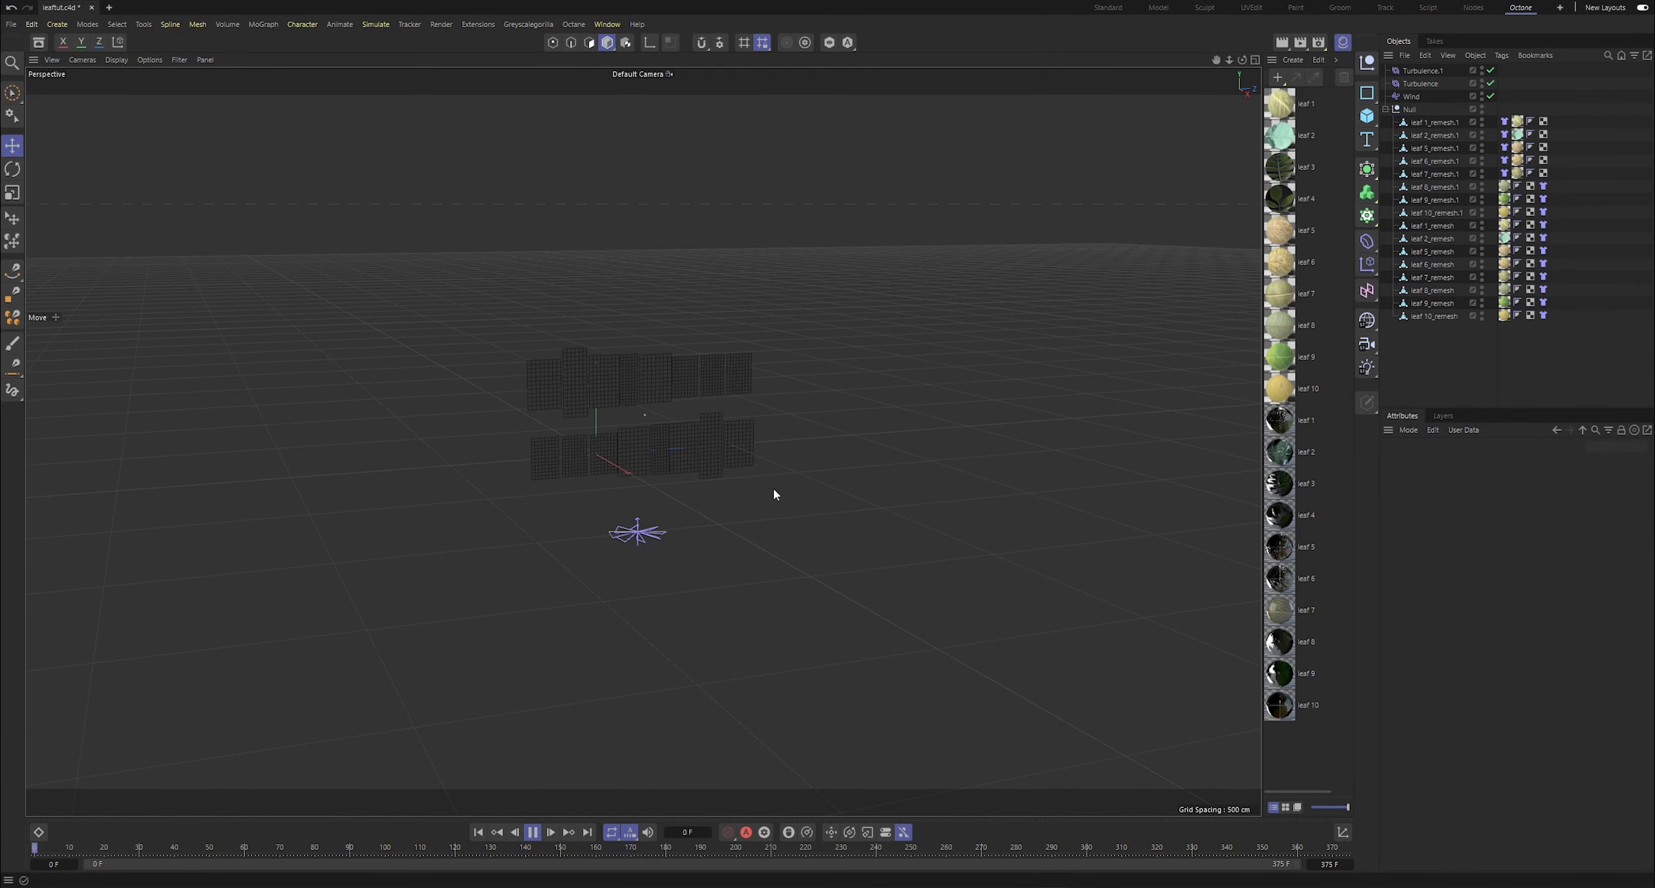
- Stop the simulation at frame 42 and show the leaves in the Octane Live Viewer render
left_click(533, 832)
left_click_drag(1242, 59, 642, 441)
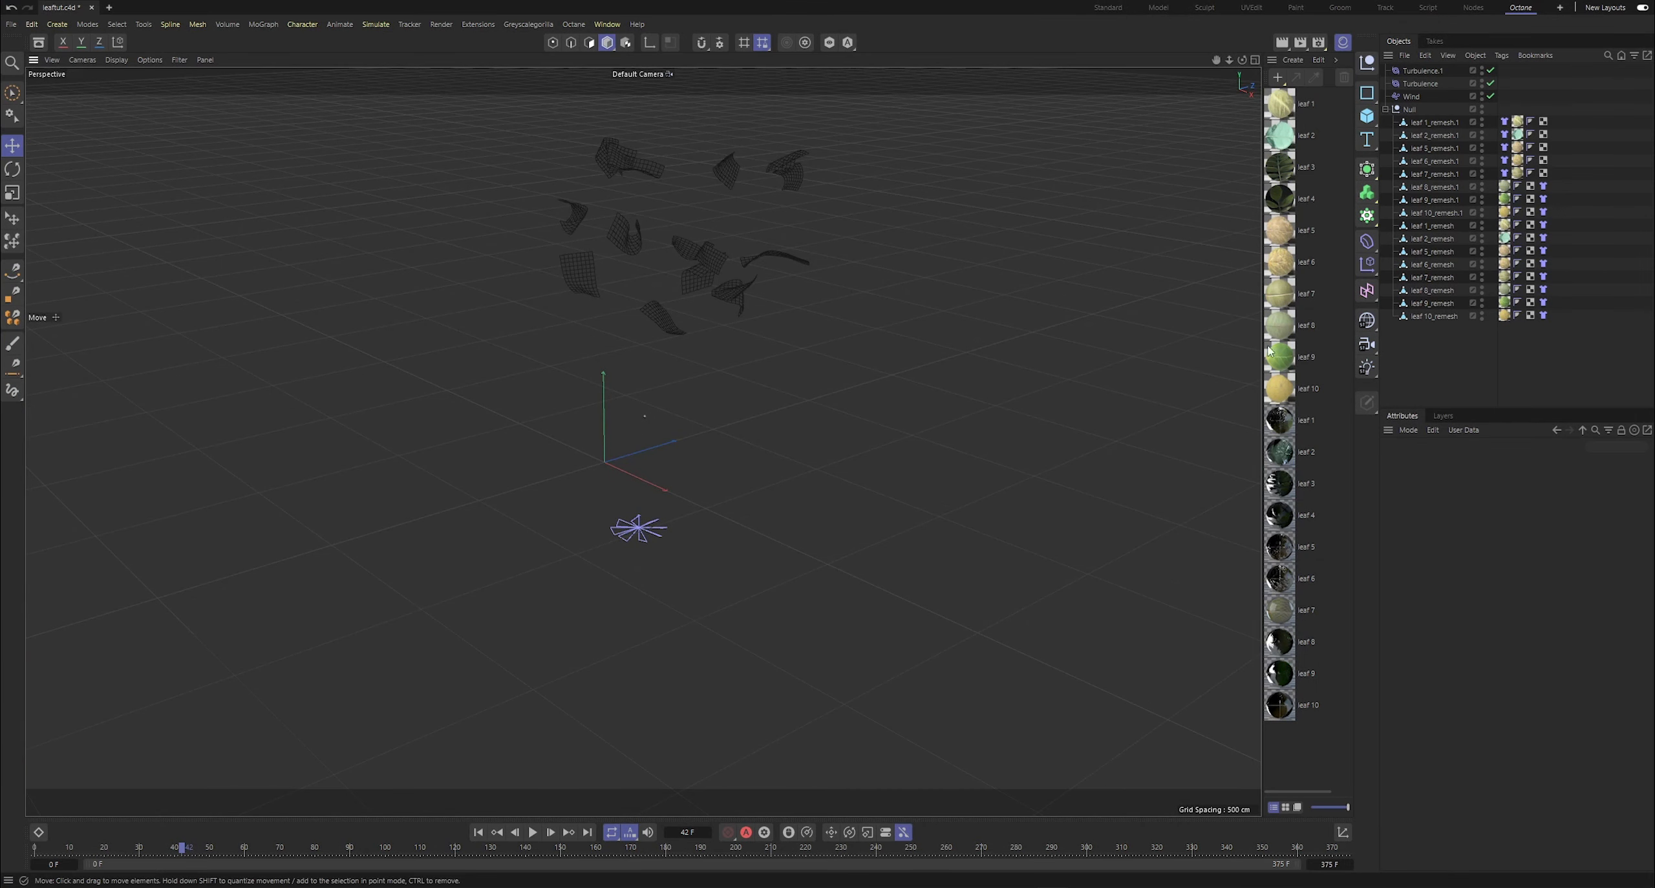
left_click(1520, 7)
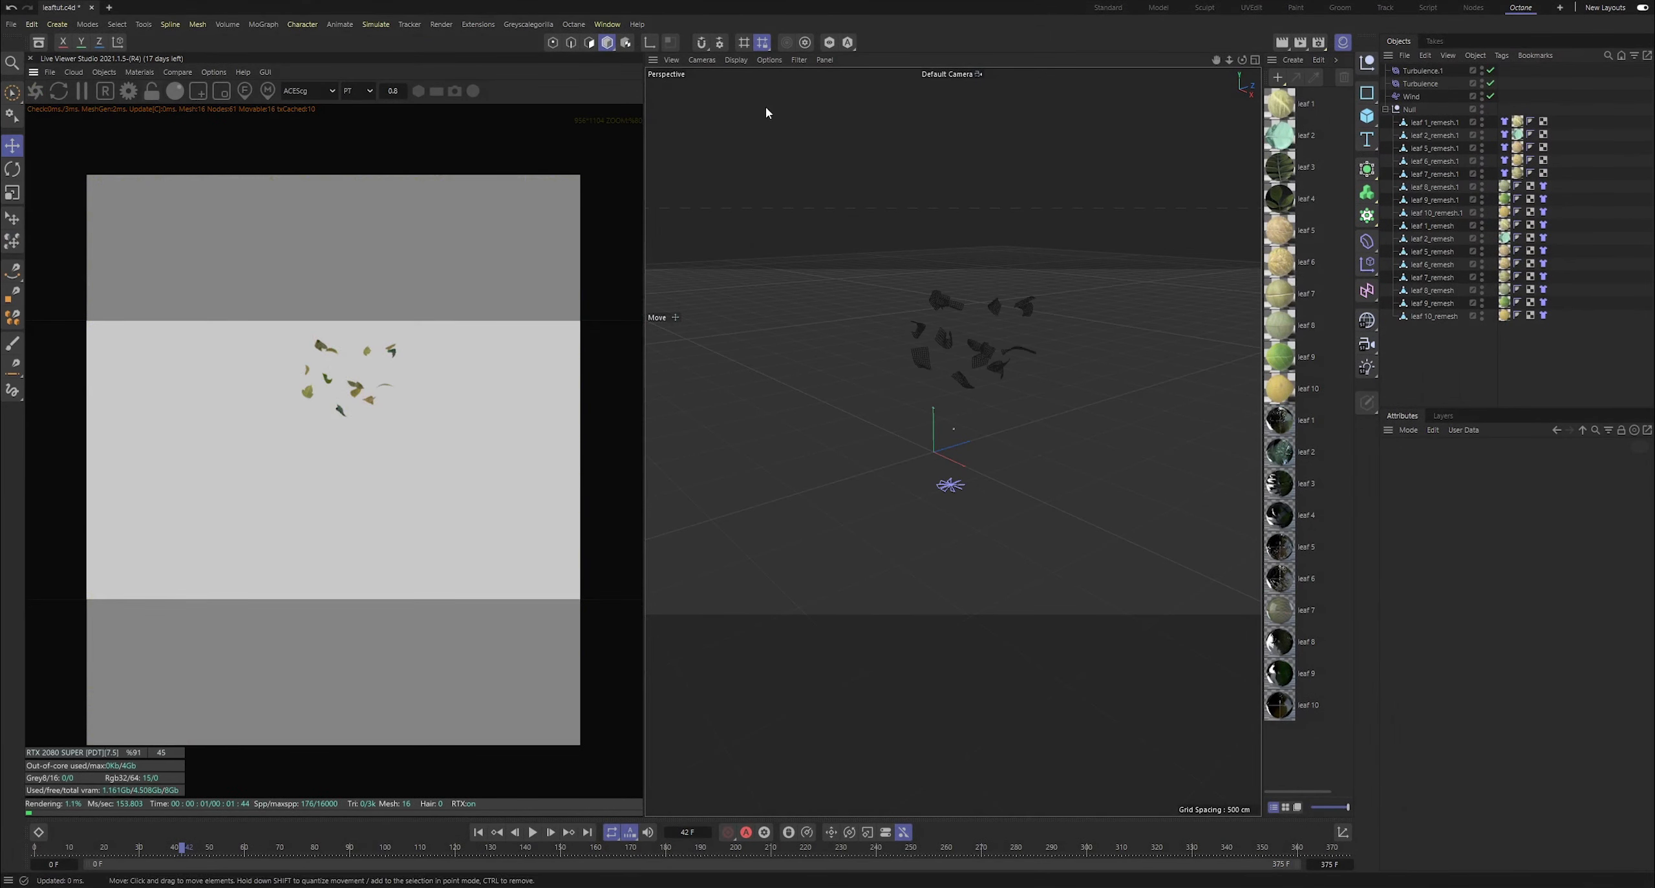
- Set the render output to 1500 × 1500 pixels and lock the Live Viewer to that resolution
left_click(1319, 42)
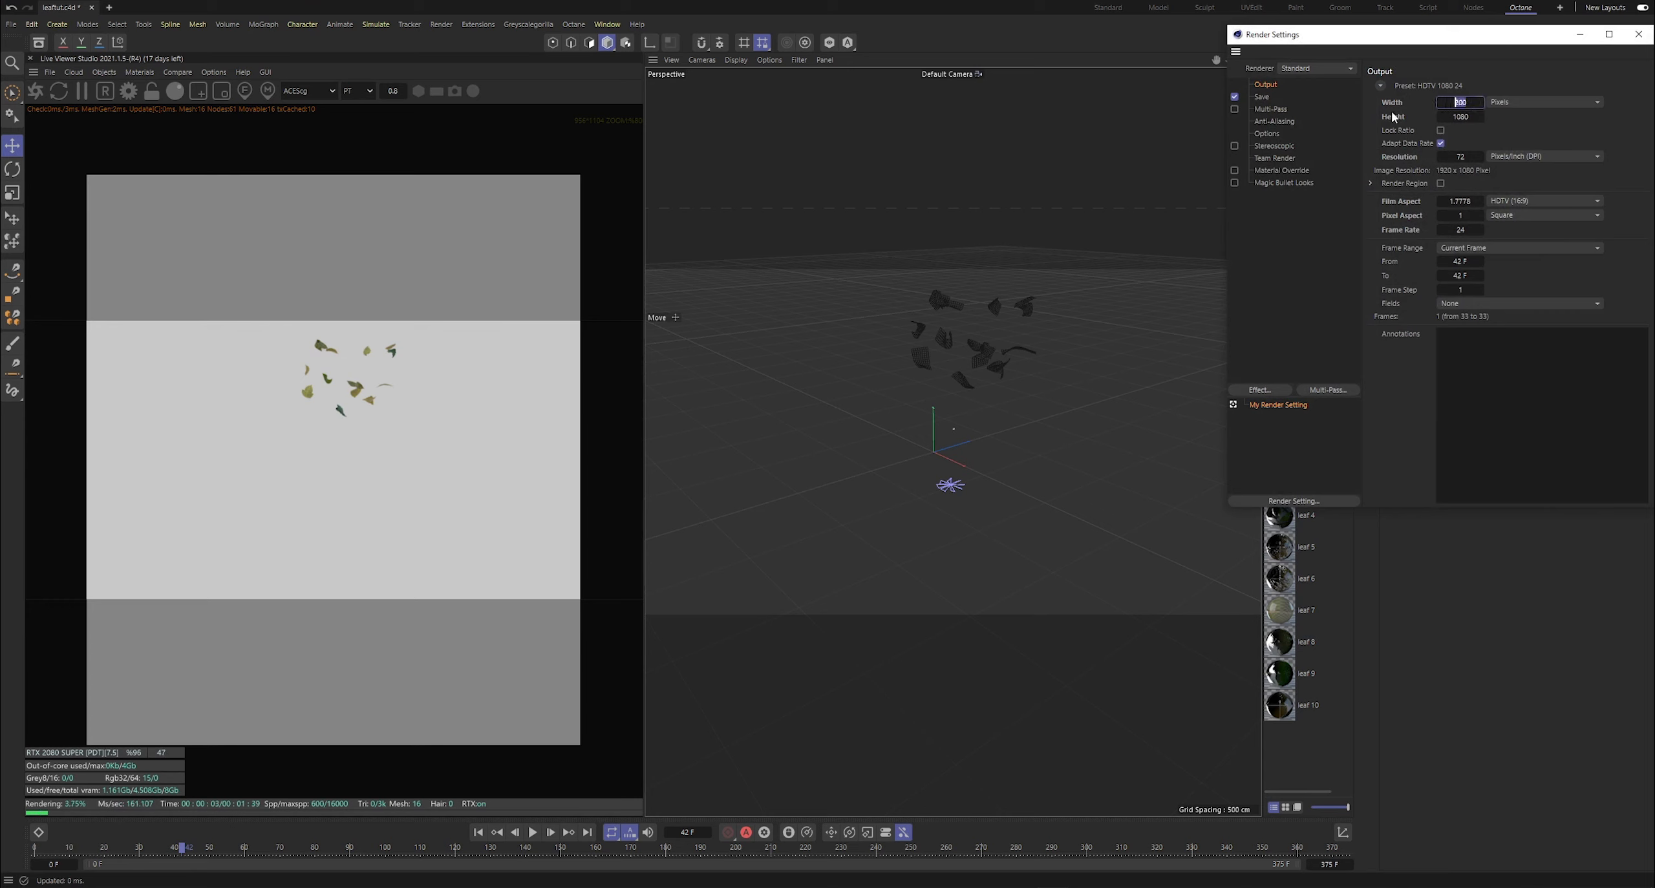
left_click(1461, 119)
key("Return")
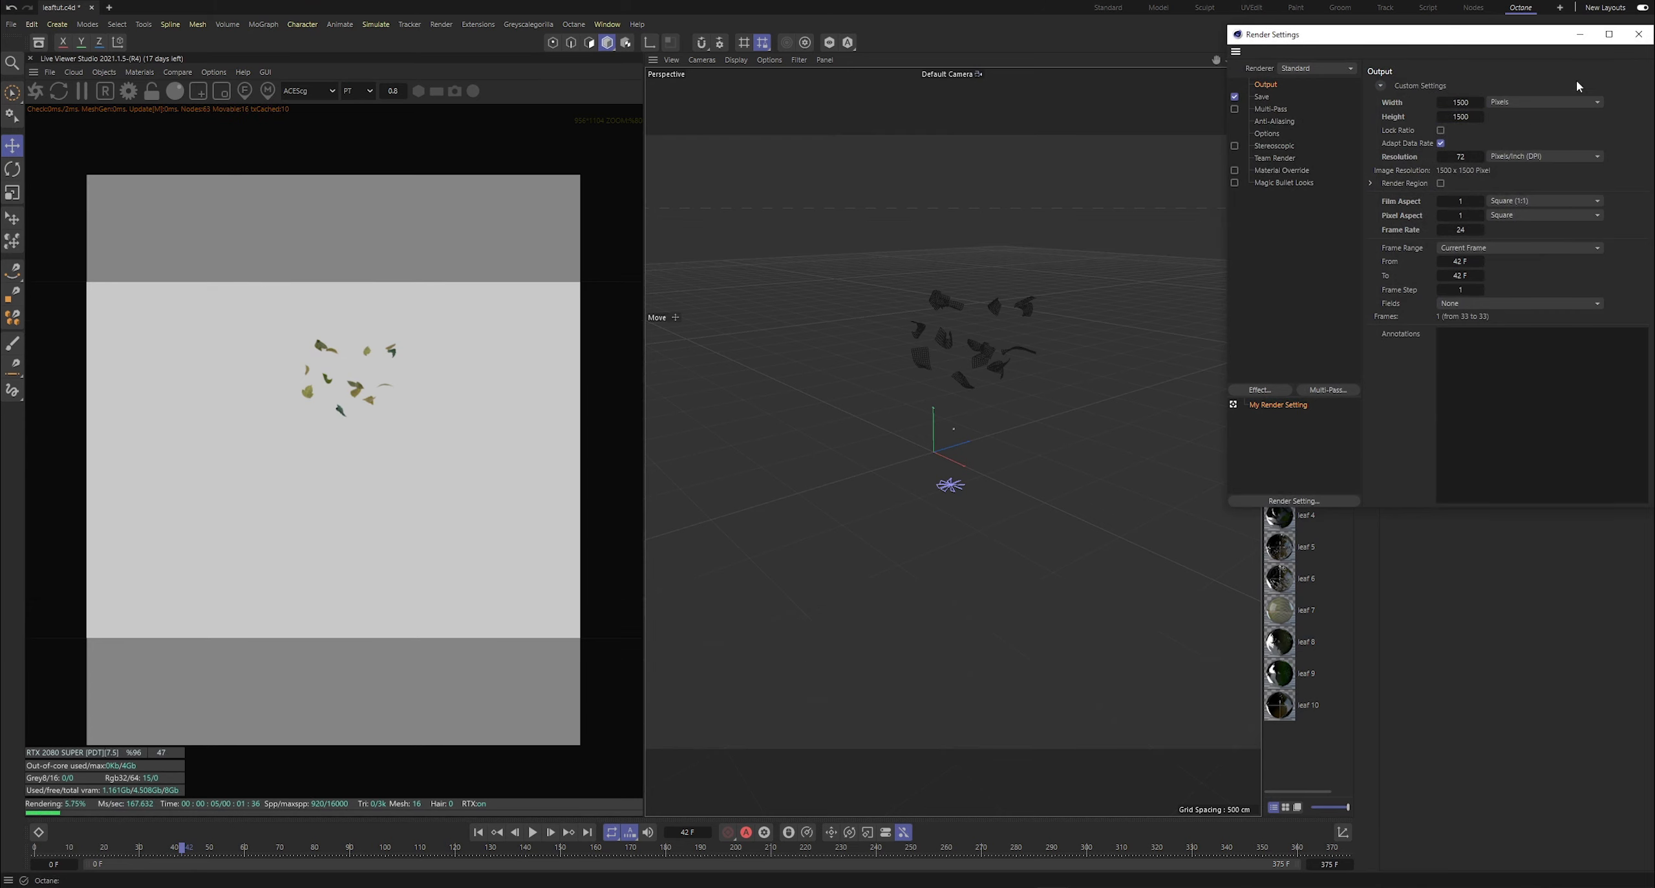
left_click(1638, 34)
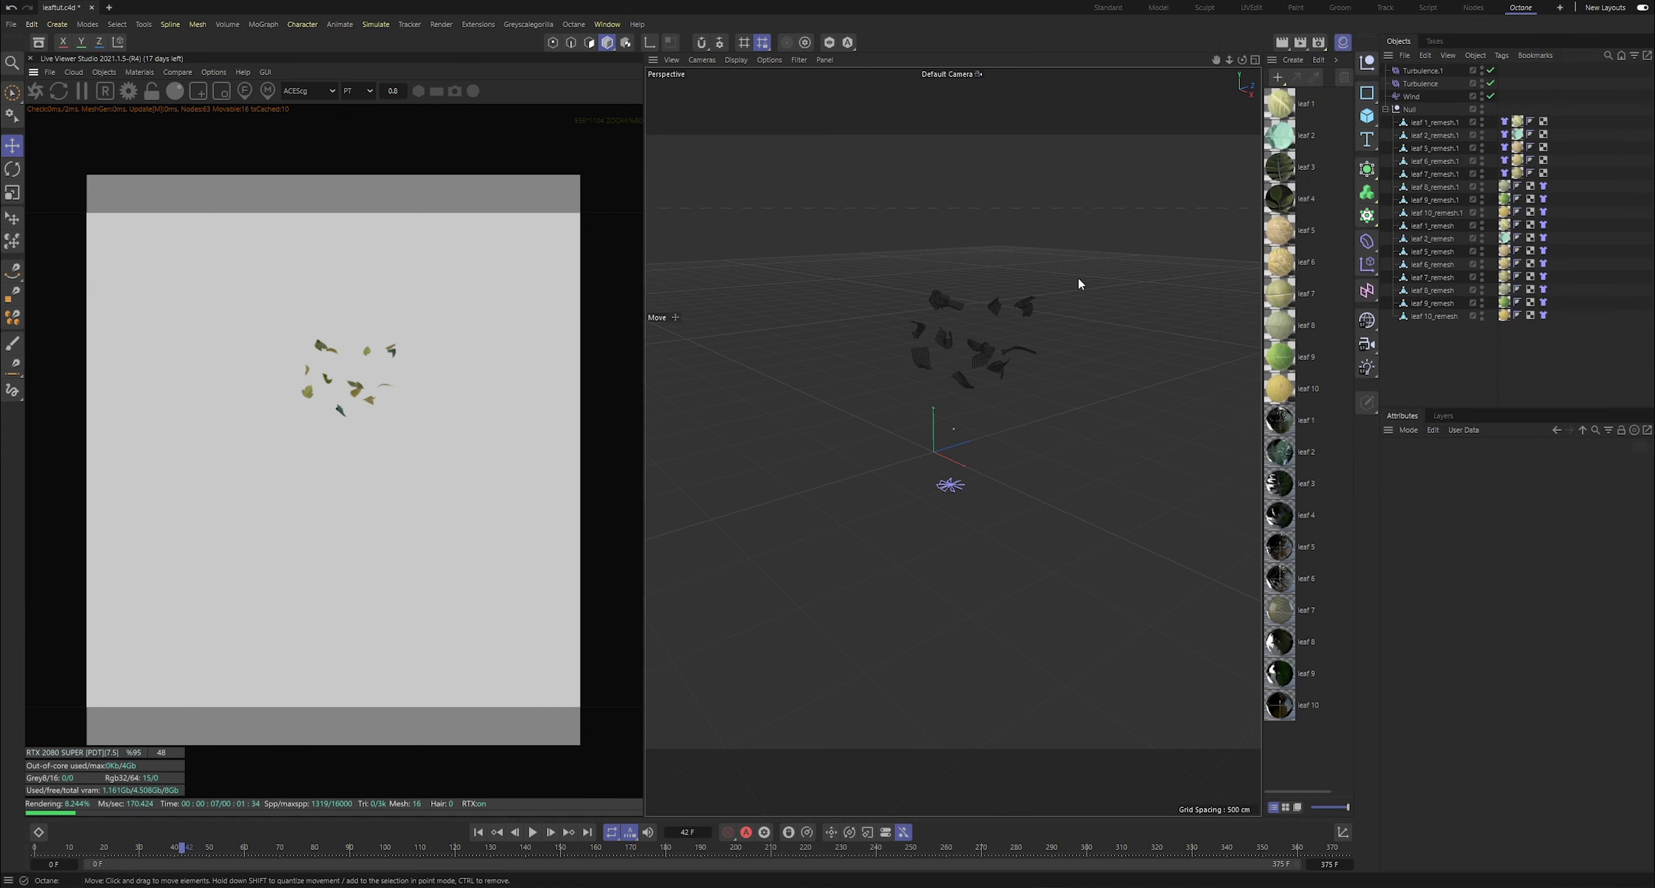
left_click(153, 92)
scroll(285, 334, "down", 2)
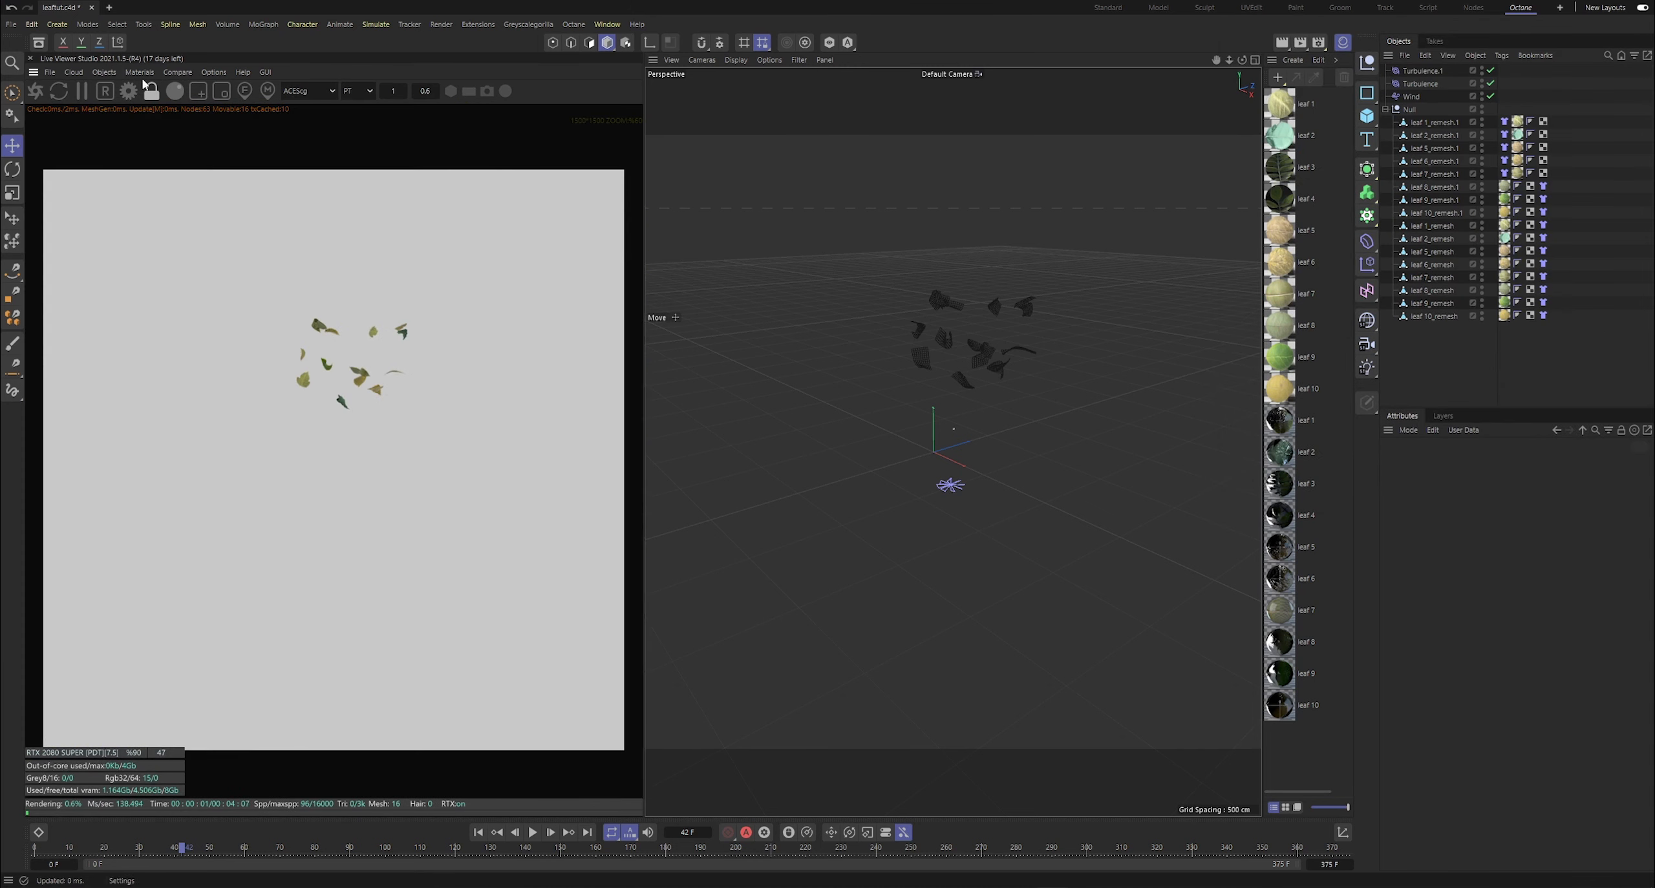
- Add an Octane Camera, look through it and set its focal length to 80 mm
left_click(104, 72)
left_click(126, 85)
left_click(1491, 70)
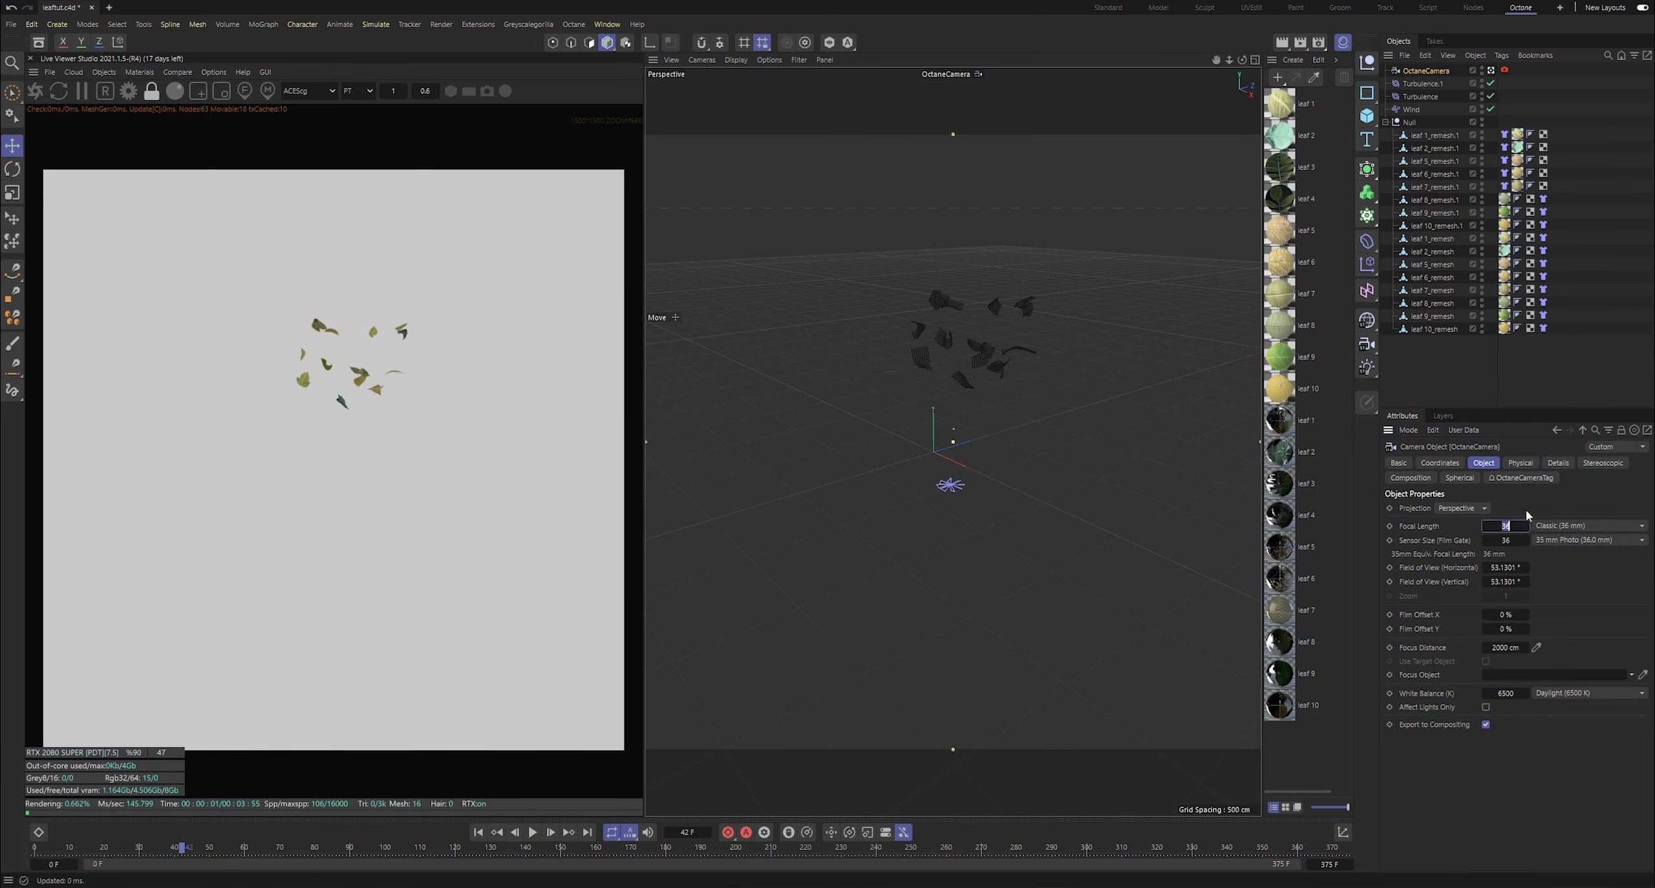
type("80")
key("Return")
- Set the camera's heading to 90° and pitch to 0°, and its X and Y positions to 0 cm
left_click_drag(1241, 59, 1294, 72)
left_click(1448, 463)
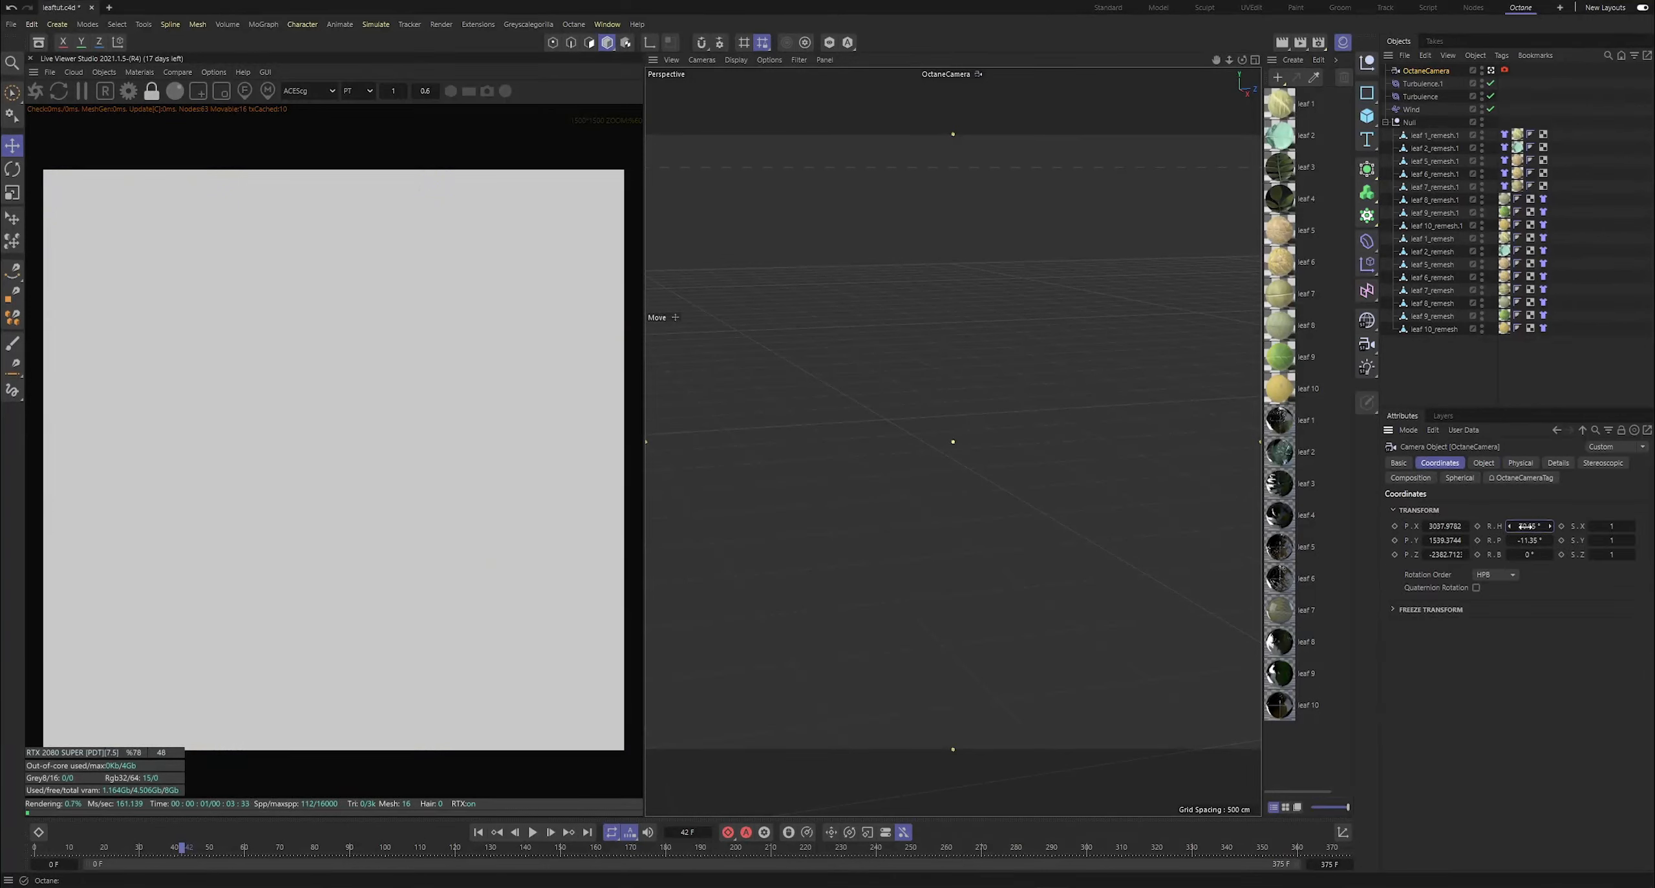
type("90")
key("Return")
left_click(1441, 527)
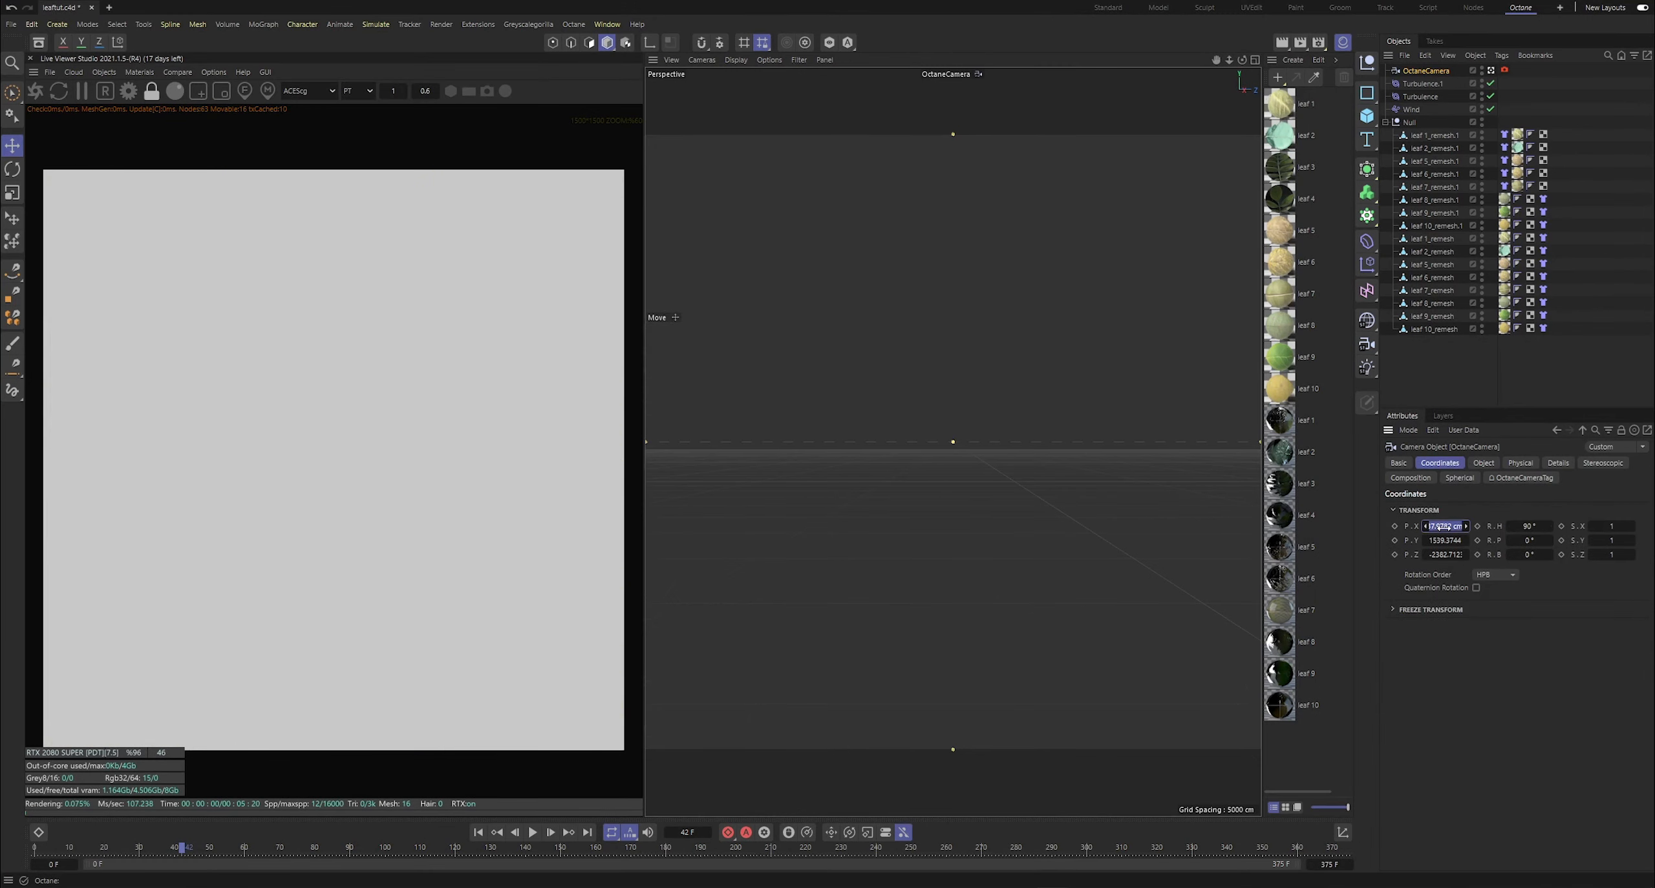
left_click(1443, 541)
type("0")
key("Return")
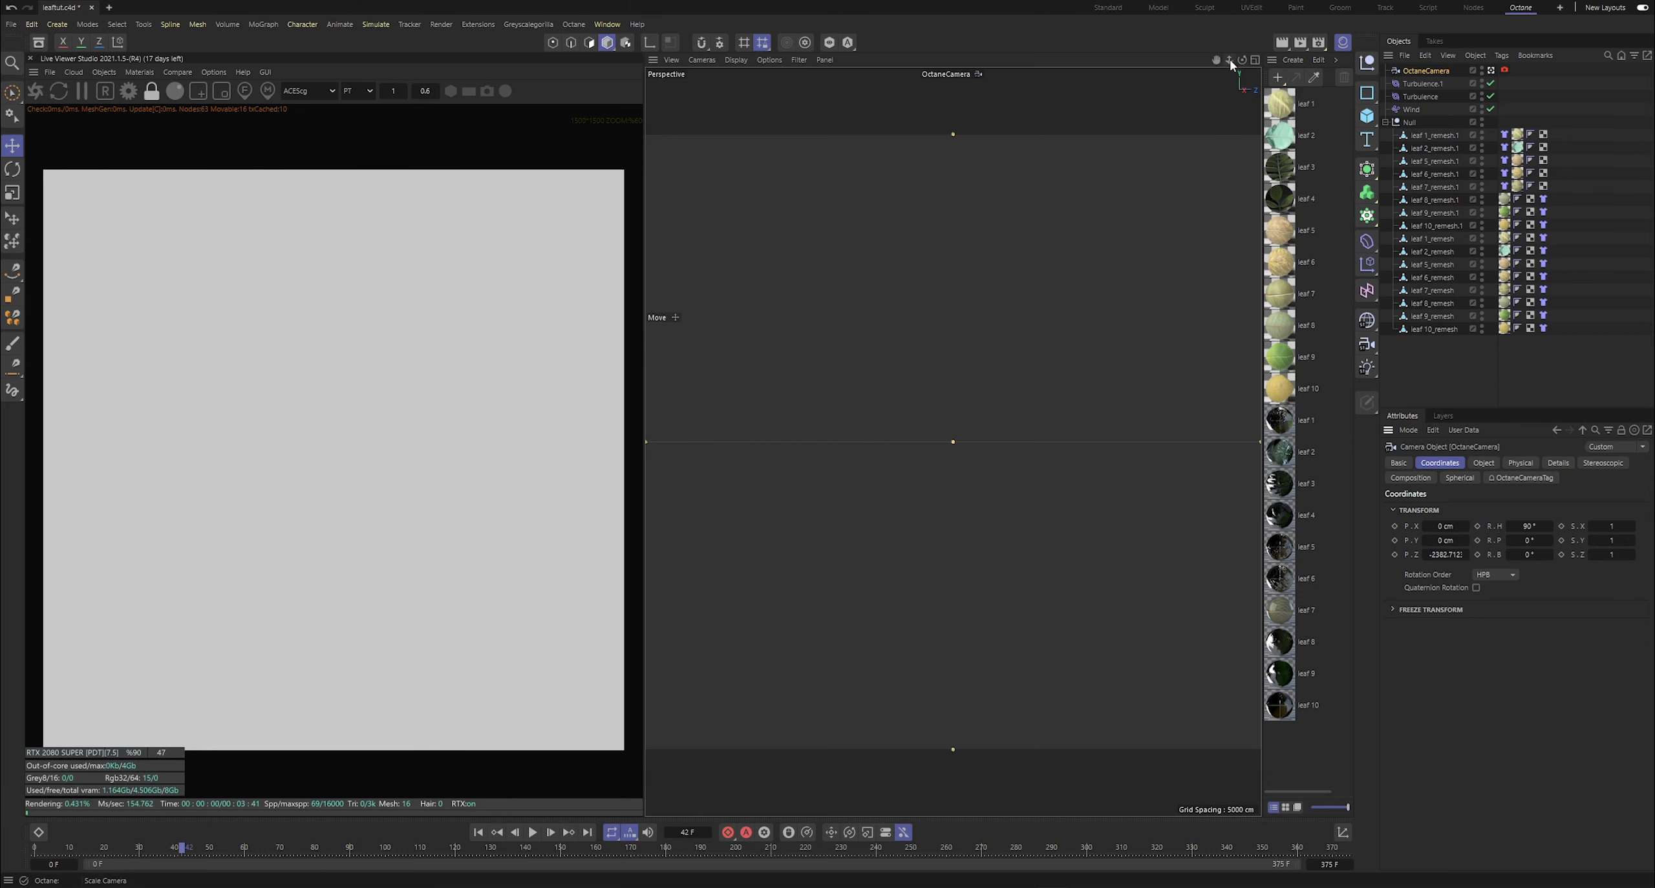
- Move the camera to about X 3422, Y 851, Z 174 cm to frame the leaves from the side, and save the project
left_click_drag(1229, 60, 954, 442)
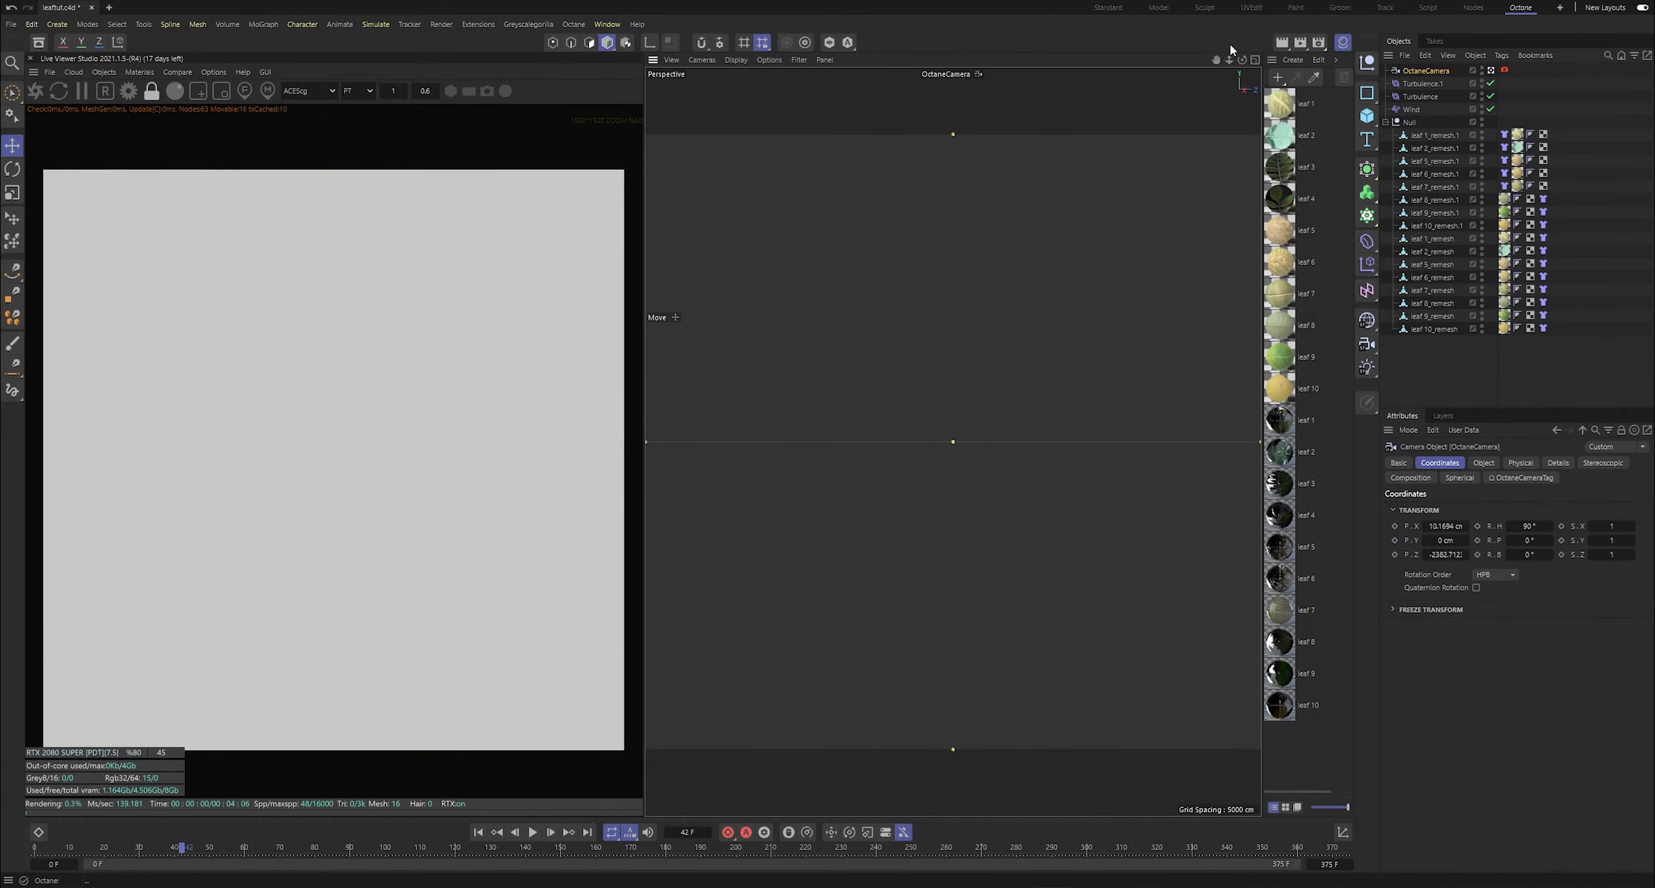
left_click_drag(1216, 60, 1213, 63)
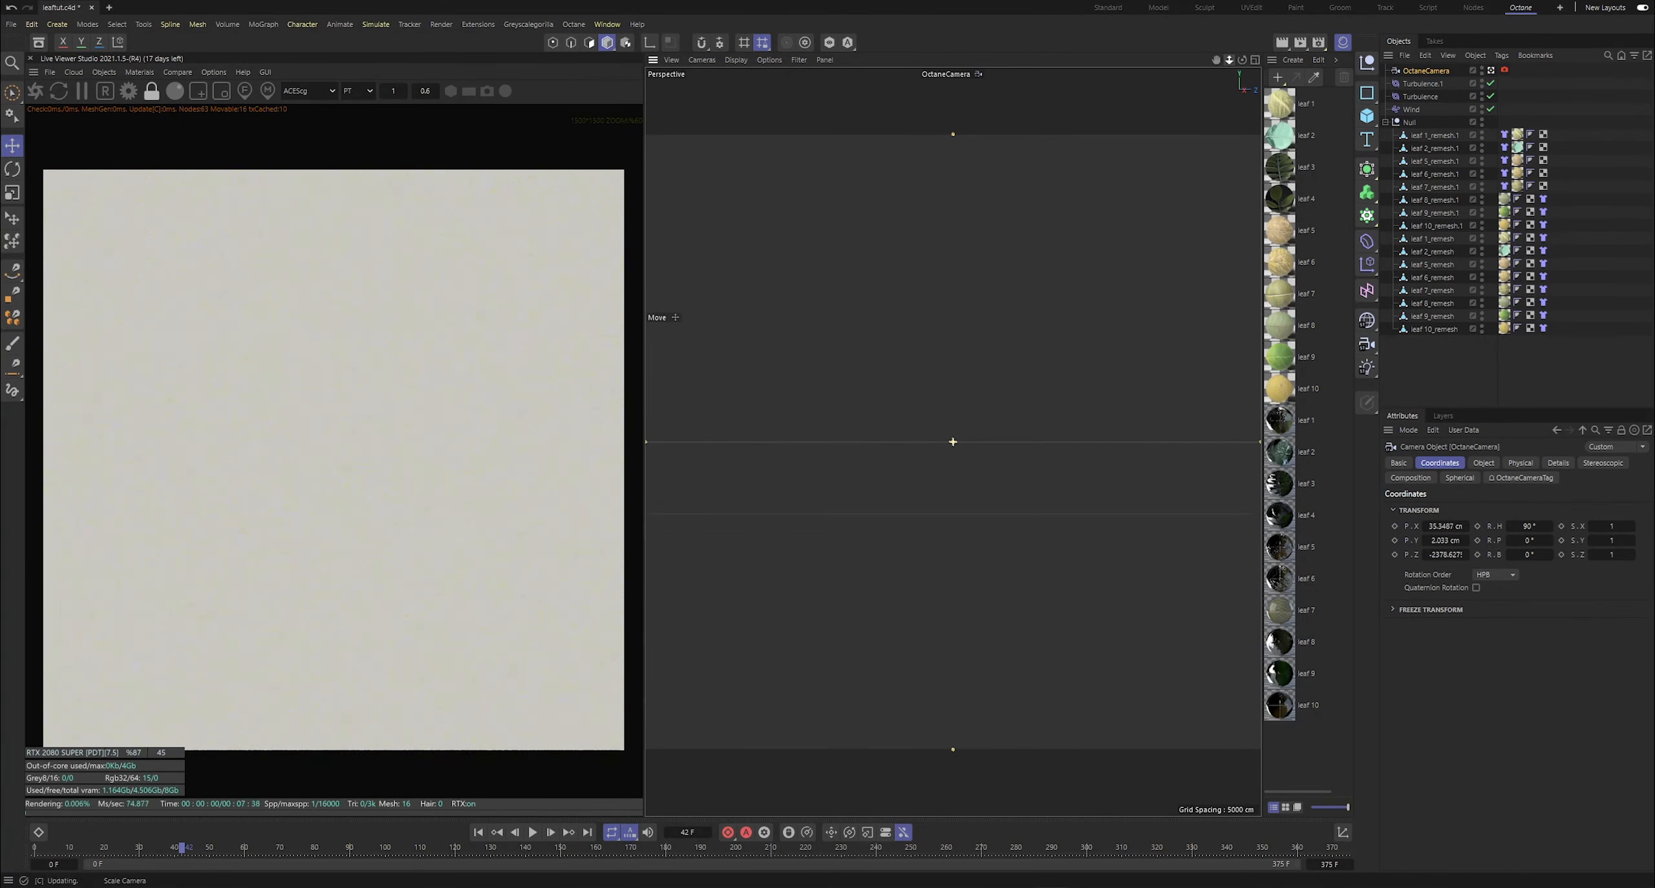
left_click_drag(954, 441, 953, 442)
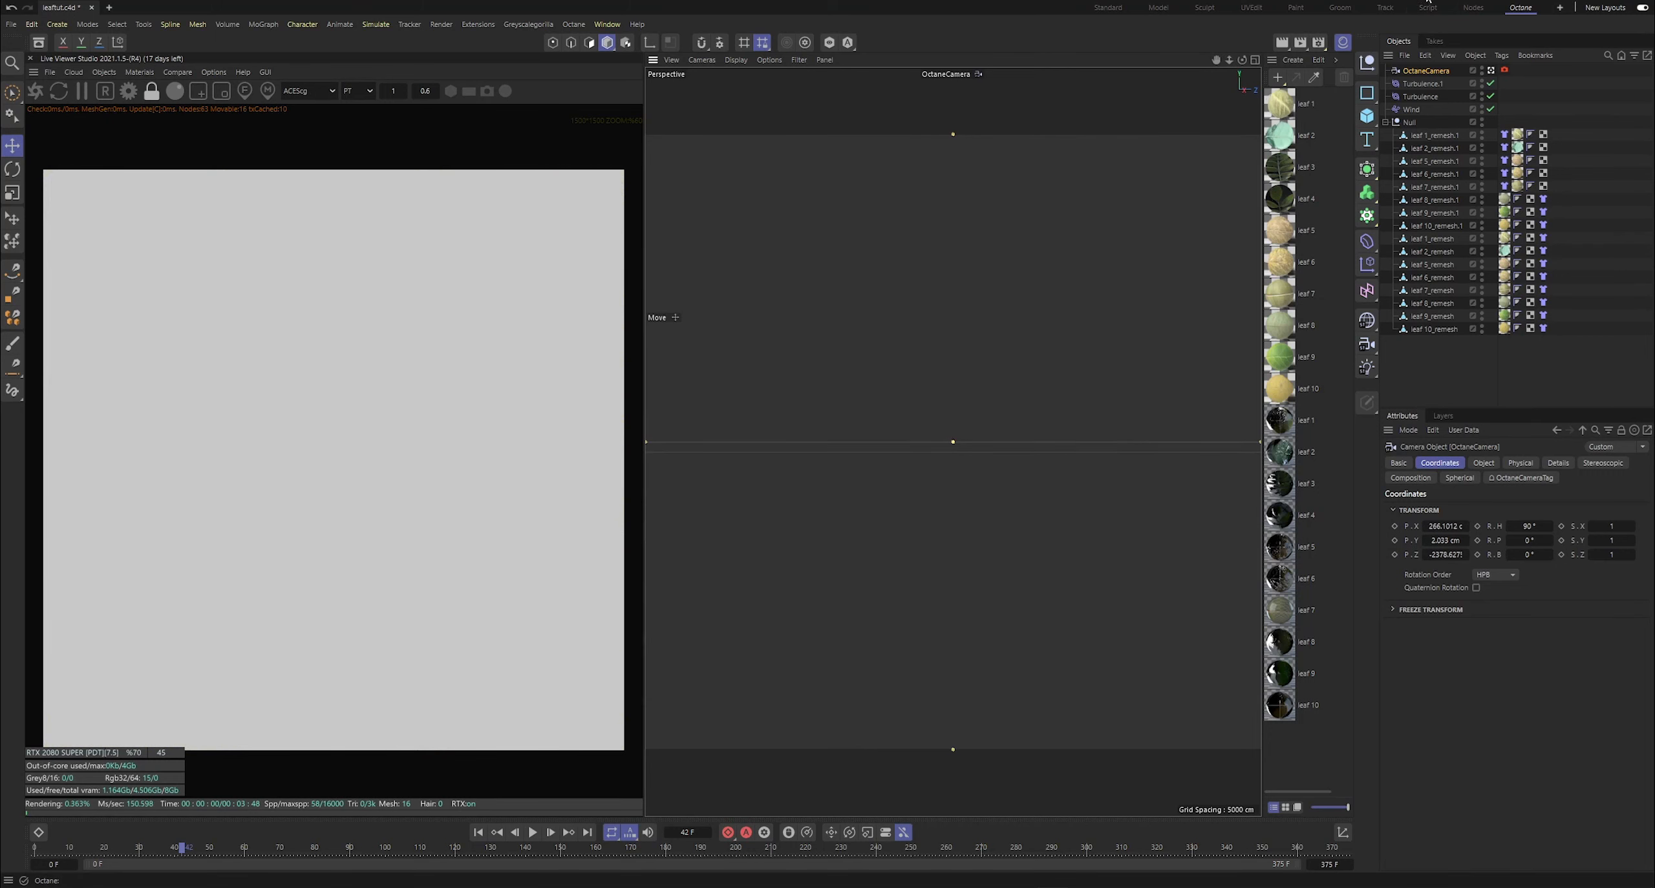
left_click_drag(1230, 59, 953, 442)
left_click_drag(1229, 60, 953, 441)
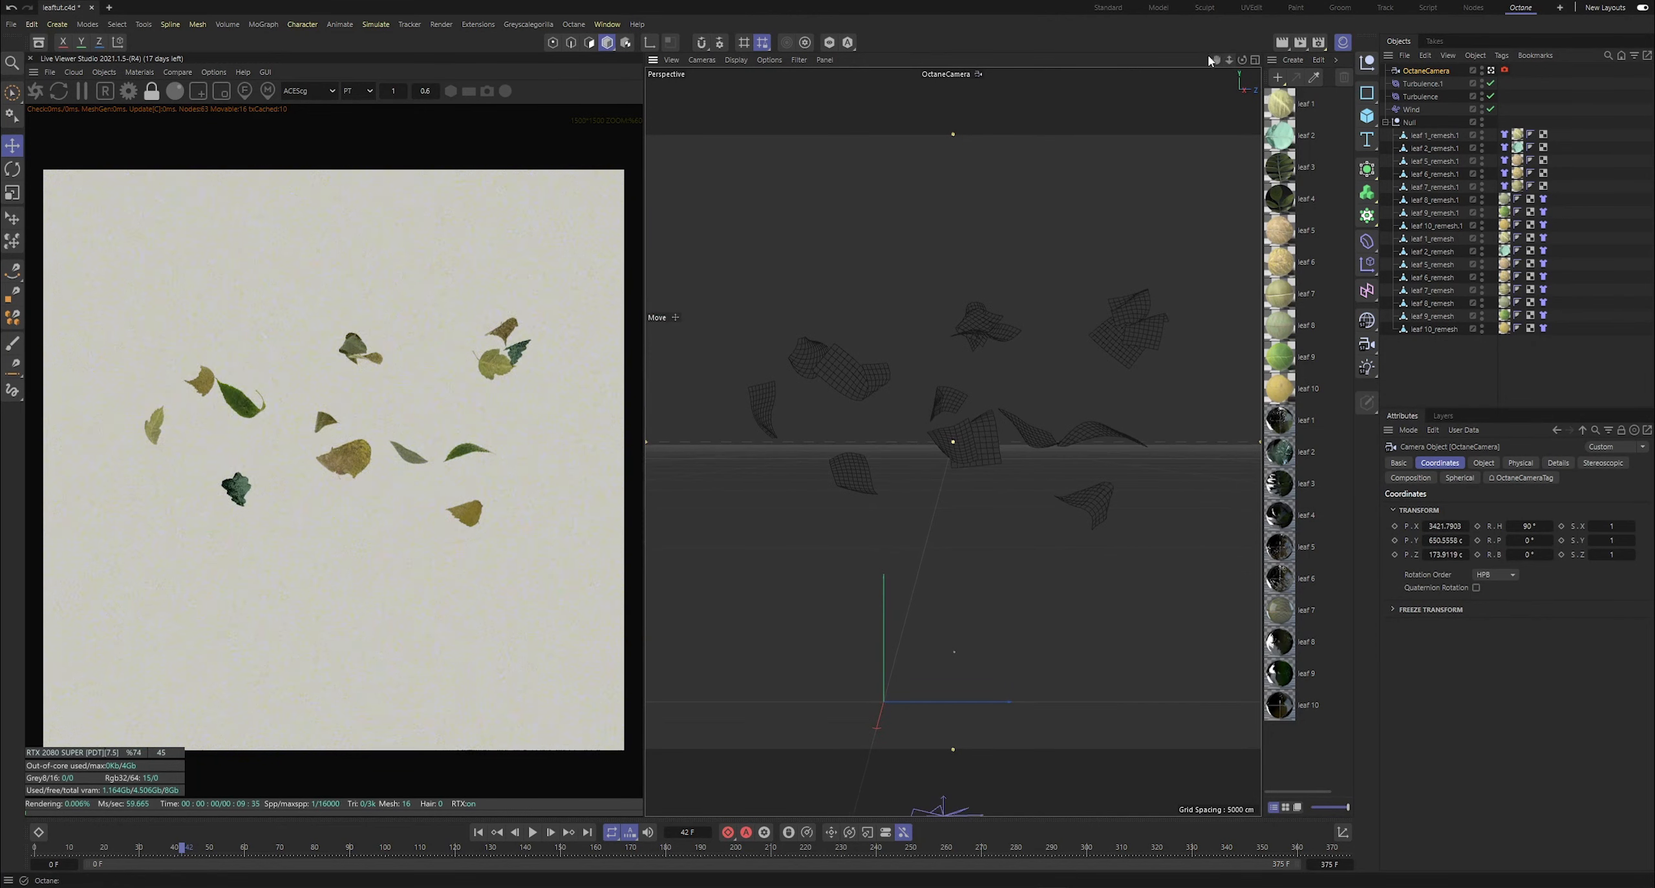
key("ctrl+s")
- Select every leaf's Cloth tag and cache the cloth simulation for the whole scene
left_click_drag(1575, 352, 1546, 203)
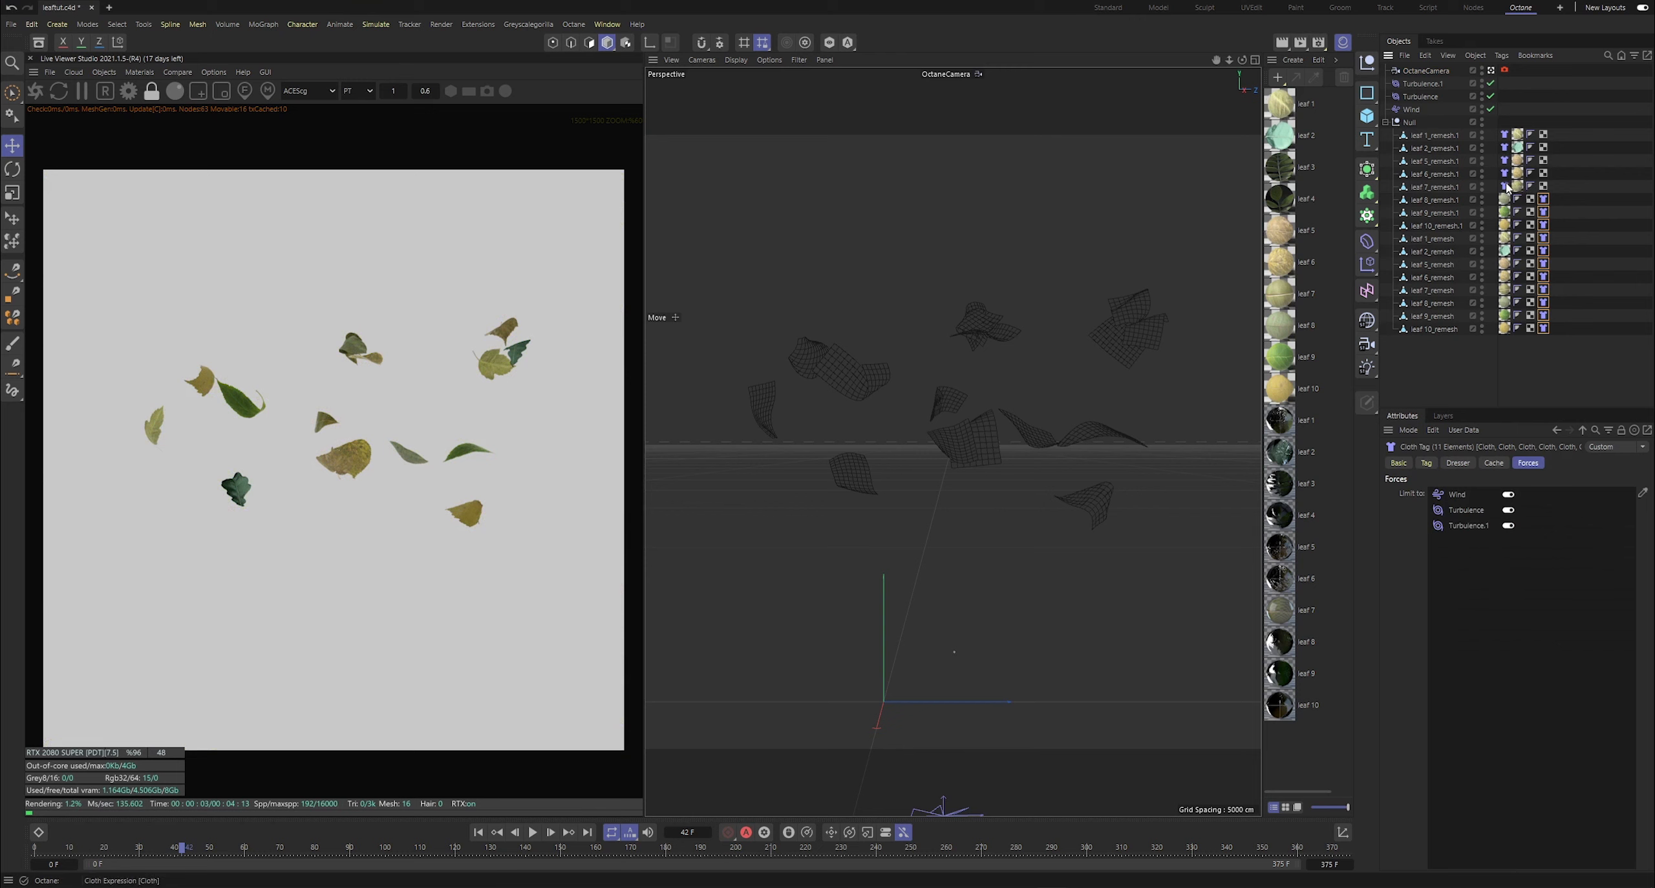
left_click(1505, 134, "shift")
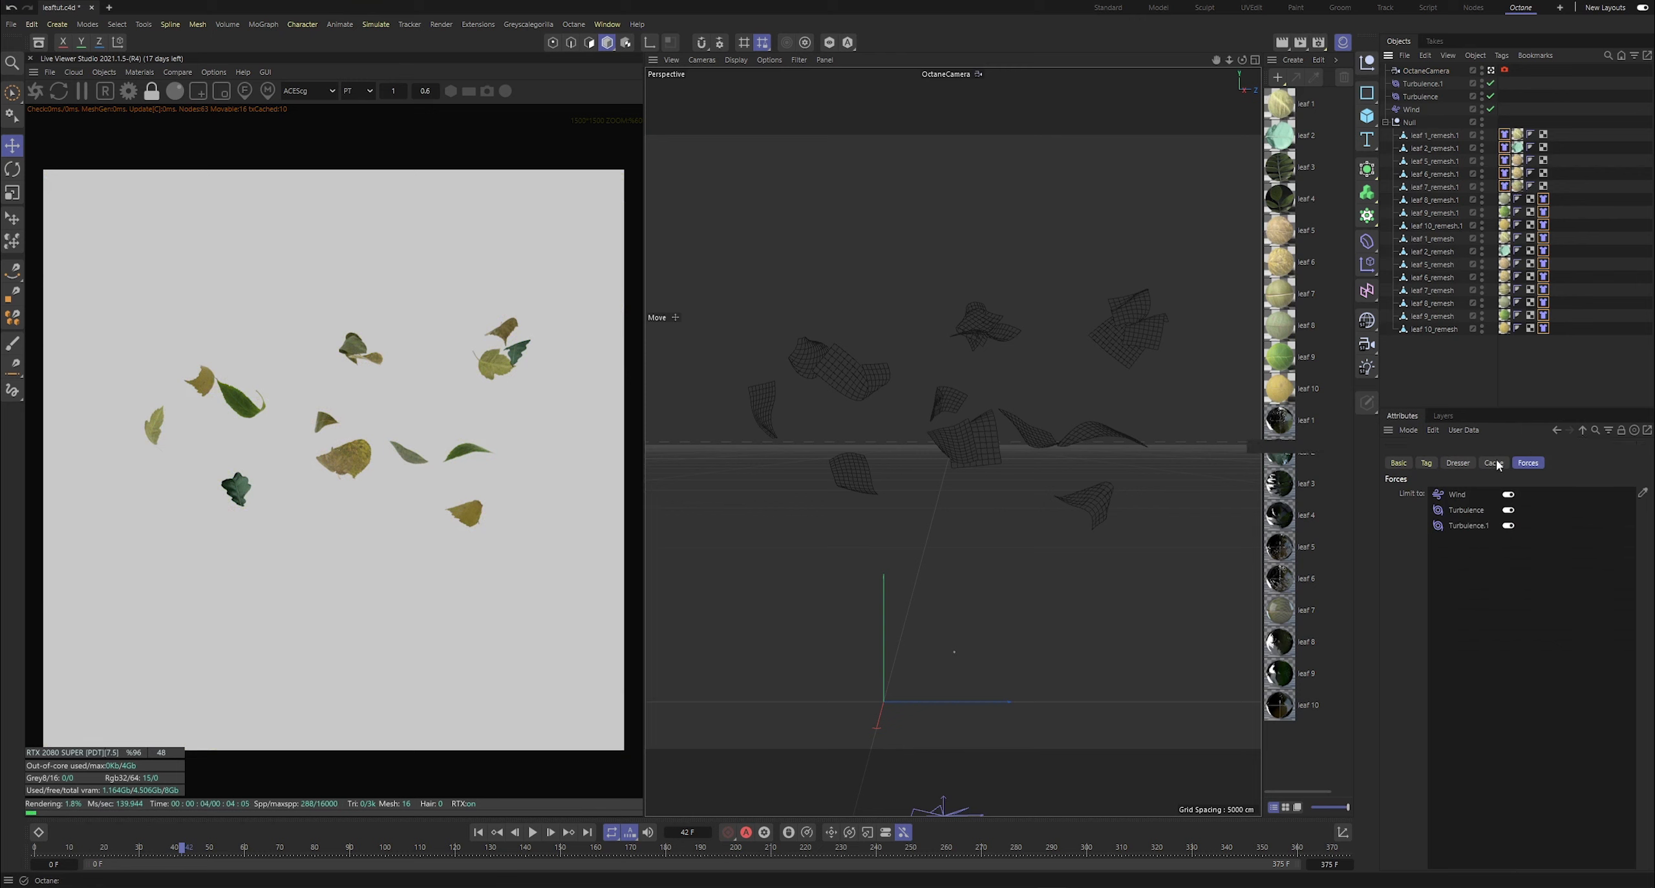
left_click(1498, 465)
left_click(1560, 526)
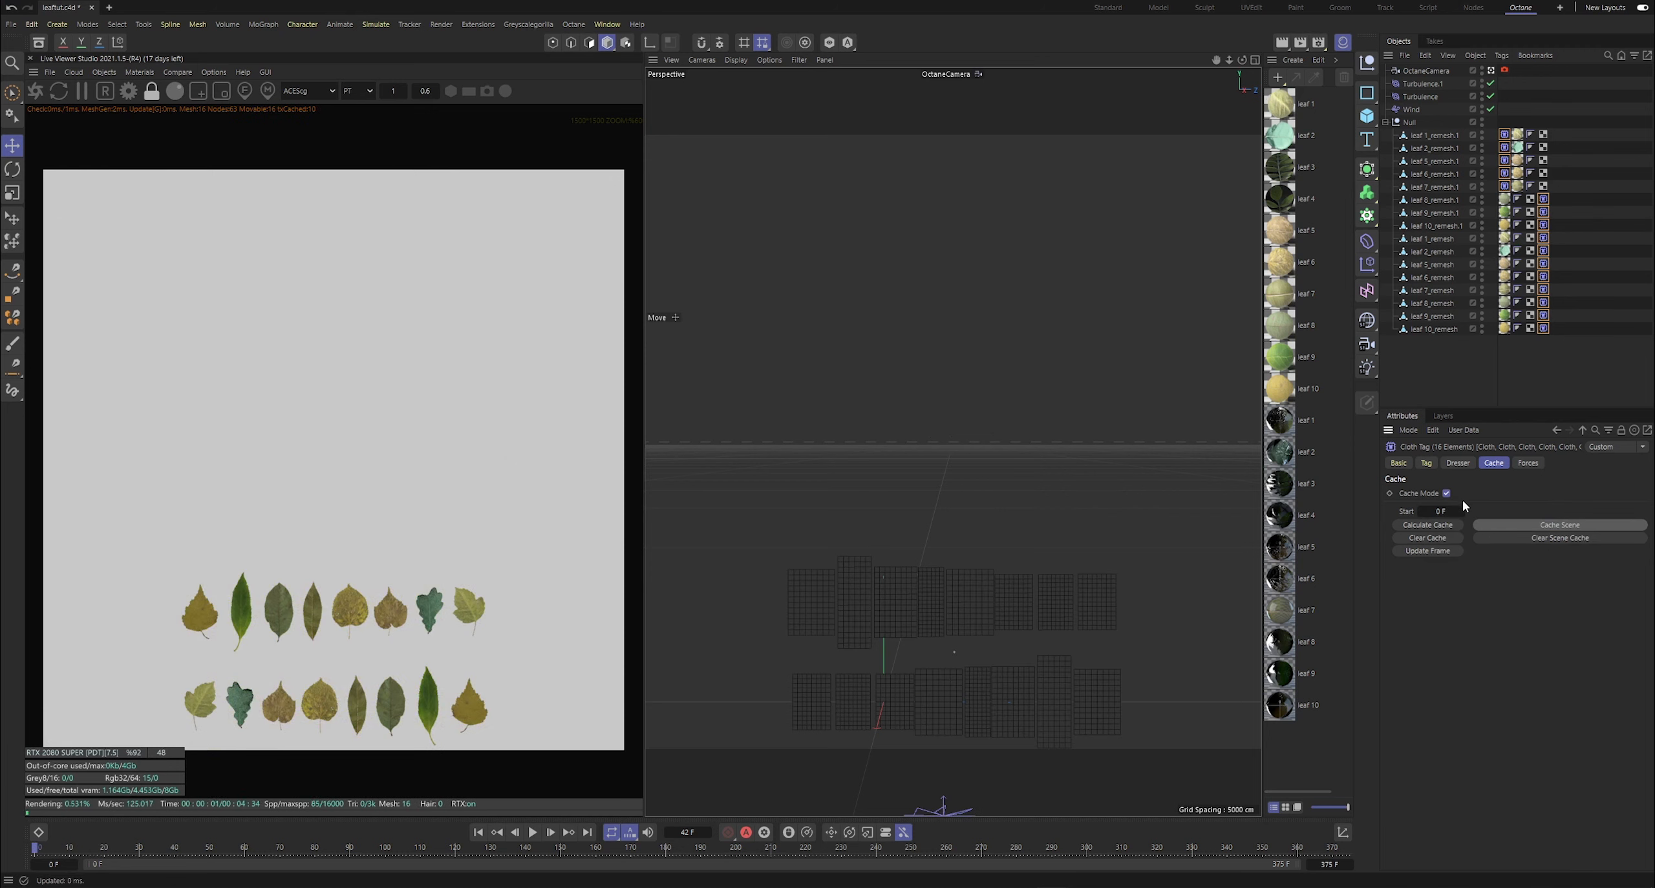
- Play the cached simulation to frame 74 and pan the camera to keep the rising leaves in frame
key("F8")
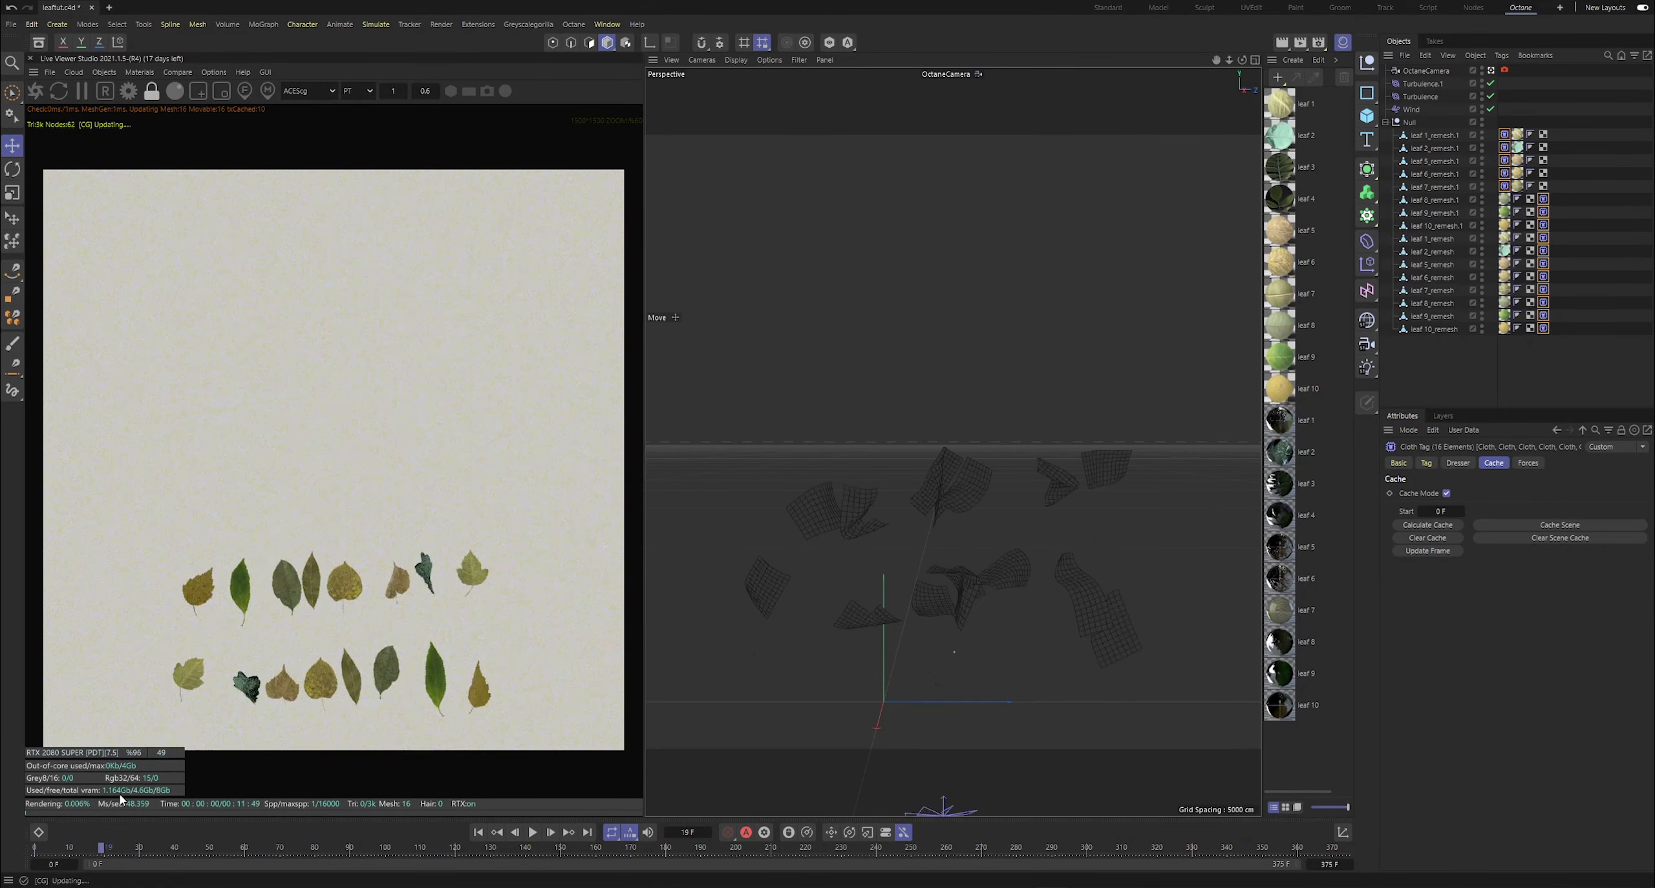
key("F8")
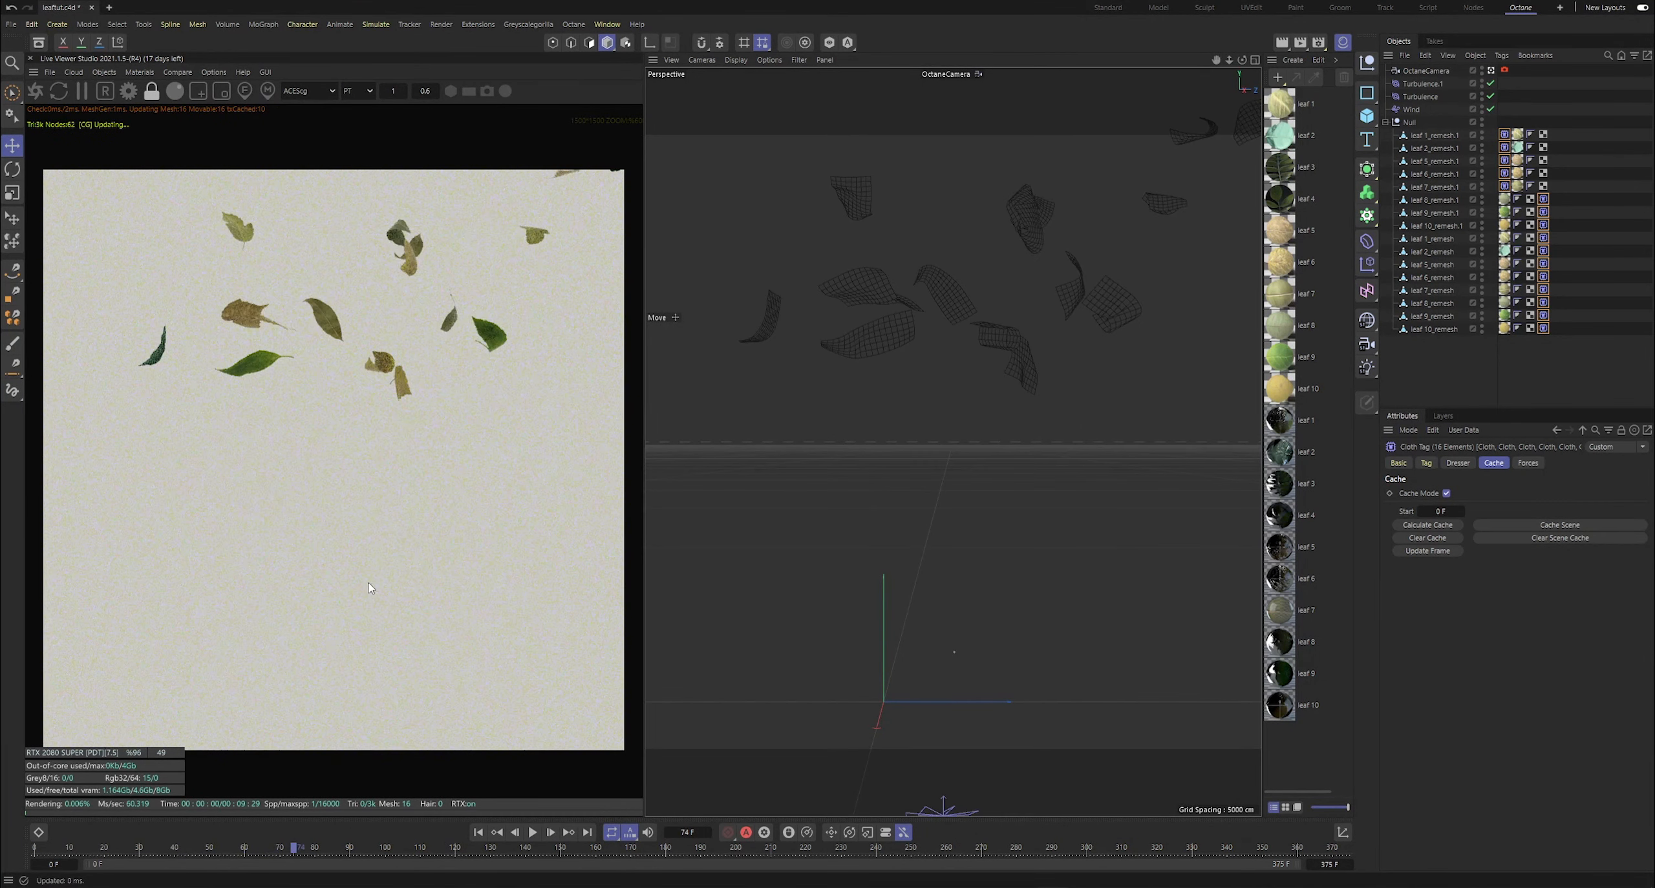
left_click_drag(1219, 57, 1155, 149)
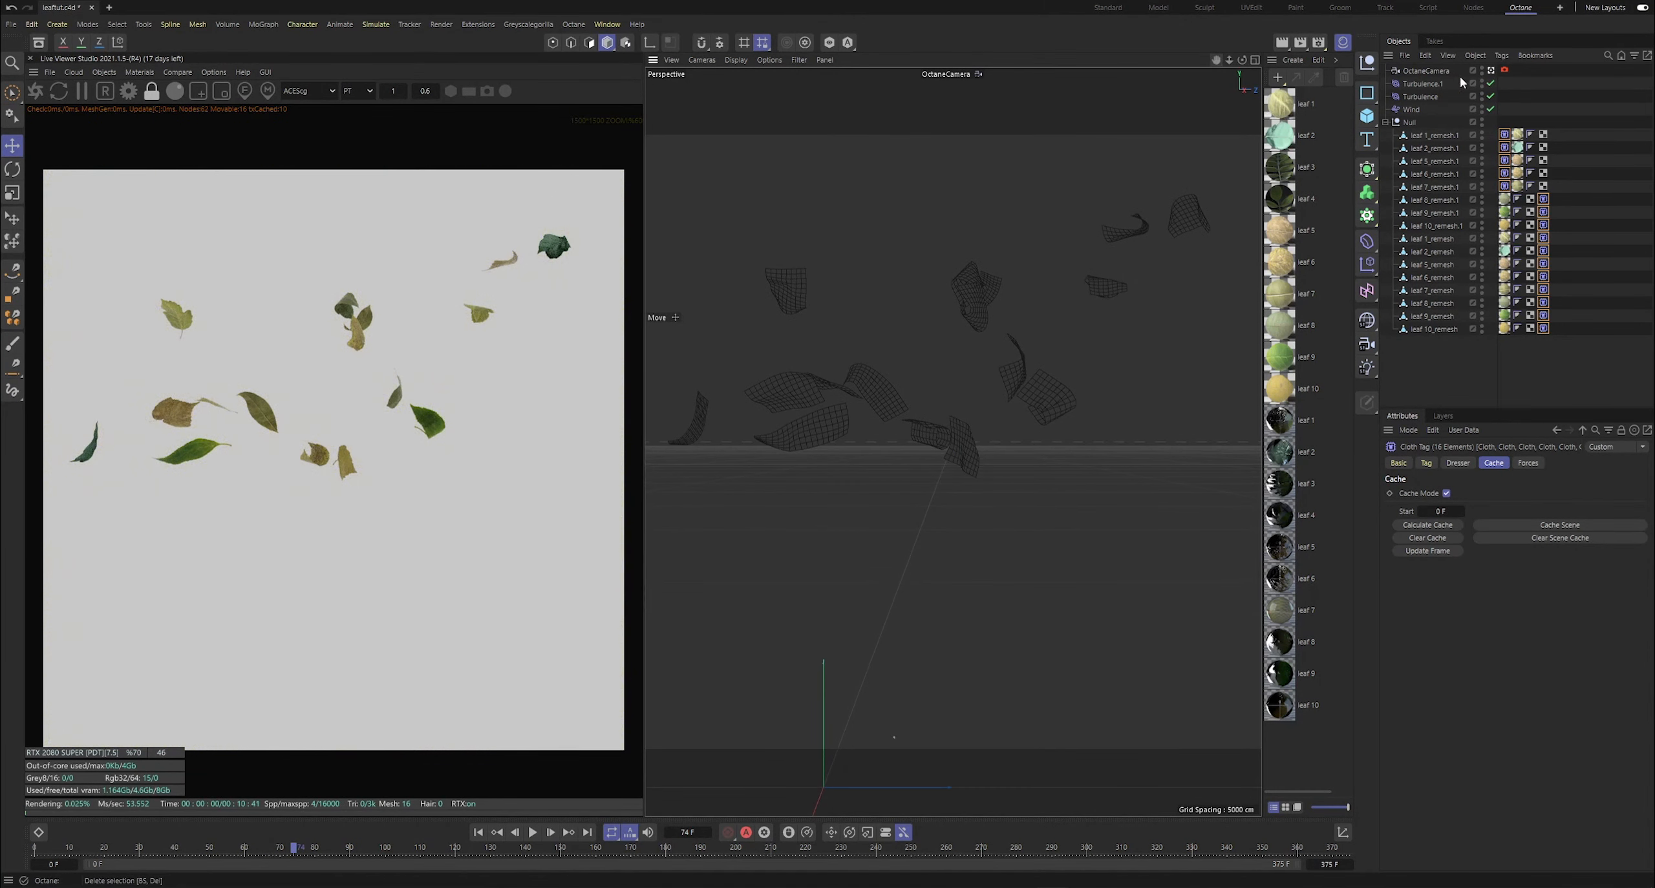
- Duplicate the Octane camera, look through the copy and set its focal length to 150 mm
left_click(1446, 67)
key("ctrl+c")
key("ctrl+v")
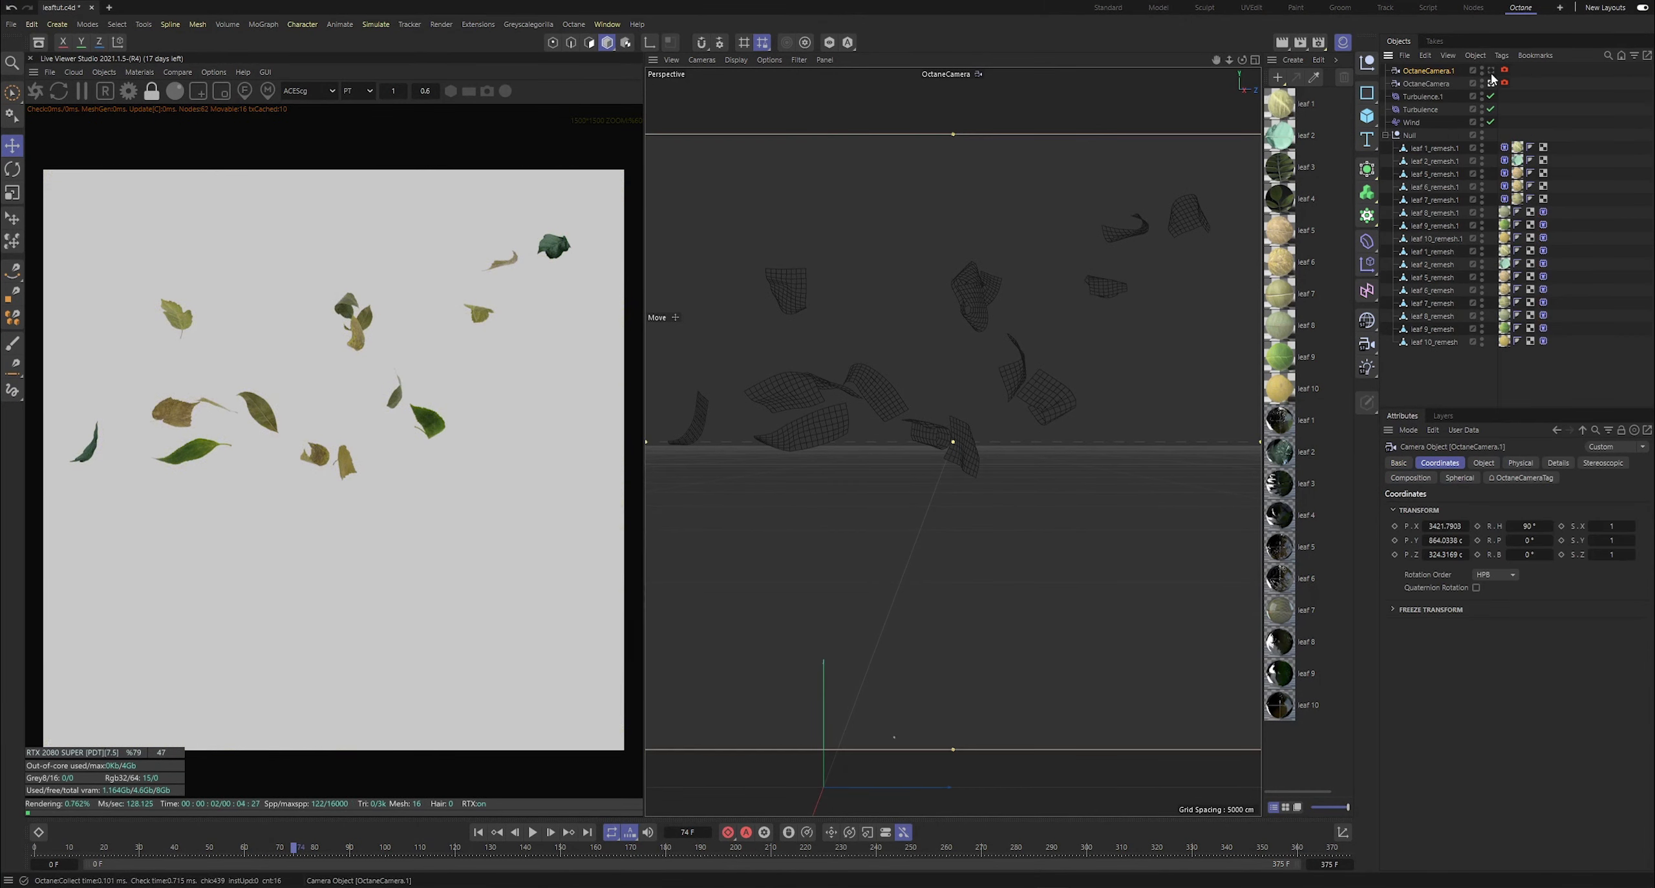
left_click(1485, 463)
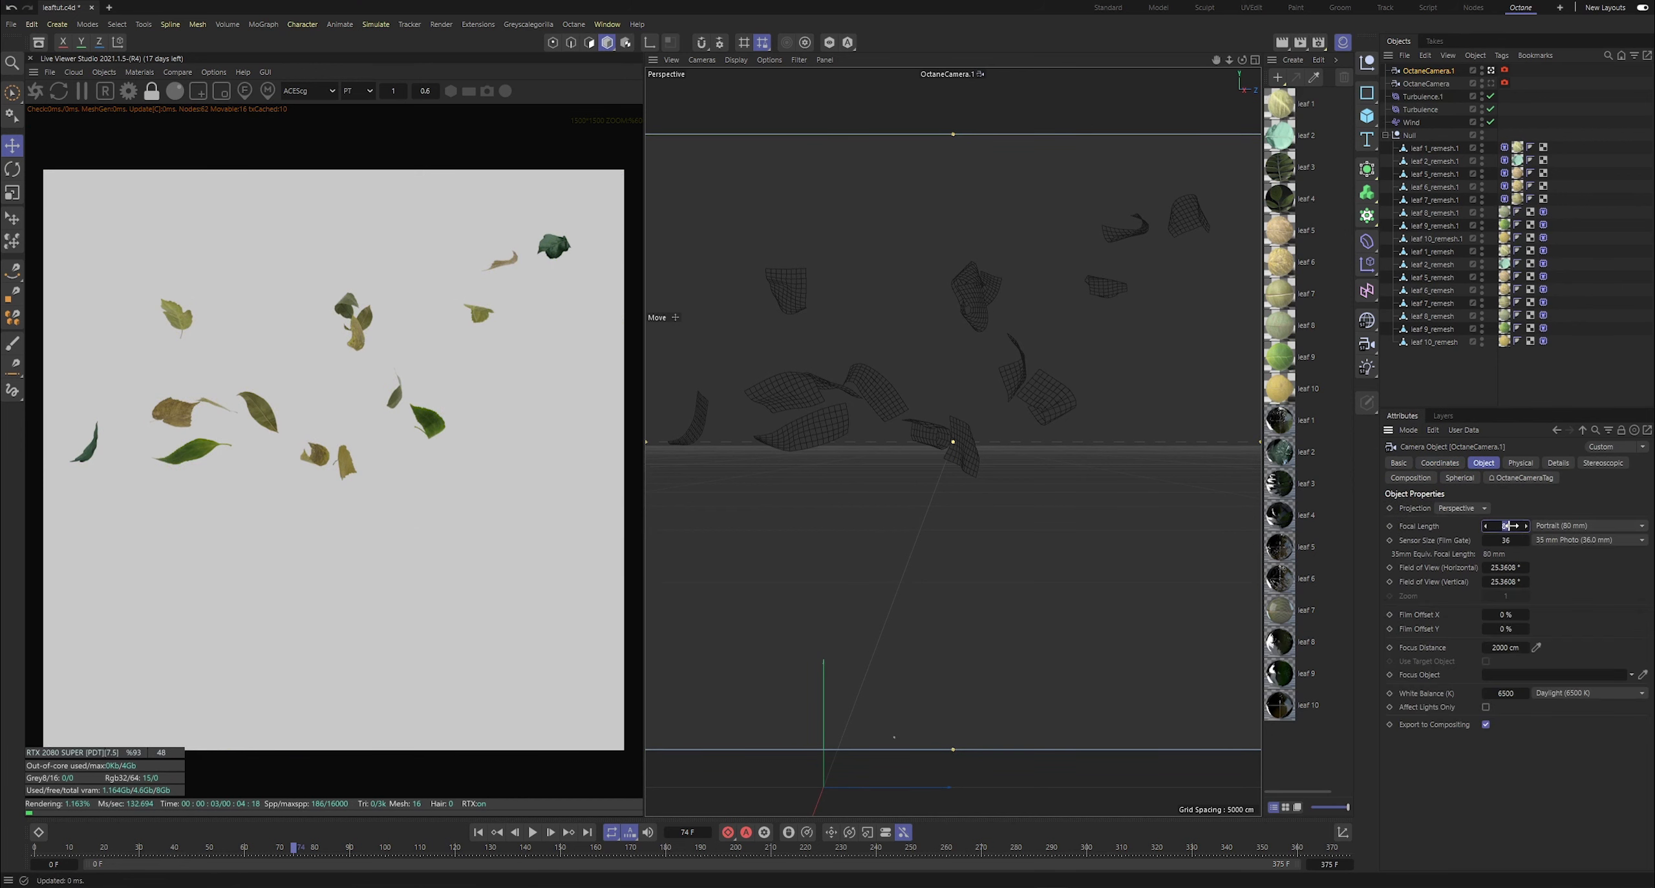
key("Return")
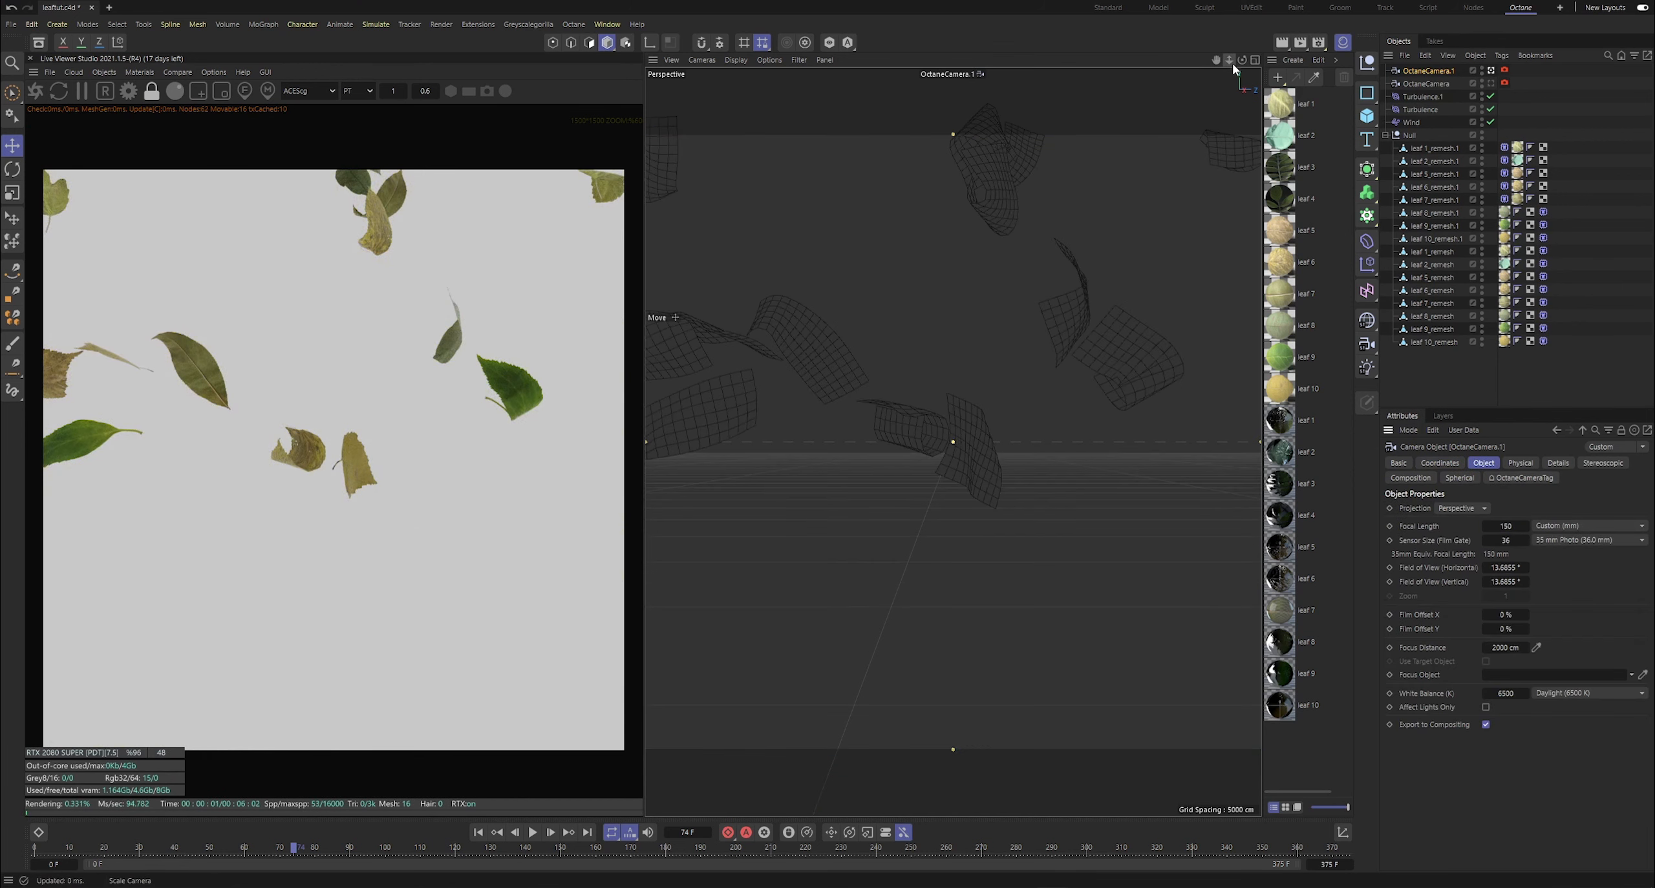
- Move the duplicated camera slightly back from the leaves and hide the original camera
left_click_drag(1229, 60, 1203, 59)
left_click(1495, 88)
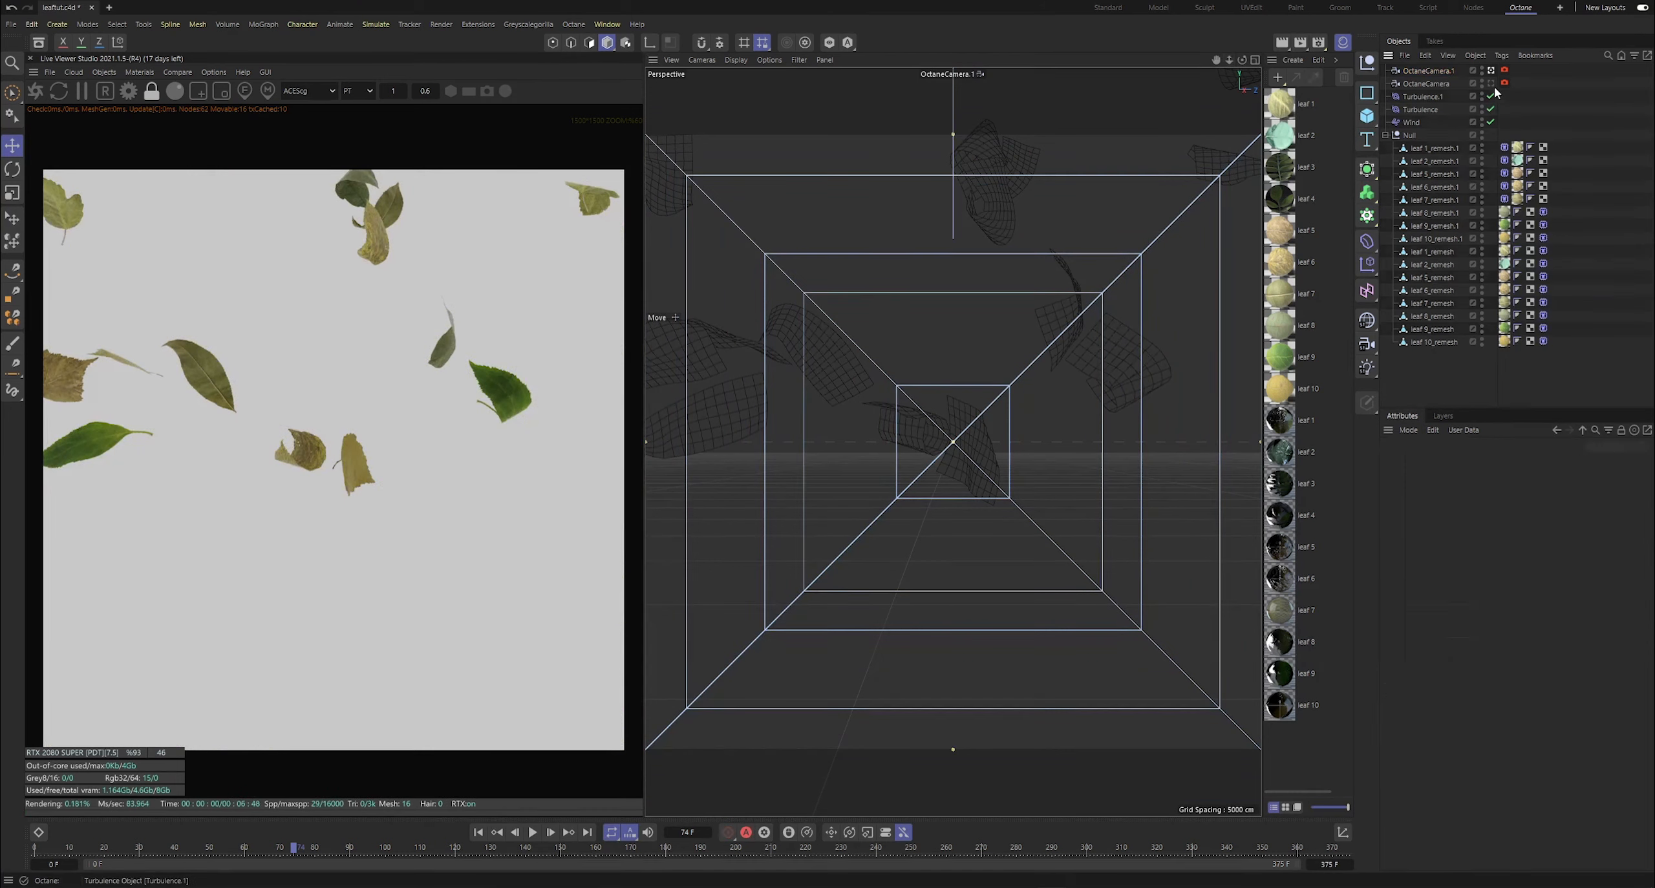
double_click(1481, 81)
- Replay the cached animation from frame 0 and pan the 150 mm camera downward to reframe the leaves
left_click_drag(294, 847, 37, 845)
key("F8")
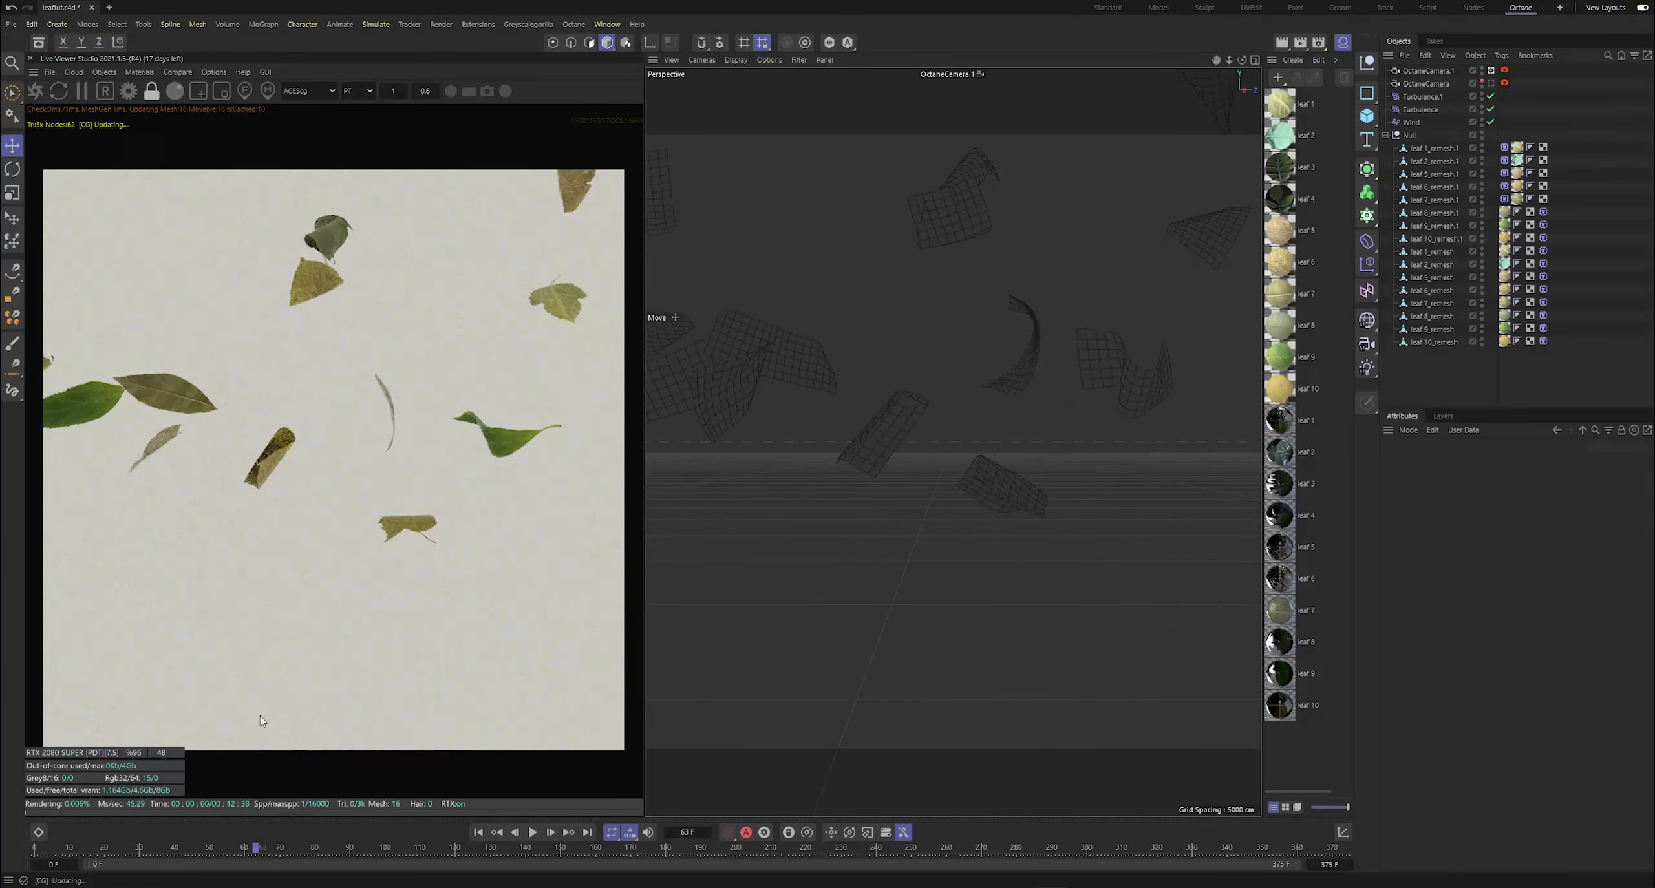
mouse_move(1215, 59)
left_mouse_down()
mouse_move(950, 440)
mouse_move(1220, 39)
left_mouse_up()
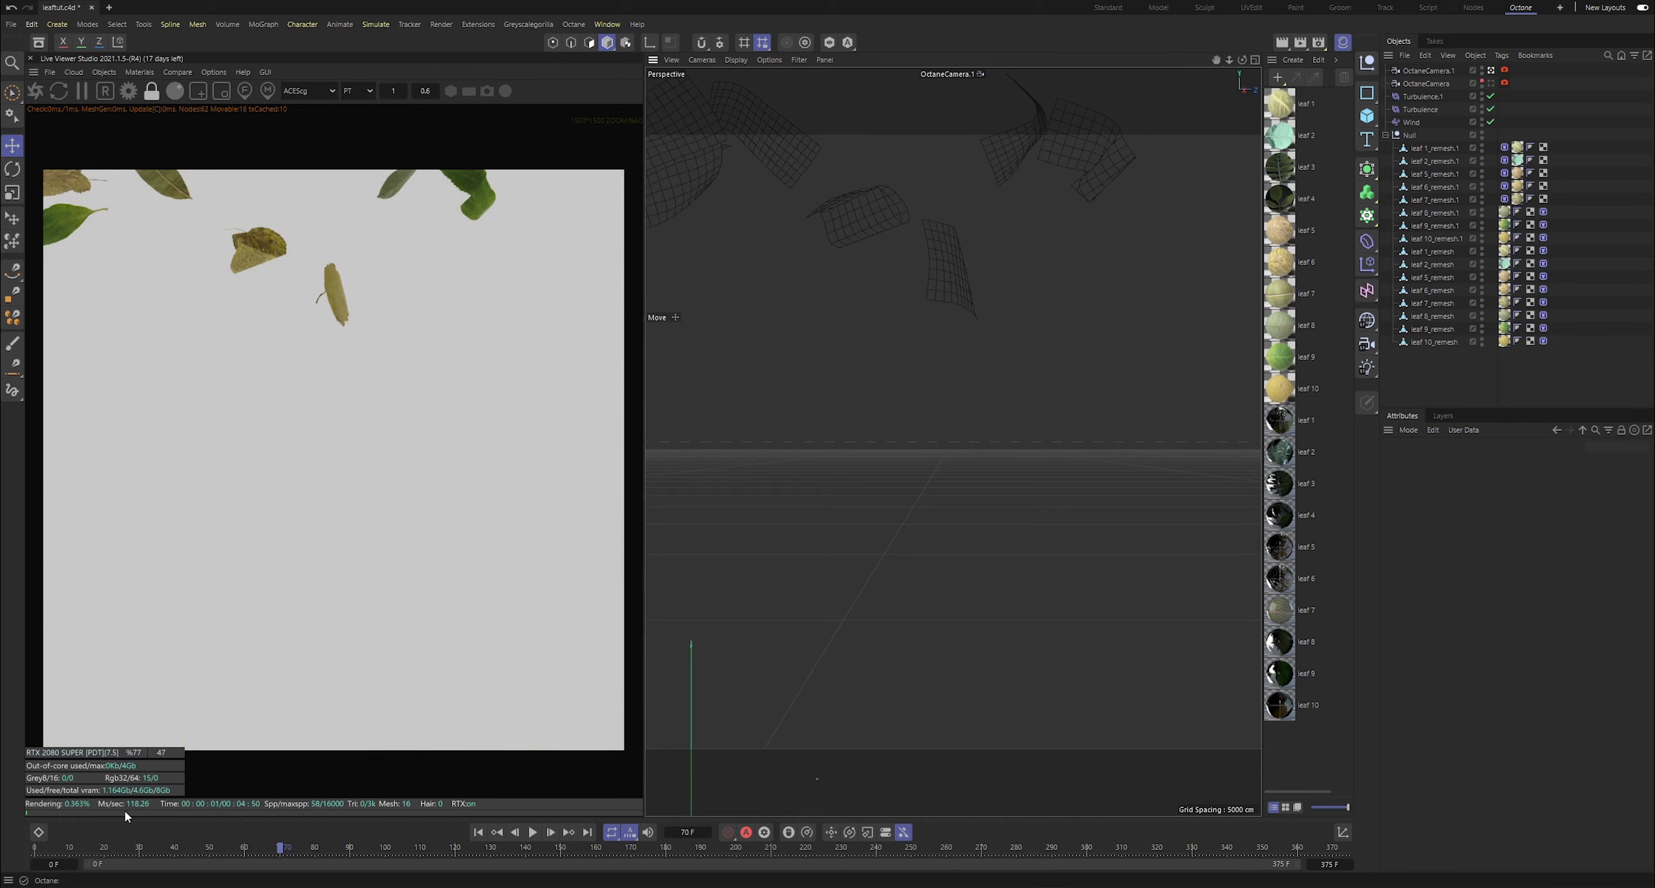
- Scrub to frame 103 and step forward frame by frame, examining how the leaves fly through the close-up render
left_click_drag(174, 843, 395, 820)
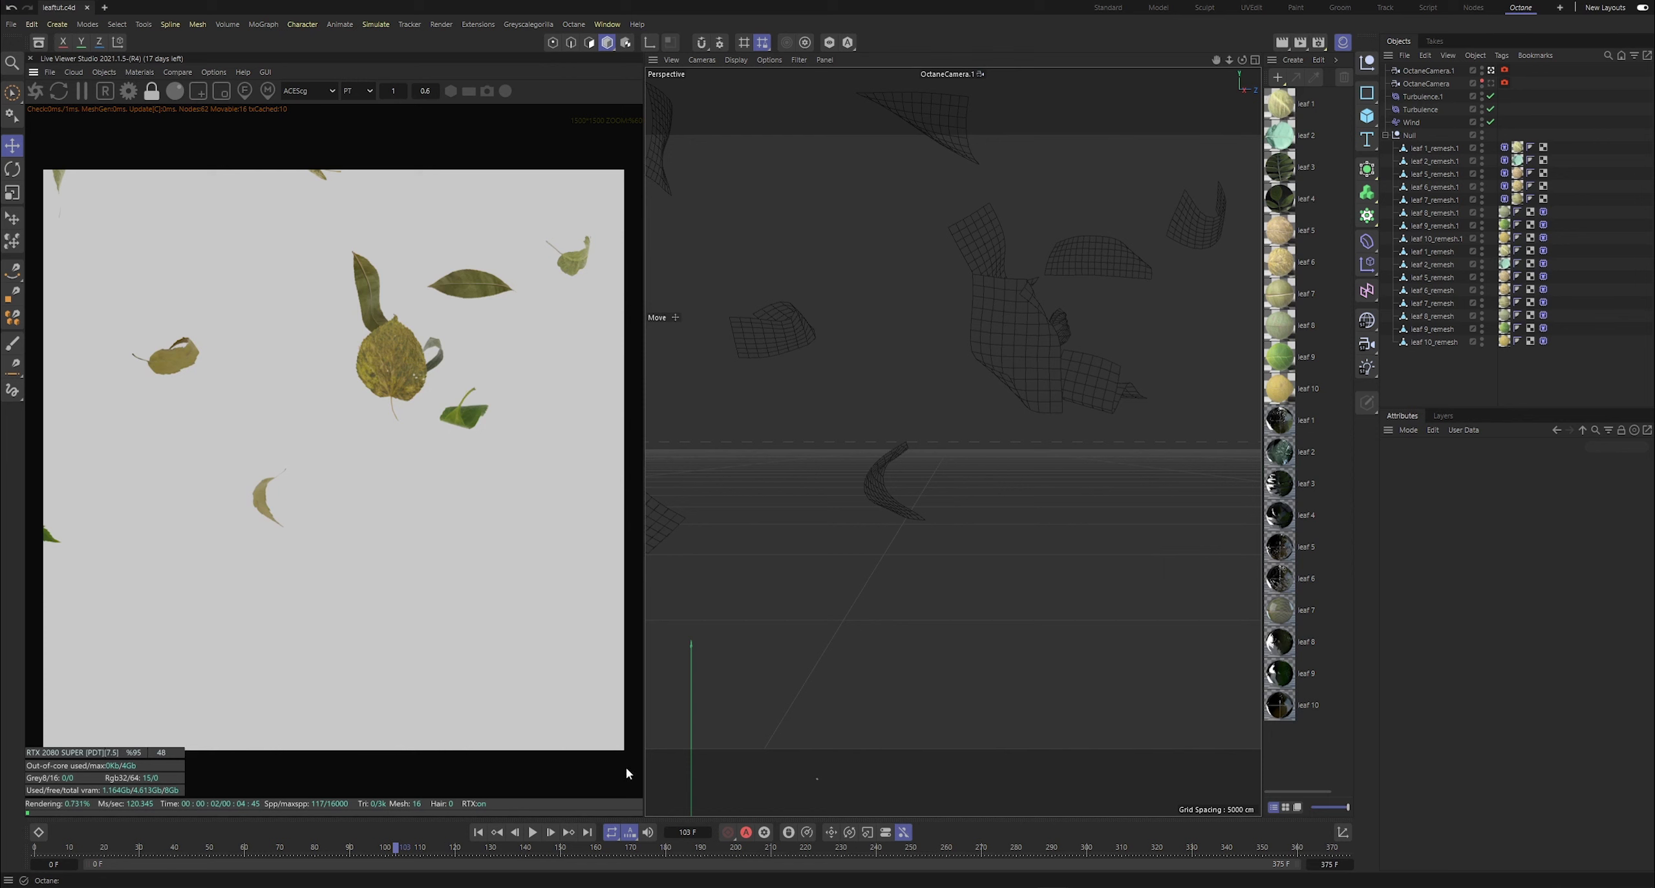
left_click(549, 835)
left_click(550, 835)
left_click(549, 834)
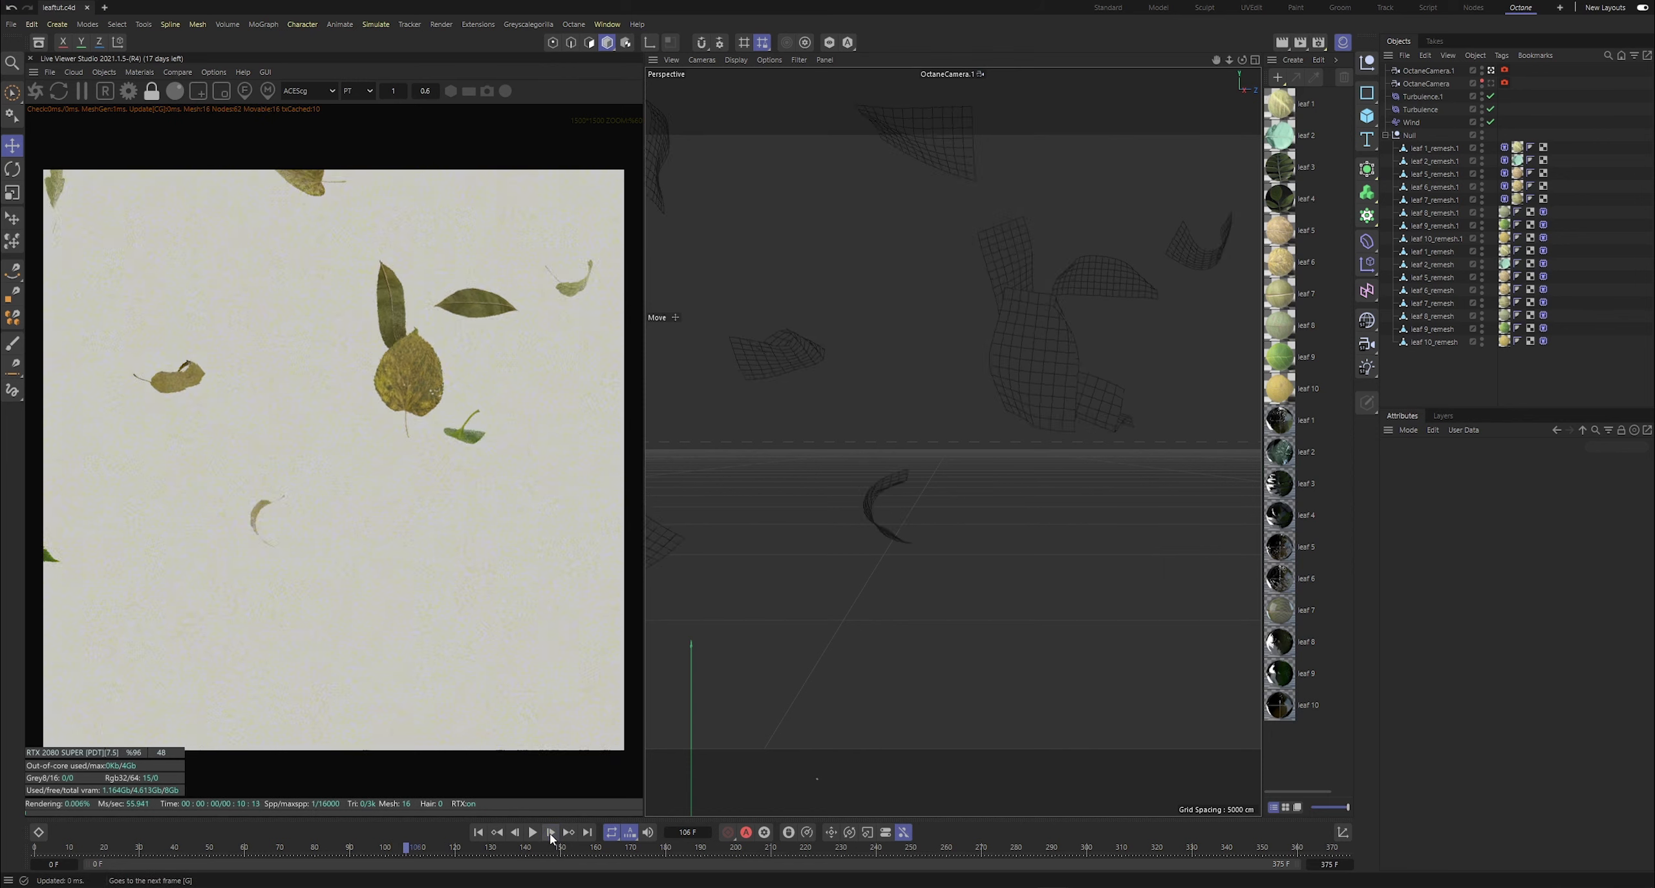
left_click(550, 834)
left_click(550, 834)
left_click(550, 833)
left_click(550, 833)
left_click(550, 832)
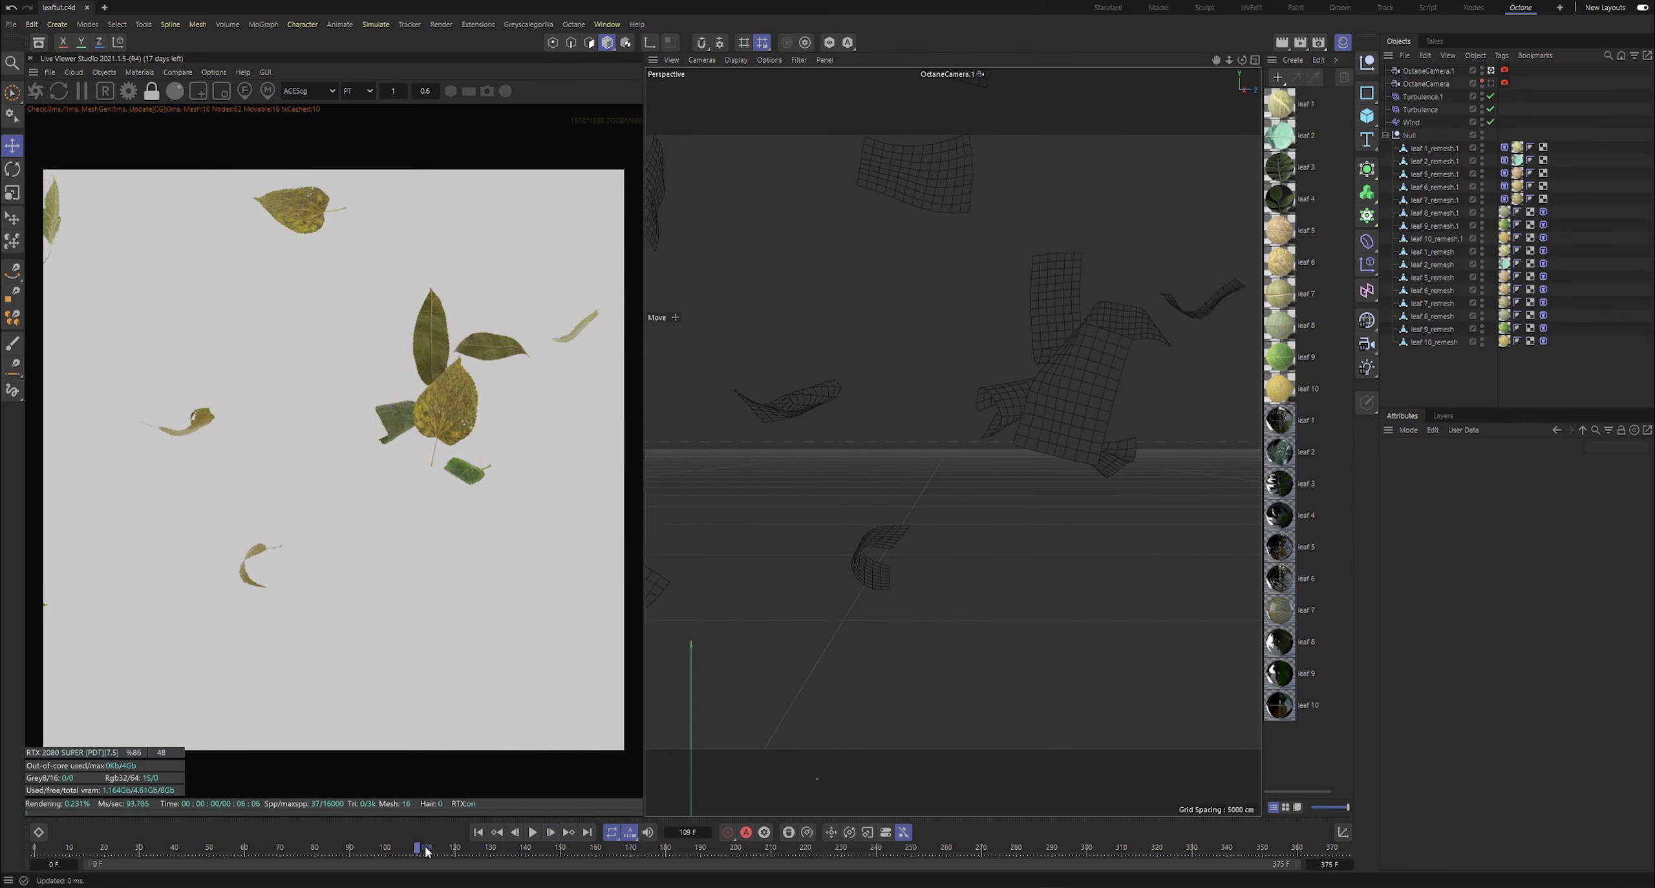
- Inspect the rendered leaves up close at frame 41 and check the composition at frame 118
left_click_drag(424, 849, 177, 825)
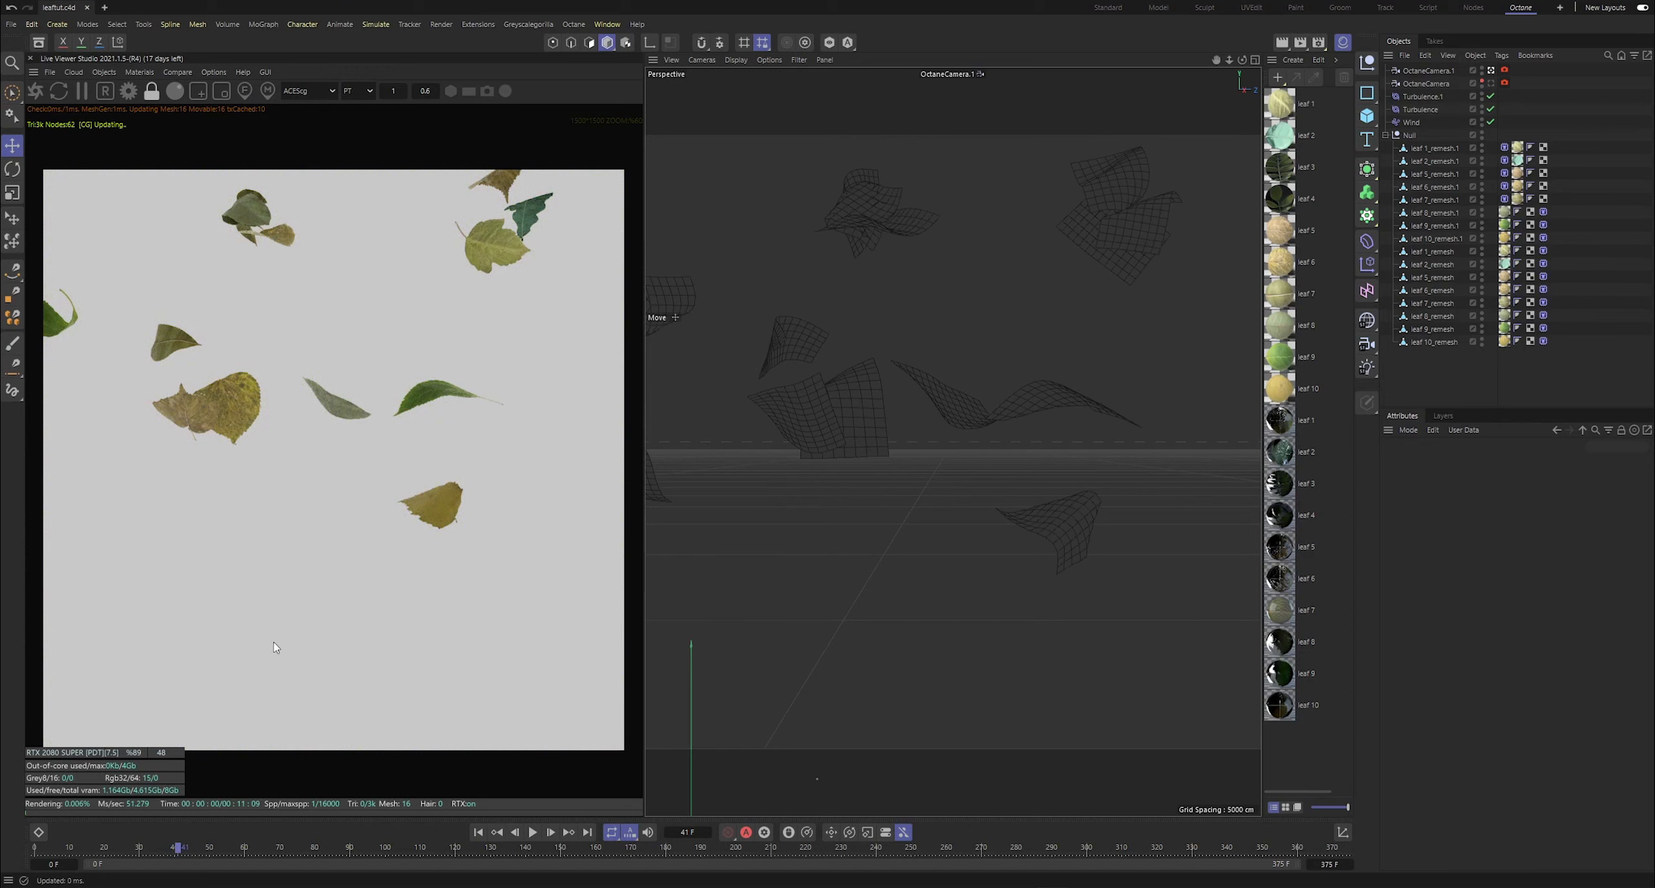
scroll(253, 239, "up", 4)
left_click_drag(272, 257, 315, 325)
scroll(258, 451, "down", 4)
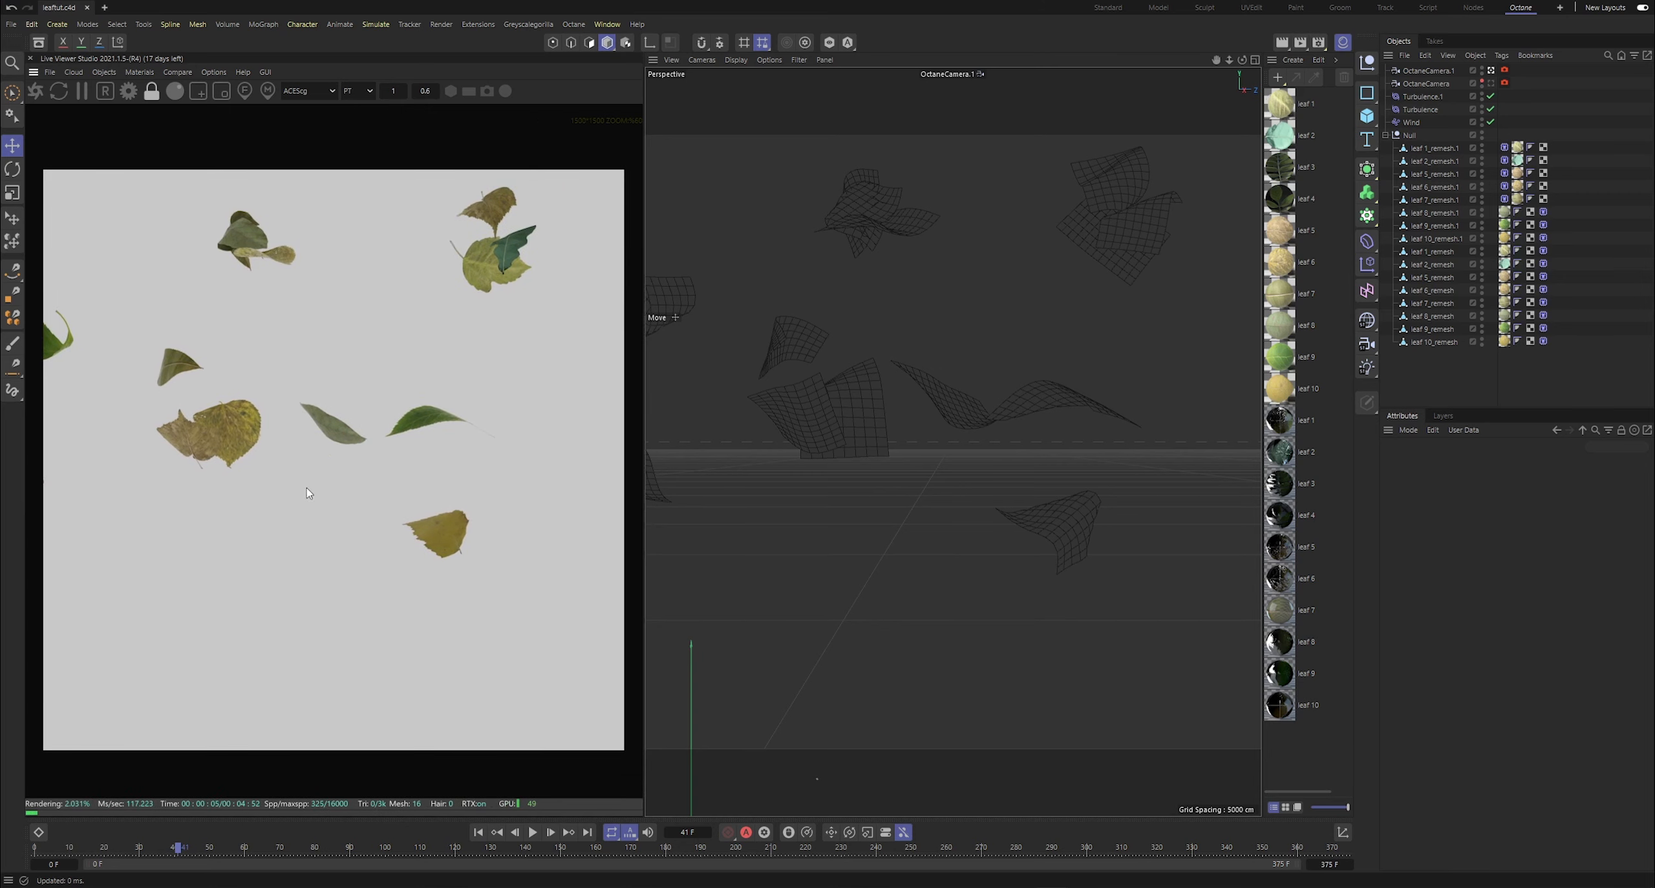
left_click_drag(209, 854, 448, 851)
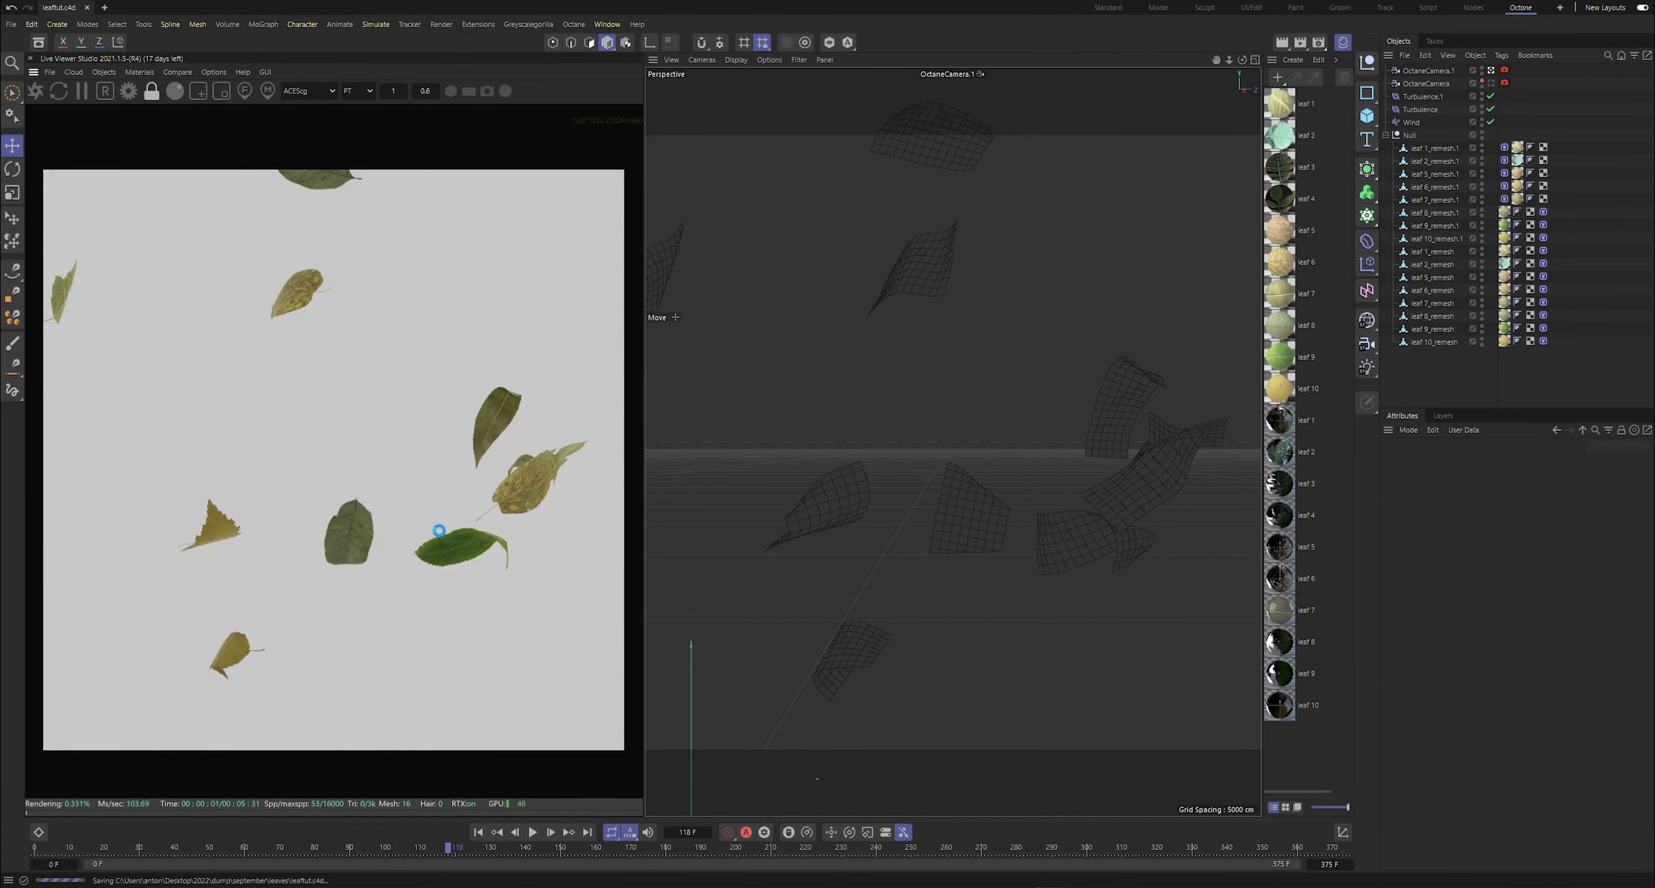
- Add an Octane HDRI environment, duplicate its sky object and open the copy's Environment tag
left_click(105, 72)
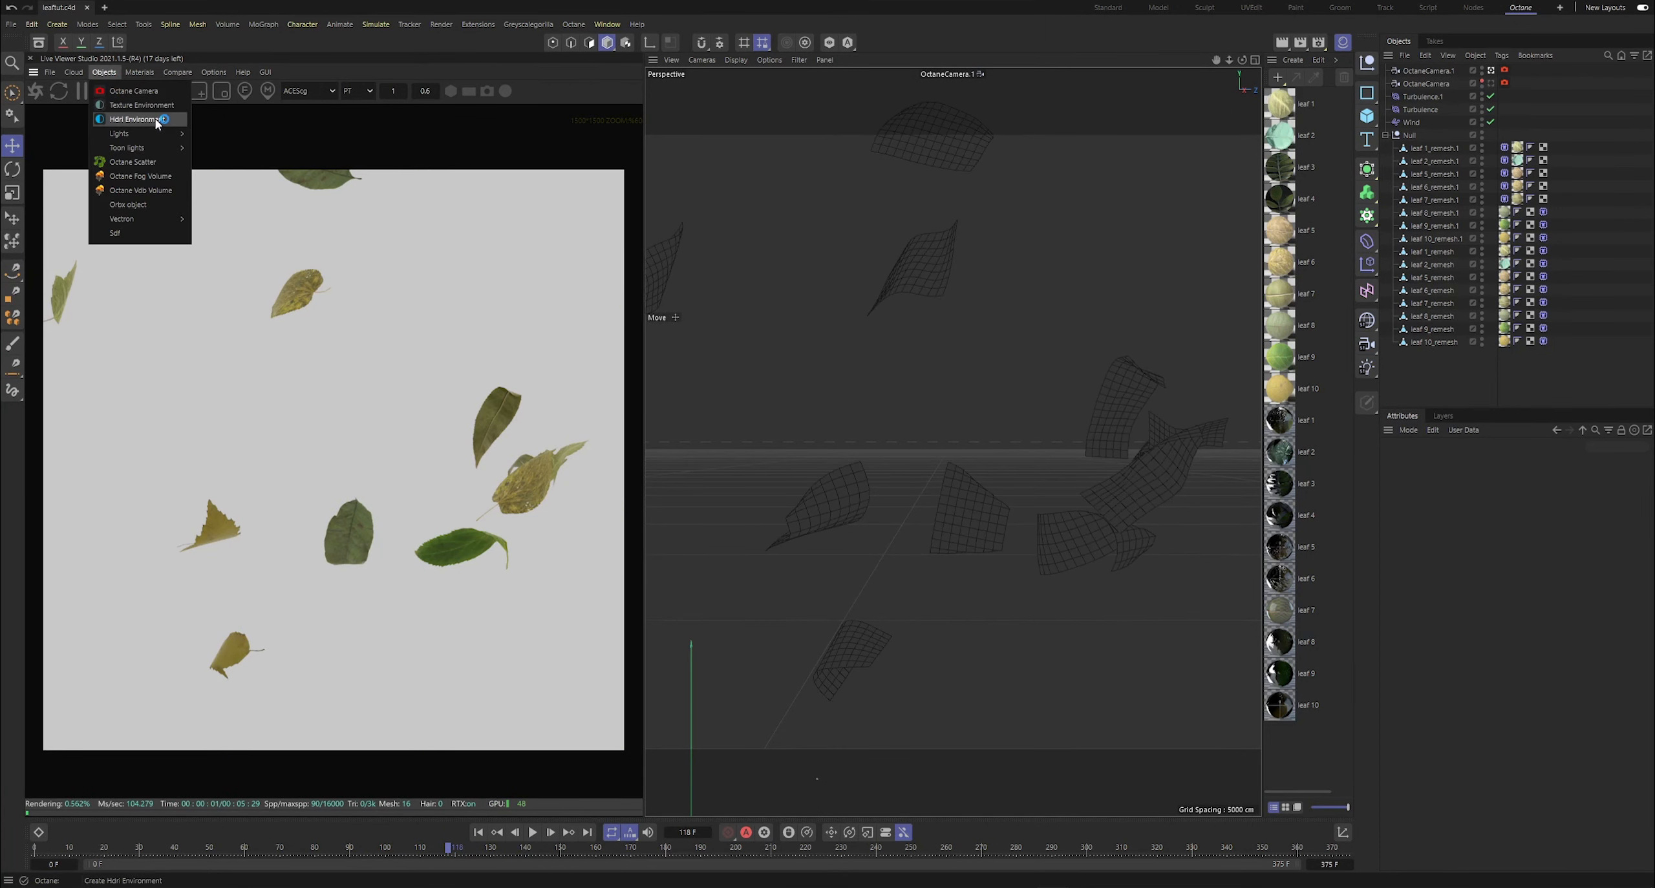
left_click(136, 123)
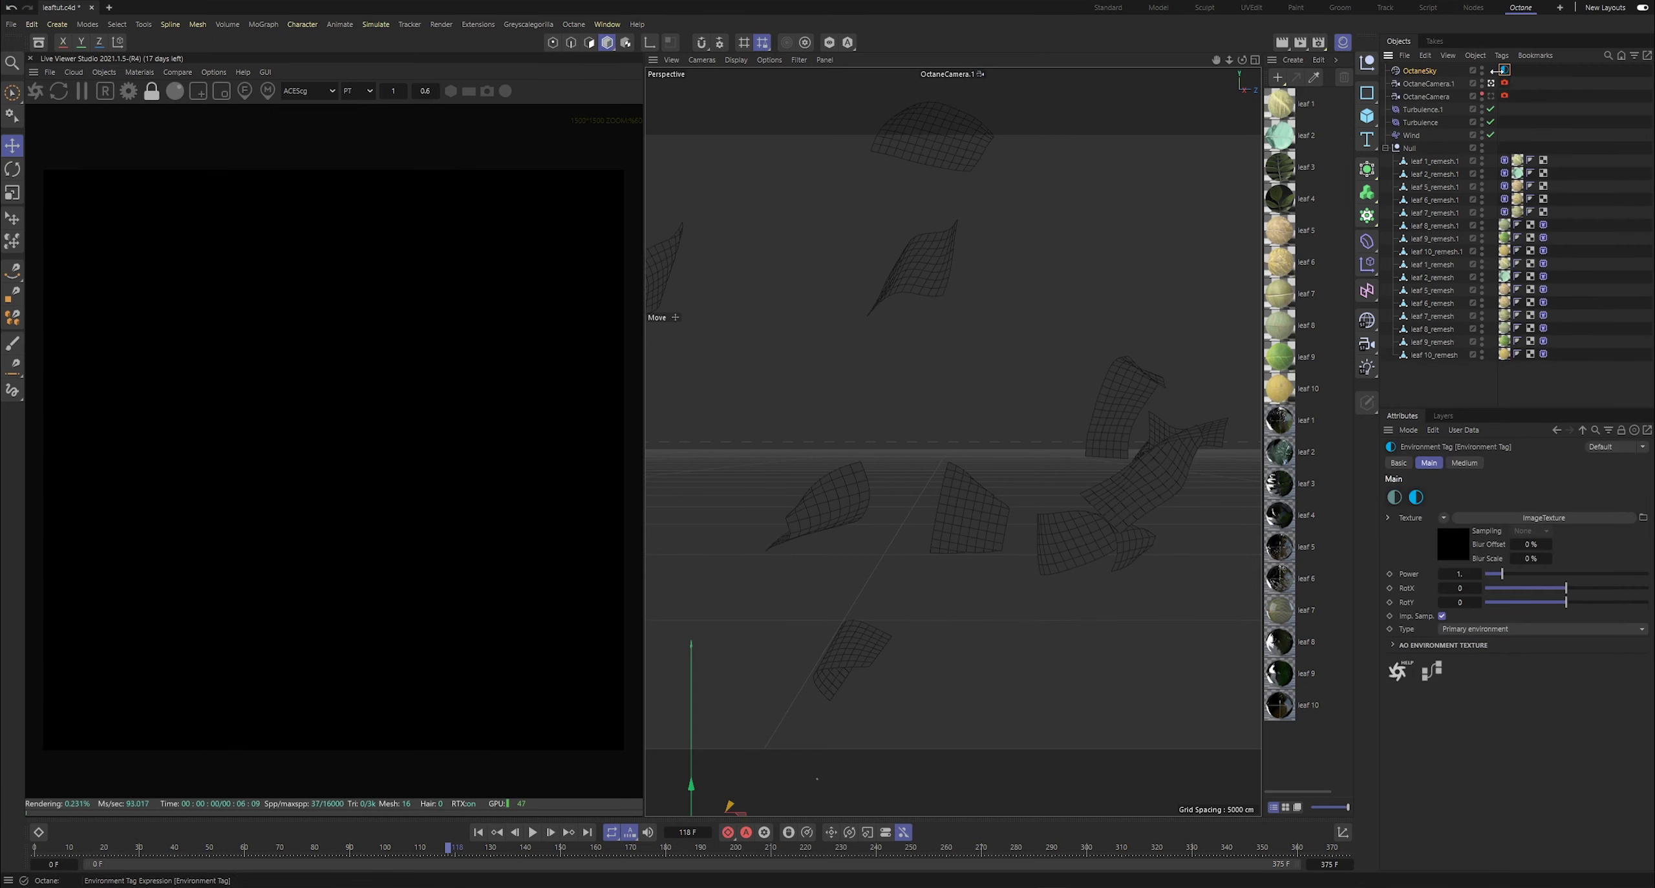
key("ctrl+c")
key("ctrl+v")
left_click(1504, 71)
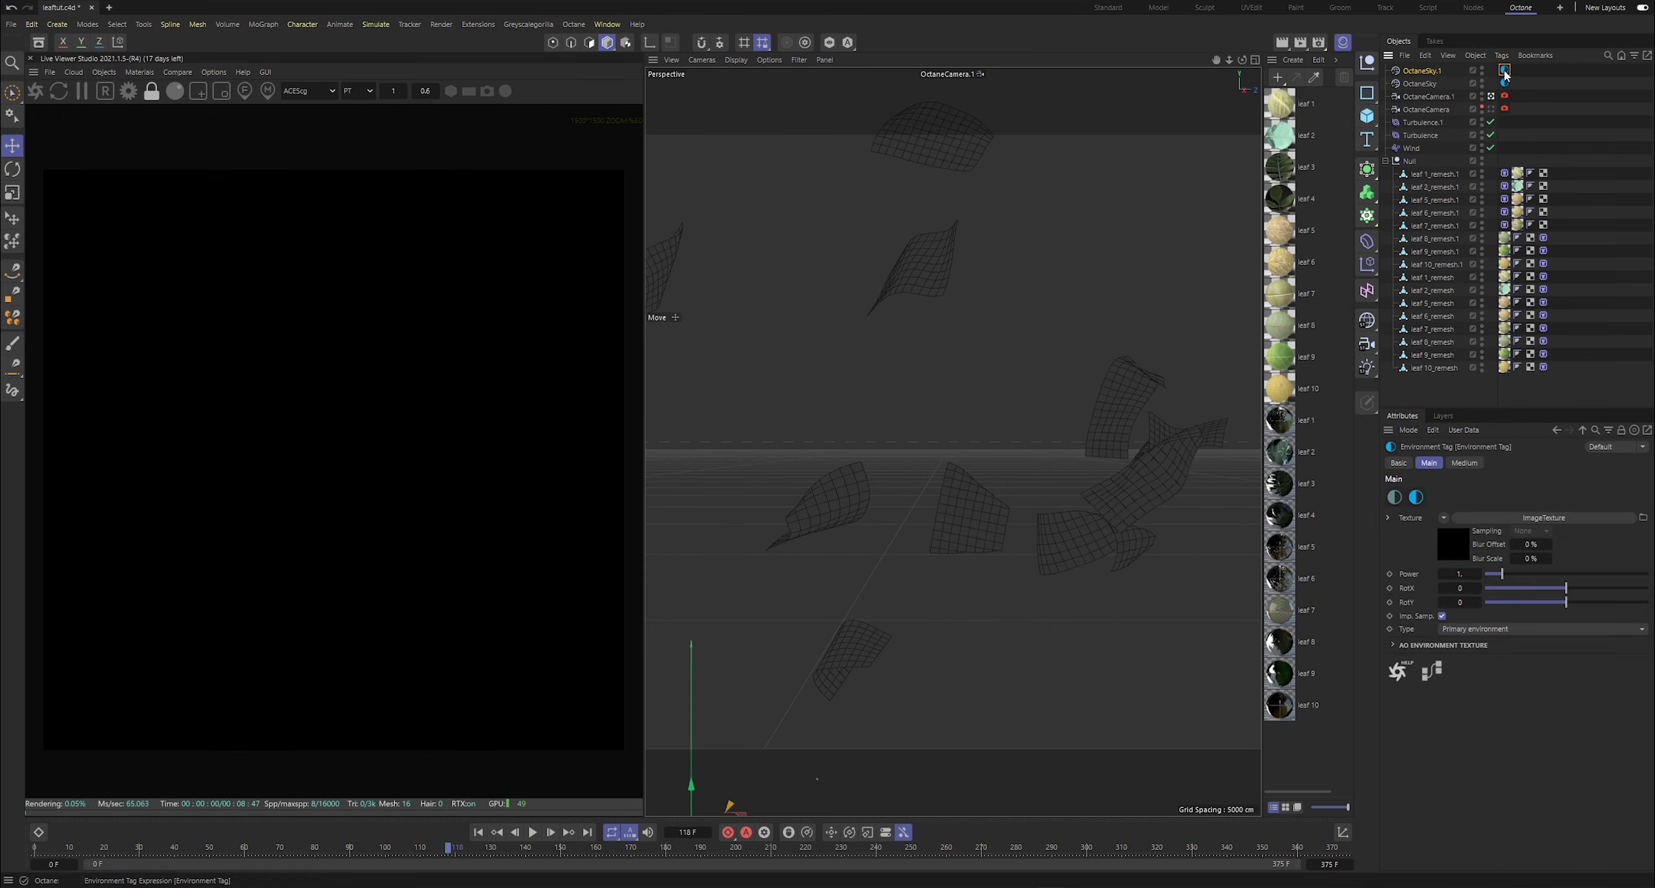
- Set the duplicated sky's type to Visible environment and open the Plus Library for the original sky's image texture
left_click(1461, 631)
left_click(1481, 659)
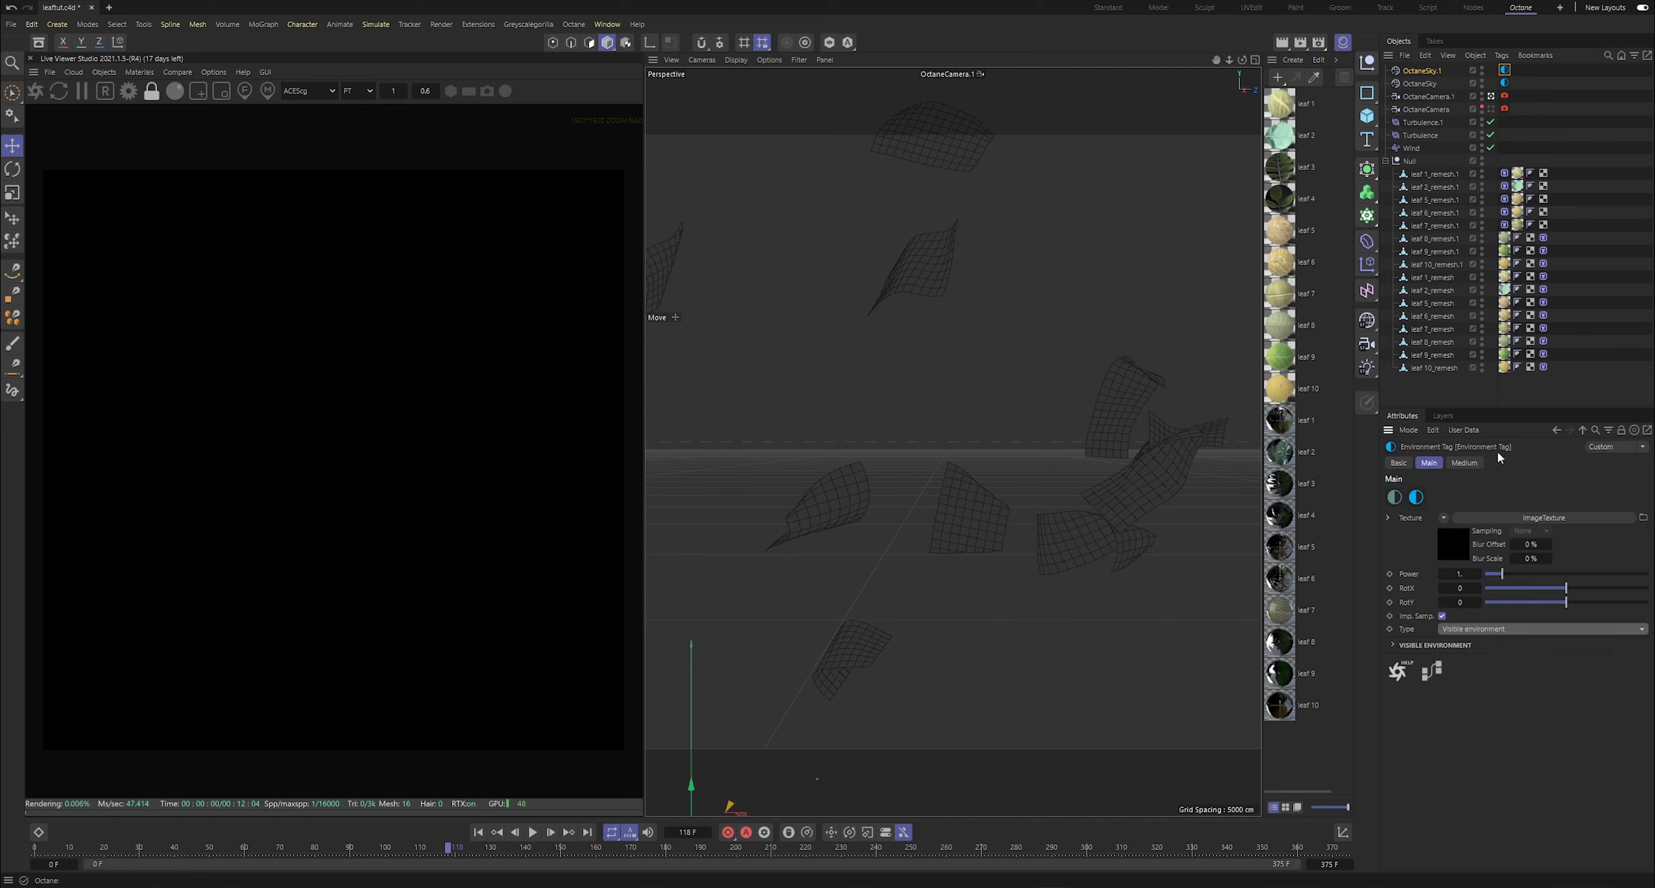
left_click(1506, 84)
left_click(528, 24)
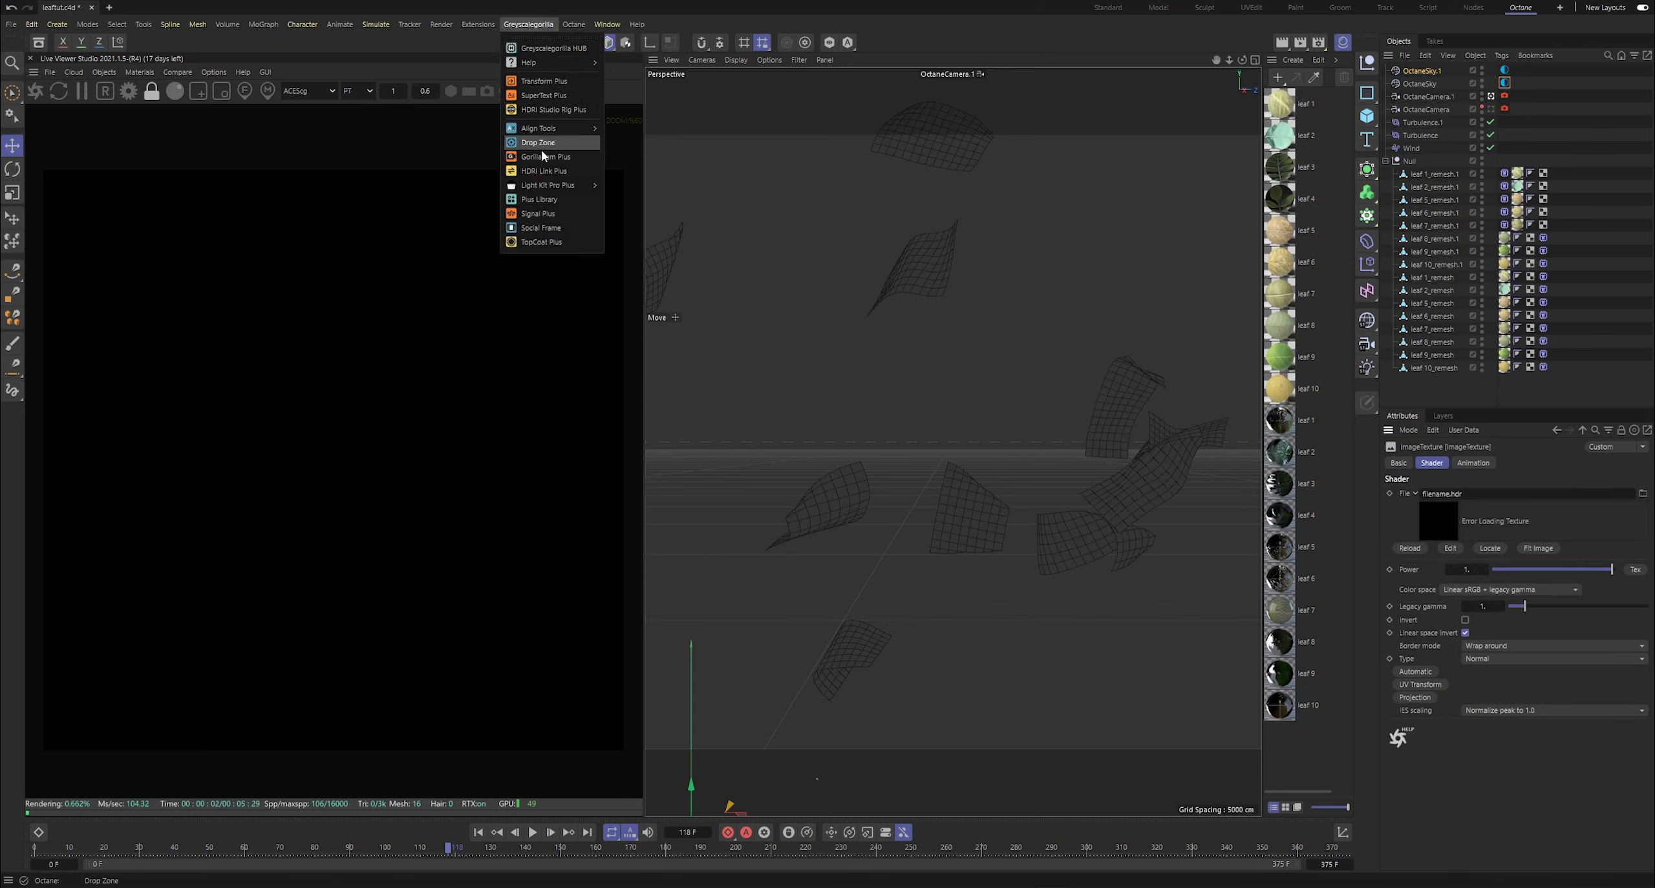
left_click(537, 200)
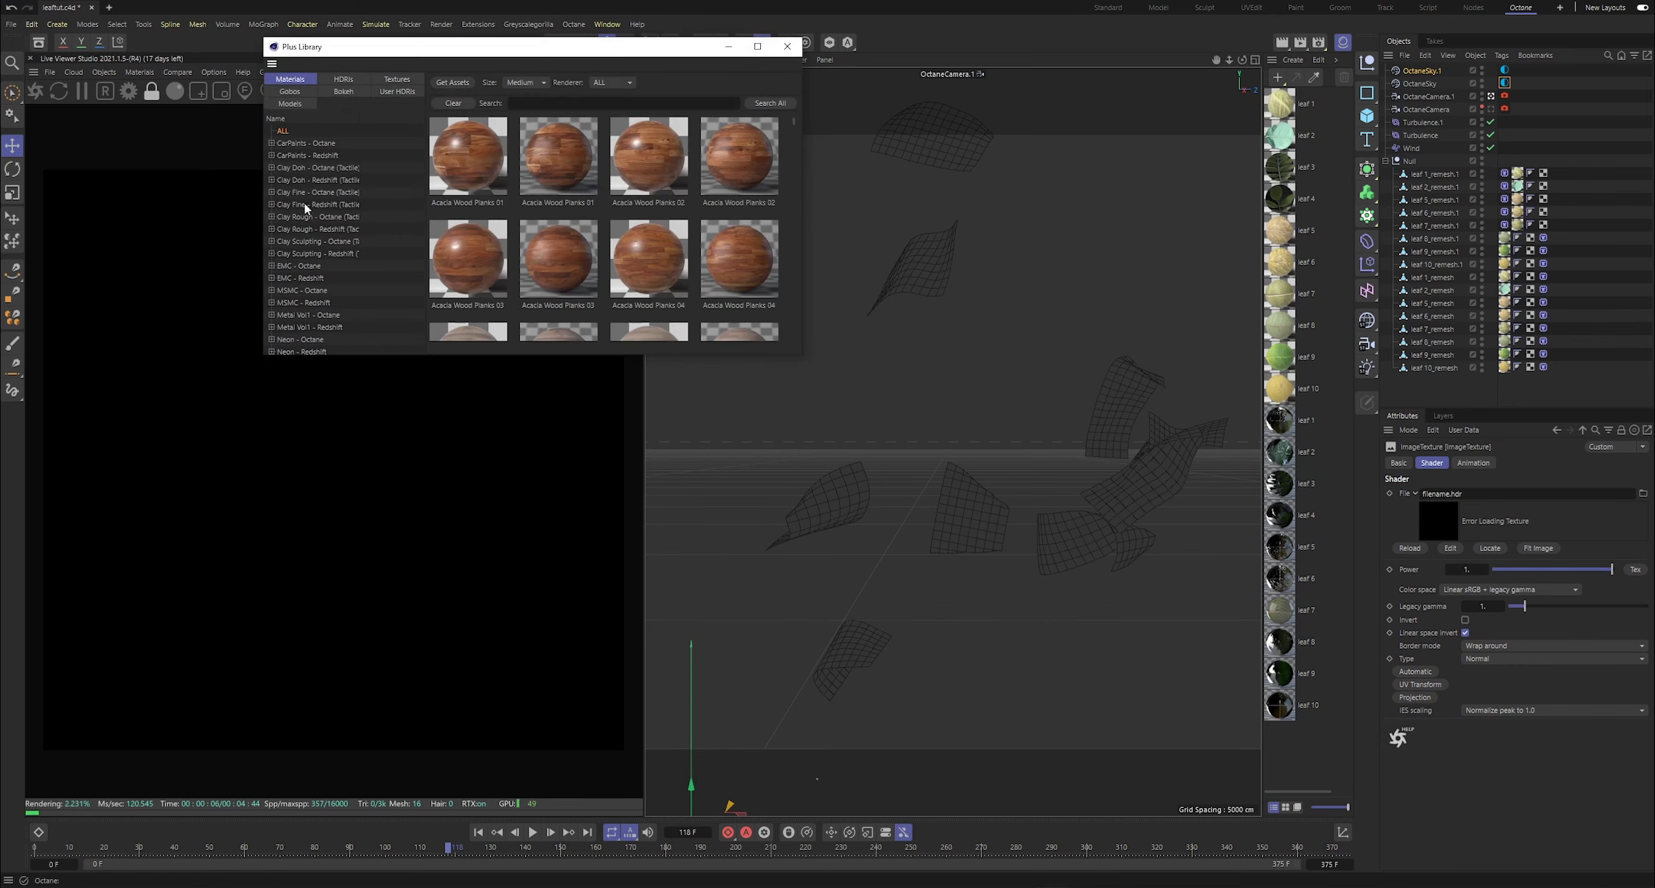
- Browse the library's HDRIs, looking through the Paradise collection for a suitable outdoor environment
left_click(348, 80)
left_click(310, 191)
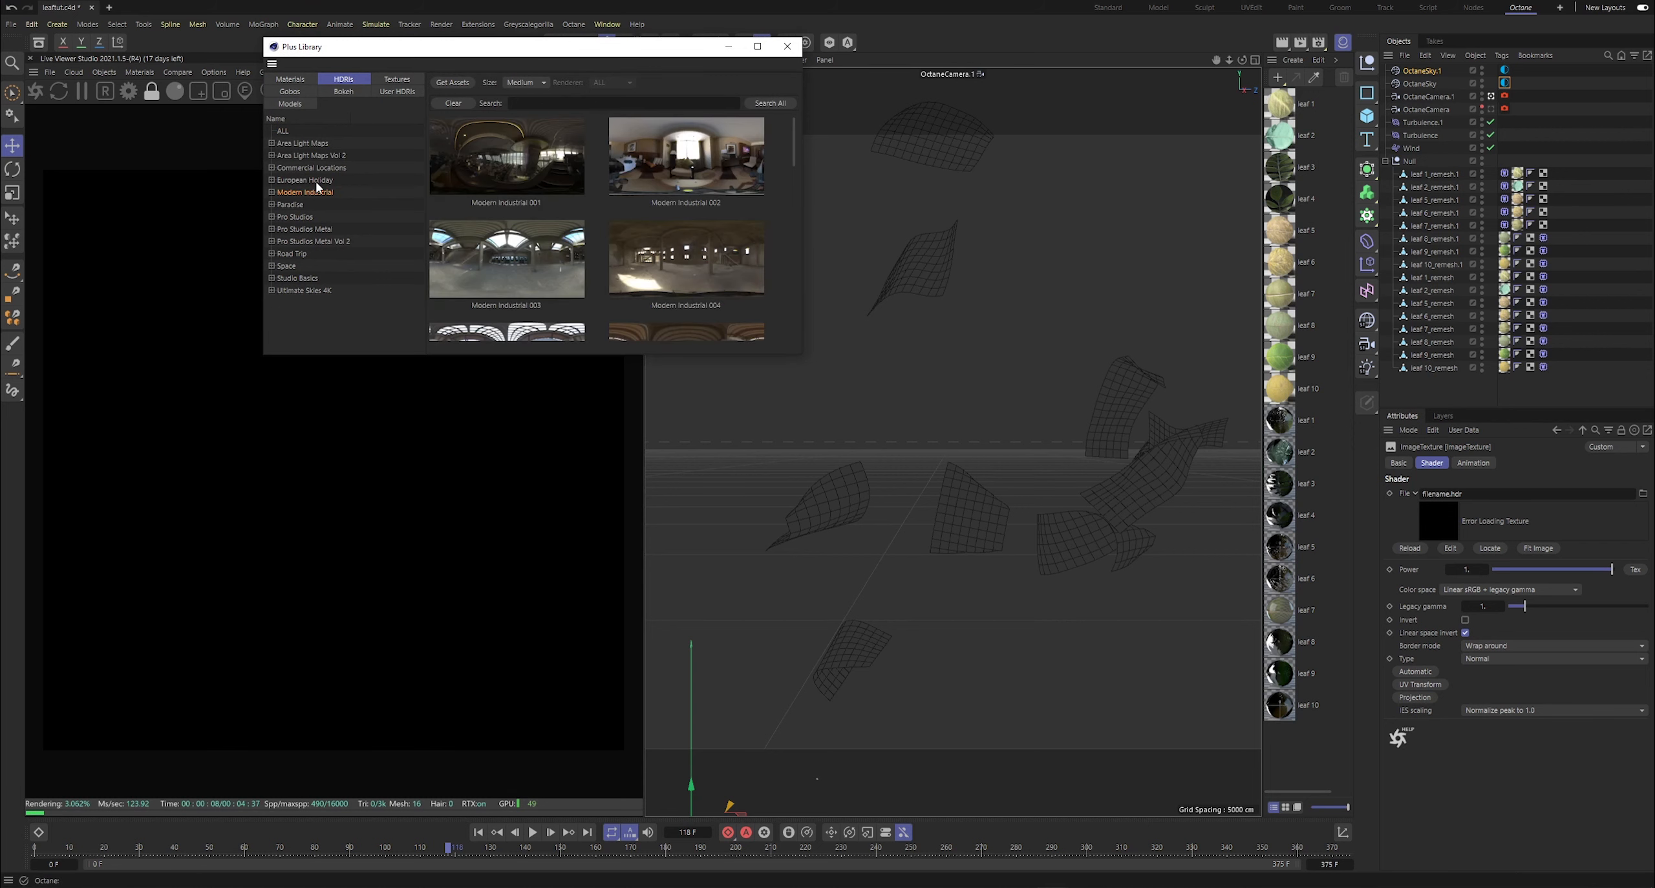
left_click(298, 205)
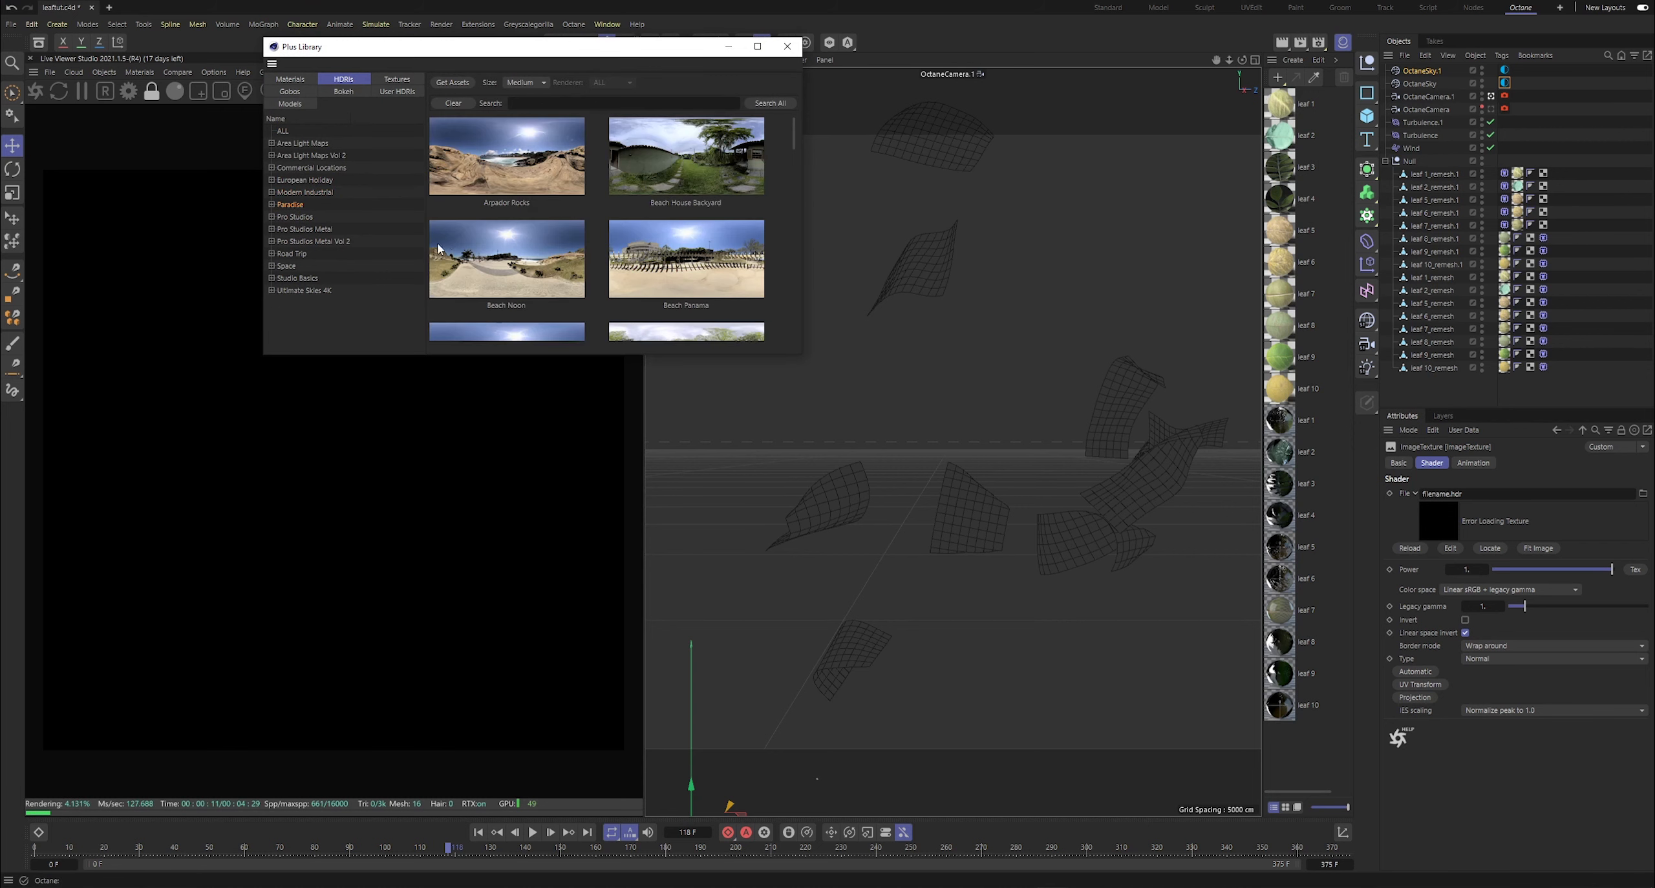
scroll(628, 248, "down", 3)
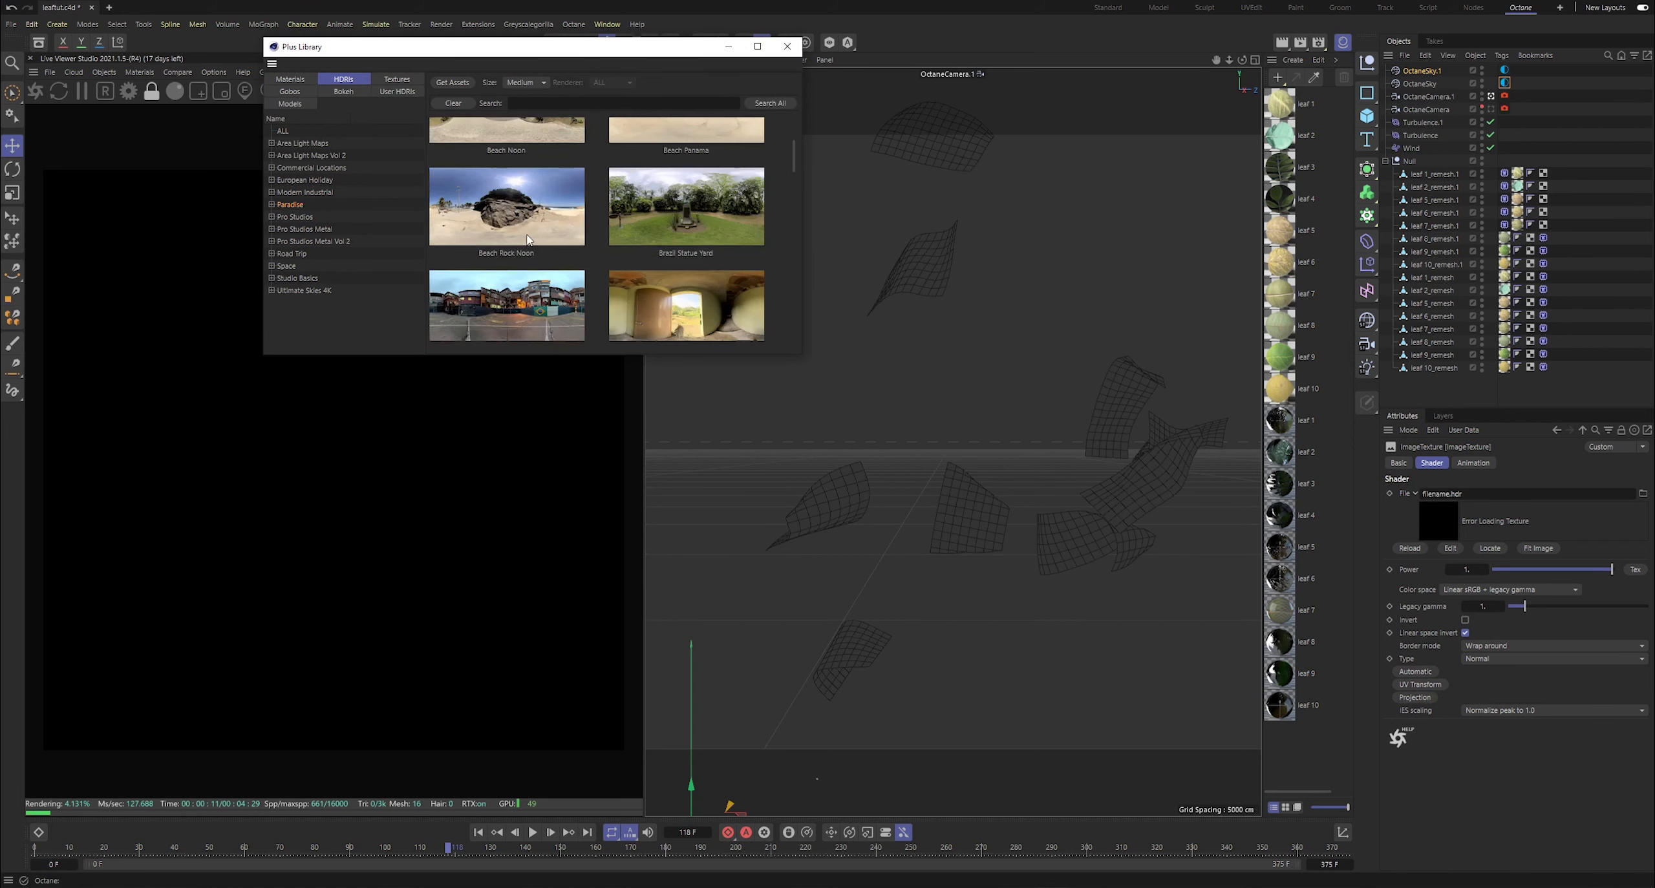
scroll(681, 200, "down", 2)
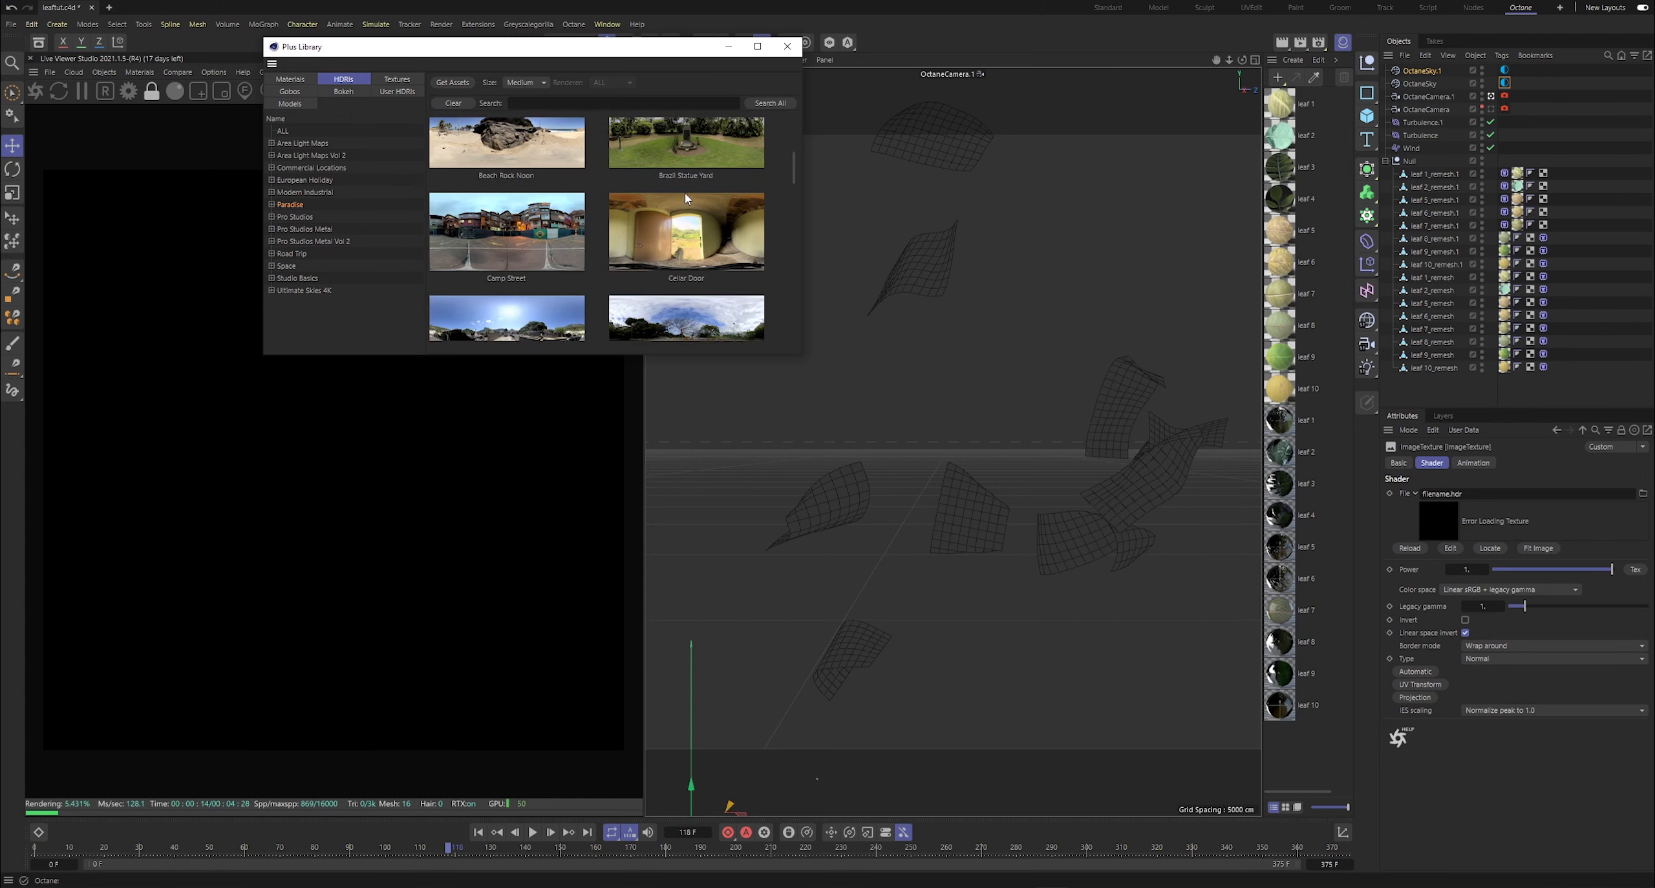
scroll(666, 188, "up", 5)
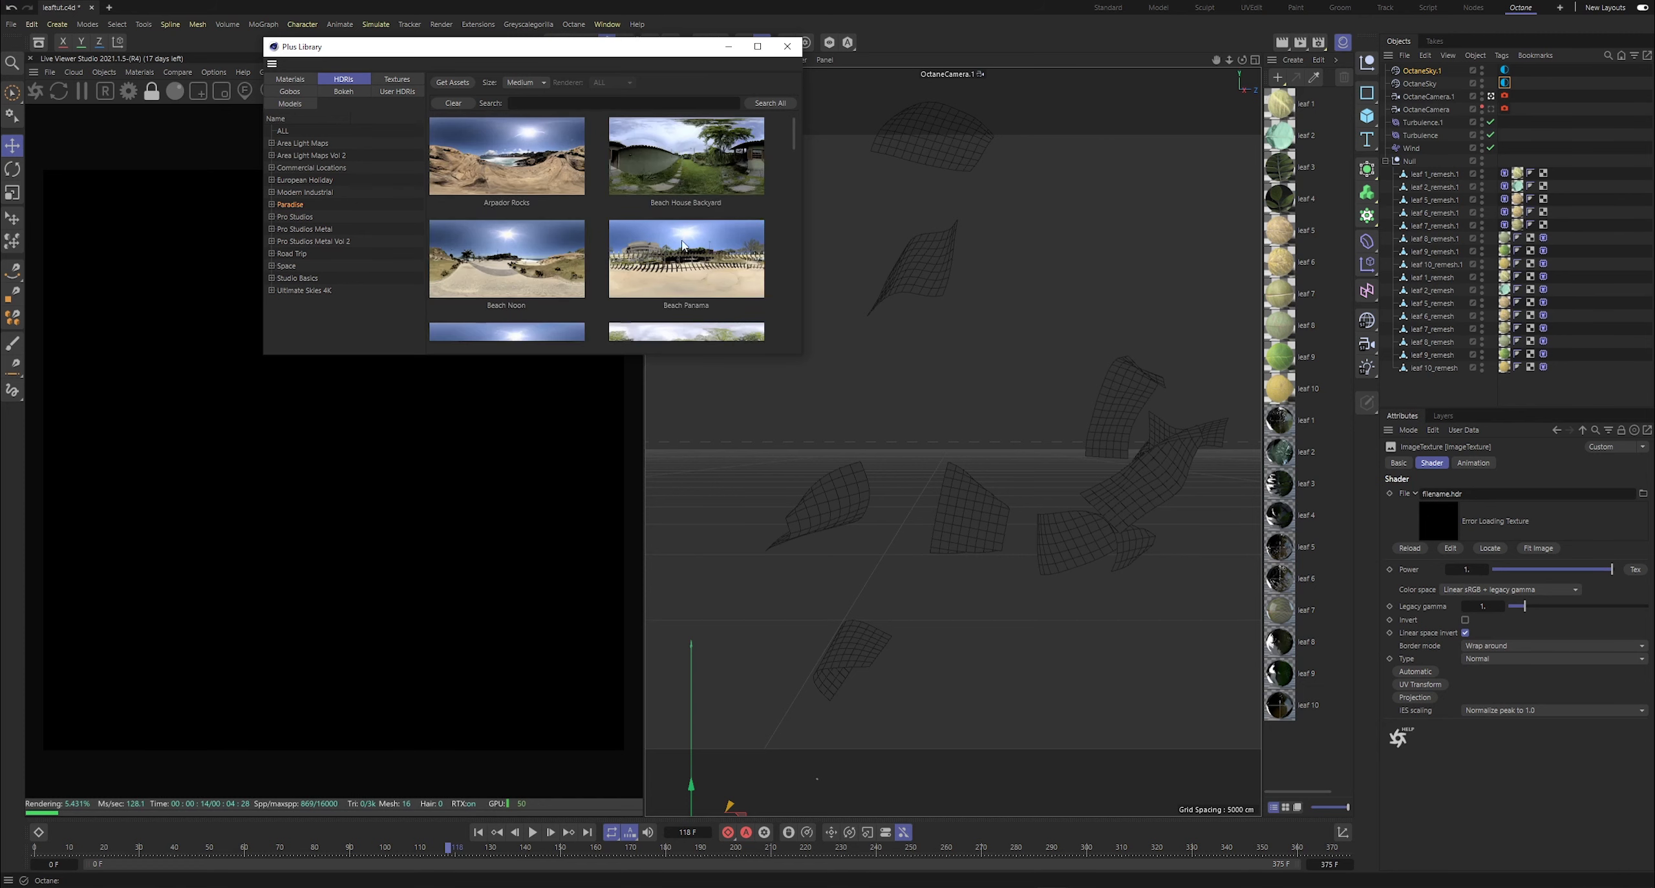
scroll(682, 245, "down", 10)
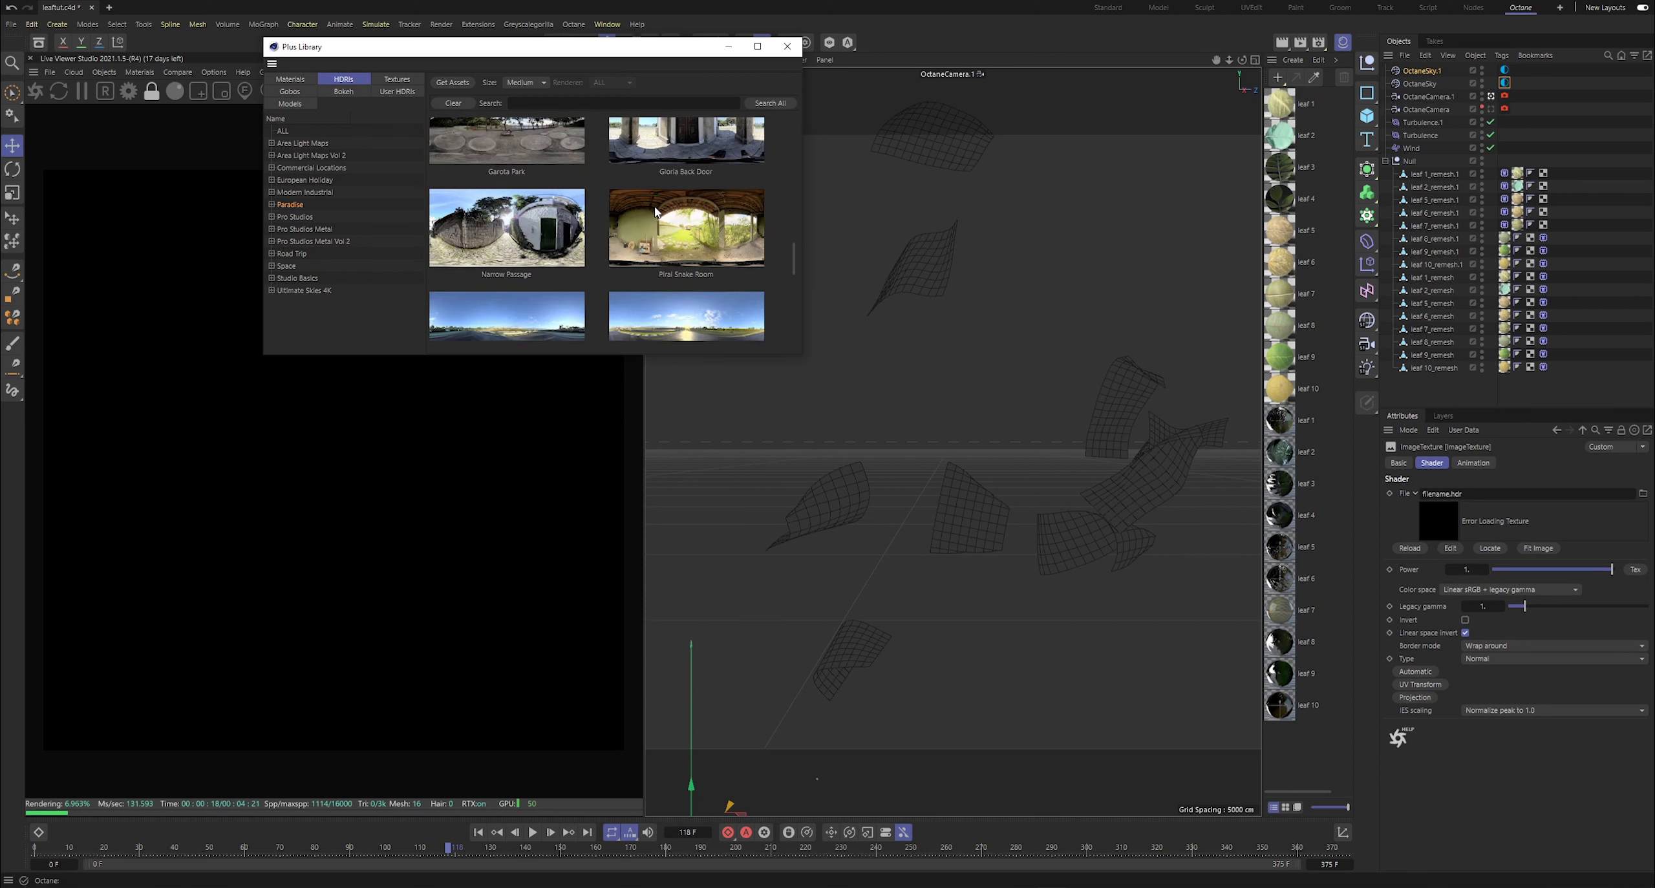
scroll(614, 233, "down", 2)
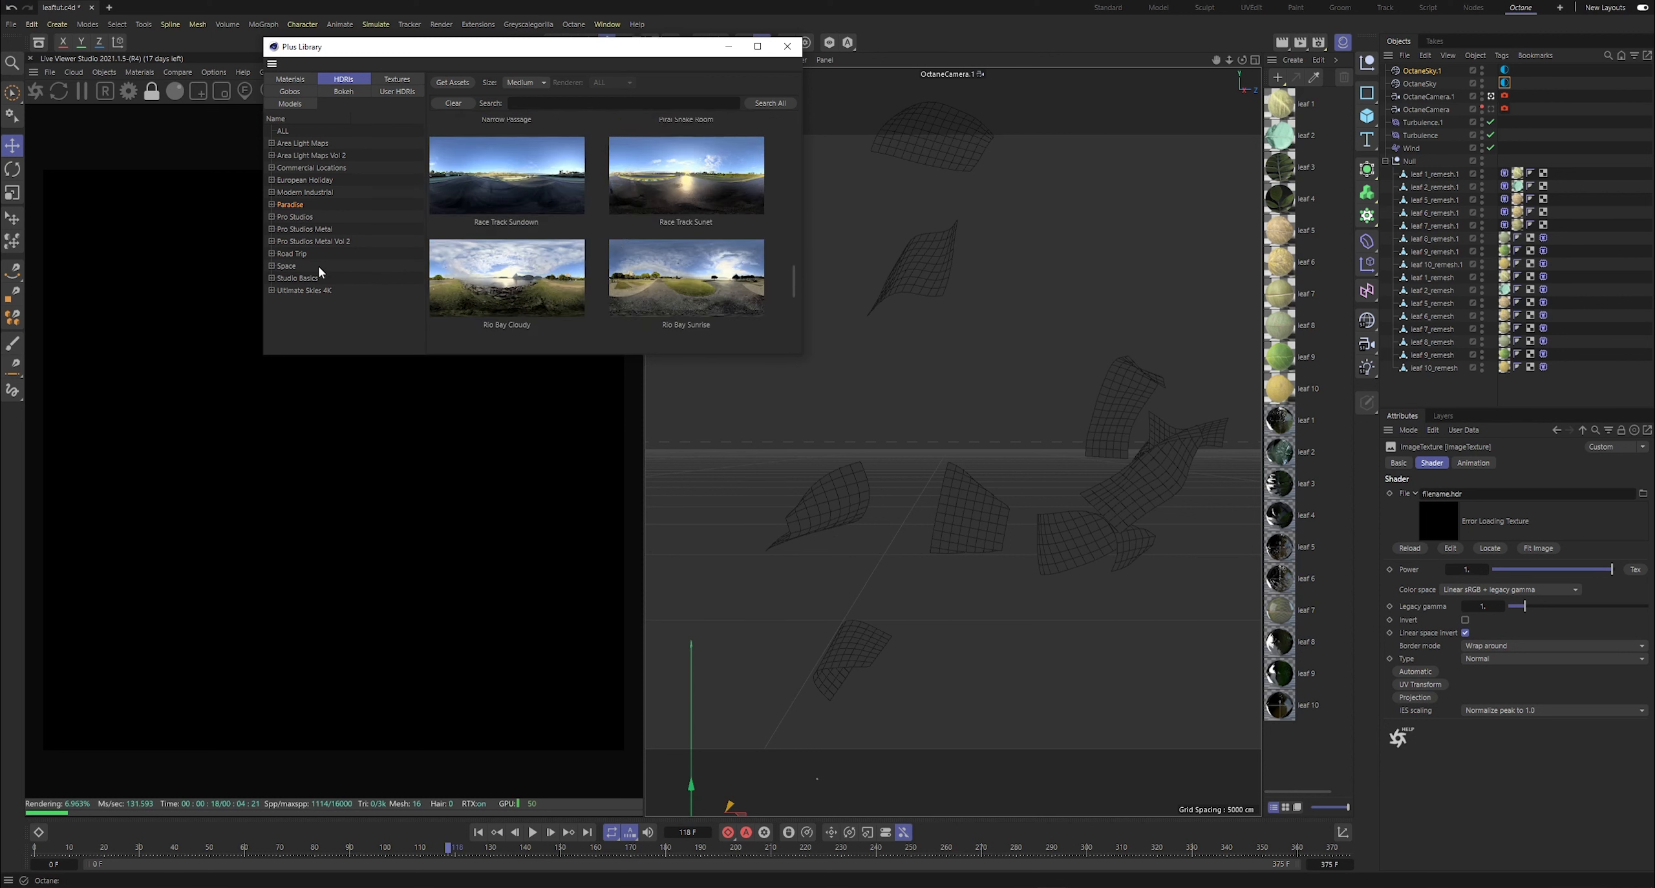
- Load the Wigwams Morning HDRI from the Road Trip collection into the primary sky's image texture
left_click(298, 253)
scroll(626, 249, "down", 1)
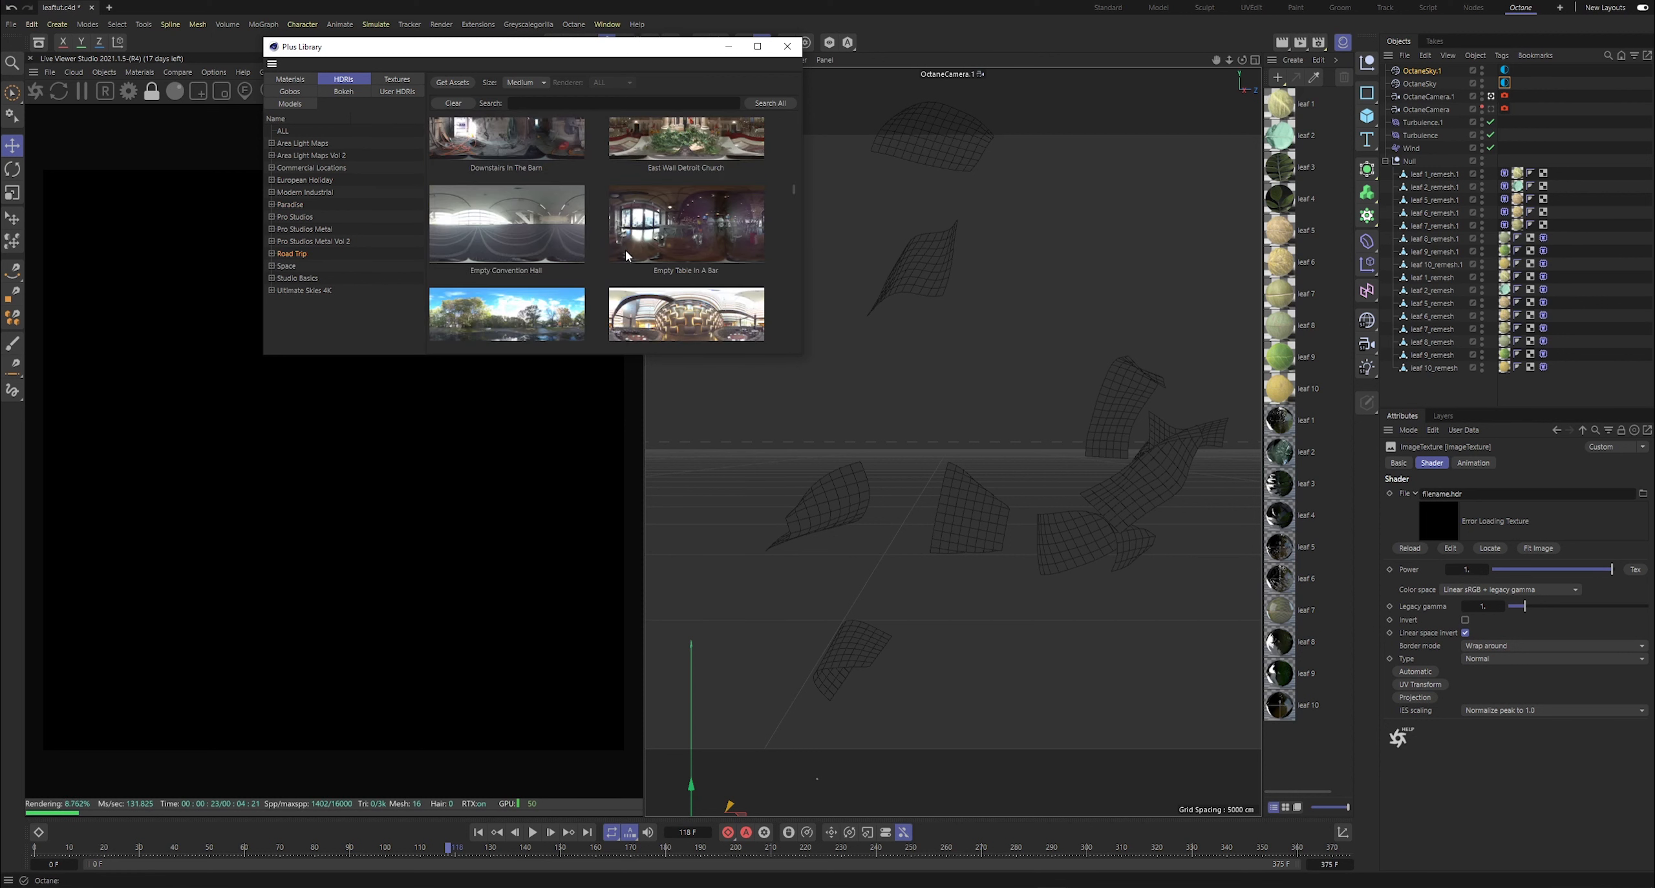
left_click_drag(794, 190, 794, 349)
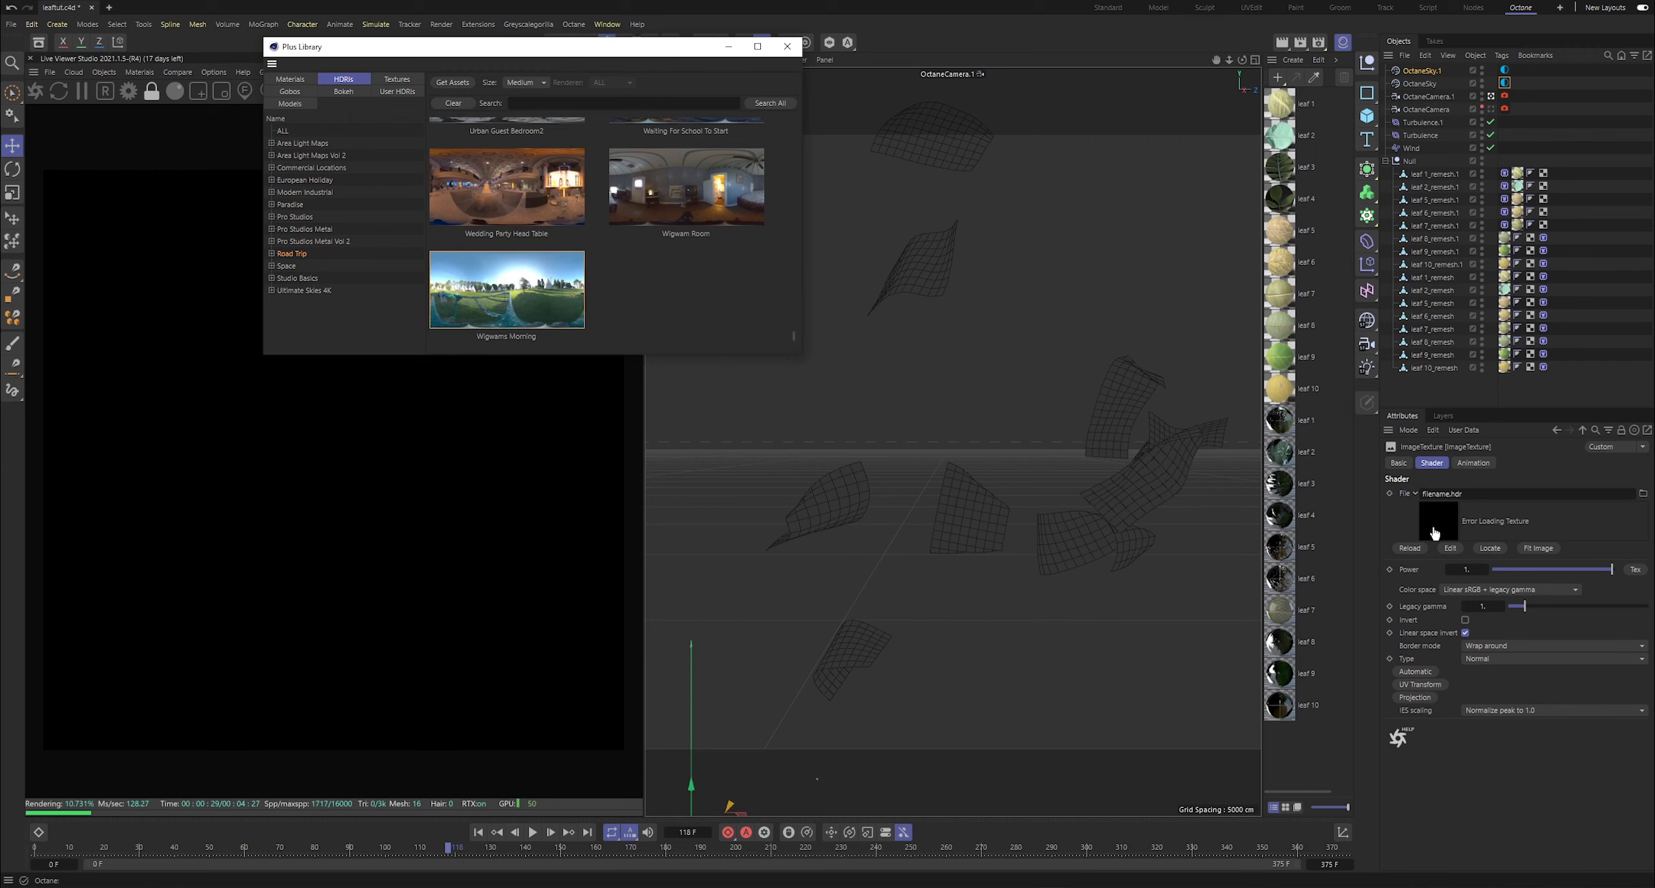
left_click(728, 46)
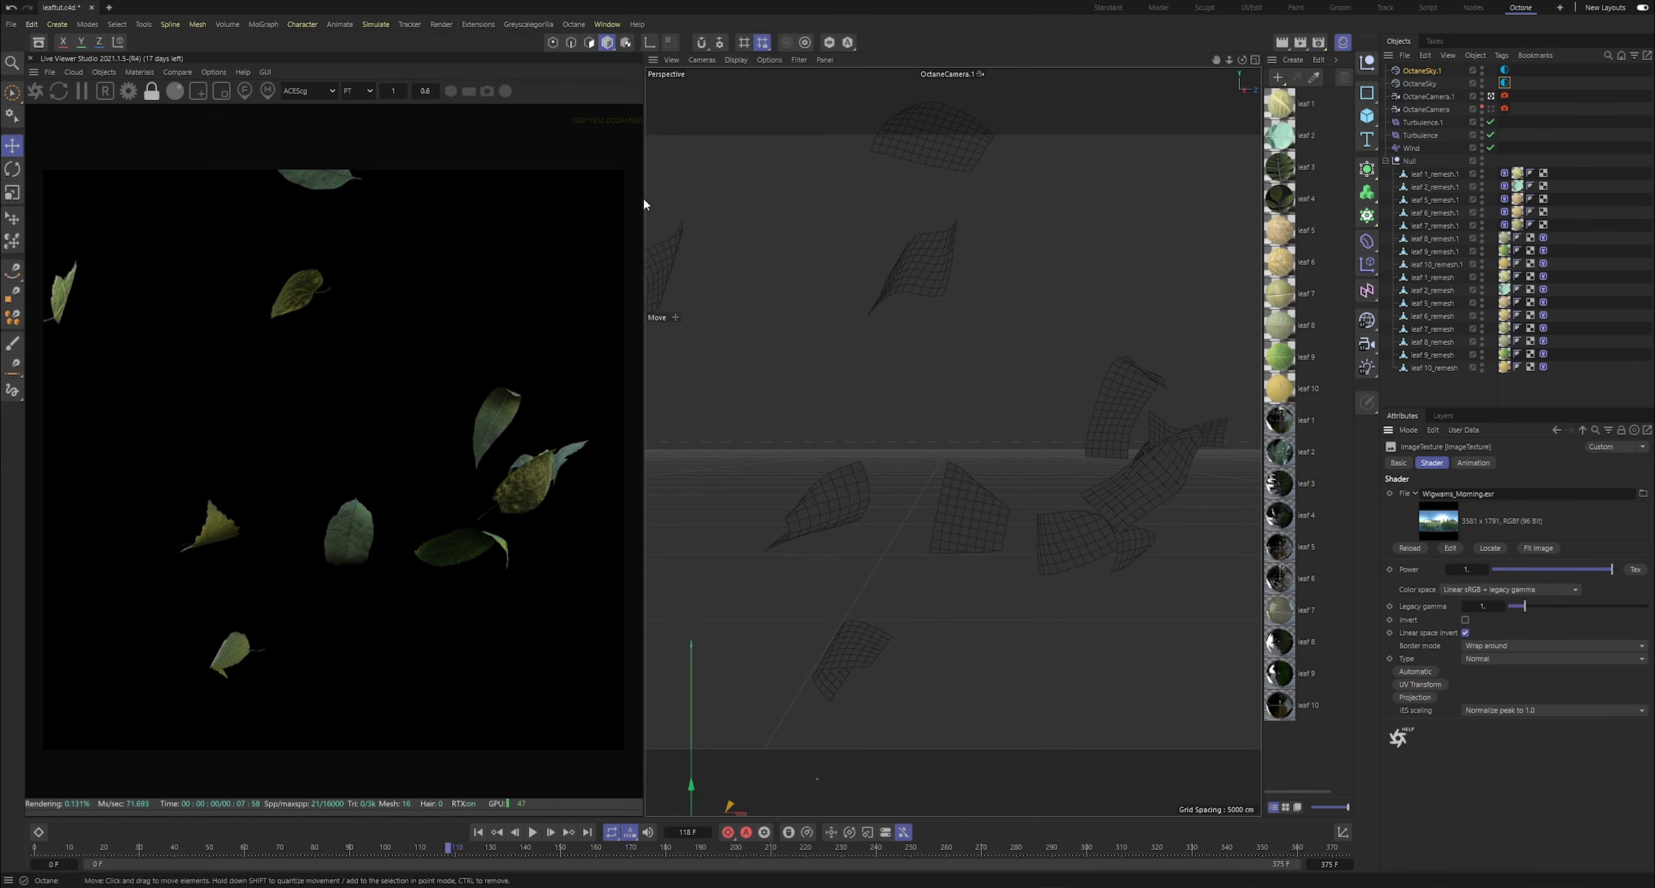
- Set the sky texture's color space to ACEScg and the primary environment's RotX to about 0.22
left_click(1444, 588)
left_click(1461, 659)
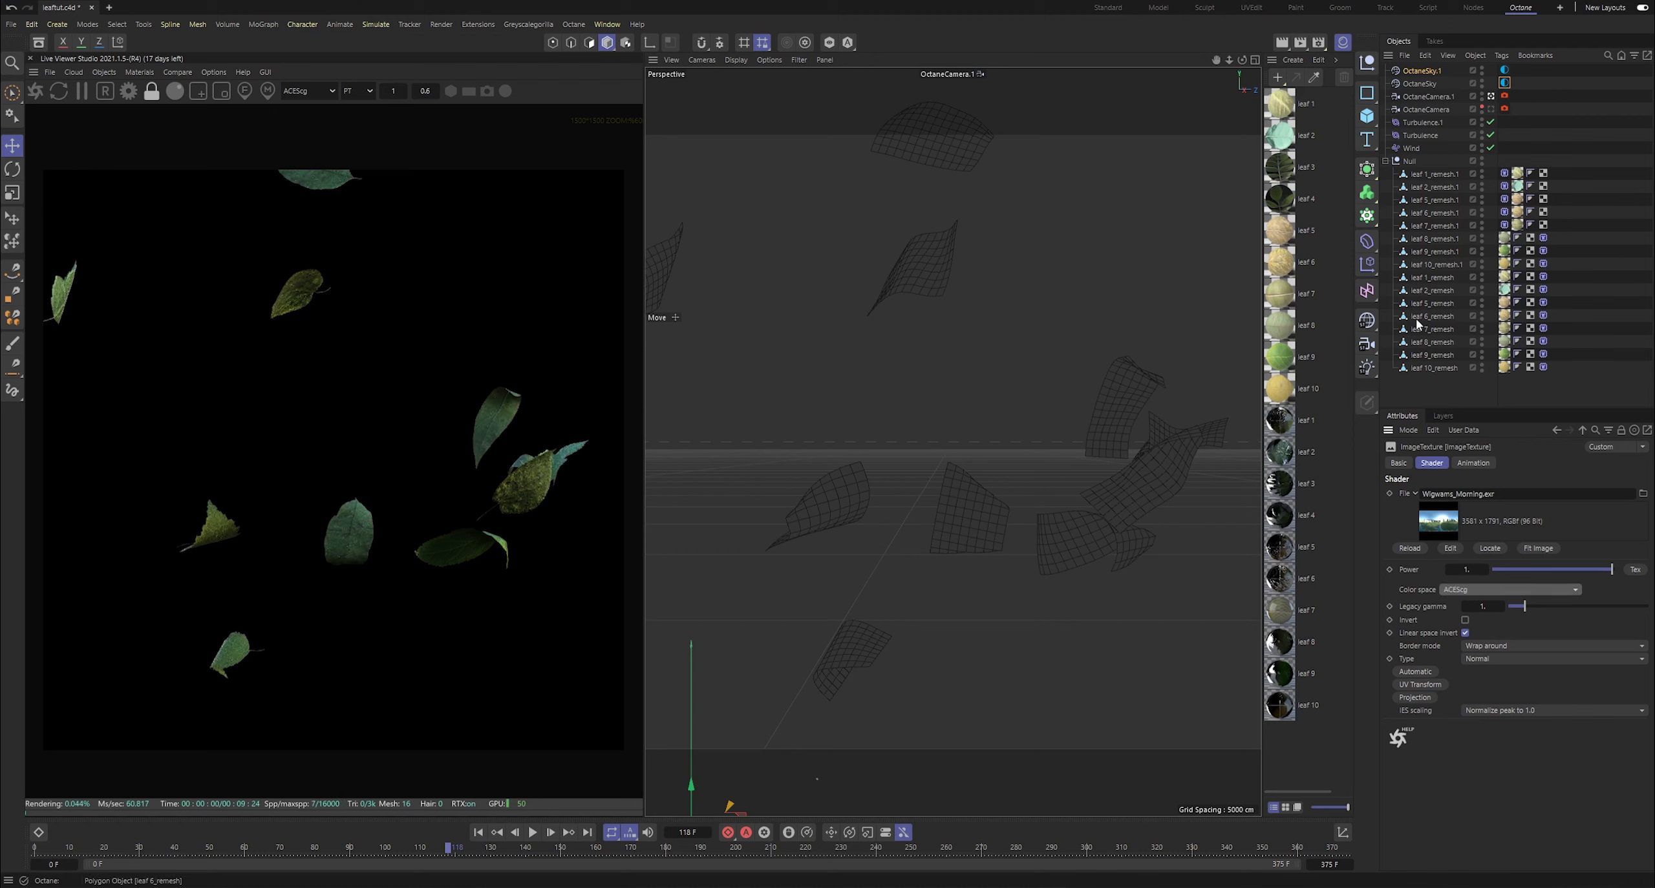
left_click(1506, 83)
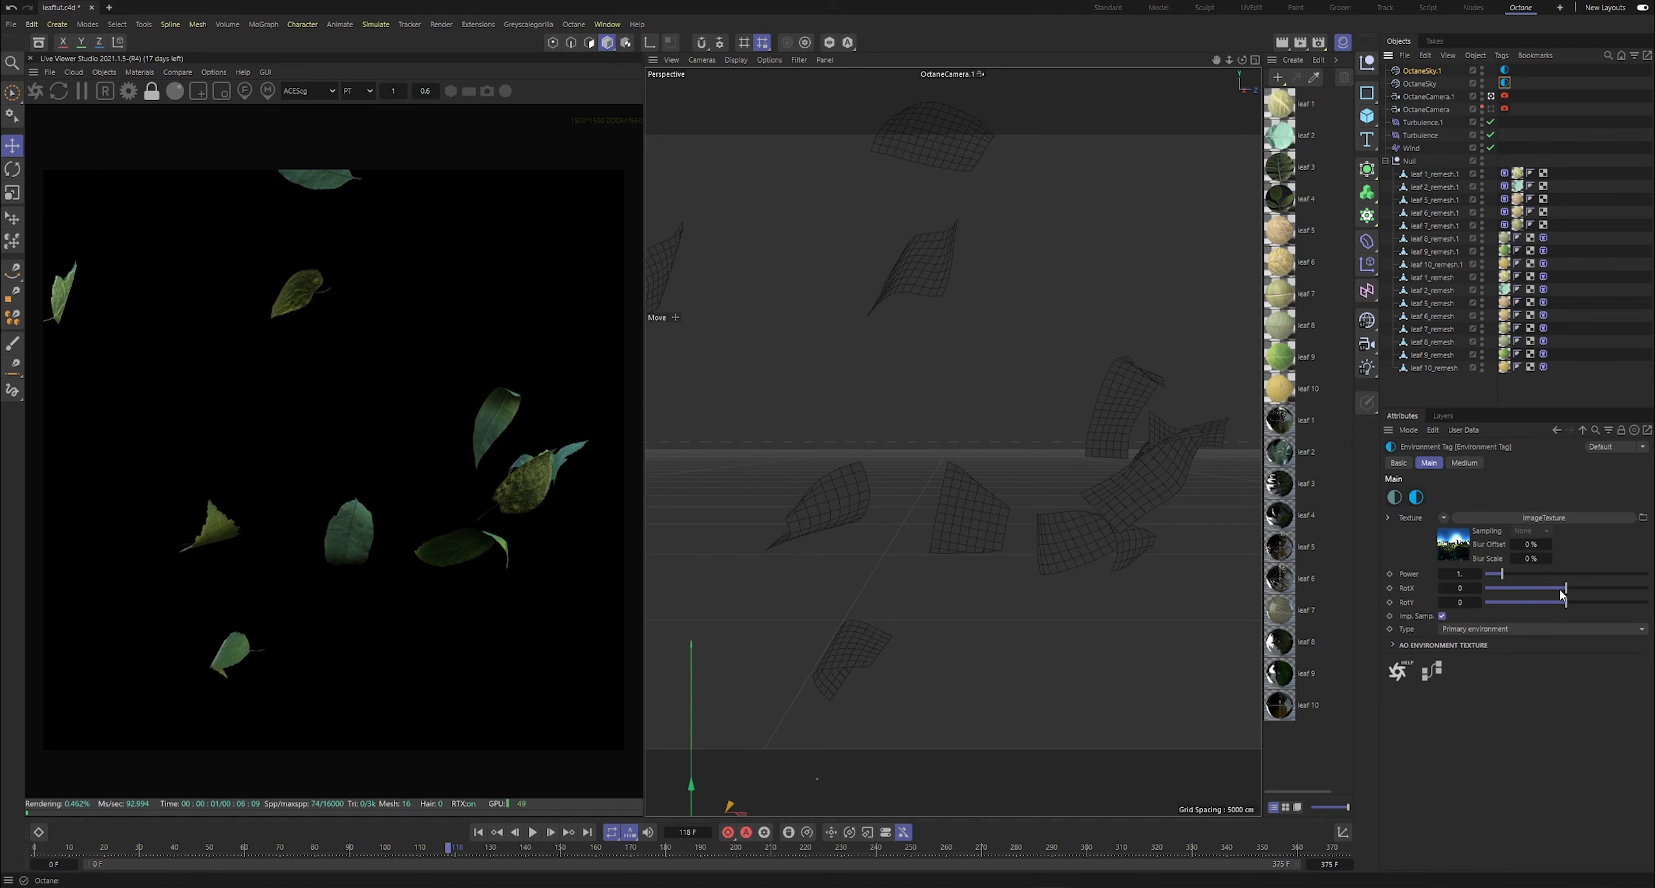
mouse_move(1566, 588)
left_mouse_down()
mouse_move(1624, 592)
mouse_move(1584, 603)
left_mouse_up()
- Try an environment power of about 5.12, undo it, and check the leaf lighting at frame 110
left_click_drag(1498, 573, 1579, 574)
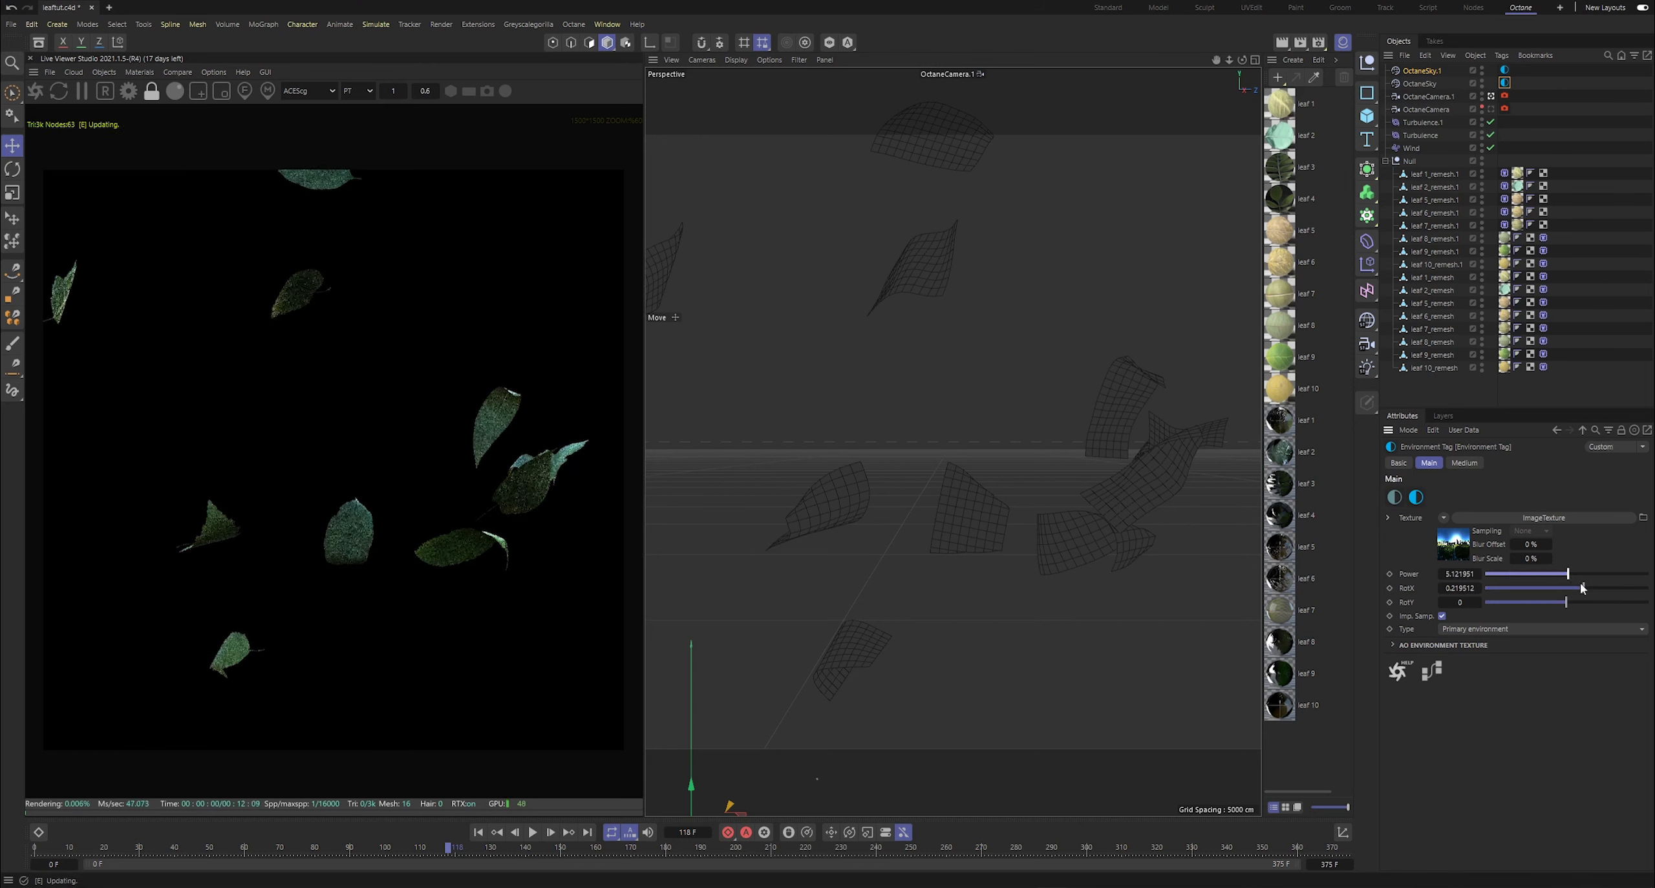
key("ctrl+z")
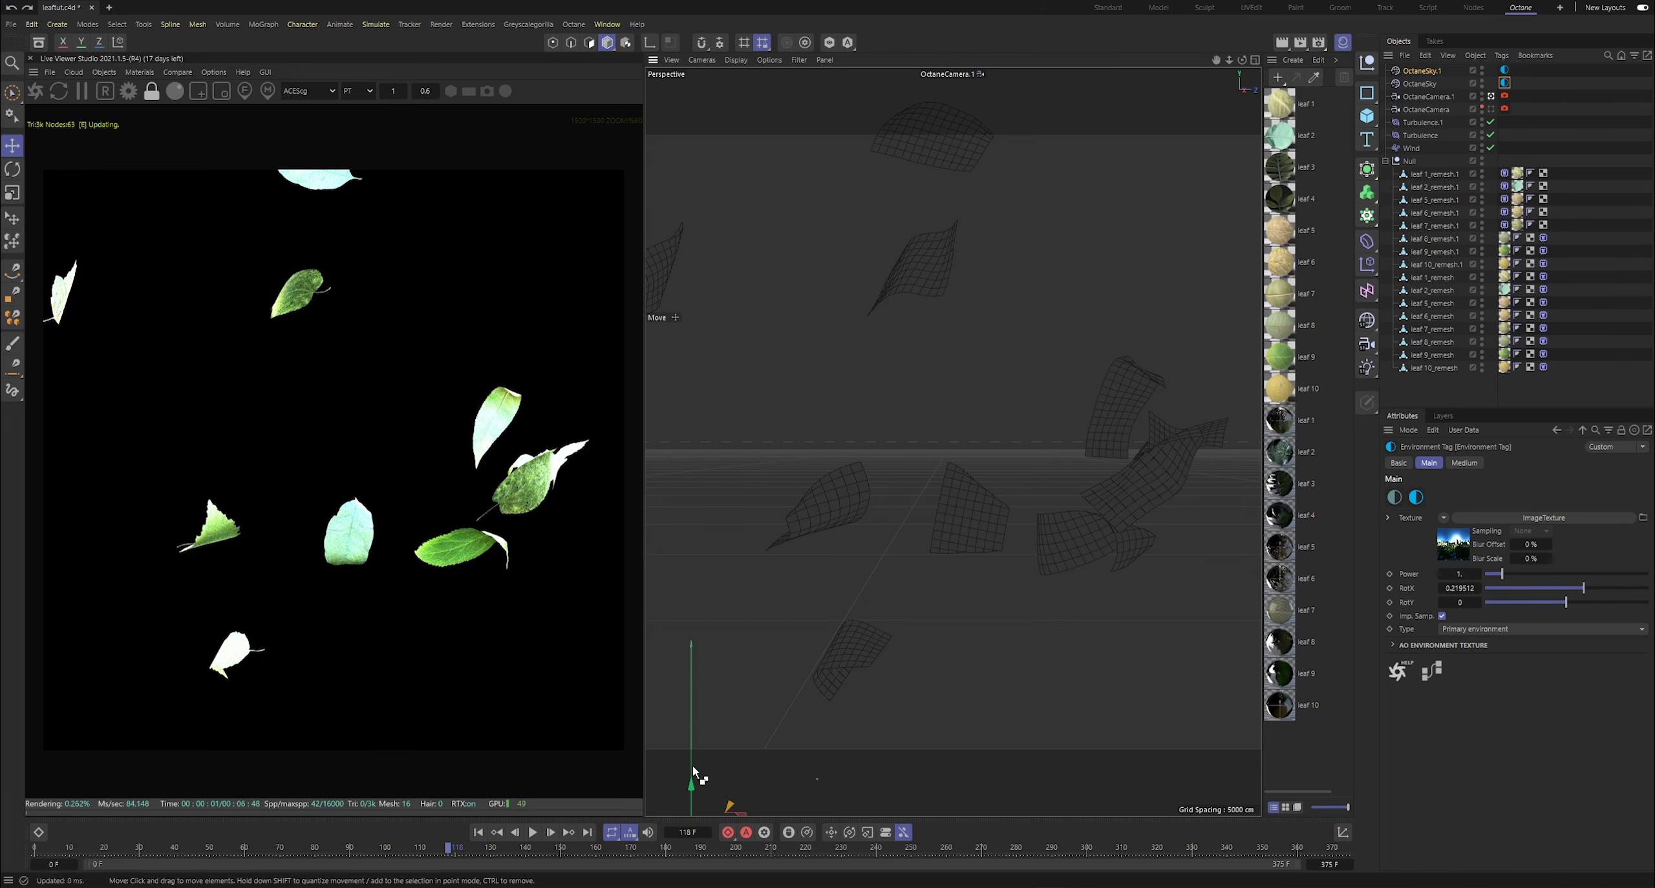
left_click_drag(445, 852, 146, 805)
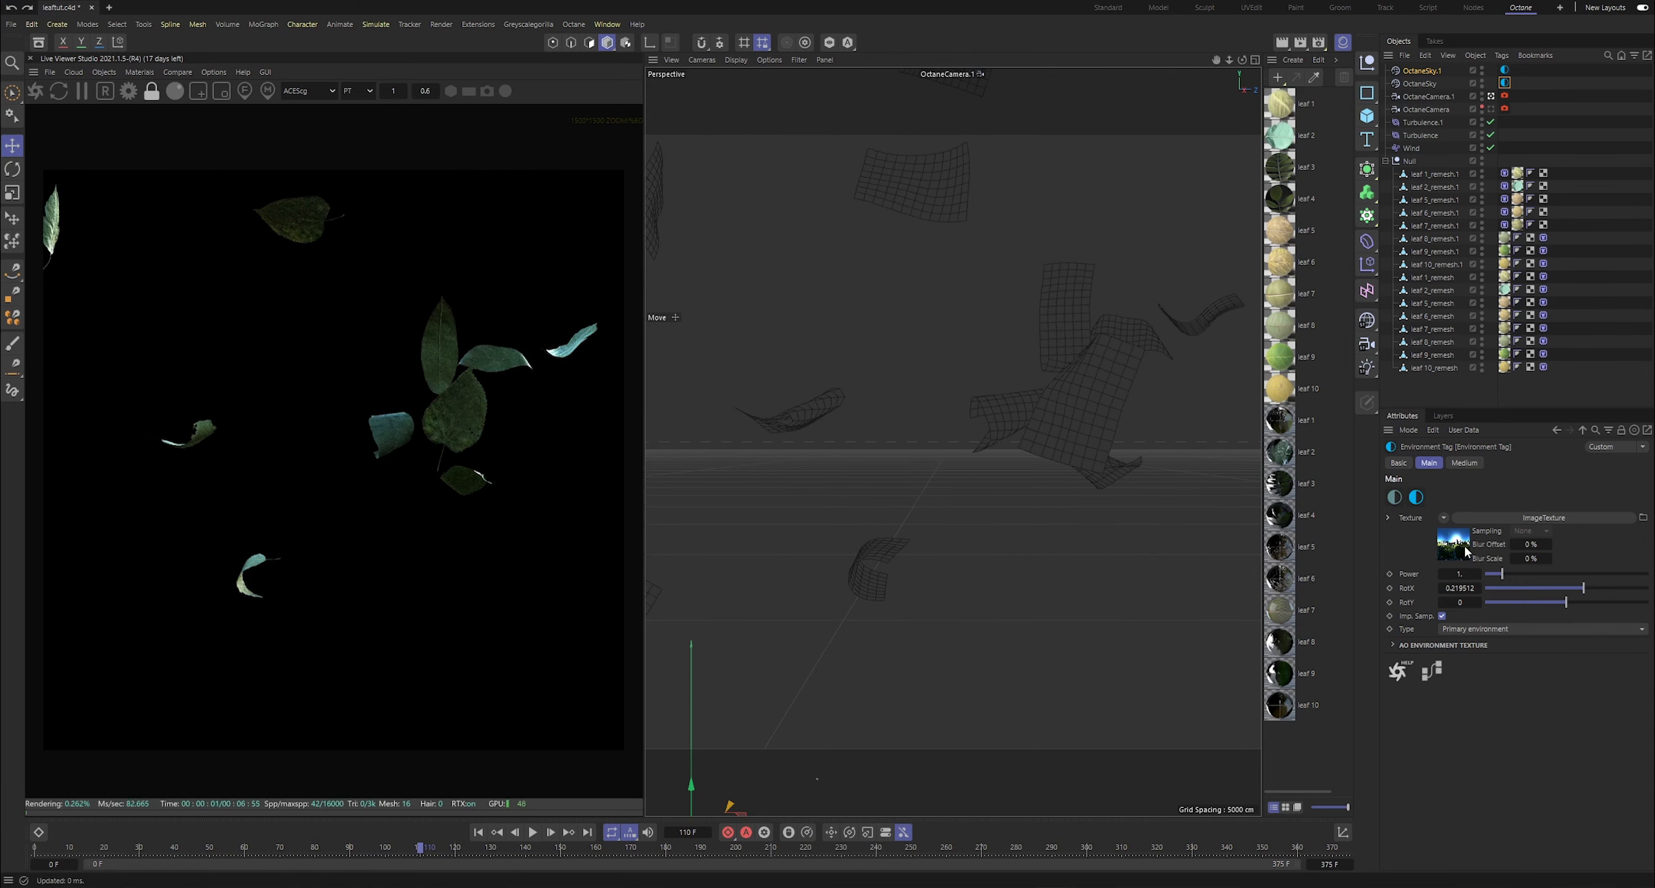
- Replace the primary sky's HDRI with Arpador Rocks from the Plus Library's Paradise collection
left_click(1544, 517)
left_click(521, 26)
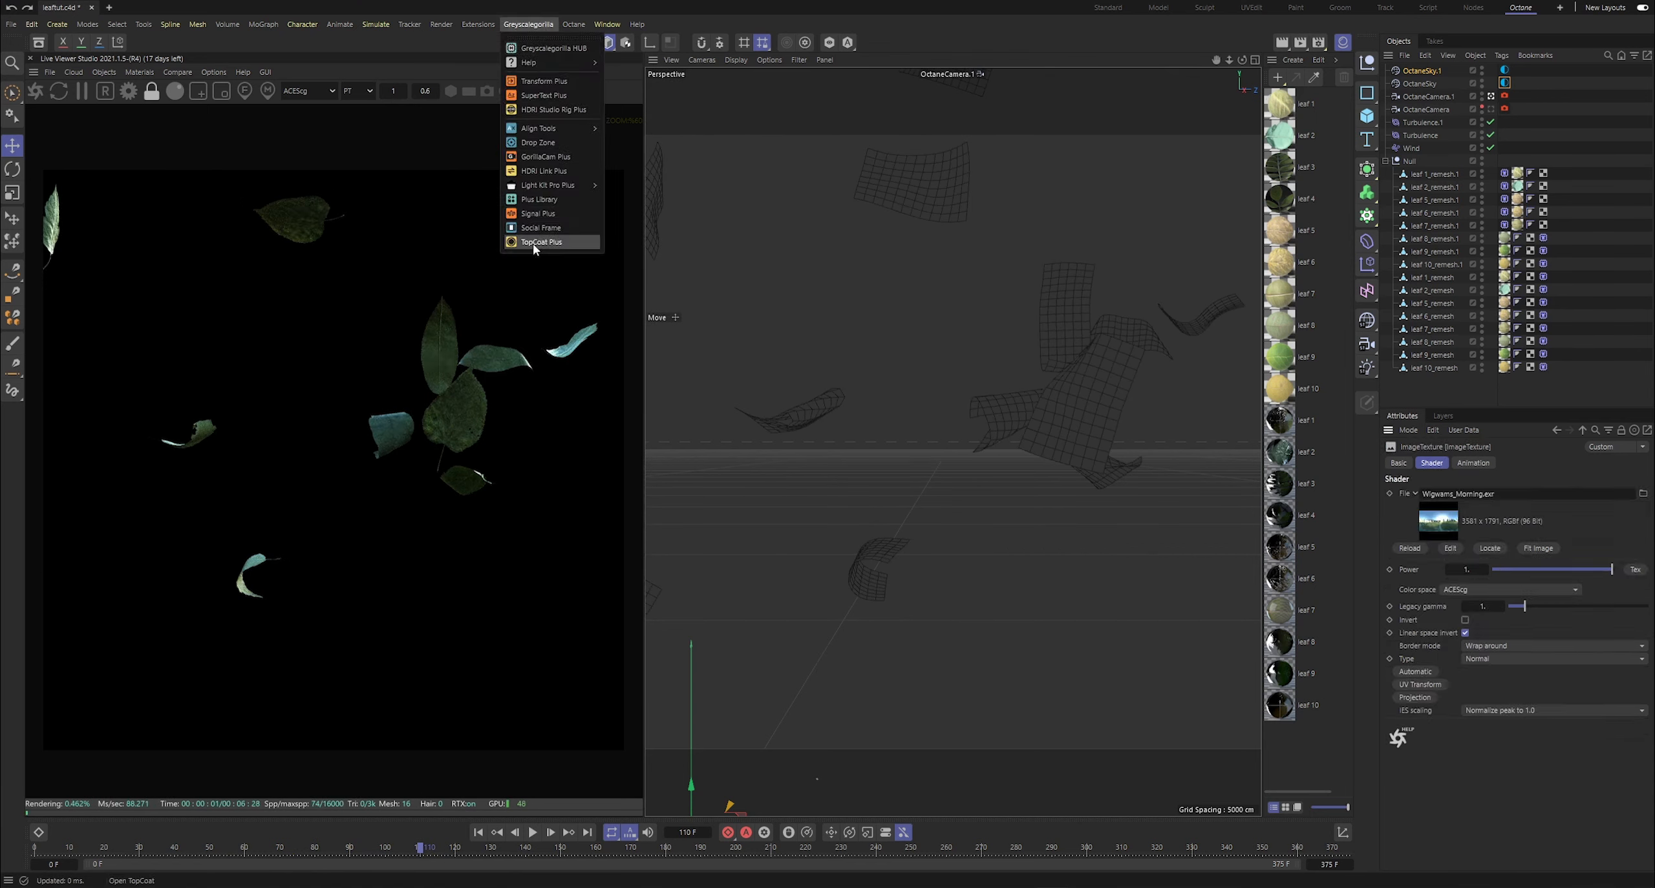
left_click(539, 200)
scroll(557, 231, "down", 5)
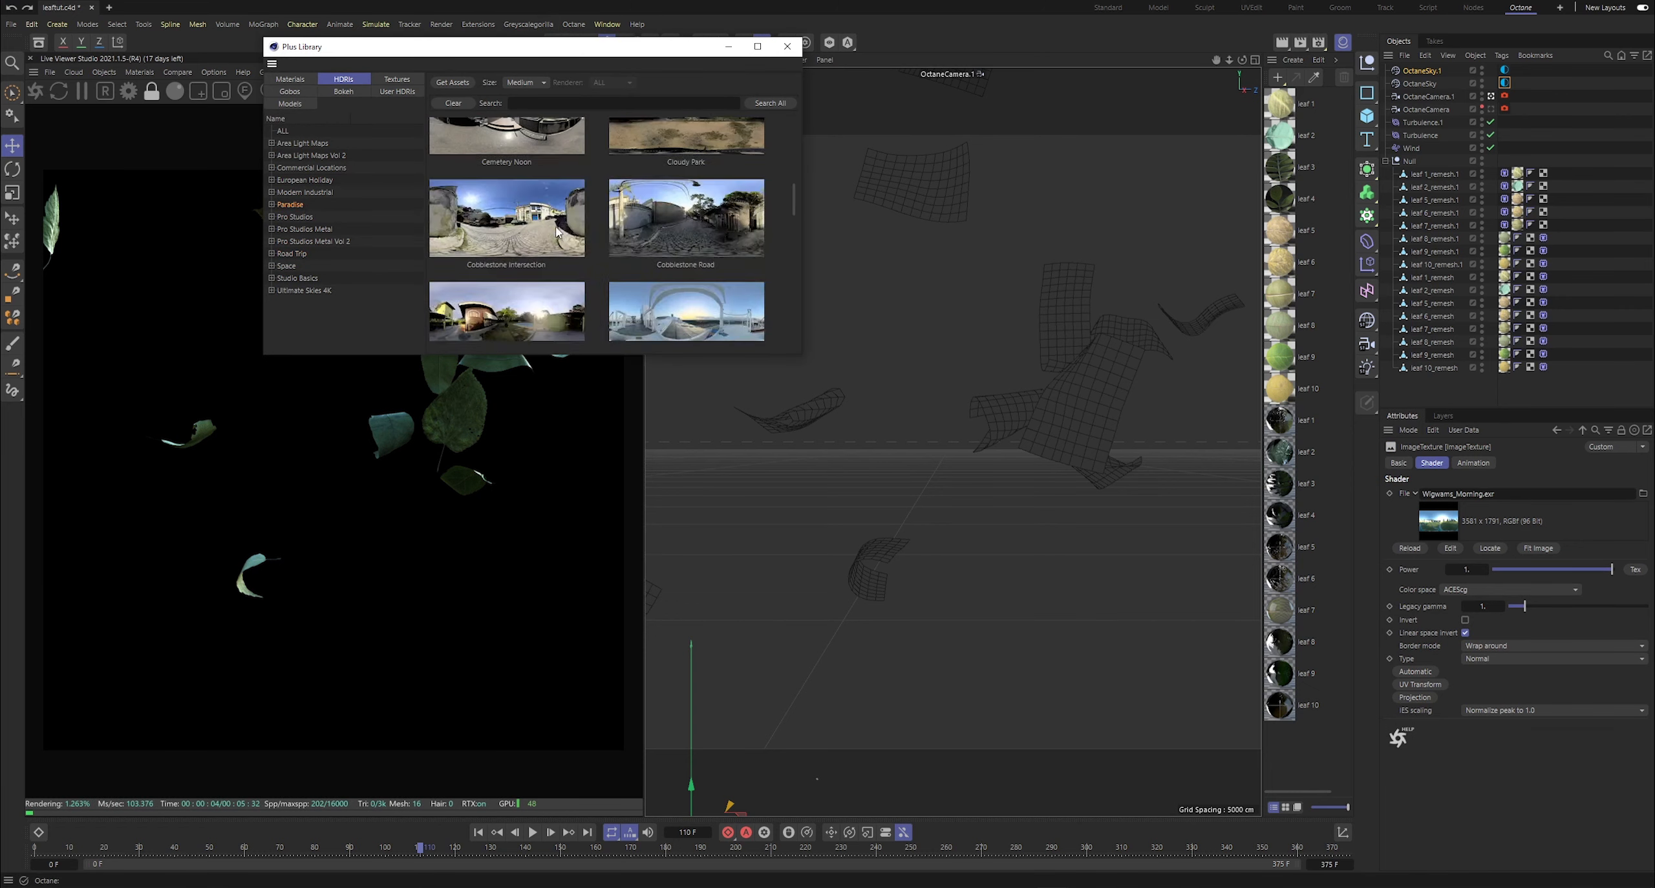
scroll(557, 231, "up", 5)
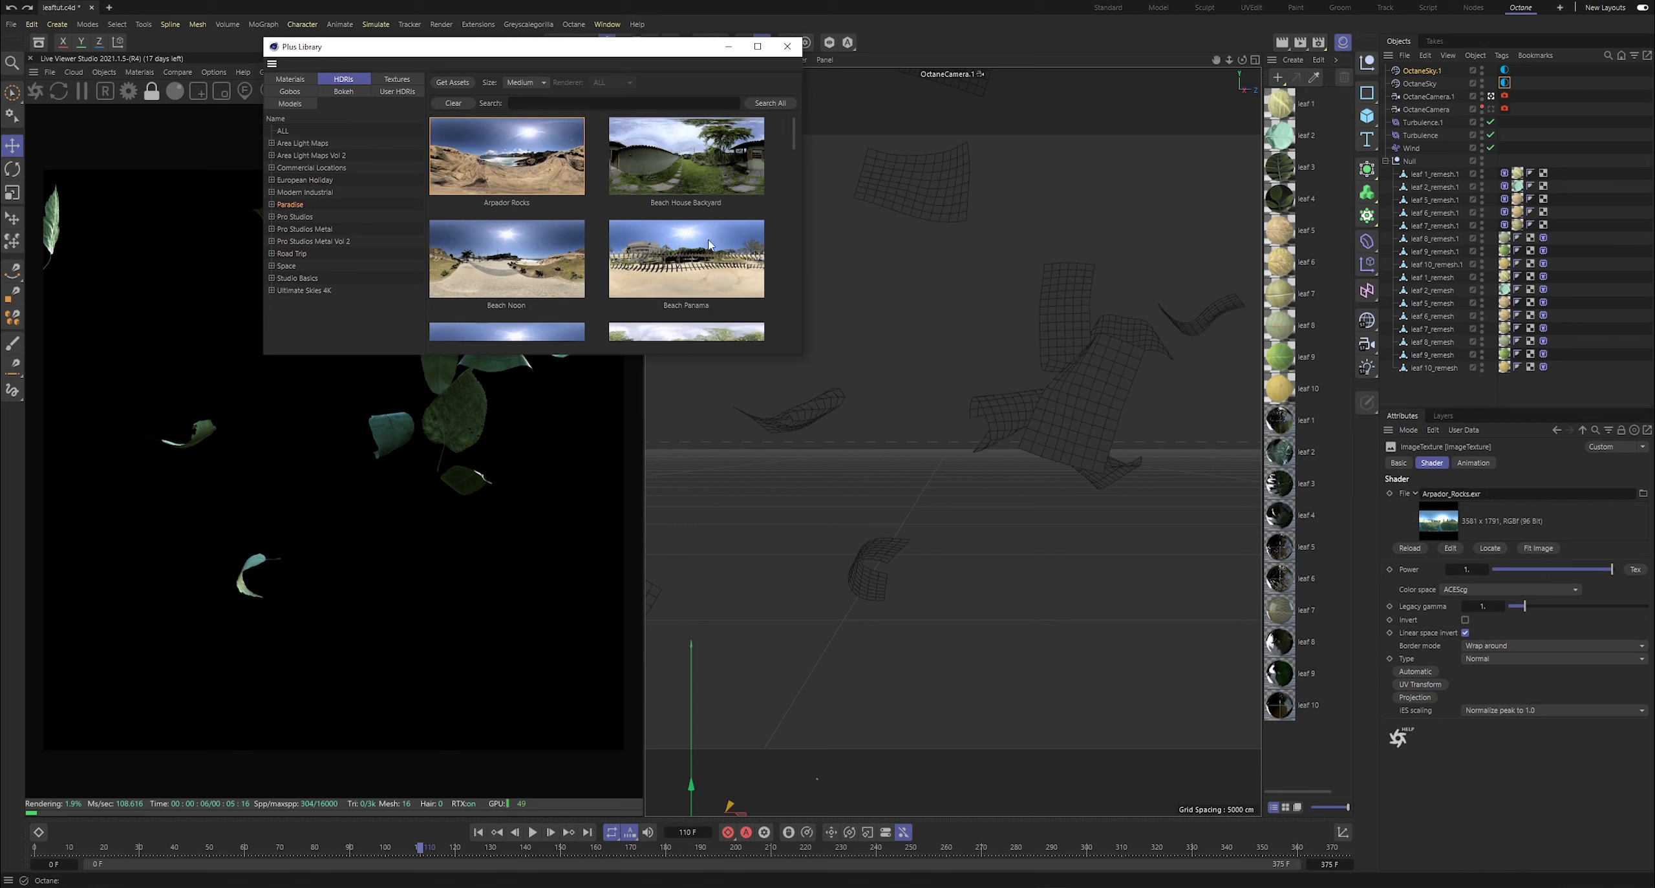
left_click(730, 46)
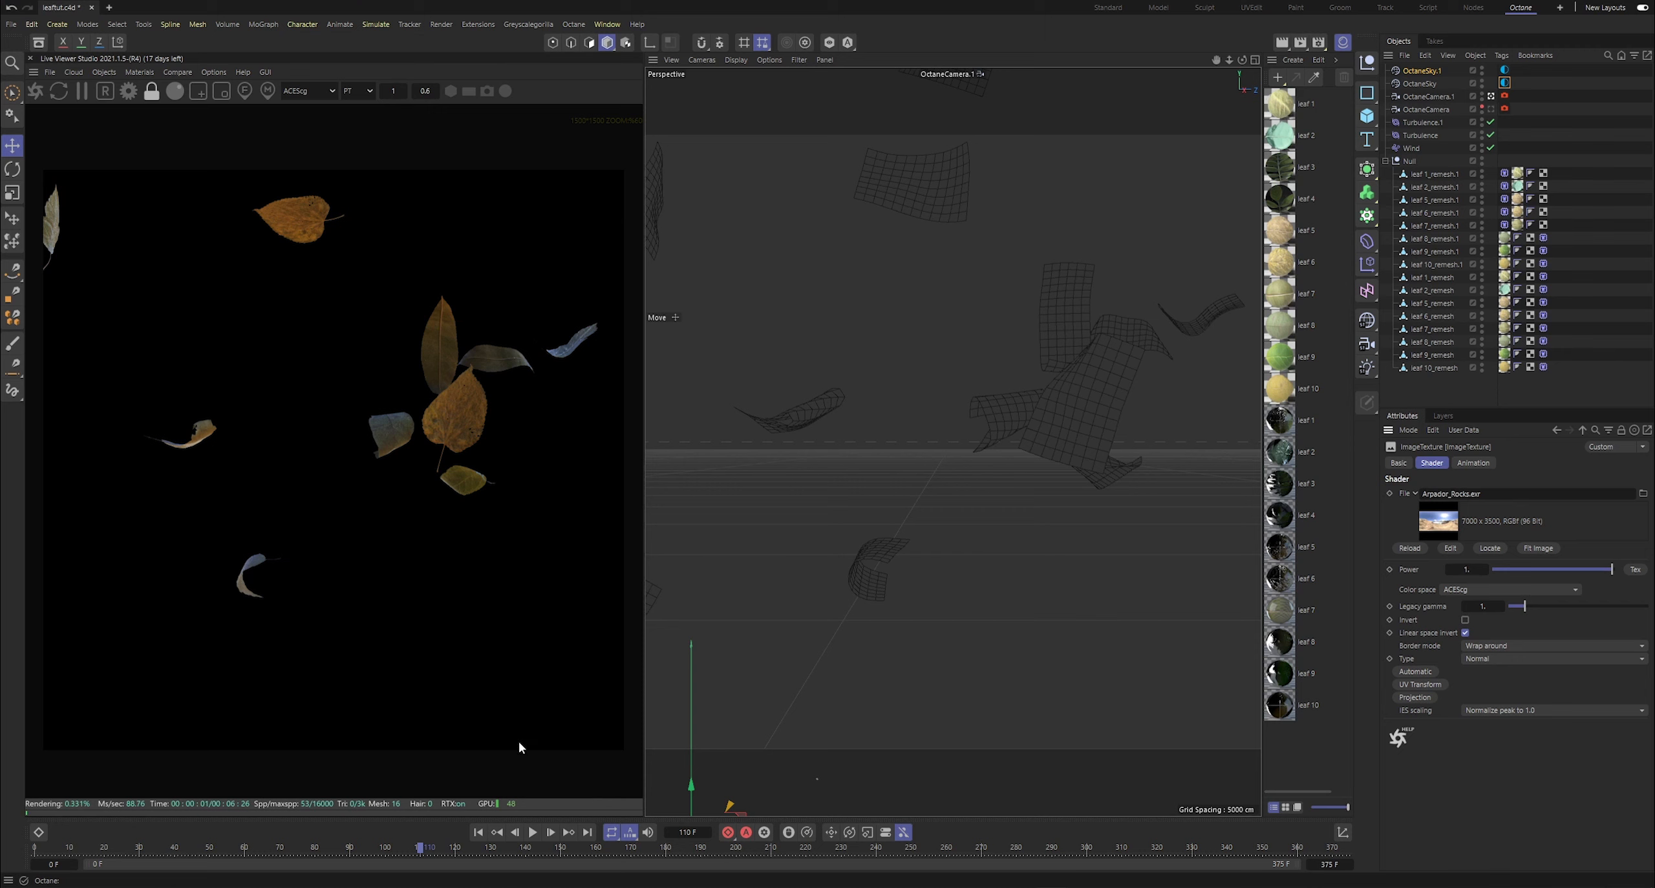
- Scrub to frame 121, set the primary environment's power to 2, and save the scene
left_click_drag(408, 850, 460, 802)
left_click(1506, 83)
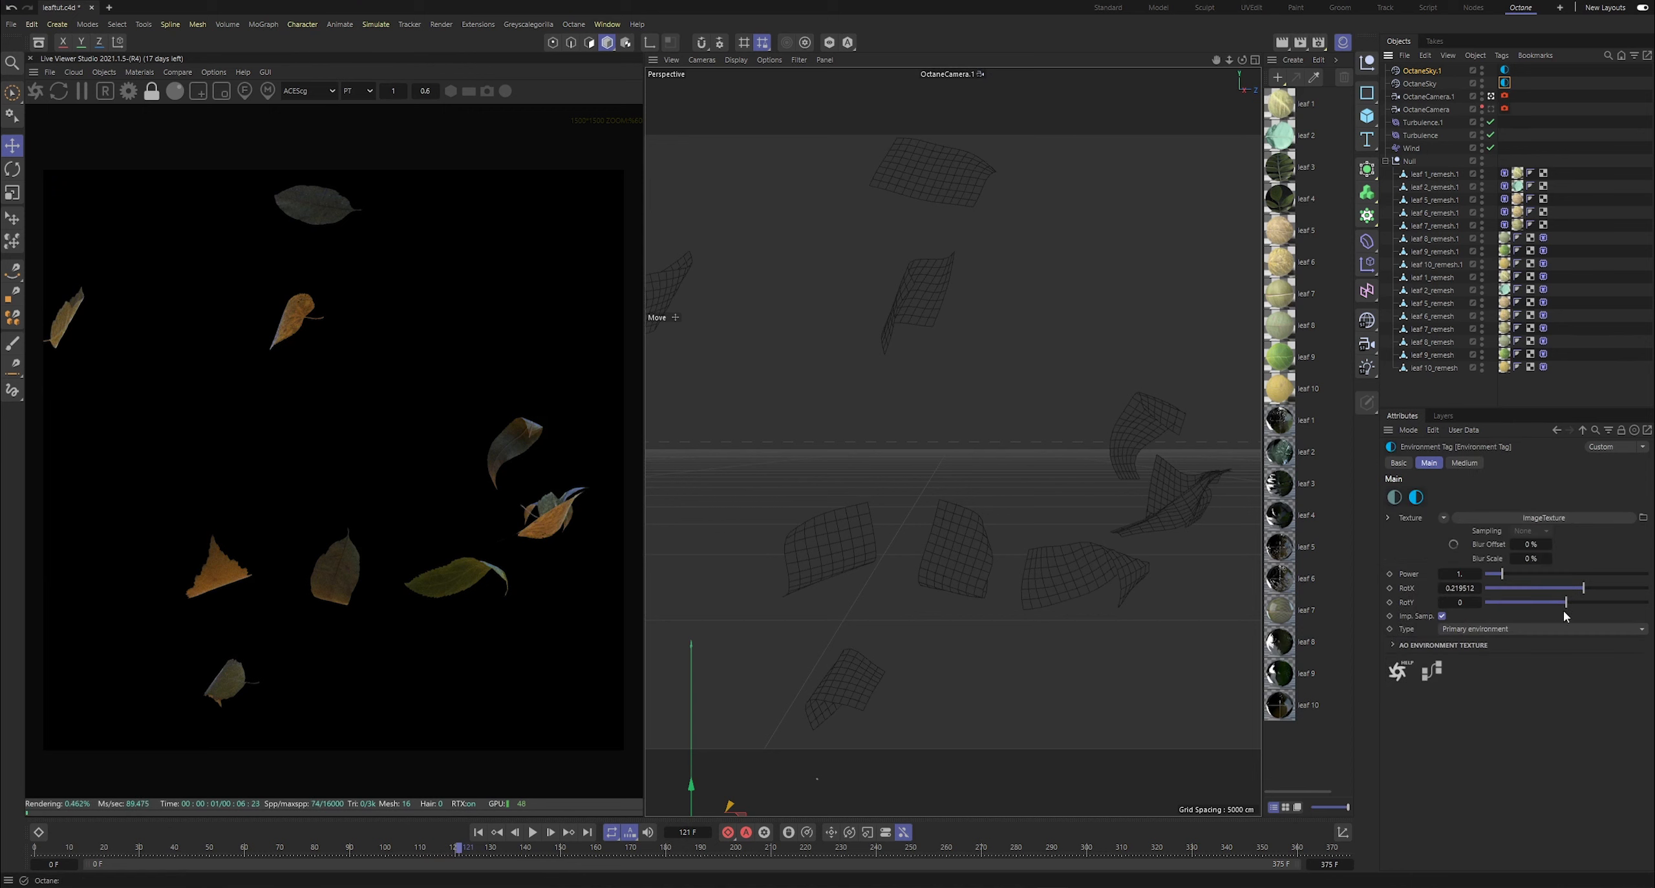
left_click_drag(1572, 593, 1524, 585)
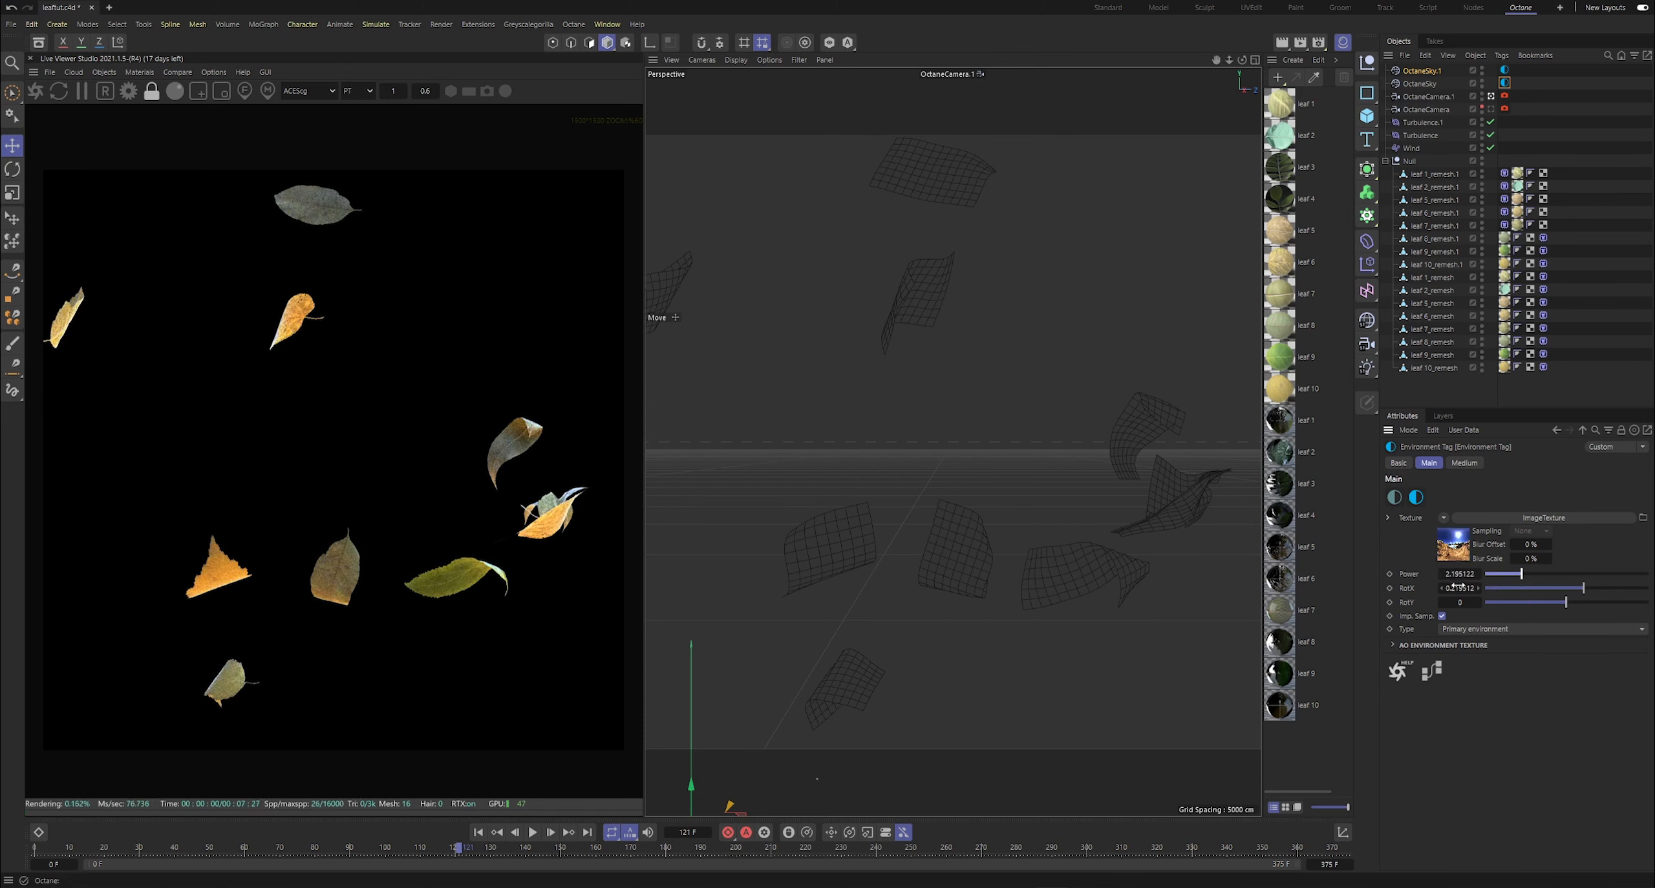
key("Return")
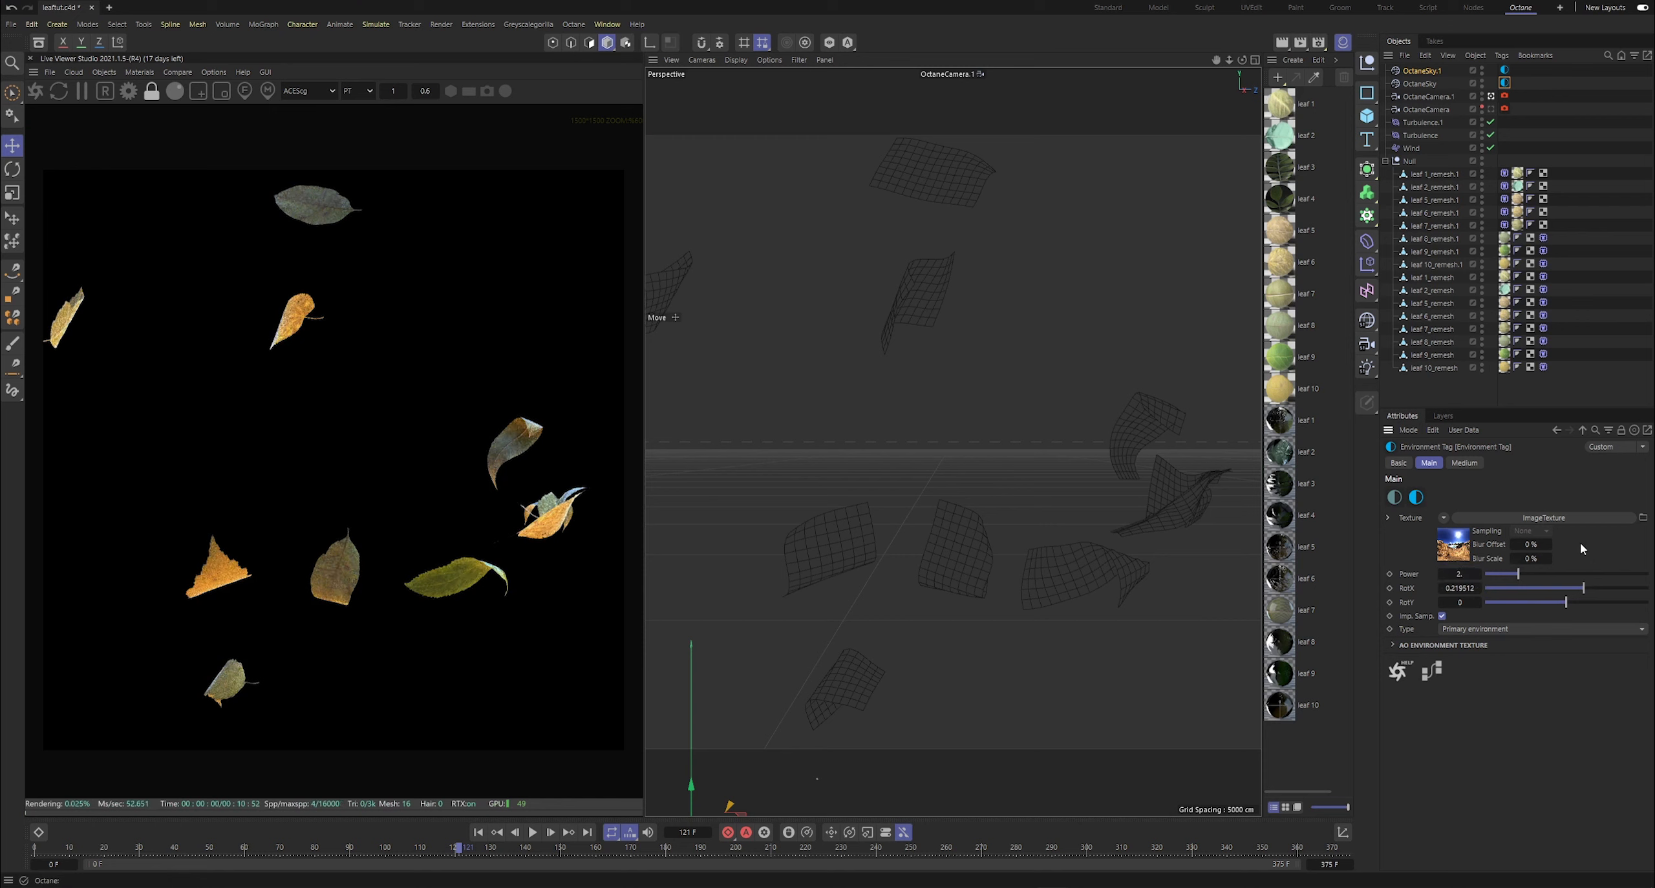
left_click(1615, 313)
key("ctrl+s")
- Collapse the leaf group, review the motion blur settings of the active camera's Octane tag, and save the scene
left_click(1386, 161)
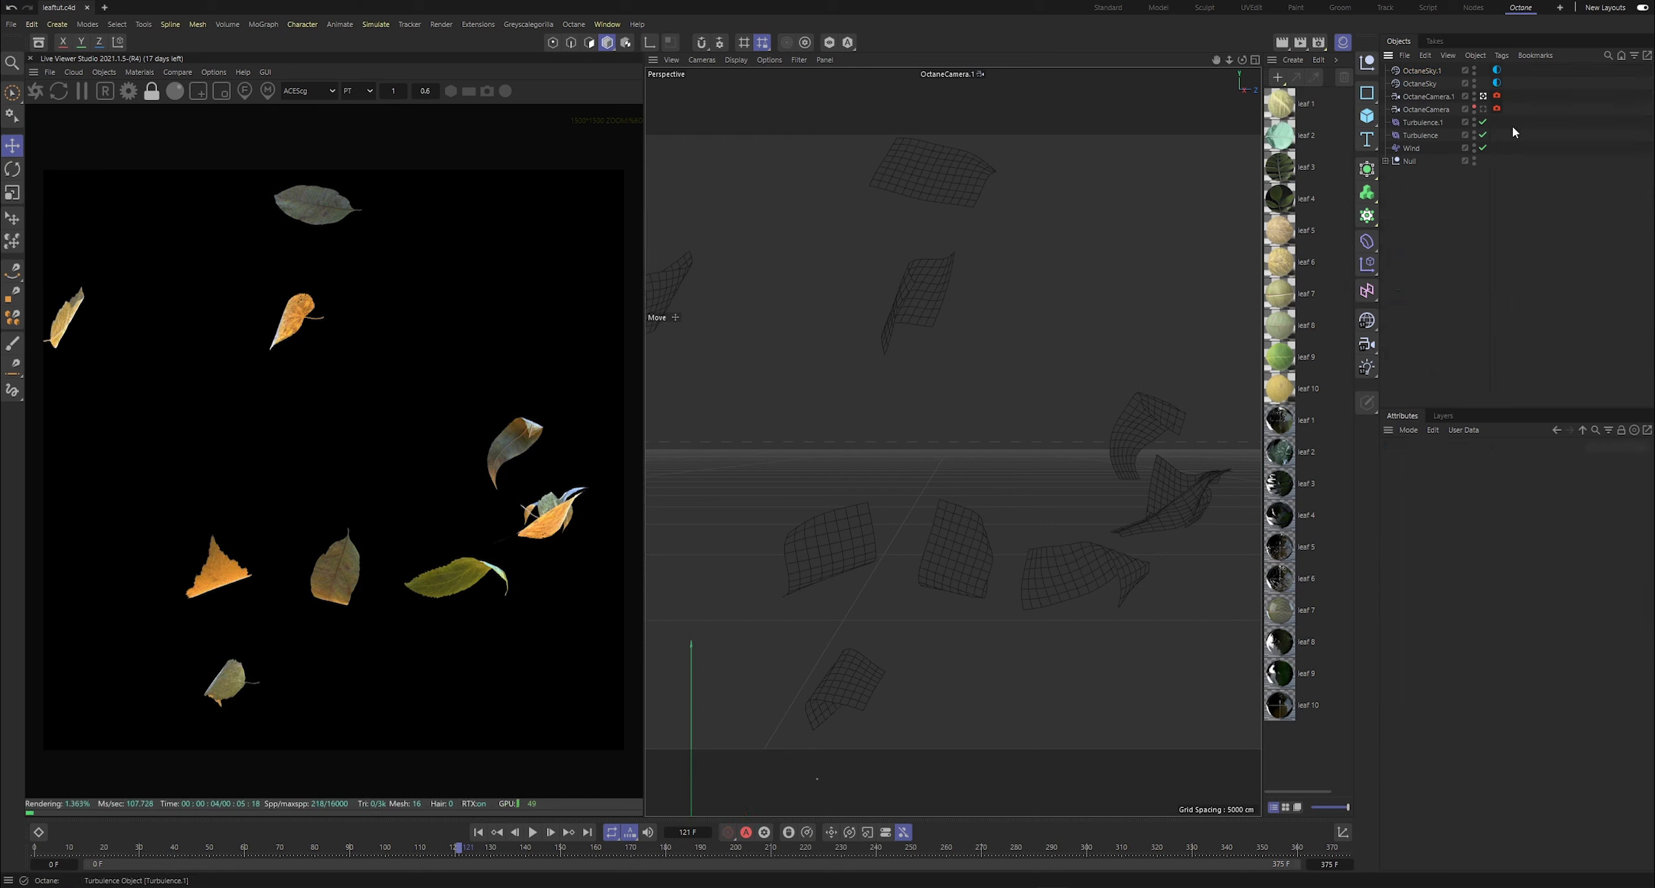
left_click(1498, 96)
left_click(1481, 463)
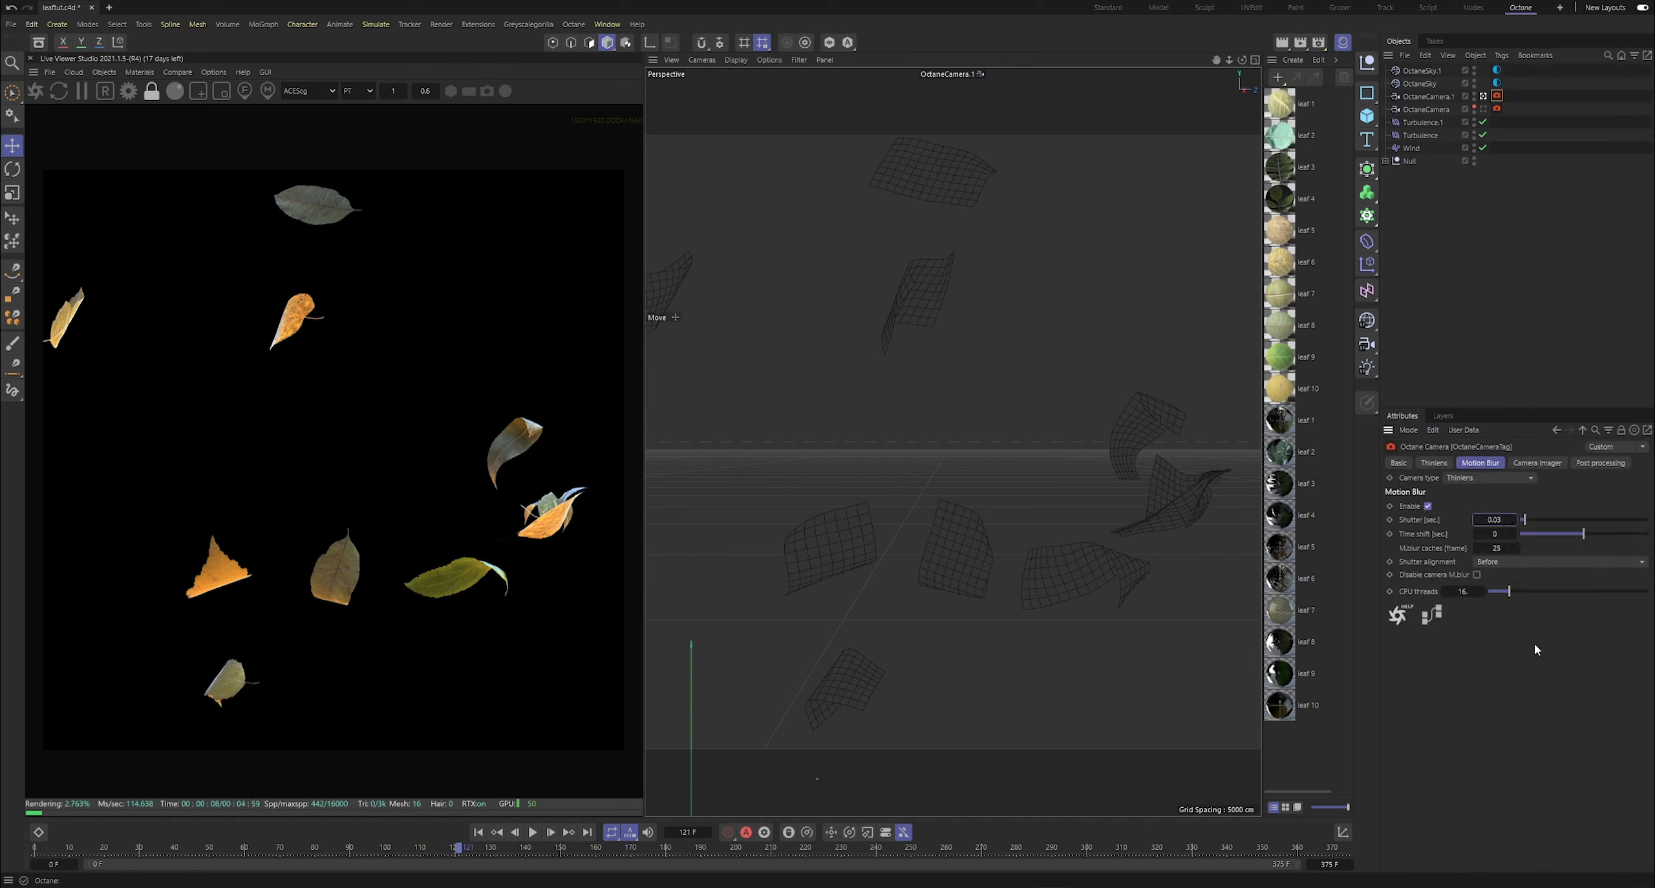
left_click(1513, 258)
key("ctrl+s")
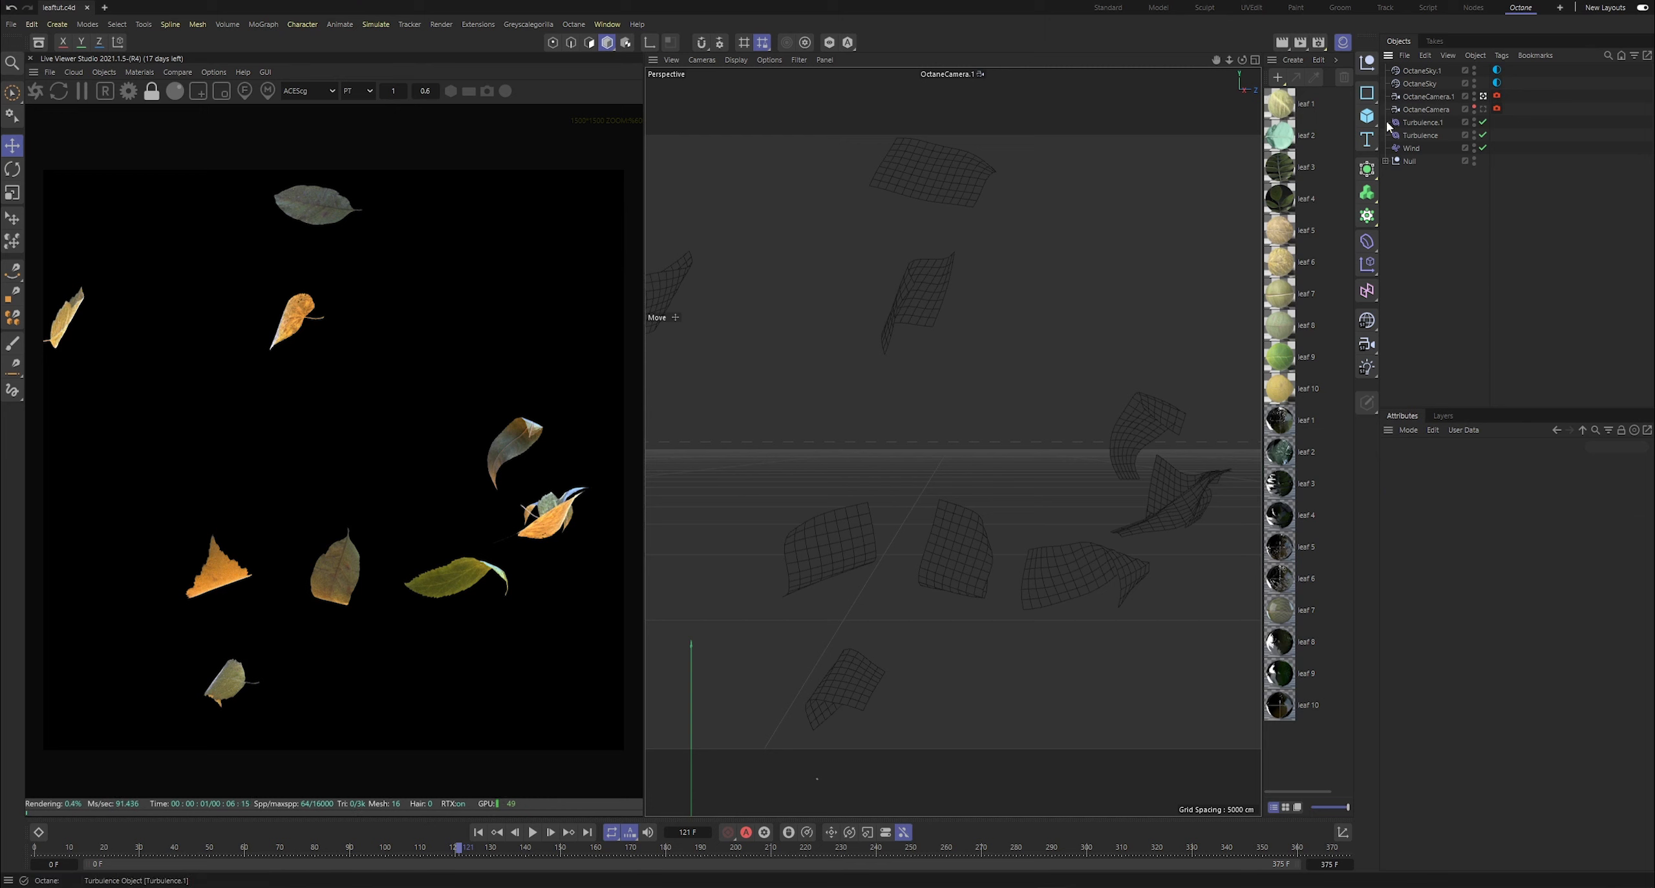
- Expand the leaf group and add an Octane ObjectTag at the end of the first leaf's tags
left_click(1385, 161)
right_click(1421, 175)
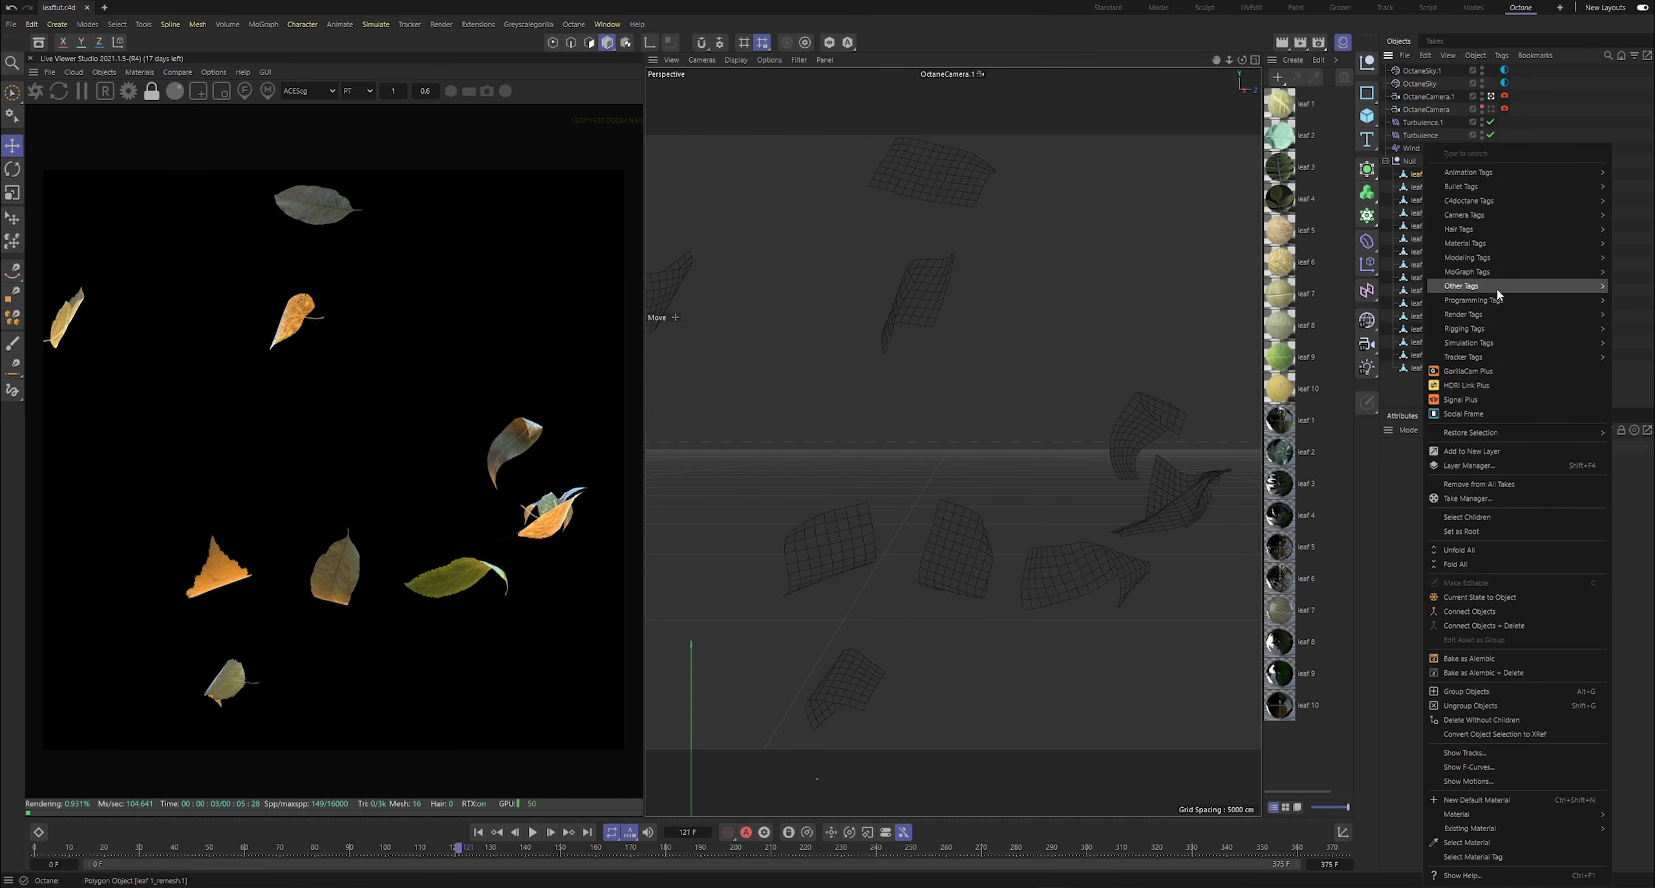
mouse_move(1481, 201)
left_click(1371, 248)
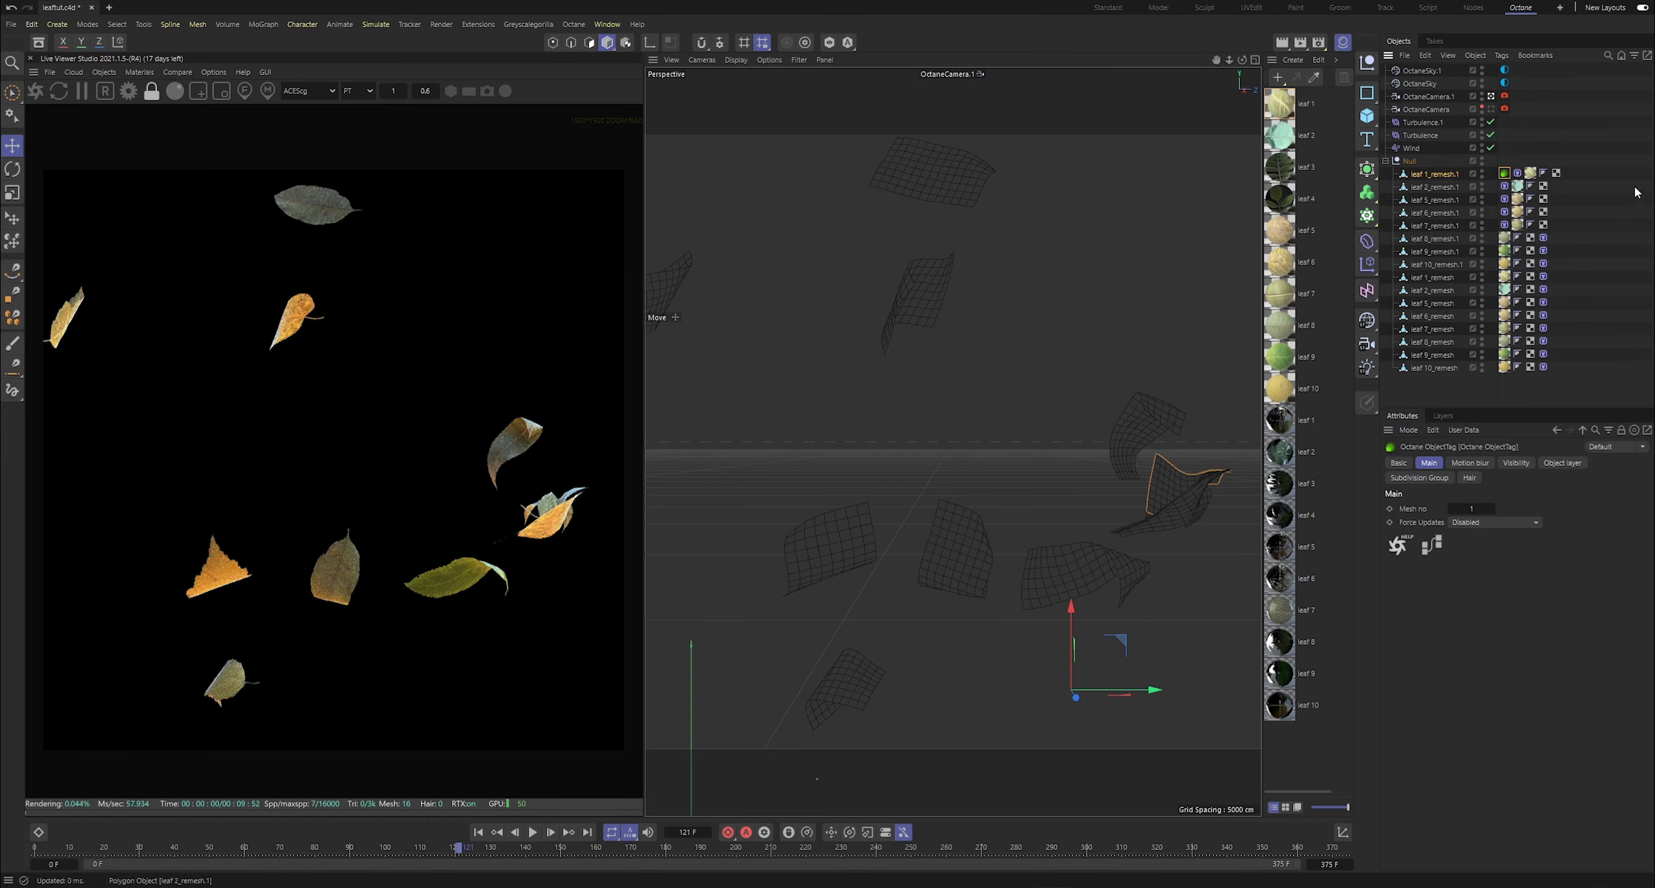
left_click(1557, 174)
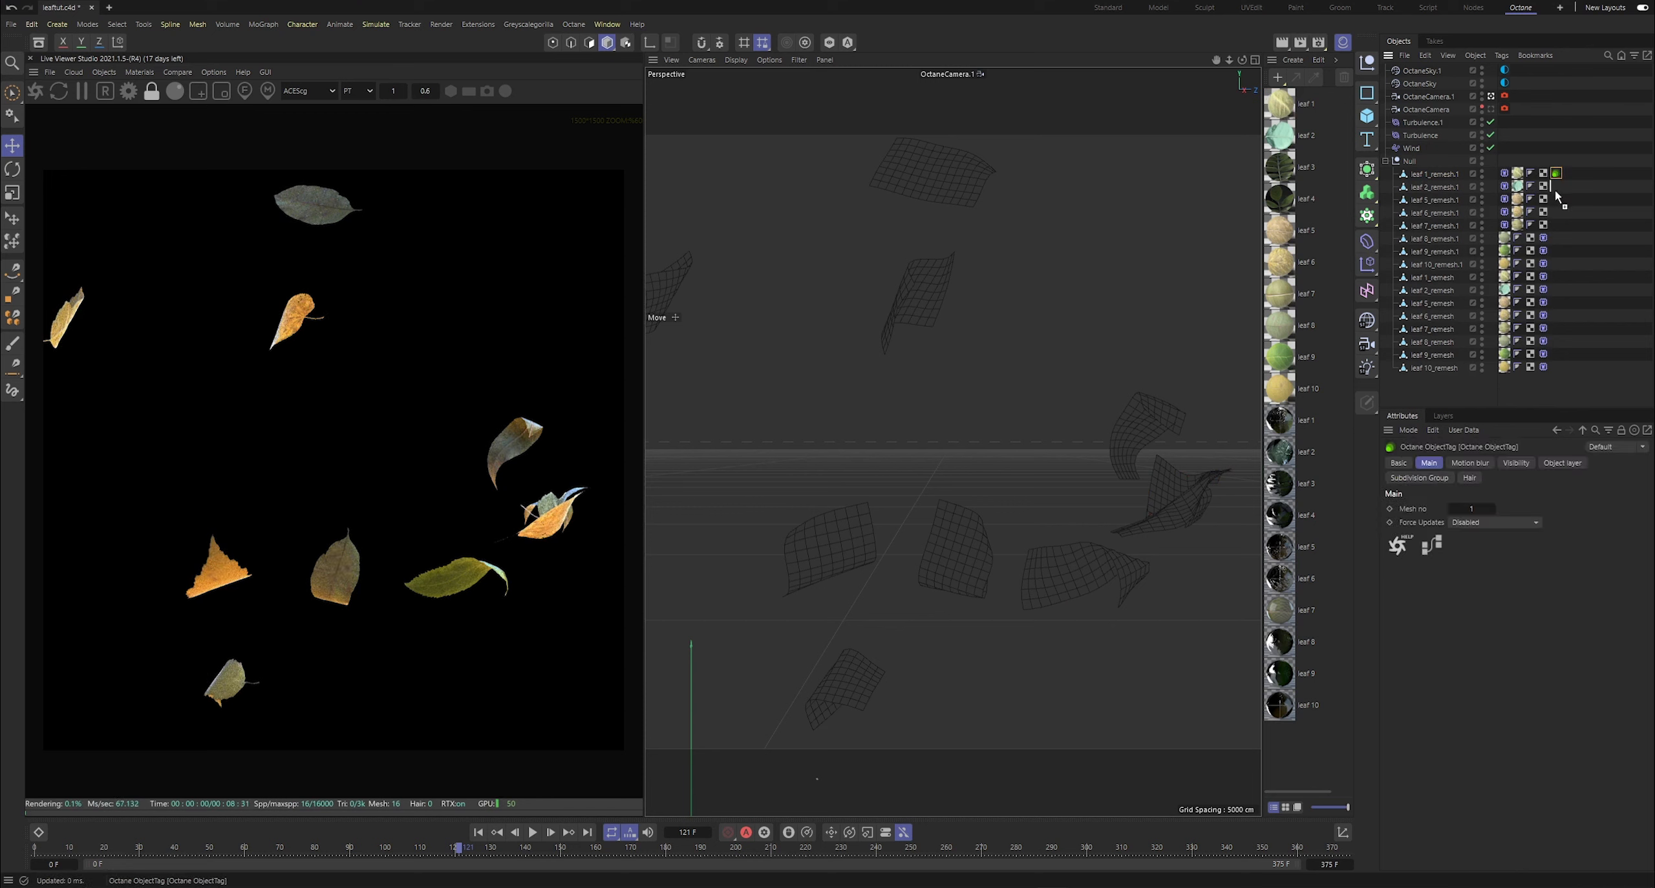
- Copy the Octane ObjectTag from the first leaf to all the other leaves and save the scene
left_click_drag(1556, 192, 1556, 250, "ctrl")
left_click_drag(1556, 250, 1558, 279, "ctrl")
left_click_drag(1556, 277, 1556, 341, "ctrl")
left_click_drag(1556, 341, 1556, 354, "ctrl")
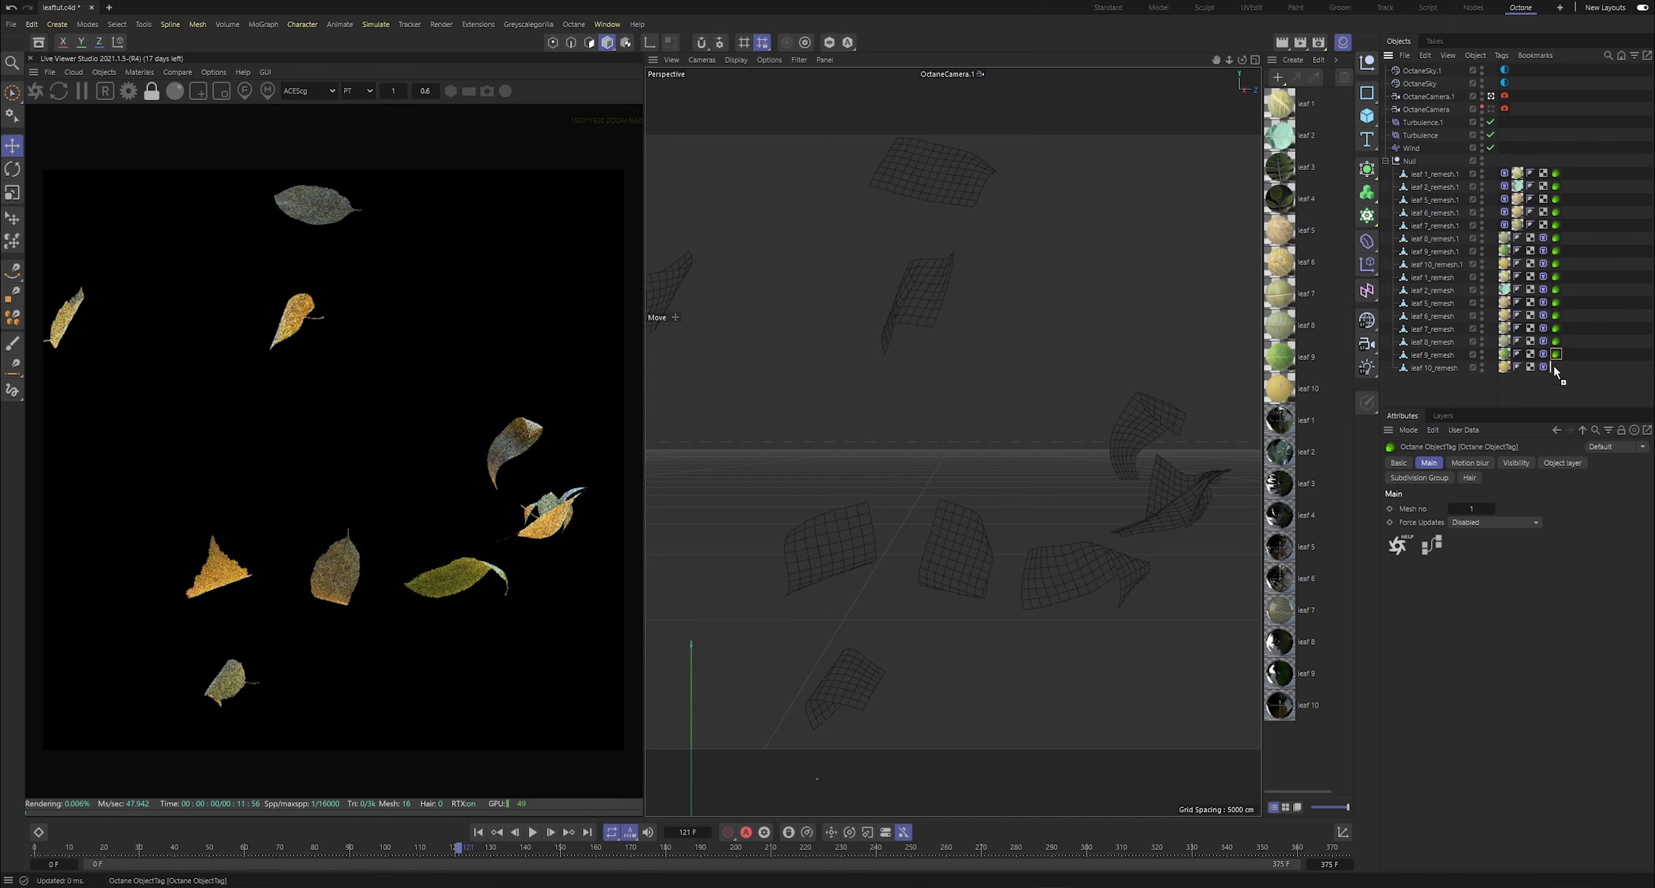
left_click(1587, 361)
key("ctrl+s")
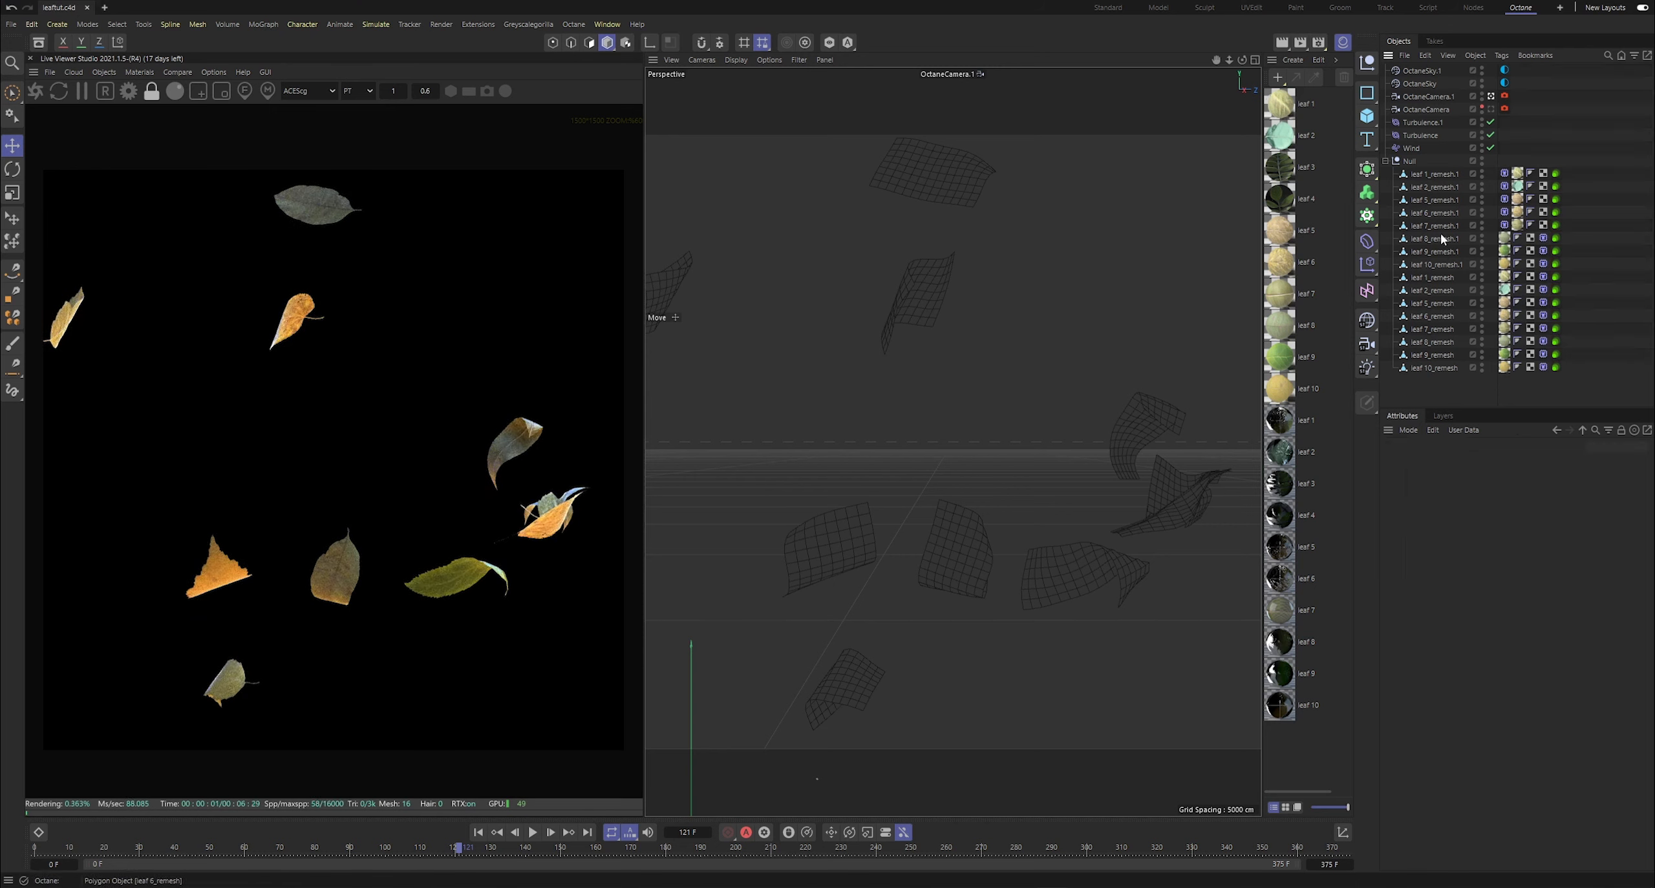
- Scrub back to frame 79 and step forward to frame 93 to check the leaves' motion blur in the live render
left_click_drag(416, 852, 308, 849)
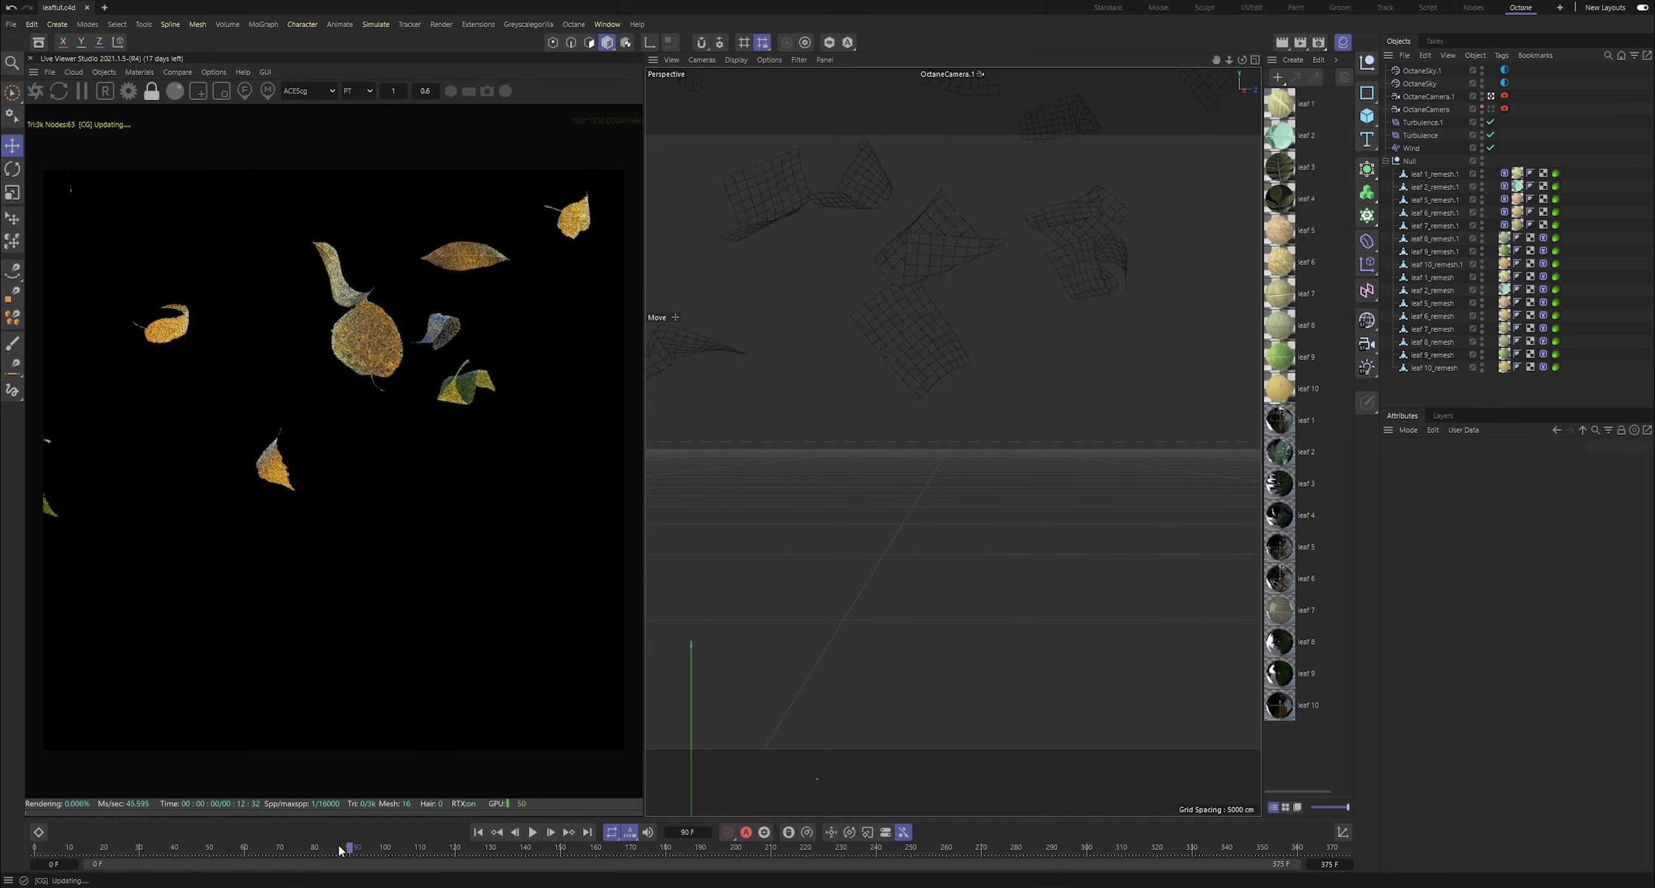
left_click(551, 833)
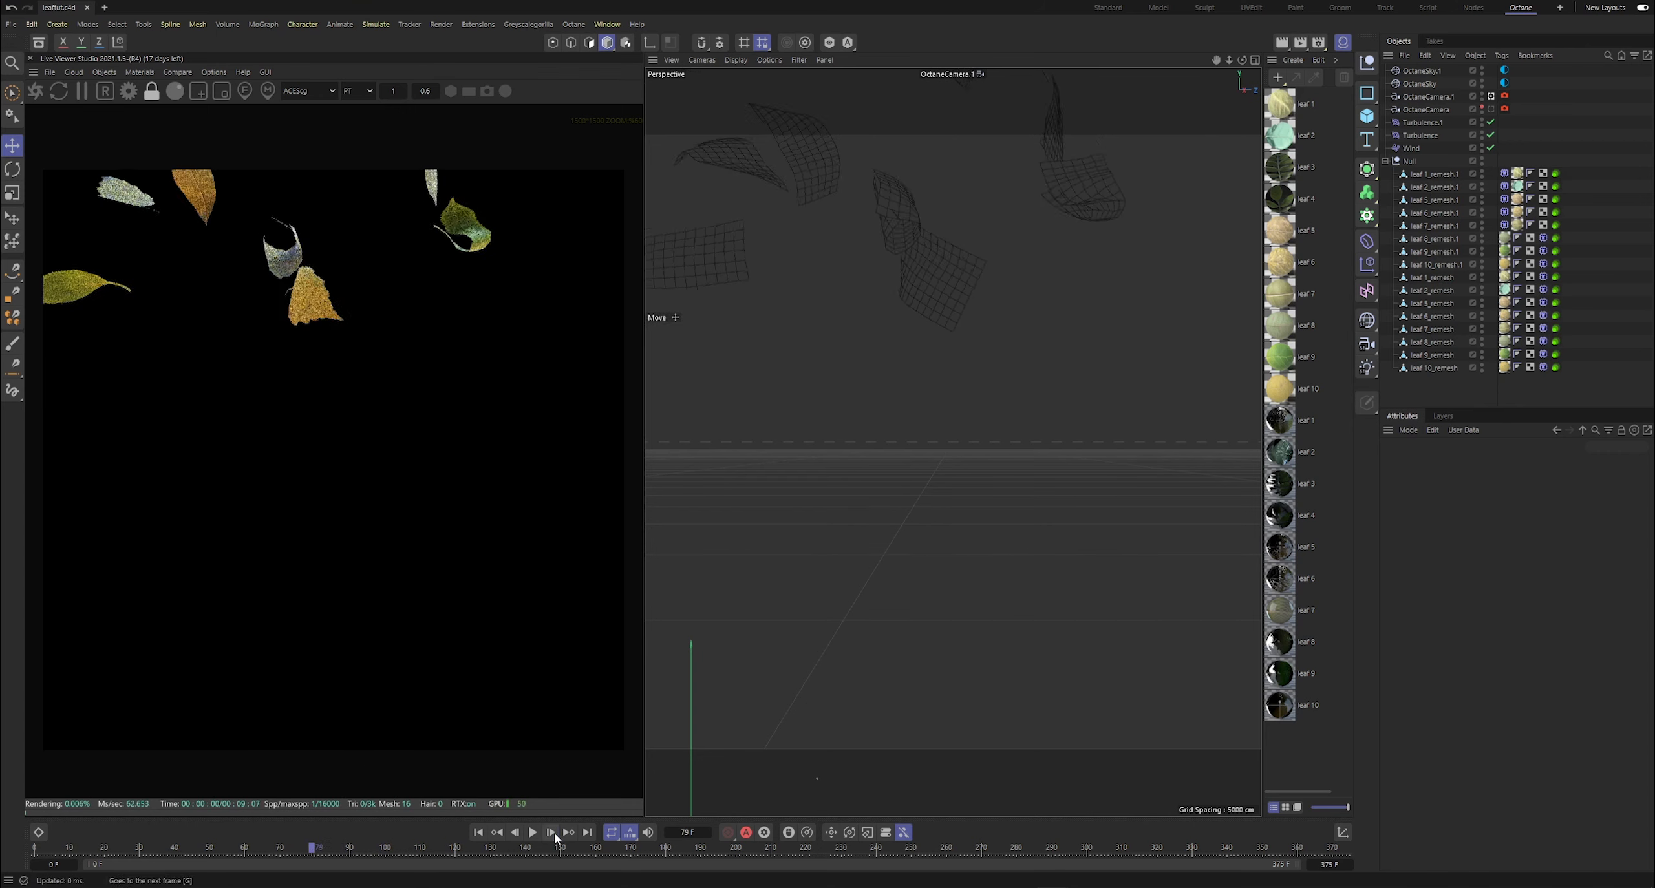
left_click(552, 835)
left_click(552, 837)
left_click(552, 839)
left_click(552, 838)
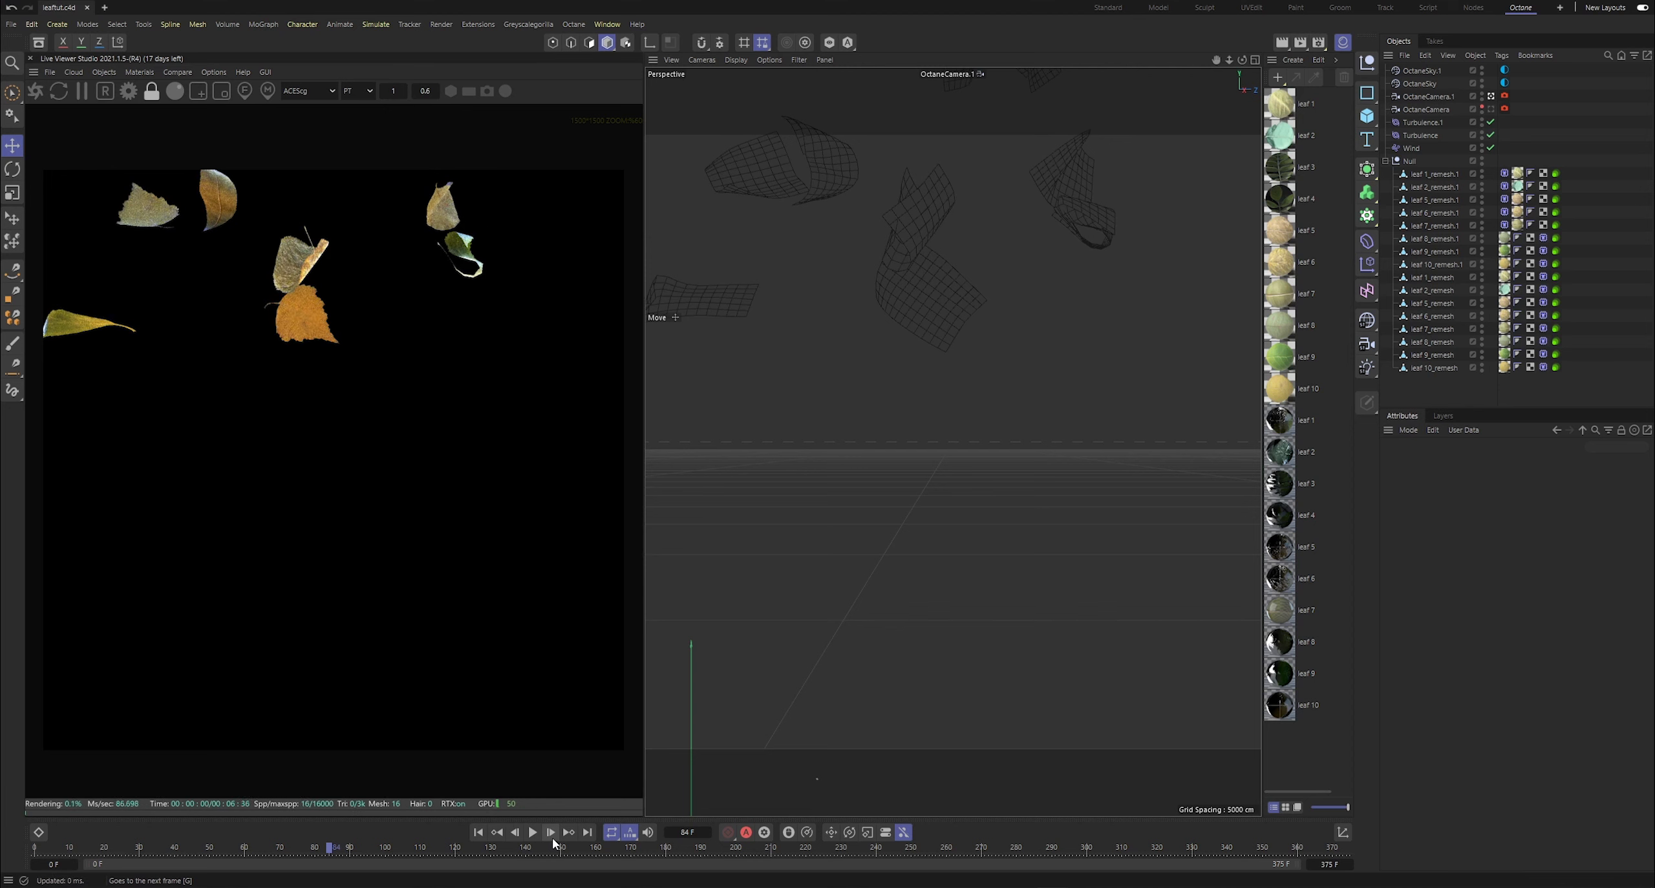
left_click(552, 838)
left_click(552, 838)
left_click(552, 838)
left_click(552, 838)
left_click(552, 838)
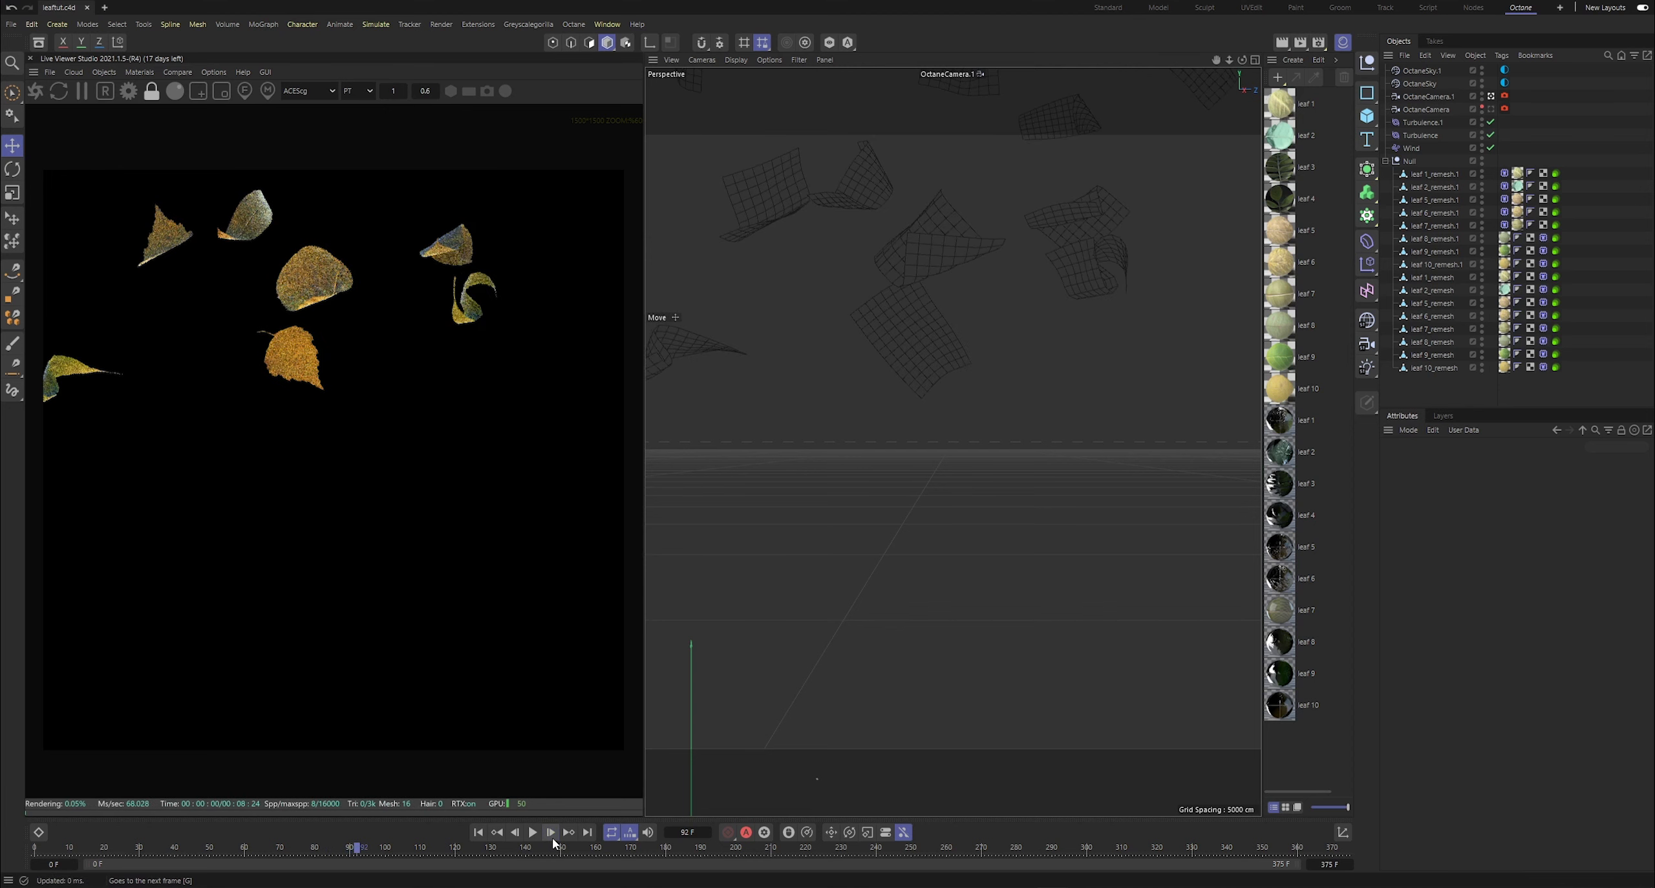
left_click(552, 838)
left_click(550, 840)
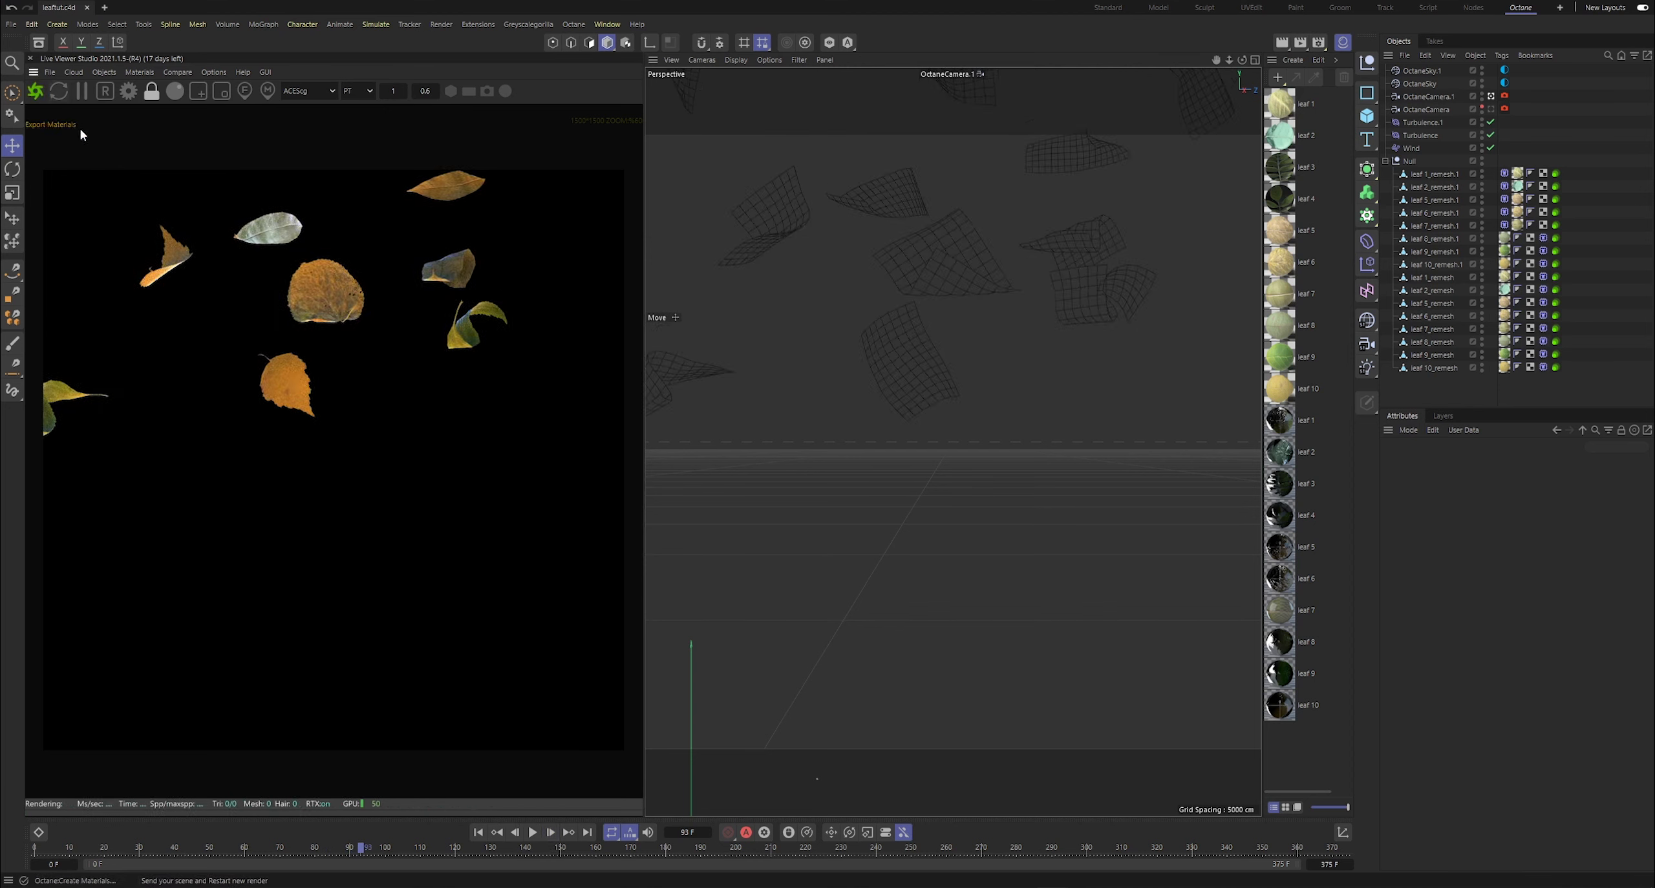
- Play to frame 101, review the motion blur settings of the active camera's Octane tag, and step forward to frame 108
left_click(532, 833)
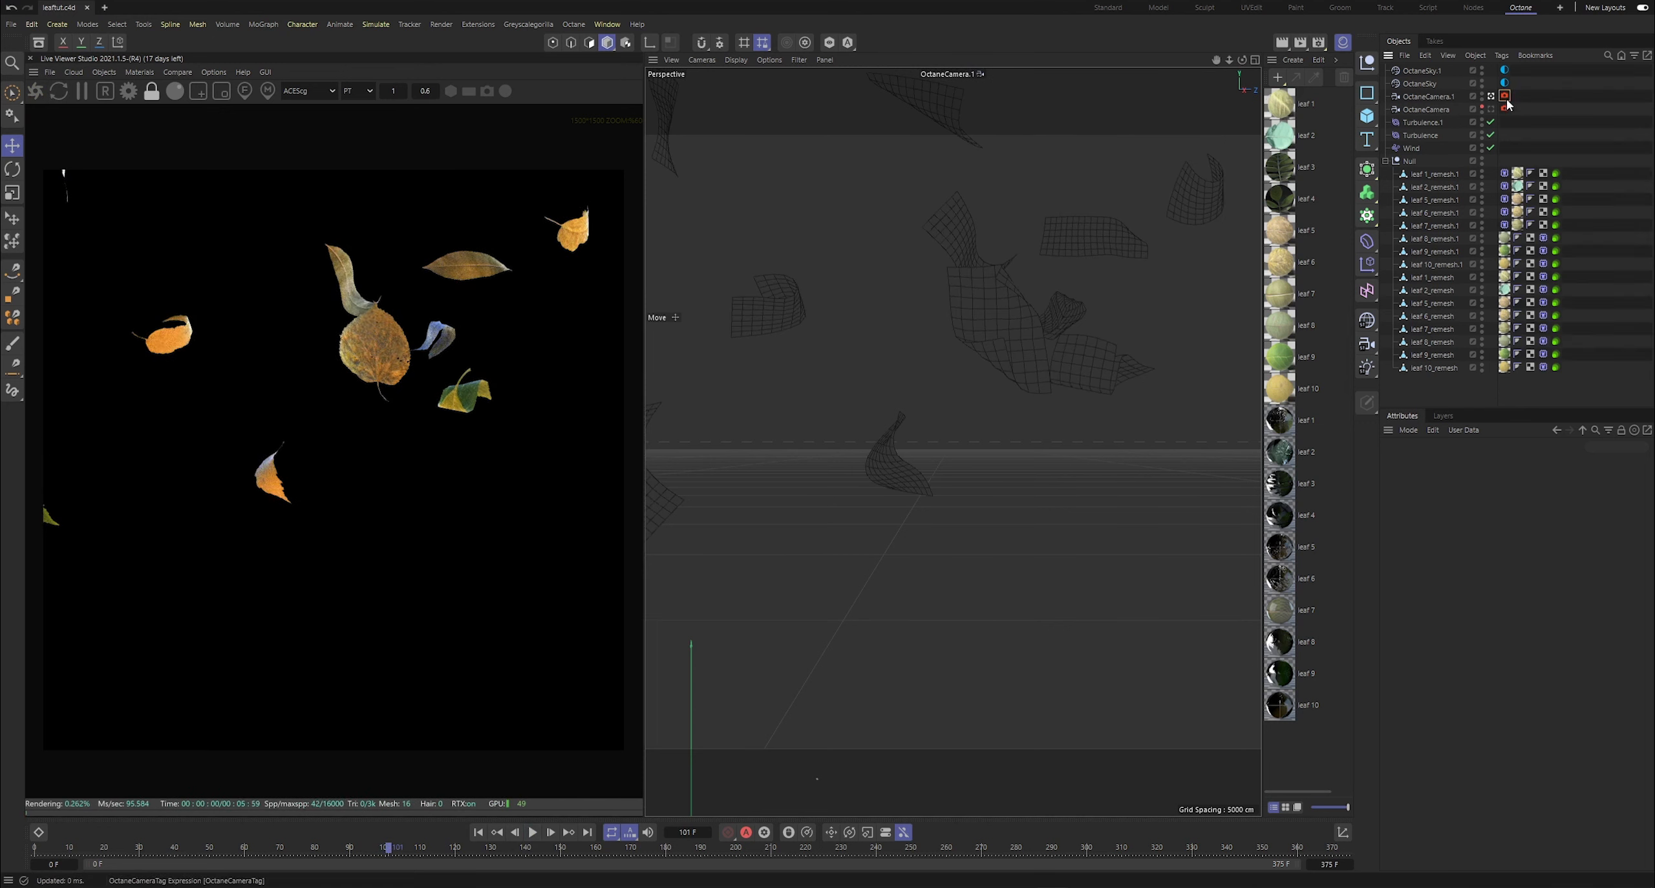
left_click(1506, 108)
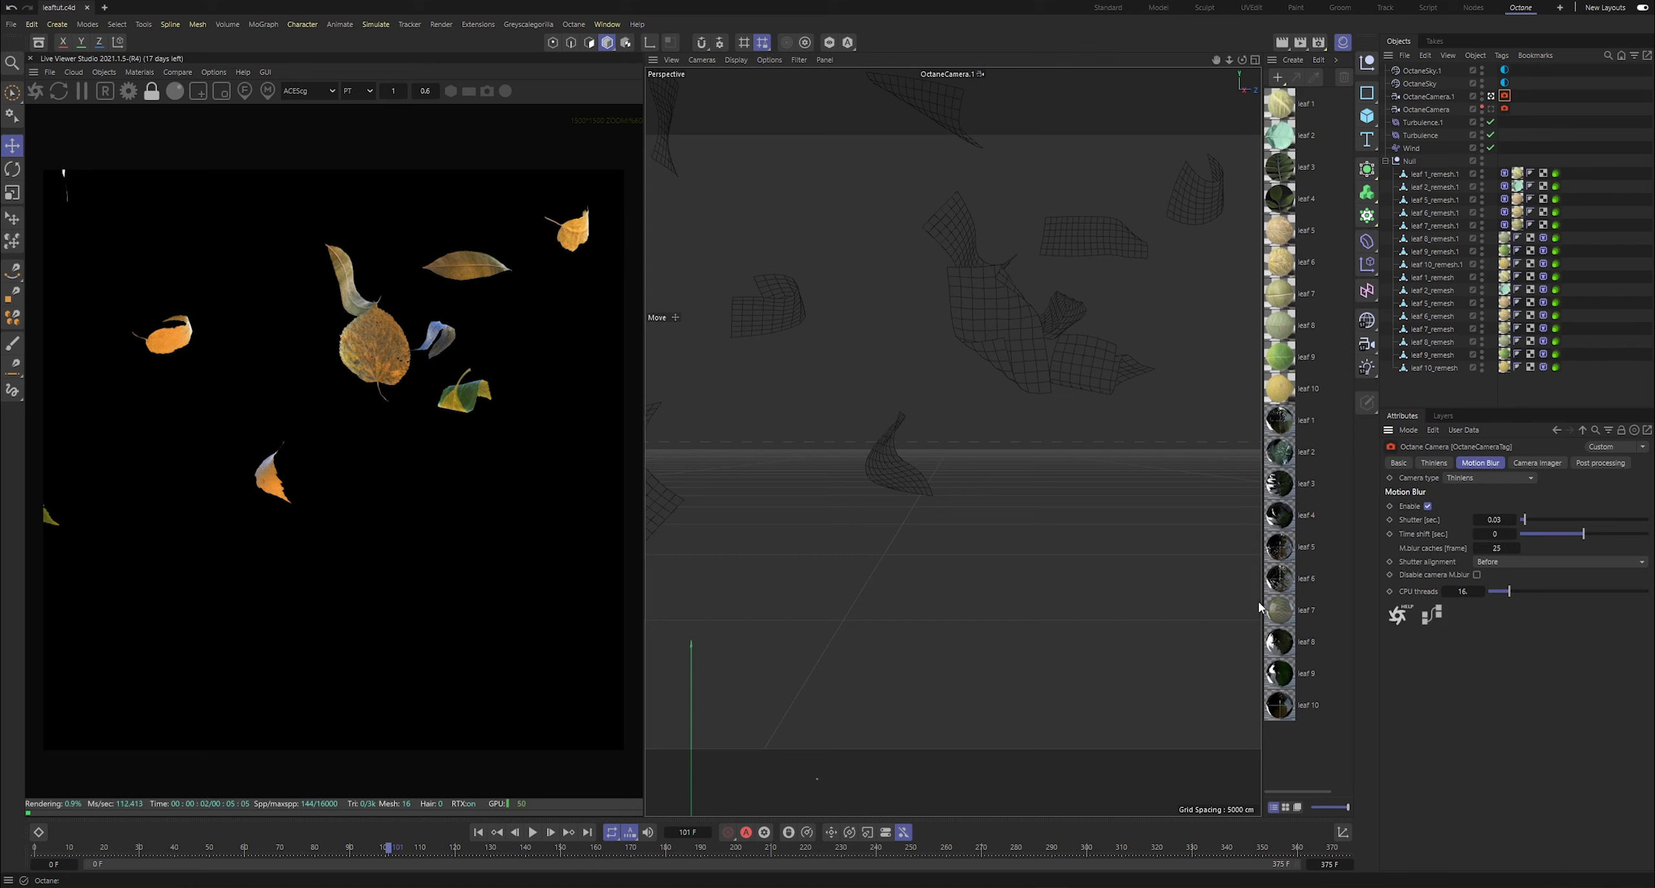
left_click(554, 833)
left_click(553, 833)
left_click(553, 833)
left_click(554, 833)
left_click(553, 833)
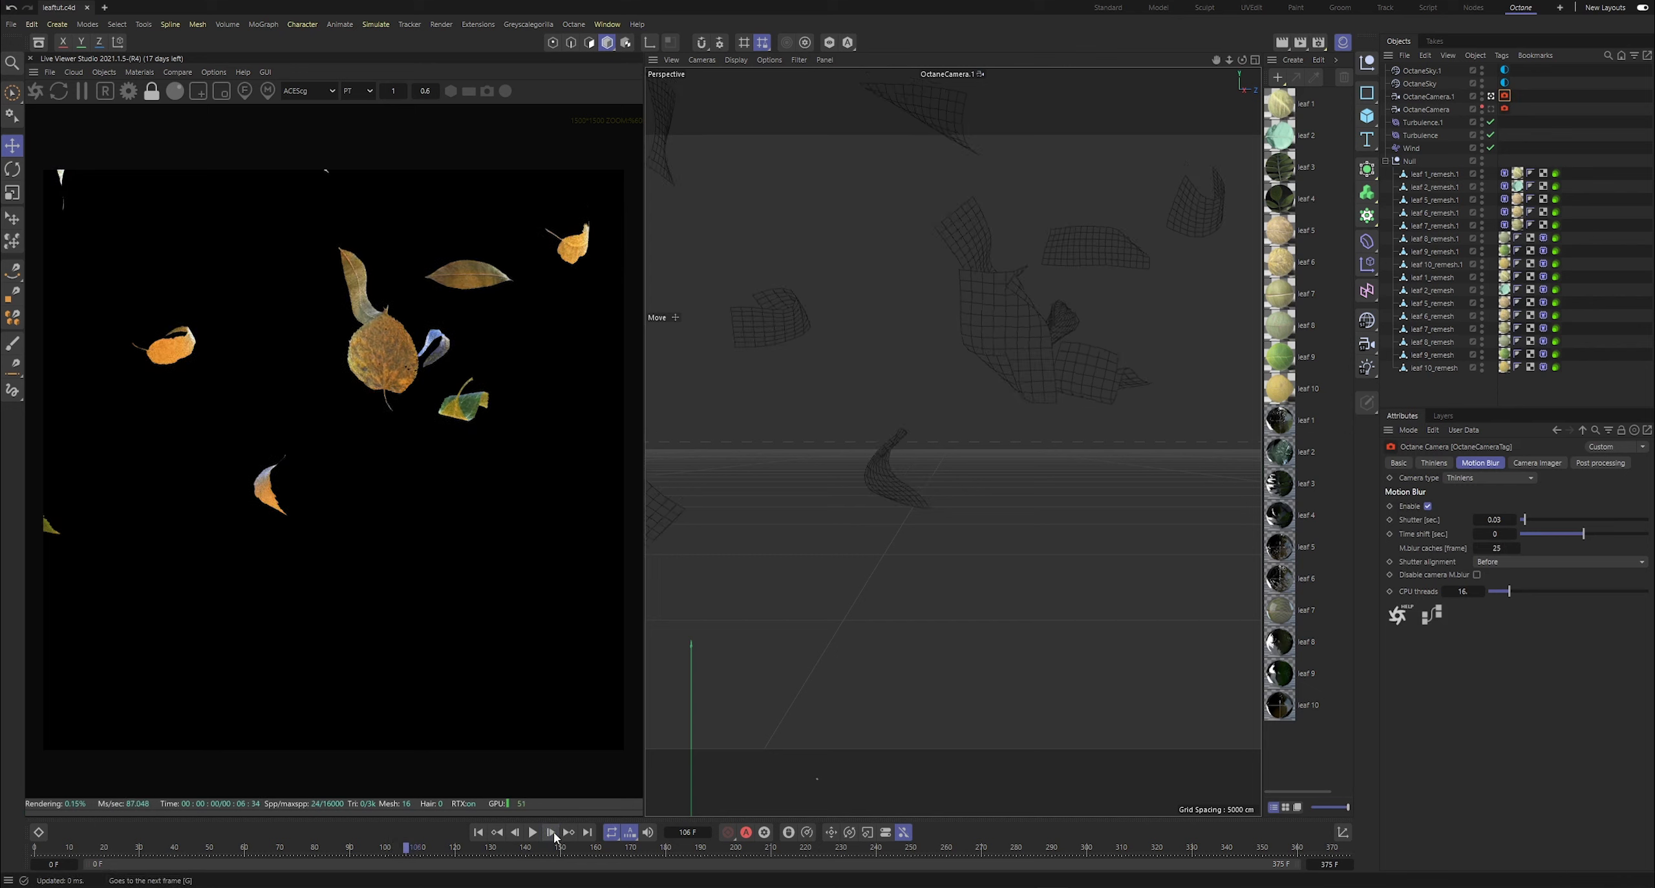
left_click(554, 833)
left_click(553, 833)
- Examine the rendered leaves up close for motion blur while advancing the animation to frame 122
scroll(414, 437, "up", 5)
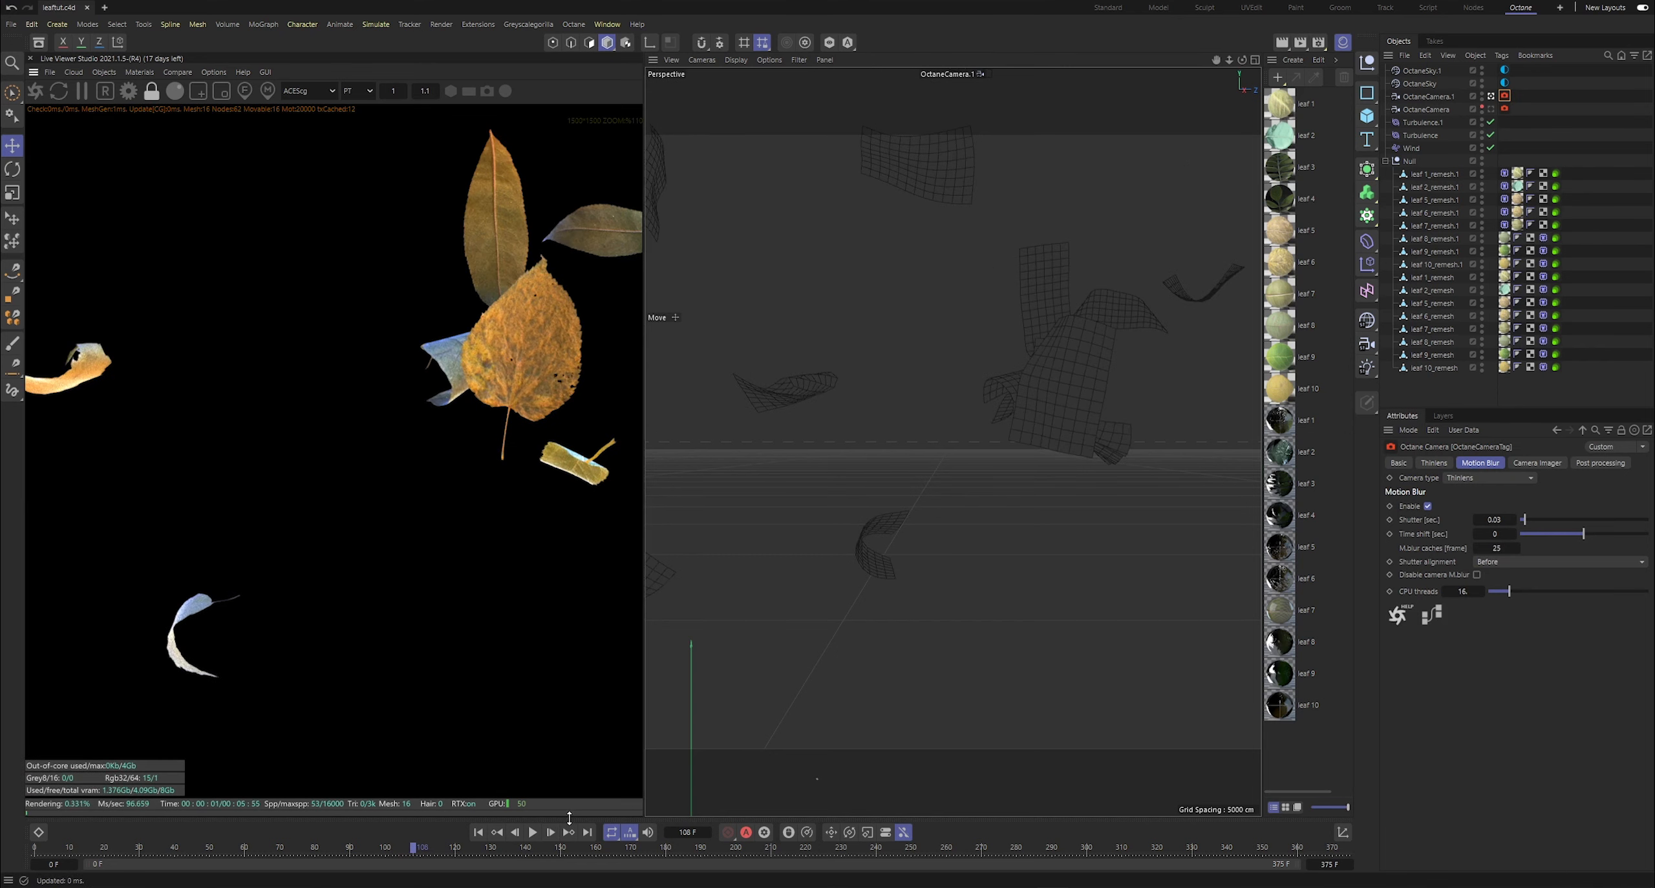
left_click(531, 838)
left_click(533, 837)
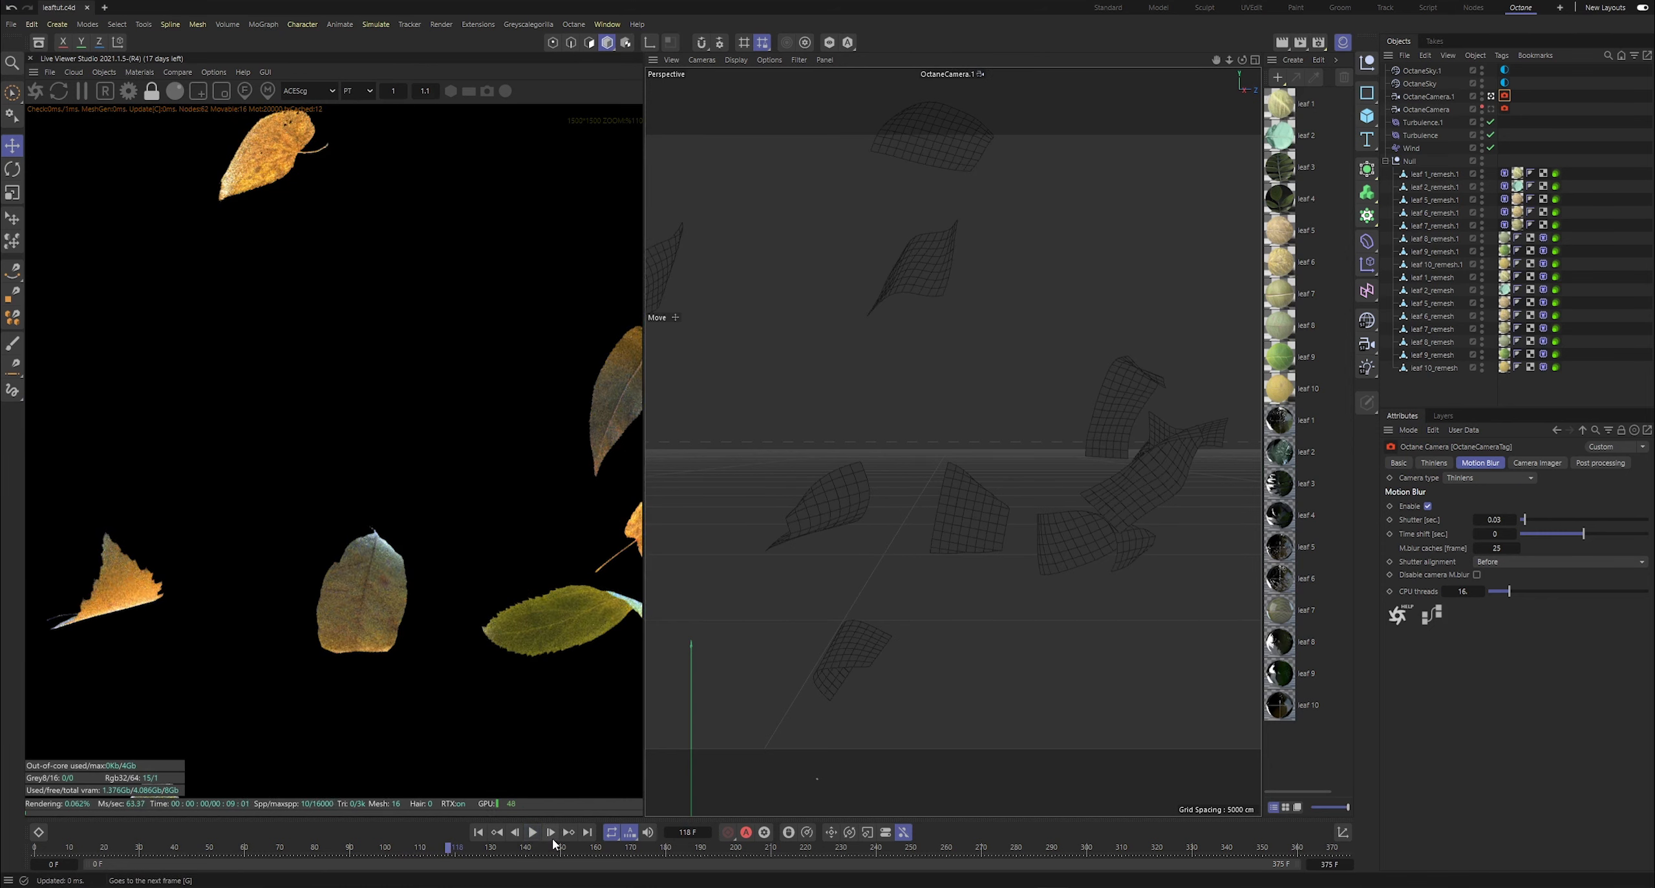
left_click(549, 836)
left_click(549, 834)
left_click(549, 834)
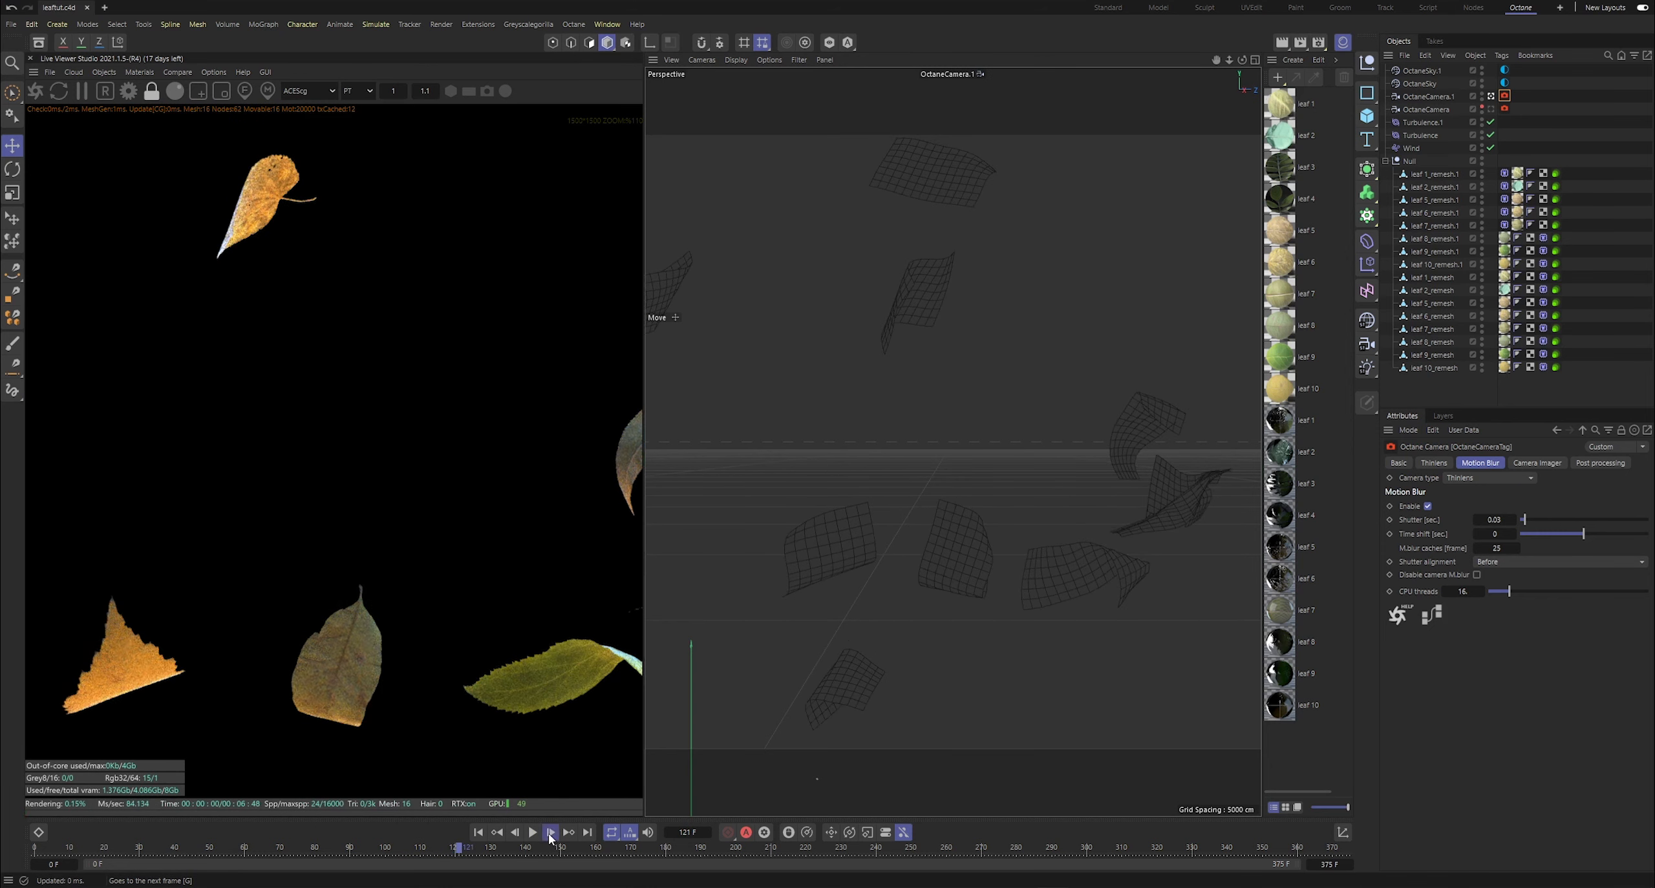
left_click(549, 834)
scroll(401, 618, "down", 5)
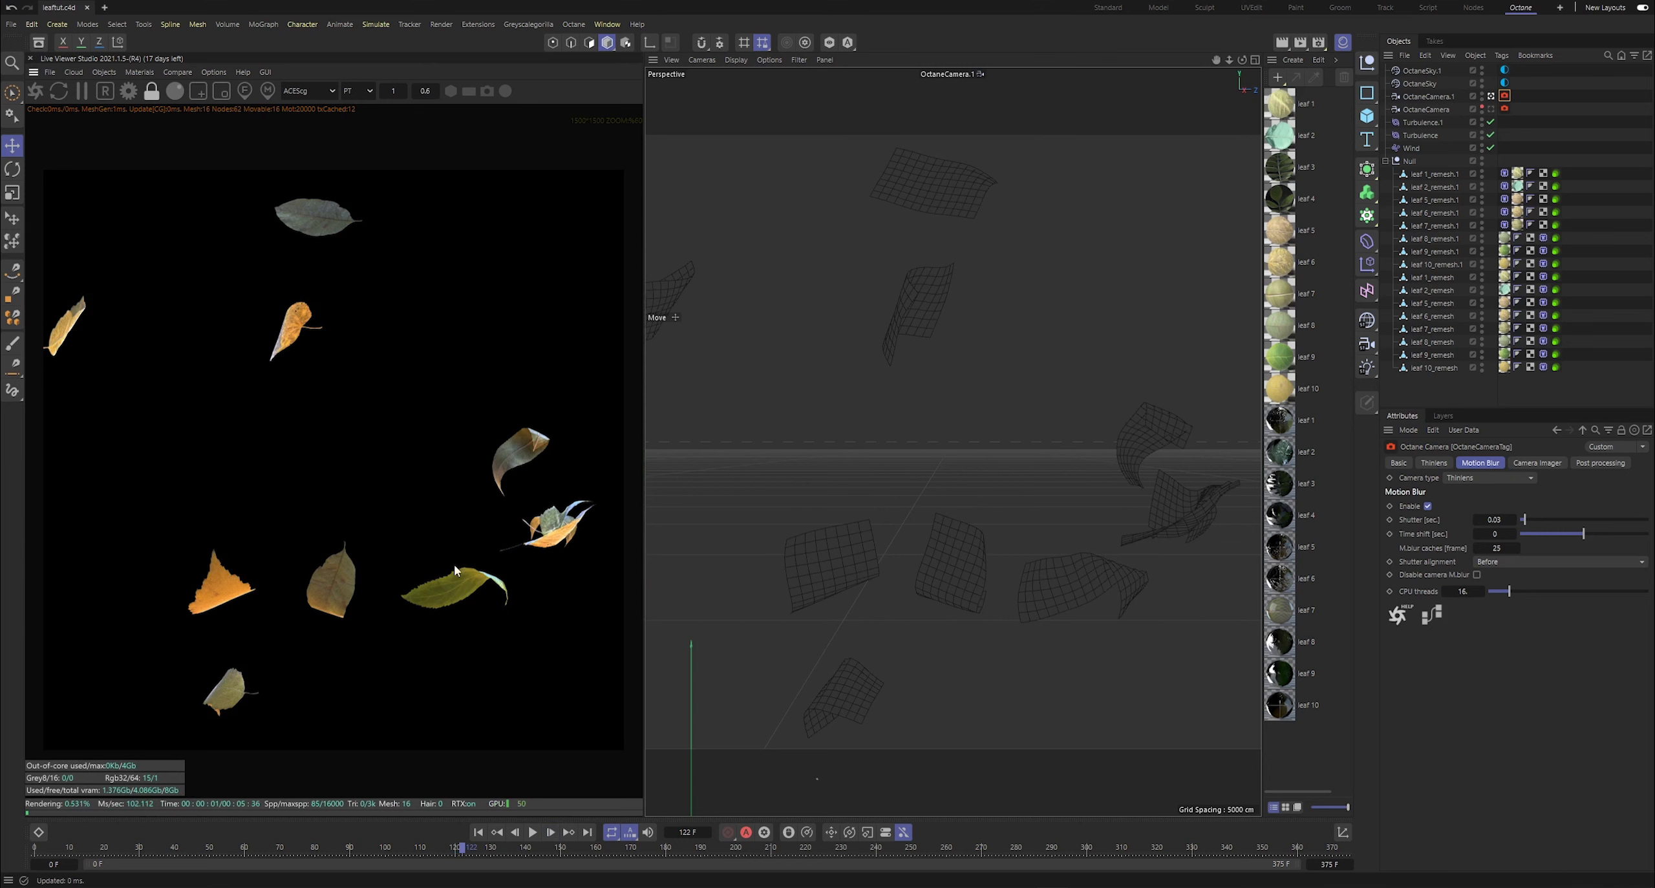
- Set the object motion blur of all the leaves' Octane ObjectTags to Transform/vertex
left_click(1491, 109)
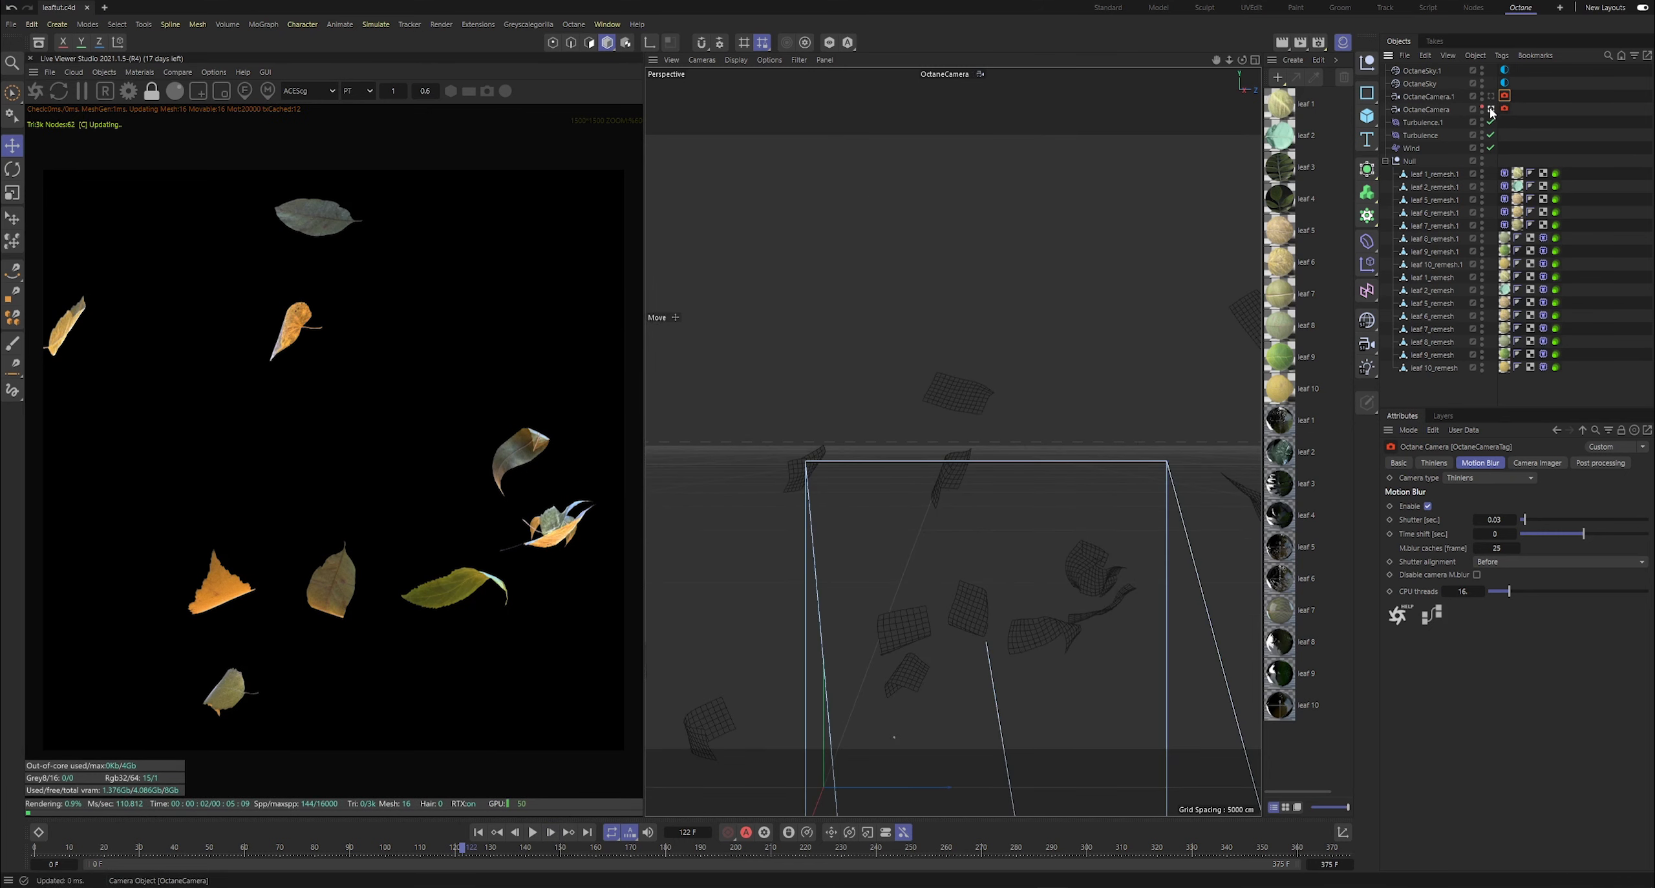
left_click(1491, 96)
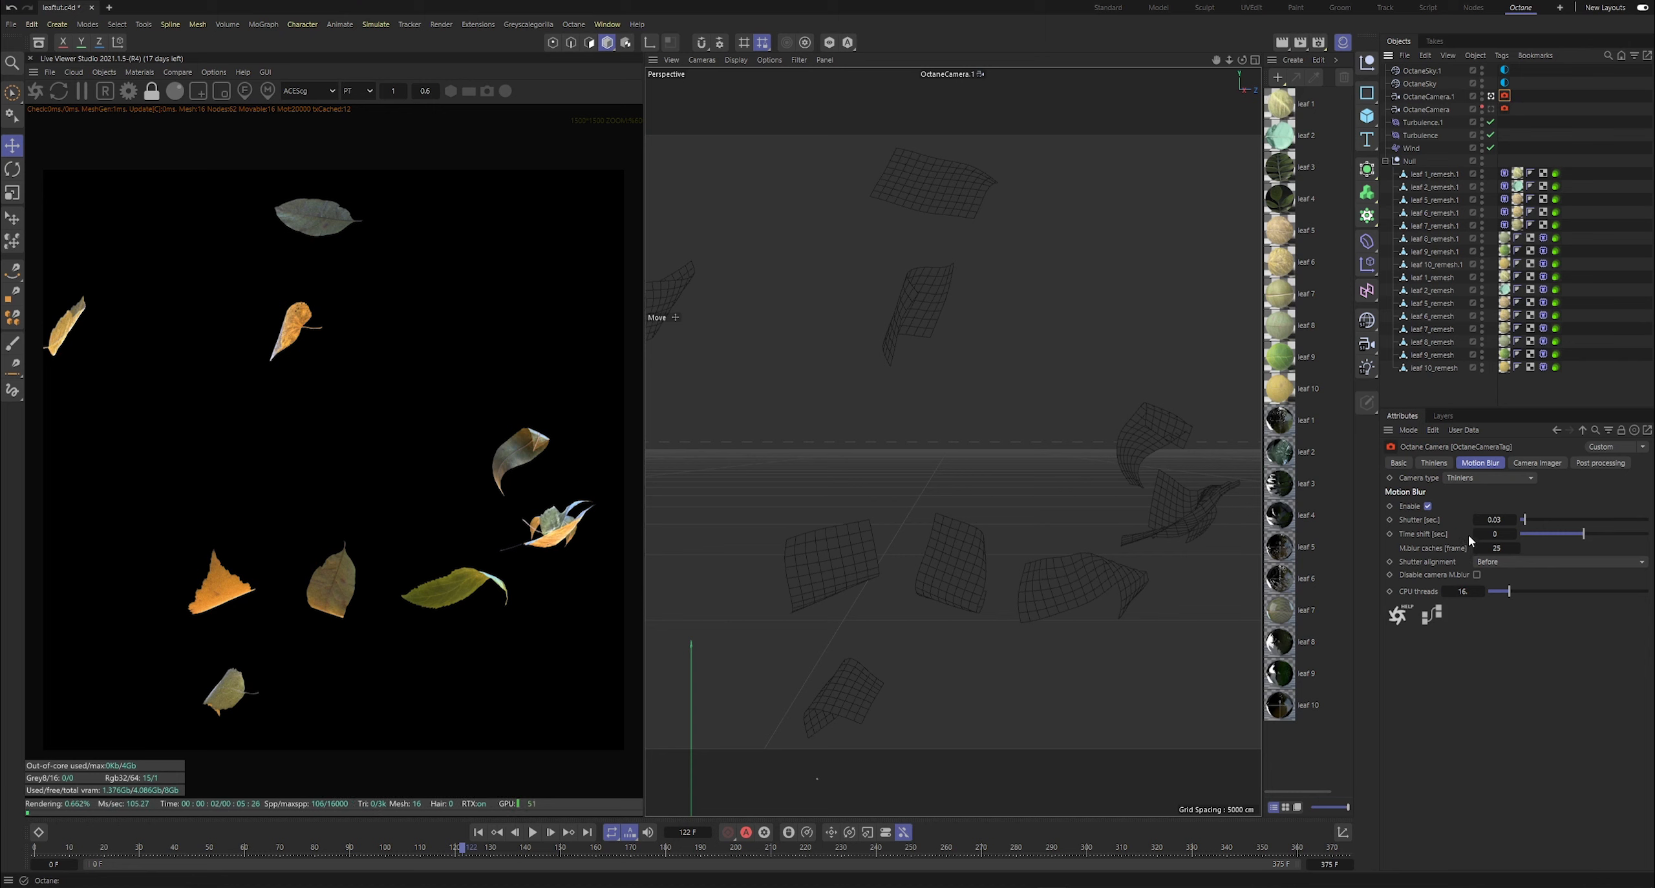
left_click_drag(1583, 332, 1549, 126)
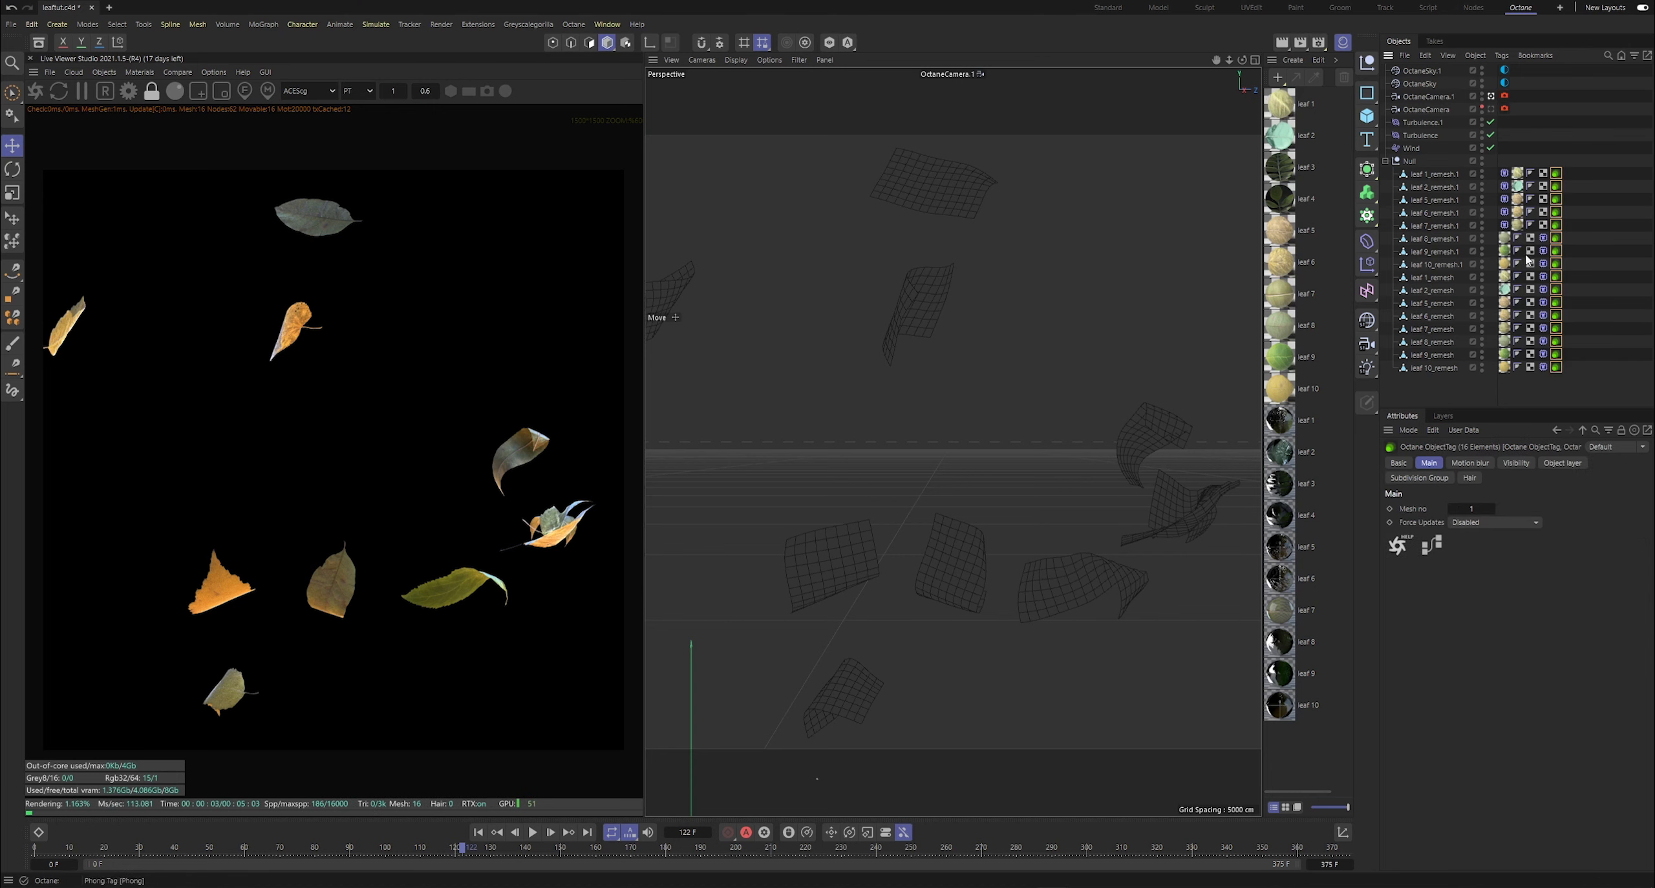
left_click(1480, 461)
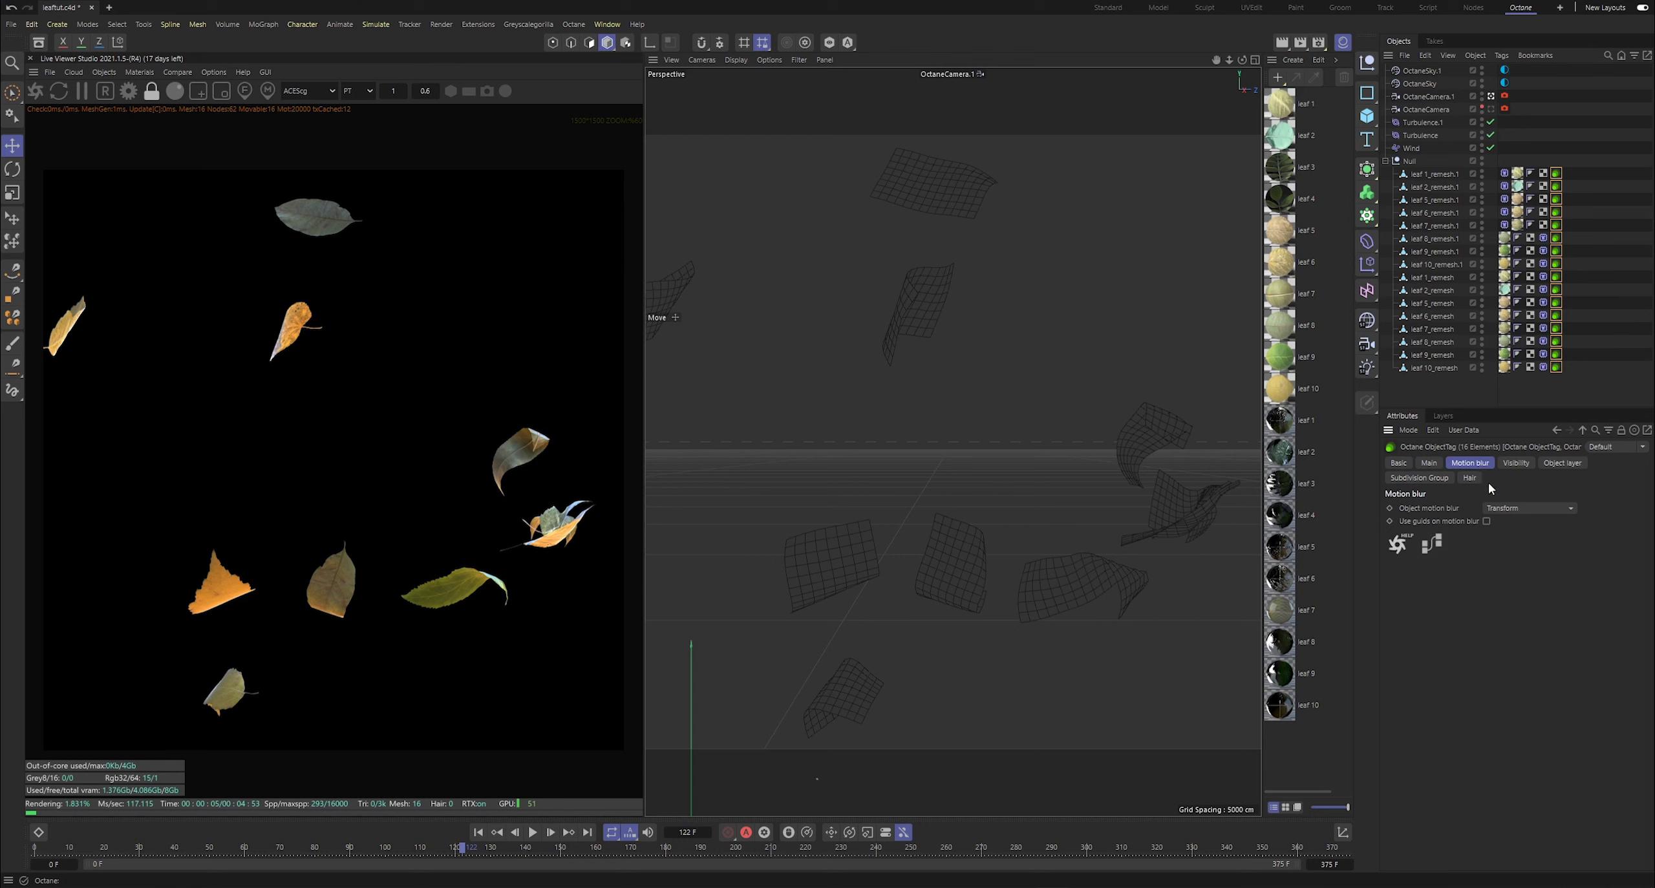
left_click(1530, 554)
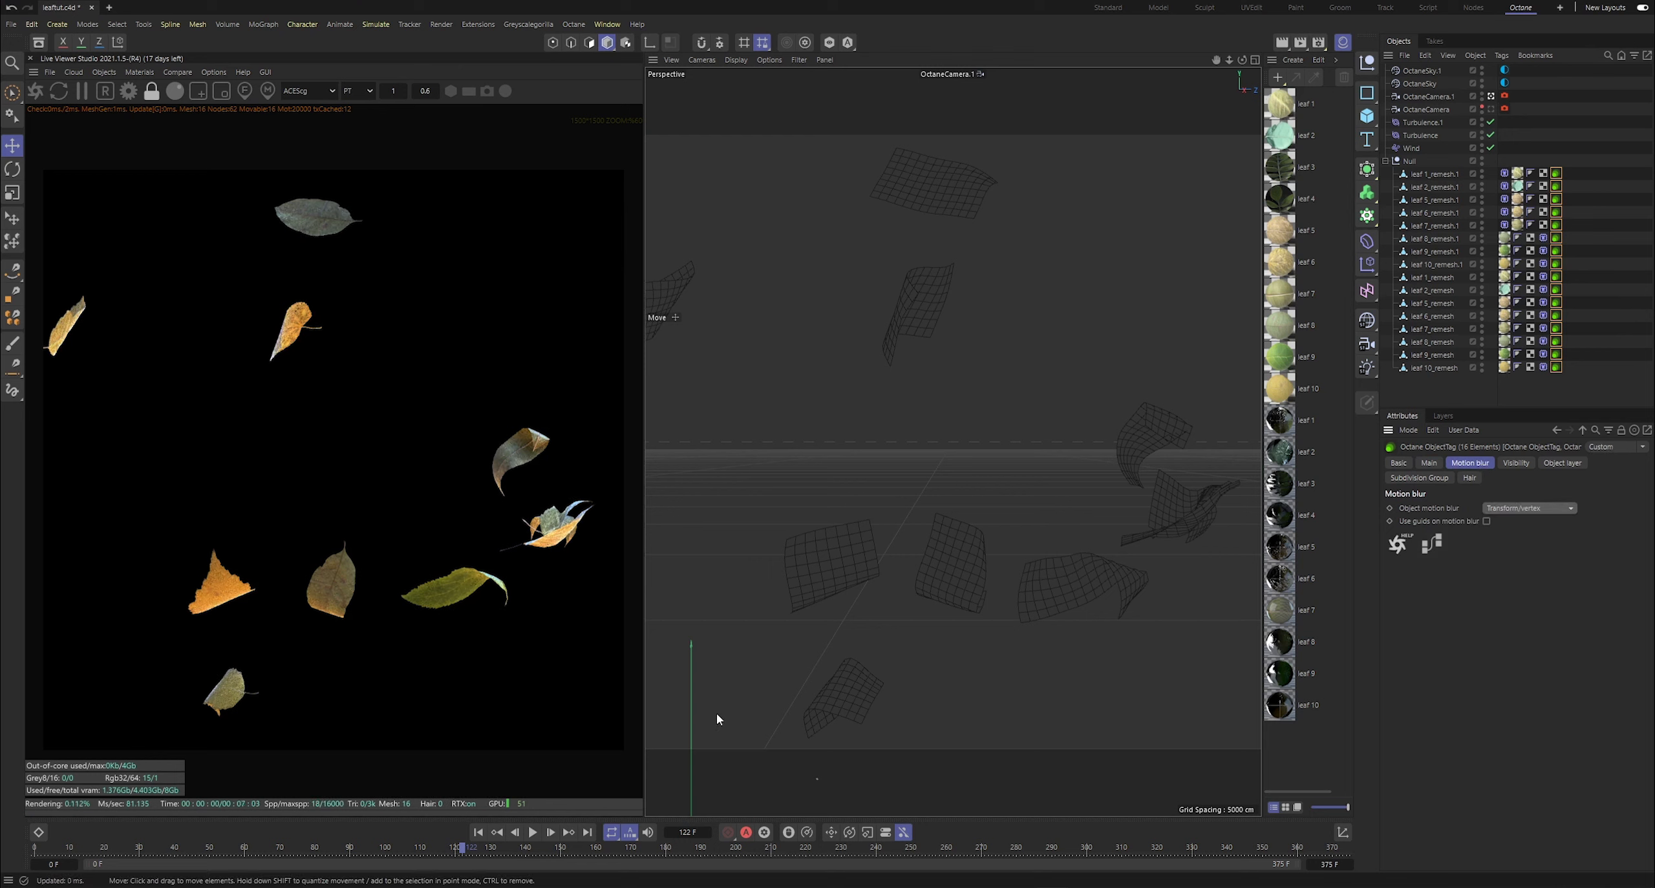
- Step forward to frame 126 to check the vertex motion blur on the leaves, and save the scene
left_click(551, 834)
left_click(552, 834)
left_click(549, 835)
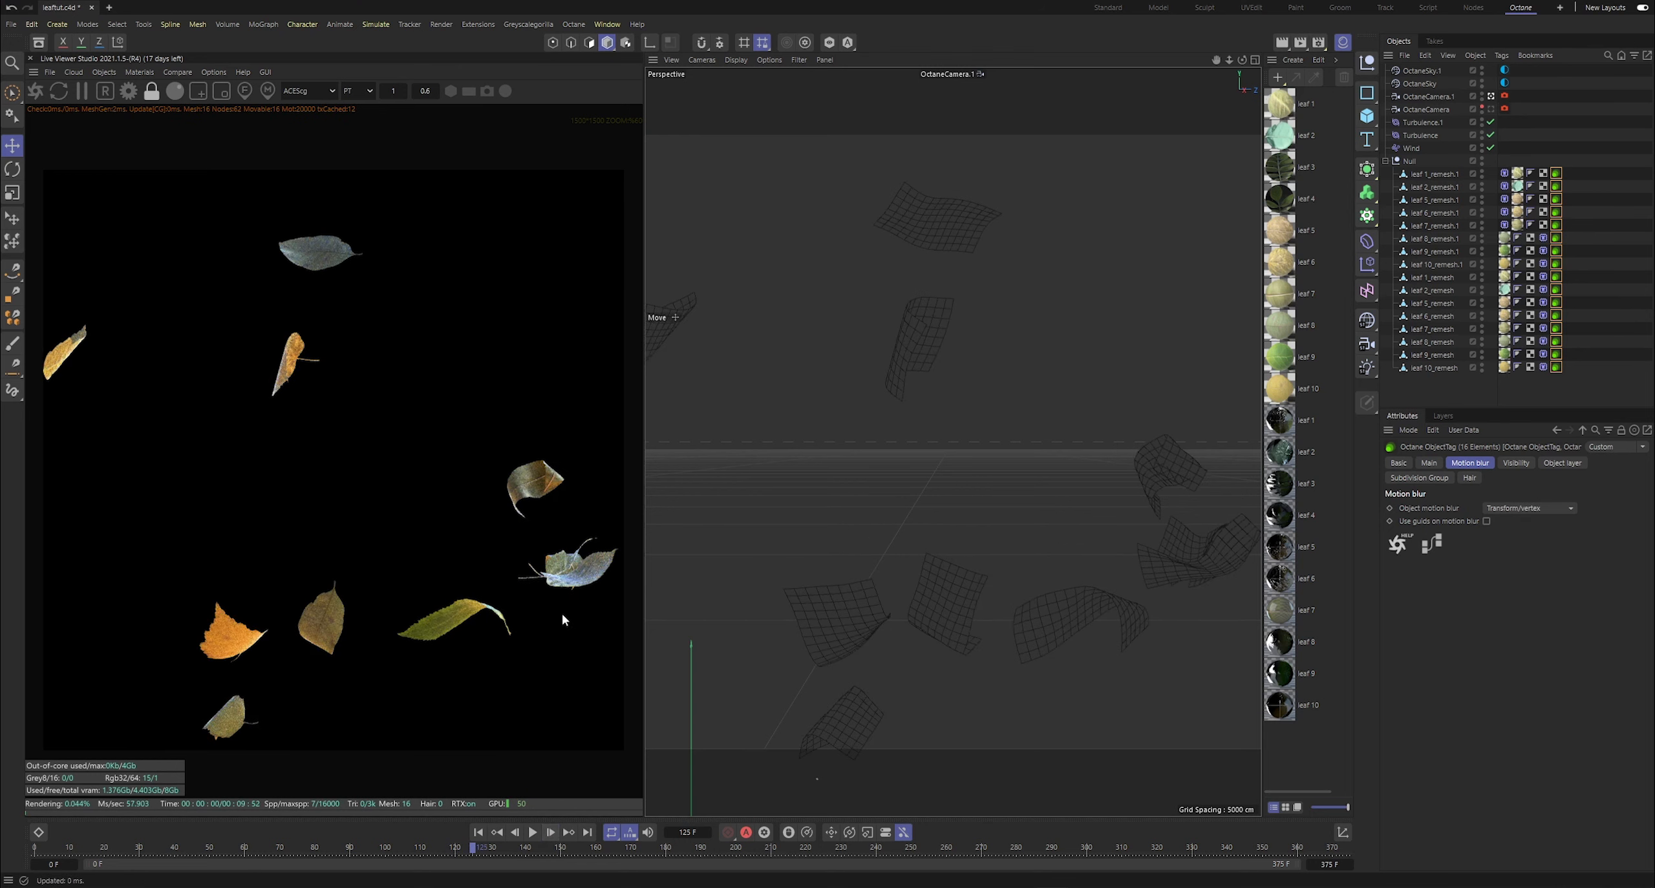
left_click(551, 834)
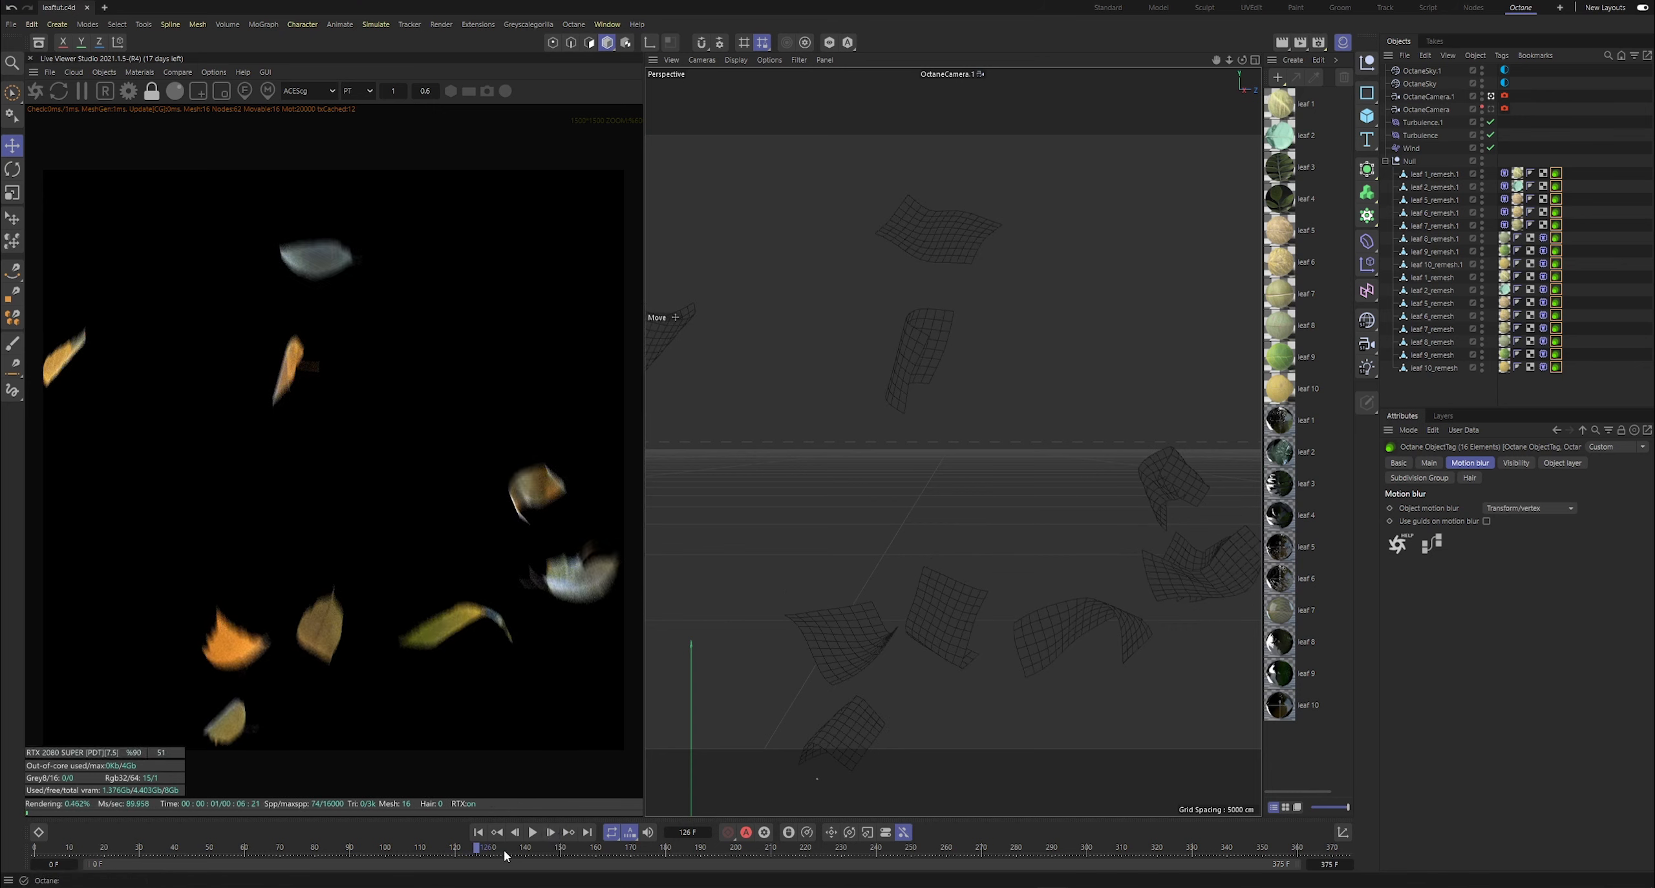
- Inspect the motion blur from frame 44 to frame 50, and scrub to frame 112
left_click_drag(506, 853, 189, 816)
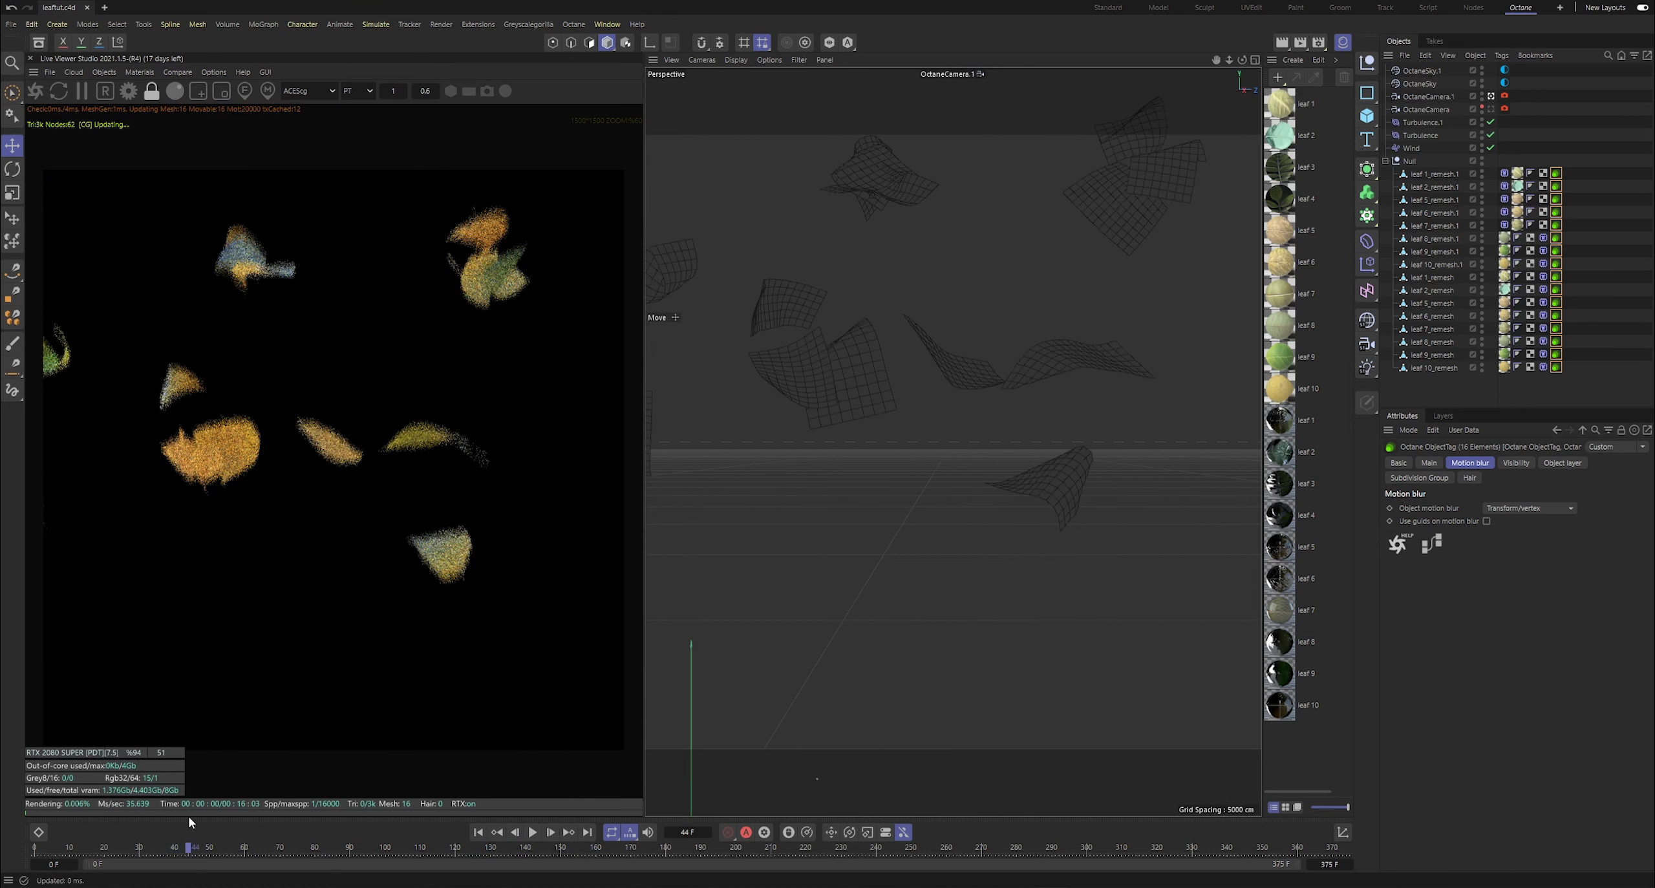
left_click(551, 834)
left_click(551, 835)
left_click(552, 834)
left_click(552, 835)
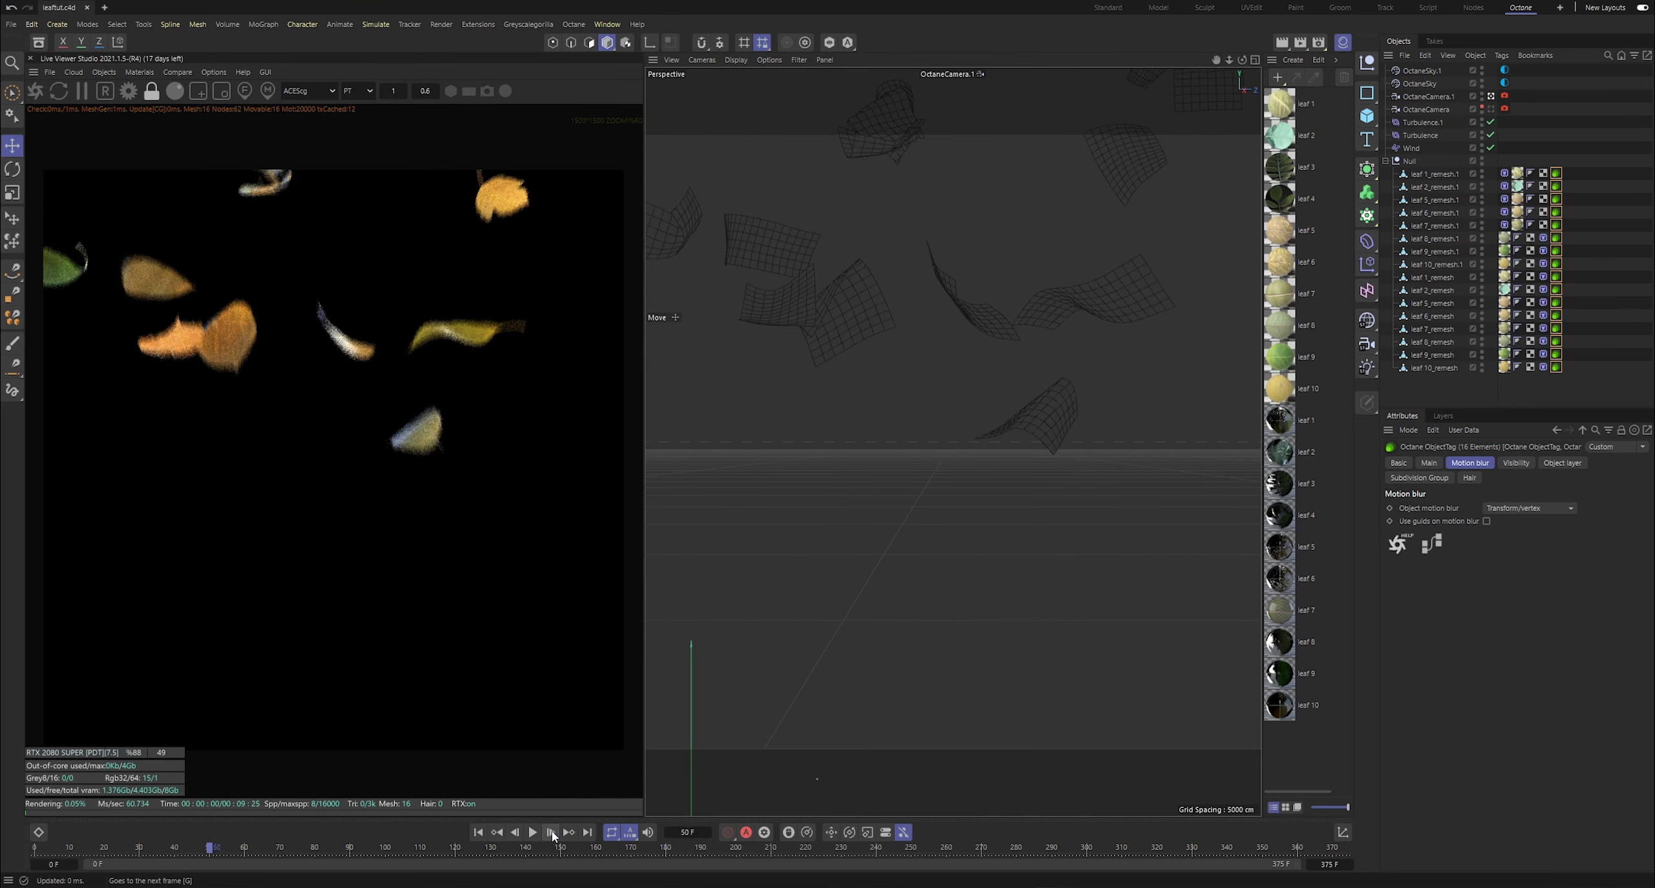
left_click_drag(218, 849, 427, 816)
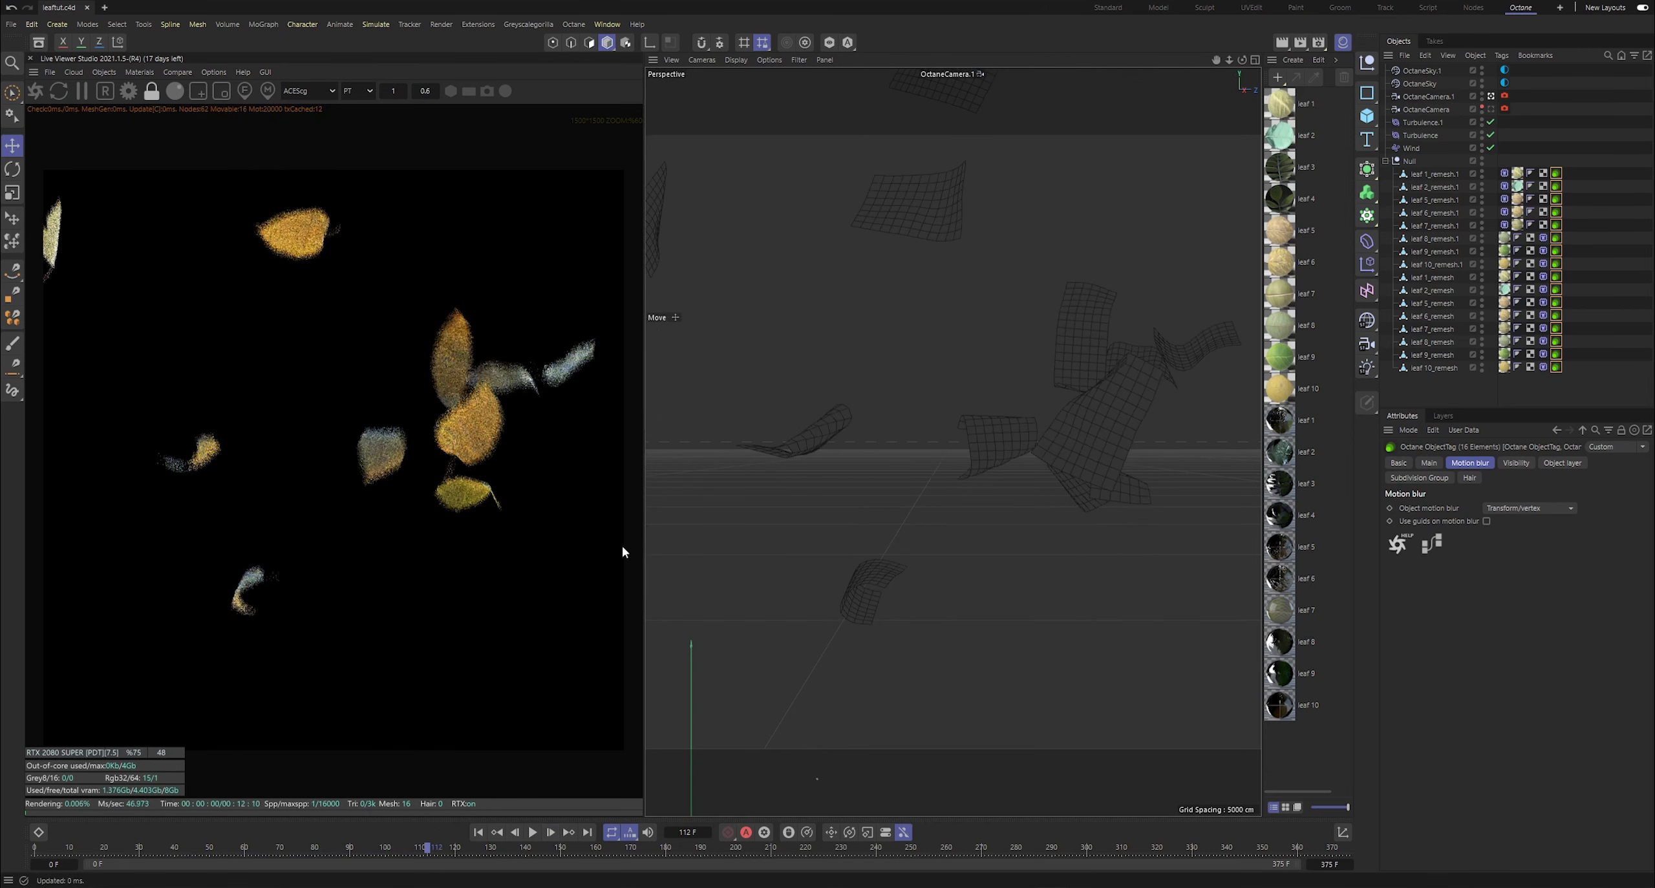
- Switch the view to OctaneCamera and set its focal length to 150 mm
left_click(1507, 129)
left_click(1492, 109)
left_click(1428, 110)
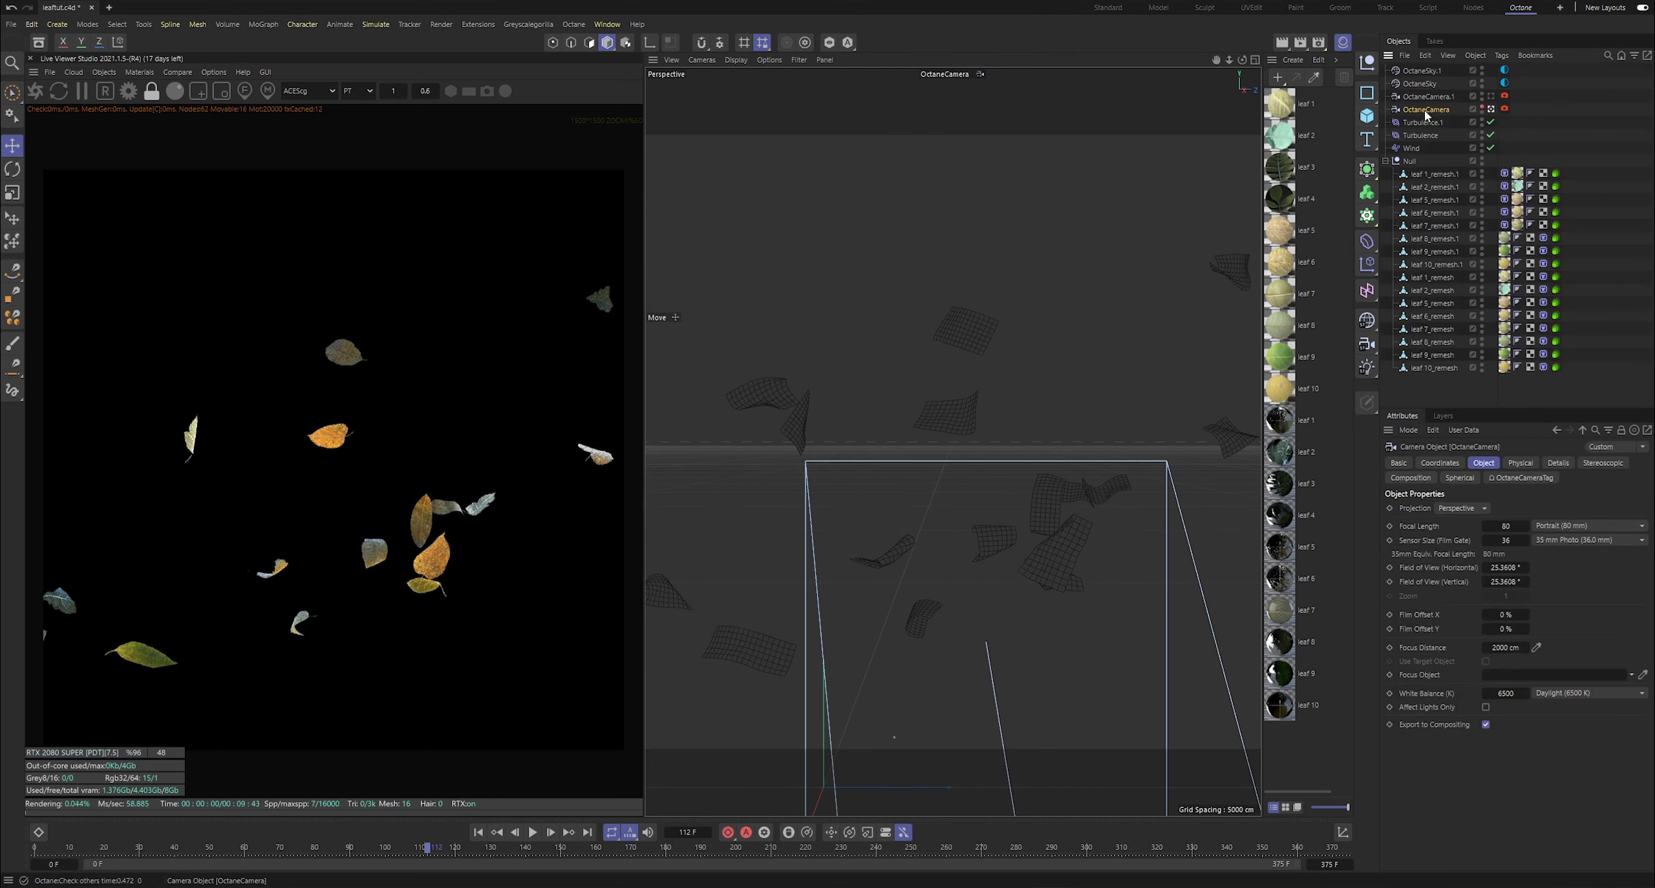
type("15")
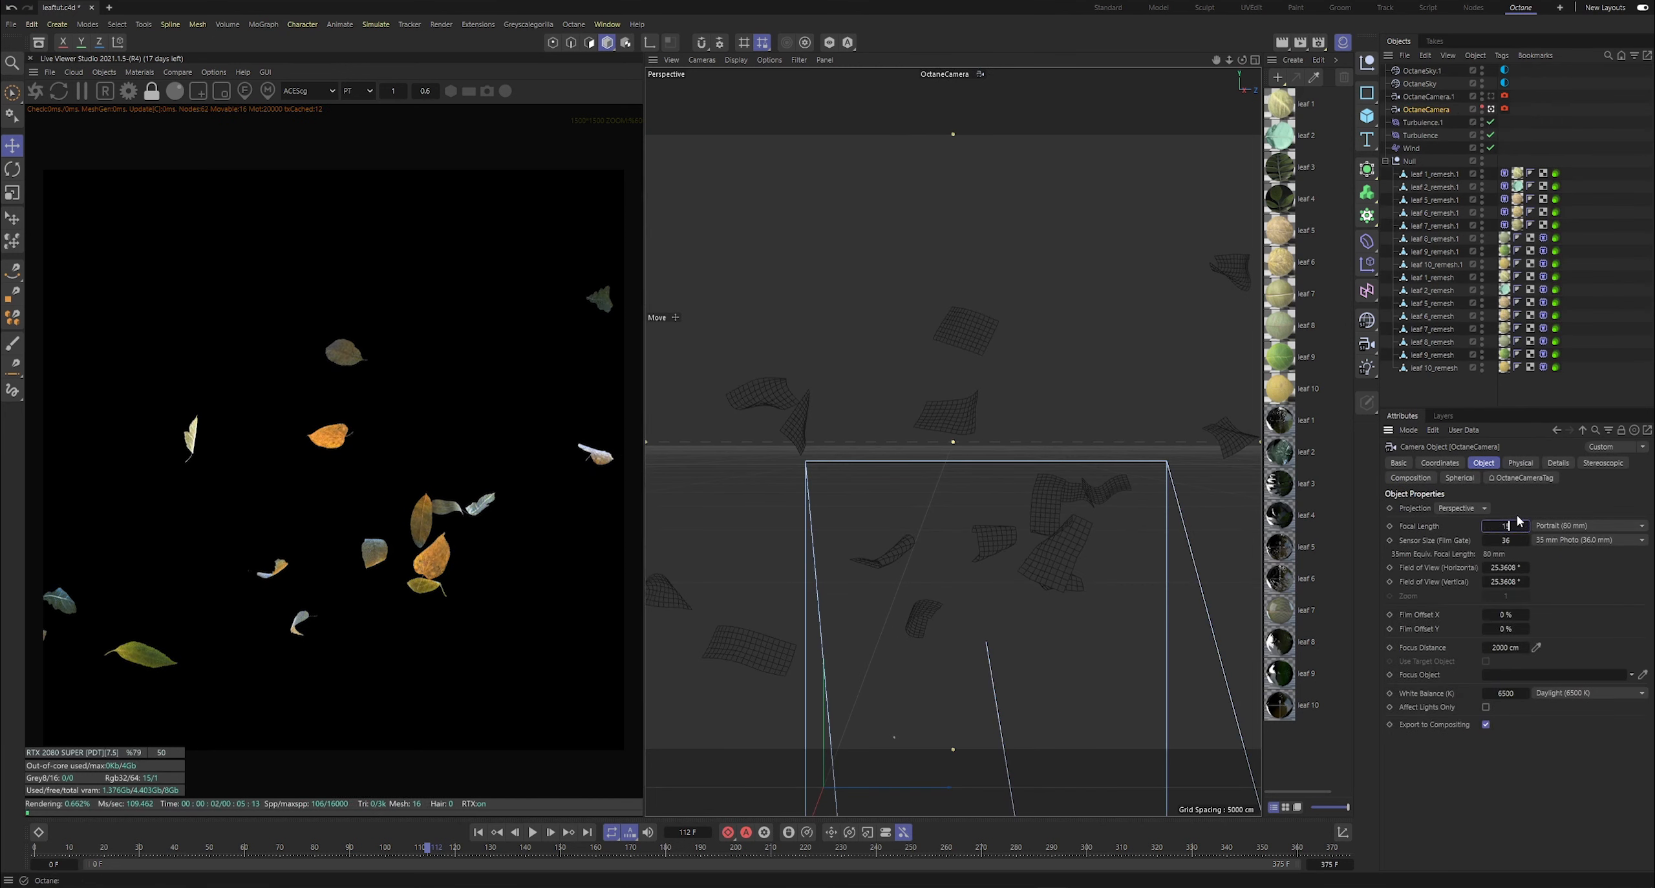
type("0")
key("Return")
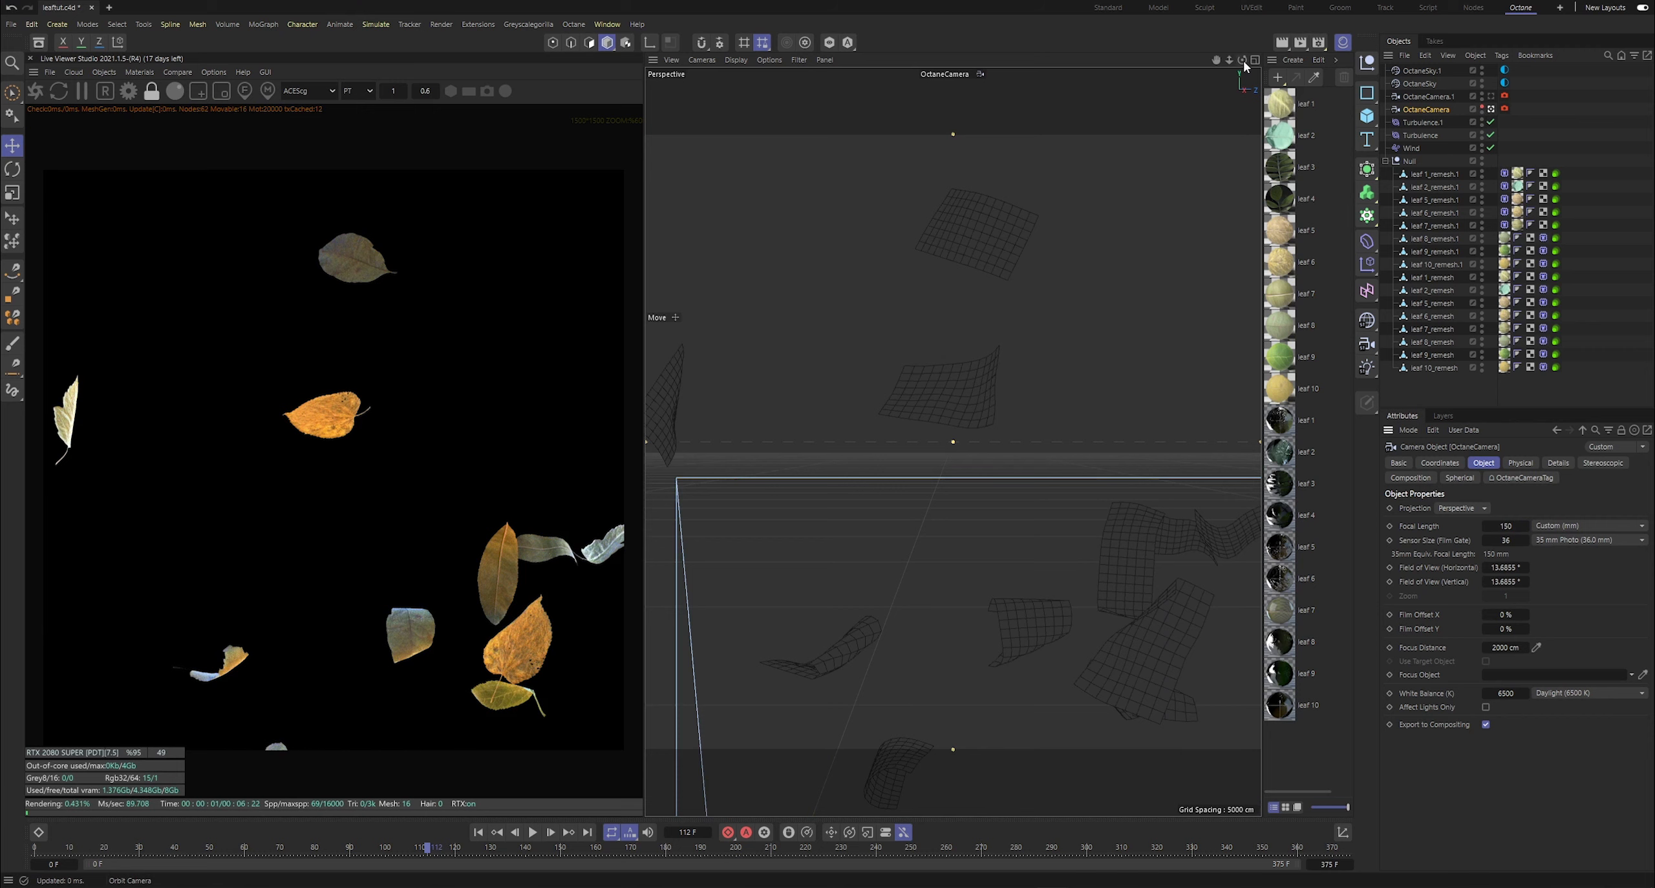
- Orbit and reframe OctaneCamera for a close-up of the falling leaves, with its focal length set to 200 mm
left_click_drag(1229, 60, 1208, 141)
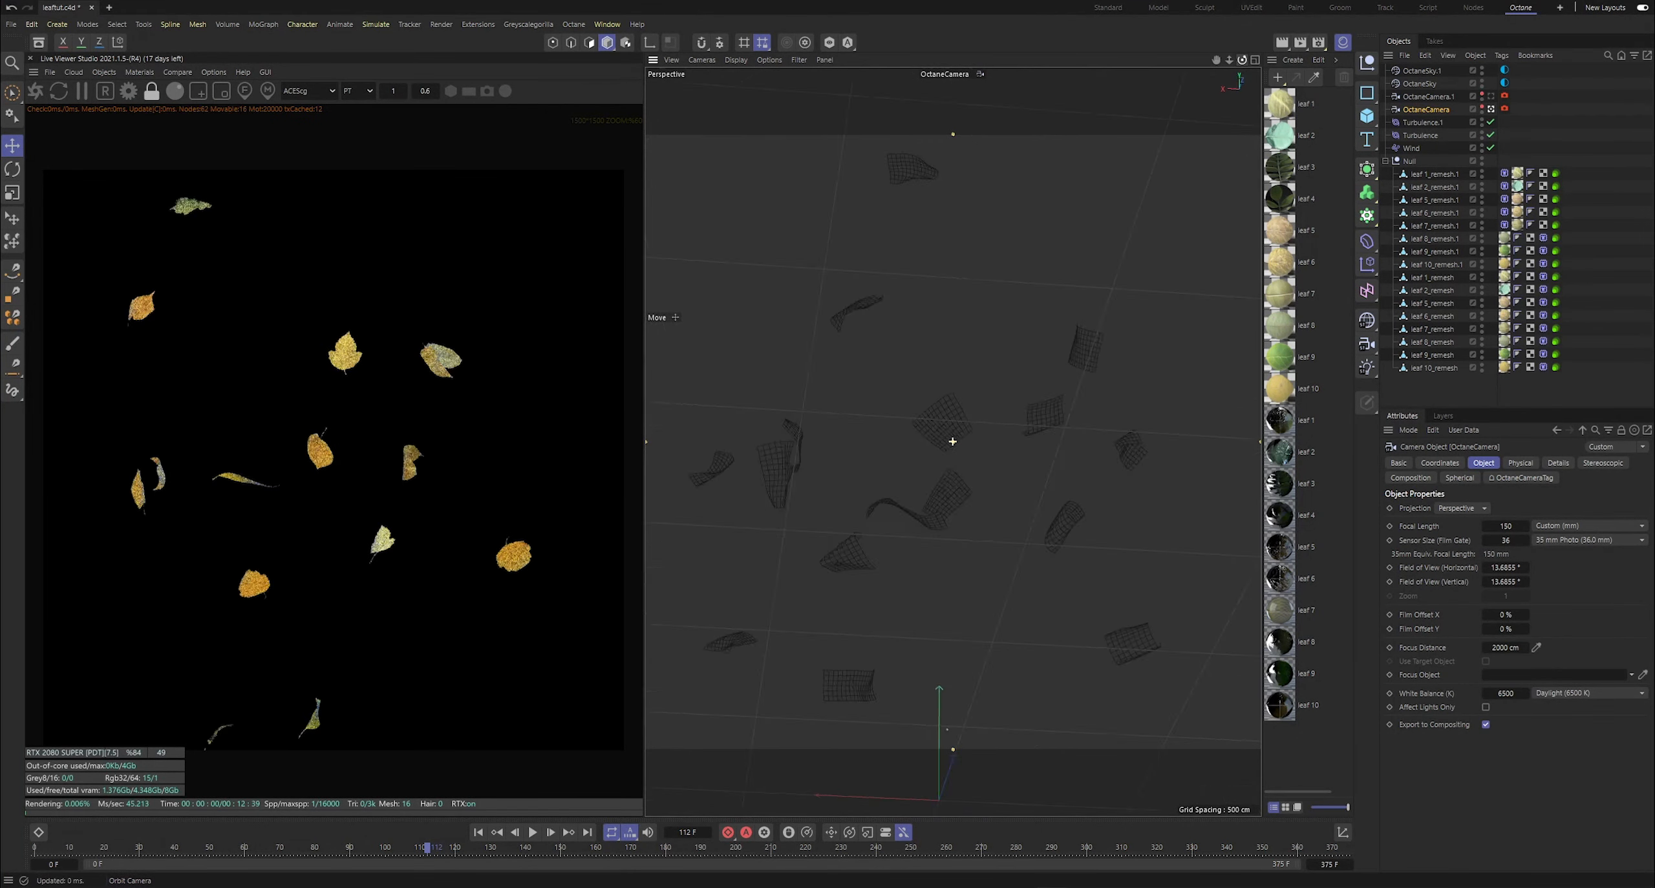
left_click_drag(1229, 59, 1094, 23)
mouse_move(1230, 60)
left_mouse_down()
mouse_move(1255, 59)
mouse_move(1250, 31)
mouse_move(1232, 65)
mouse_move(1279, 82)
mouse_move(1230, 60)
left_mouse_up()
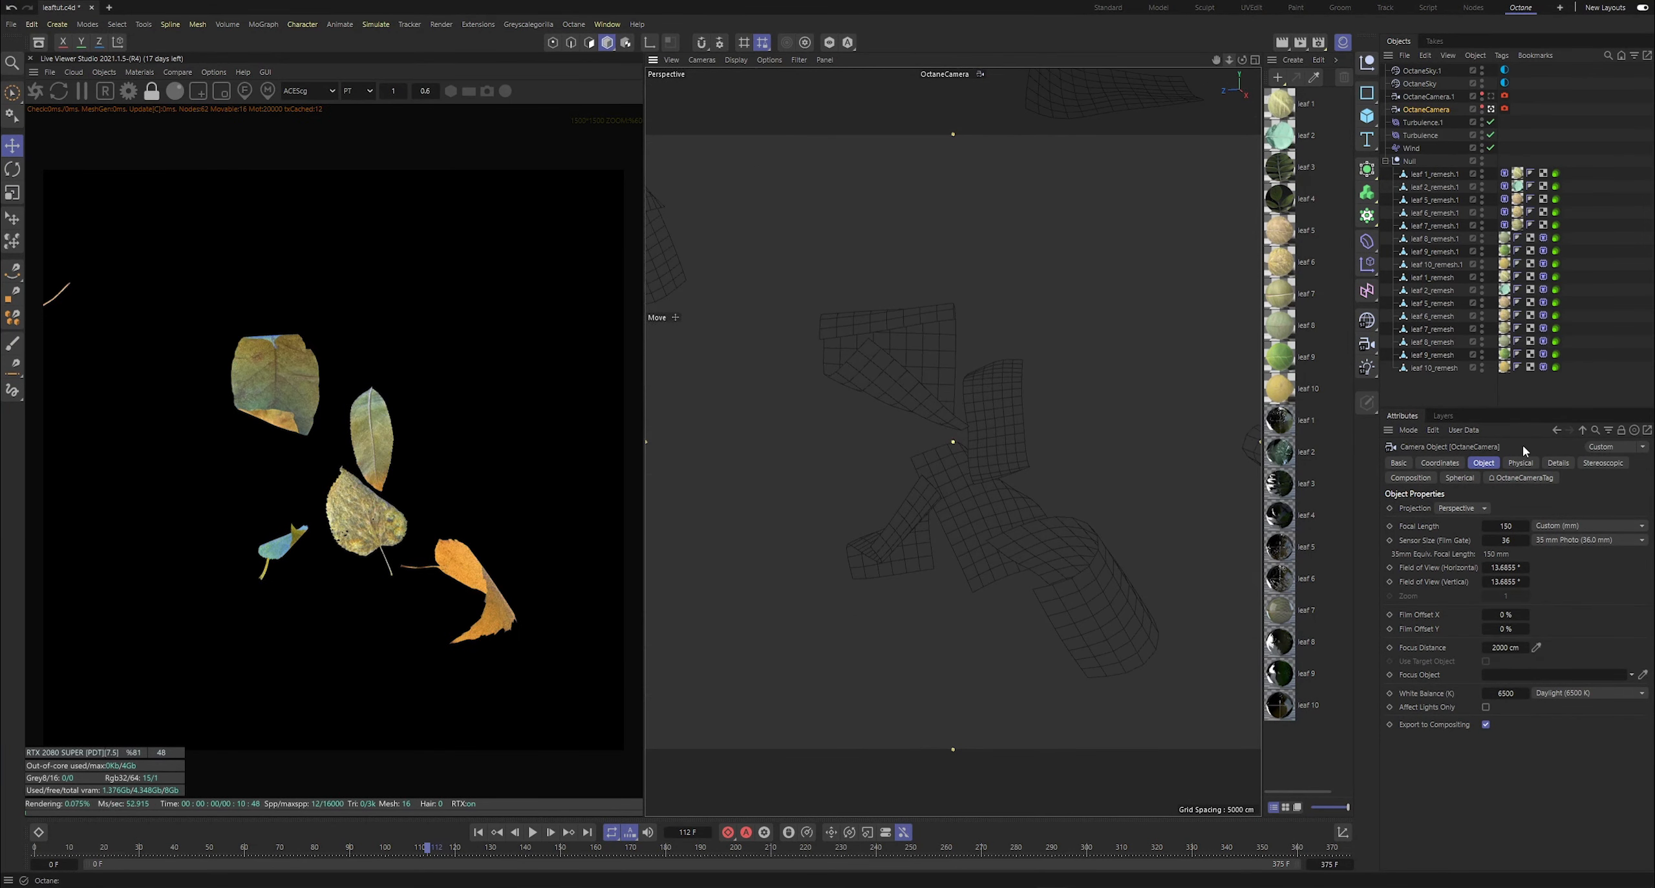
type("200")
key("Return")
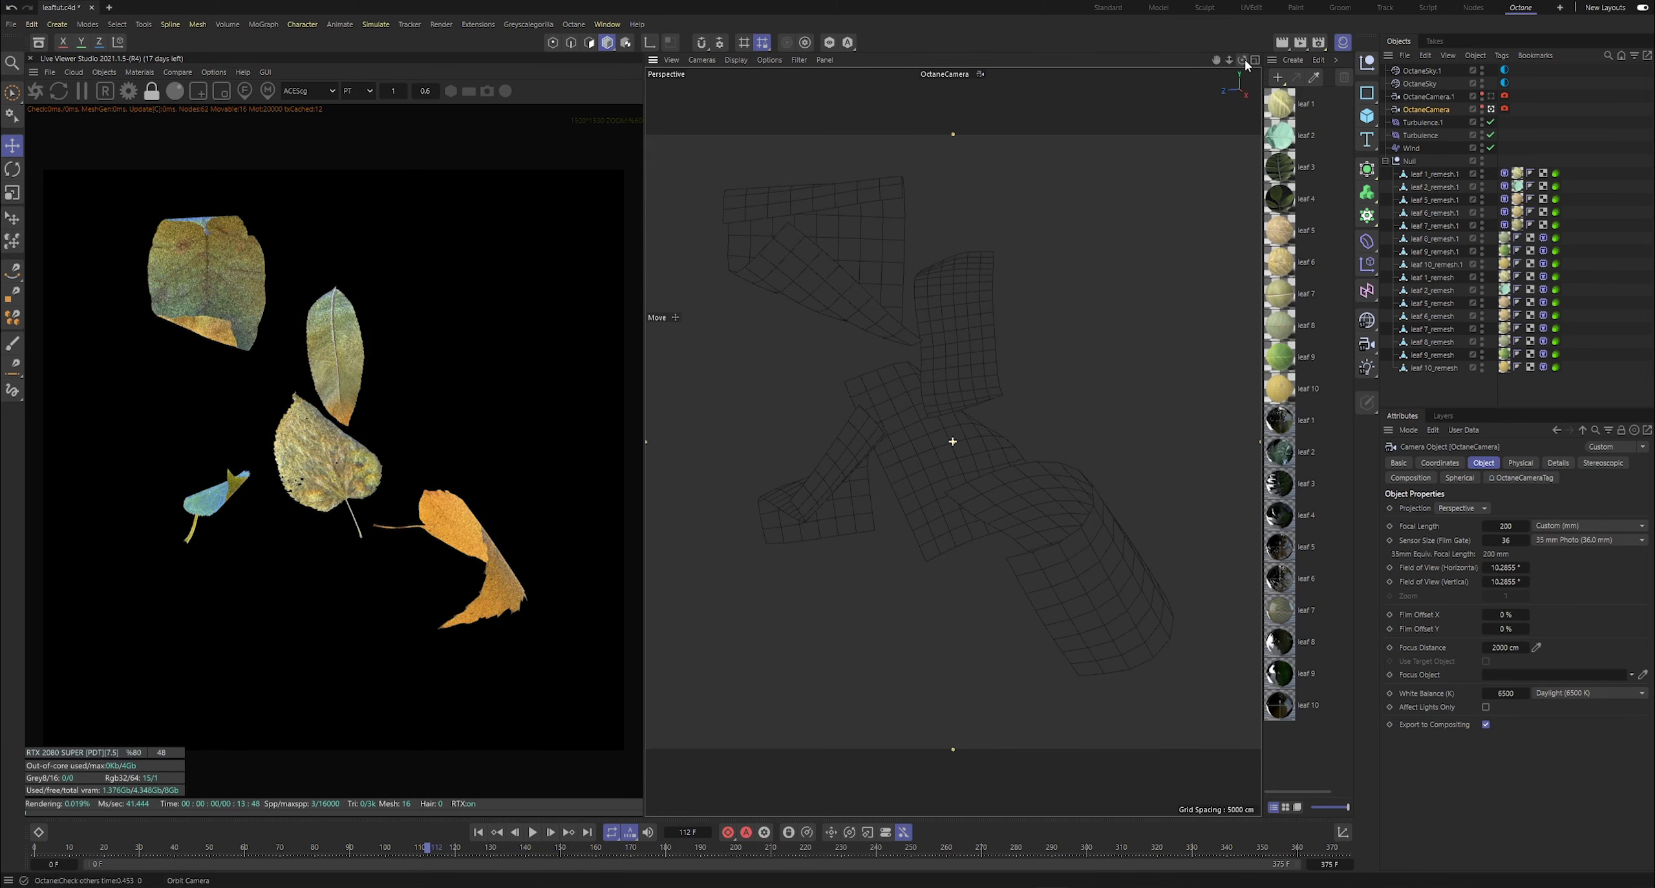
left_click_drag(1243, 60, 953, 442)
left_click_drag(1242, 60, 1202, 78)
- Set the depth of field aperture in OctaneCamera's Octane tag to 25 cm
left_click(1505, 109)
left_click(1499, 622)
type("25")
- Scrub to frame 47 and pick the focus in the live render, first on the lowest leaf, then on the central green leaf
left_click_drag(428, 848, 200, 849)
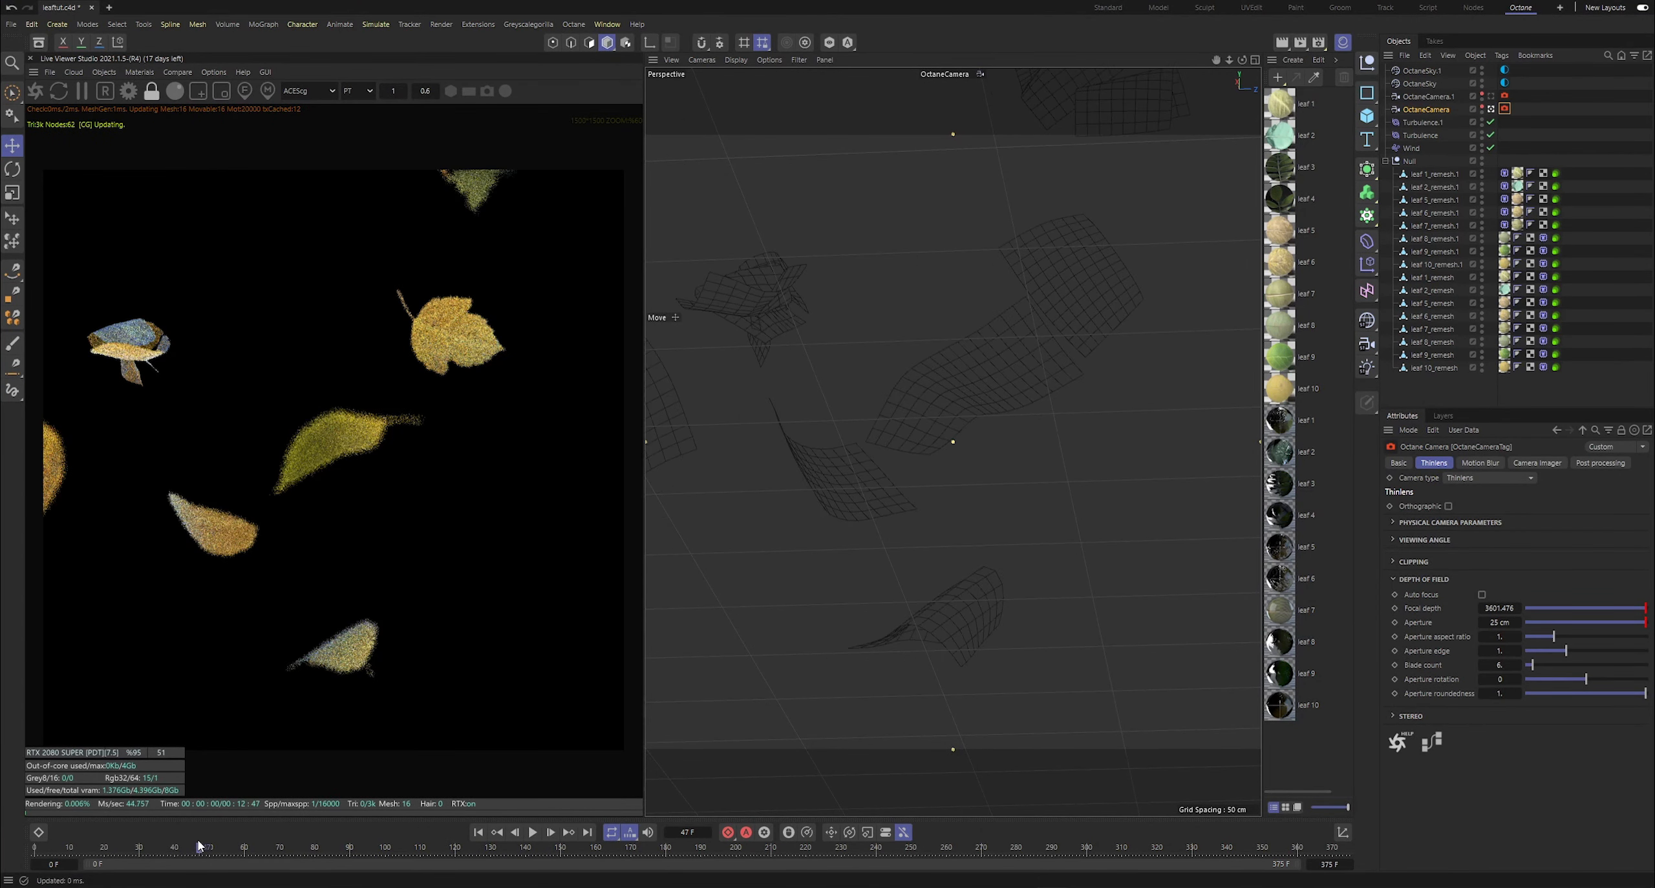
left_click(244, 90)
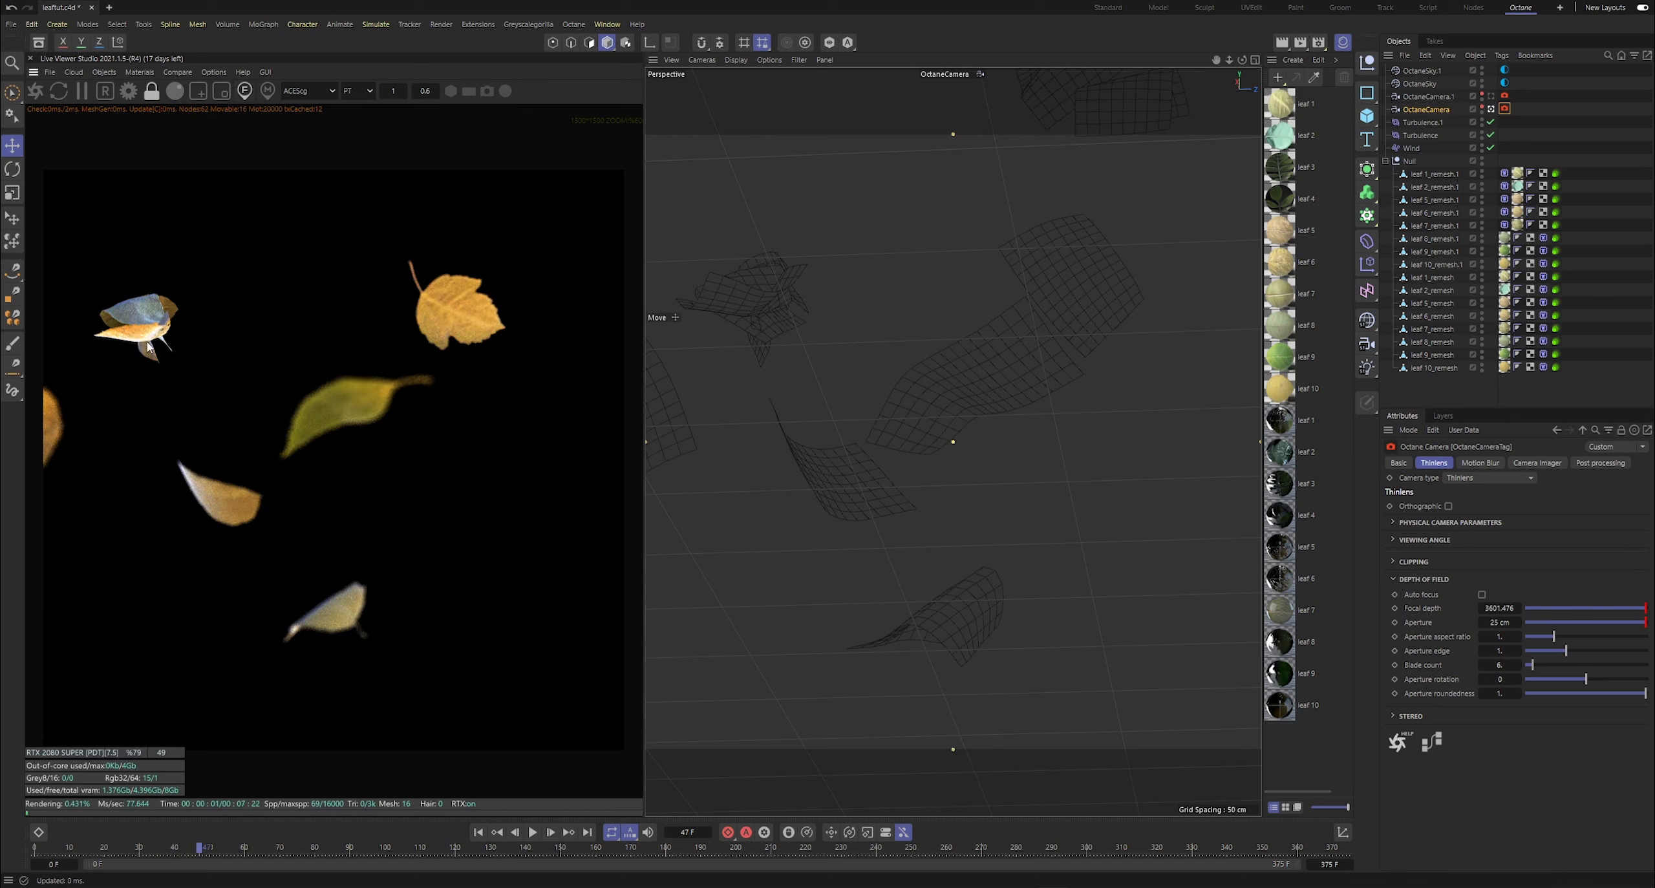
left_click(311, 627)
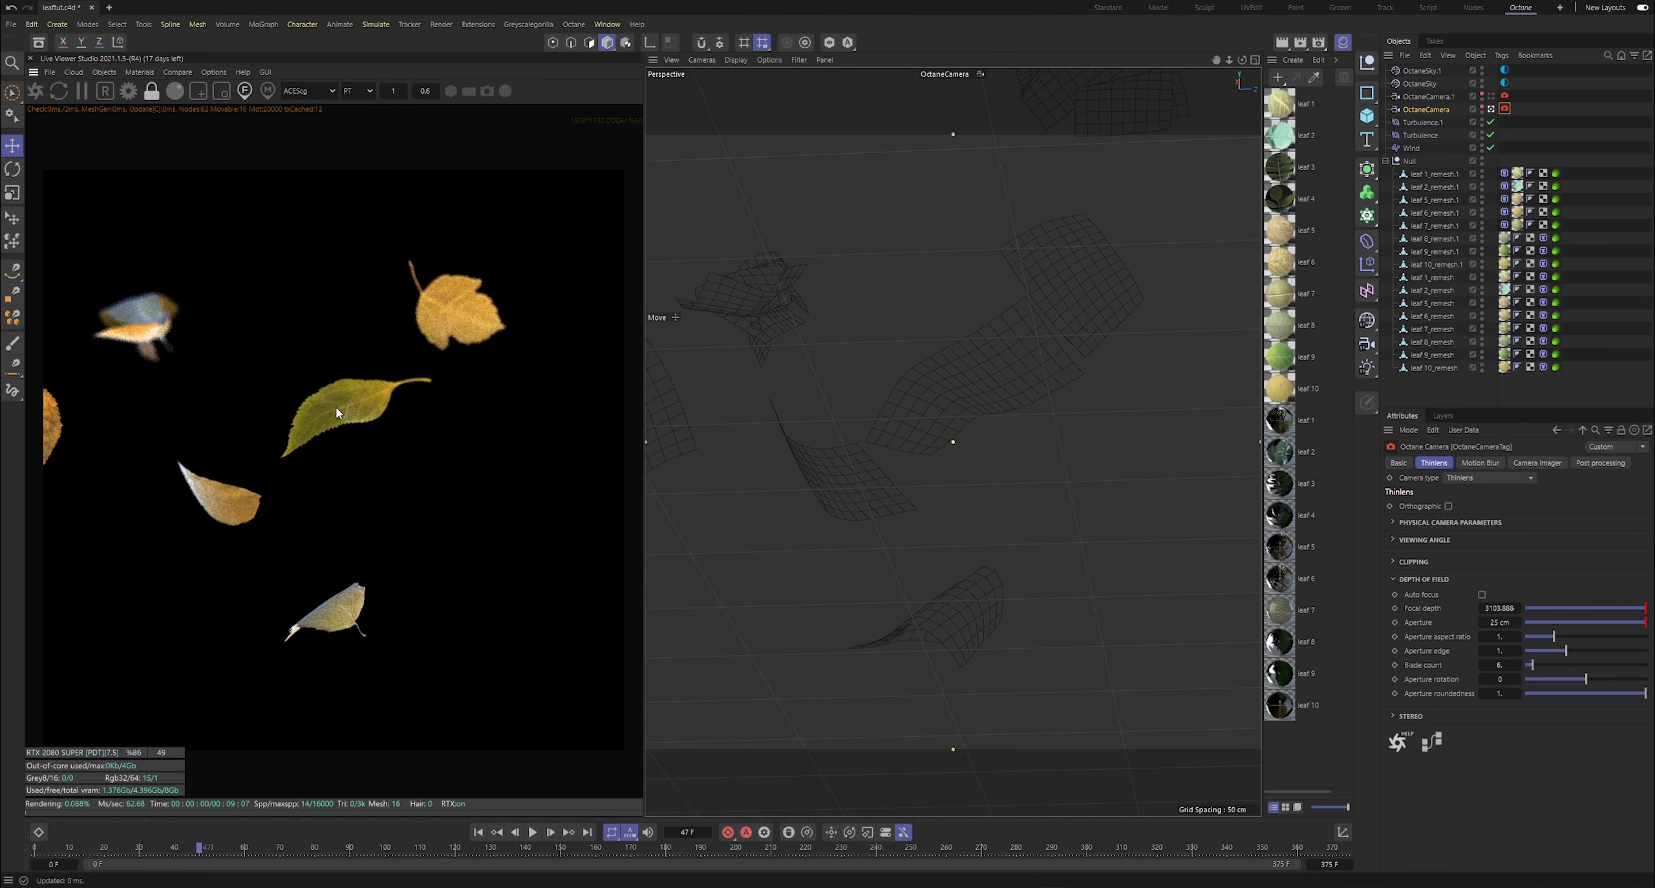
left_click(356, 388)
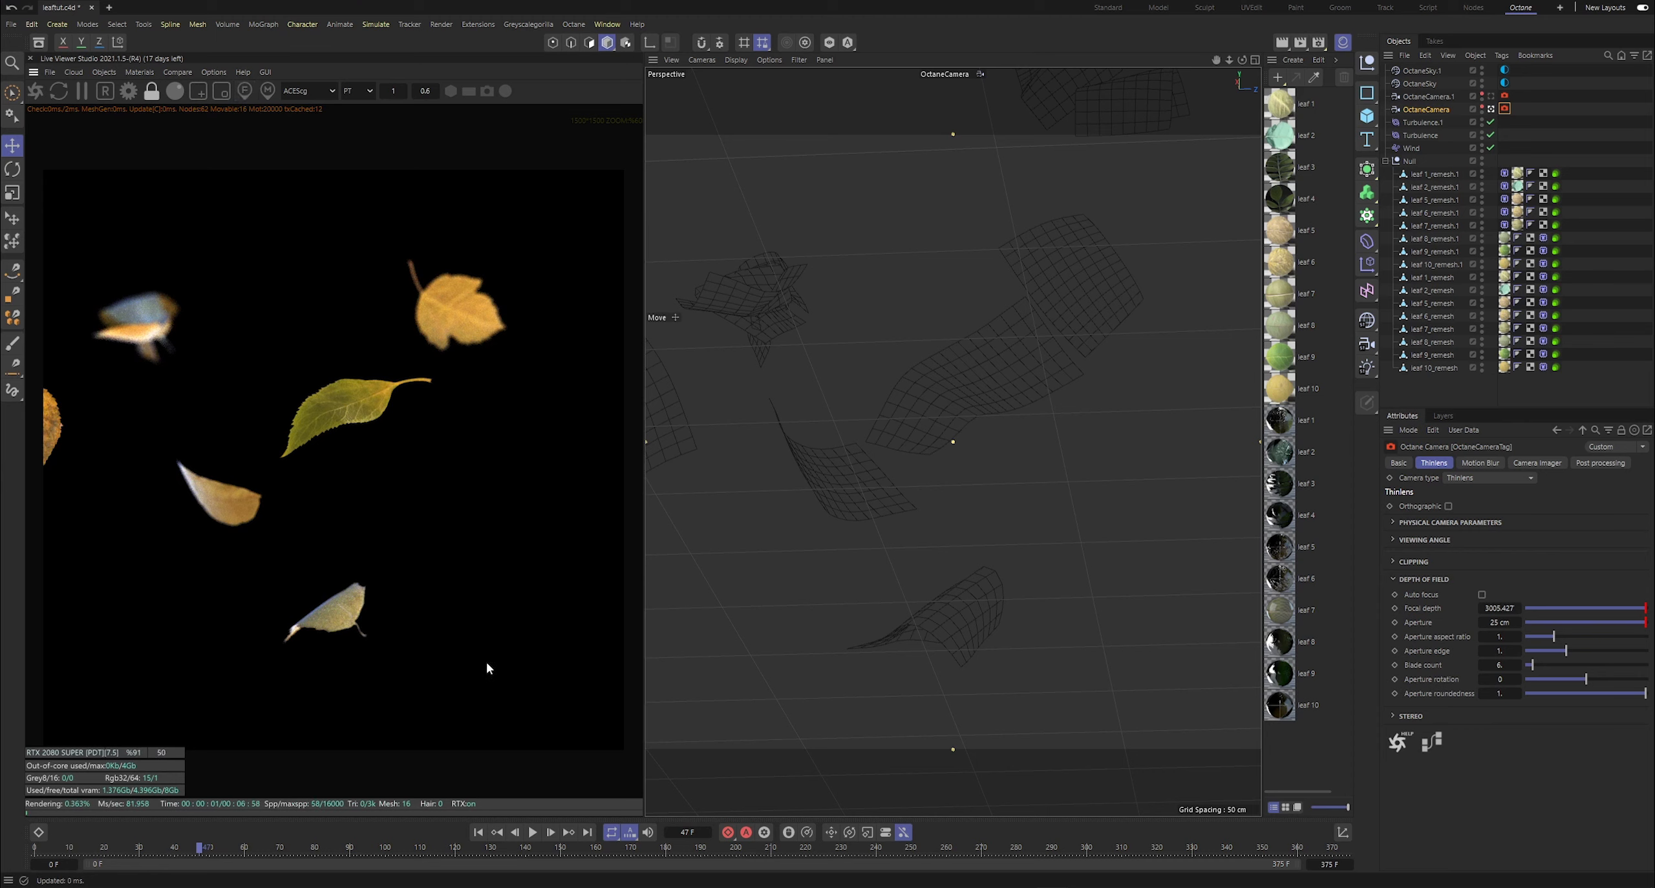
- Scrub to frame 119, switch the view back to OctaneCamera.1, and save the scene
left_click(220, 851)
left_click_drag(240, 854, 451, 852)
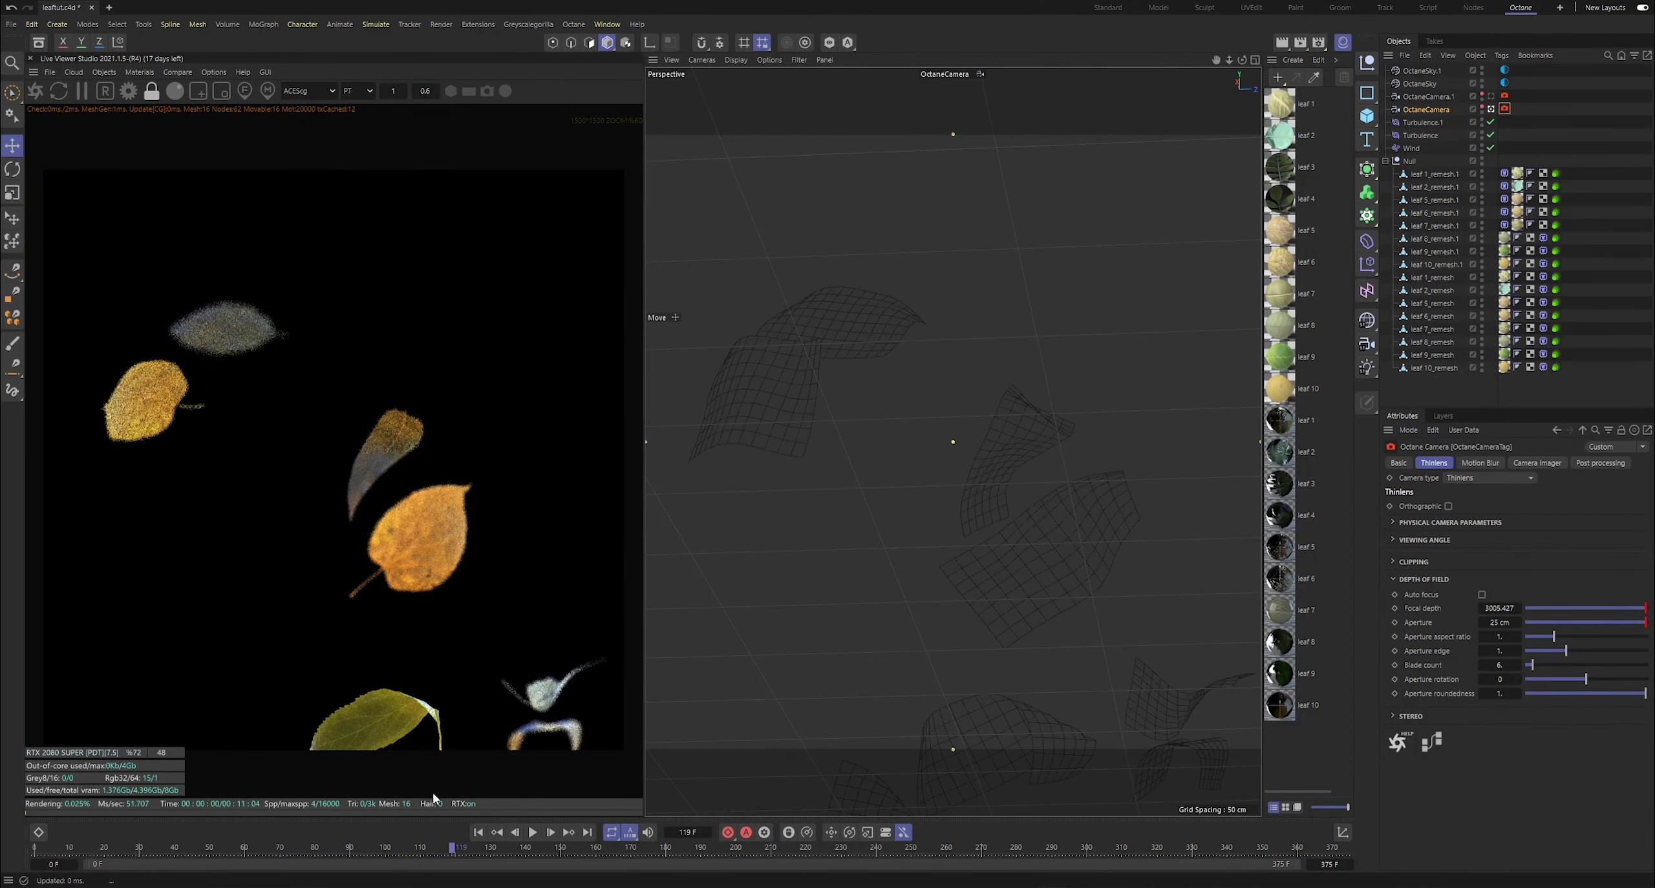
left_click(1500, 97)
left_click(1585, 181)
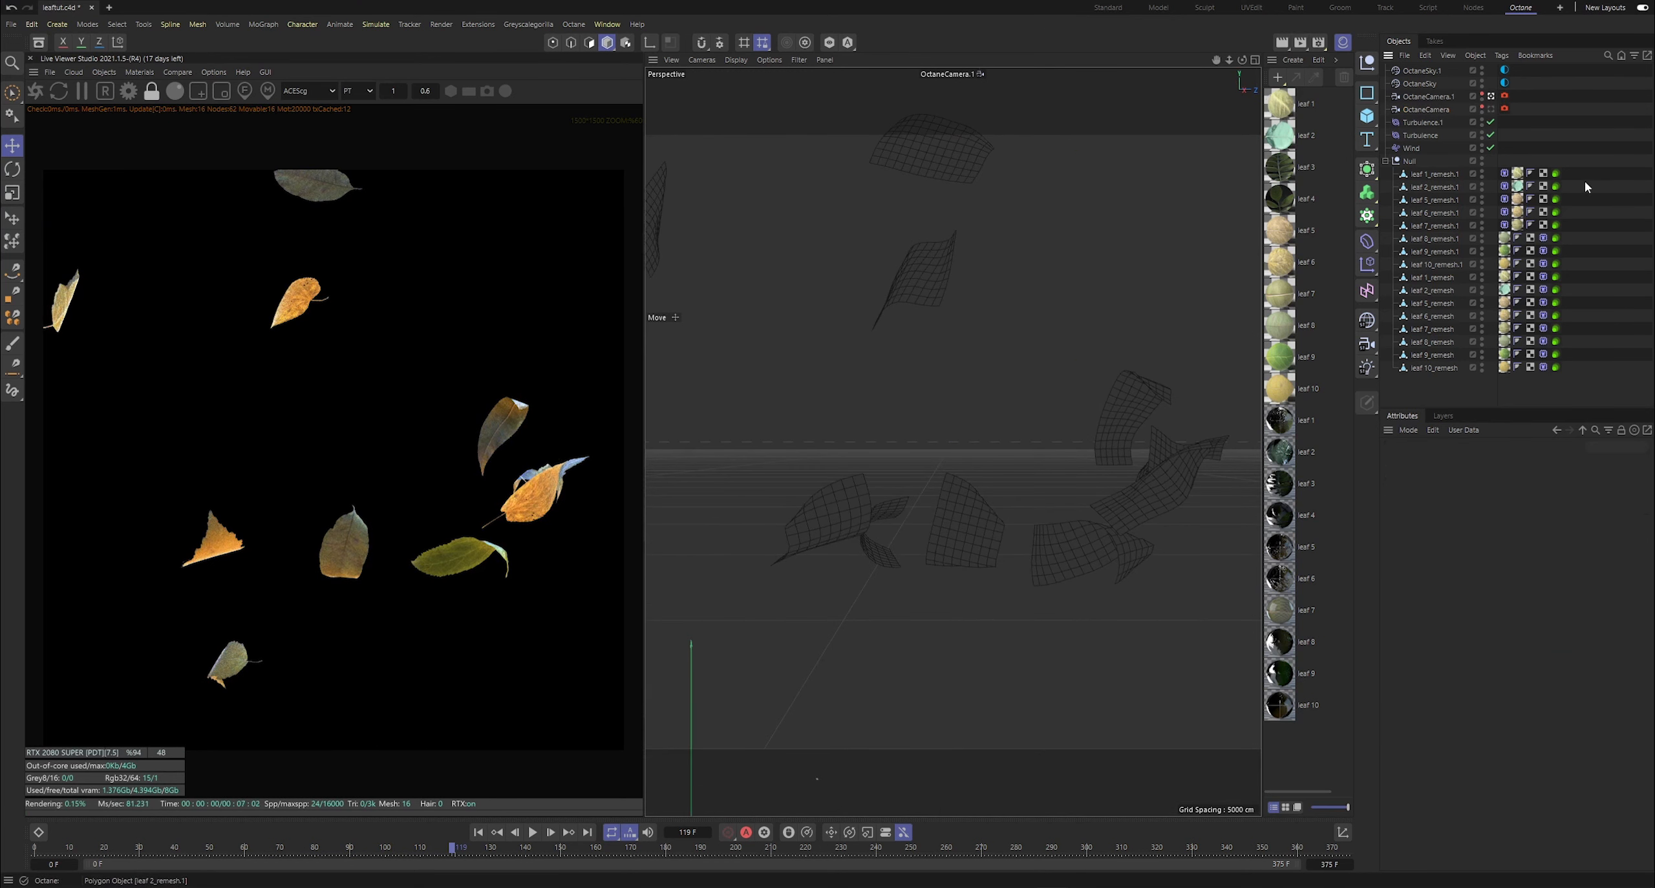
key("ctrl+s")
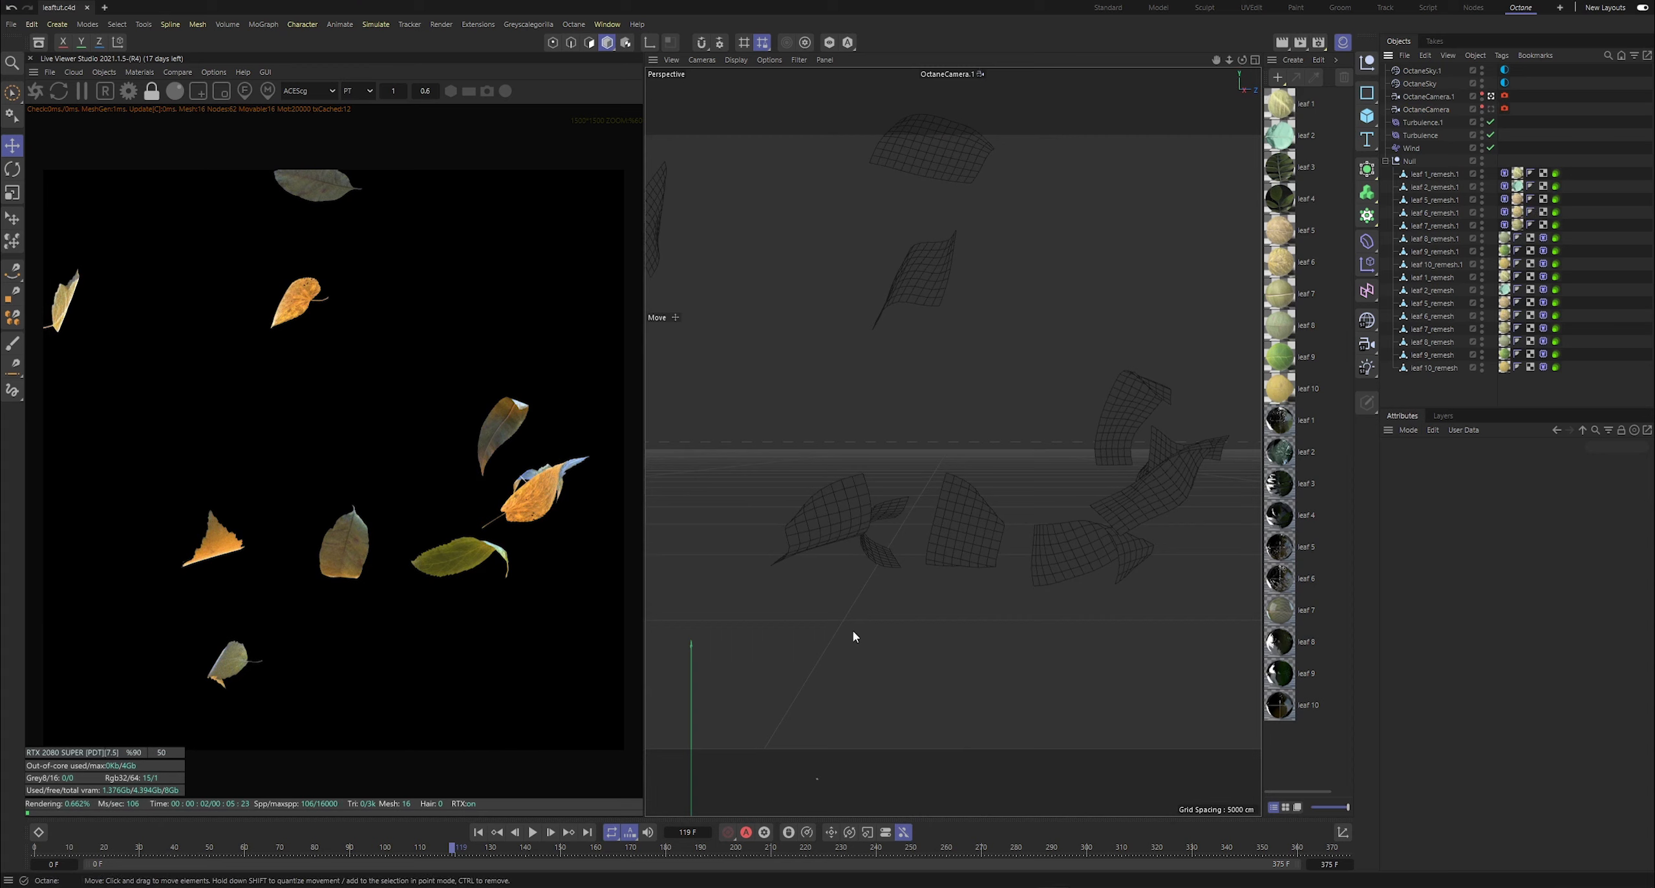
- Scrub to frames 118 and 54 to check the motion blur through OctaneCamera.1
left_click_drag(479, 854, 448, 825)
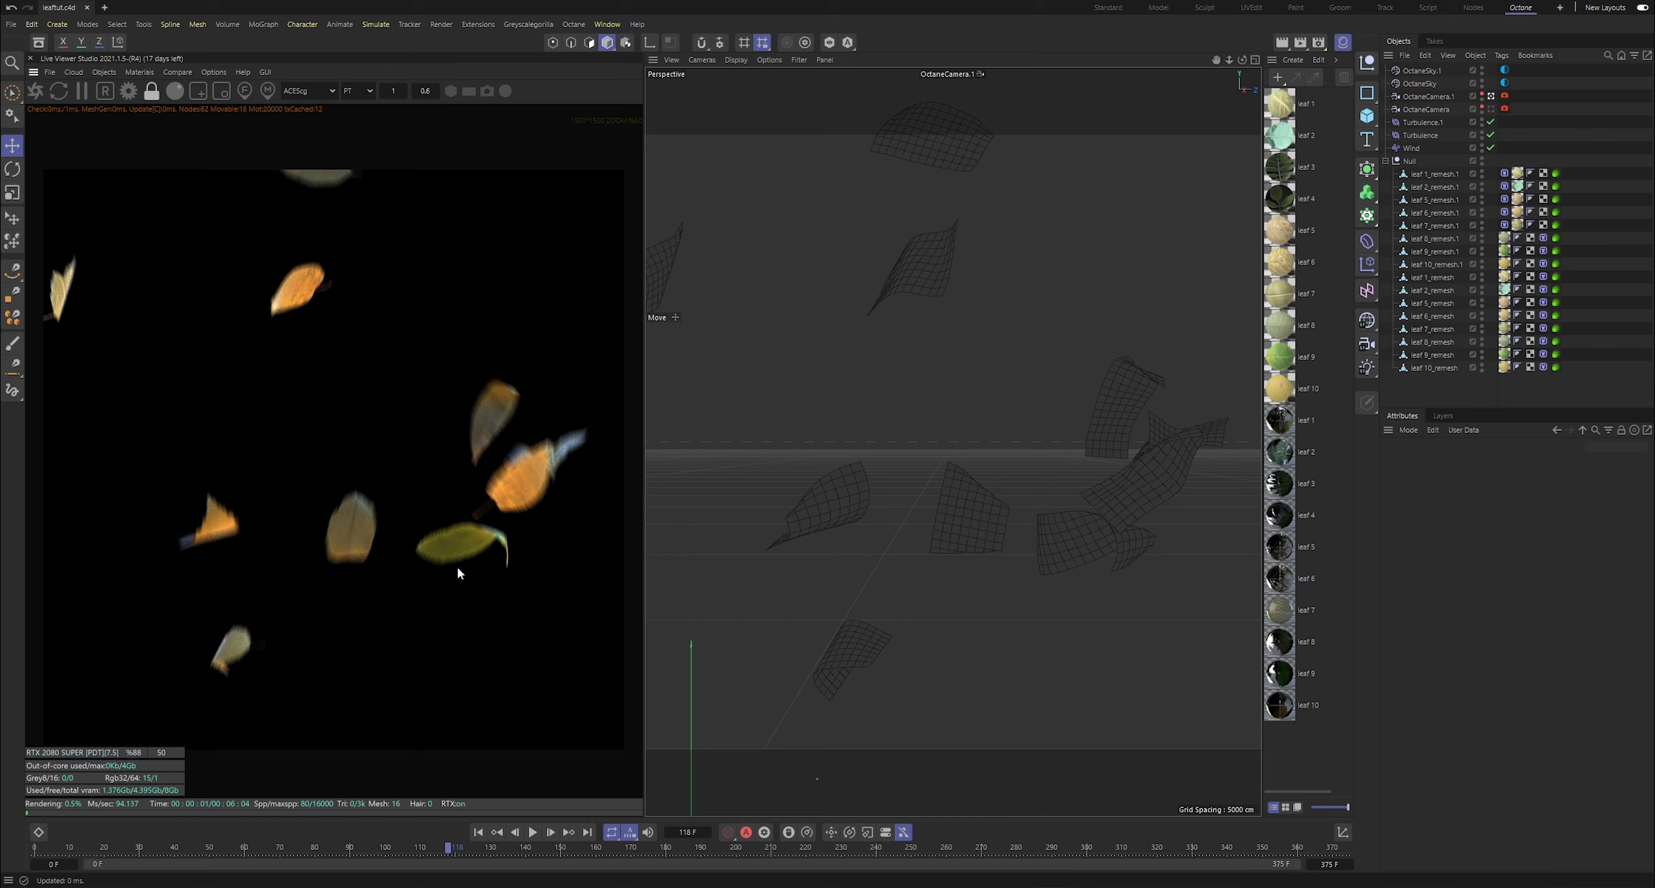
left_click_drag(449, 846, 225, 789)
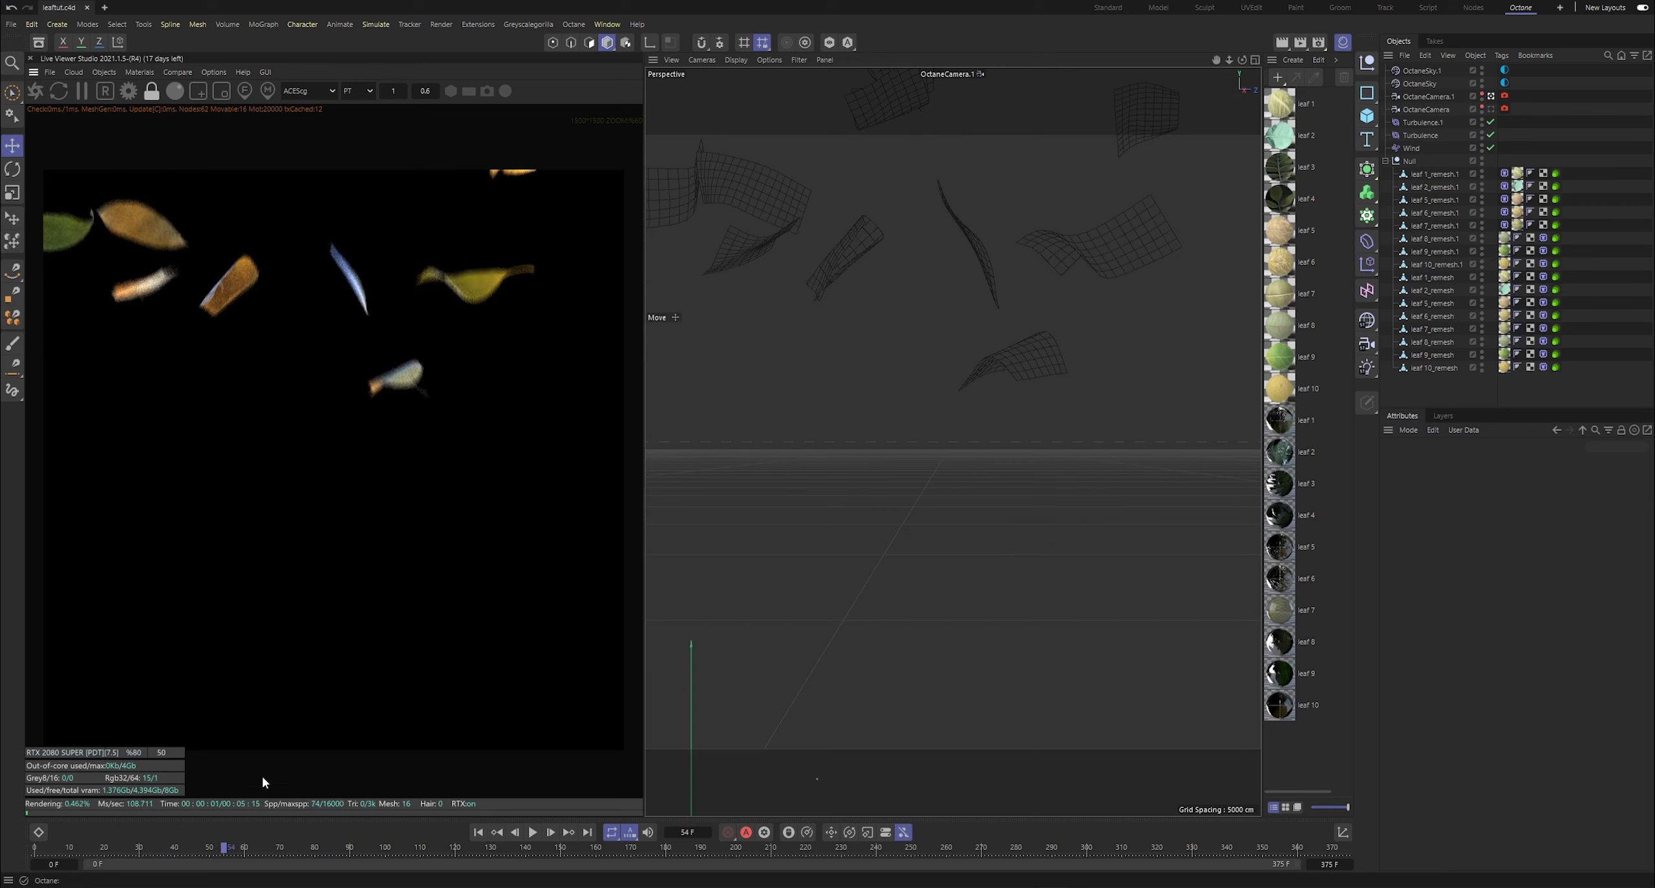